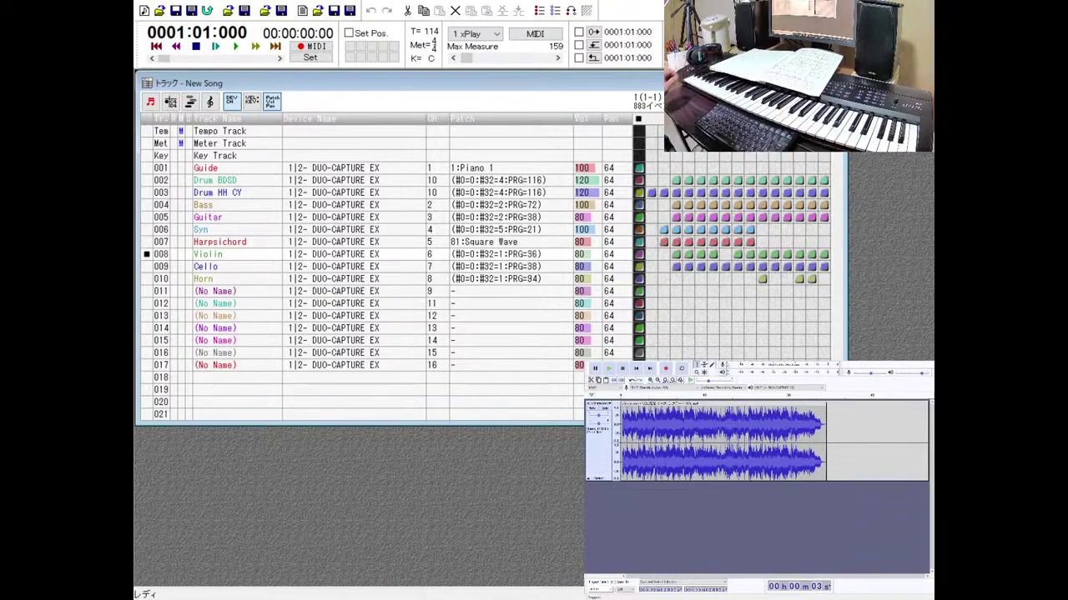
Play the song from the beginning to about measure 20 to listen to the current arrangement, then stop playback.
{"action": "left_click", "coordinate": [230, 49]}
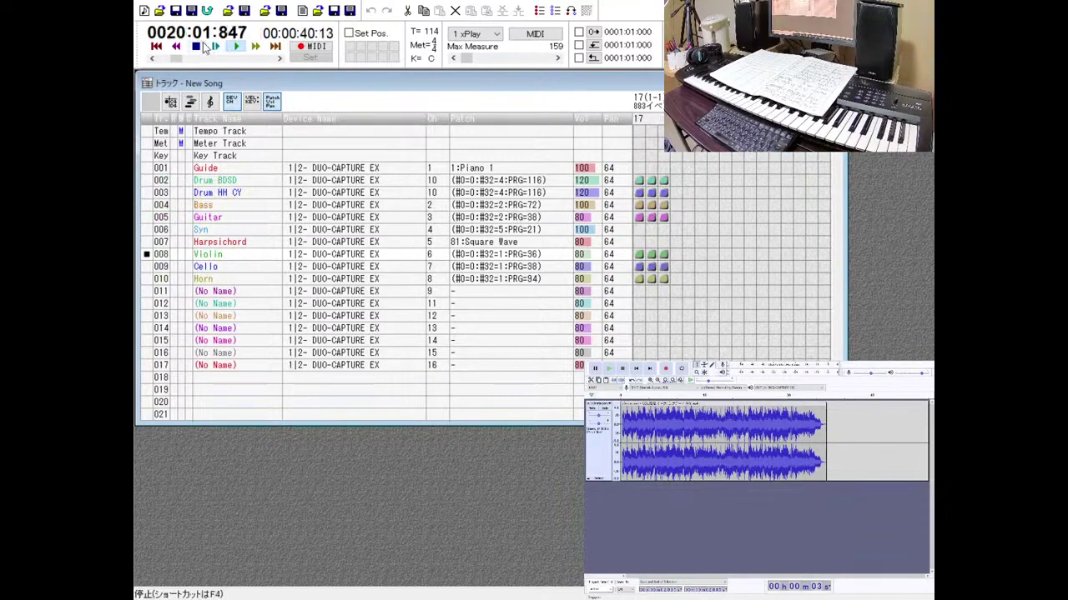
{"action": "left_click", "coordinate": [203, 46]}
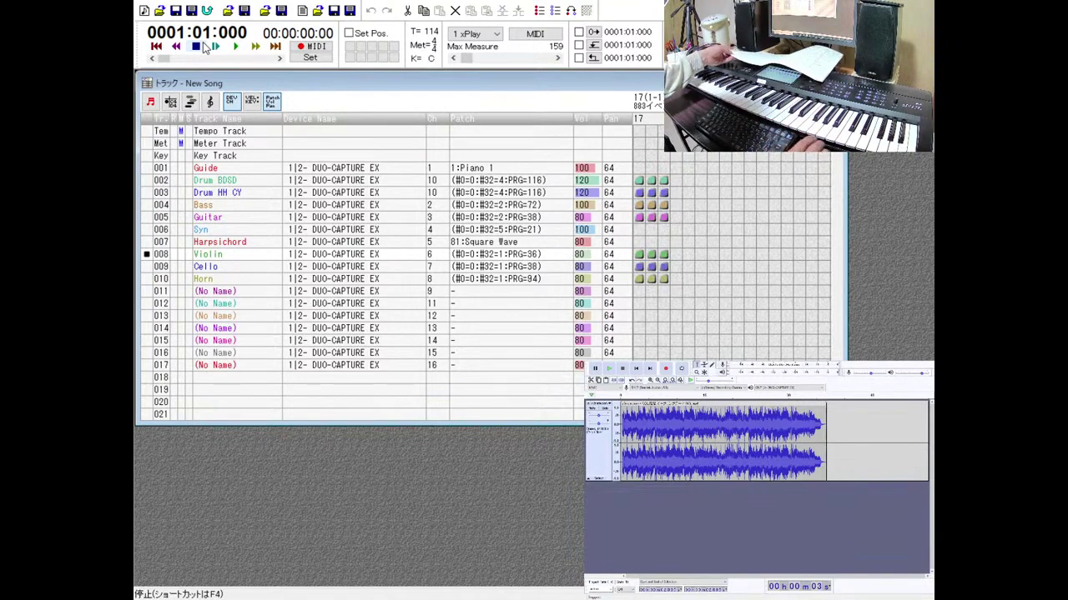
Select the Cello track, then the Guide track, and give Guide the patch #0=0:#32=1:PRG=38.
{"action": "left_click", "coordinate": [167, 268]}
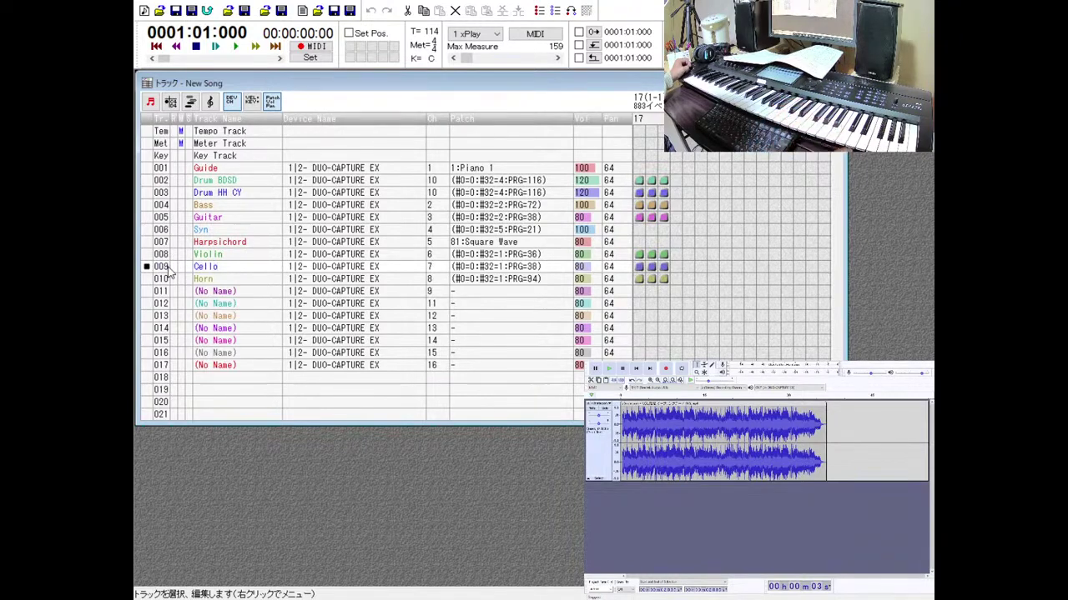
{"action": "left_click", "coordinate": [165, 169]}
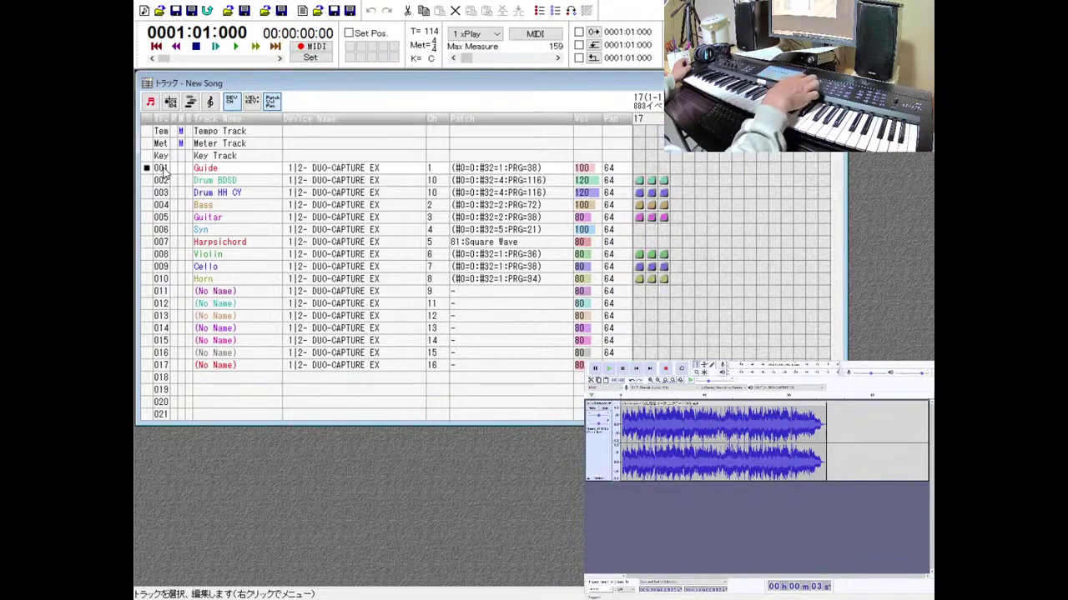
{"action": "left_click", "coordinate": [161, 169]}
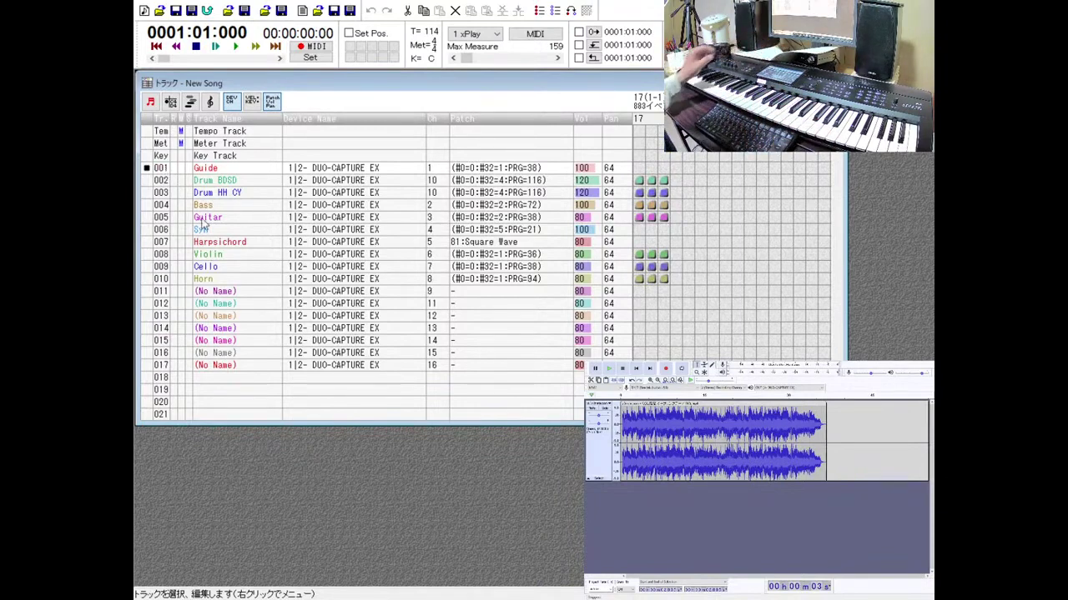
Open the Cello track in the piano roll and listen to its notes from 13:04:000 to about the end of measure 14.
{"action": "double_click", "coordinate": [167, 267]}
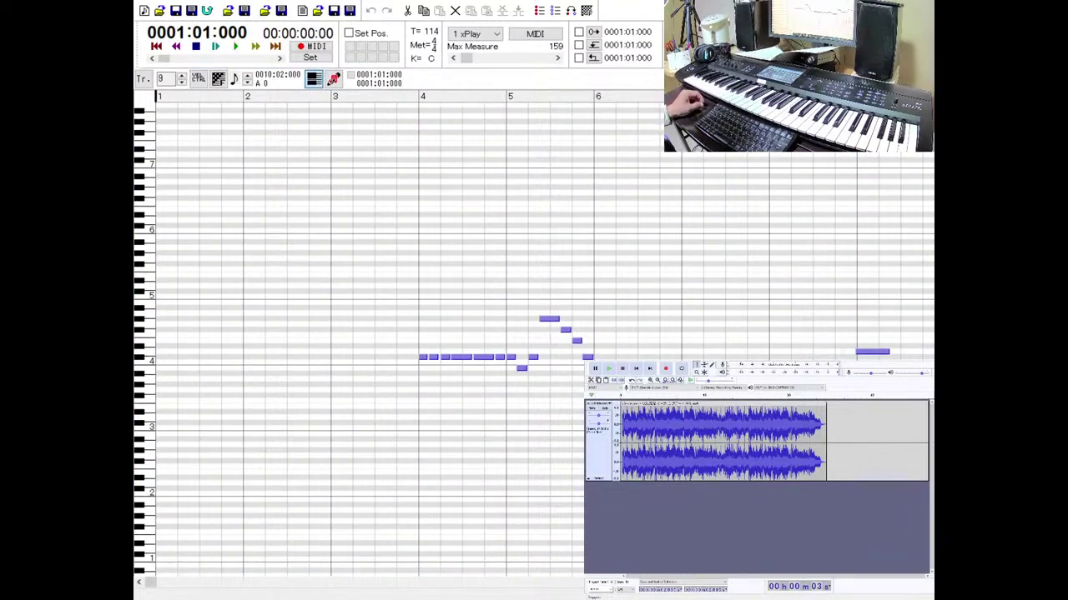
{"action": "scroll", "coordinate": [868, 251], "scroll_direction": "down", "scroll_amount": 1}
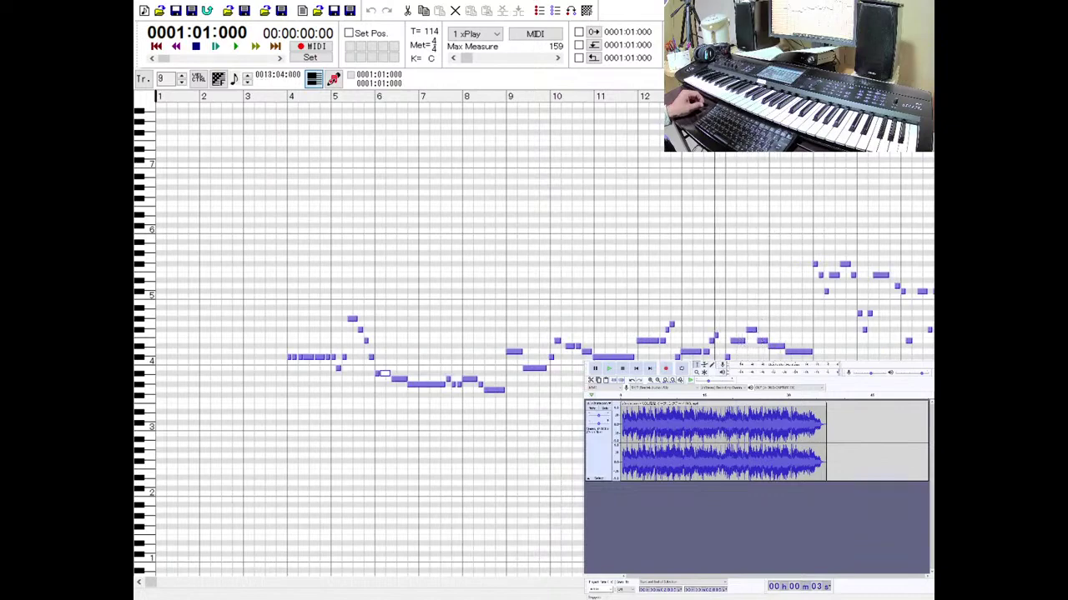
{"action": "left_click", "coordinate": [715, 96]}
{"action": "left_click", "coordinate": [235, 47]}
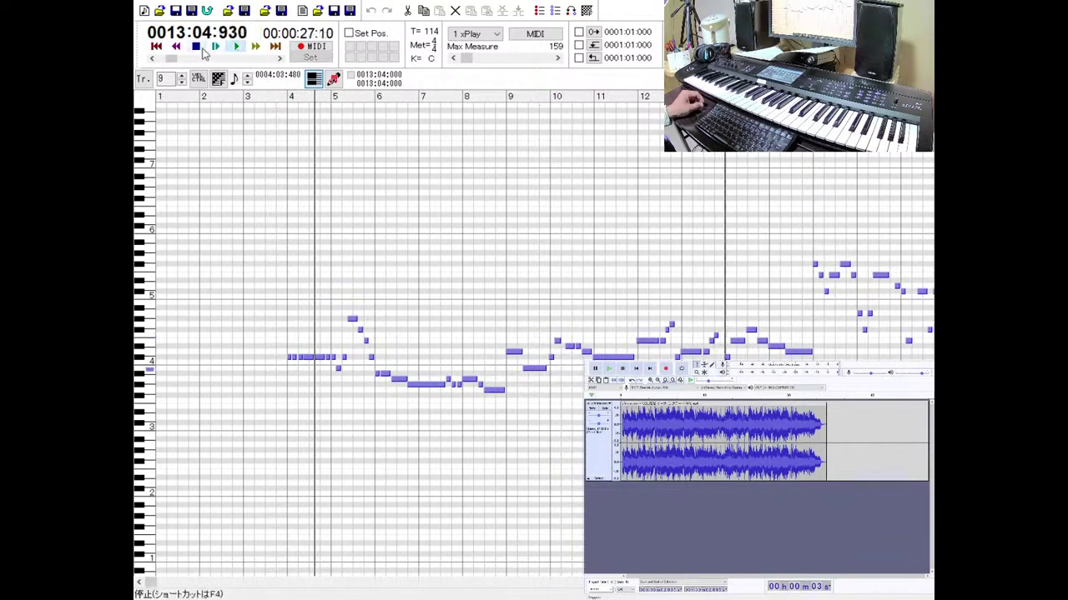
{"action": "left_click", "coordinate": [198, 47]}
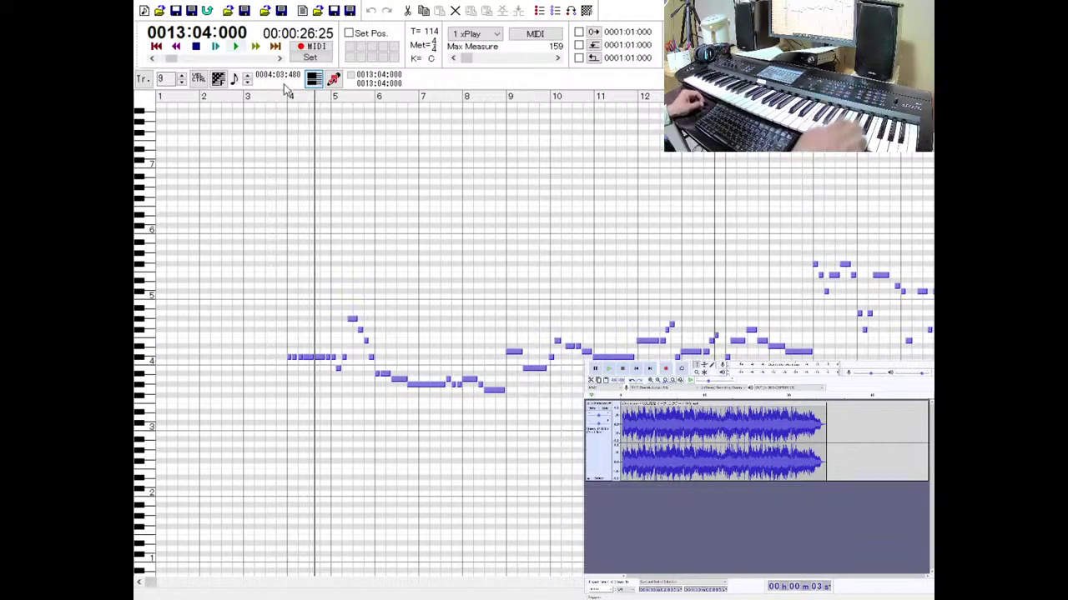
{"action": "left_click", "coordinate": [236, 47]}
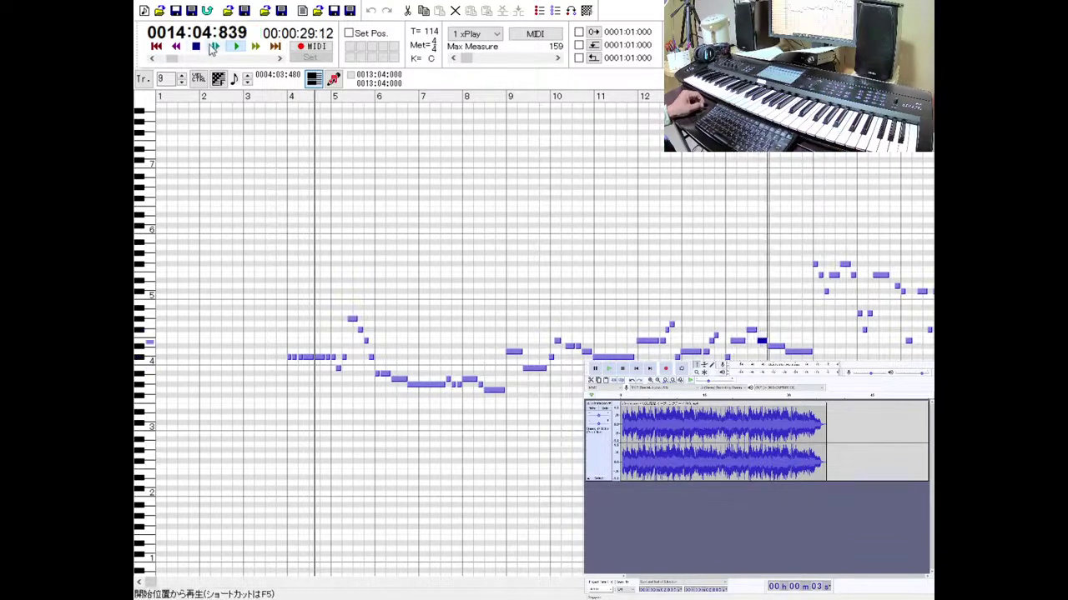
{"action": "left_click", "coordinate": [196, 47]}
Play the song from the start to check the opening Cello notes up to about measure 5.
{"action": "left_click", "coordinate": [214, 47]}
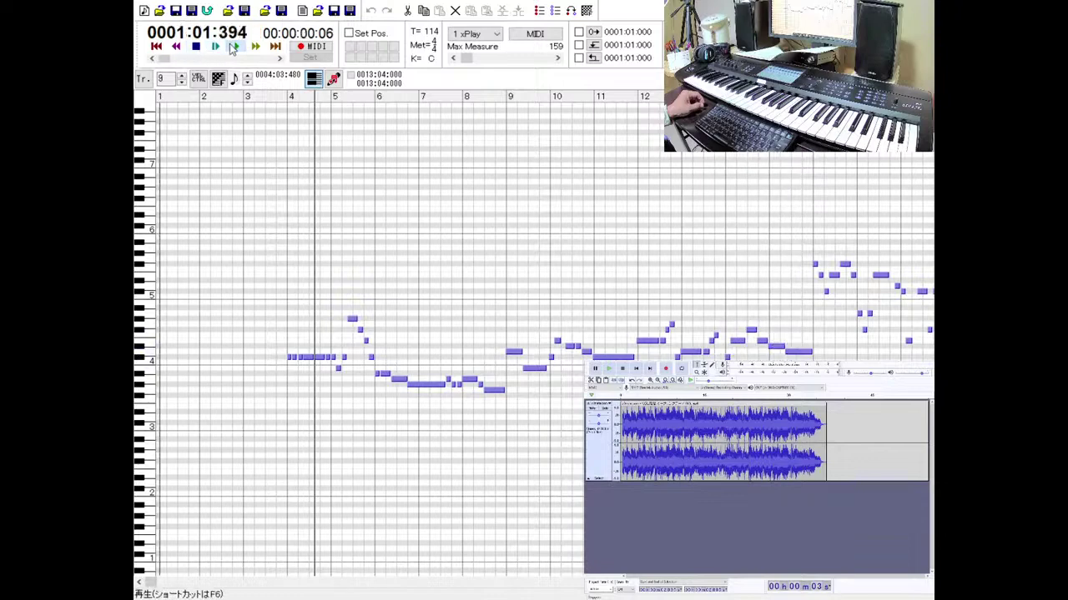
{"action": "left_click", "coordinate": [255, 47]}
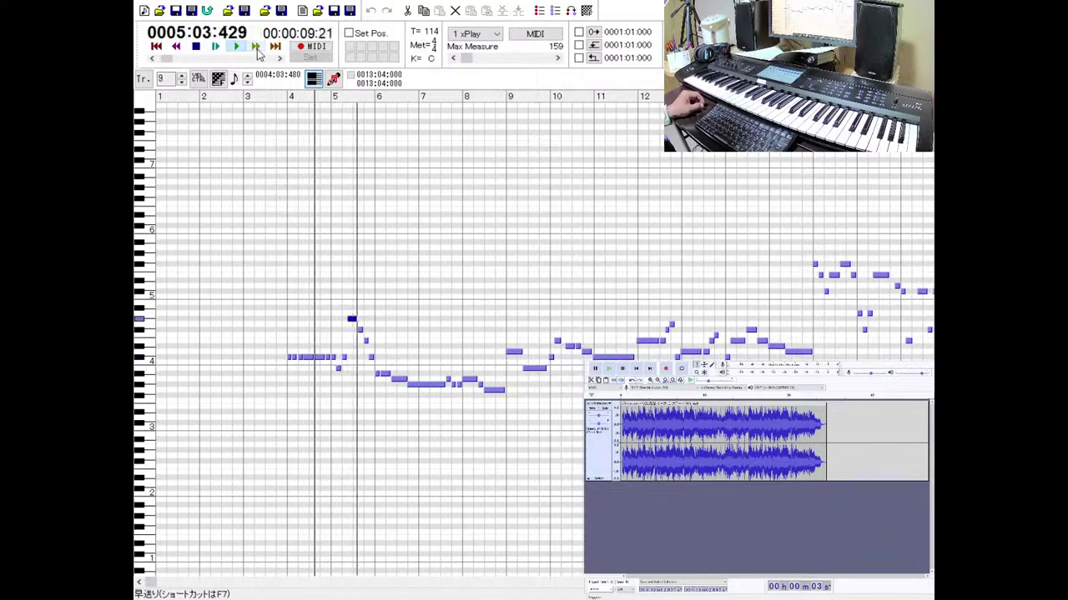
{"action": "left_click", "coordinate": [197, 47]}
Delete the Cello notes between 2:03:000 and 9:04:480 and return to the track list.
{"action": "left_click_drag", "start_coordinate": [221, 217], "coordinate": [546, 426]}
{"action": "key", "text": "Delete"}
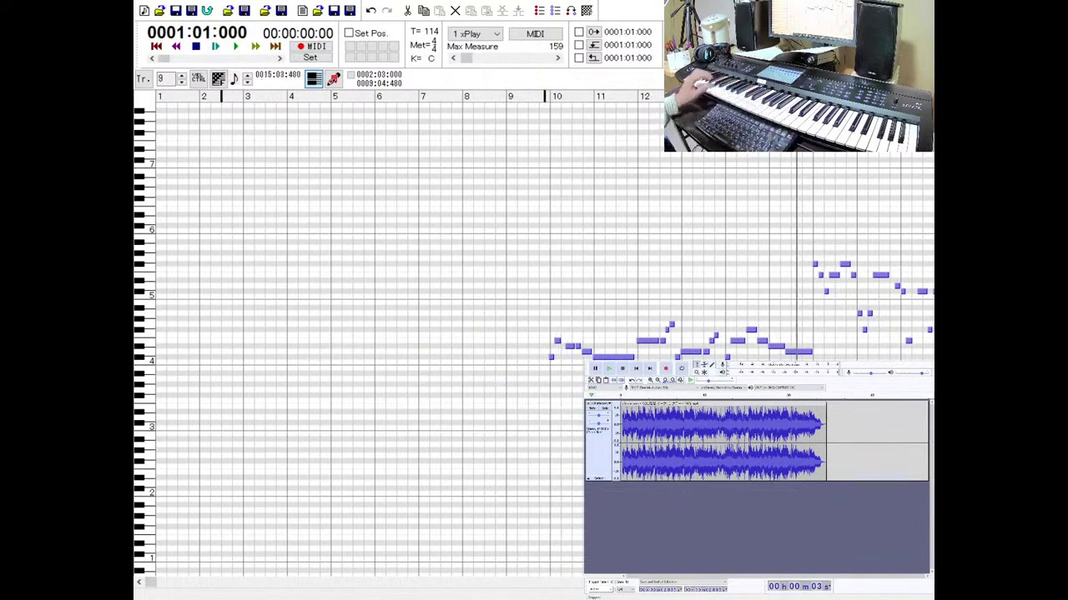
{"action": "key", "text": "Escape"}
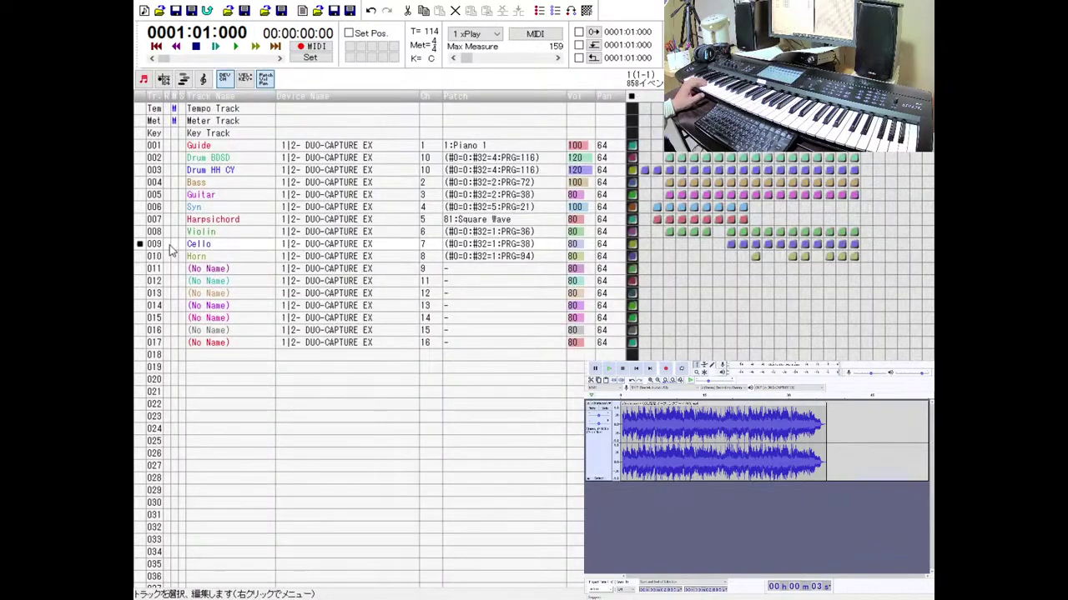
Arm the Cello track for recording and move the song position to measure 3.
{"action": "left_click", "coordinate": [167, 244]}
{"action": "left_click", "coordinate": [260, 48]}
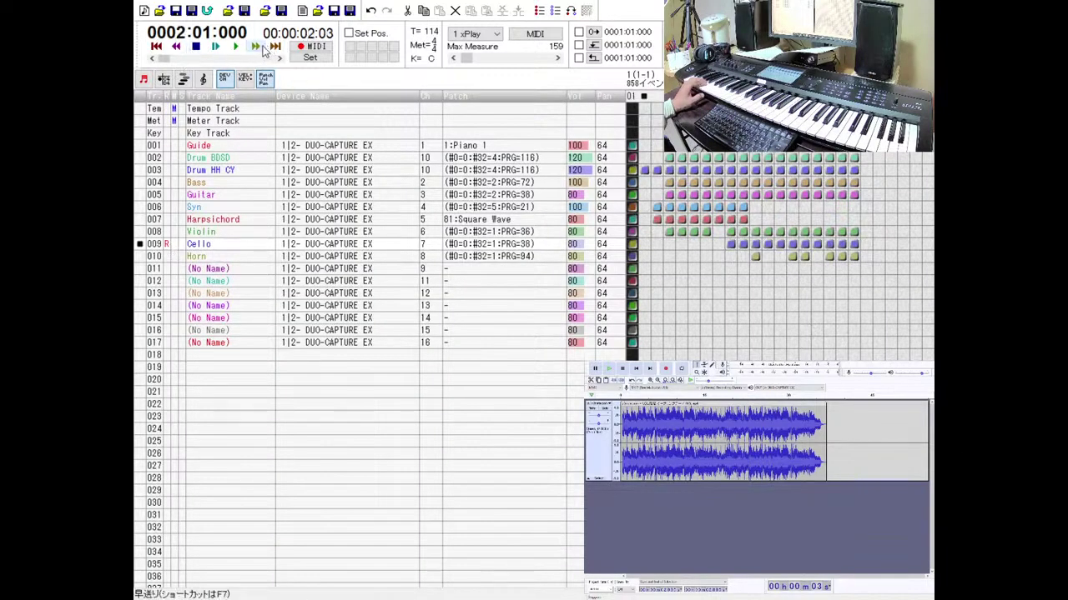
{"action": "left_click", "coordinate": [263, 49]}
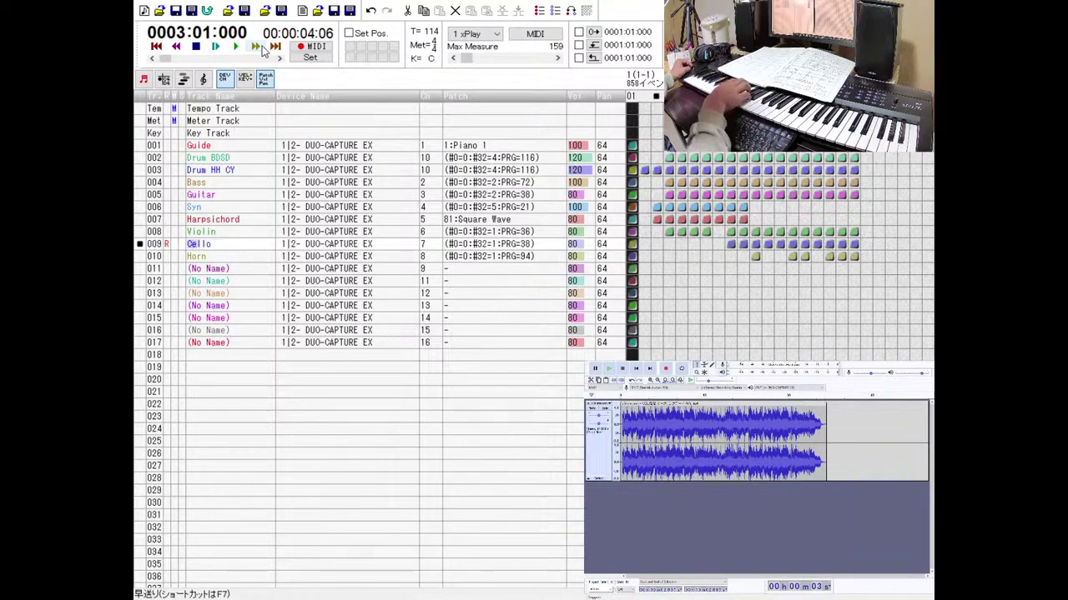
Try recording a MIDI take on the Cello track from measure 3 to about measure 6.
{"action": "key", "text": "Right"}
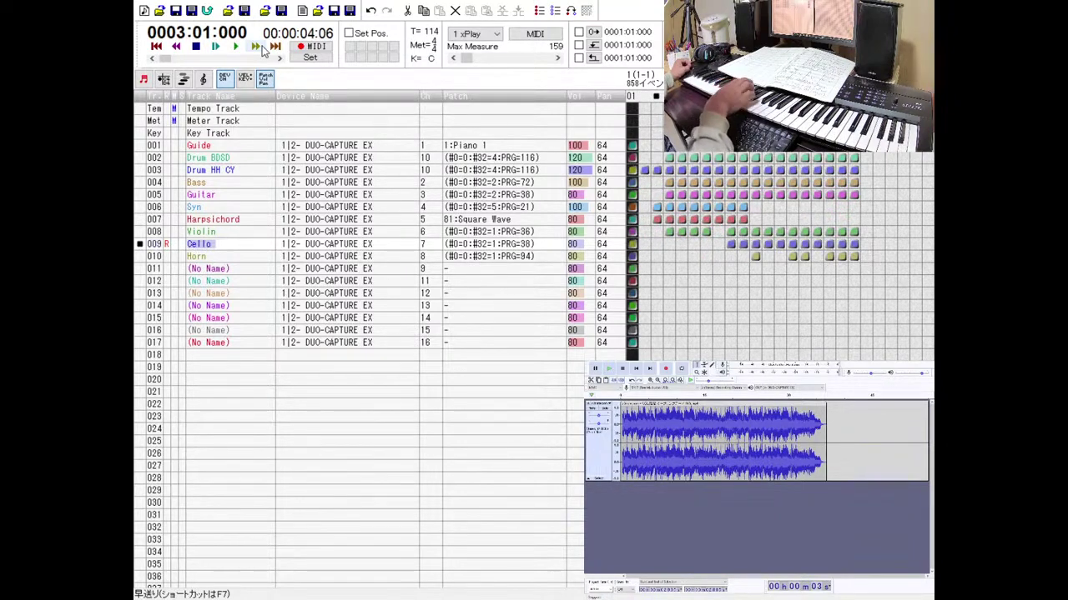
{"action": "left_click", "coordinate": [324, 47]}
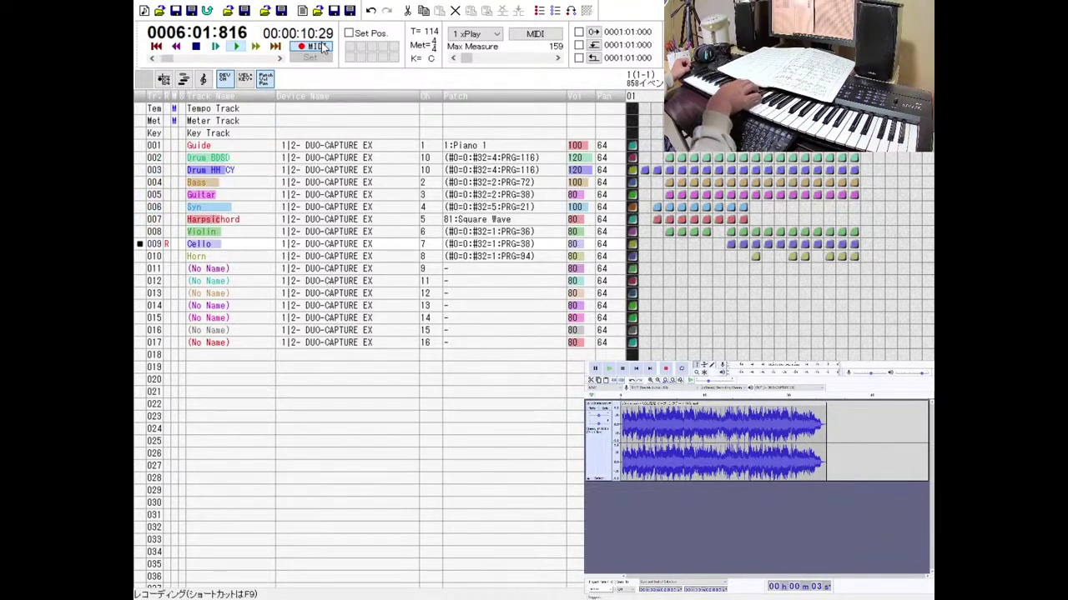
{"action": "left_click", "coordinate": [196, 47]}
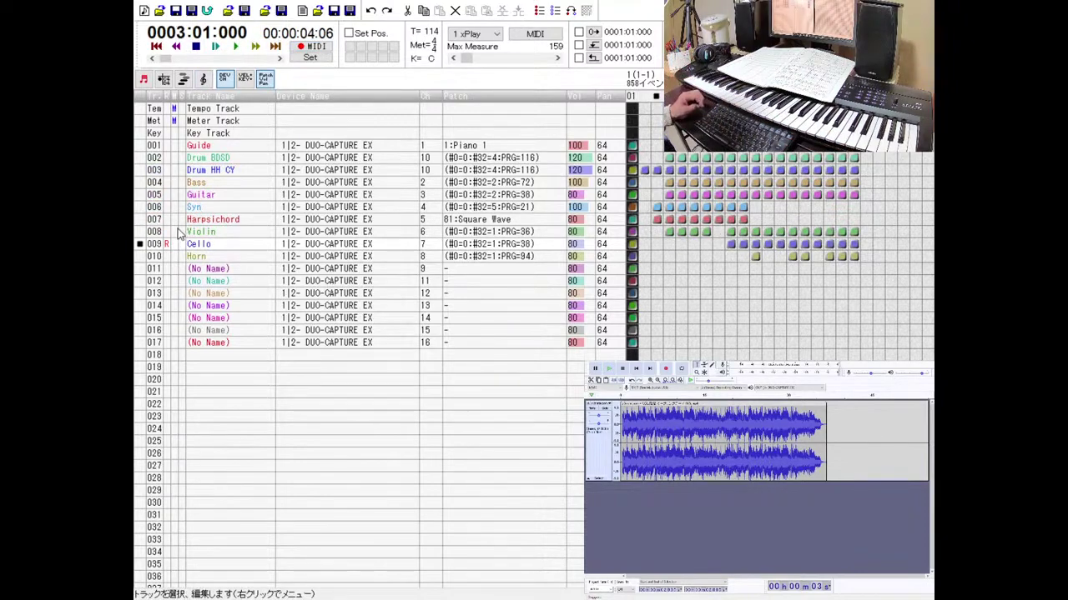
Mute the Violin track and record the Cello part from measure 3 to about measure 8.
{"action": "left_click", "coordinate": [173, 231]}
{"action": "left_click", "coordinate": [158, 248]}
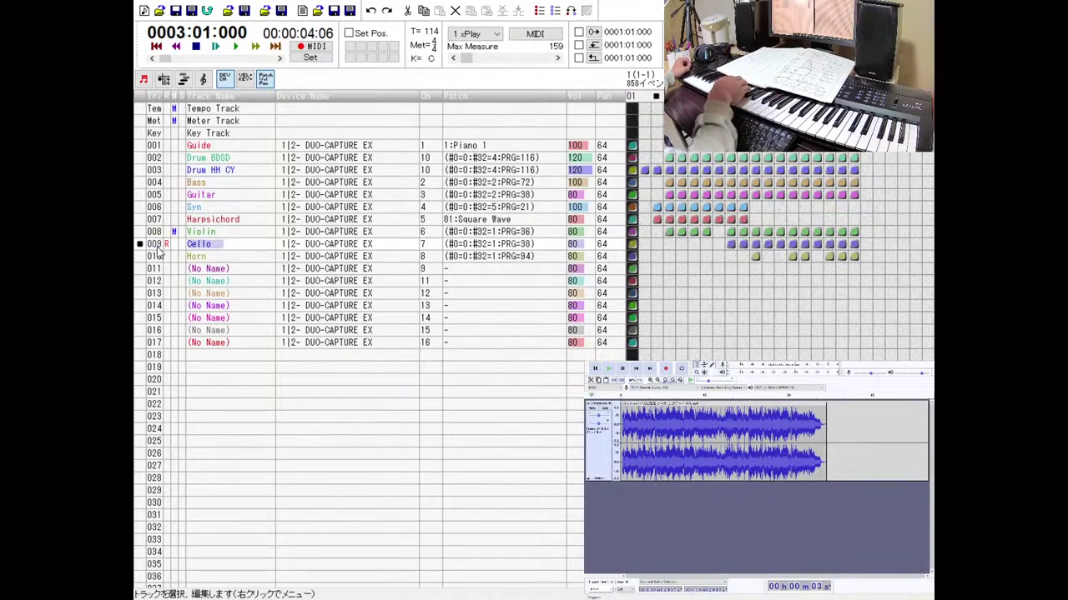
{"action": "key", "text": "Right"}
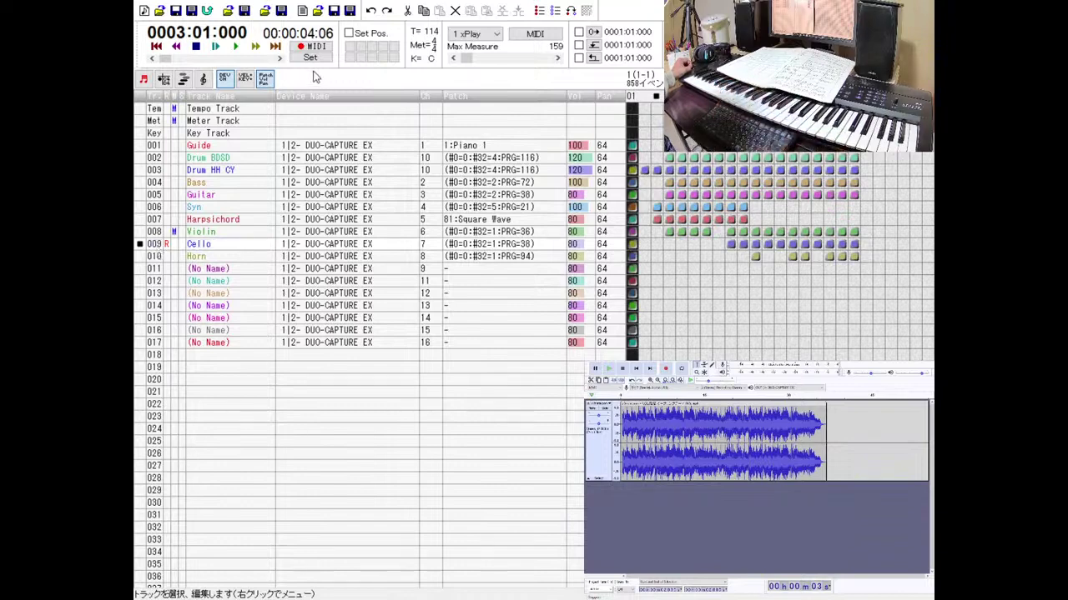
{"action": "left_click", "coordinate": [309, 46]}
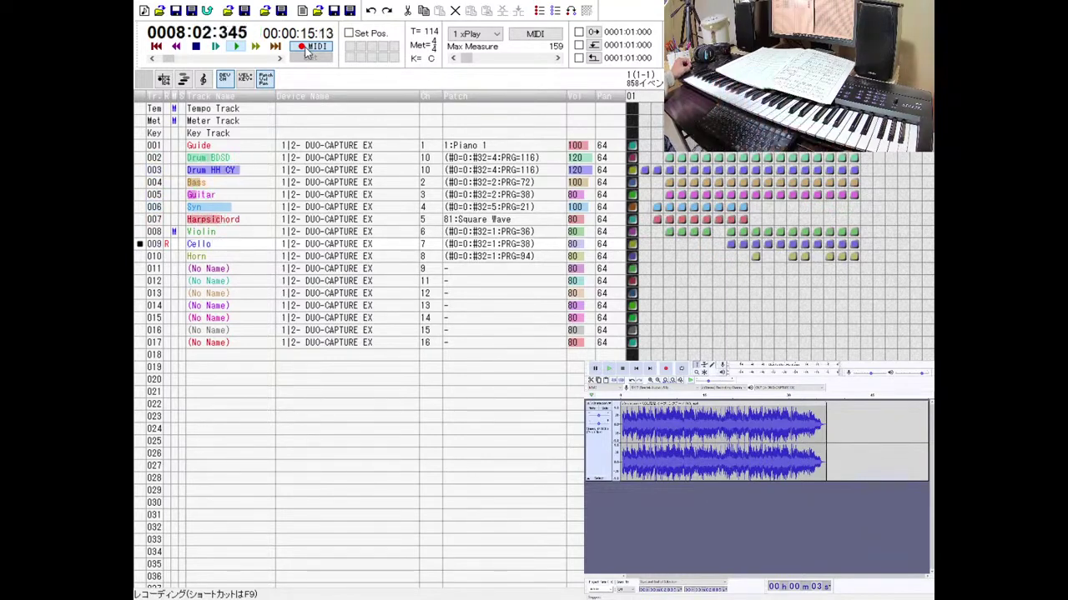
{"action": "left_click", "coordinate": [197, 48]}
Move the song position to measure 7 and record the Cello part to about measure 10, redoing the first short take.
{"action": "left_click", "coordinate": [256, 46]}
{"action": "left_click", "coordinate": [256, 47]}
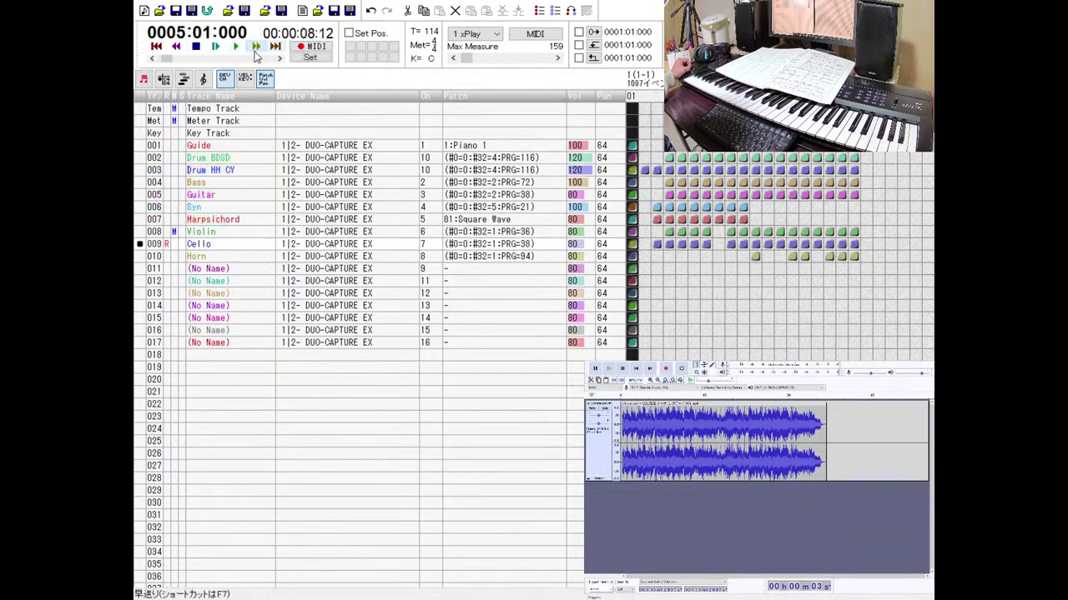
{"action": "left_click", "coordinate": [316, 48]}
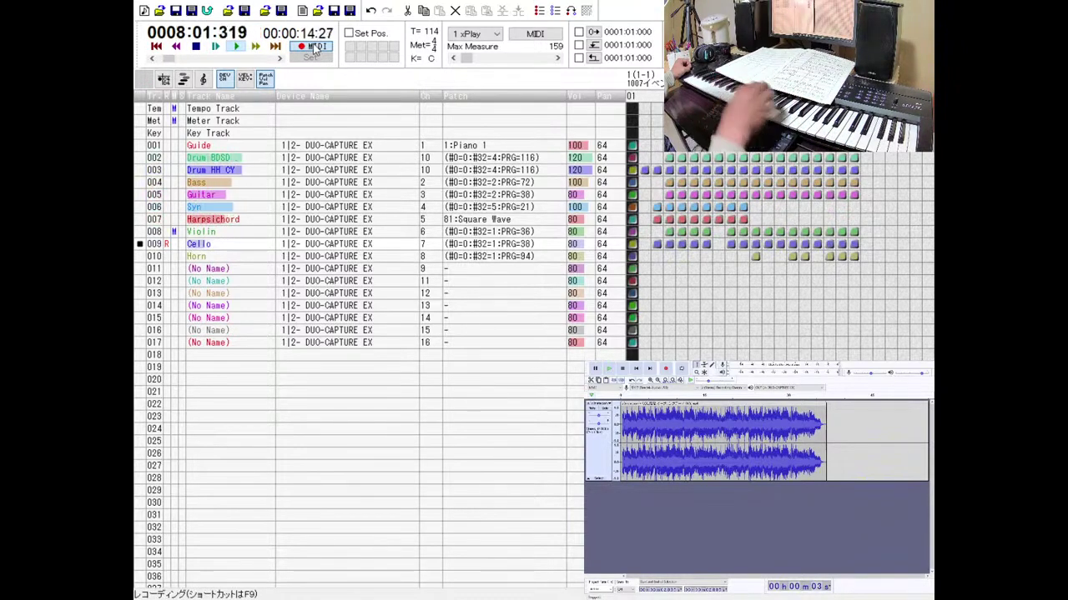
{"action": "left_click", "coordinate": [197, 47]}
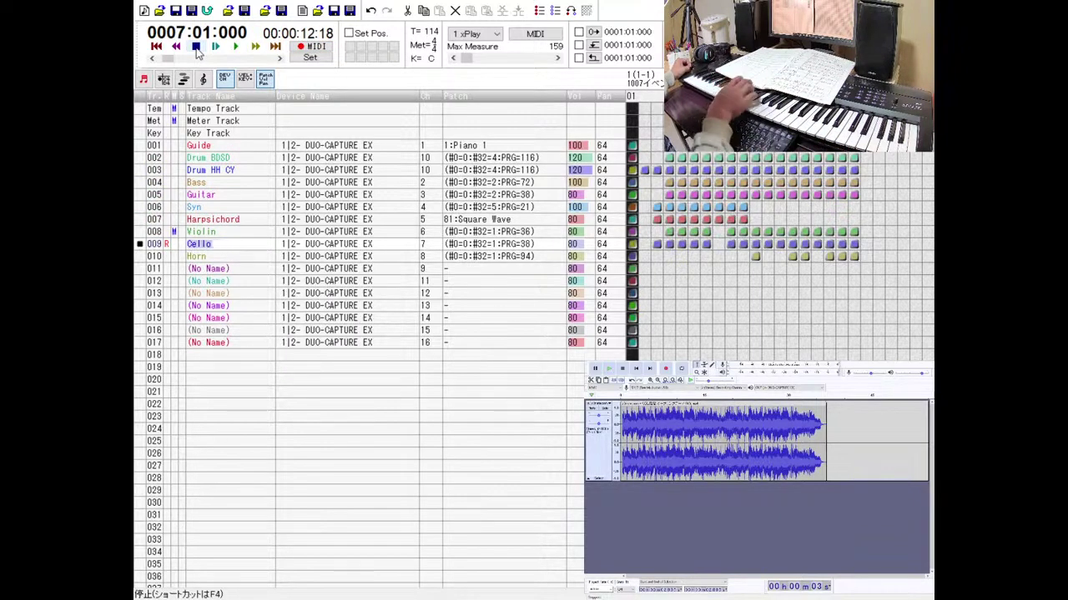
{"action": "left_click", "coordinate": [297, 50]}
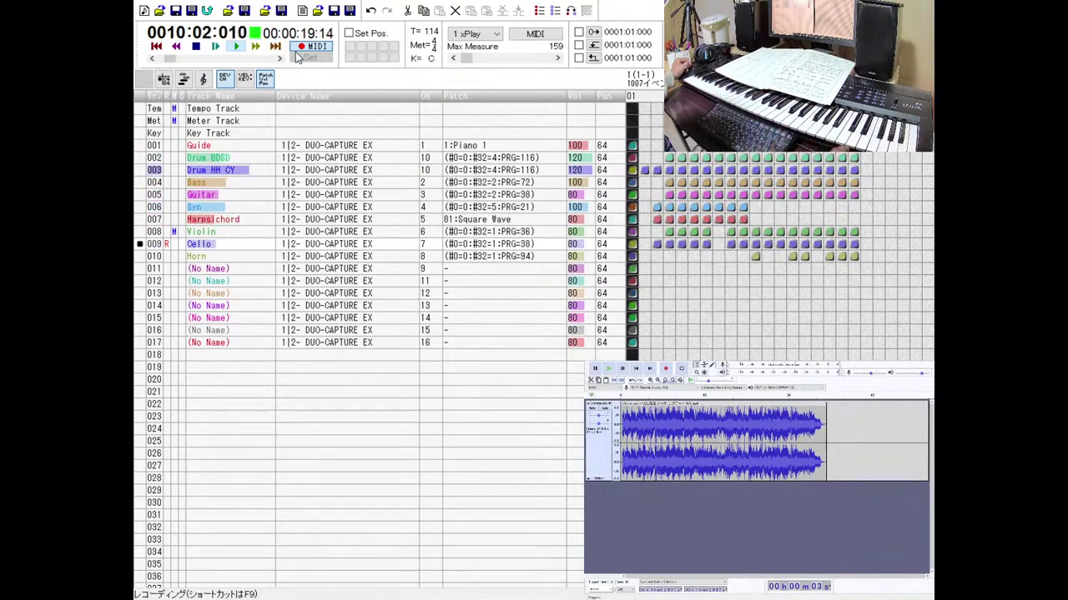
{"action": "left_click", "coordinate": [202, 49]}
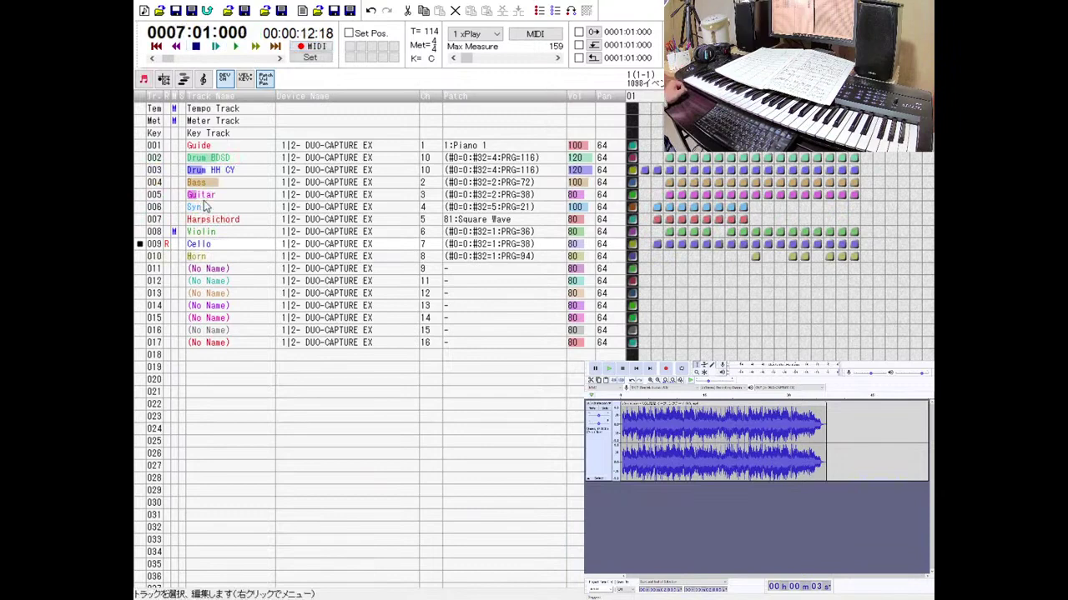
Delete all old Cello notes from measure 10 onward in the piano roll and return to the track list.
{"action": "double_click", "coordinate": [152, 247]}
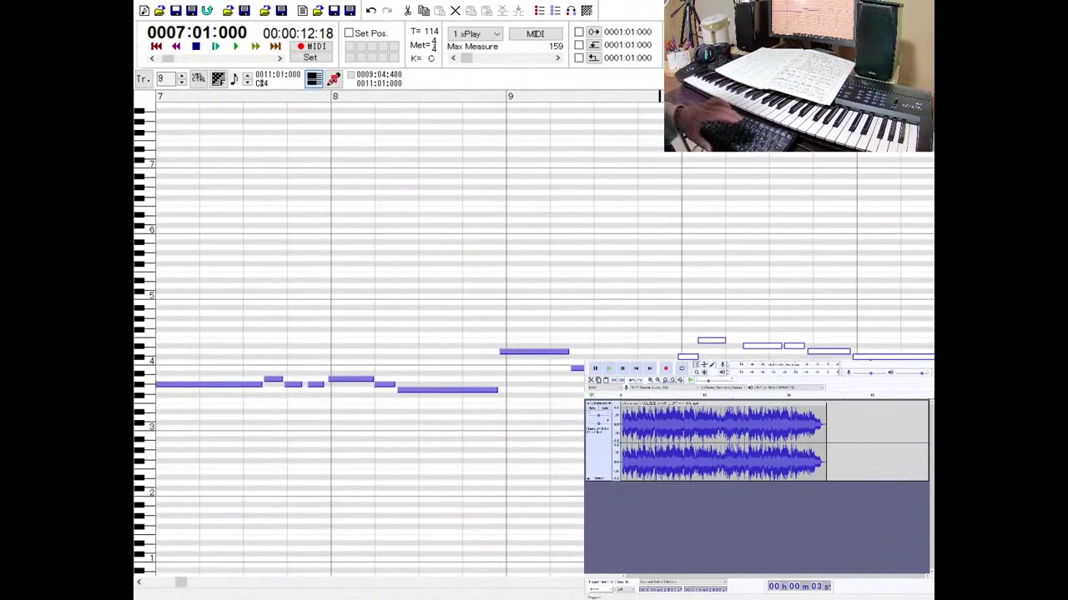
{"action": "scroll", "coordinate": [400, 334], "scroll_direction": "right", "scroll_amount": 4}
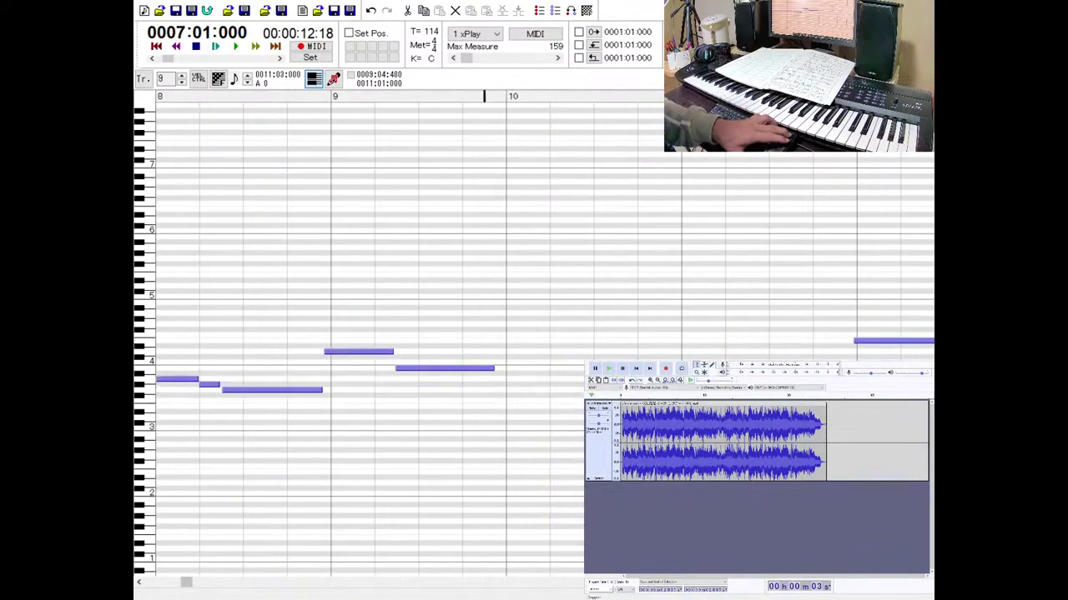
{"action": "scroll", "coordinate": [401, 334], "scroll_direction": "down", "scroll_amount": 2}
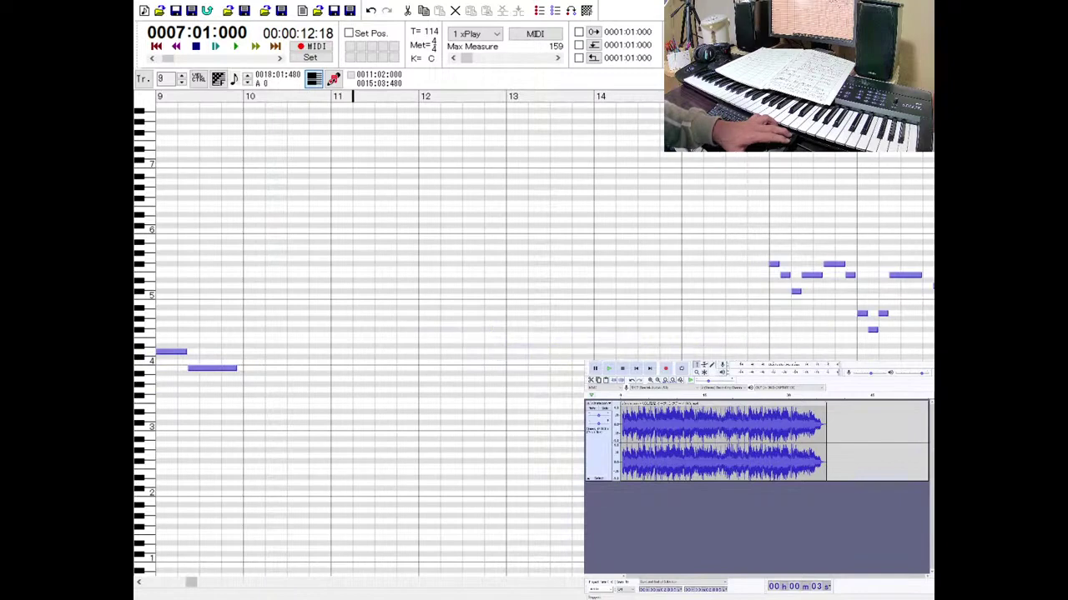
{"action": "scroll", "coordinate": [572, 227], "scroll_direction": "right", "scroll_amount": 3}
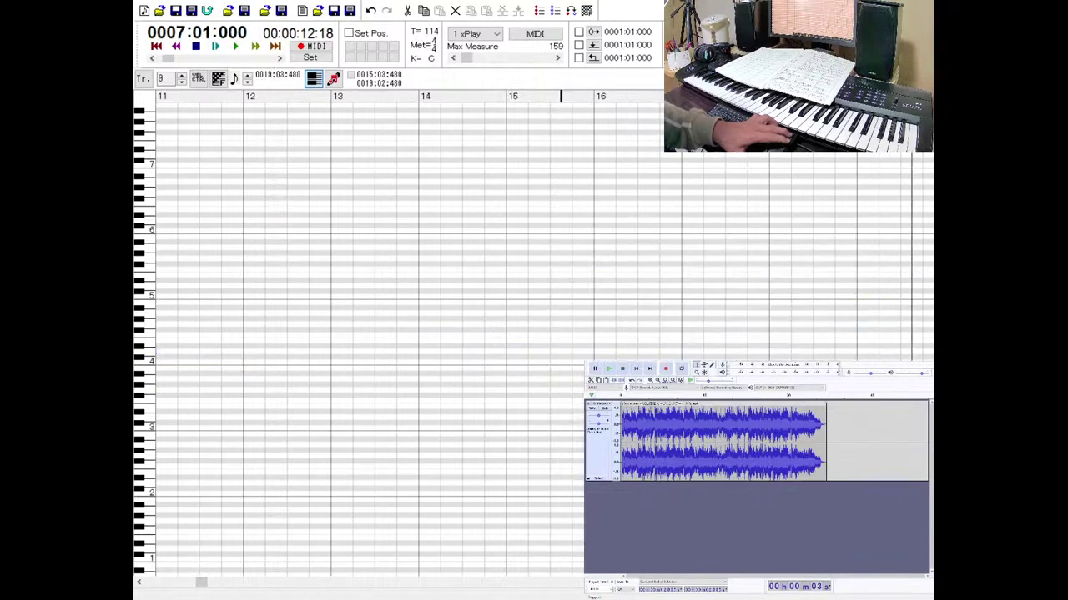
{"action": "key", "text": "ctrl+F4"}
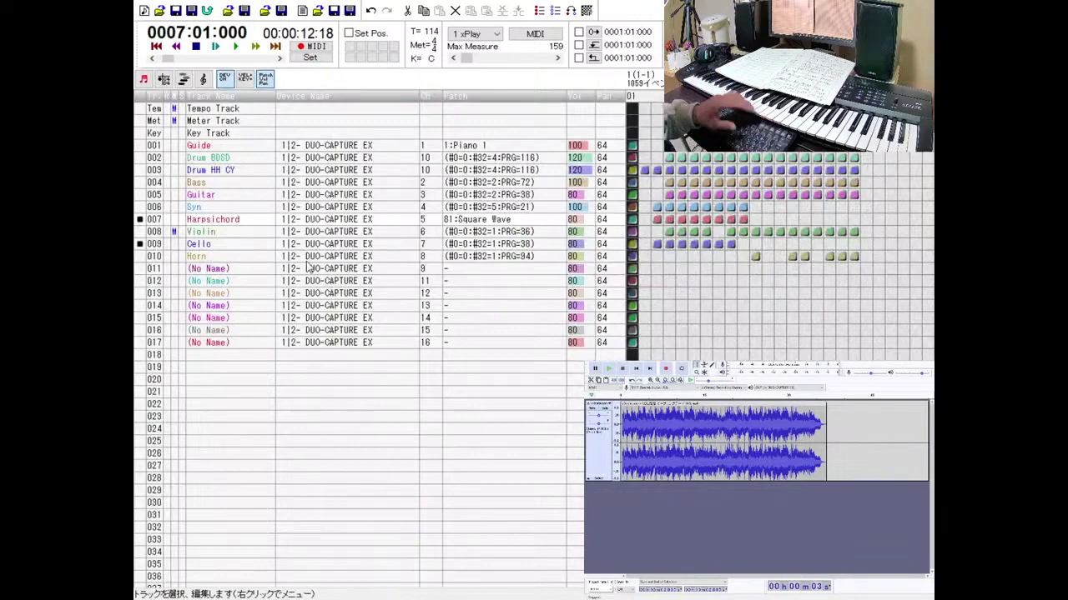
Arm the Cello track for recording, move to measure 10 and record the part to about measure 15, redoing the unwanted takes.
{"action": "left_click", "coordinate": [167, 247]}
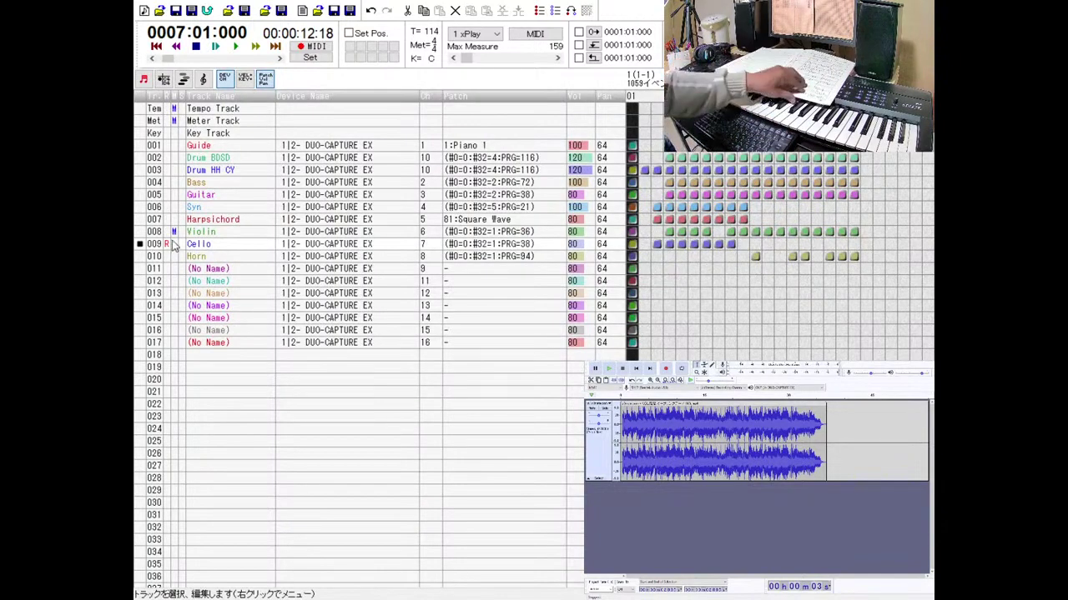
{"action": "left_click", "coordinate": [257, 50]}
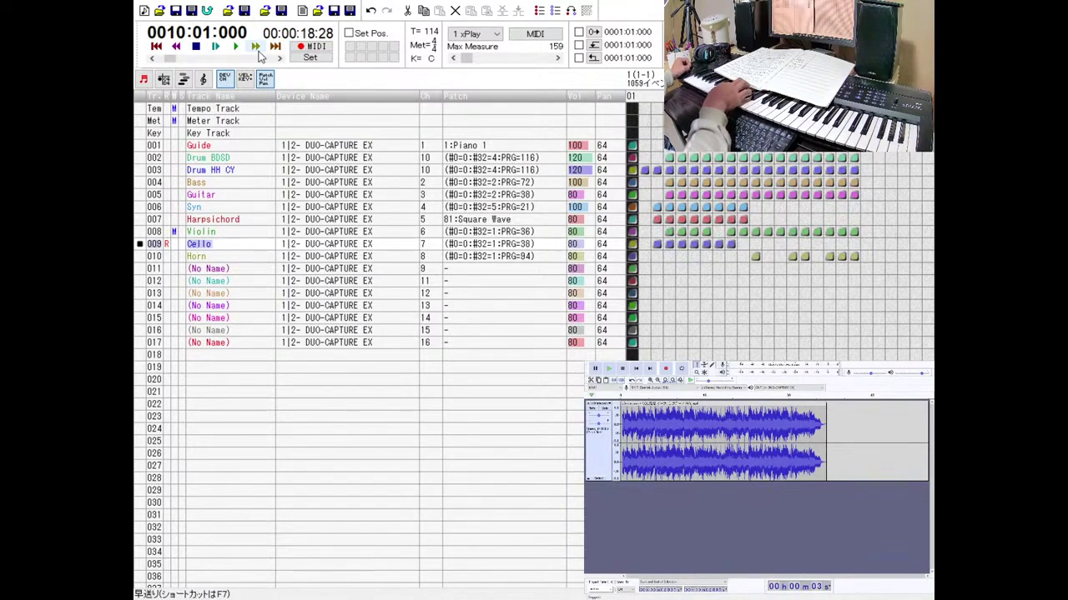
{"action": "left_click", "coordinate": [319, 48]}
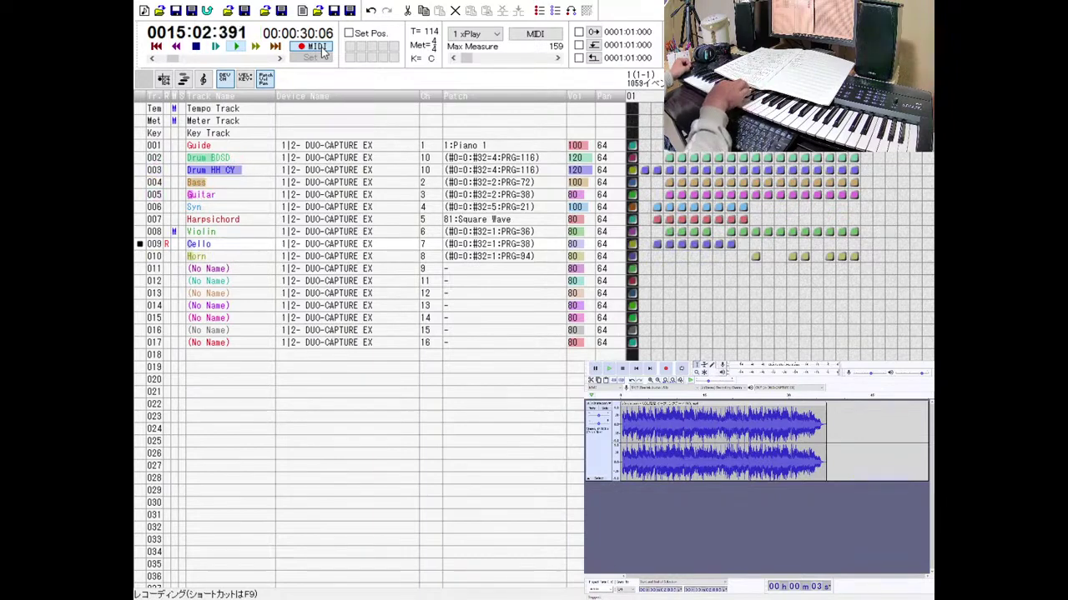
{"action": "left_click", "coordinate": [196, 47]}
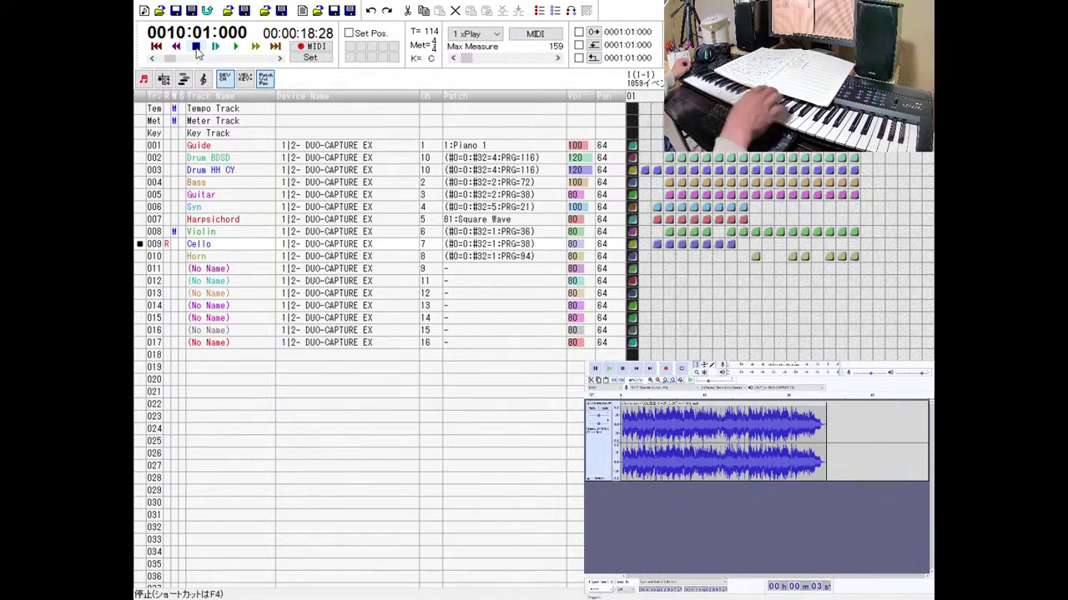
{"action": "left_click", "coordinate": [314, 48]}
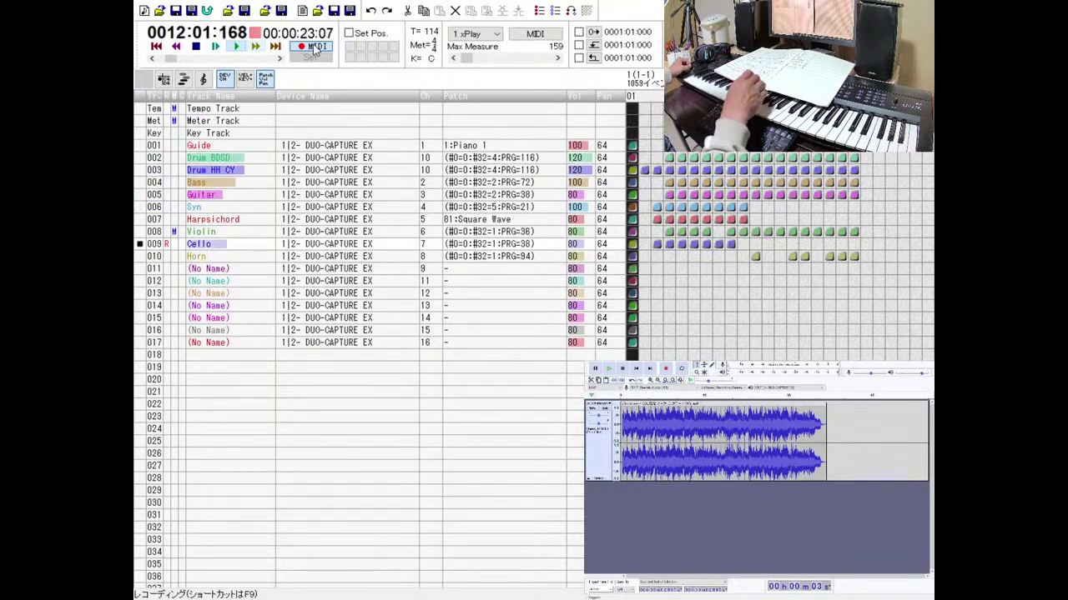
{"action": "left_click", "coordinate": [196, 48]}
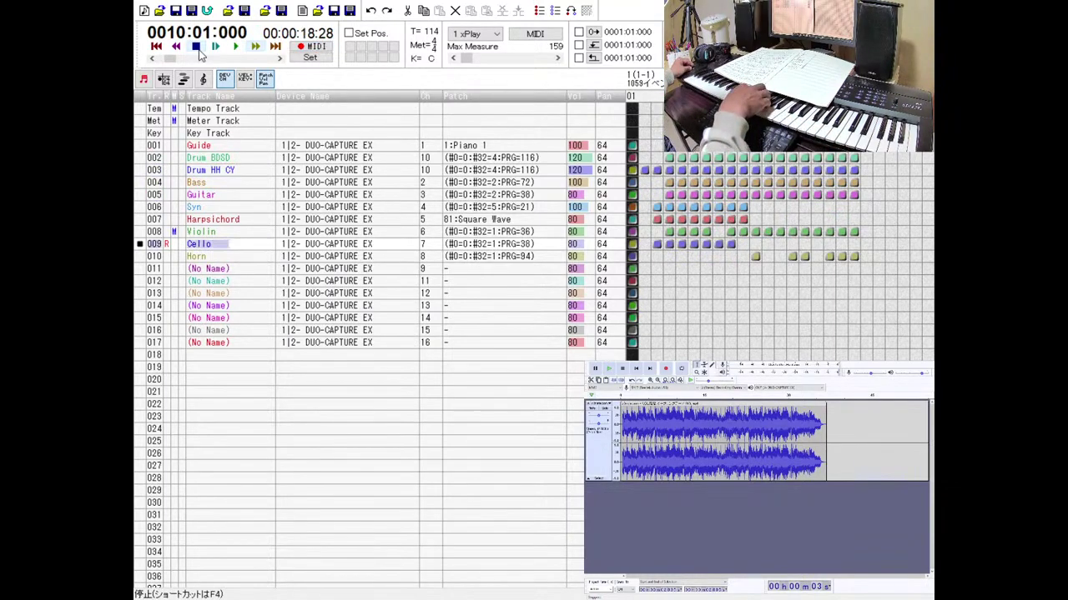
{"action": "left_click", "coordinate": [316, 48]}
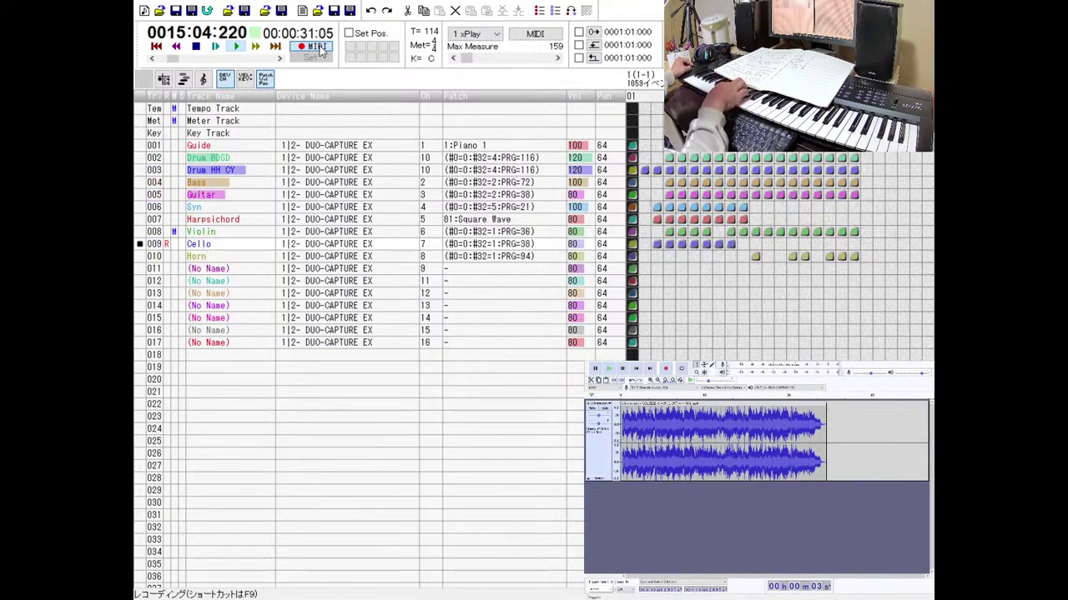
{"action": "left_click", "coordinate": [198, 48]}
Move the song position to measure 15 and record the Cello part to about measure 20, redoing the unwanted takes.
{"action": "left_click", "coordinate": [253, 48]}
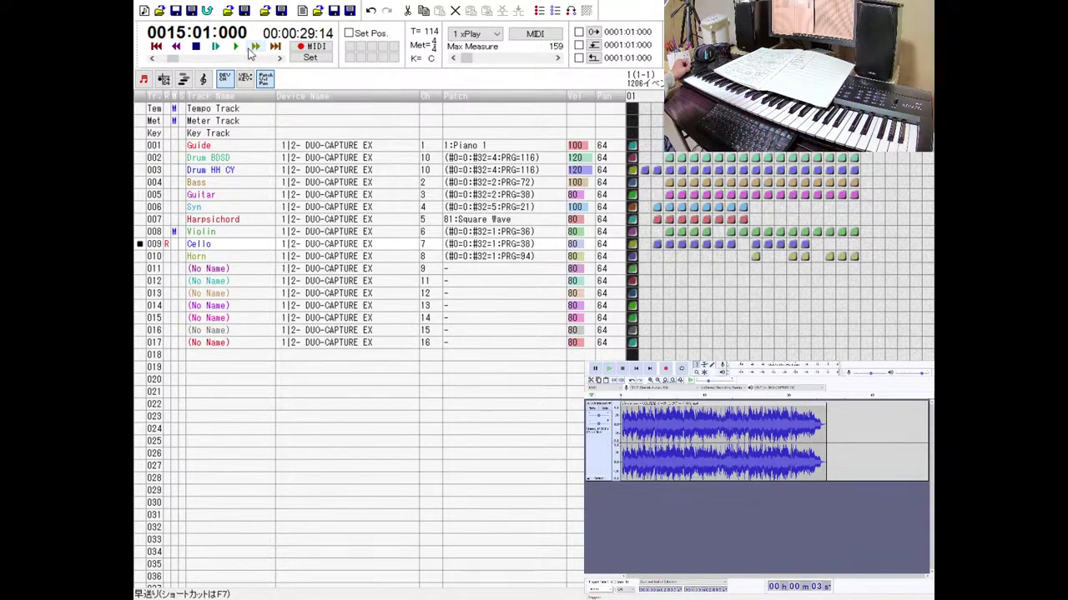
{"action": "left_click", "coordinate": [301, 46]}
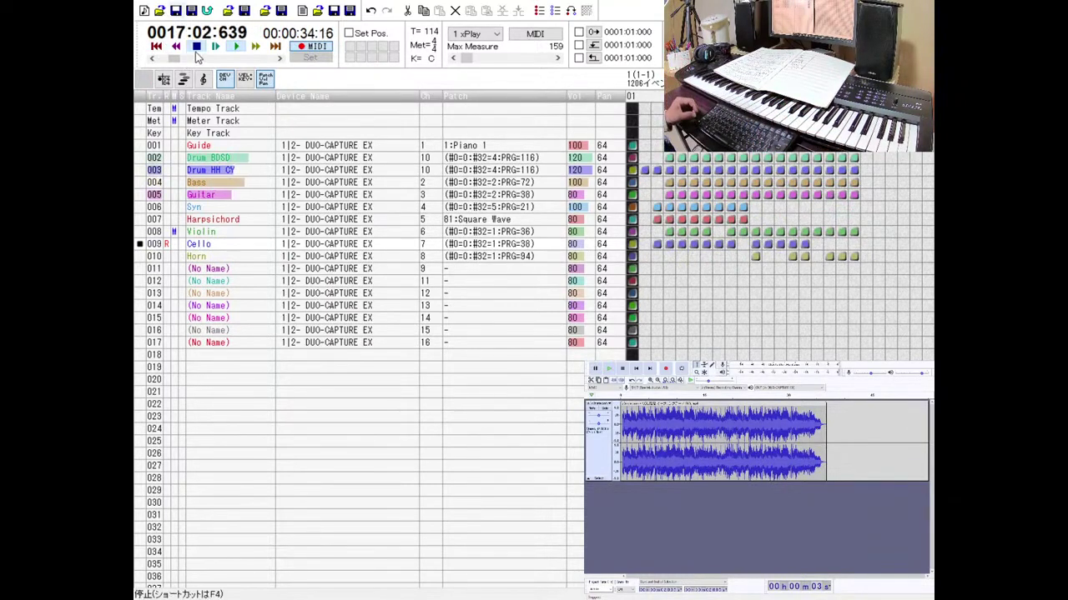
{"action": "left_click", "coordinate": [195, 50]}
{"action": "left_click", "coordinate": [304, 46]}
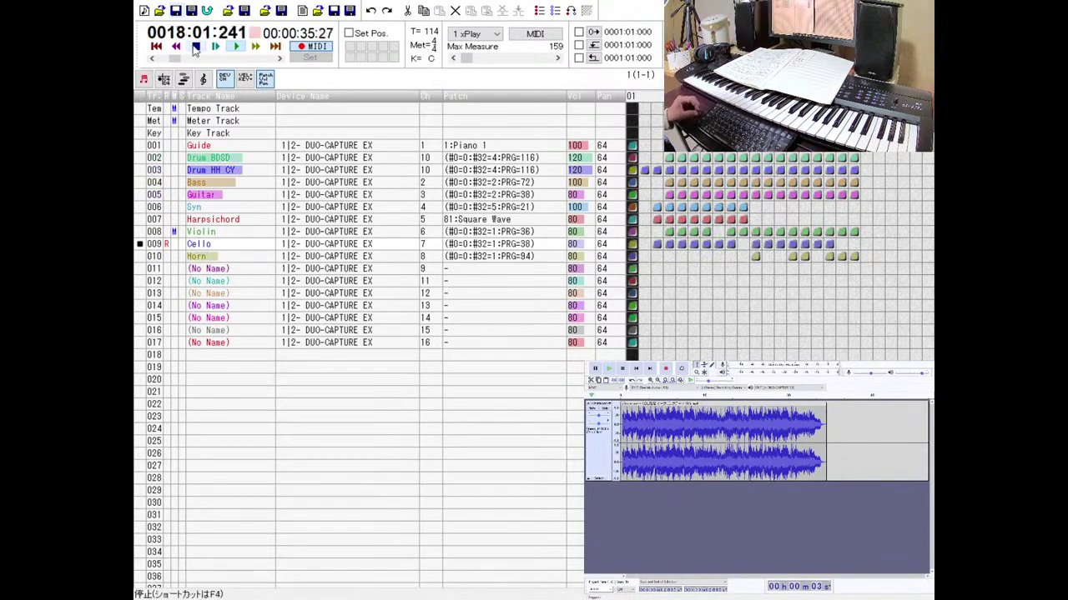
{"action": "left_click", "coordinate": [195, 47]}
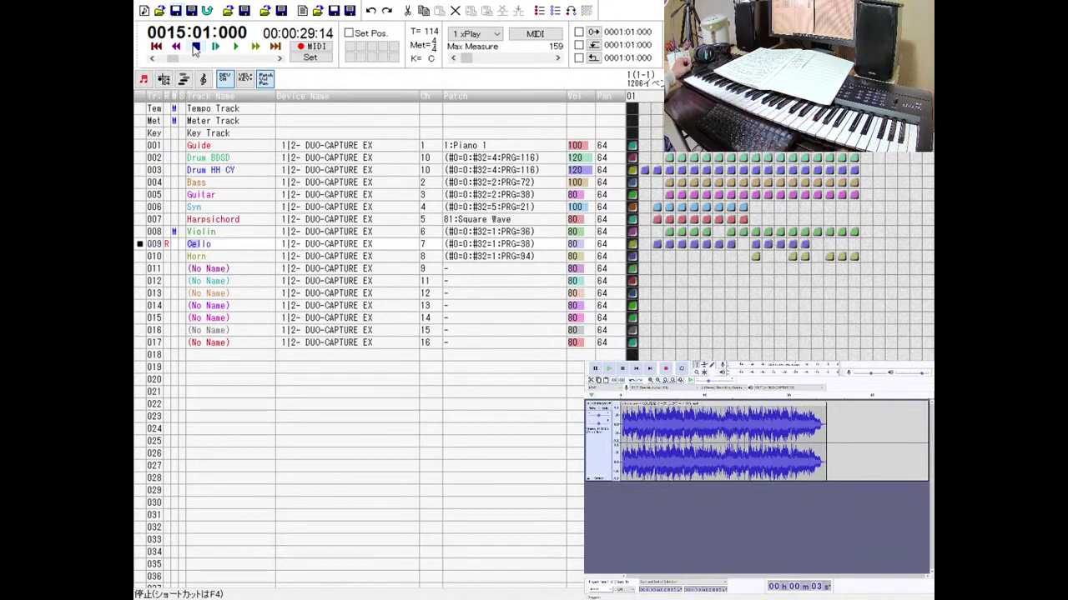
{"action": "left_click", "coordinate": [311, 47]}
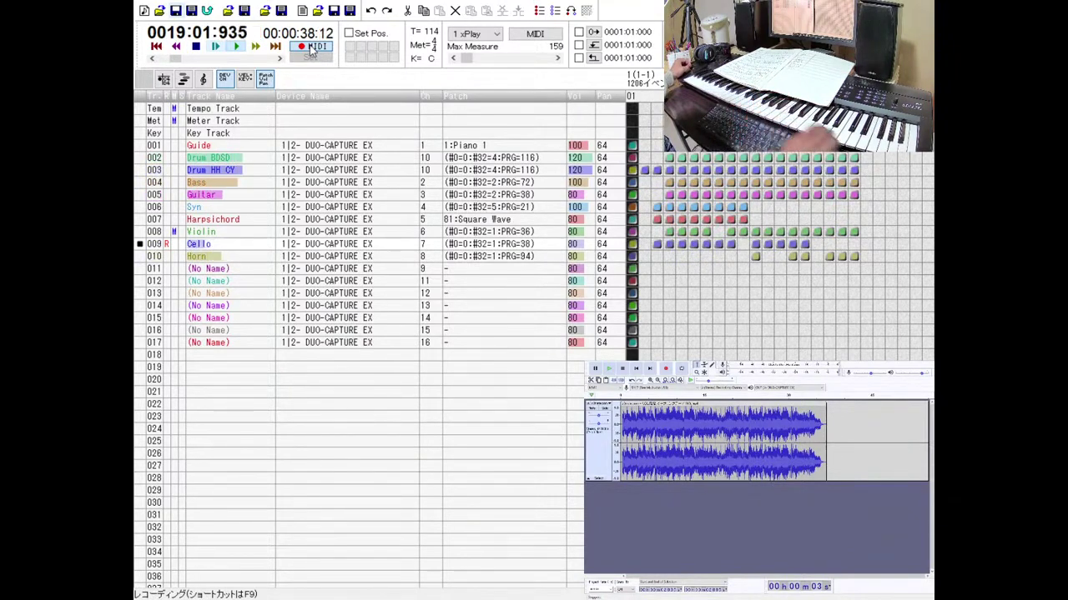
{"action": "left_click", "coordinate": [311, 48]}
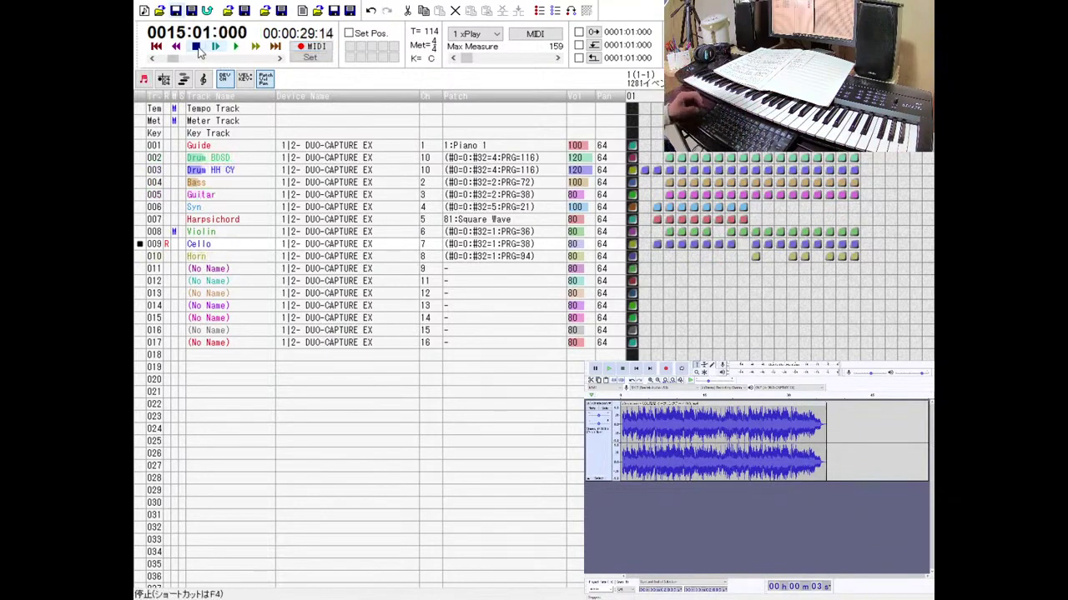
{"action": "left_click", "coordinate": [296, 49]}
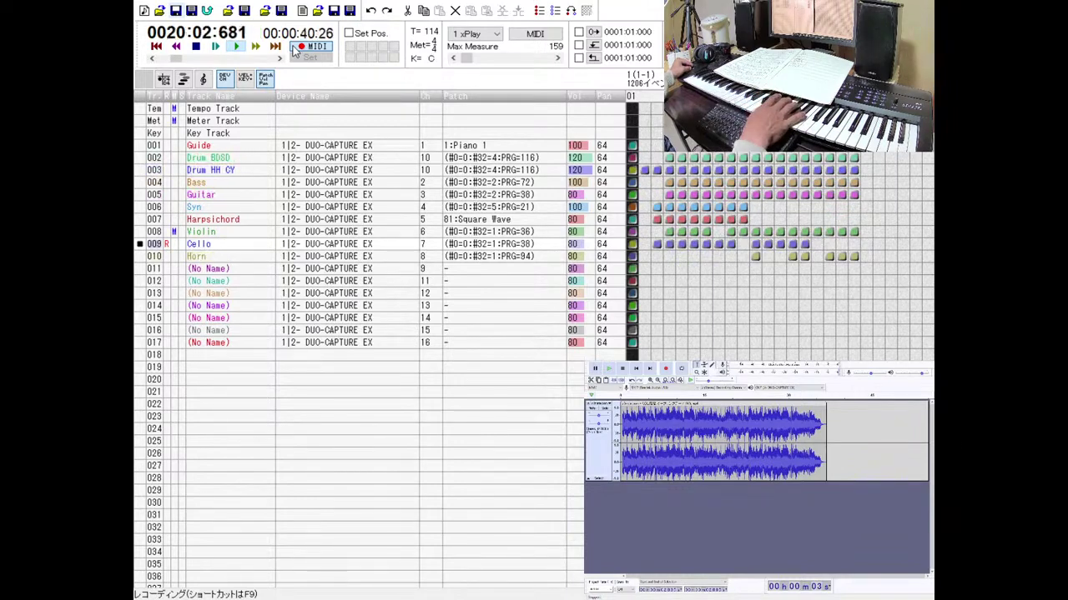
{"action": "left_click", "coordinate": [195, 46]}
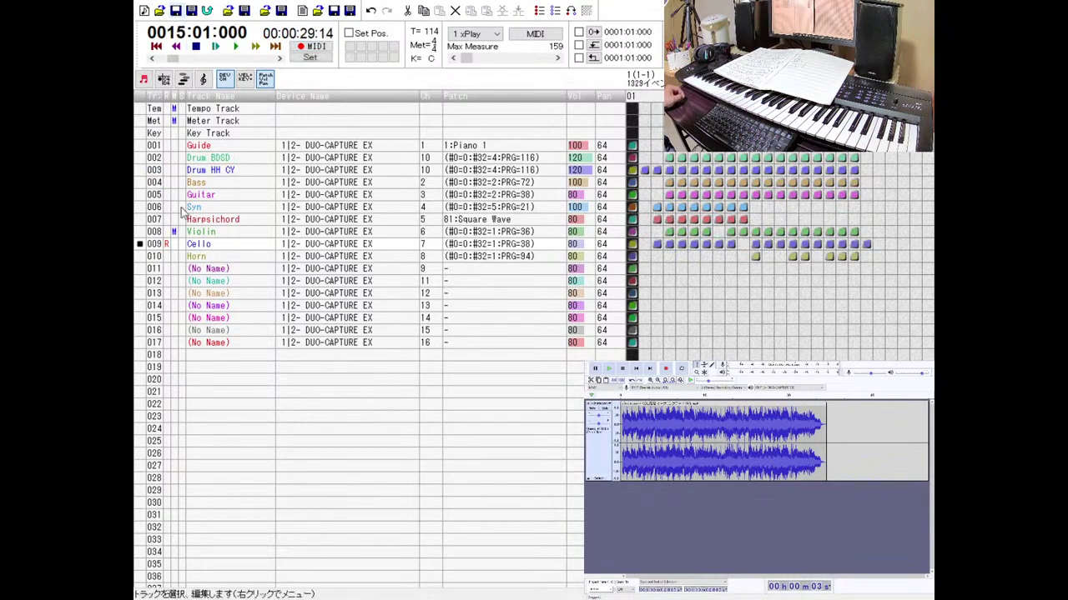
Unmute the Violin track and play the song briefly from measure 10.
{"action": "left_click", "coordinate": [174, 234]}
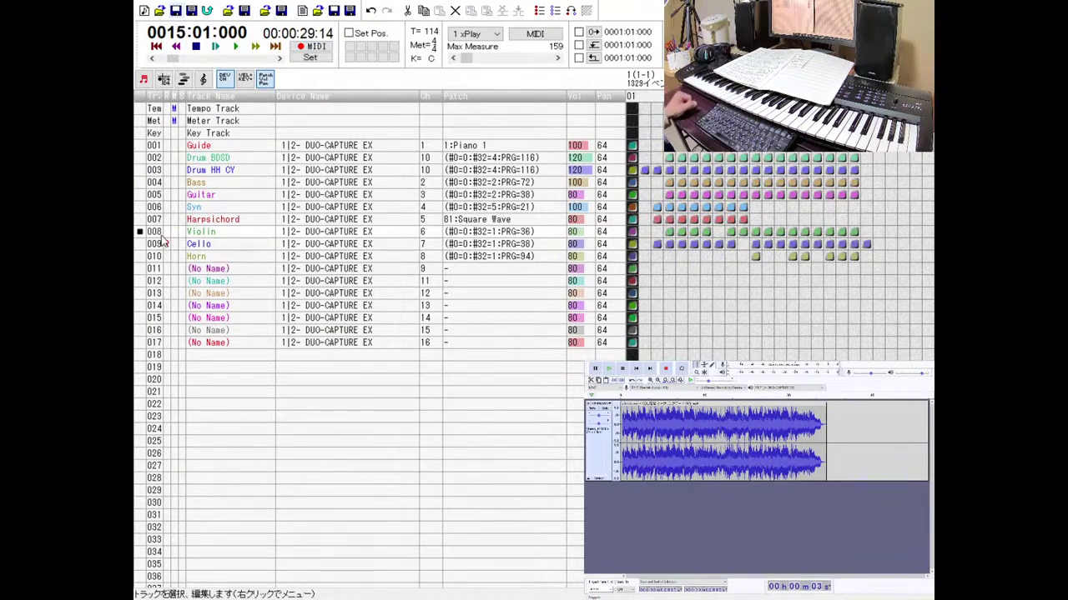
{"action": "left_click", "coordinate": [177, 47]}
{"action": "left_click", "coordinate": [177, 48]}
{"action": "left_click", "coordinate": [177, 48]}
{"action": "left_click", "coordinate": [177, 48]}
{"action": "left_click", "coordinate": [176, 48]}
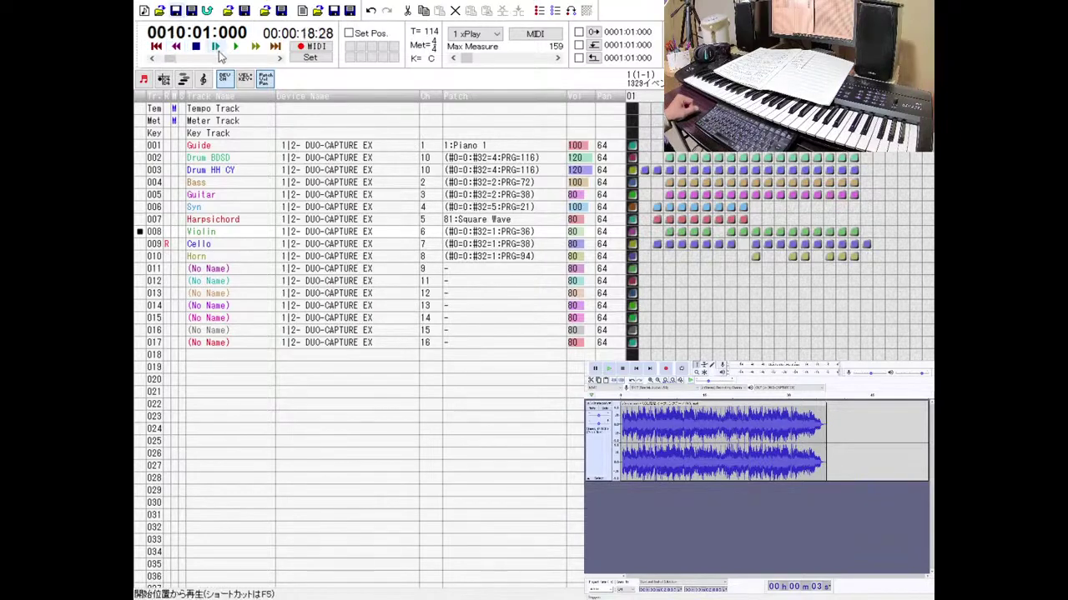
{"action": "left_click", "coordinate": [234, 48]}
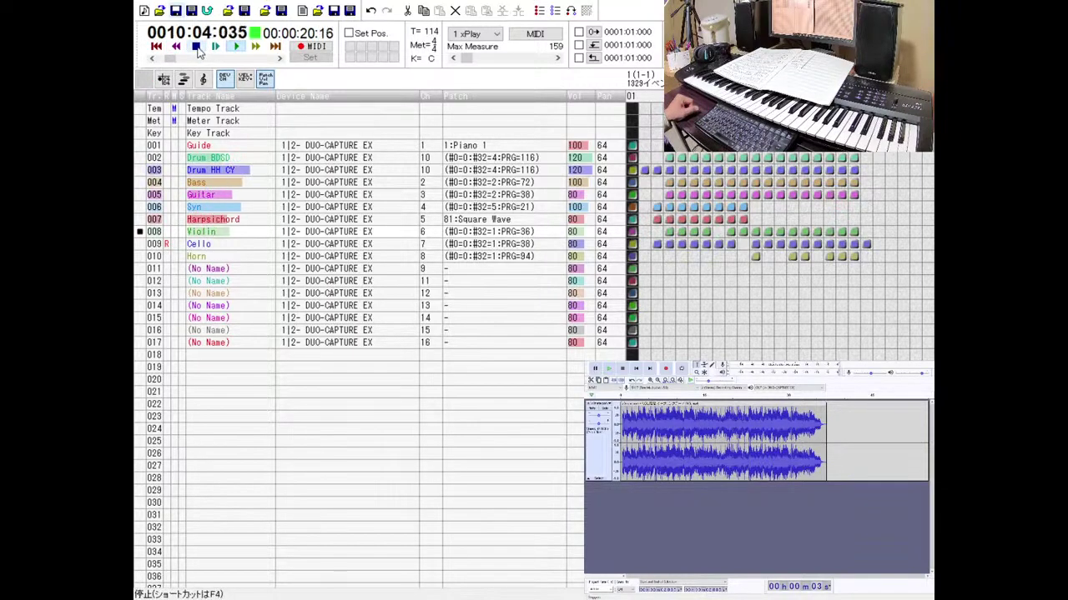
{"action": "left_click", "coordinate": [197, 47]}
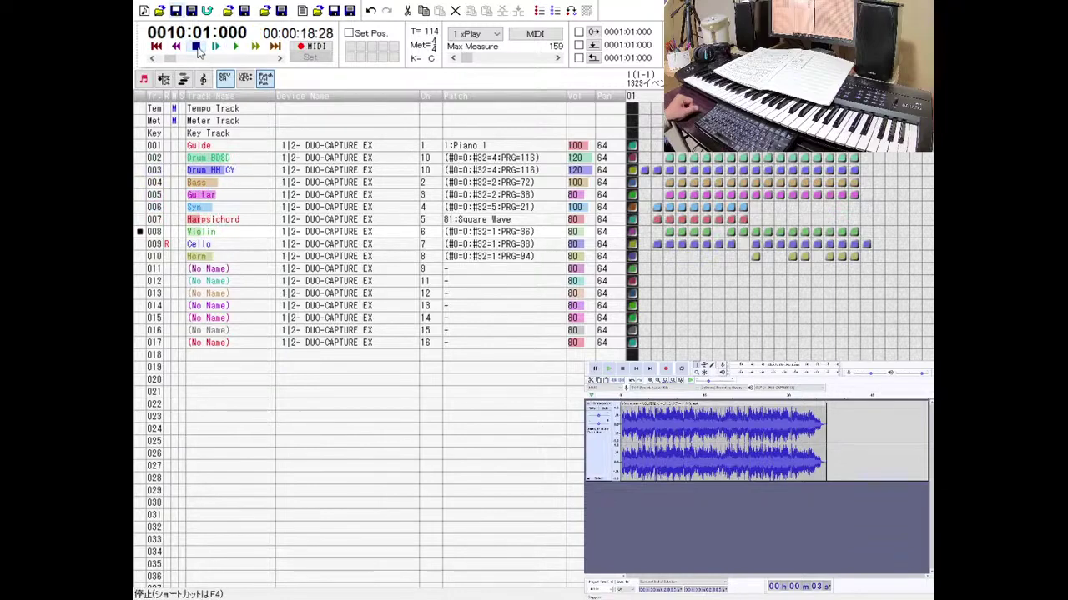
Select the Cello track, move back to measure 9 and record the part to about measure 12.
{"action": "left_click", "coordinate": [155, 245]}
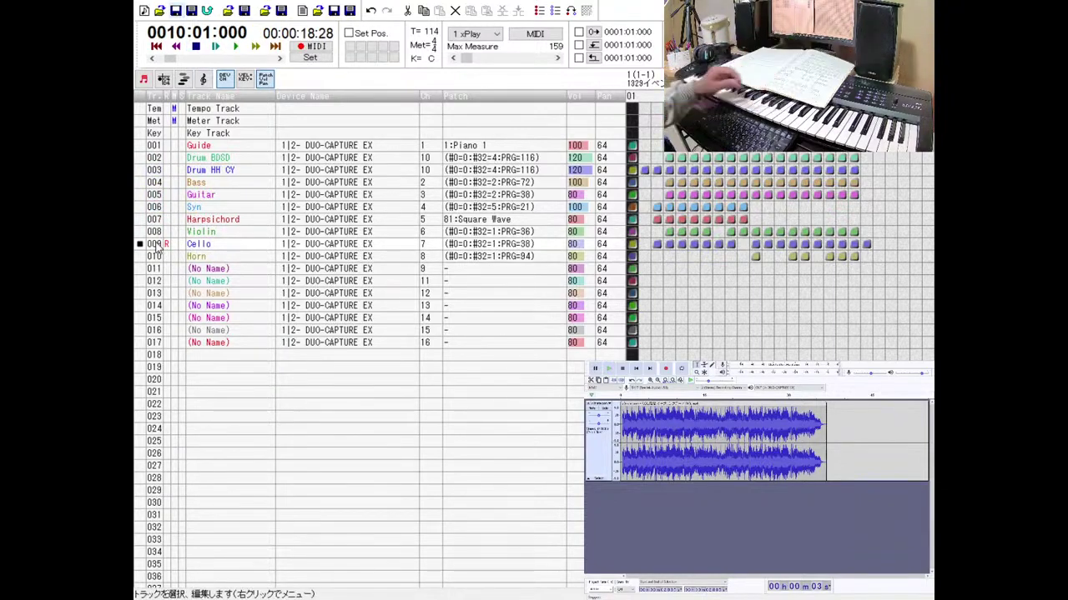
{"action": "left_click", "coordinate": [176, 48]}
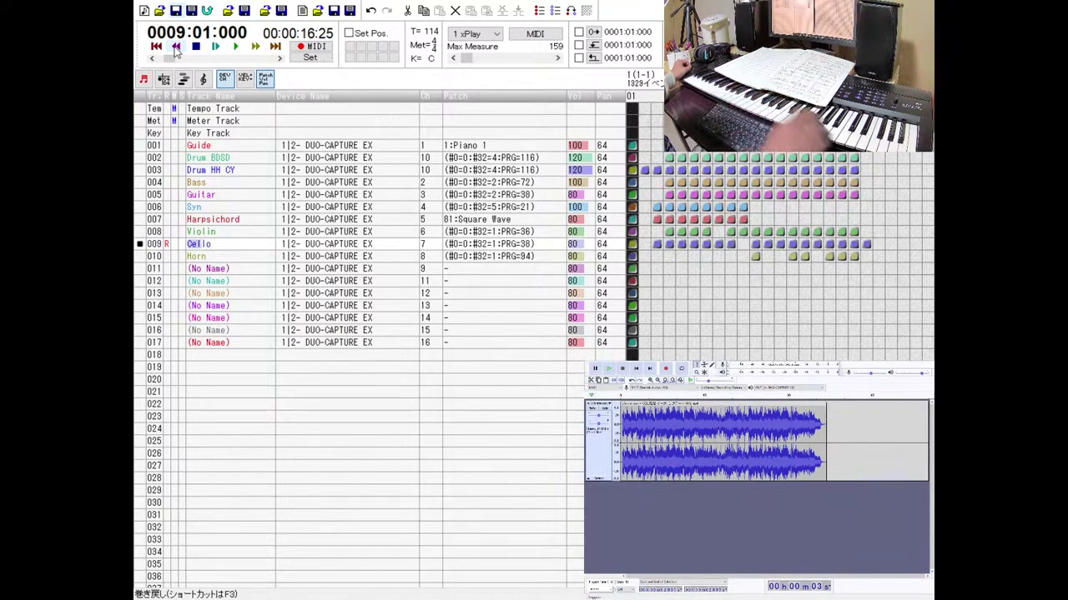
{"action": "left_click", "coordinate": [304, 50]}
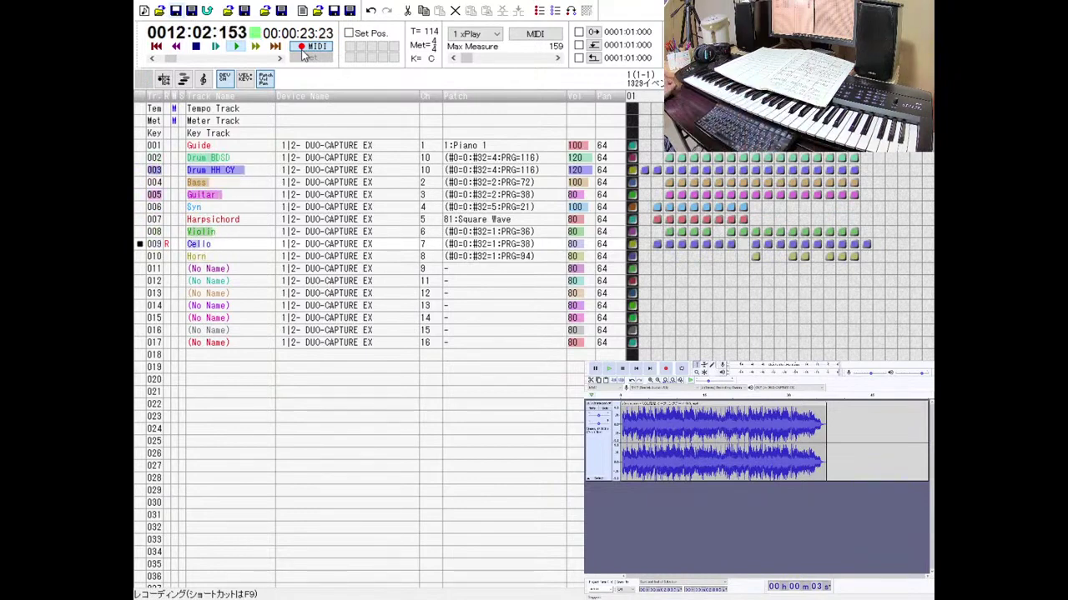
{"action": "left_click", "coordinate": [200, 50]}
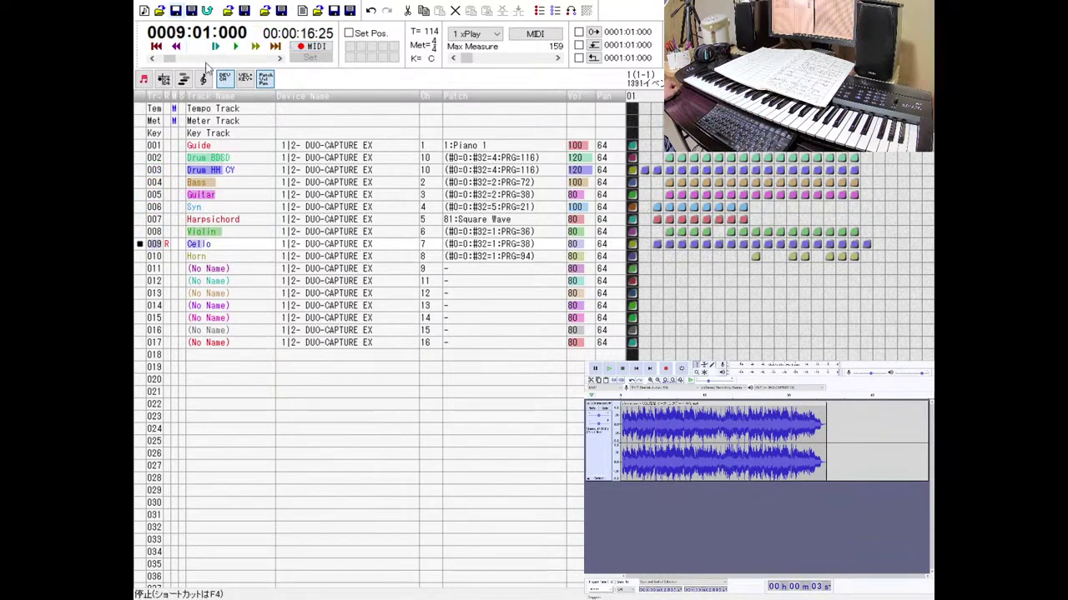
Delete all old Violin notes from measure 3 through measure 20 in the piano roll and return to the track list.
{"action": "left_click", "coordinate": [155, 234]}
{"action": "double_click", "coordinate": [155, 233]}
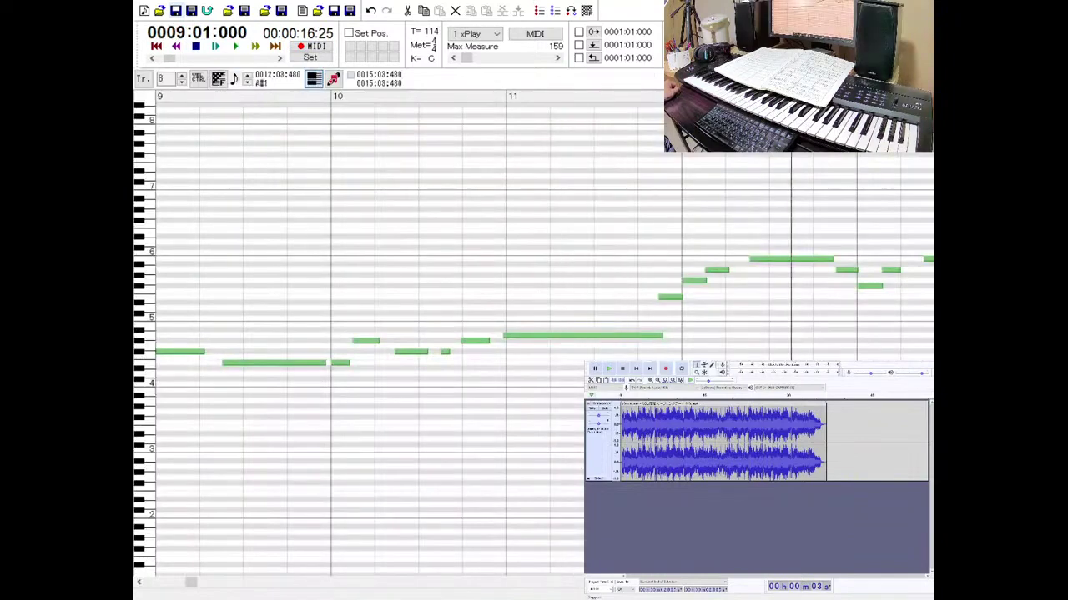
{"action": "scroll", "coordinate": [400, 334], "scroll_direction": "down", "scroll_amount": 2}
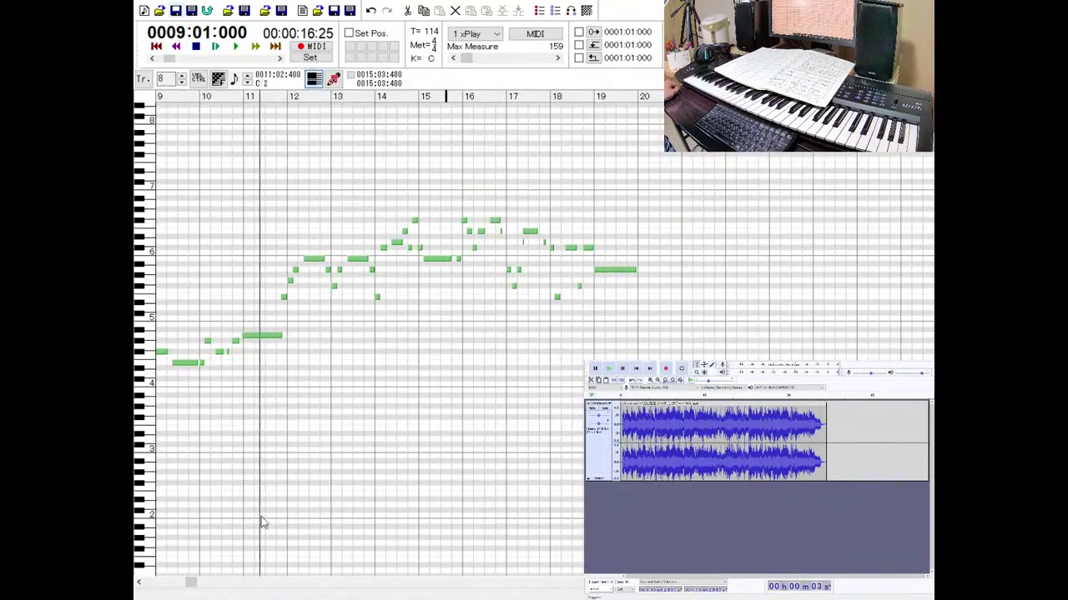
{"action": "left_click", "coordinate": [140, 584]}
{"action": "left_click", "coordinate": [140, 584]}
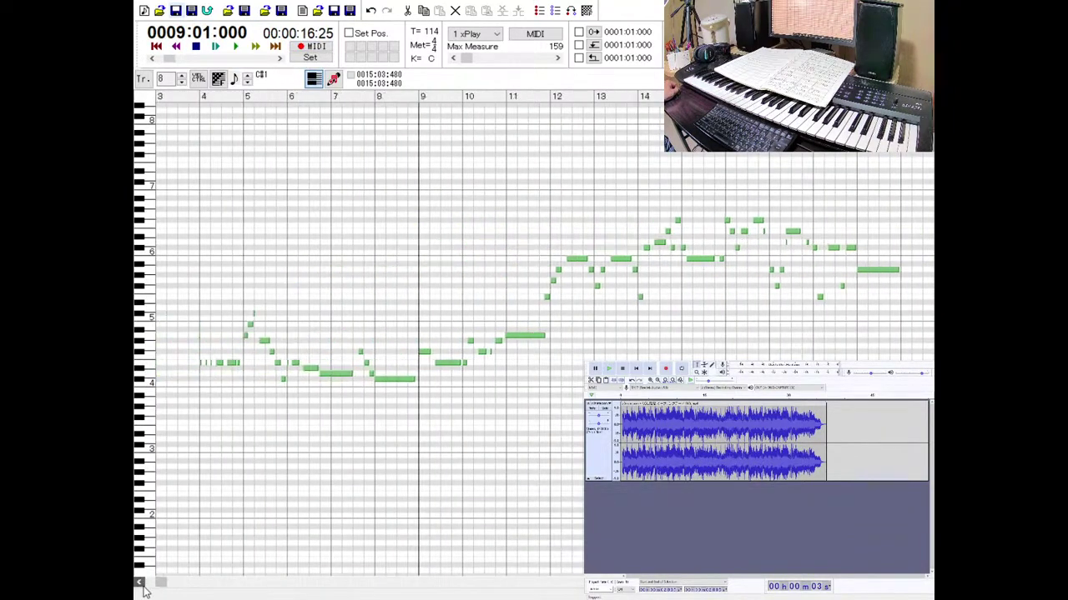
{"action": "left_click", "coordinate": [140, 584]}
{"action": "left_click_drag", "start_coordinate": [232, 235], "coordinate": [932, 454]}
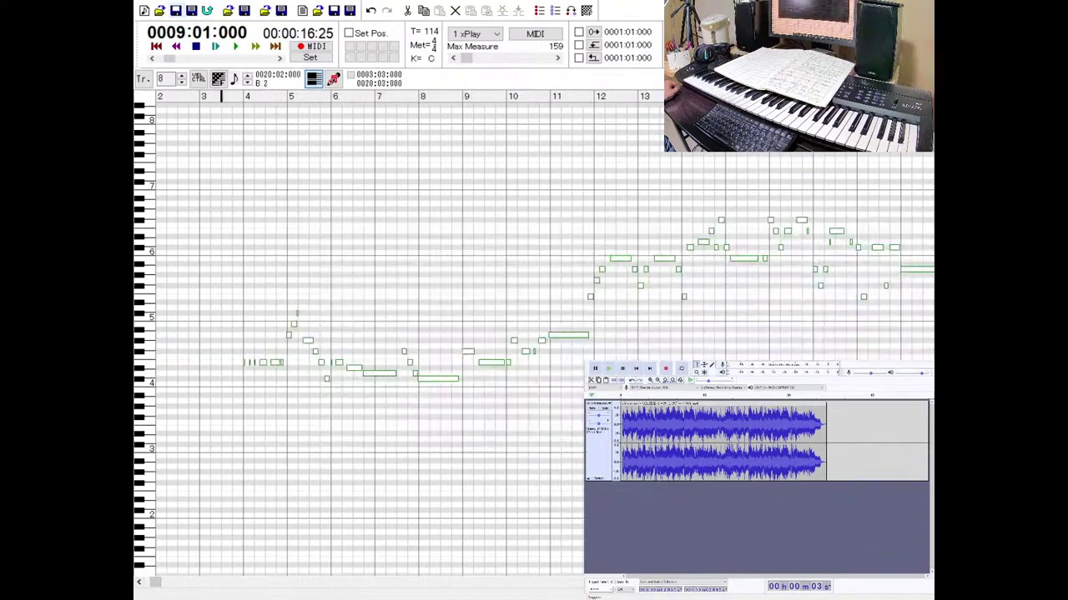
{"action": "key", "text": "Delete"}
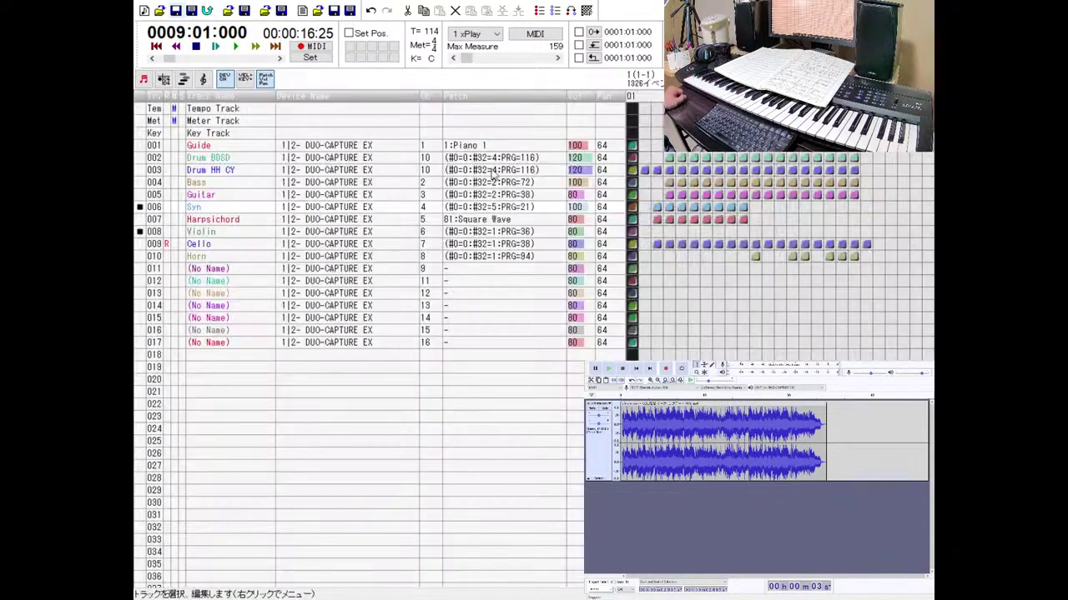
{"action": "key", "text": "ctrl+F4"}
Arm the Violin track for recording, move to measure 3 and try recording a take to about measure 5.
{"action": "left_click", "coordinate": [171, 231]}
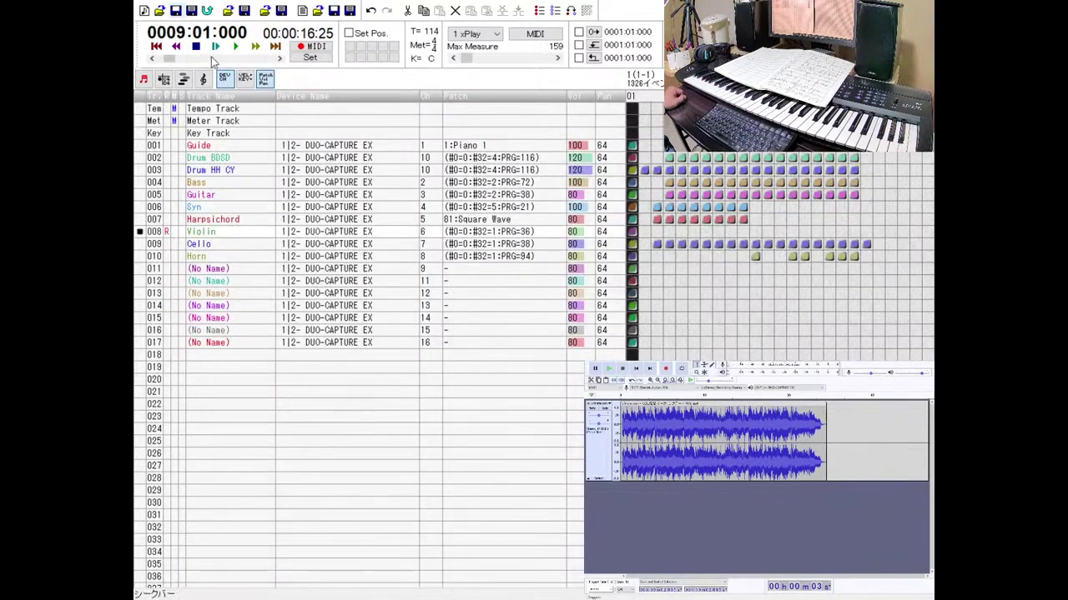
{"action": "left_click", "coordinate": [177, 46]}
{"action": "left_click", "coordinate": [177, 47]}
{"action": "left_click", "coordinate": [176, 47]}
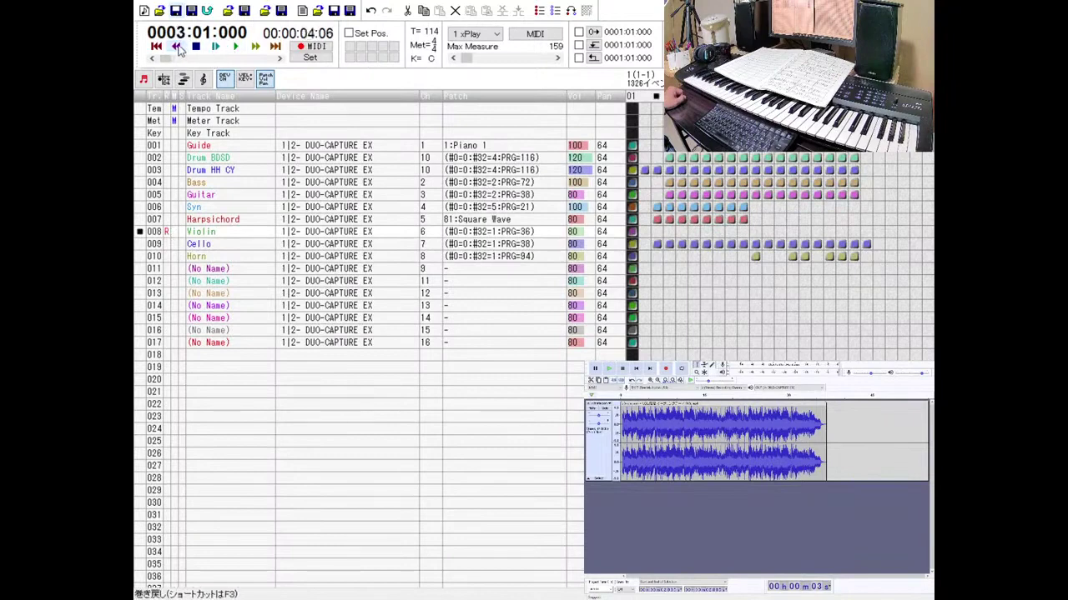
{"action": "left_click", "coordinate": [177, 47]}
{"action": "left_click", "coordinate": [255, 46]}
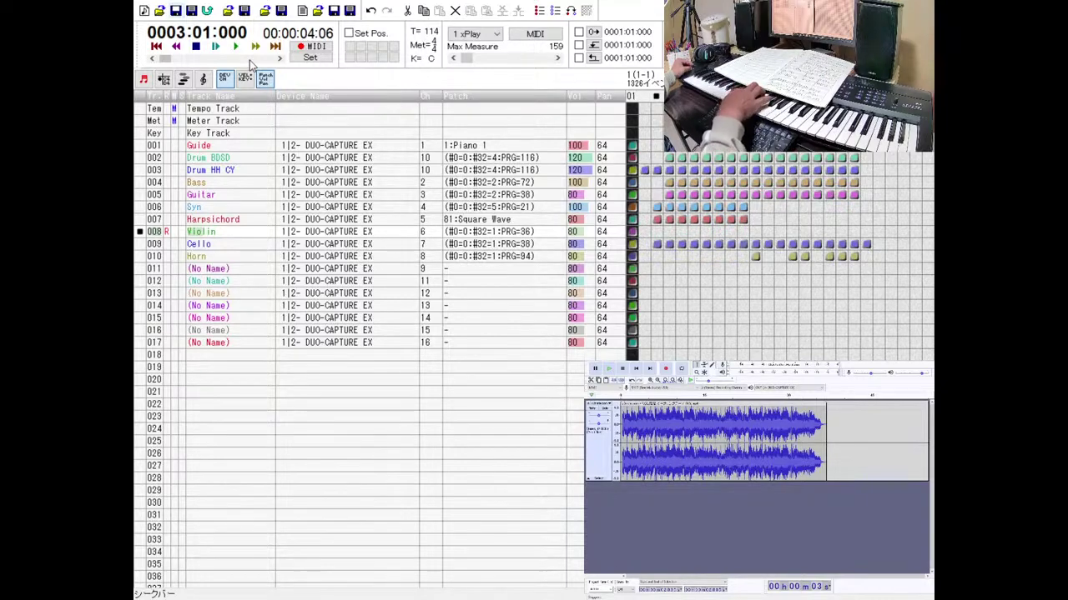
{"action": "left_click", "coordinate": [321, 47]}
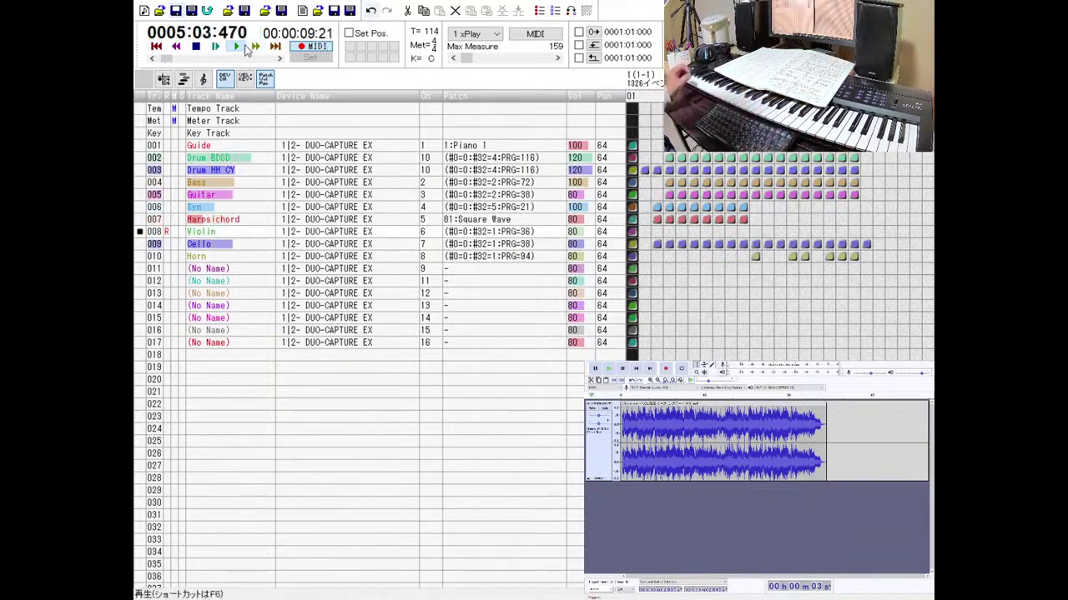
{"action": "left_click", "coordinate": [199, 46]}
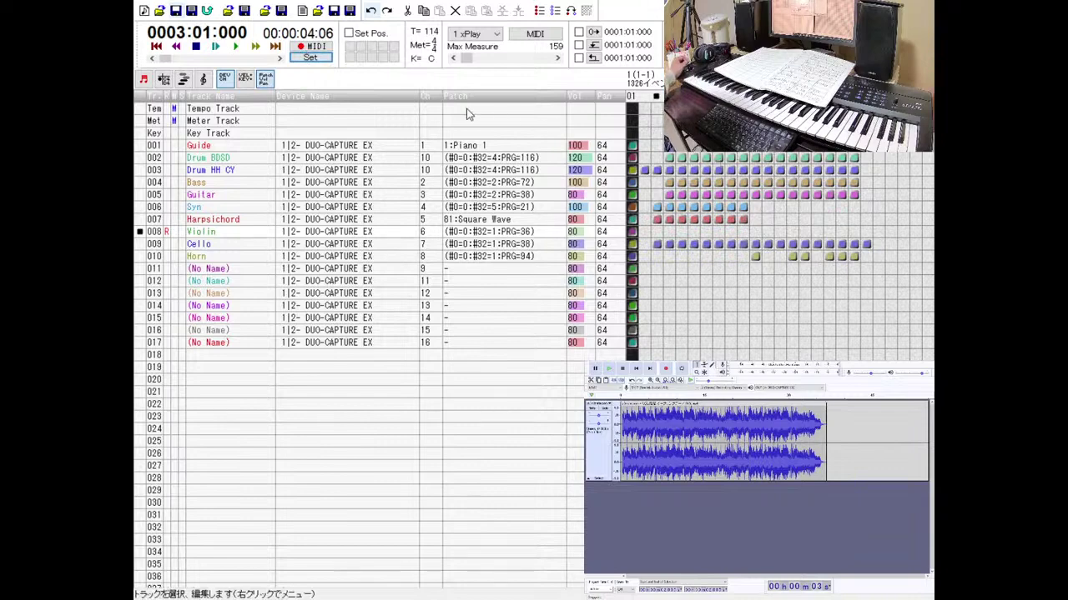
Record the Violin part from measure 3 to about measure 10 and play the take back from measure 3.
{"action": "left_click", "coordinate": [311, 48]}
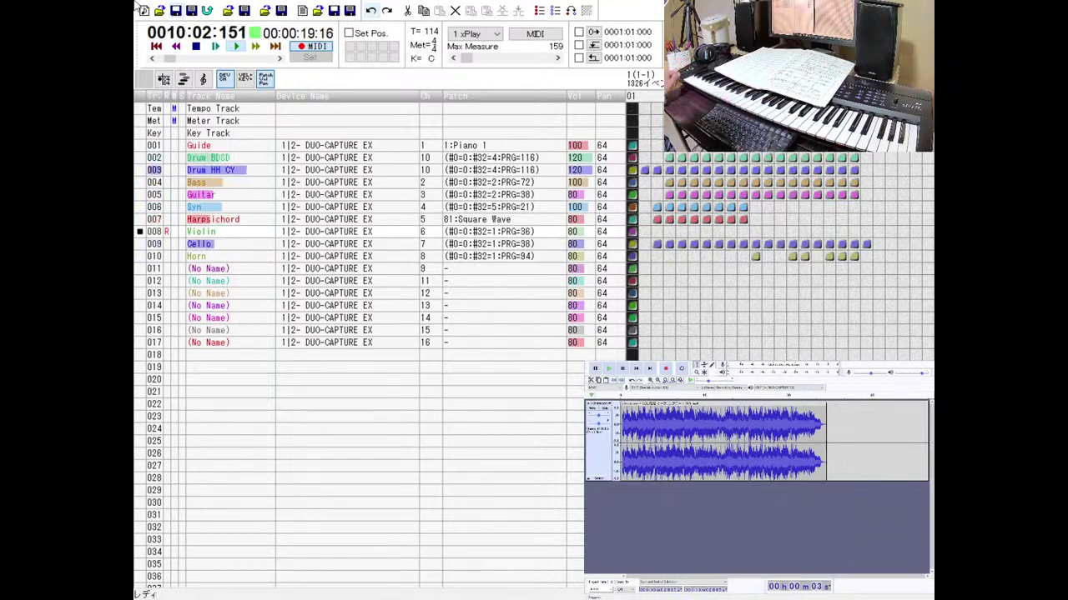
{"action": "left_click", "coordinate": [195, 47]}
{"action": "left_click", "coordinate": [236, 47]}
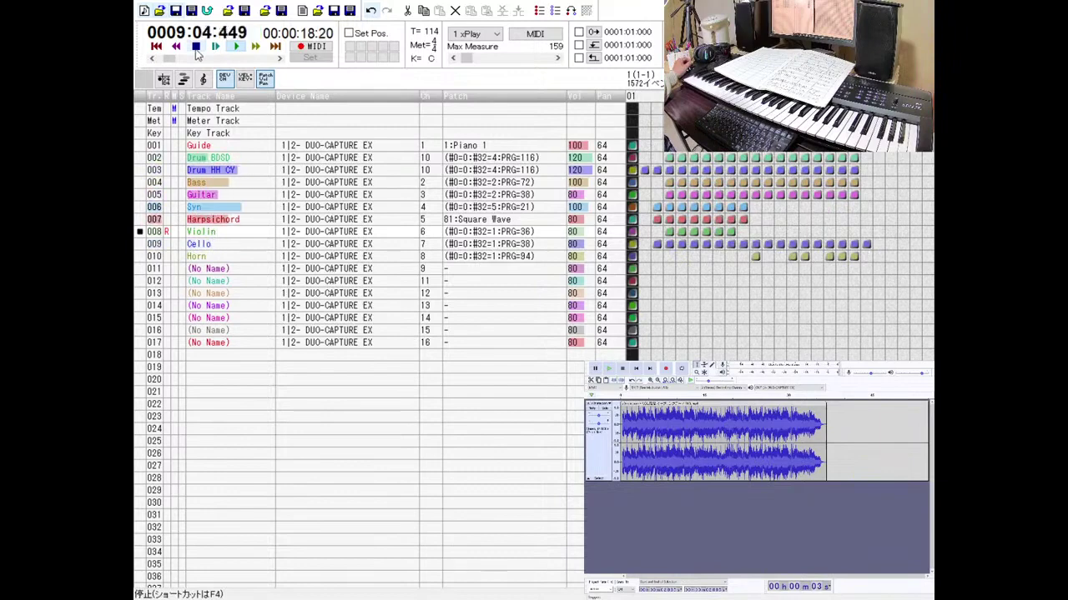
Stop playback, move to measure 9 and examine the recorded Violin notes in the piano roll back to measure 1.
{"action": "left_click", "coordinate": [196, 47]}
{"action": "left_click", "coordinate": [255, 46]}
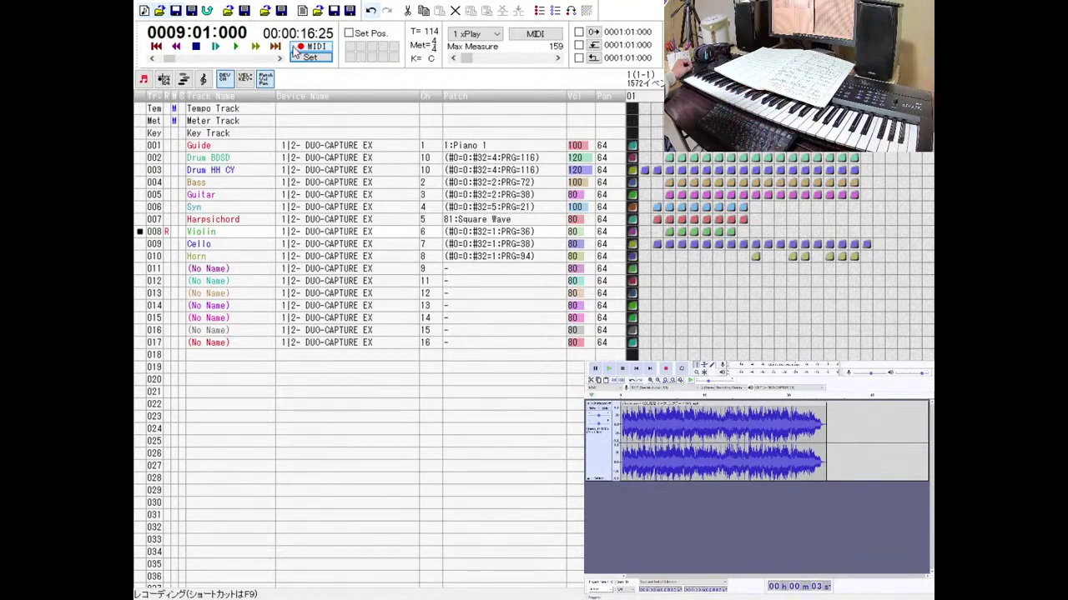
{"action": "double_click", "coordinate": [155, 237]}
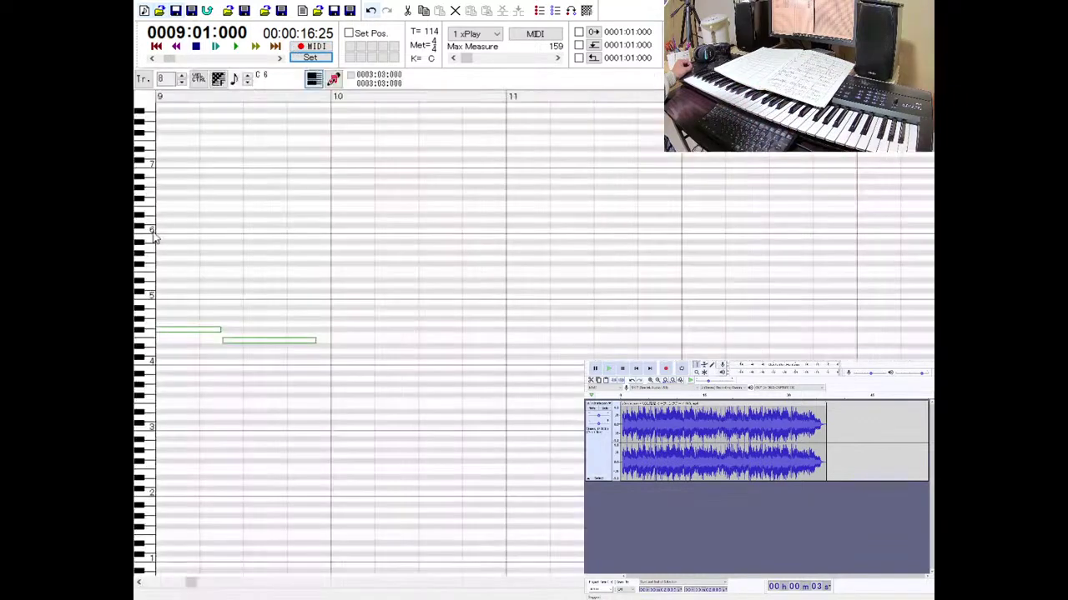
{"action": "left_click", "coordinate": [169, 582]}
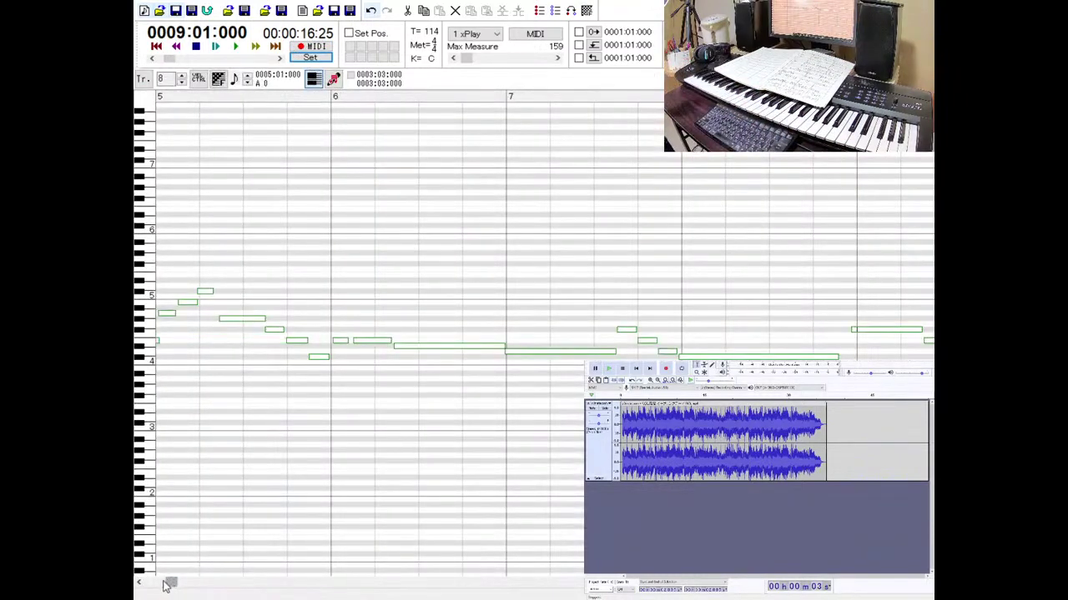
{"action": "left_click", "coordinate": [170, 582]}
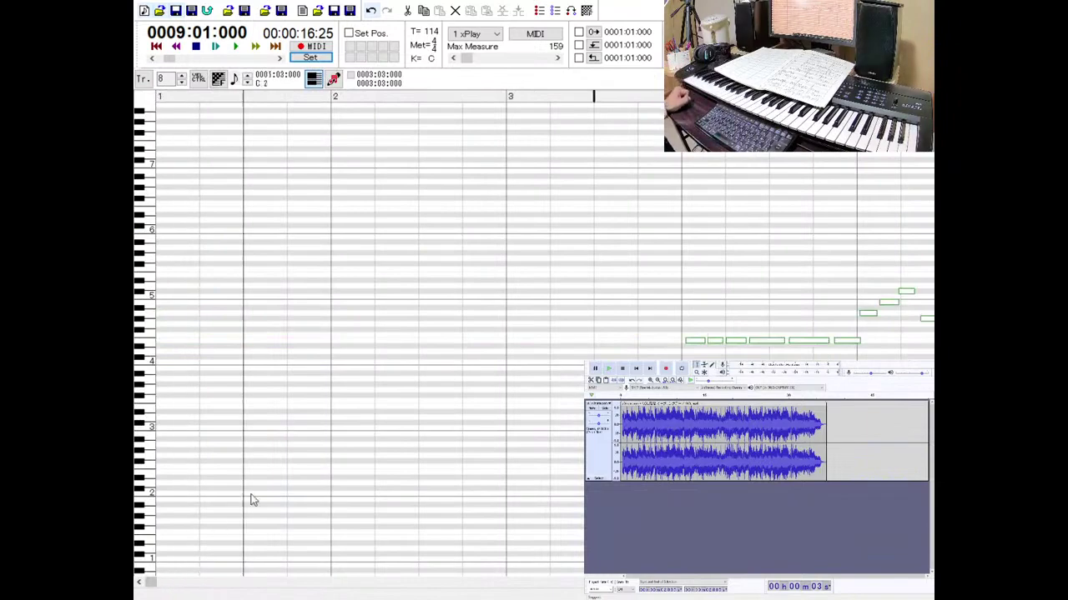
Select the recorded Violin notes, listen to a passage of the reference audio and return to the track list.
{"action": "left_click", "coordinate": [703, 342]}
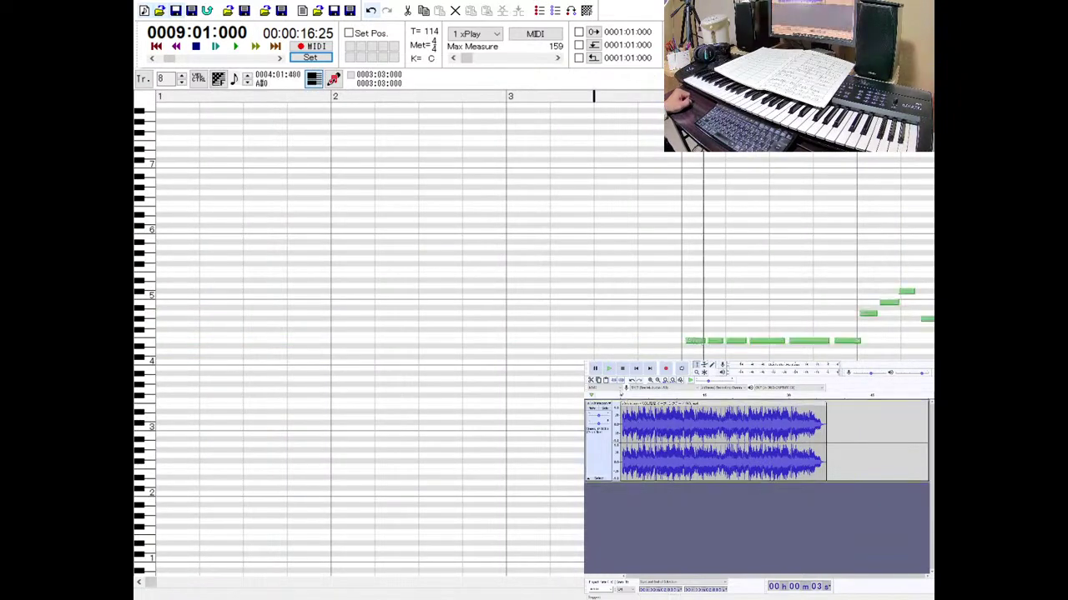
{"action": "key", "text": "space"}
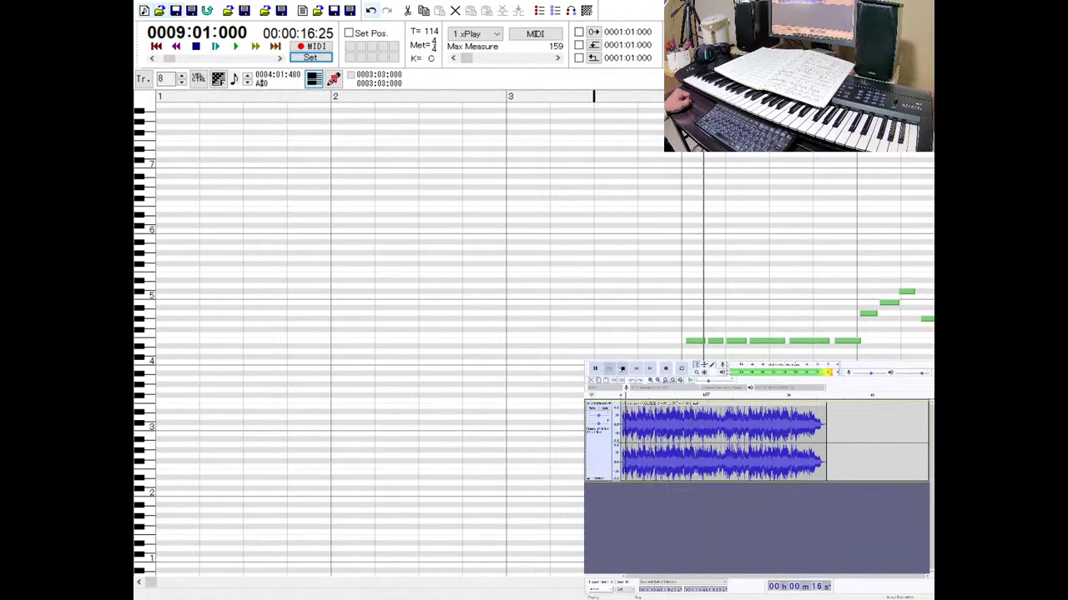
{"action": "key", "text": "space"}
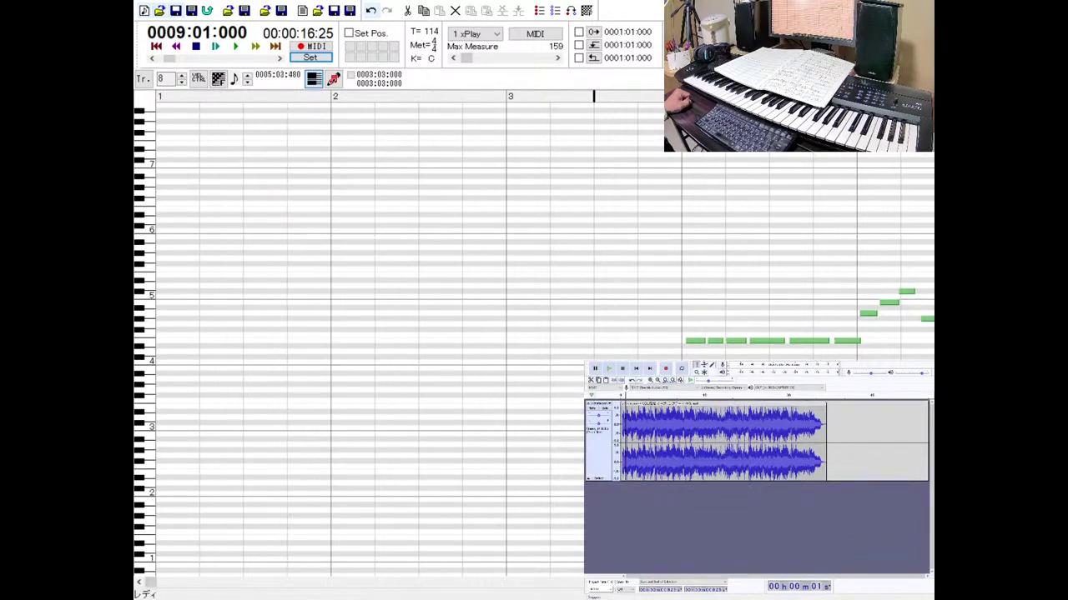
{"action": "key", "text": "Escape"}
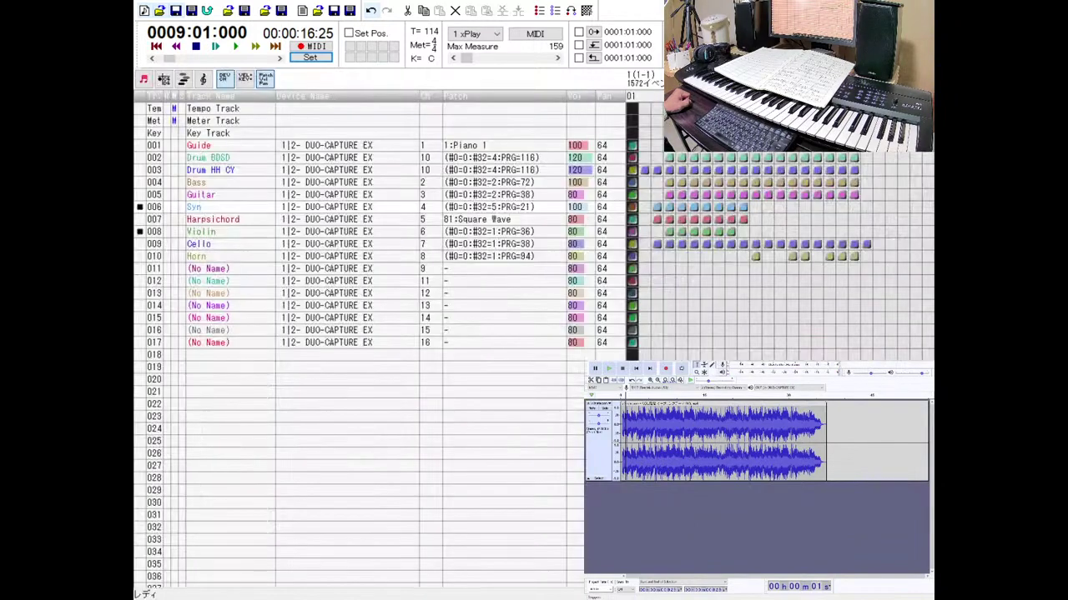
Arm the Violin track and record the part from measure 9 to about measure 12.
{"action": "left_click", "coordinate": [166, 232]}
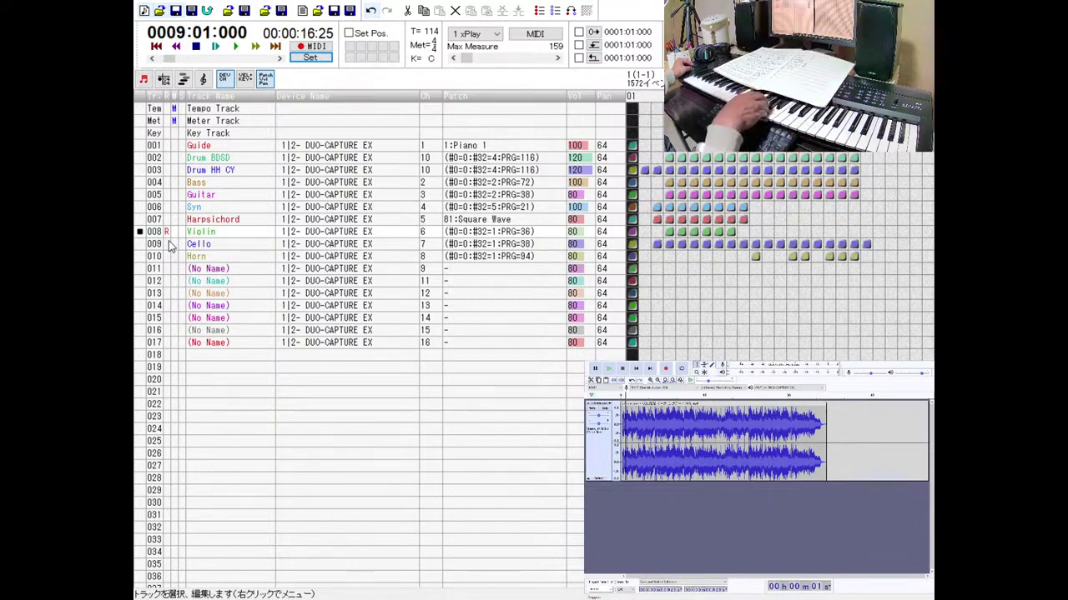
{"action": "left_click", "coordinate": [308, 48]}
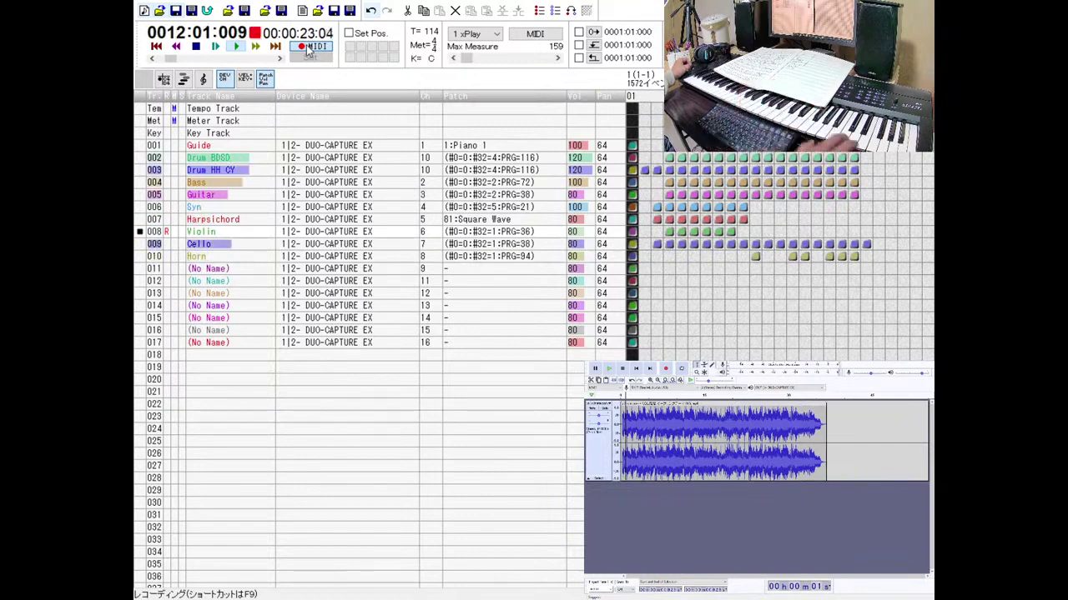
{"action": "left_click", "coordinate": [307, 48]}
Play back the new Violin take into measure 11 and set the song position to measure 11.
{"action": "left_click", "coordinate": [256, 48]}
{"action": "left_click", "coordinate": [256, 47]}
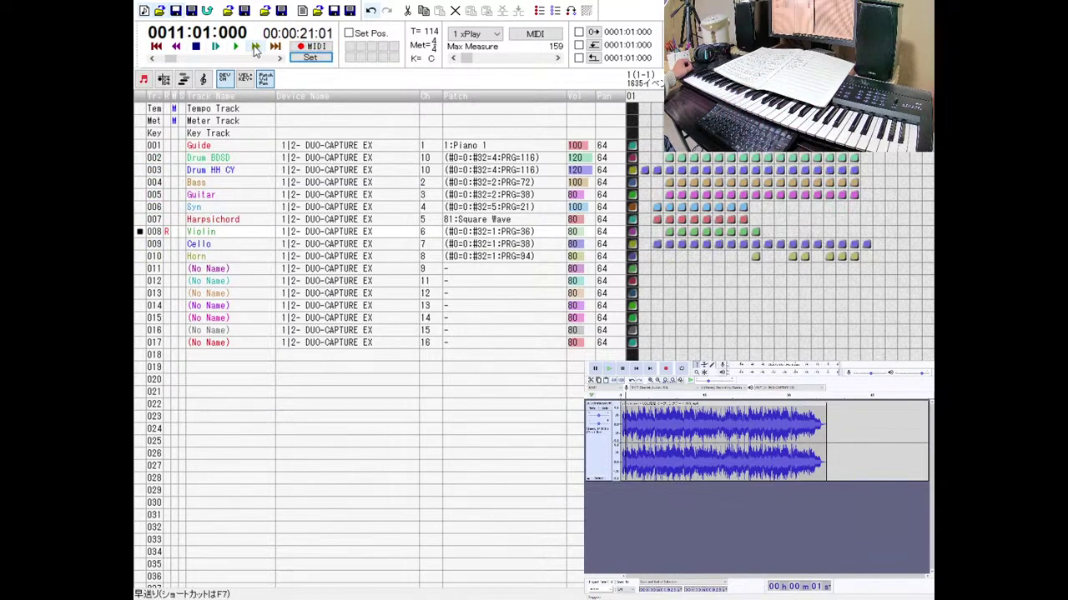
{"action": "left_click", "coordinate": [180, 47]}
{"action": "left_click", "coordinate": [215, 47]}
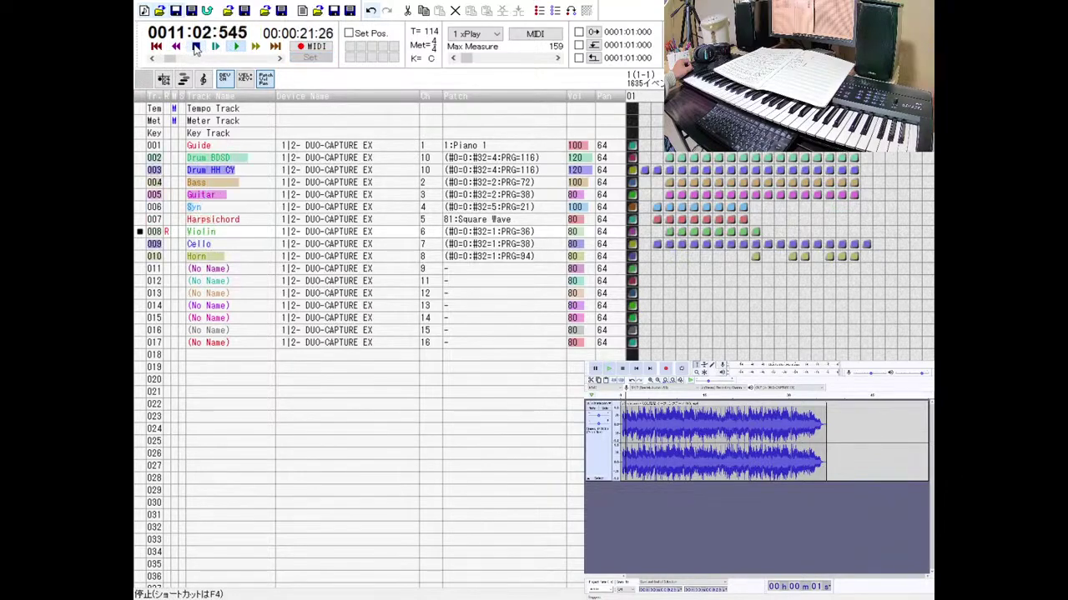
{"action": "left_click", "coordinate": [195, 48]}
{"action": "left_click", "coordinate": [255, 47]}
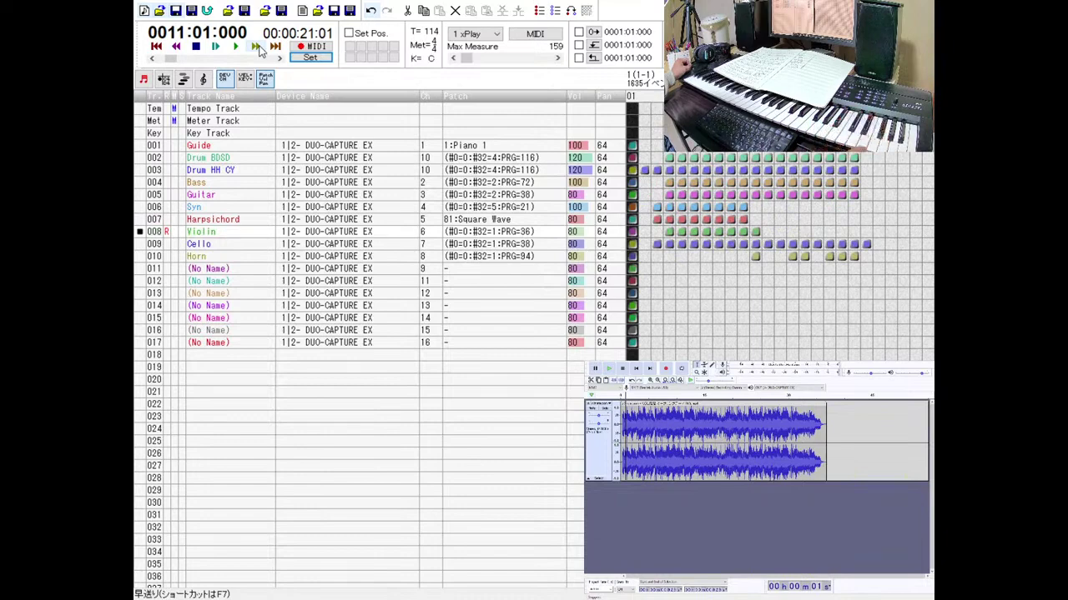
Try three short Violin takes from measure 11, reaching about measure 14 at most, and undo each one.
{"action": "left_click", "coordinate": [325, 48]}
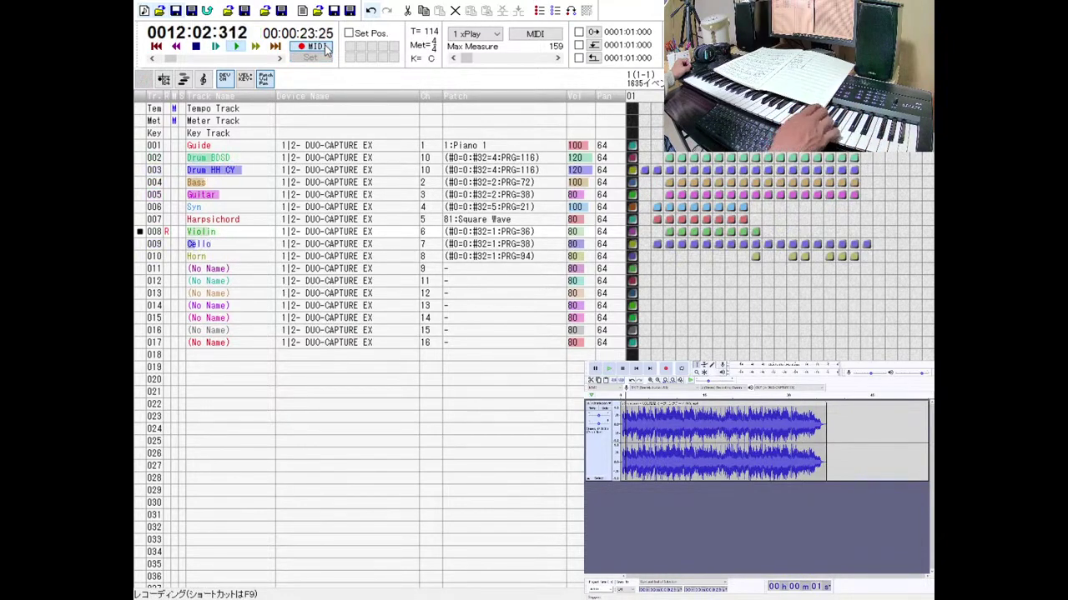
{"action": "left_click", "coordinate": [199, 48]}
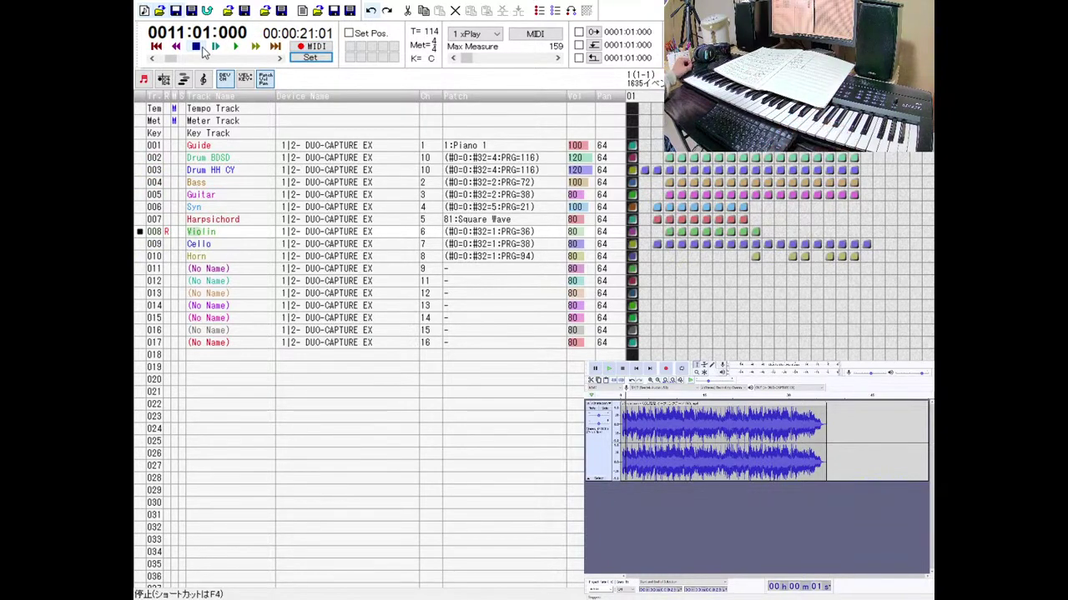
{"action": "left_click", "coordinate": [307, 48]}
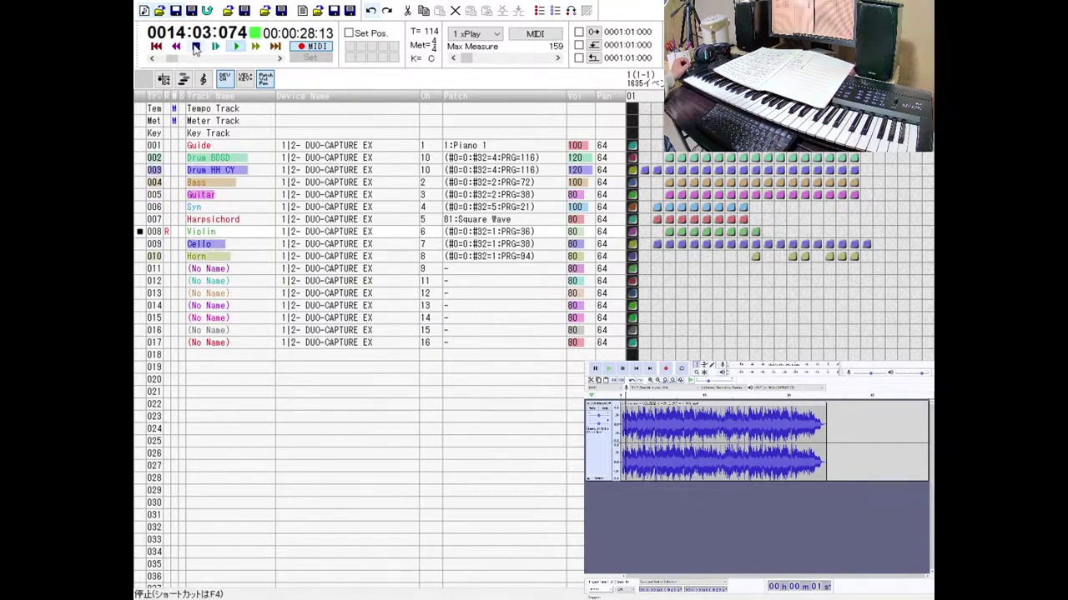
{"action": "left_click", "coordinate": [195, 47]}
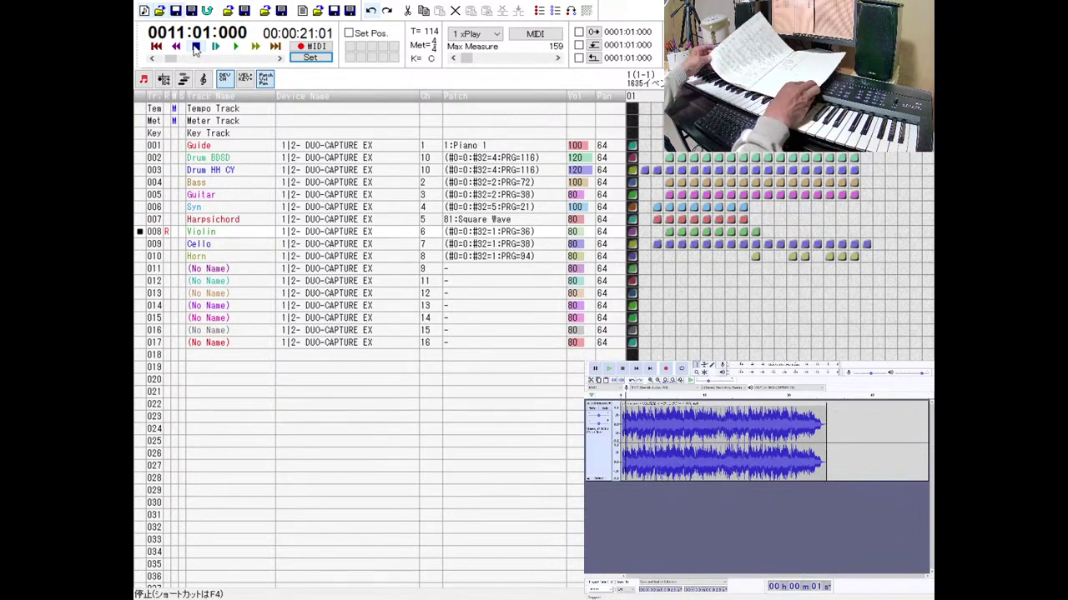
{"action": "left_click", "coordinate": [316, 48]}
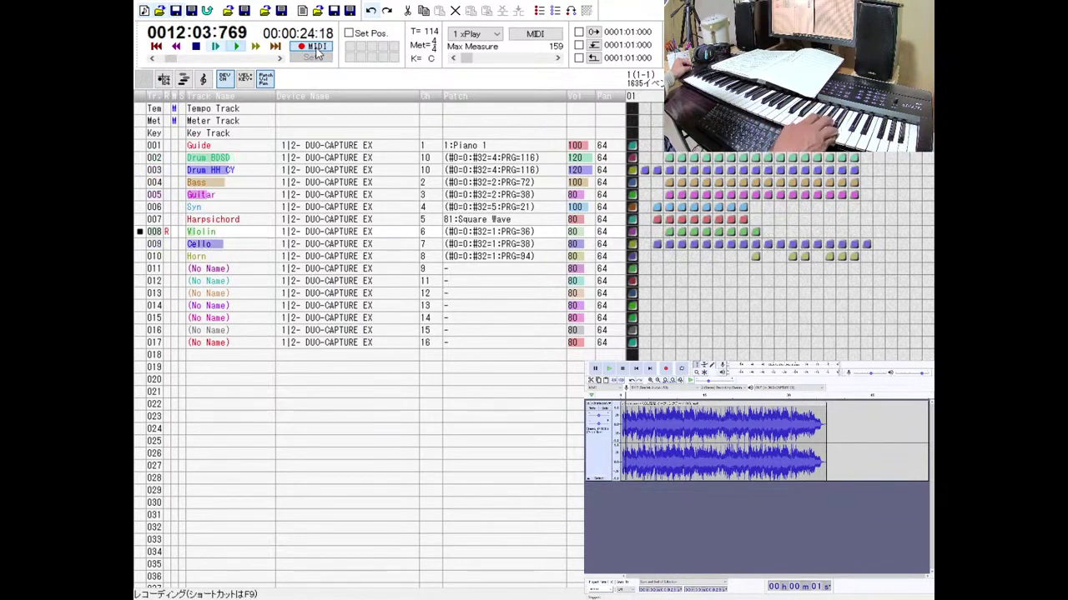
{"action": "left_click", "coordinate": [196, 50]}
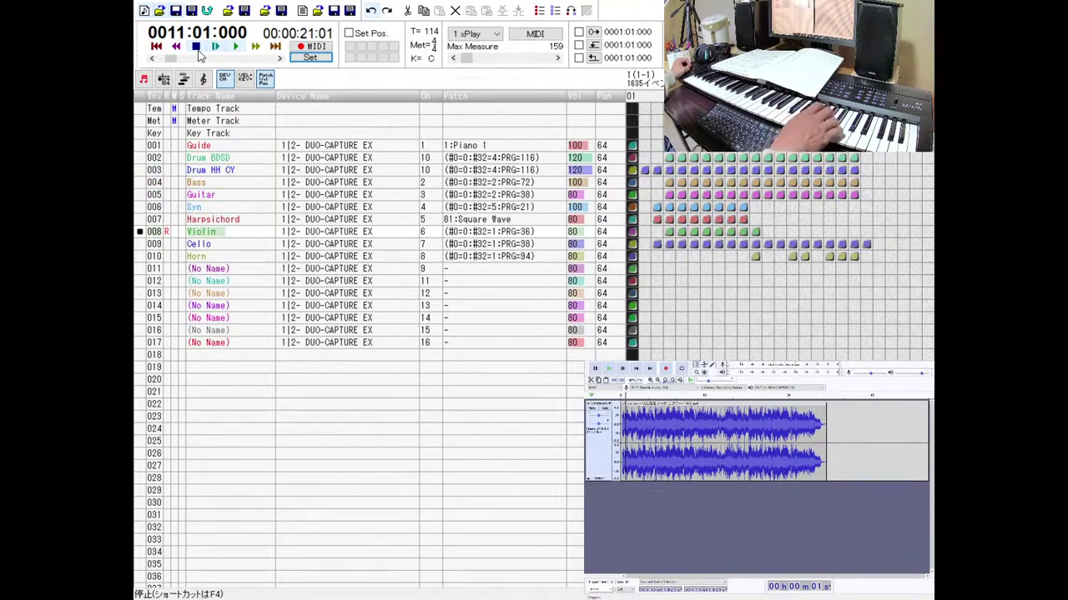
Try further Violin takes from measure 11, the longest to about measure 19, and undo each one.
{"action": "left_click", "coordinate": [302, 48]}
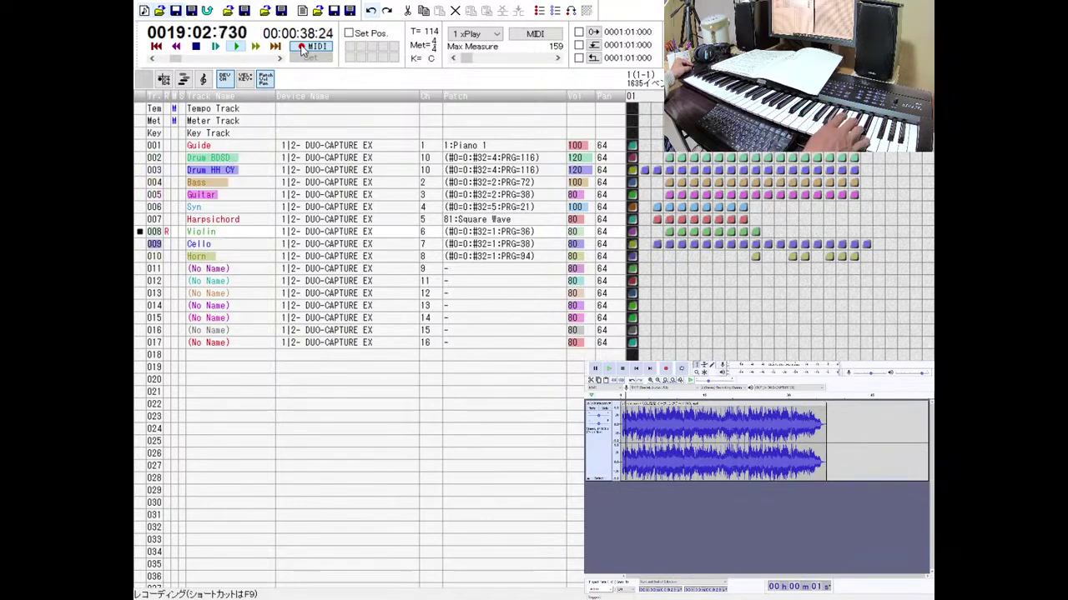
{"action": "left_click", "coordinate": [198, 47]}
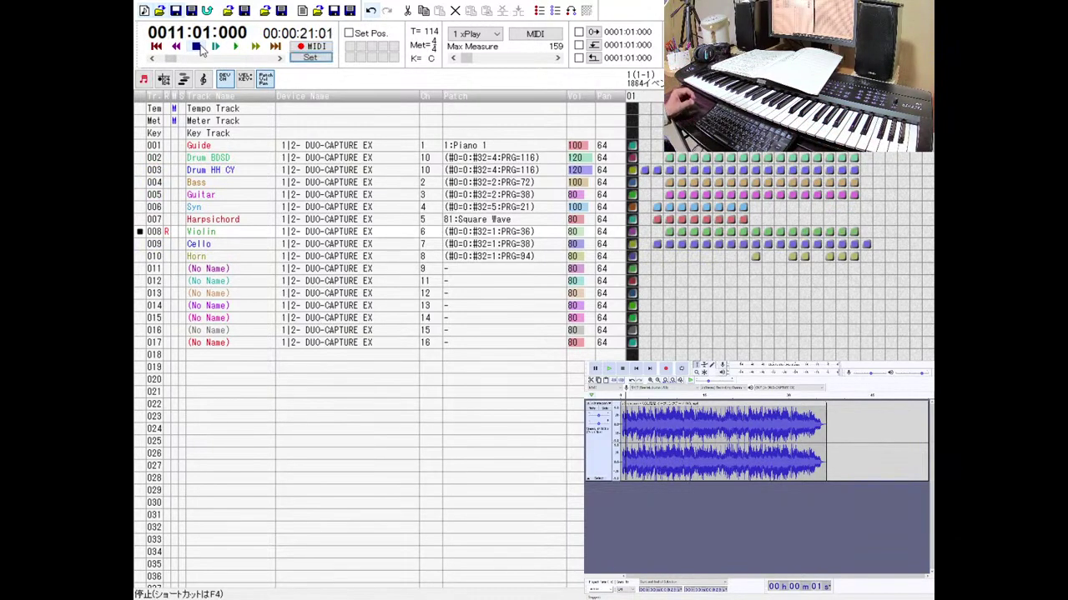
{"action": "left_click", "coordinate": [304, 47]}
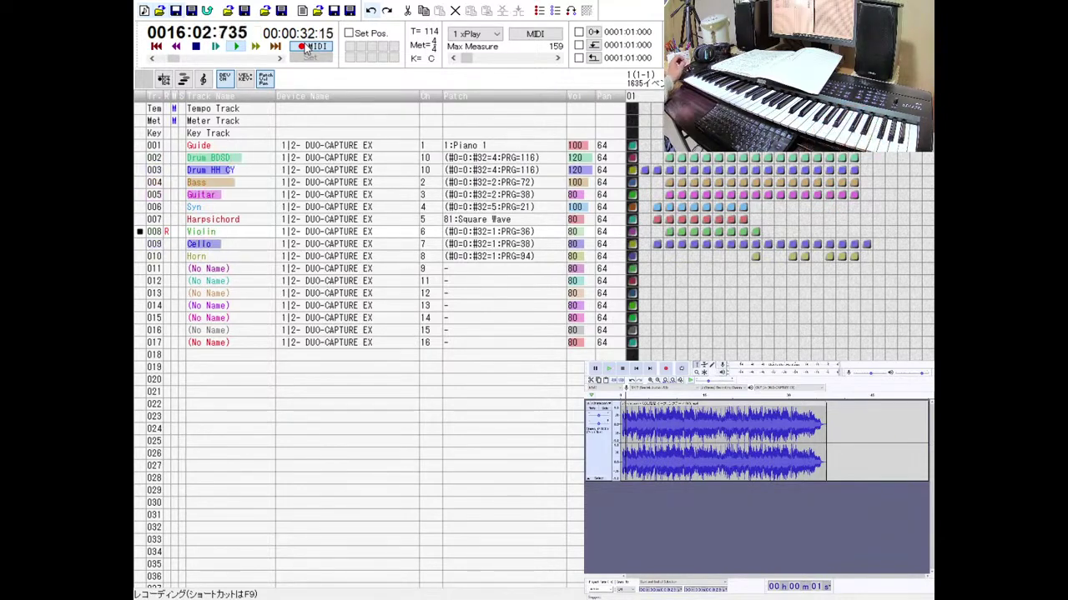
{"action": "left_click", "coordinate": [202, 45]}
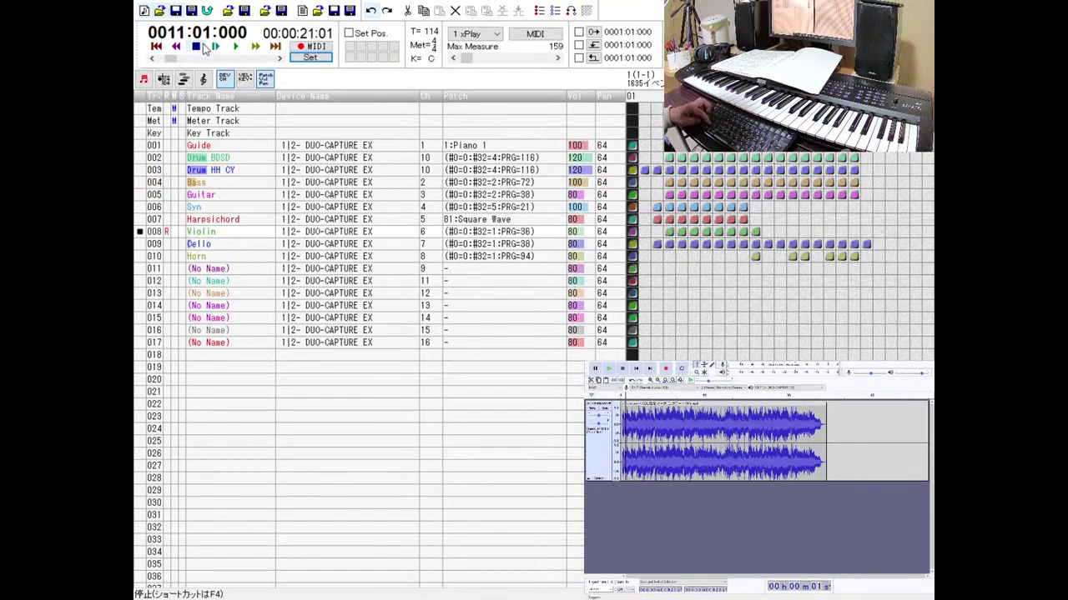
{"action": "left_click", "coordinate": [308, 47]}
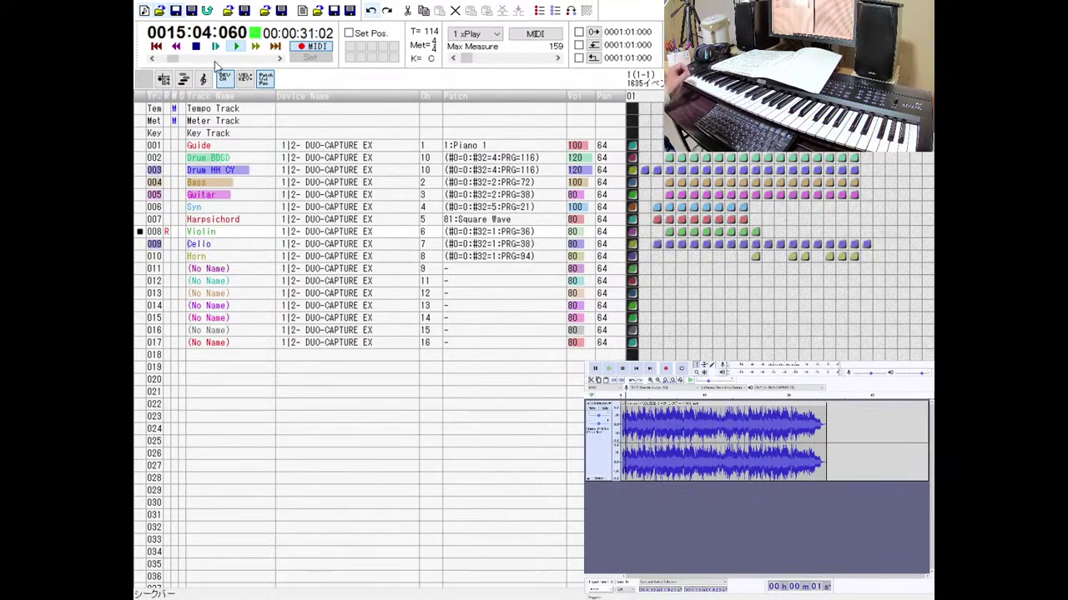
{"action": "left_click", "coordinate": [194, 52]}
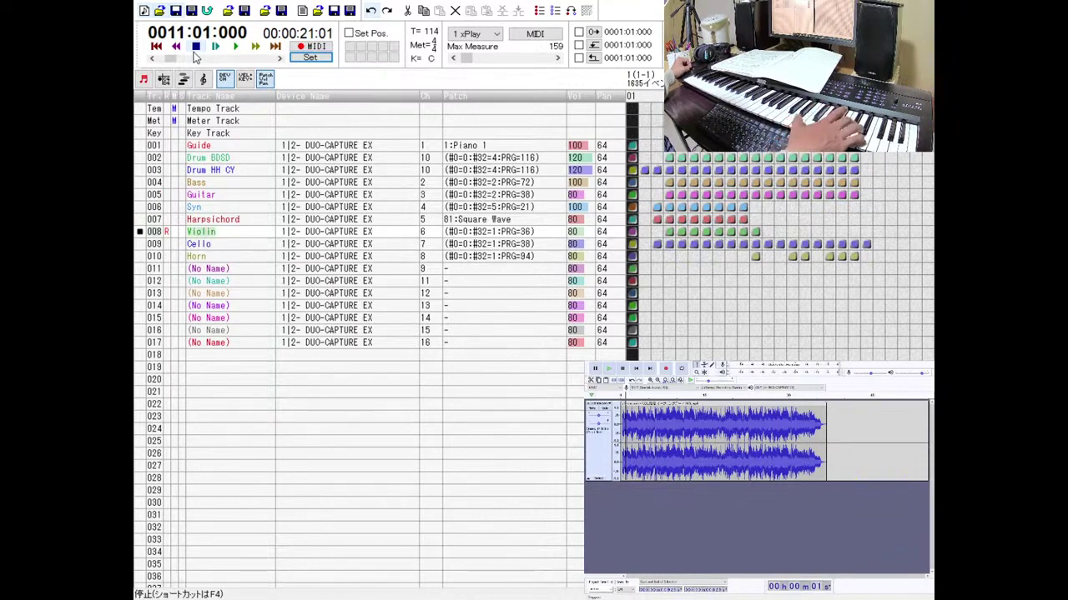
{"action": "left_click", "coordinate": [316, 48]}
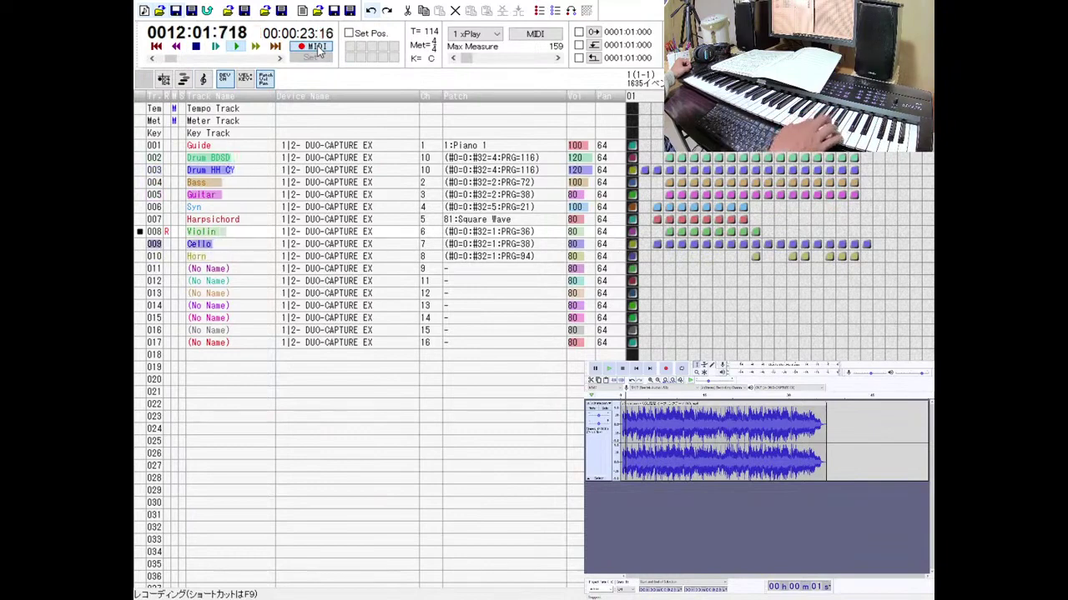
{"action": "left_click", "coordinate": [192, 48]}
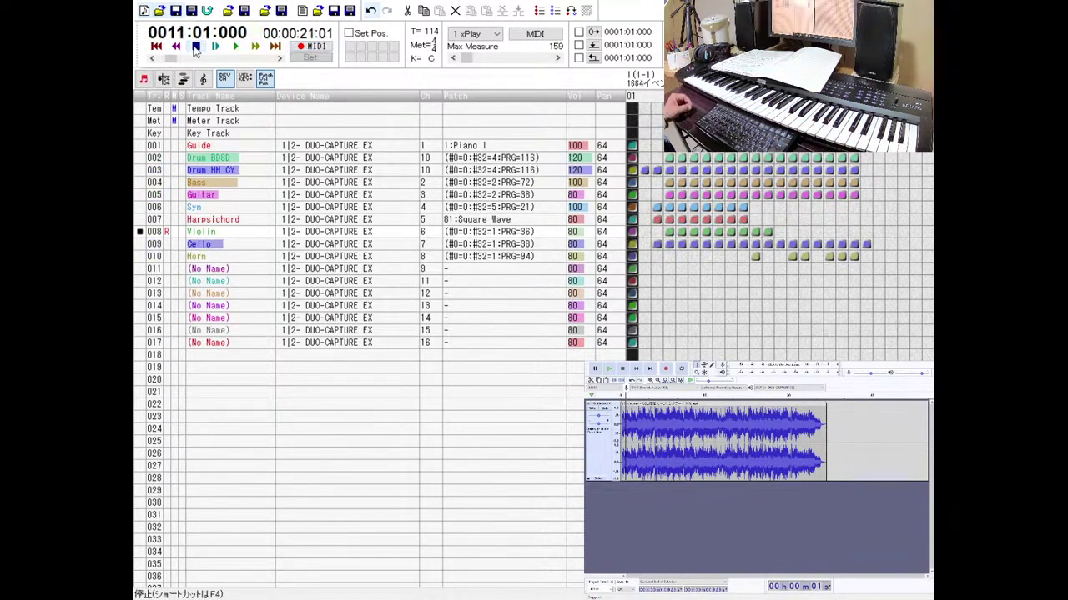
Record the Violin part from measure 11 to about measure 15 and play the take back from measure 11.
{"action": "left_click", "coordinate": [298, 48]}
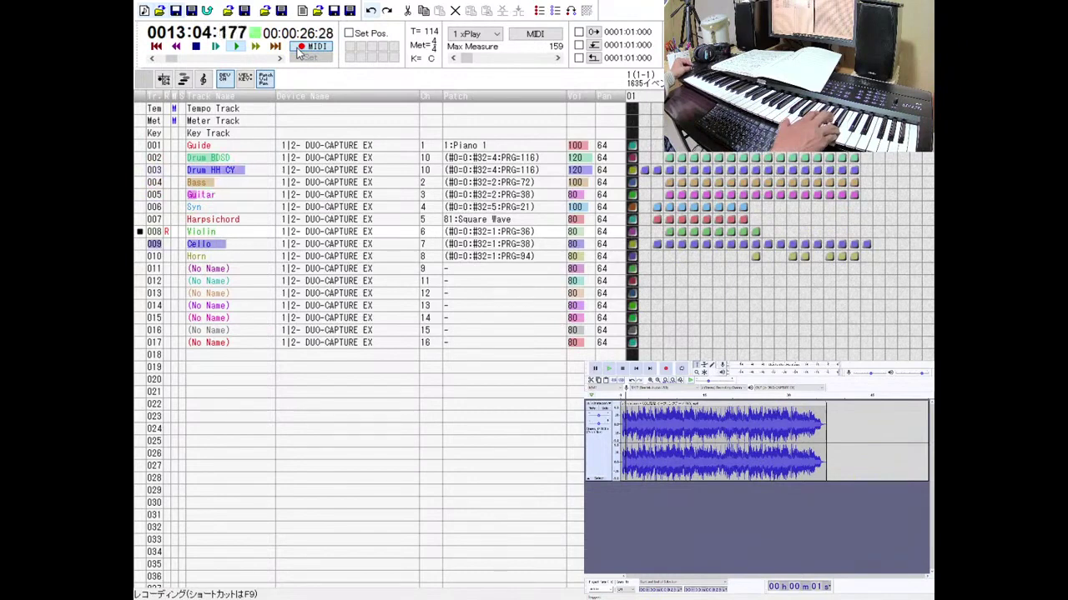
{"action": "left_click", "coordinate": [202, 44]}
{"action": "left_click", "coordinate": [255, 46]}
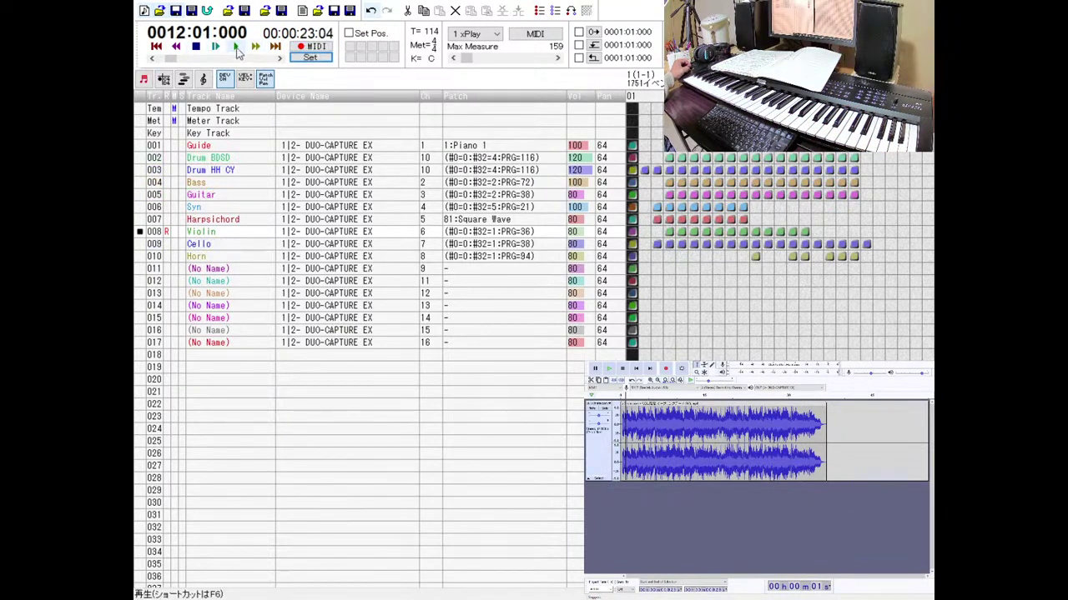
{"action": "left_click", "coordinate": [176, 46]}
{"action": "left_click", "coordinate": [236, 48]}
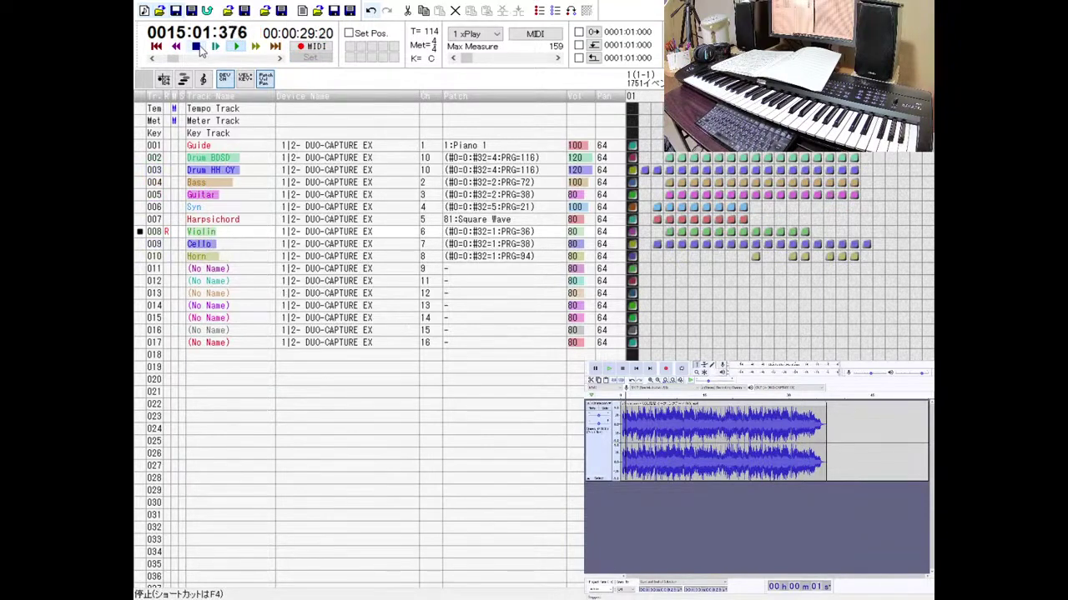
{"action": "left_click", "coordinate": [197, 47]}
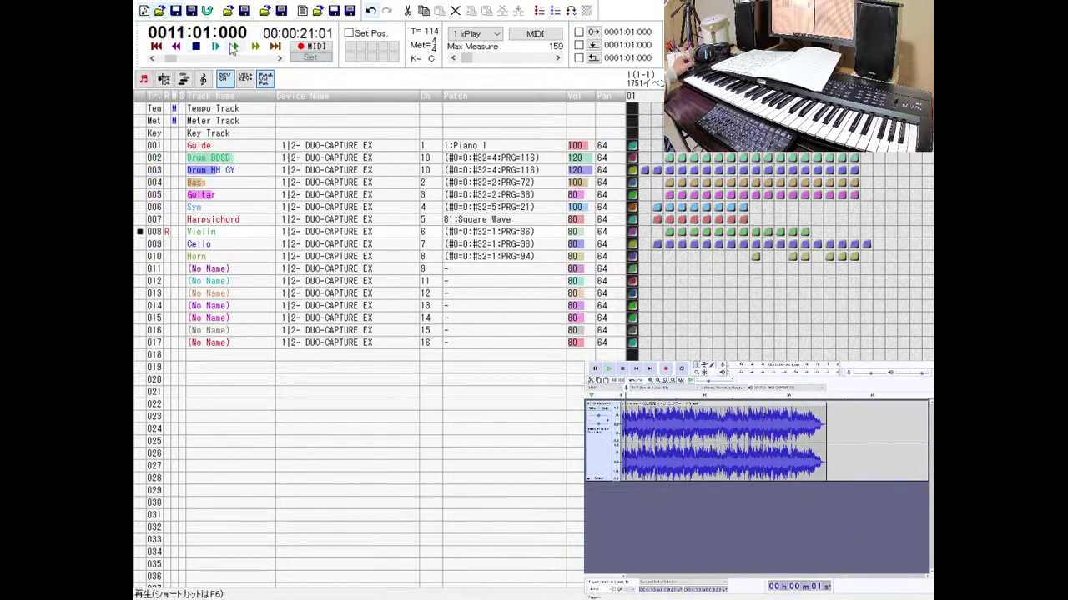
Move to measure 15, record the Violin part to about measure 20 and play the take back.
{"action": "left_click", "coordinate": [255, 48]}
{"action": "left_click", "coordinate": [255, 47]}
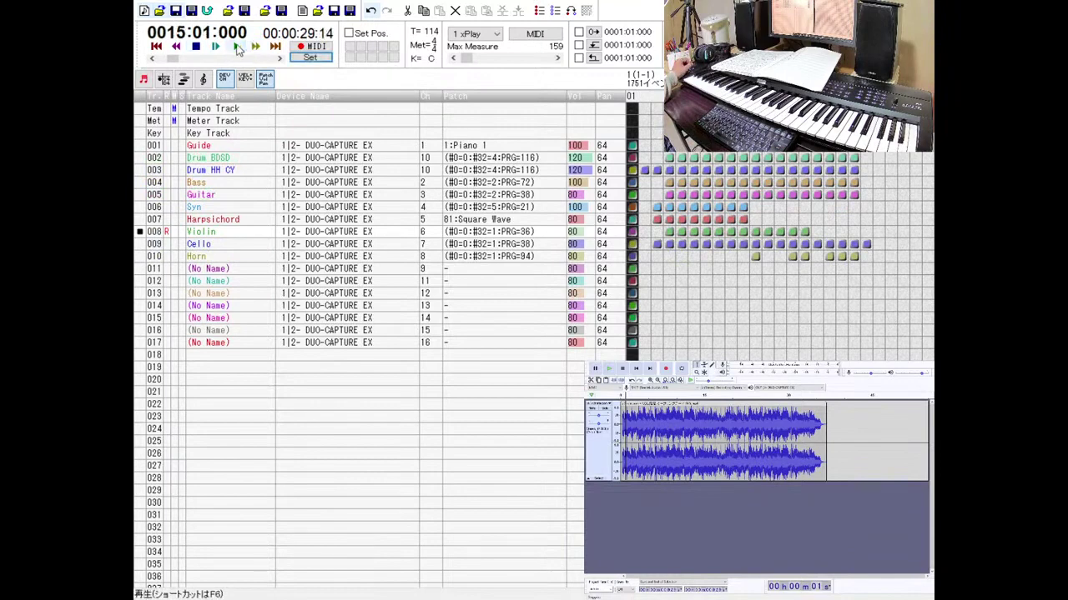
{"action": "left_click", "coordinate": [215, 47]}
{"action": "left_click", "coordinate": [196, 47]}
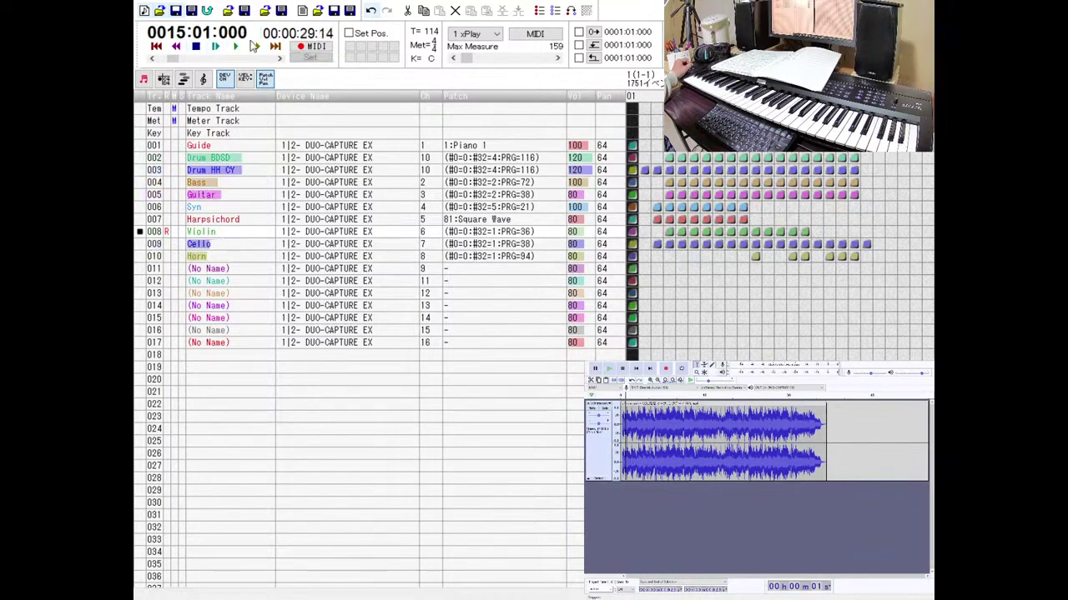
{"action": "left_click", "coordinate": [309, 49]}
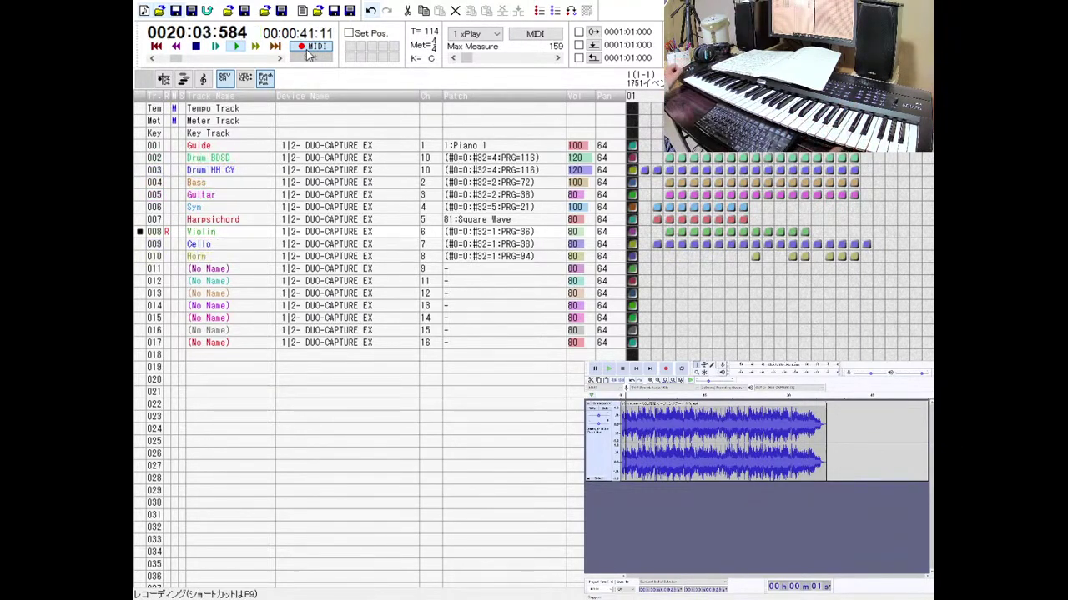
{"action": "left_click", "coordinate": [195, 46]}
{"action": "left_click", "coordinate": [236, 46]}
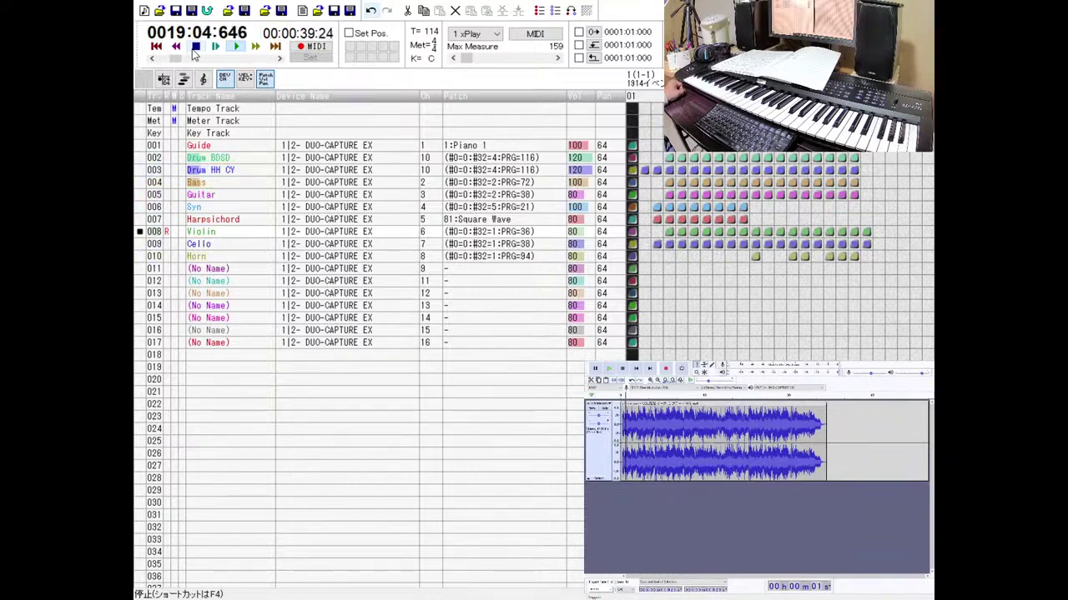
Play the Violin take back once more to about measure 19 and return to the start of the song.
{"action": "left_click", "coordinate": [194, 48]}
{"action": "left_click", "coordinate": [215, 48]}
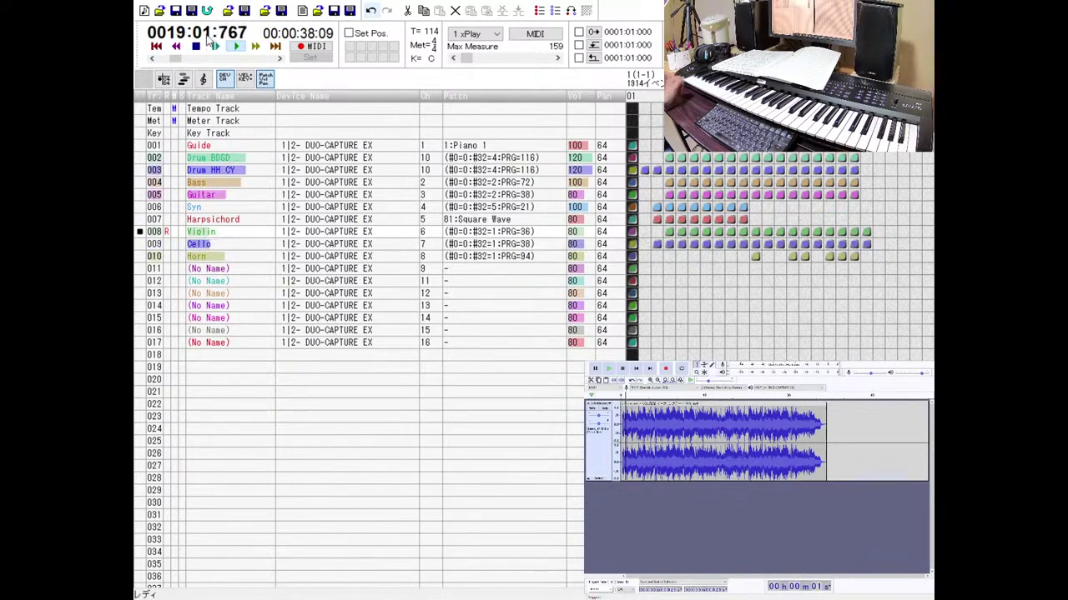
{"action": "left_click", "coordinate": [196, 48]}
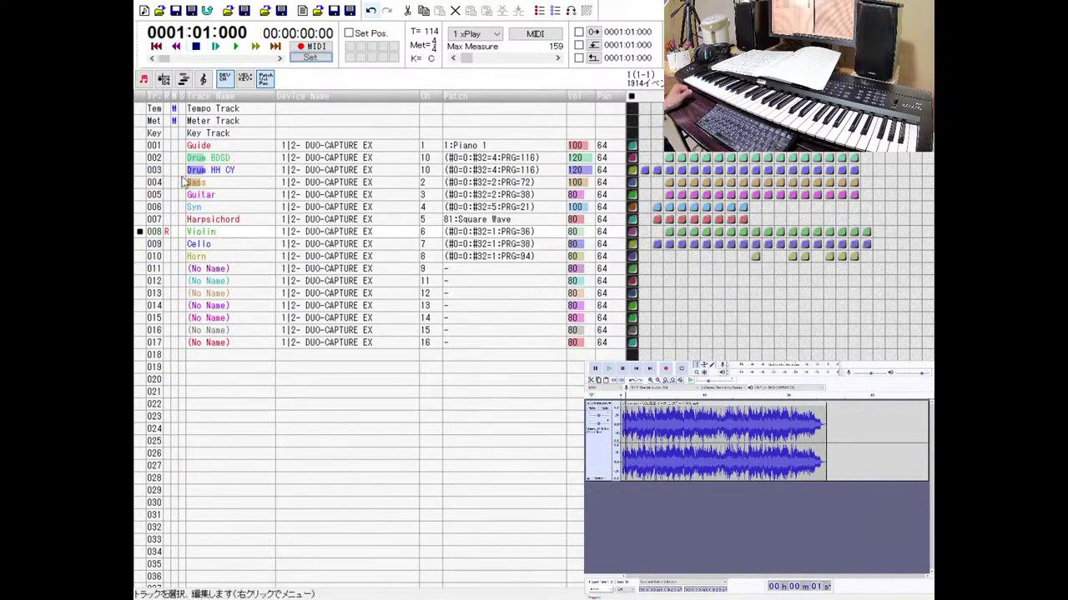
Delete all the old notes of the Horn track and make Horn the recording track.
{"action": "double_click", "coordinate": [172, 256]}
{"action": "scroll", "coordinate": [627, 250], "scroll_direction": "down", "scroll_amount": 4}
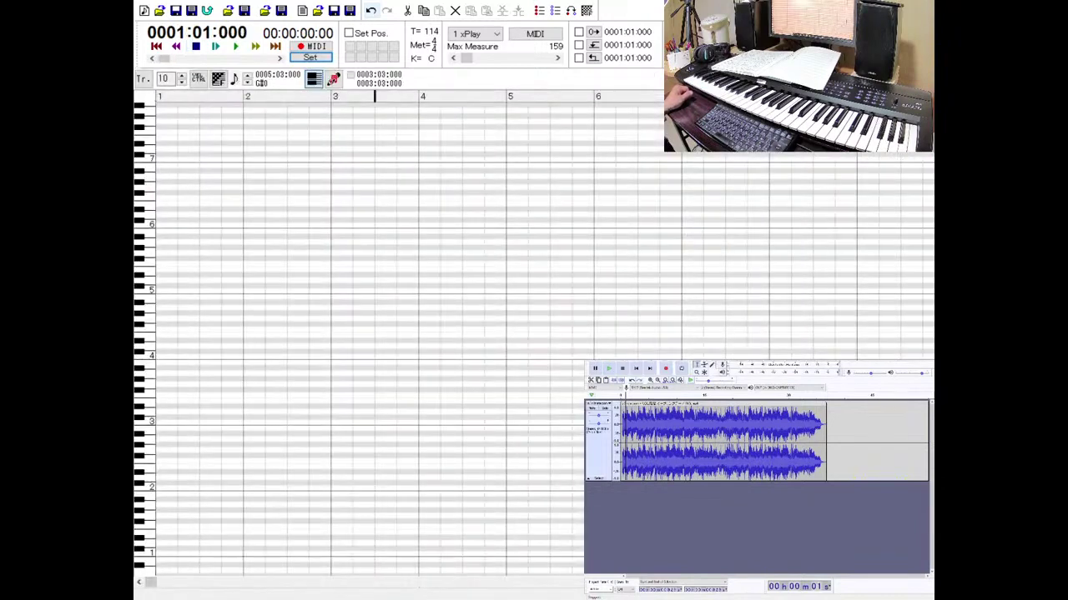
{"action": "left_click_drag", "start_coordinate": [351, 262], "coordinate": [679, 250]}
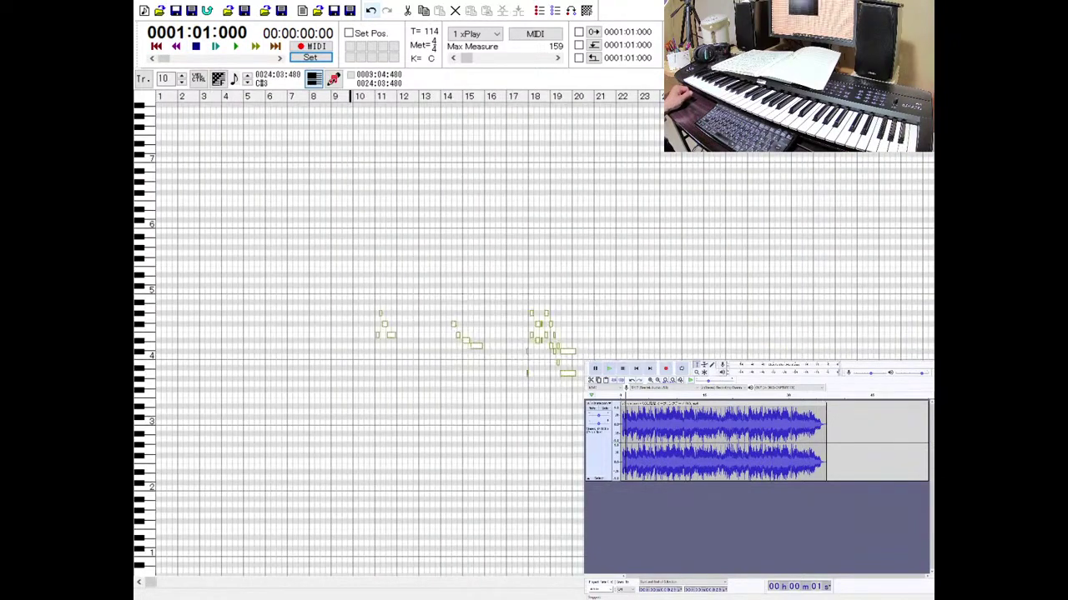
{"action": "key", "text": "Delete"}
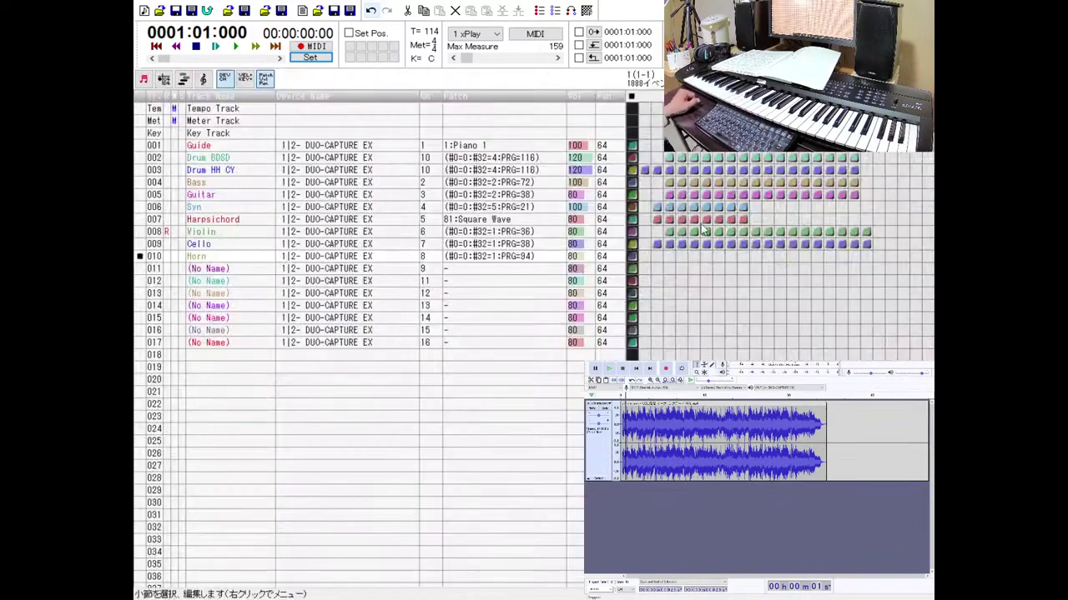
{"action": "key", "text": "Tab"}
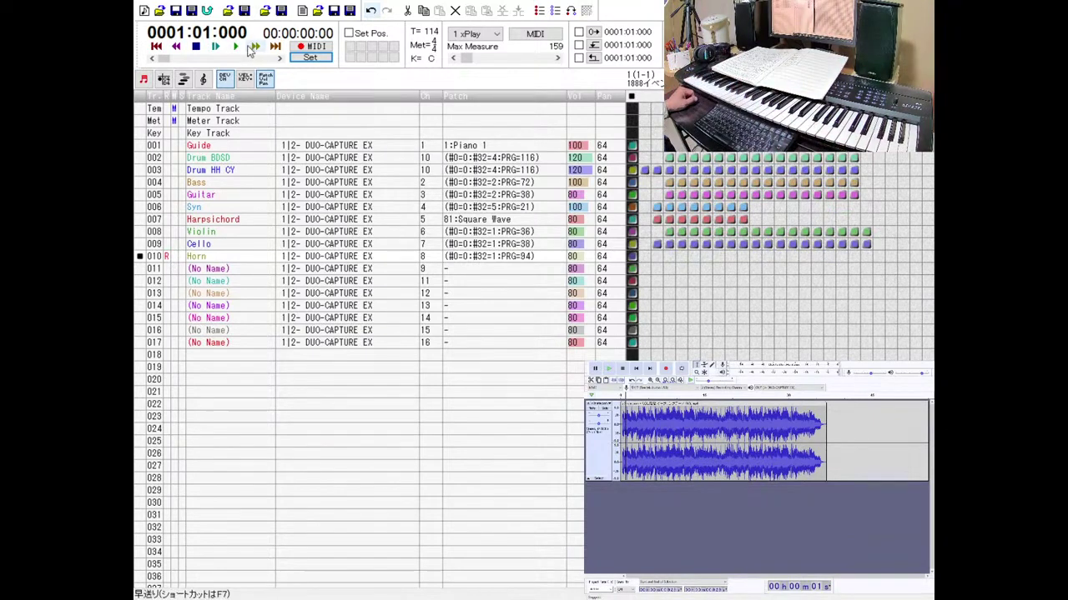
Move the song position to measure 10 and listen to the reference audio from about the 14-second mark.
{"action": "left_click", "coordinate": [246, 50]}
{"action": "left_click", "coordinate": [245, 51]}
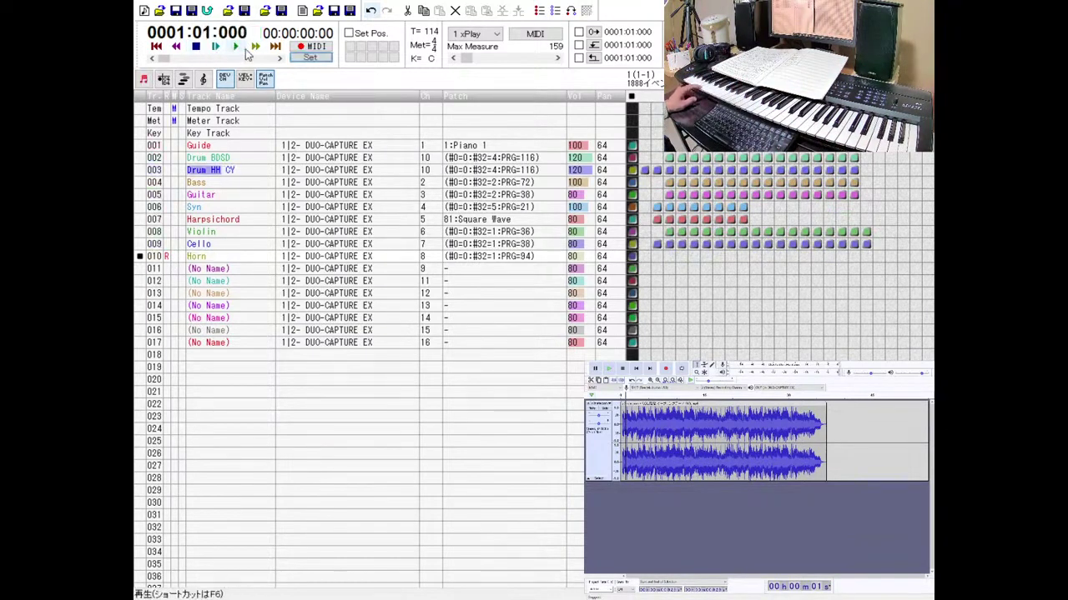
{"action": "left_click", "coordinate": [255, 48]}
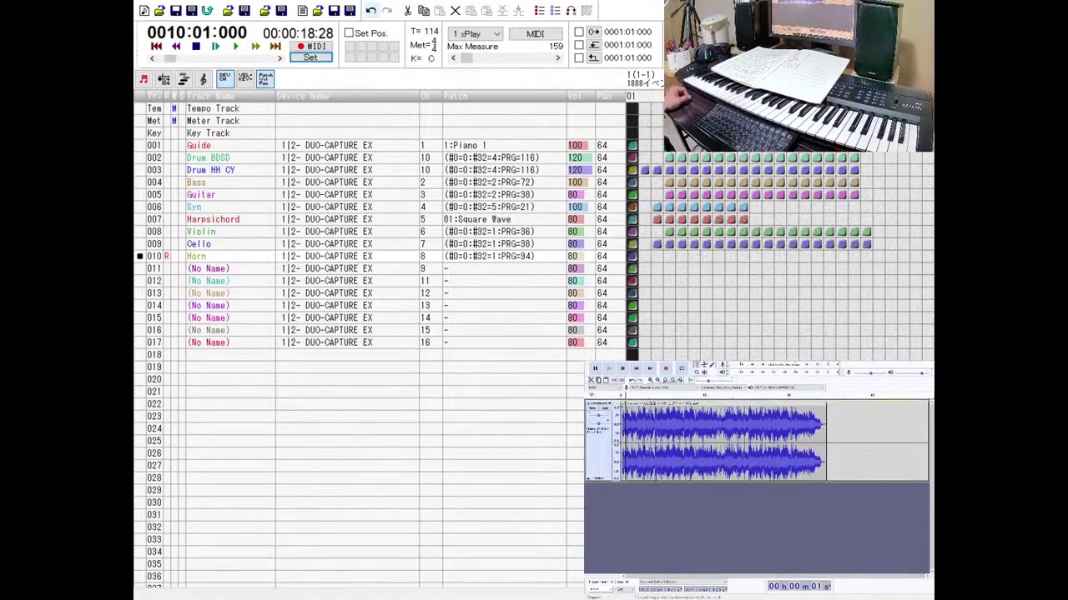
{"action": "key", "text": "space"}
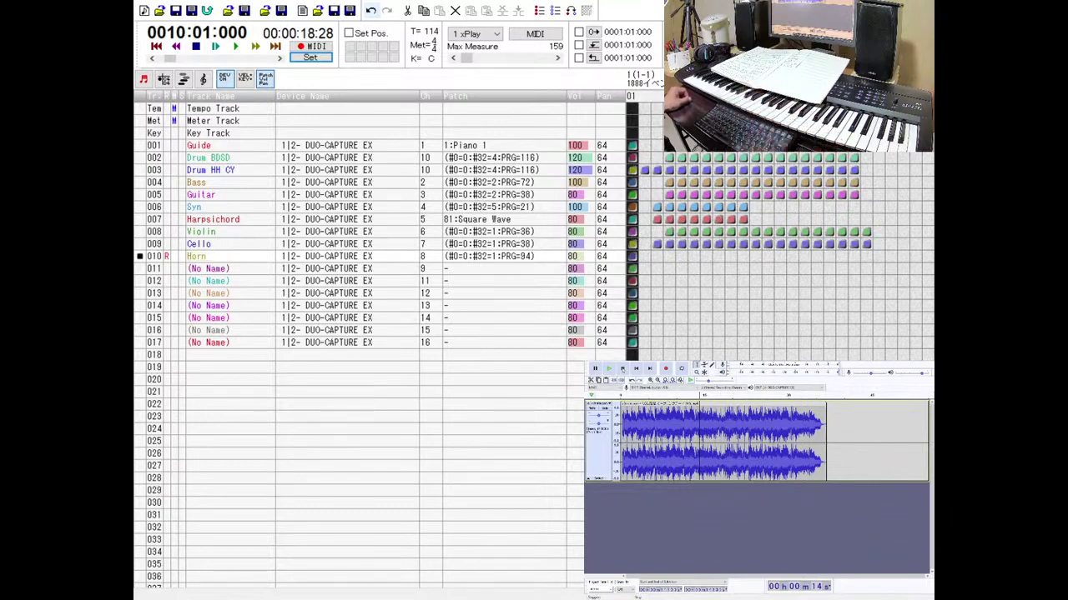
{"action": "key", "text": "space"}
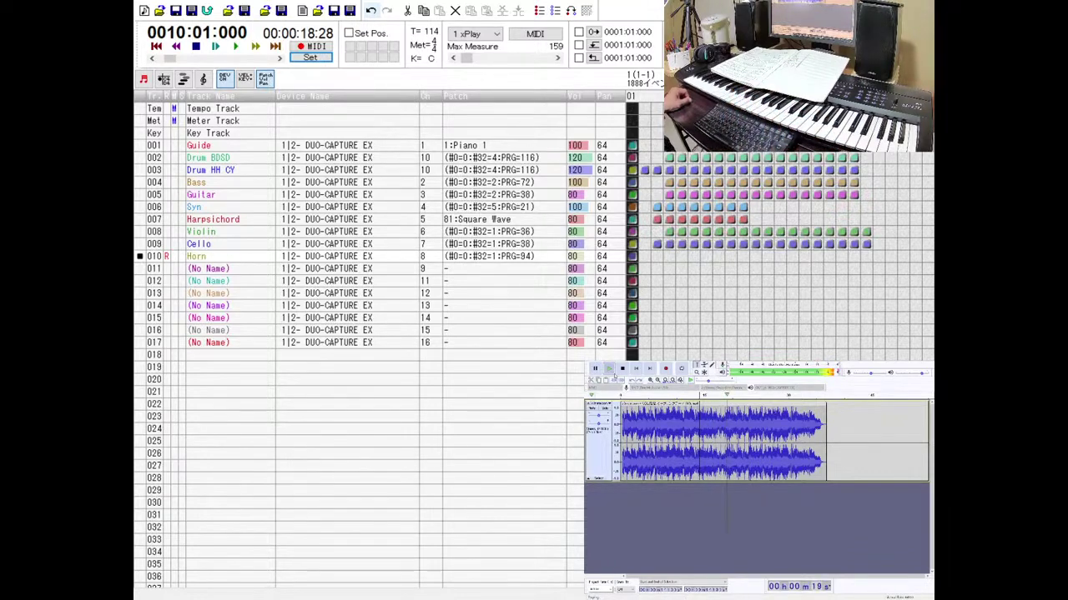
{"action": "key", "text": "space"}
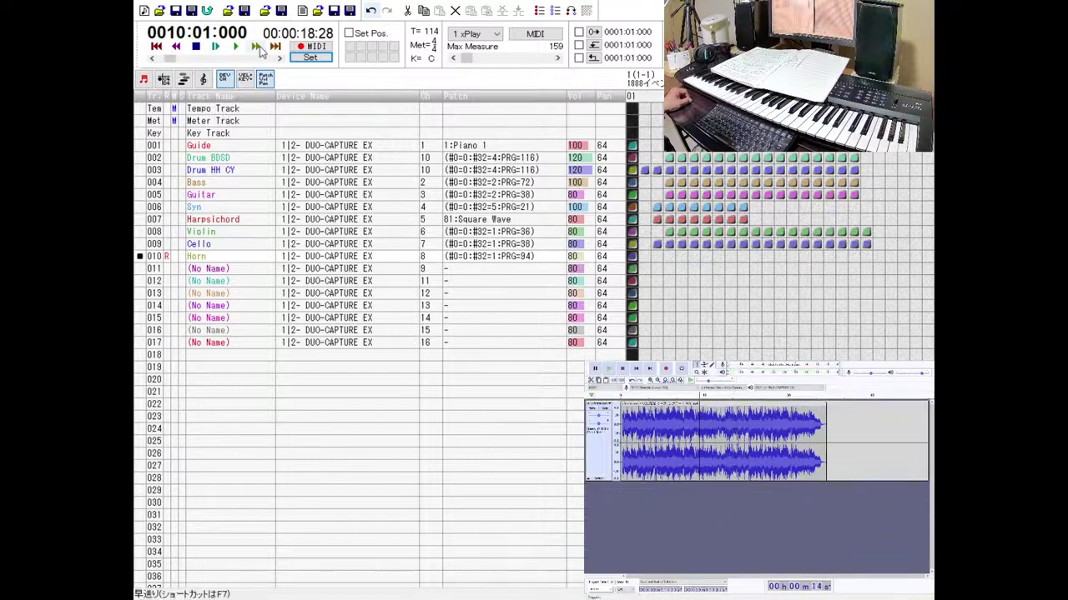
Record the Horn part from measure 10 to about measure 12 and play the take back.
{"action": "left_click", "coordinate": [324, 50]}
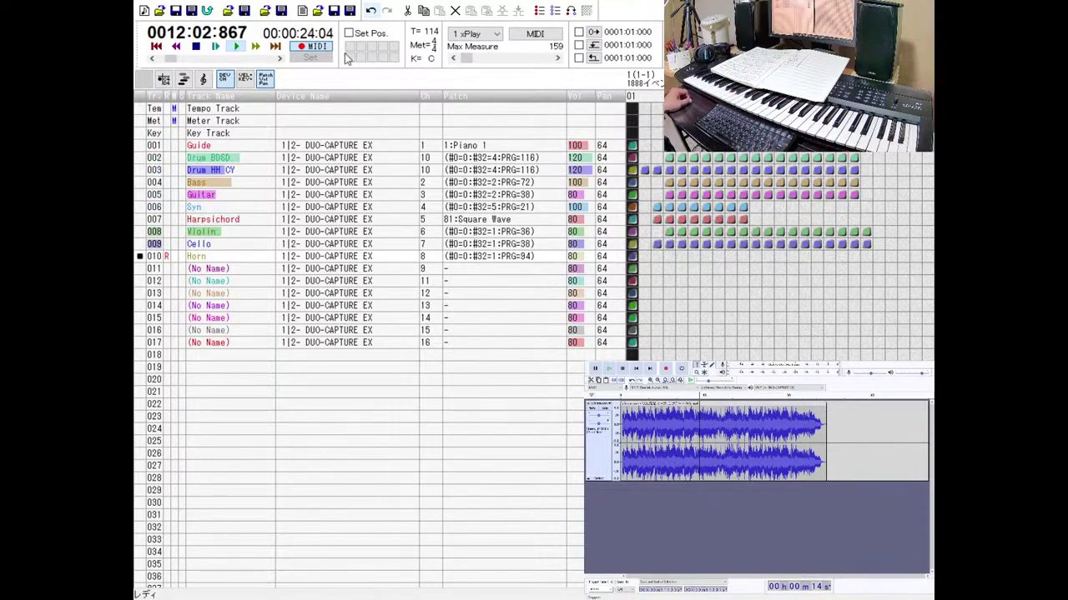
{"action": "left_click", "coordinate": [200, 48]}
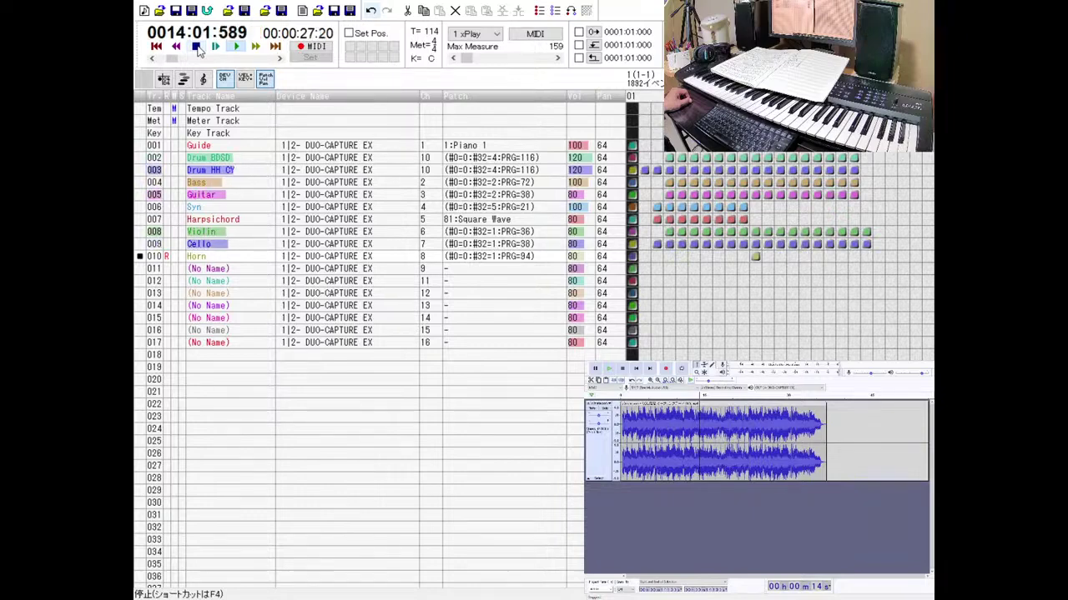
{"action": "left_click", "coordinate": [197, 48]}
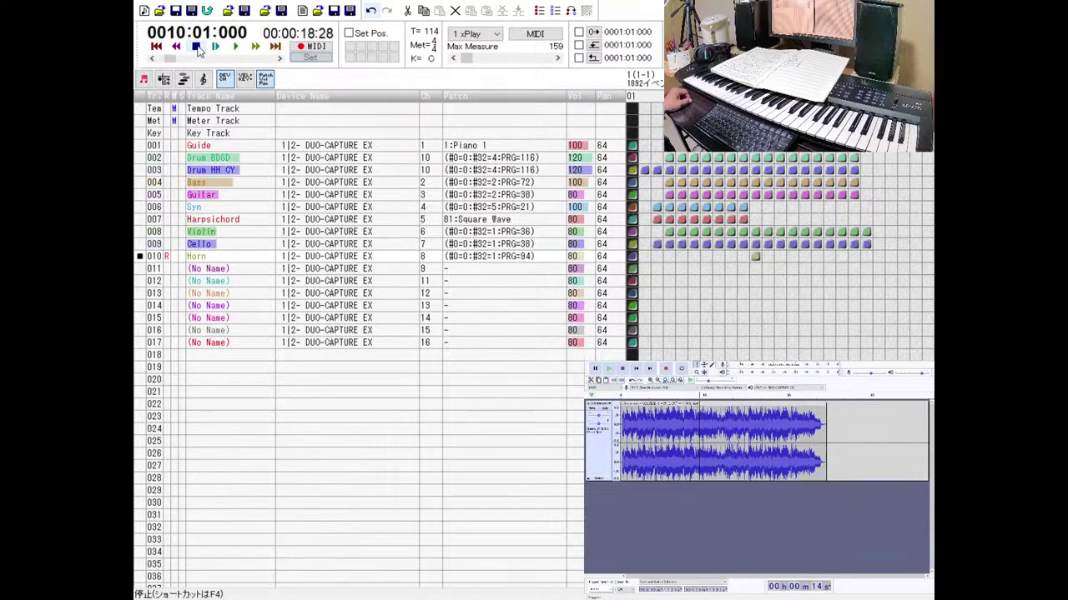
Advance the song position to measure 13.
{"action": "left_click", "coordinate": [256, 48]}
{"action": "left_click", "coordinate": [256, 48]}
{"action": "left_click", "coordinate": [256, 48]}
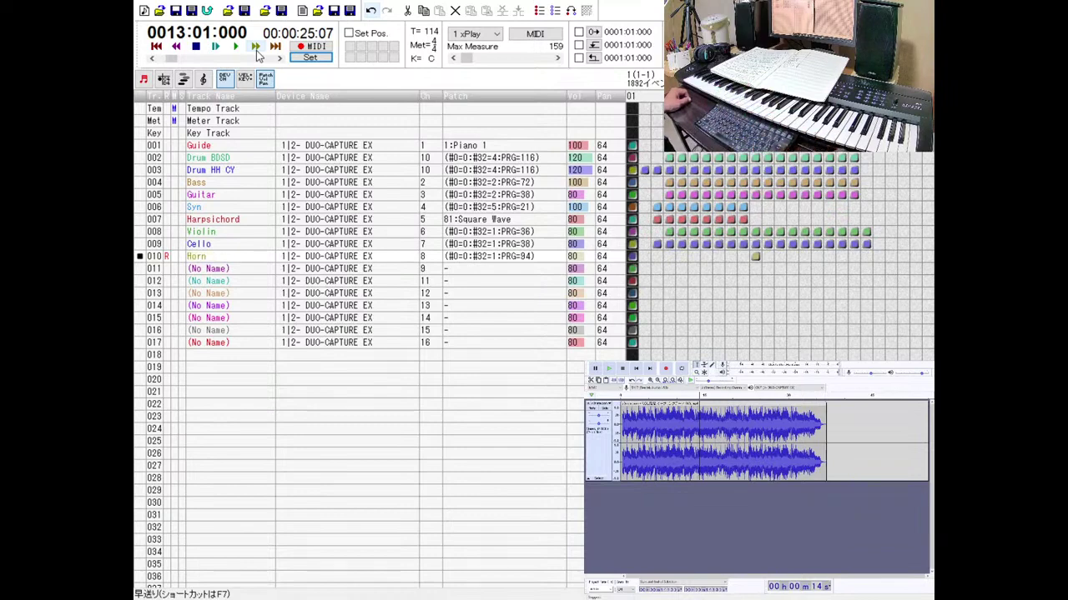
Try a Horn take from measure 13 to about measure 15 and undo it.
{"action": "left_click", "coordinate": [316, 51]}
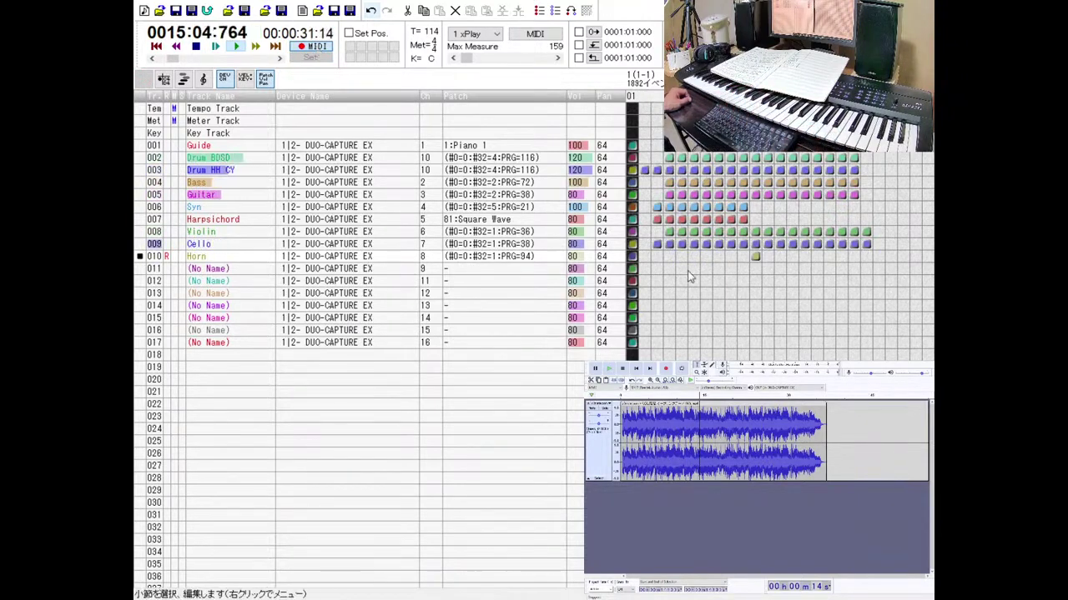
{"action": "left_click", "coordinate": [197, 48]}
{"action": "key", "text": "ctrl+z"}
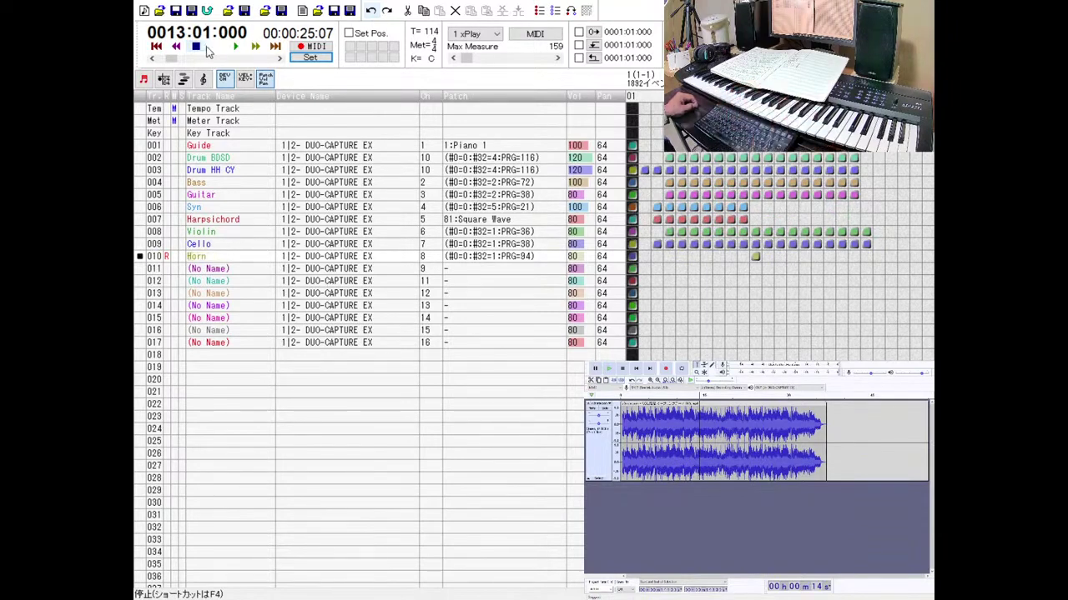
Record the Horn part from measure 13 to about measure 20 and play the take back.
{"action": "left_click", "coordinate": [315, 49]}
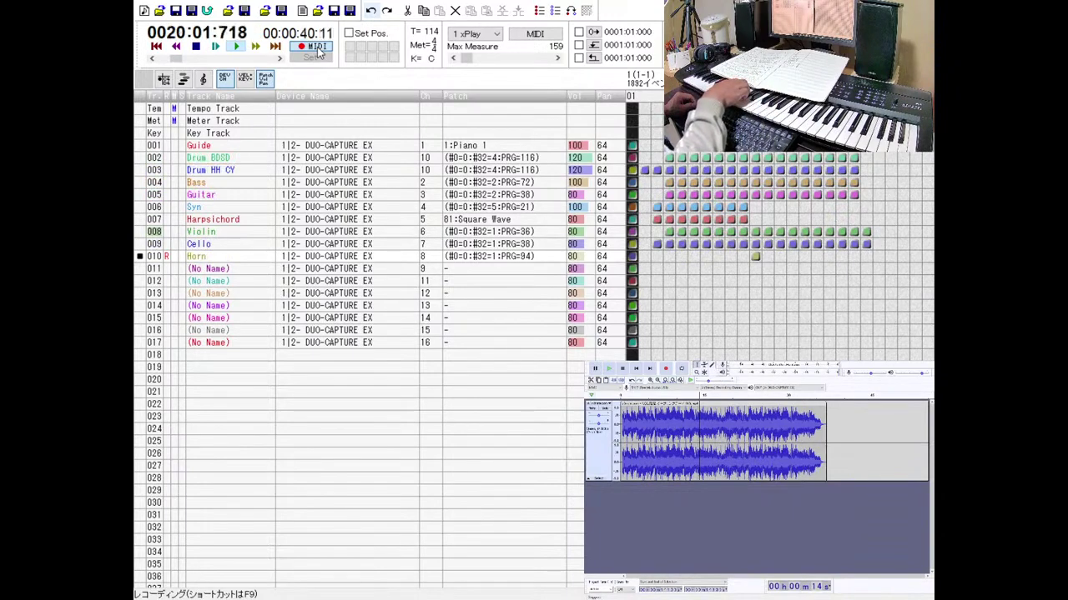
{"action": "left_click", "coordinate": [196, 46]}
{"action": "left_click", "coordinate": [236, 46]}
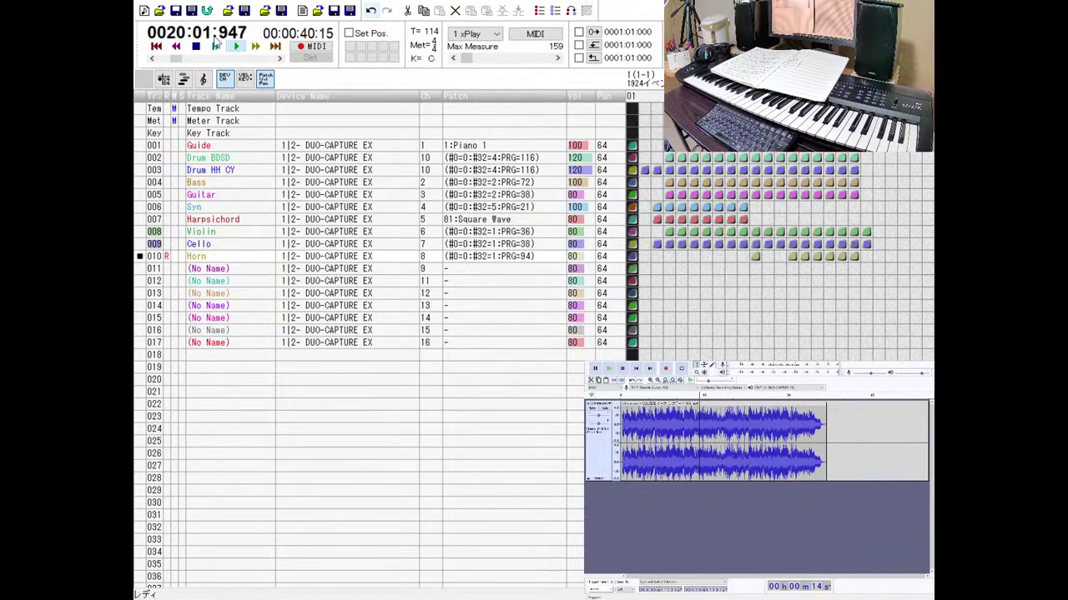
{"action": "left_click", "coordinate": [212, 49]}
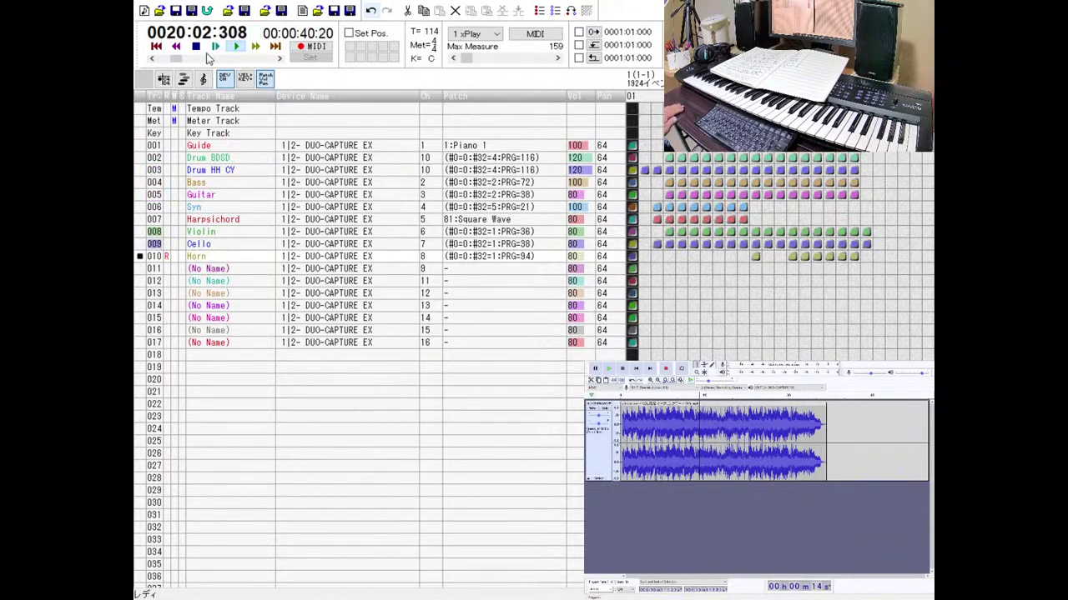
{"action": "left_click", "coordinate": [201, 48]}
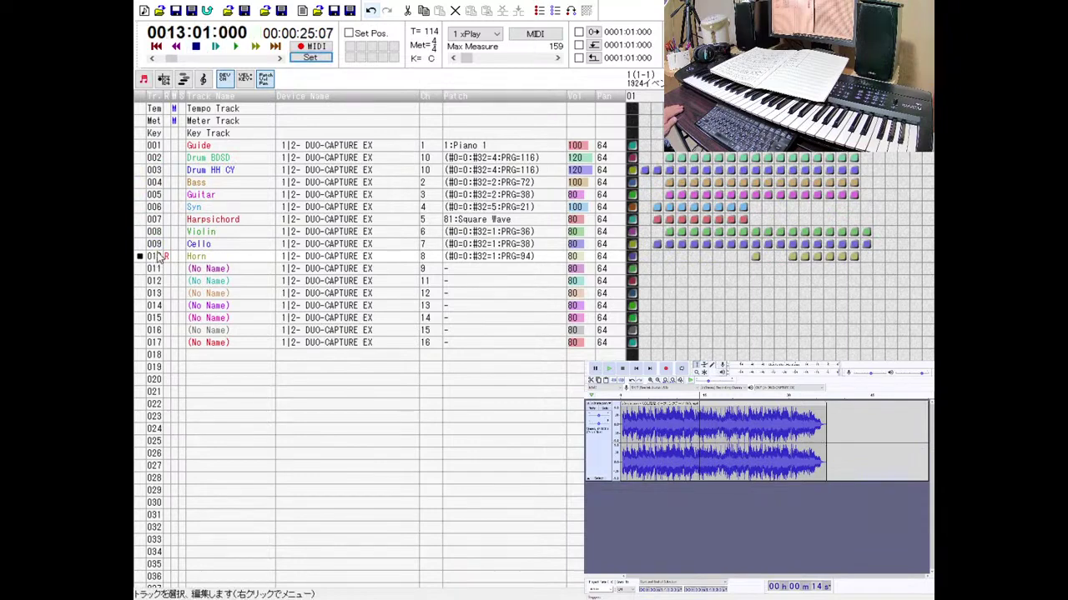
Select the Syn track and listen to the opening of the reference audio from about the 1-second mark.
{"action": "left_click", "coordinate": [154, 210]}
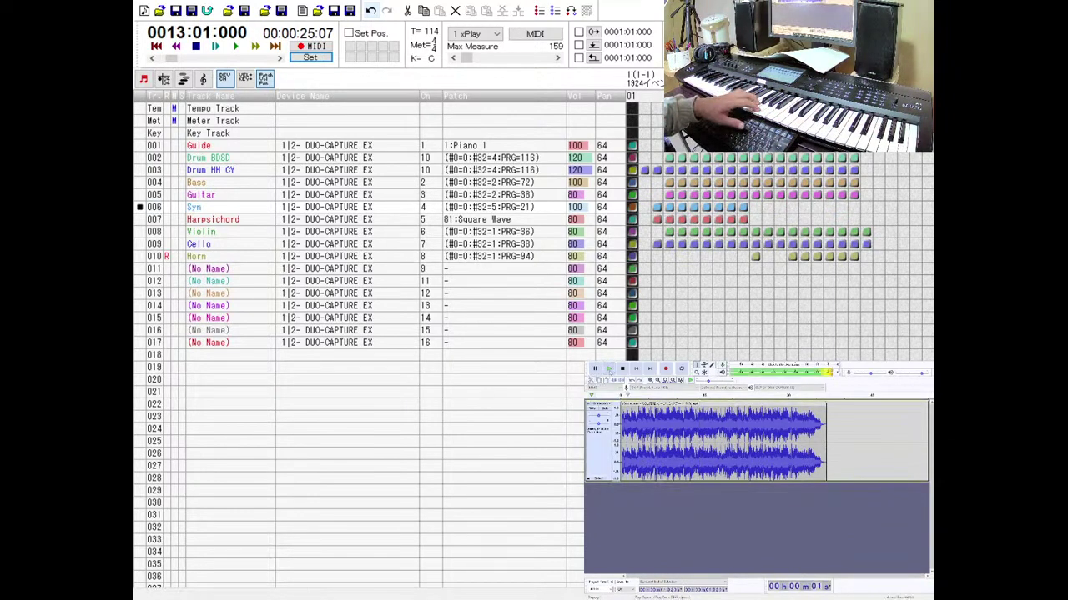
{"action": "key", "text": "space"}
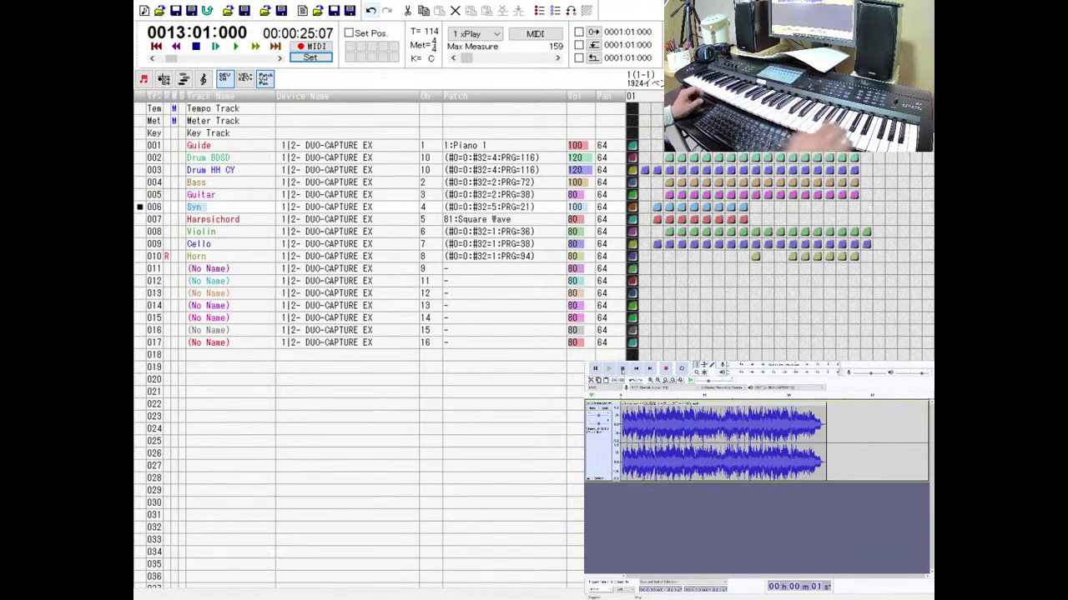
{"action": "key", "text": "space"}
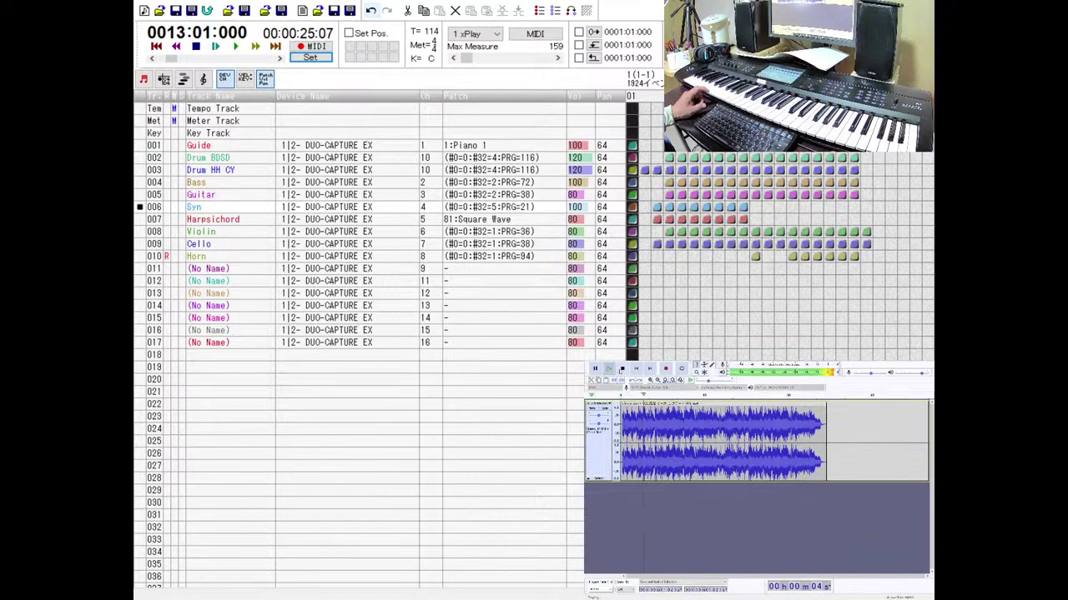
{"action": "key", "text": "space"}
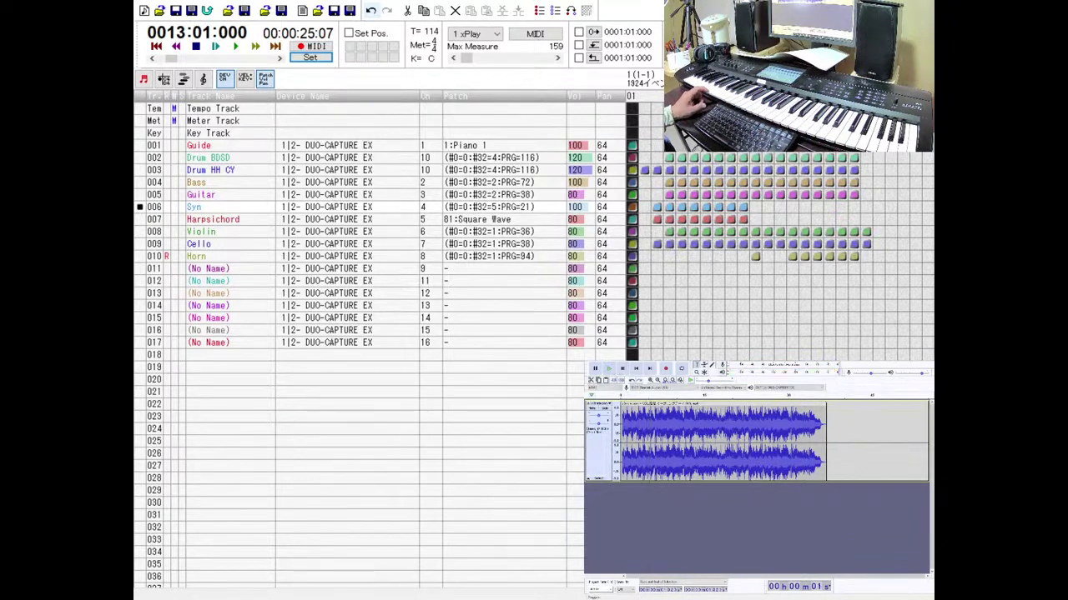
In the Drum HH CY piano roll, raise the beat-4 note of measure 5 to A#4 and delete the G#4 note right after it.
{"action": "double_click", "coordinate": [154, 171]}
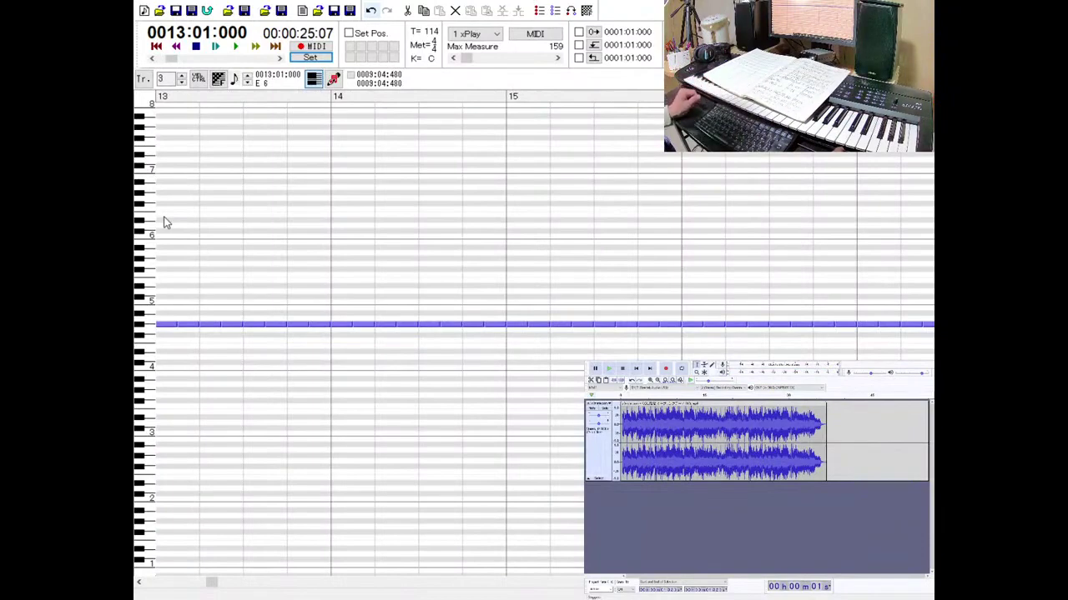
{"action": "left_click_drag", "start_coordinate": [214, 581], "coordinate": [146, 583]}
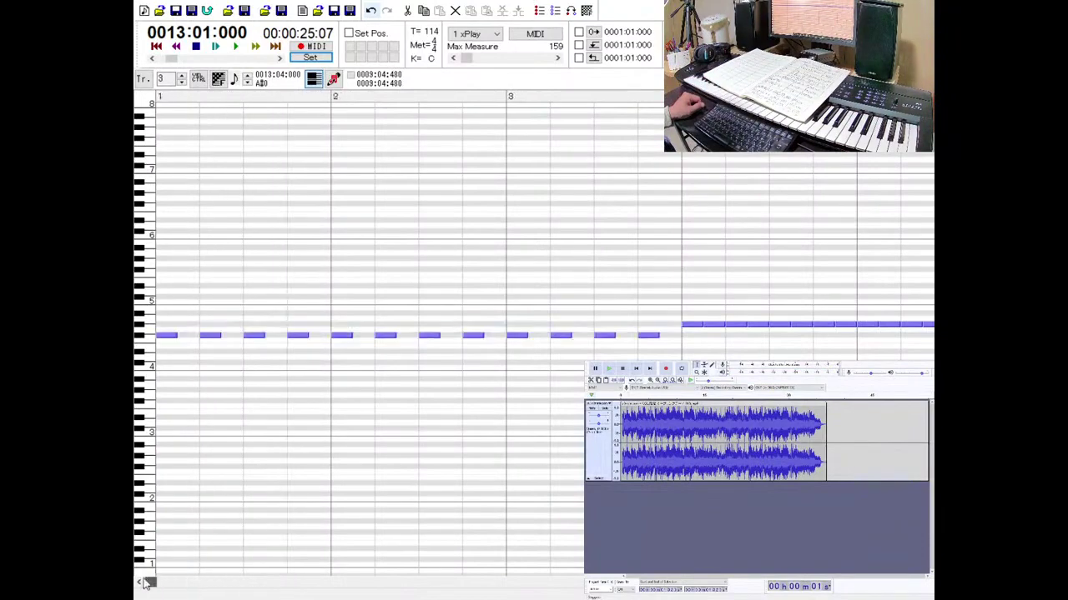
{"action": "left_click", "coordinate": [505, 587]}
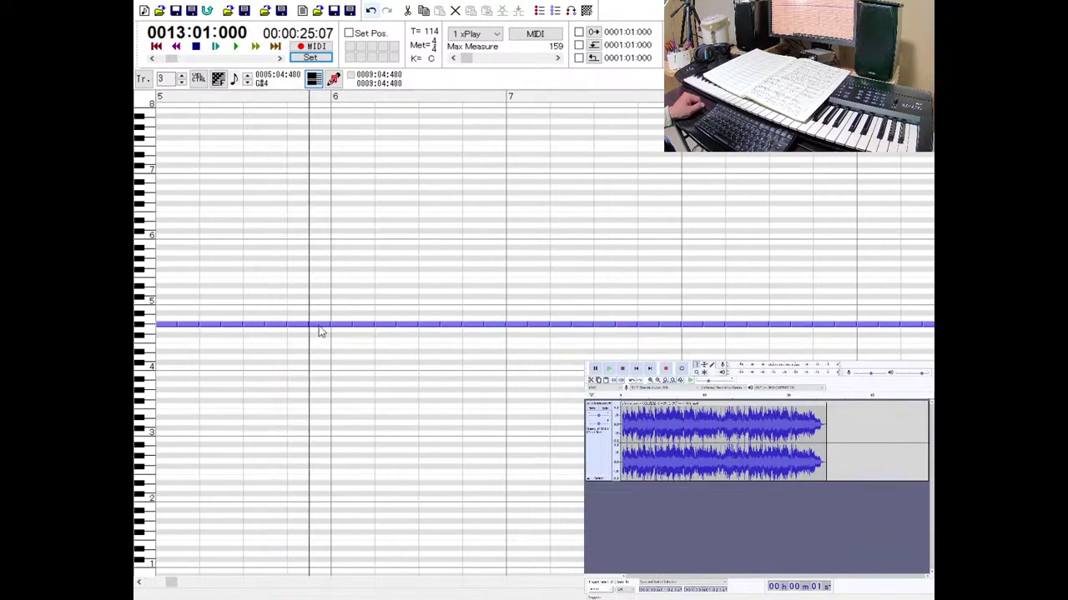
{"action": "left_click_drag", "start_coordinate": [295, 327], "coordinate": [298, 313]}
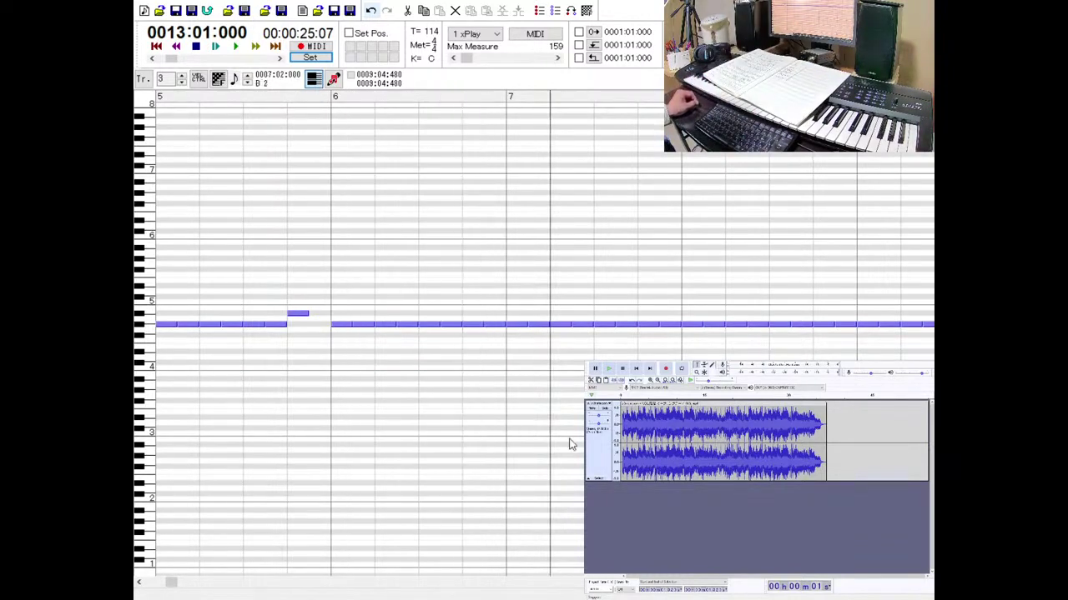
Raise the beat-4 hi-hat note of measure 15 to A#4 and delete the G#4 note right after it.
{"action": "scroll", "coordinate": [534, 333], "scroll_direction": "right", "scroll_amount": 4}
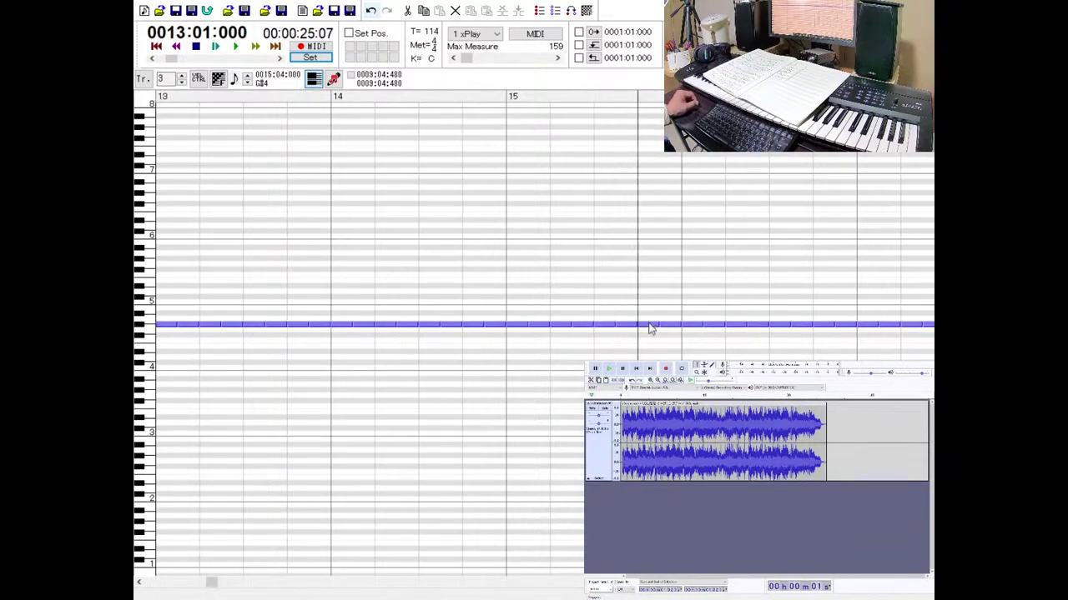
{"action": "left_click", "coordinate": [647, 315]}
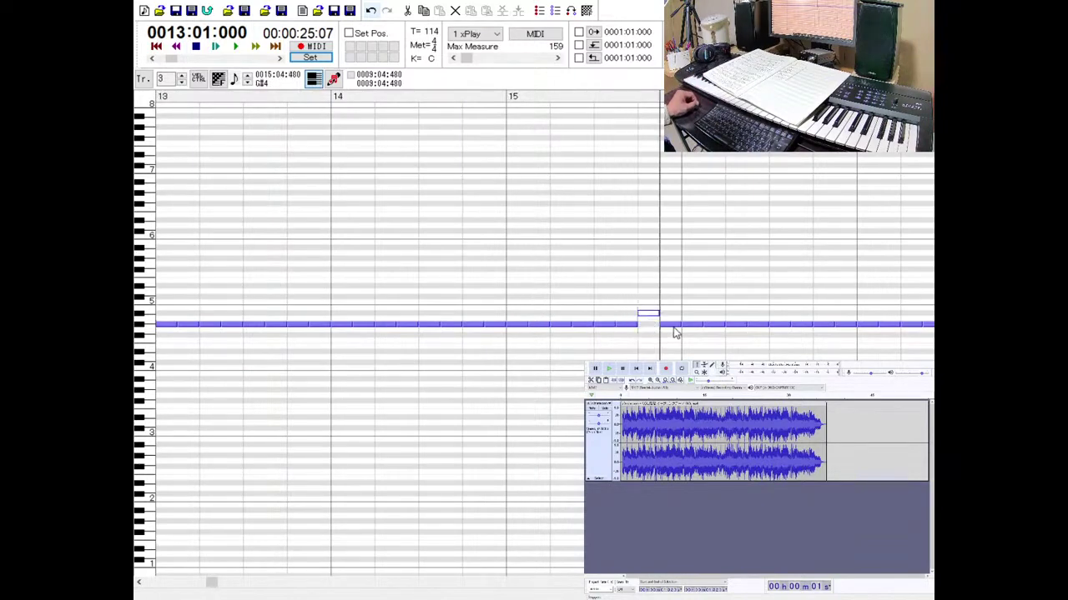
{"action": "left_click", "coordinate": [674, 330]}
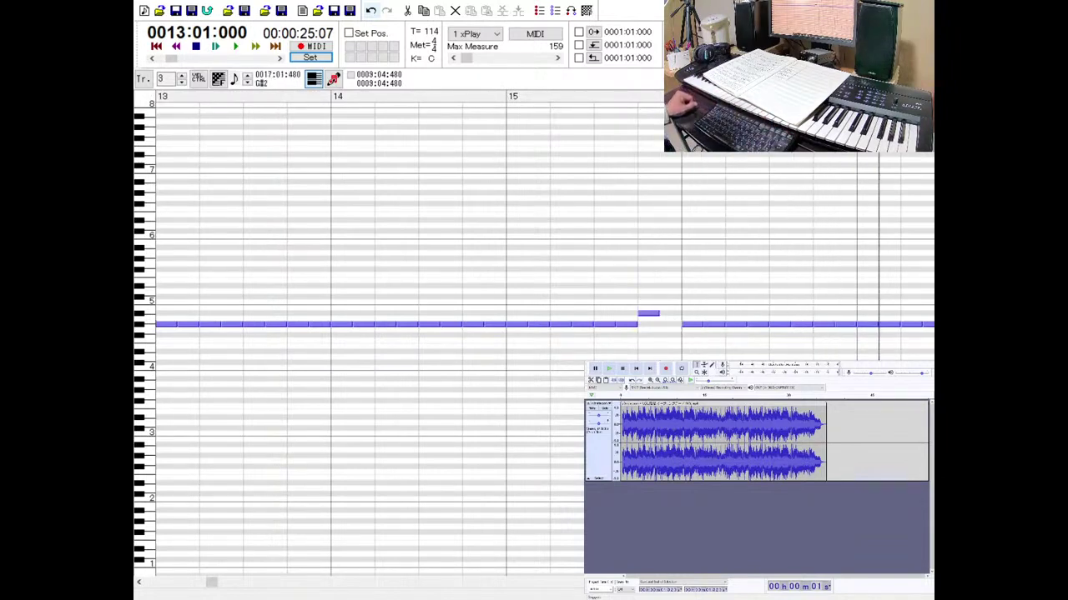
Raise the last G#4 note of measure 17 to A#4 and display the note-on velocity graph.
{"action": "scroll", "coordinate": [901, 330], "scroll_direction": "right", "scroll_amount": 4}
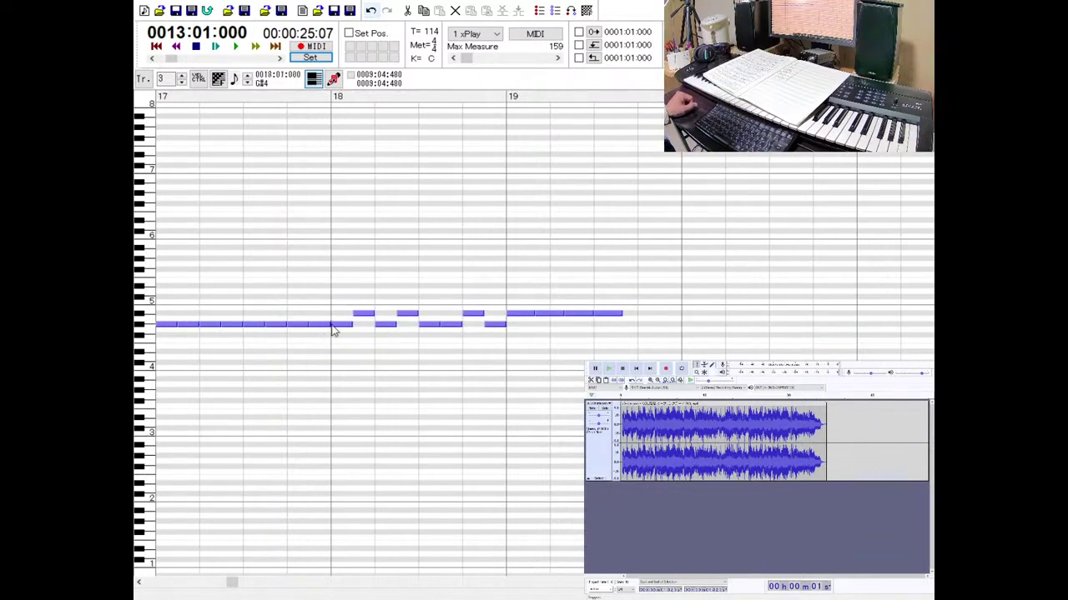
{"action": "left_click", "coordinate": [324, 316]}
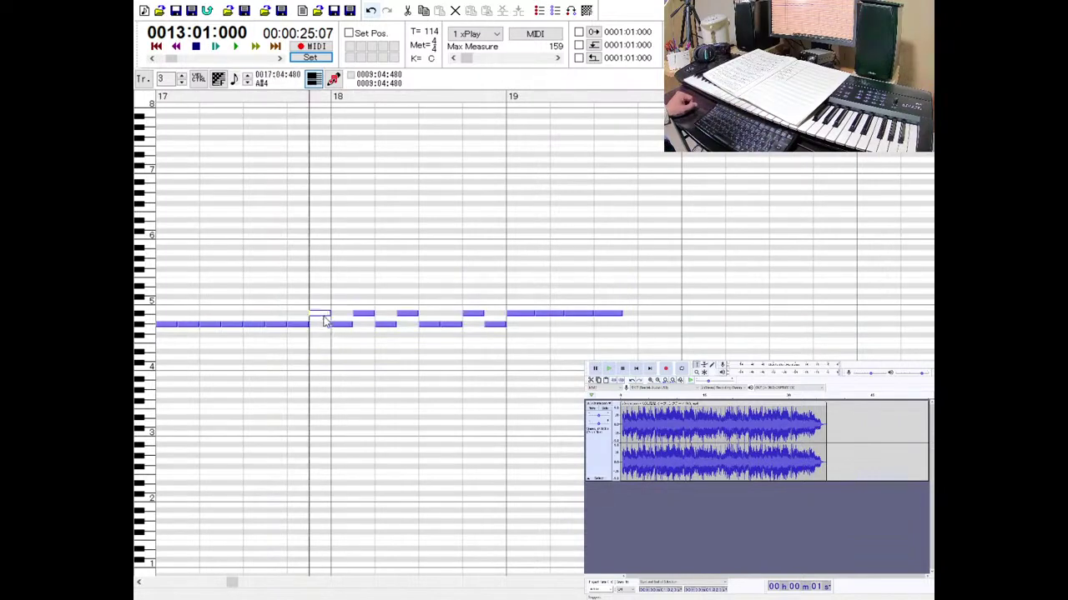
{"action": "left_click", "coordinate": [197, 78]}
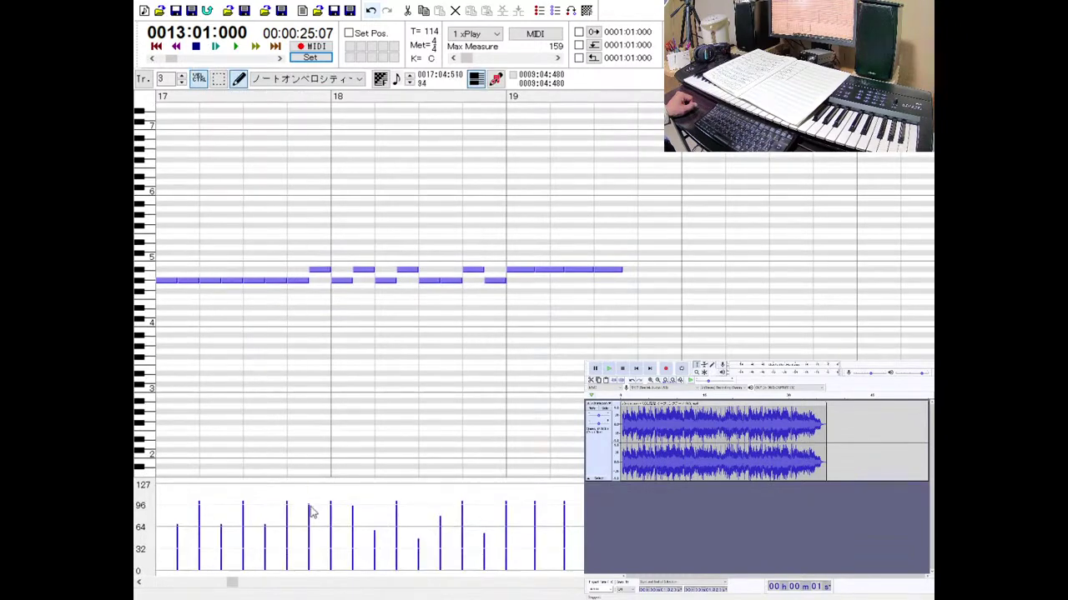
Play the song from measure 13 to check the edited hi-hat part, stop, and return to the track list.
{"action": "left_click", "coordinate": [238, 46]}
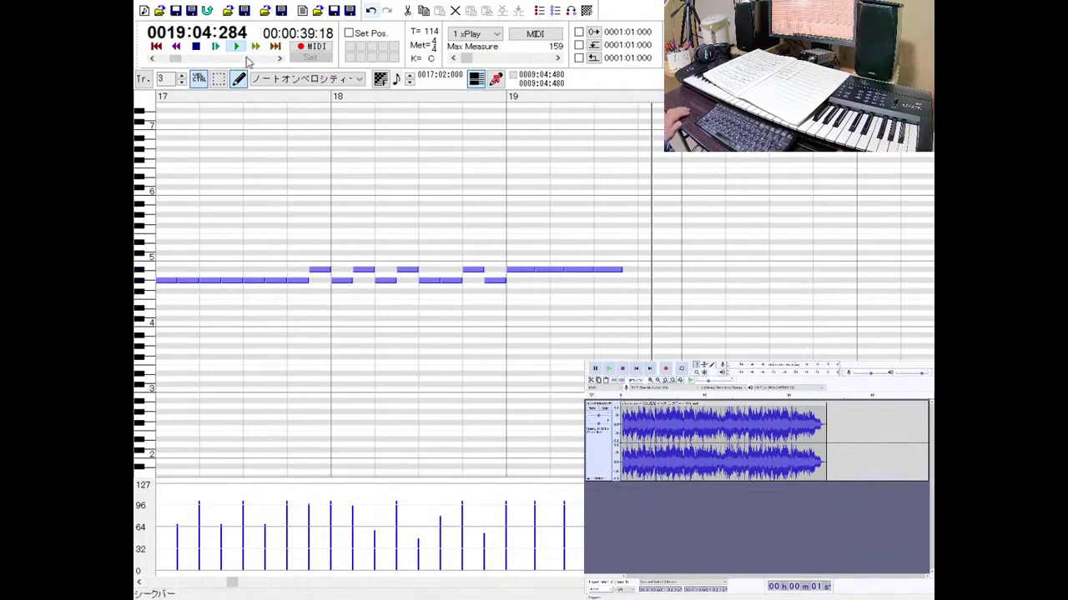
{"action": "key", "text": "space"}
{"action": "key", "text": "Escape"}
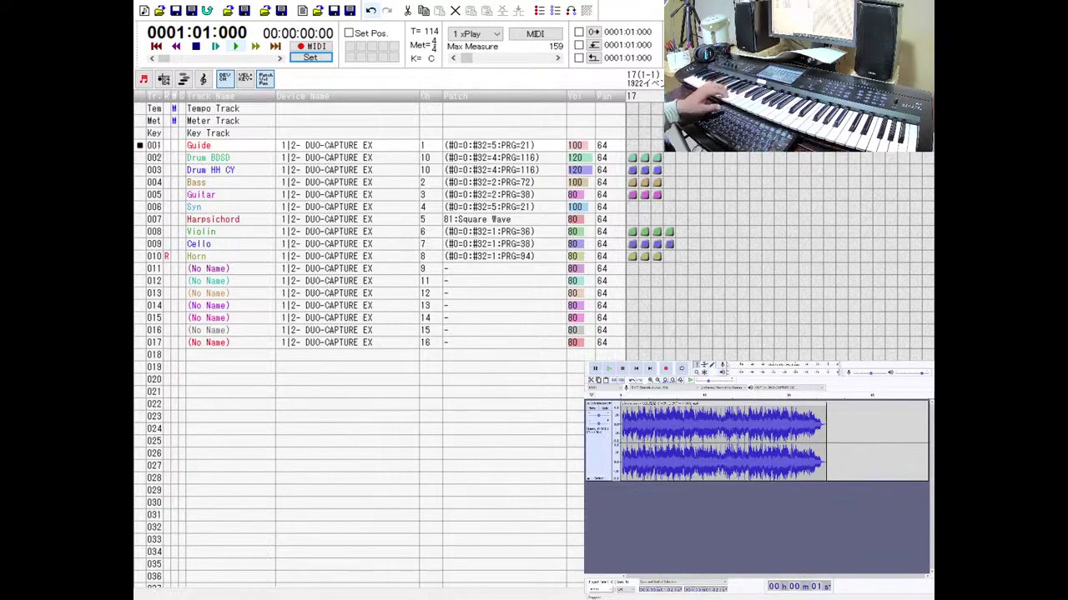
Listen repeatedly to the opening of the reference audio from about the 1-second mark to work out the Syn melody on the keyboard.
{"action": "left_click", "coordinate": [608, 369]}
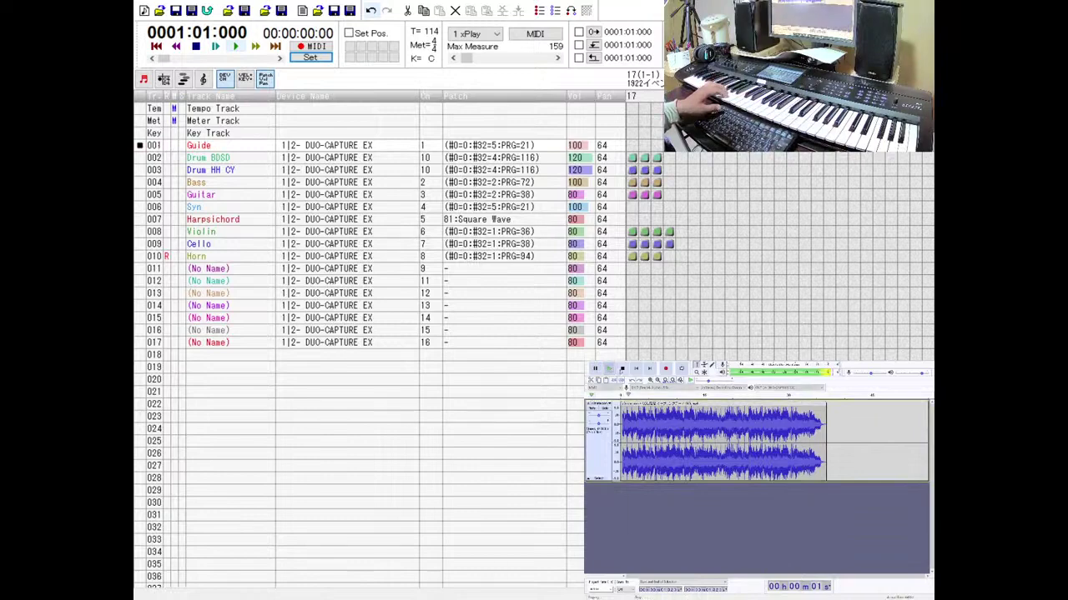
{"action": "left_click", "coordinate": [621, 369]}
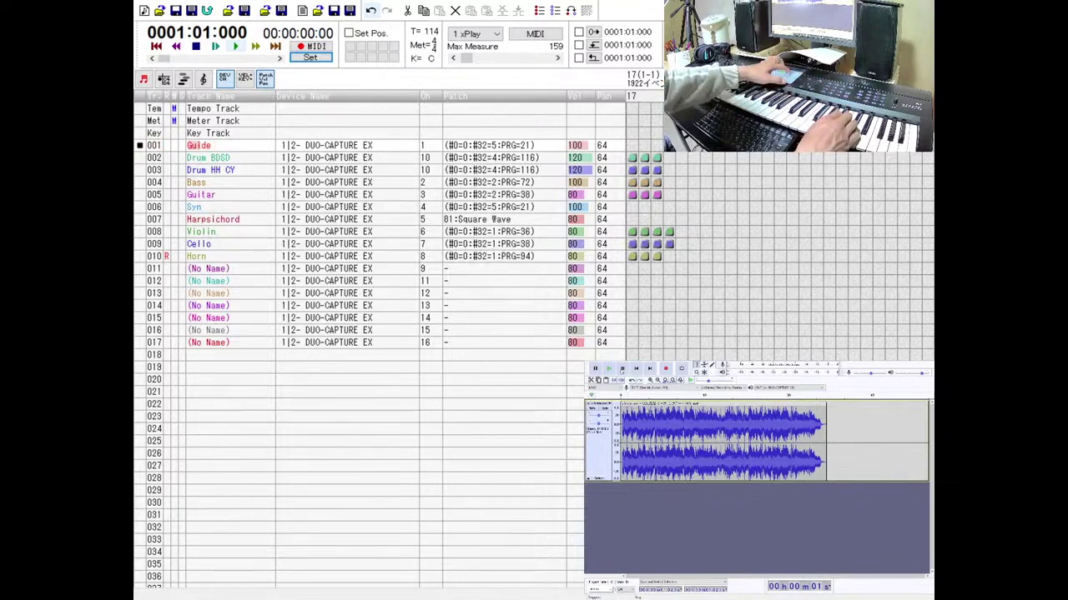
{"action": "left_click", "coordinate": [608, 369]}
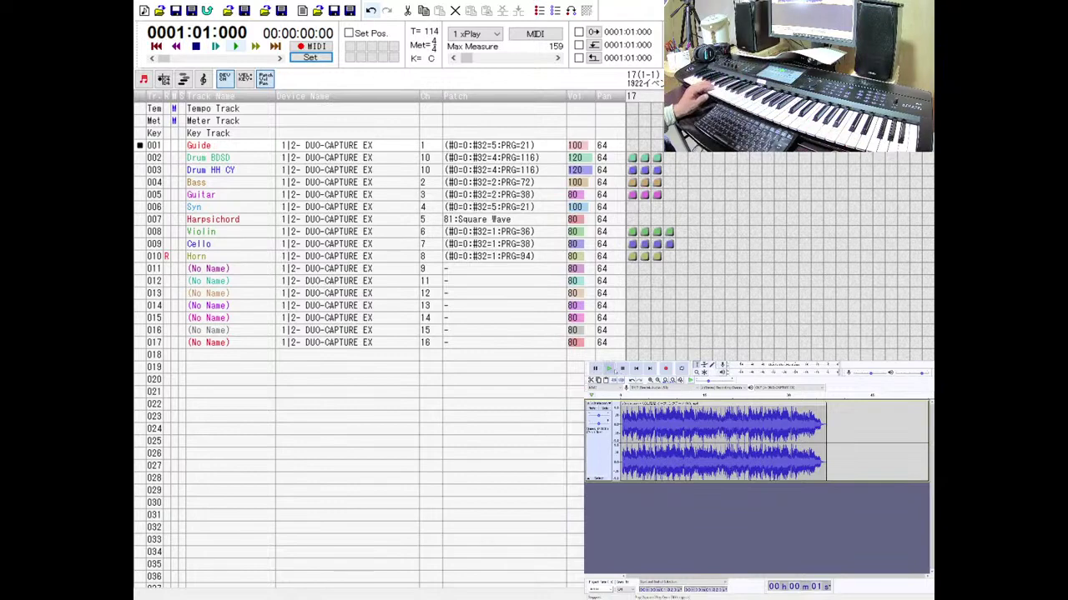
{"action": "left_click", "coordinate": [621, 368]}
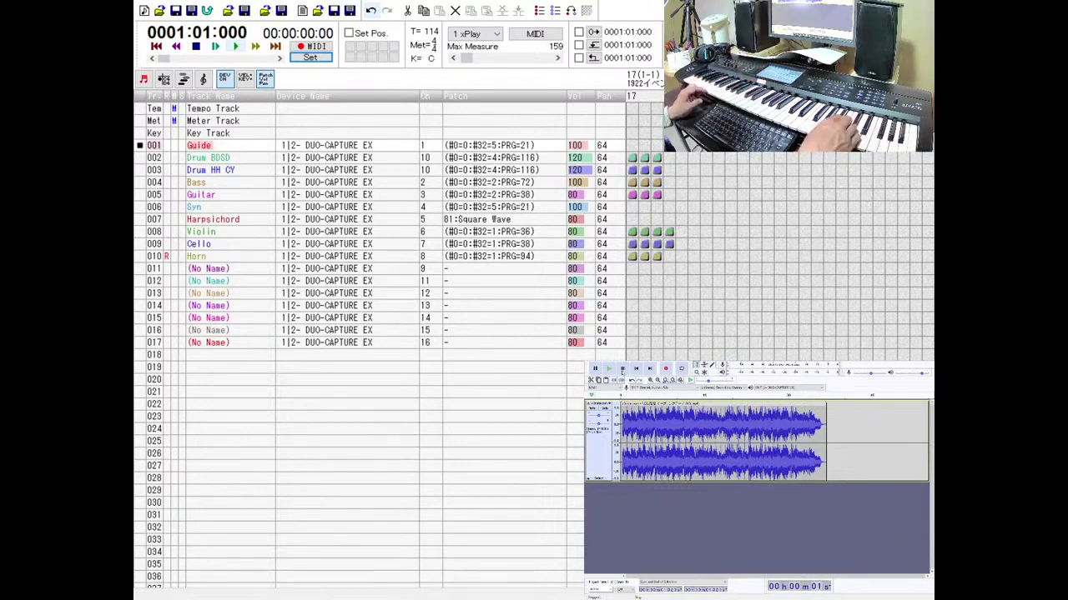
{"action": "left_click", "coordinate": [609, 370]}
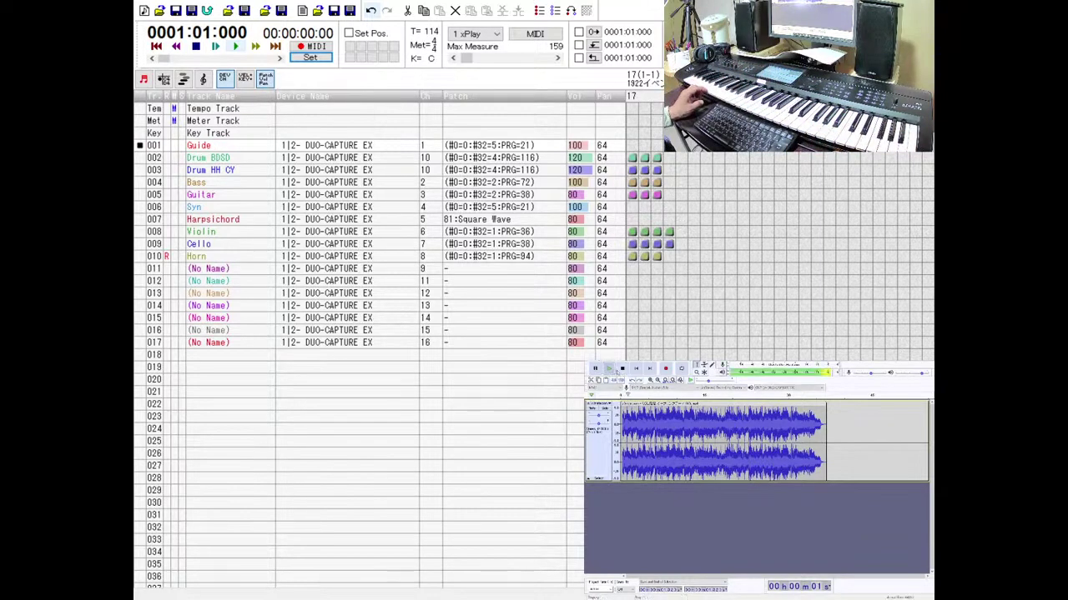
{"action": "left_click", "coordinate": [621, 369]}
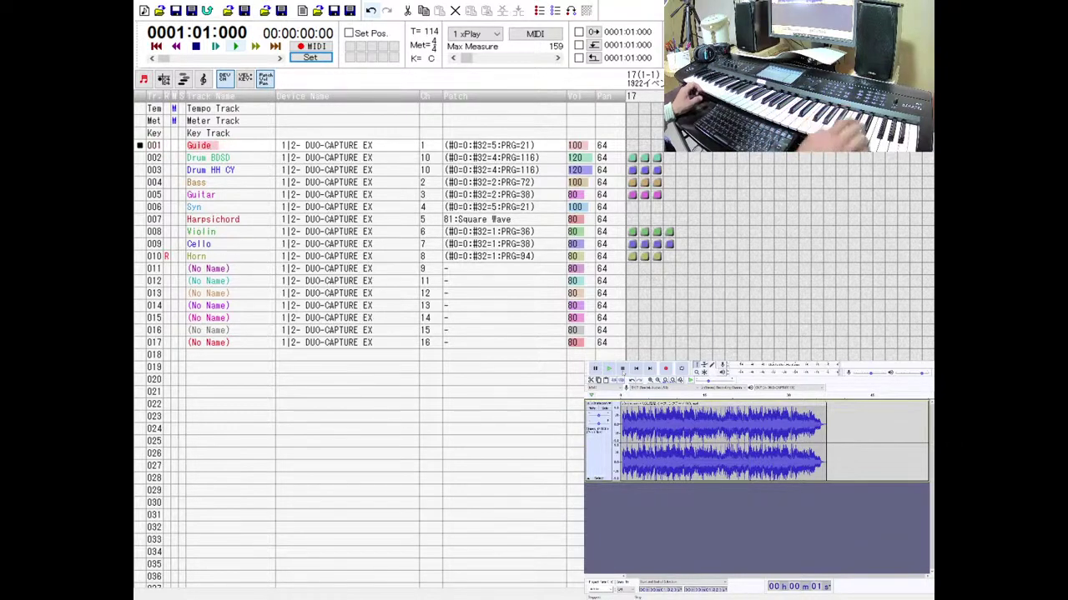
{"action": "key", "text": "space"}
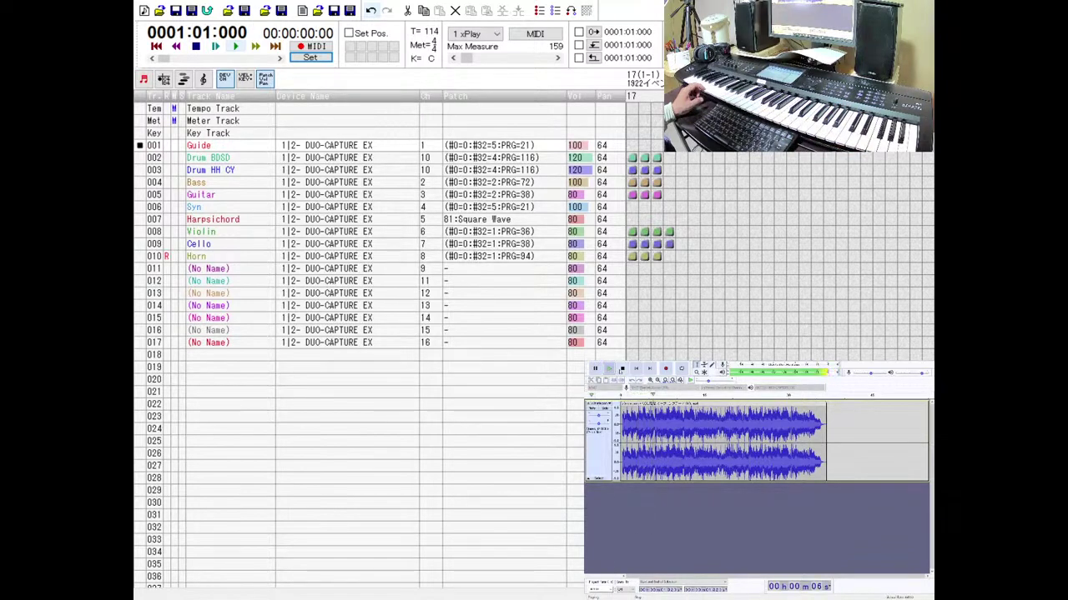
{"action": "key", "text": "space"}
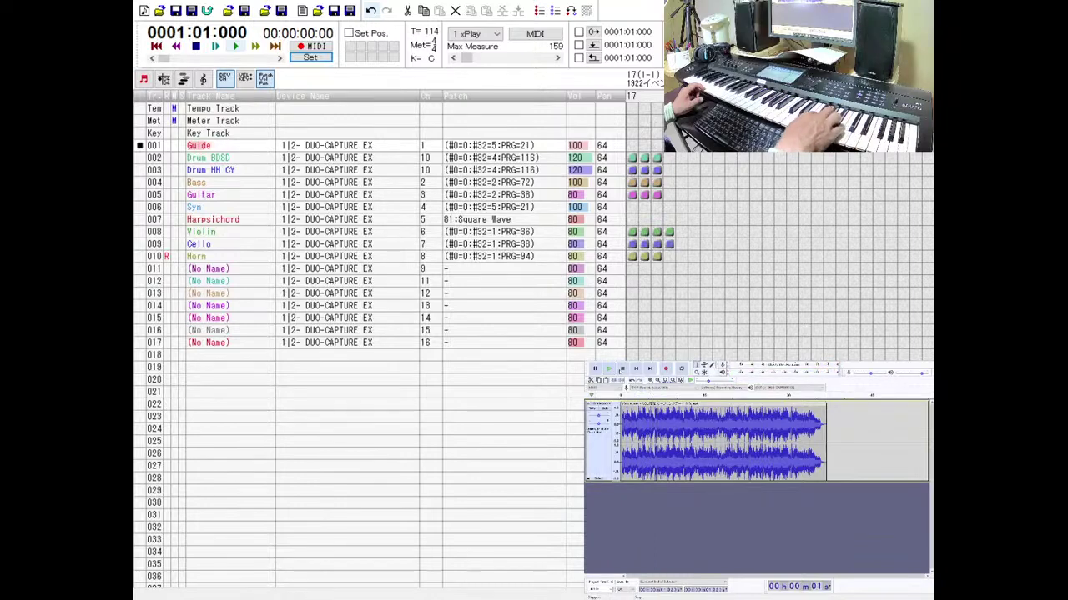
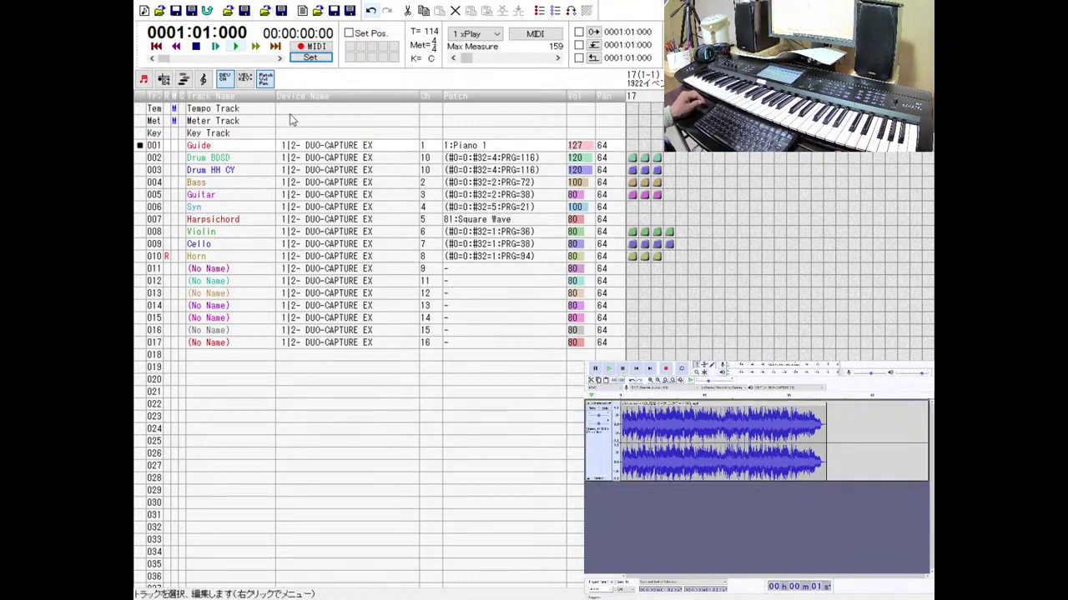
Play the song from the beginning and set the volume of the Syn track to 120 and the Harpsichord track to 60.
{"action": "left_click", "coordinate": [216, 47]}
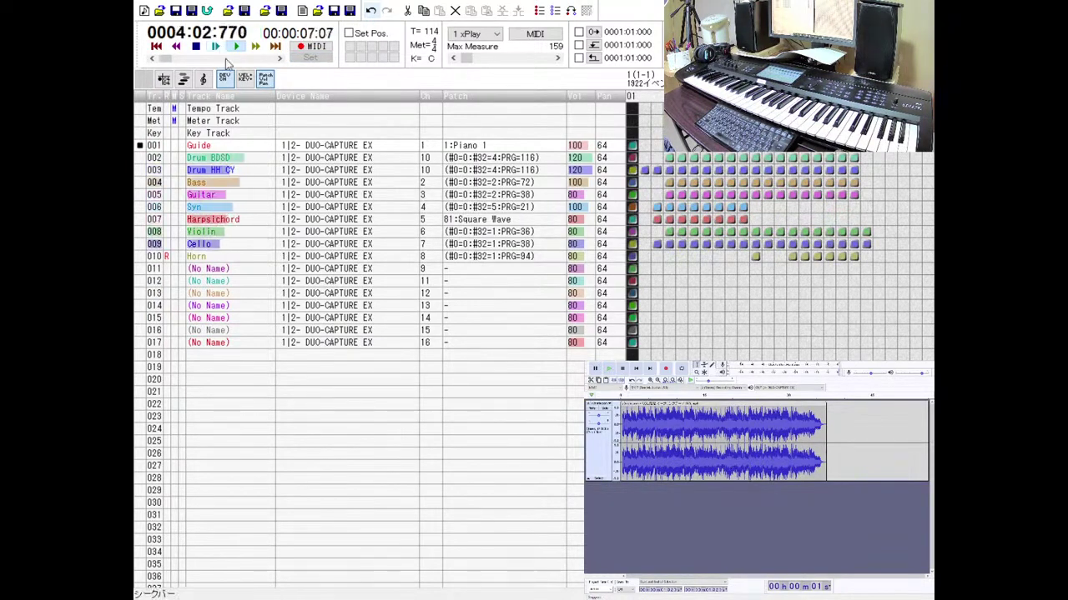
{"action": "left_click", "coordinate": [547, 209]}
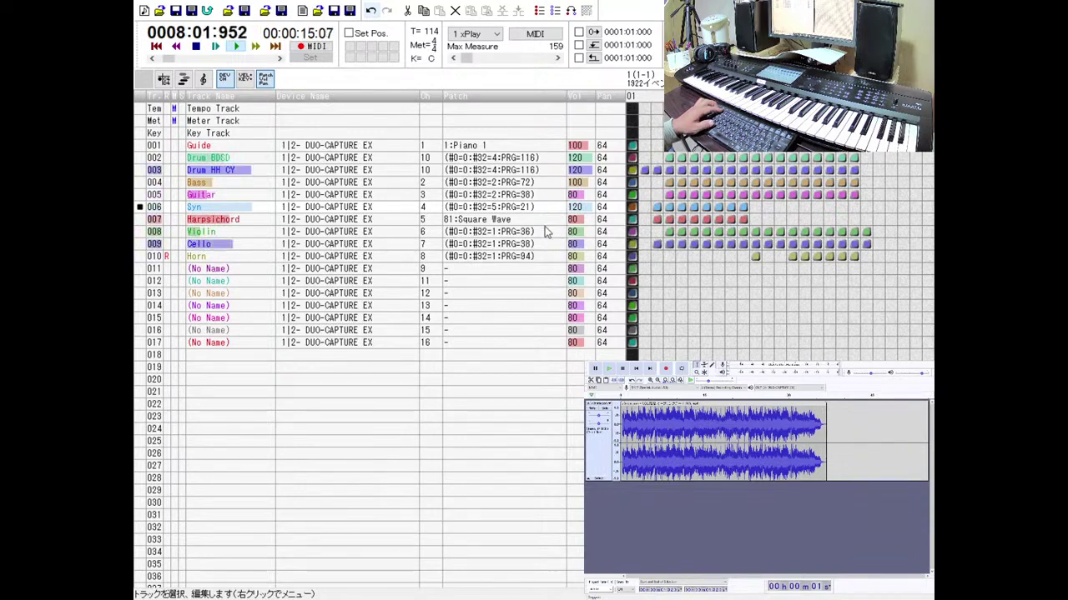
{"action": "double_click", "coordinate": [589, 221]}
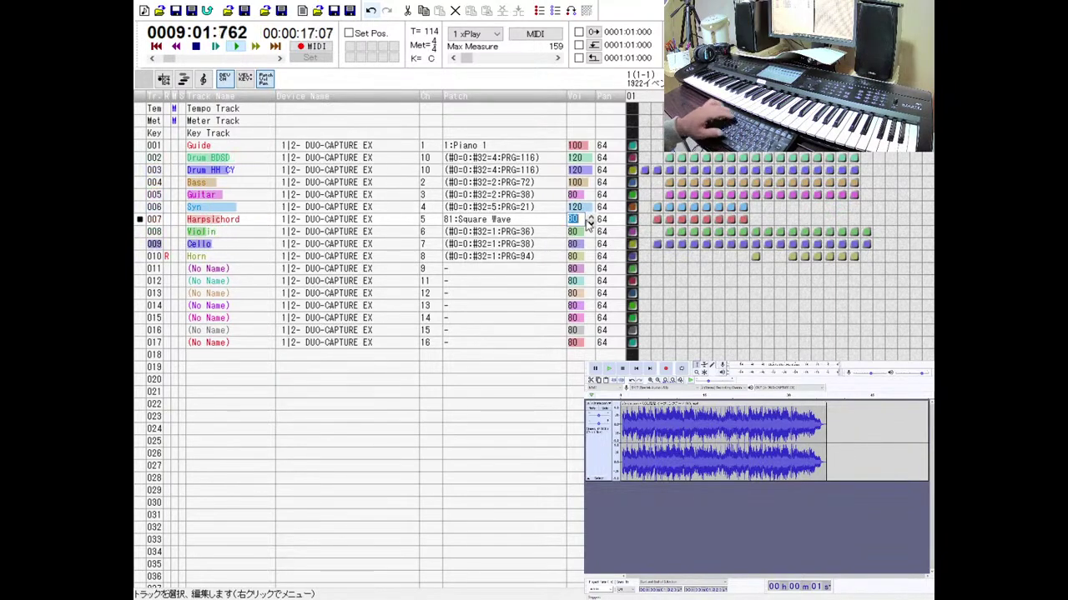
{"action": "type", "text": "60"}
{"action": "key", "text": "Return"}
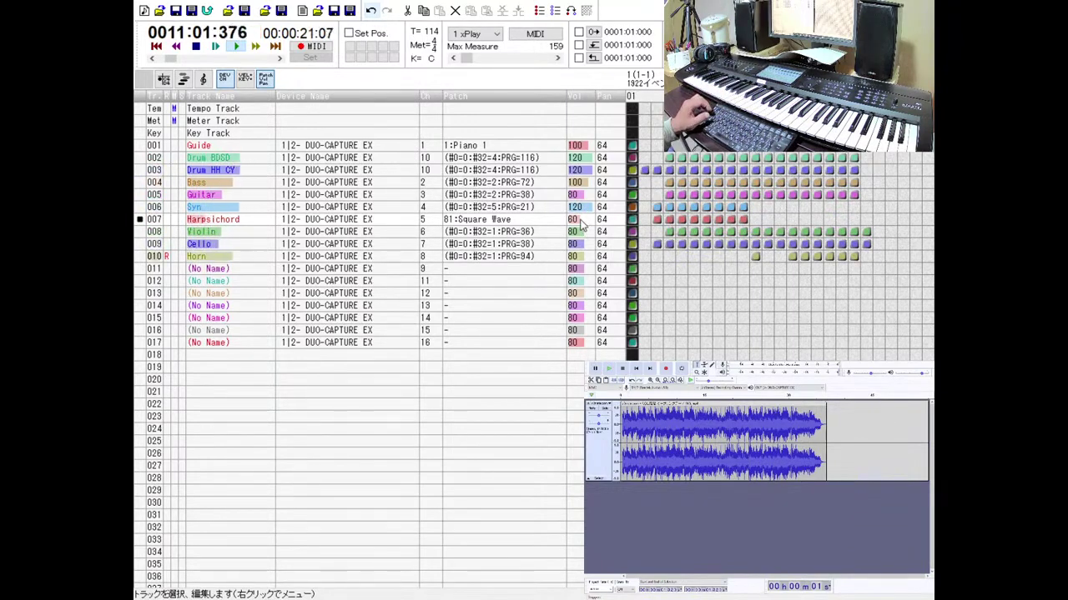
Restart playback, reapply volume 60 to Harpsichord and 120 to Syn while listening, and stop the song.
{"action": "left_click", "coordinate": [215, 46]}
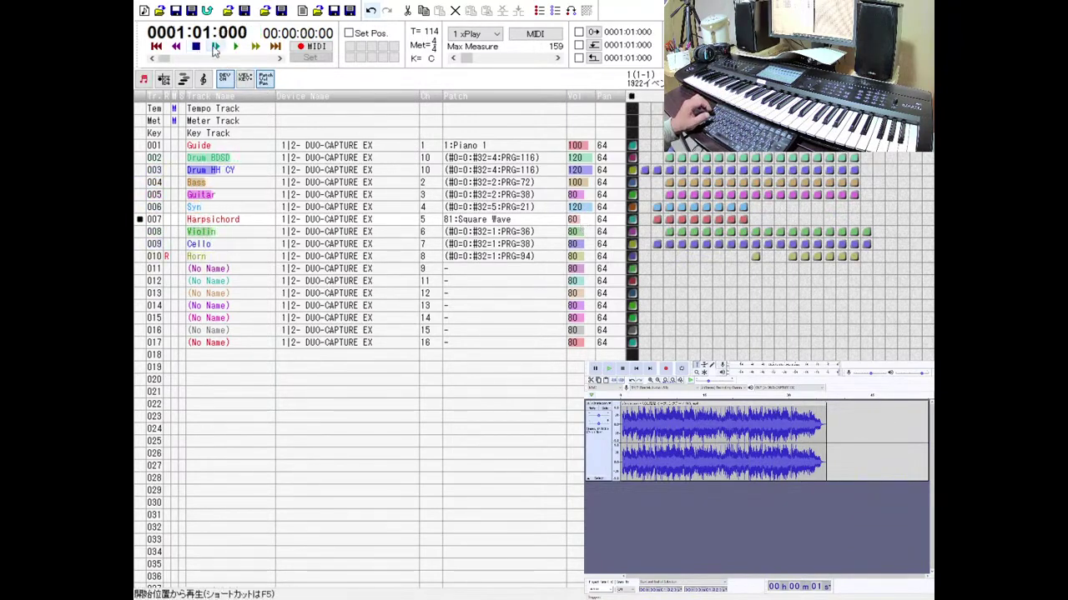
{"action": "left_click", "coordinate": [256, 44]}
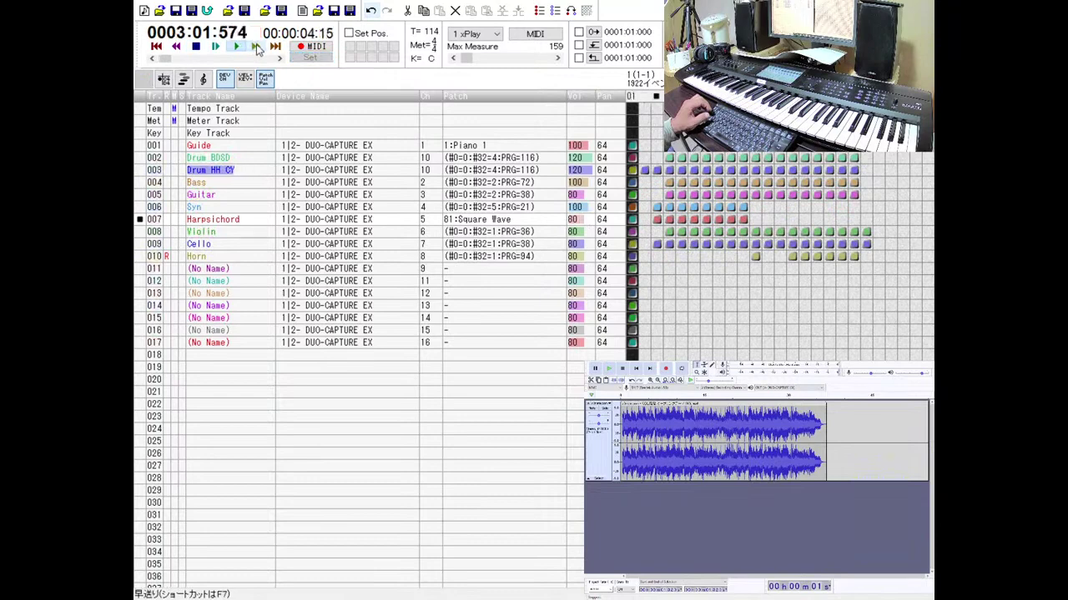
{"action": "double_click", "coordinate": [575, 219]}
{"action": "type", "text": "60"}
{"action": "key", "text": "Return"}
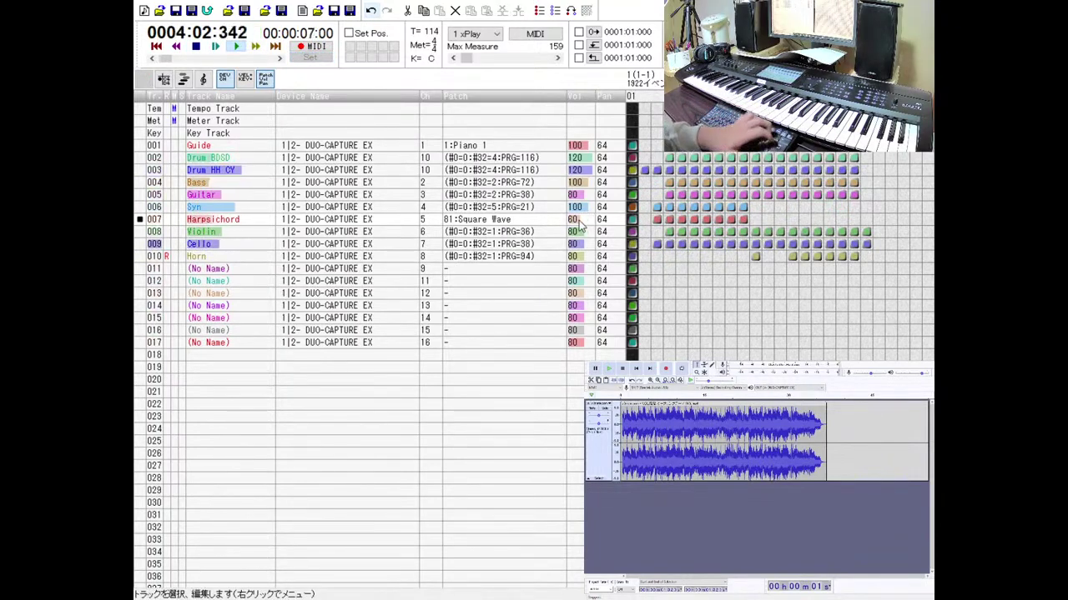
{"action": "key", "text": "Up"}
{"action": "type", "text": "12"}
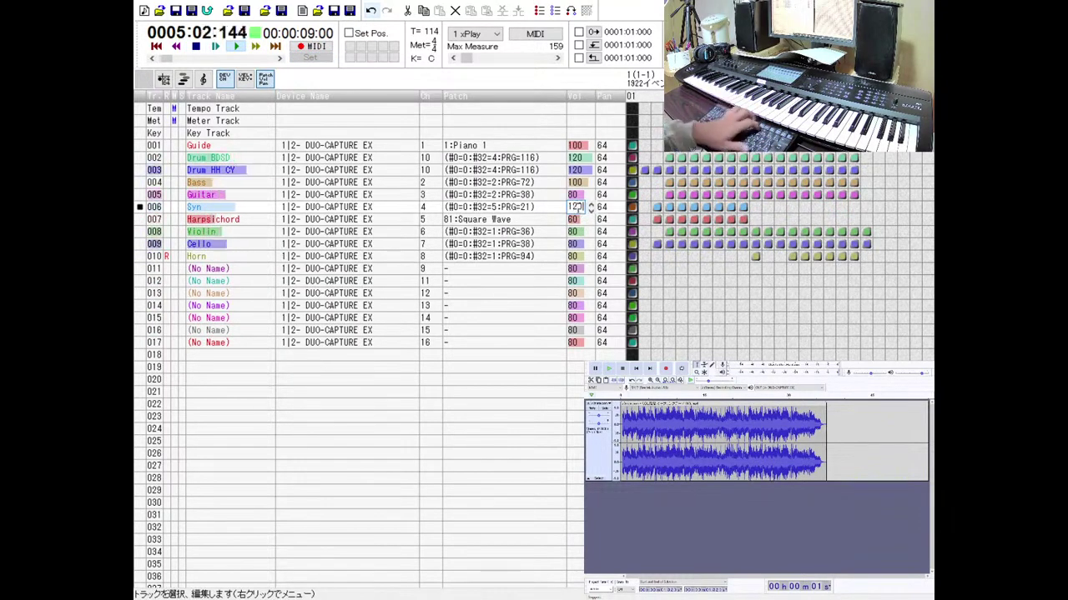
{"action": "type", "text": "0"}
{"action": "key", "text": "Return"}
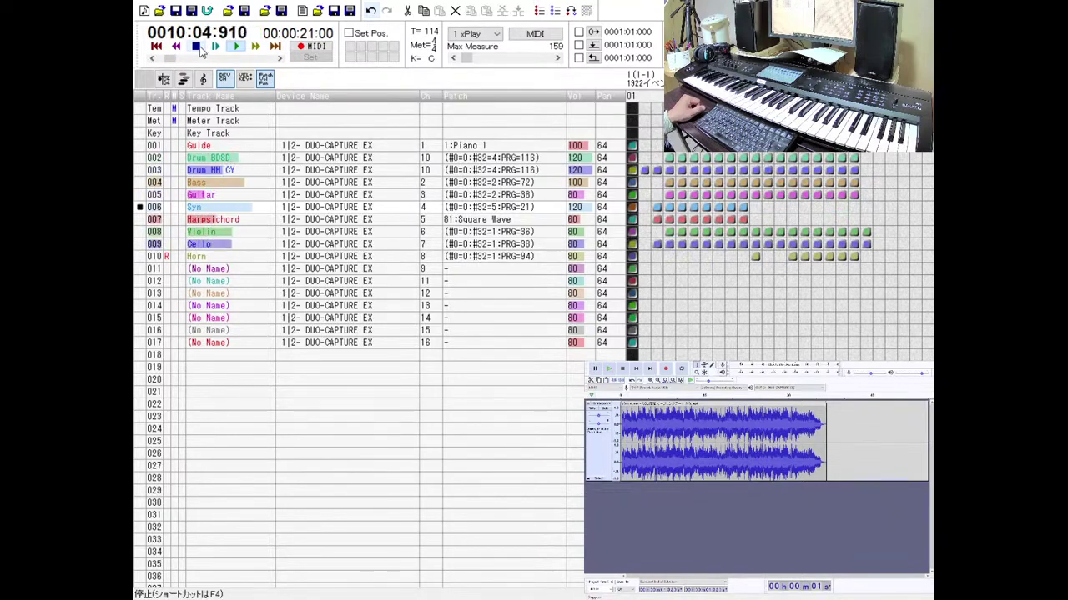
{"action": "left_click", "coordinate": [200, 47]}
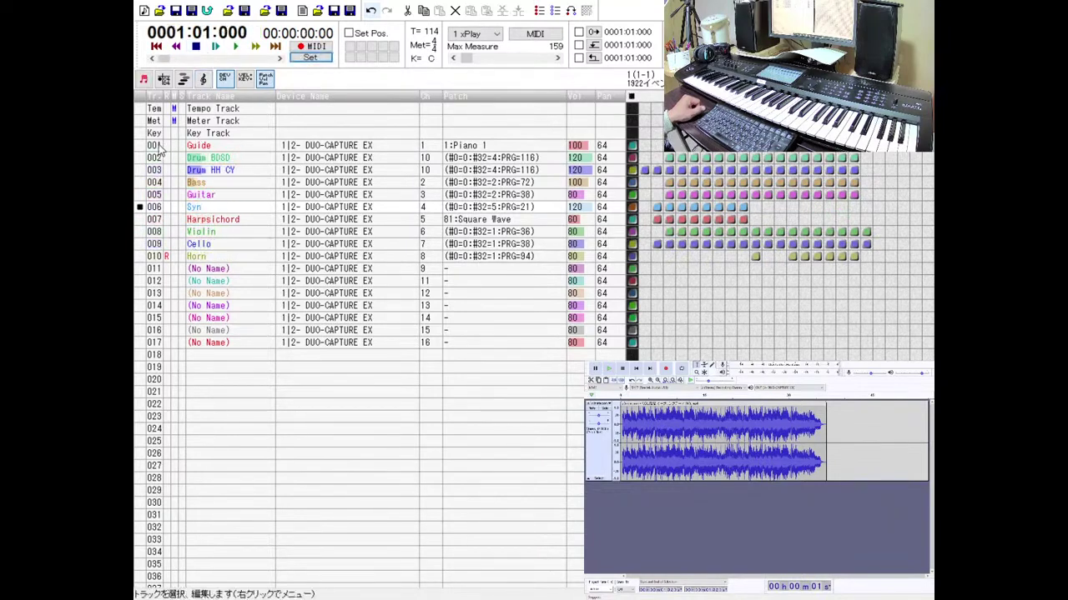
Select the Guide track, play the song, lower only the Harpsichord volume to 60 during playback, and stop.
{"action": "left_click", "coordinate": [158, 146]}
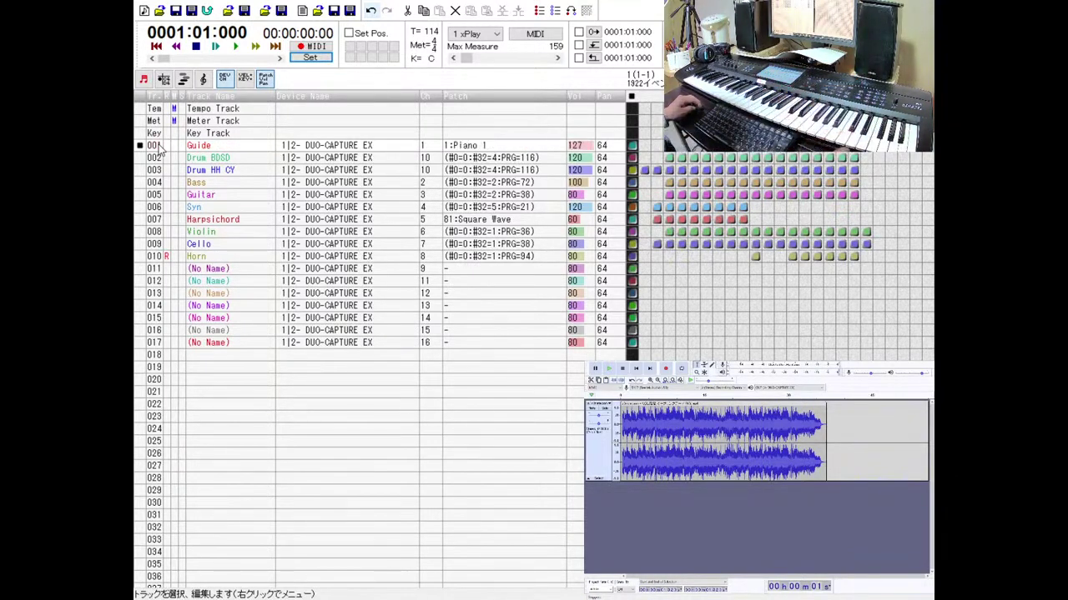
{"action": "left_click", "coordinate": [236, 47]}
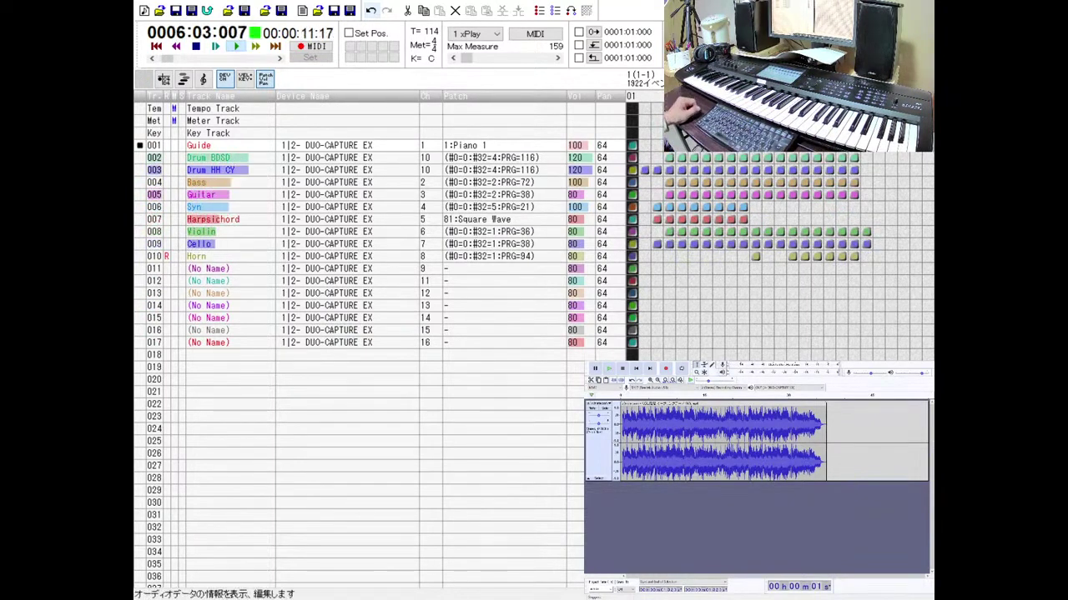
{"action": "left_click", "coordinate": [574, 219]}
{"action": "type", "text": "60"}
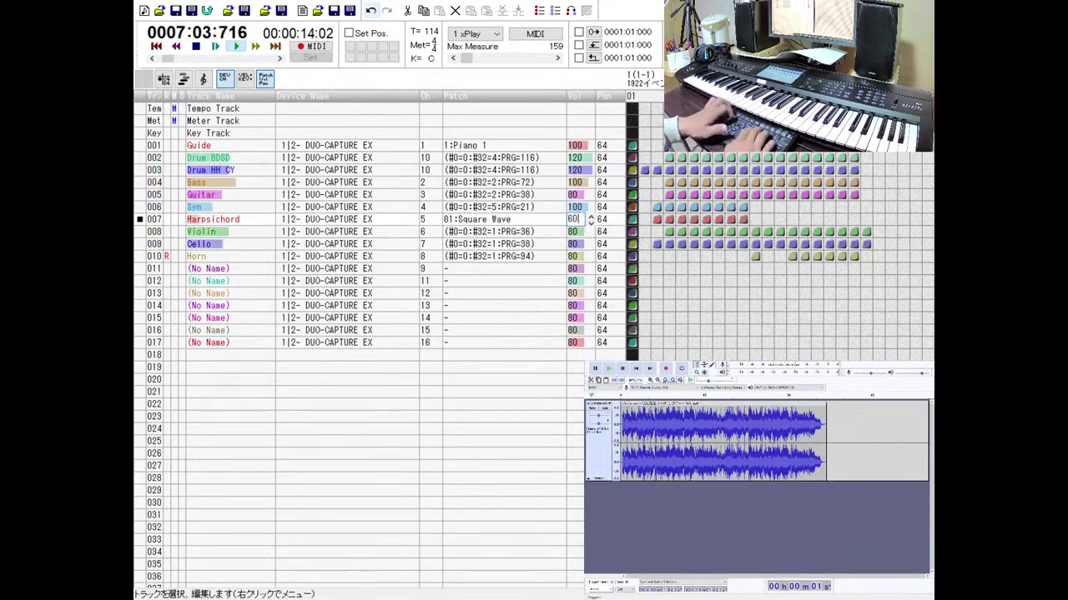
{"action": "key", "text": "Return"}
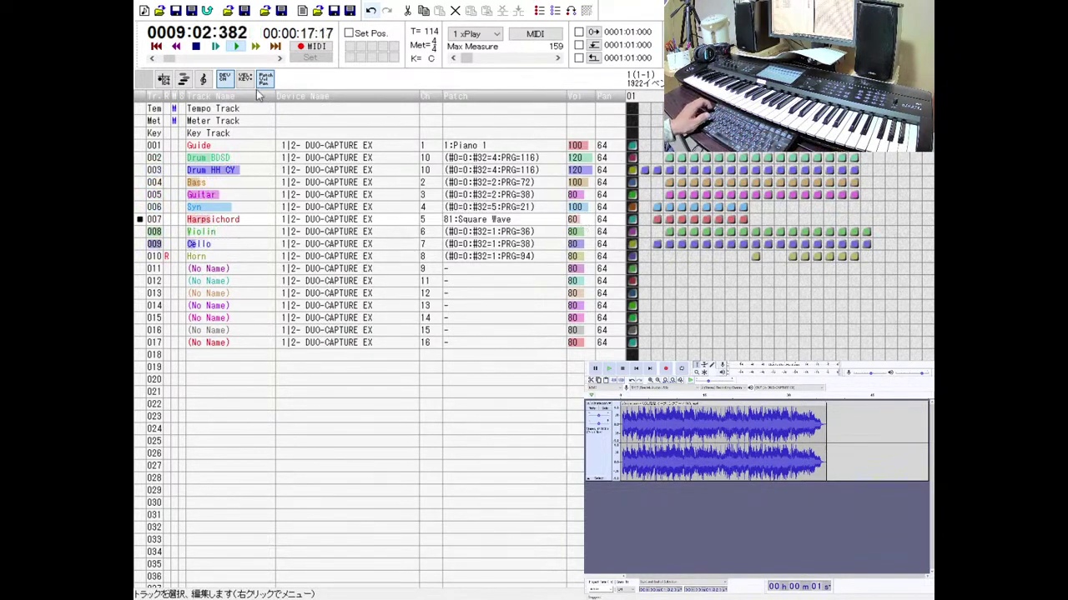
{"action": "left_click", "coordinate": [196, 46]}
Select the Guide track and listen to the opening of the reference audio again.
{"action": "left_click", "coordinate": [155, 147]}
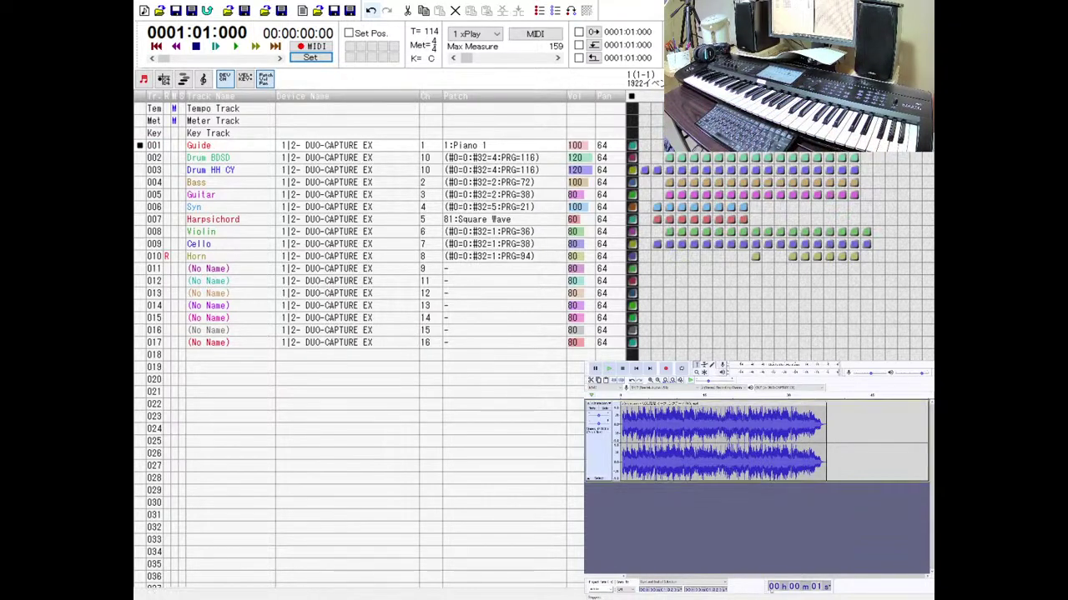
{"action": "key", "text": "space"}
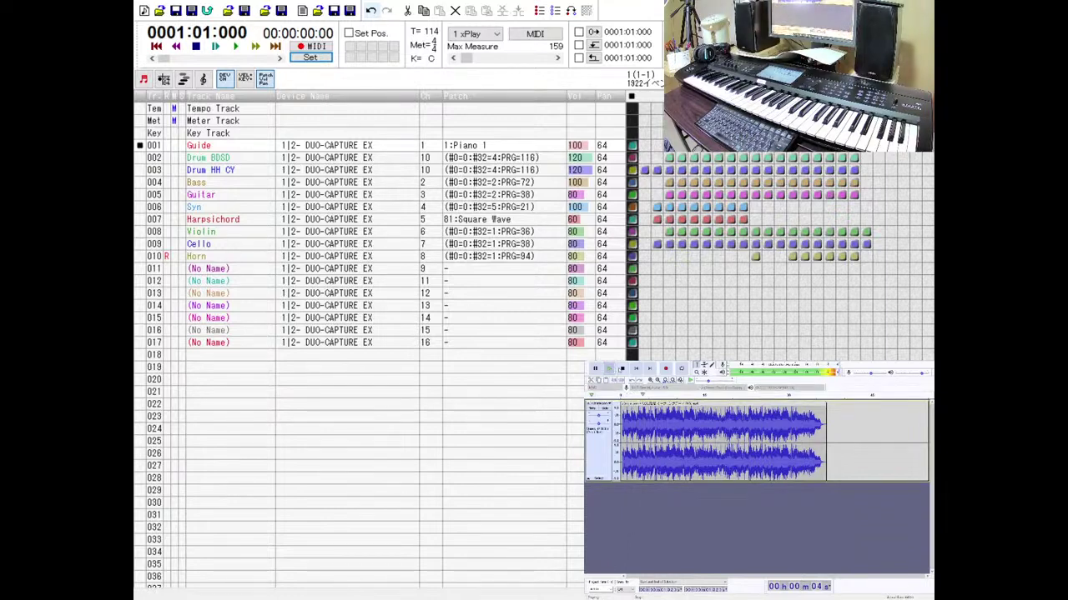
{"action": "key", "text": "space"}
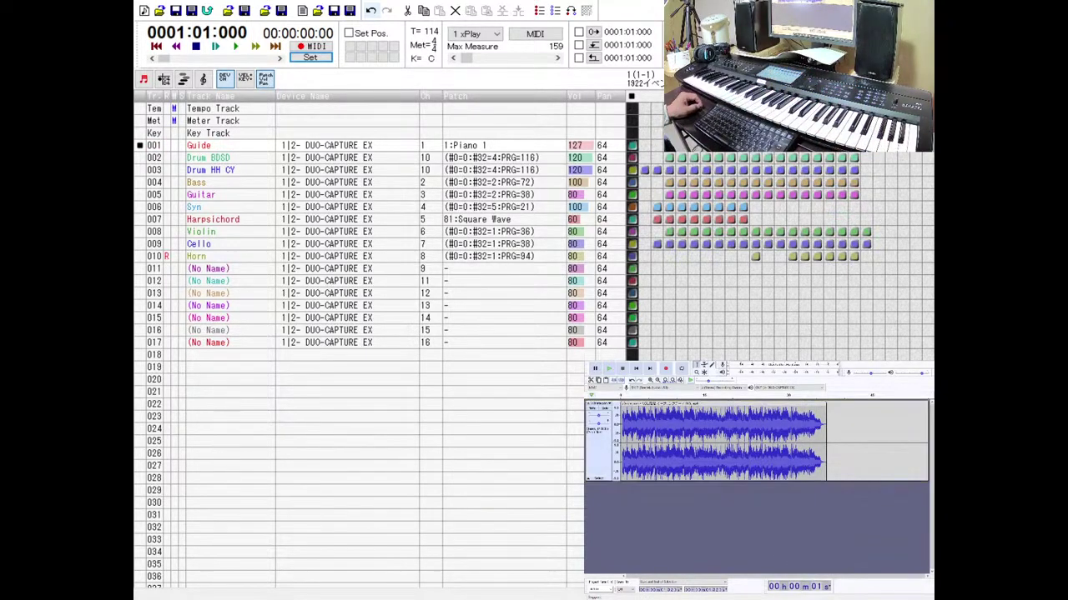
Play the song from the beginning, skip ahead, set only the Syn track's volume to 120 while listening, and stop.
{"action": "left_click", "coordinate": [216, 46]}
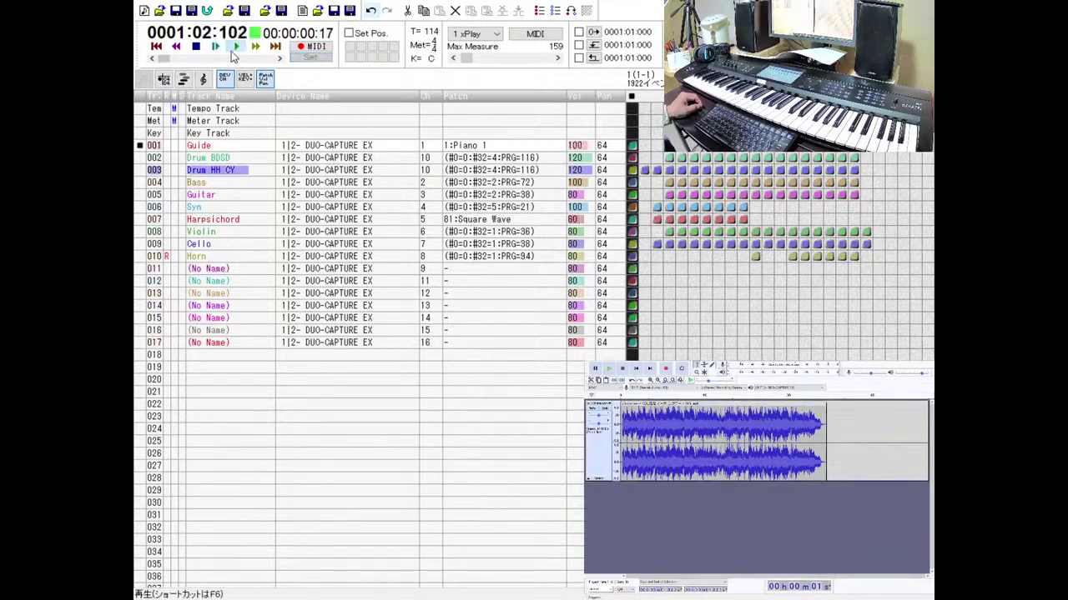
{"action": "left_click", "coordinate": [255, 47]}
{"action": "left_click", "coordinate": [255, 47]}
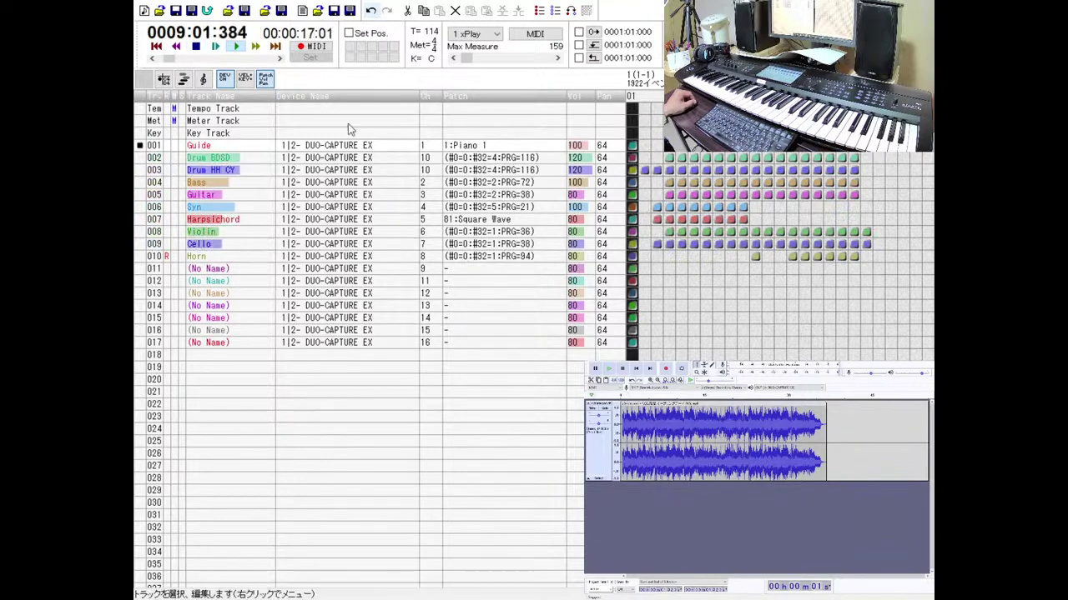
{"action": "left_click", "coordinate": [576, 206]}
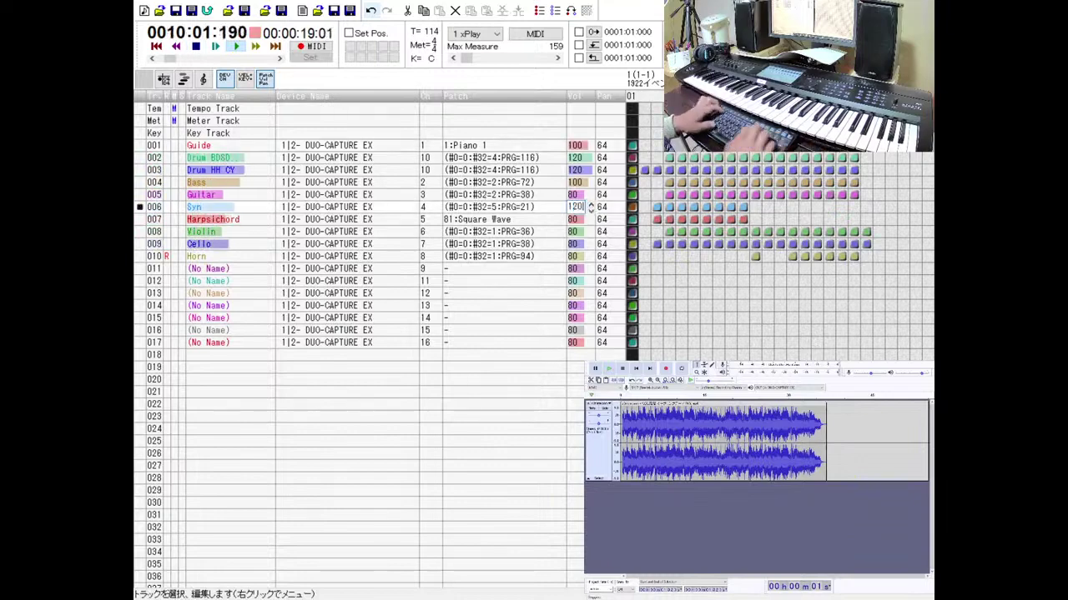
{"action": "type", "text": "120"}
{"action": "key", "text": "Return"}
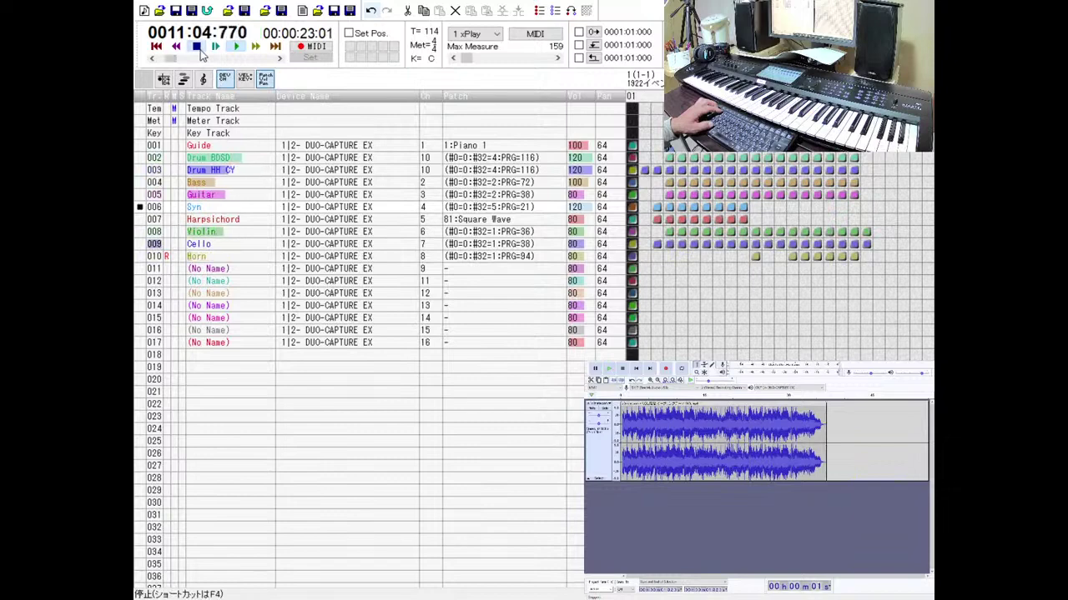
{"action": "left_click", "coordinate": [197, 47]}
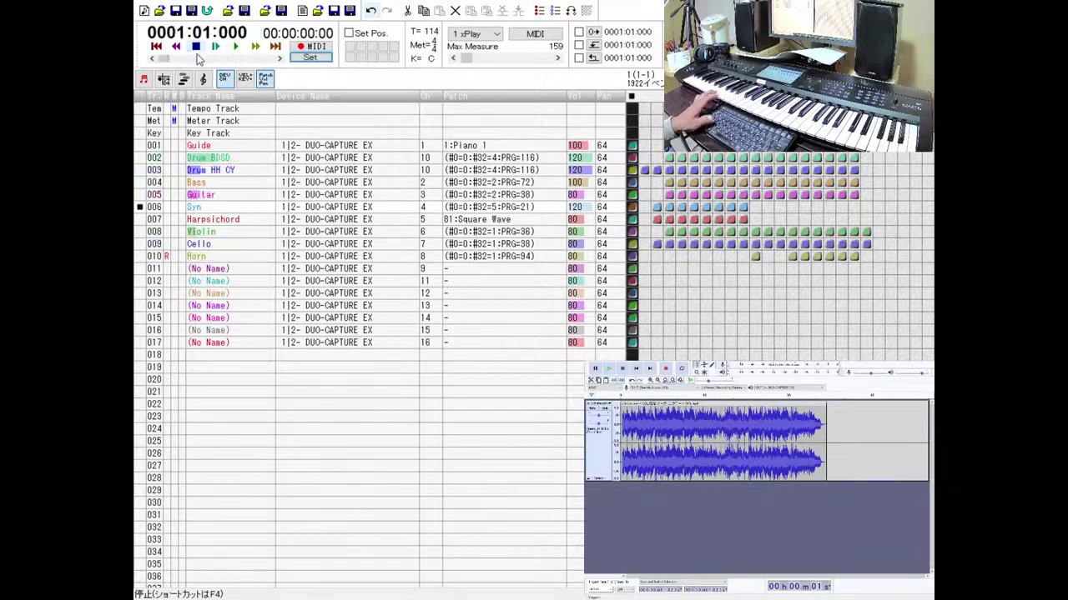
In the Syn track's event list, set the chorus depth (93) to 30 and the effect depth (91) to 20.
{"action": "double_click", "coordinate": [157, 209]}
{"action": "double_click", "coordinate": [436, 134]}
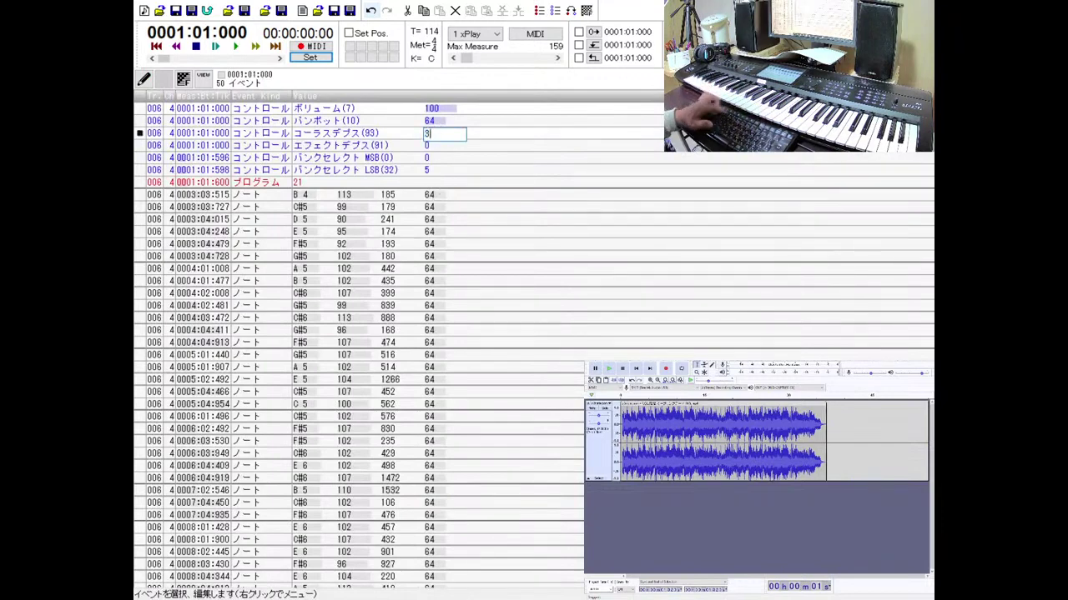
{"action": "key", "text": "Return"}
{"action": "double_click", "coordinate": [435, 145]}
{"action": "type", "text": "2"}
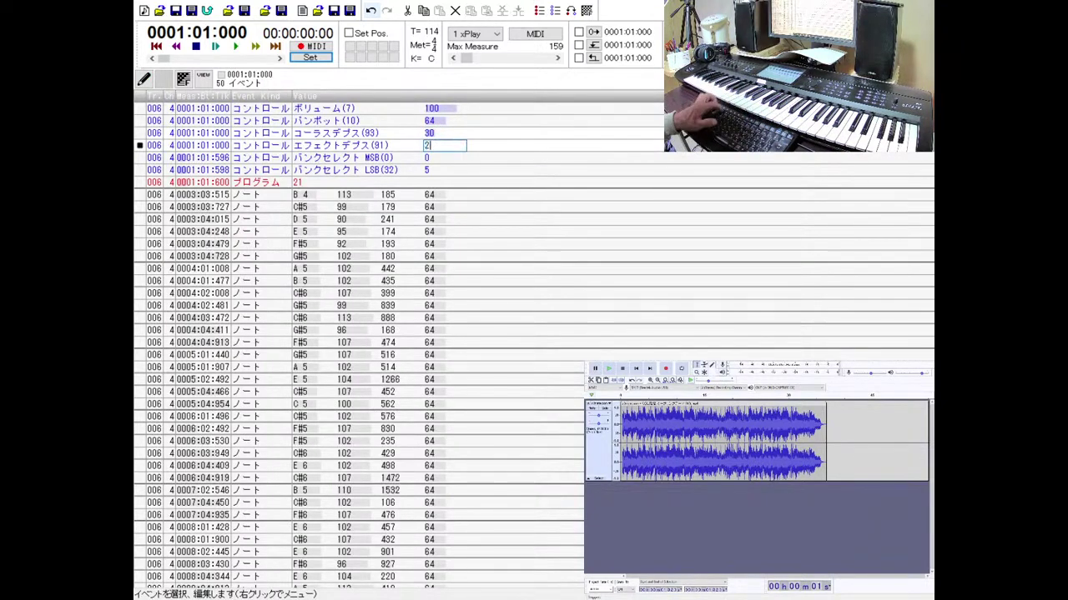
{"action": "type", "text": "0"}
{"action": "key", "text": "Return"}
Play the song to listen to the Syn track's new chorus and effect settings, and stop playback.
{"action": "left_click", "coordinate": [216, 48]}
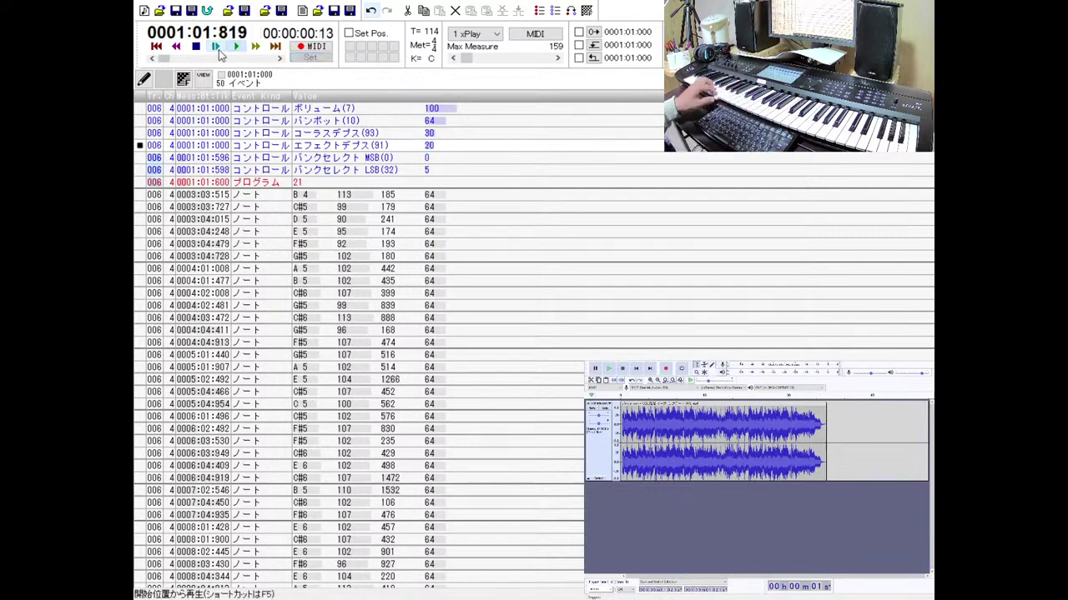
{"action": "left_click", "coordinate": [199, 48]}
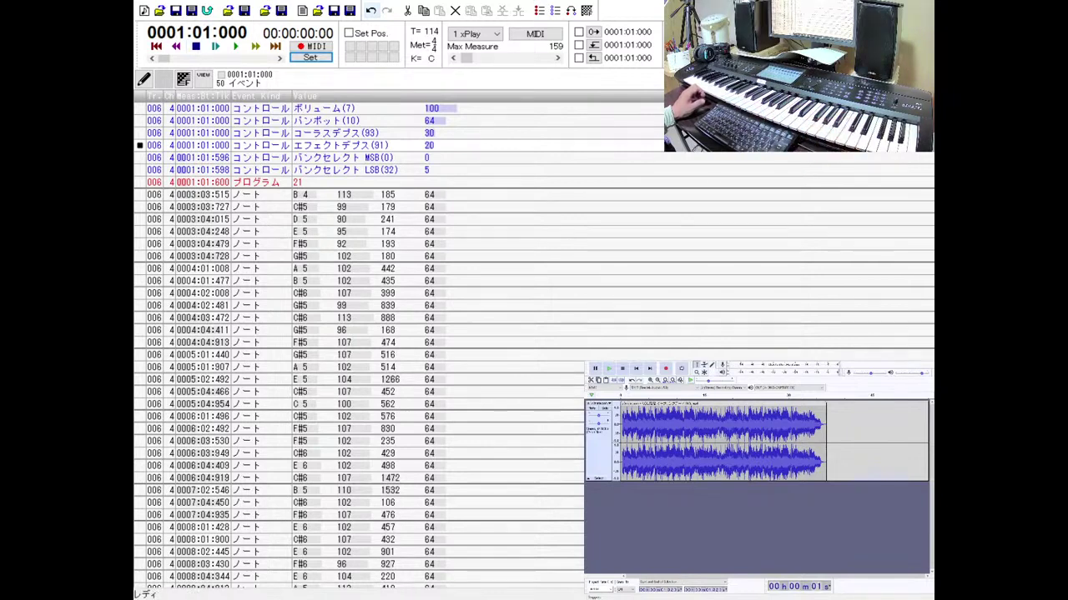
{"action": "key", "text": "Escape"}
{"action": "left_click", "coordinate": [236, 46]}
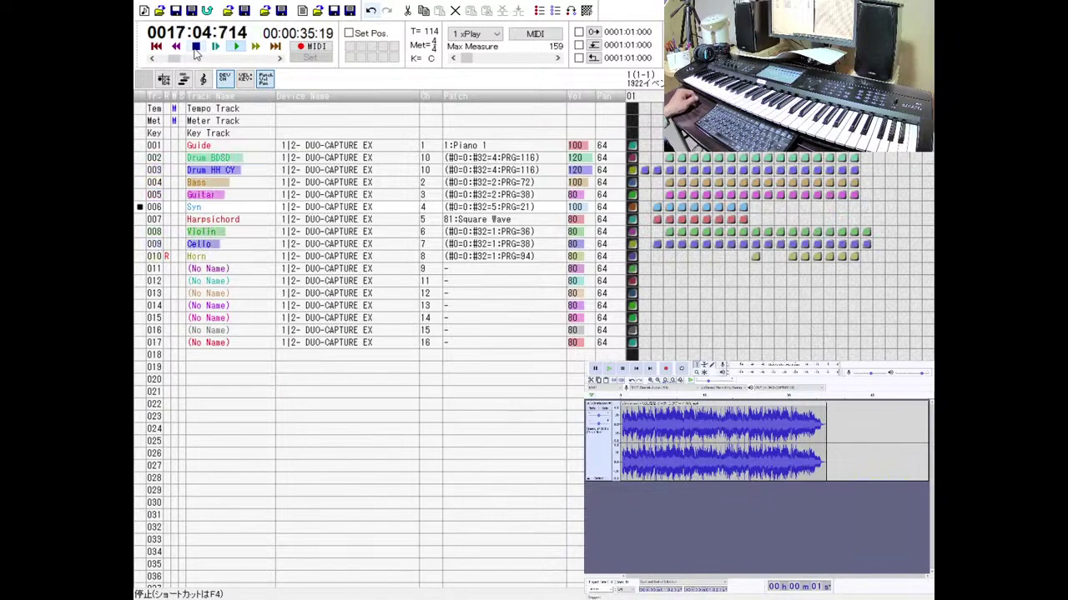
{"action": "left_click", "coordinate": [195, 47]}
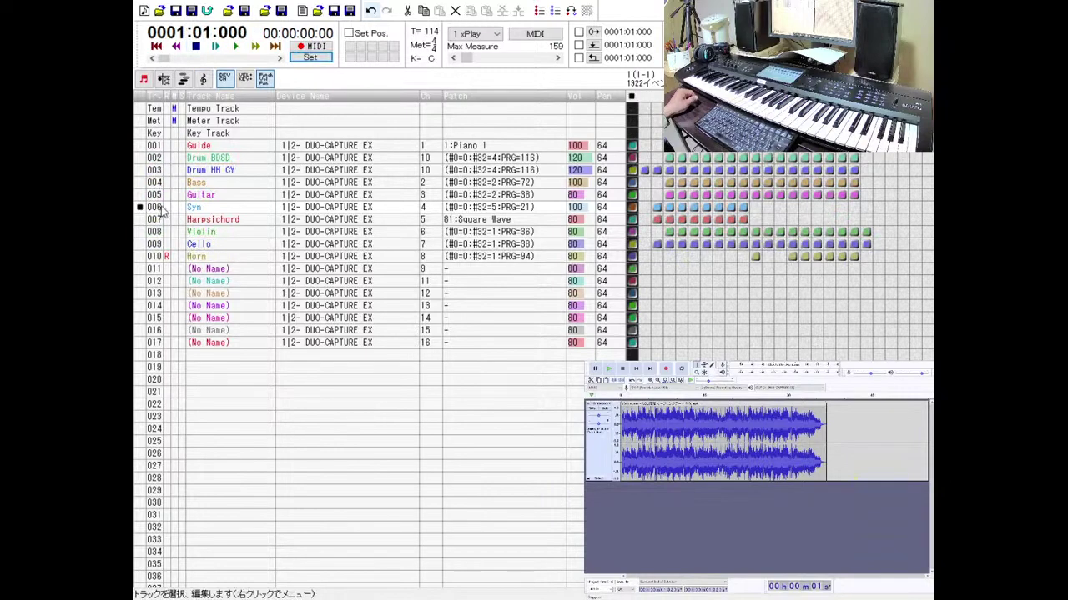
Set the volume (7) event at the start of the Syn track to 120 and return to the track list.
{"action": "double_click", "coordinate": [161, 210]}
{"action": "left_click", "coordinate": [432, 108]}
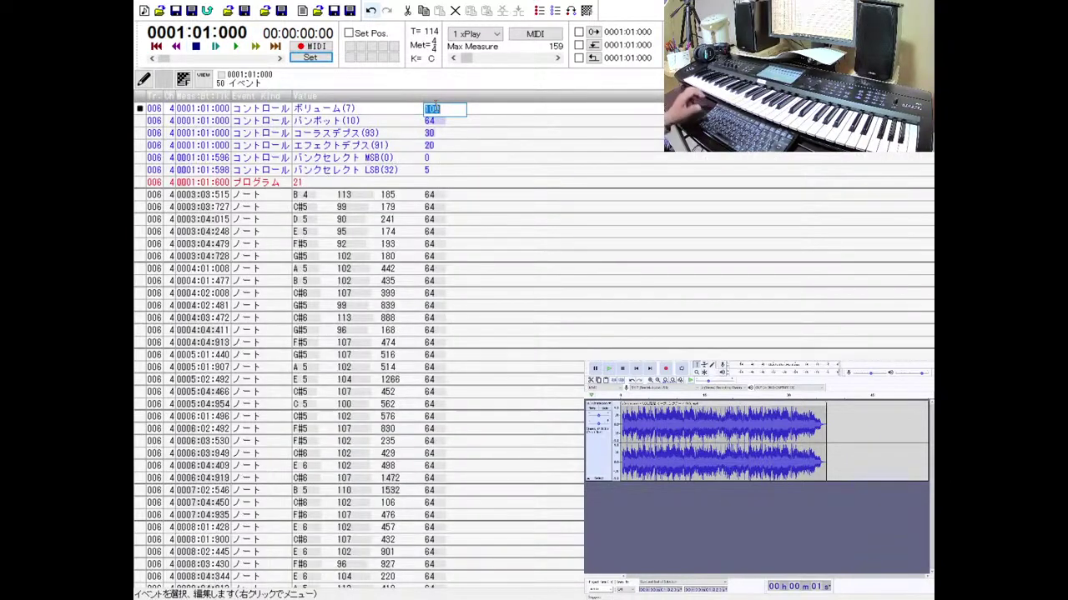
{"action": "type", "text": "120"}
{"action": "key", "text": "Return"}
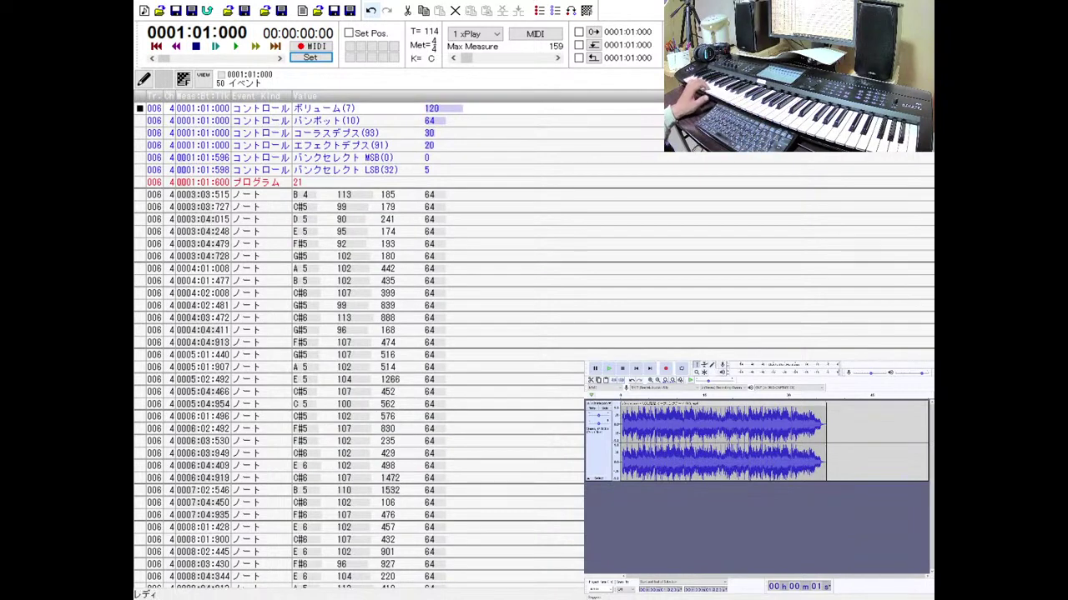
{"action": "key", "text": "Escape"}
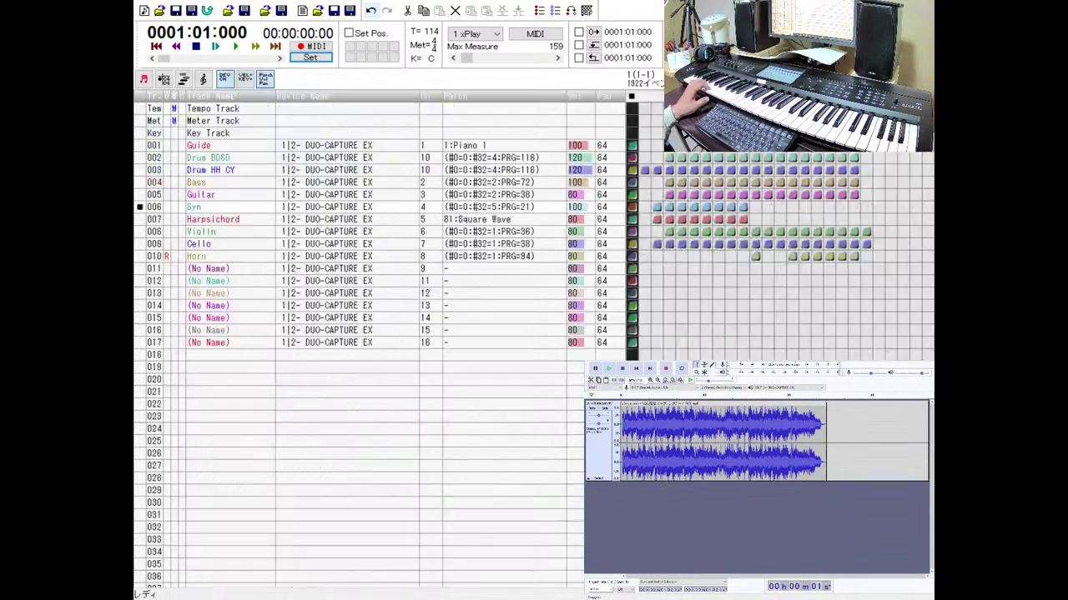
Set the Harpsichord track's volume (7) event to 60 and play the song to check the balance.
{"action": "left_click", "coordinate": [155, 222]}
{"action": "double_click", "coordinate": [167, 222]}
{"action": "left_click", "coordinate": [434, 109]}
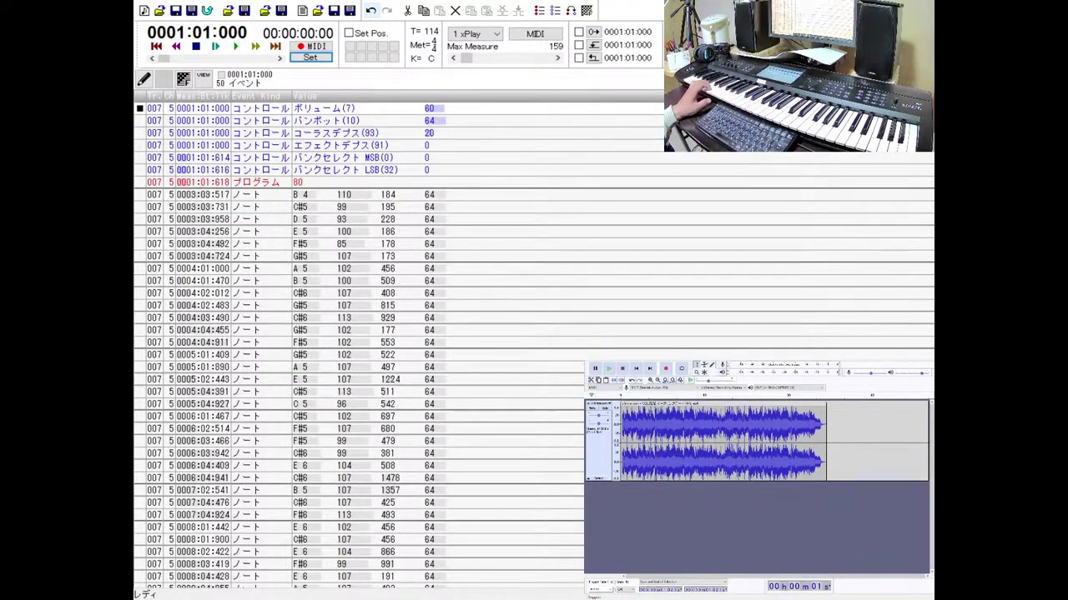
{"action": "key", "text": "Escape"}
{"action": "left_click", "coordinate": [216, 46]}
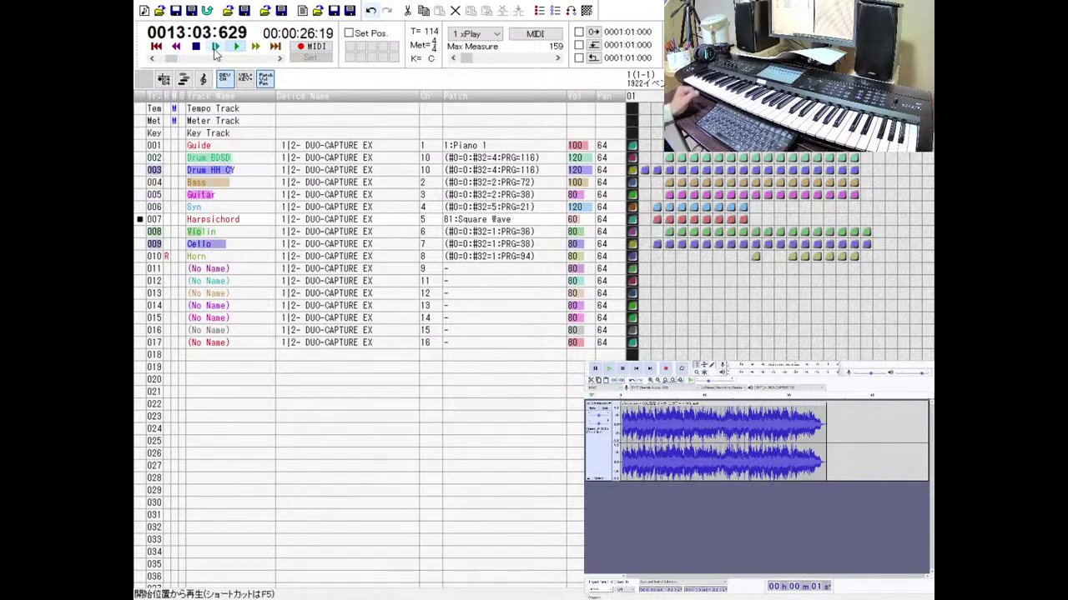
{"action": "left_click", "coordinate": [198, 48]}
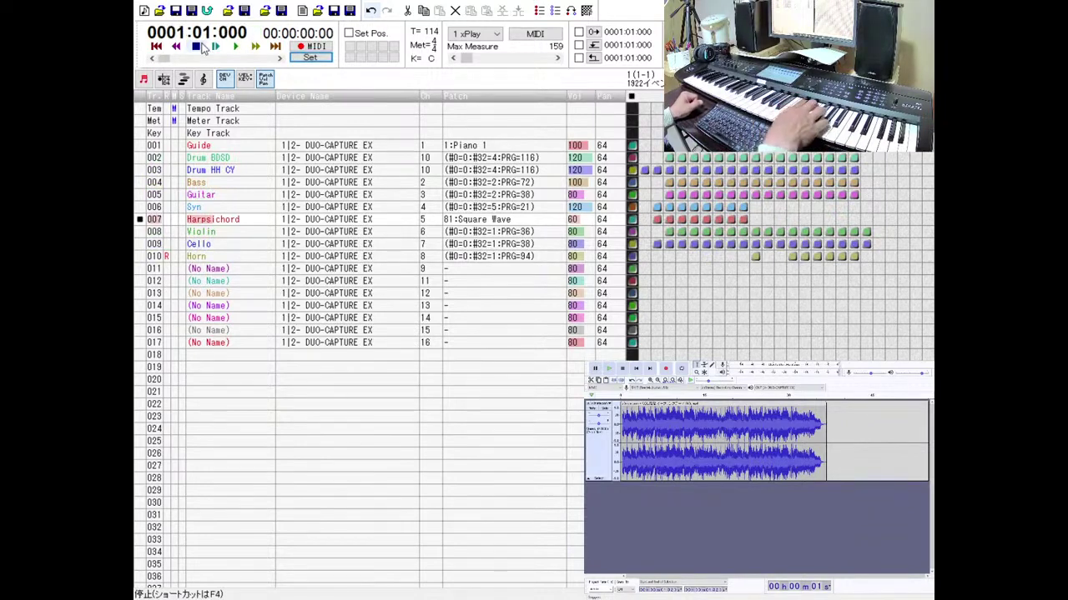
Delete all the Syn track's melody notes in the piano roll, leaving its opening controller settings in place.
{"action": "left_click", "coordinate": [152, 208]}
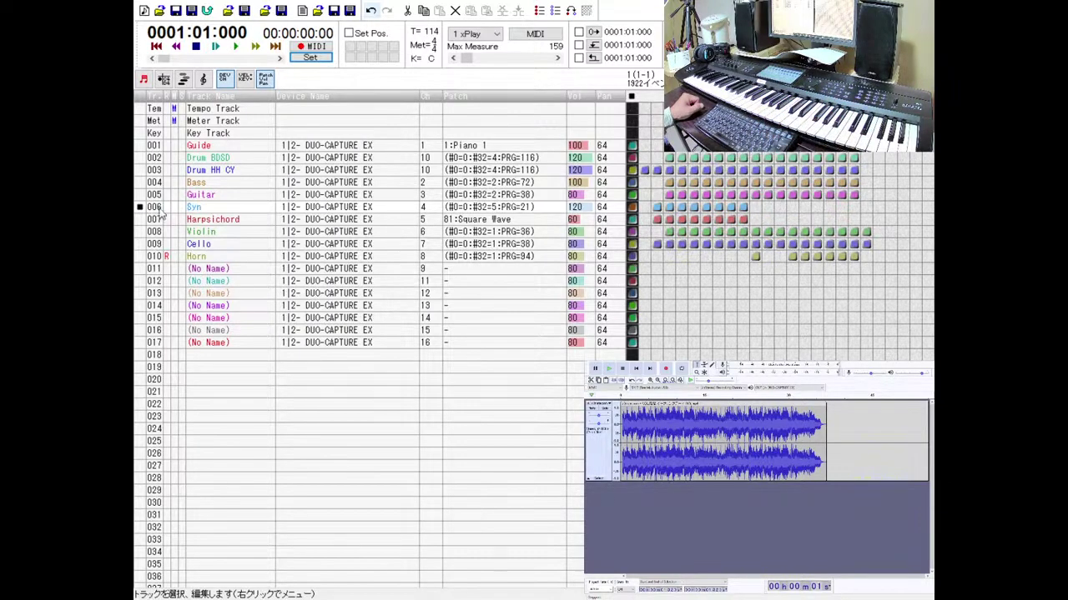
{"action": "double_click", "coordinate": [160, 211]}
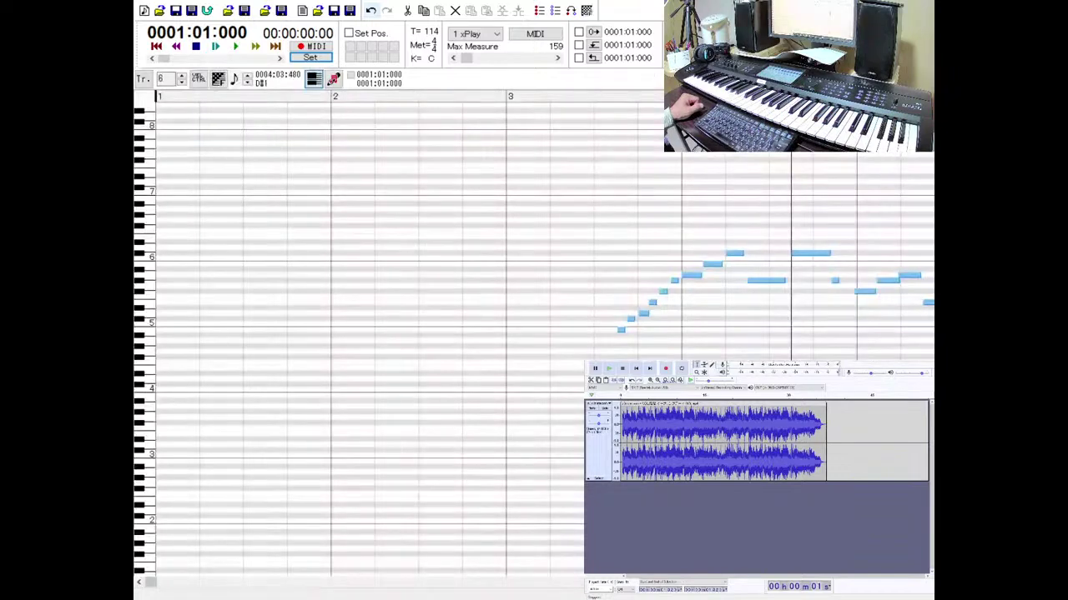
{"action": "scroll", "coordinate": [402, 284], "scroll_direction": "right", "scroll_amount": 4}
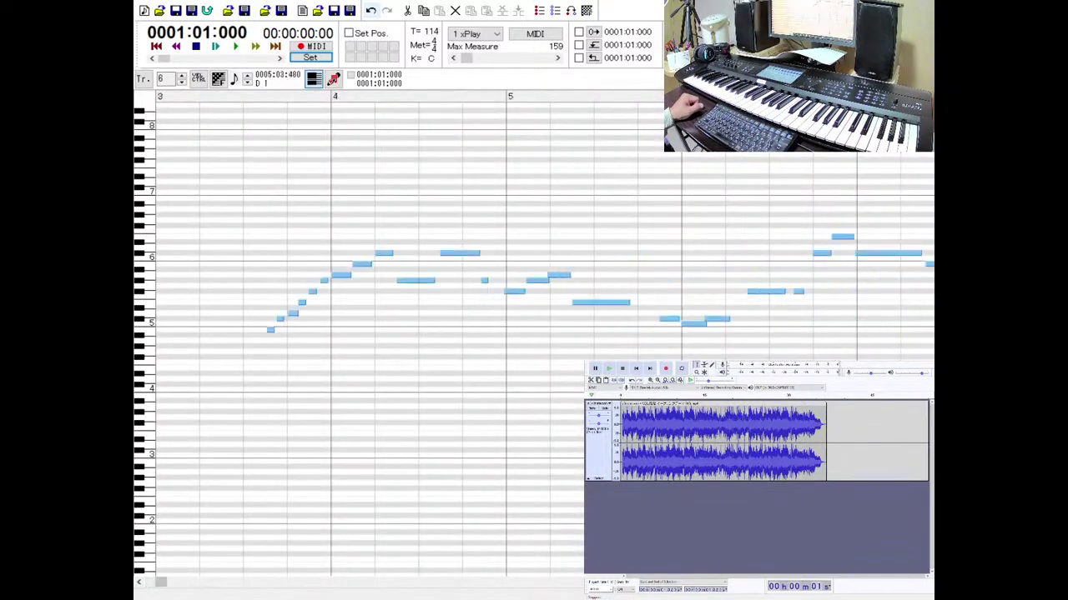
{"action": "left_click_drag", "start_coordinate": [243, 164], "coordinate": [933, 399]}
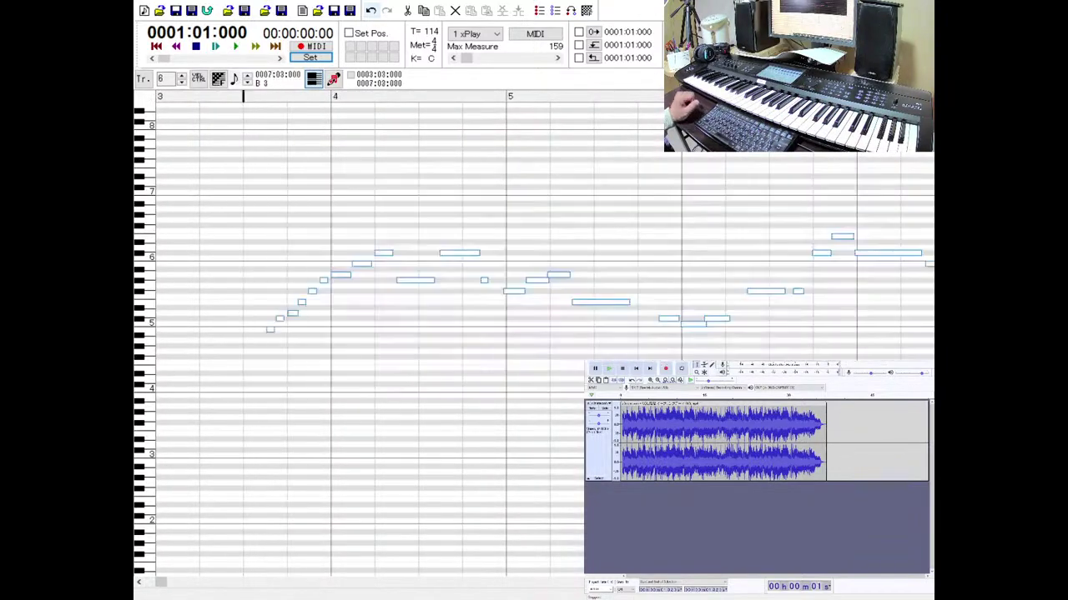
{"action": "key", "text": "Delete"}
{"action": "scroll", "coordinate": [400, 333], "scroll_direction": "right", "scroll_amount": 10}
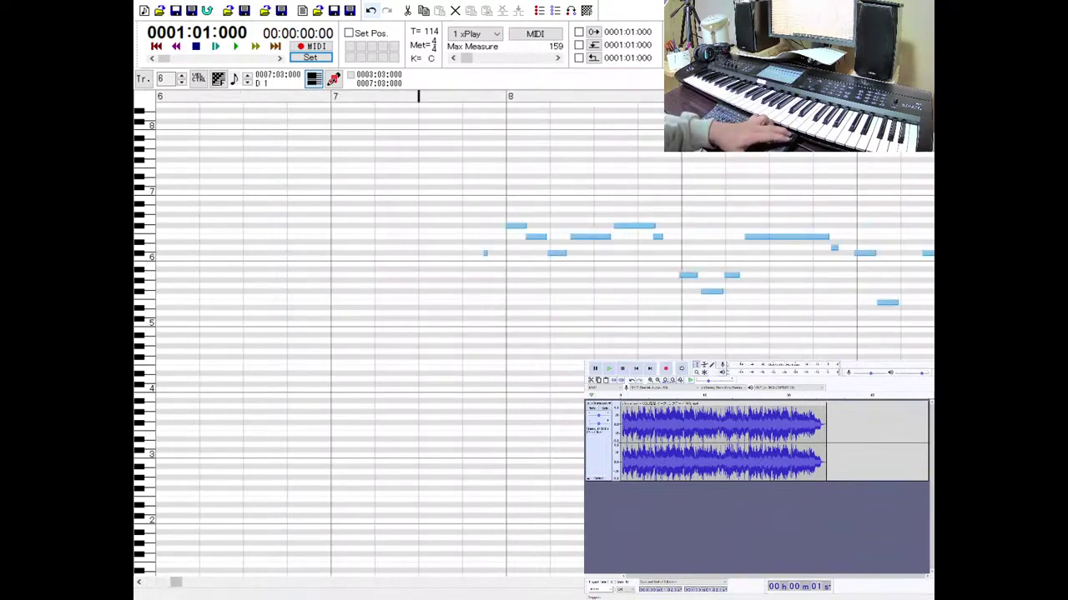
{"action": "left_click_drag", "start_coordinate": [289, 167], "coordinate": [634, 302]}
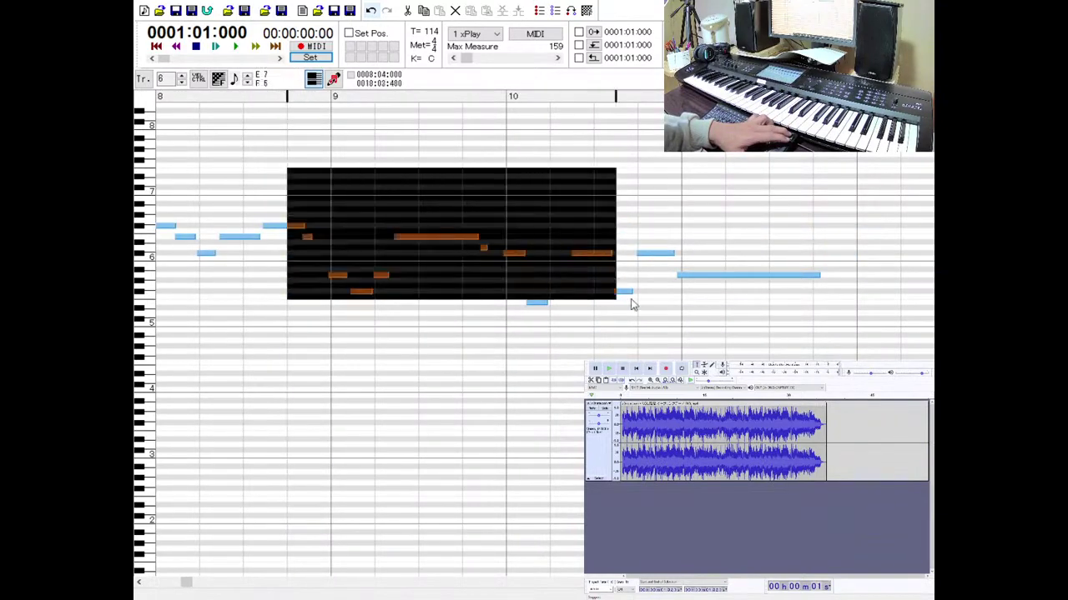
{"action": "key", "text": "Delete"}
{"action": "mouse_move", "coordinate": [186, 582]}
{"action": "left_mouse_down"}
{"action": "mouse_move", "coordinate": [165, 582]}
{"action": "mouse_move", "coordinate": [176, 583]}
{"action": "left_mouse_up"}
{"action": "left_click_drag", "start_coordinate": [349, 134], "coordinate": [657, 285]}
{"action": "key", "text": "Delete"}
{"action": "key", "text": "Escape"}
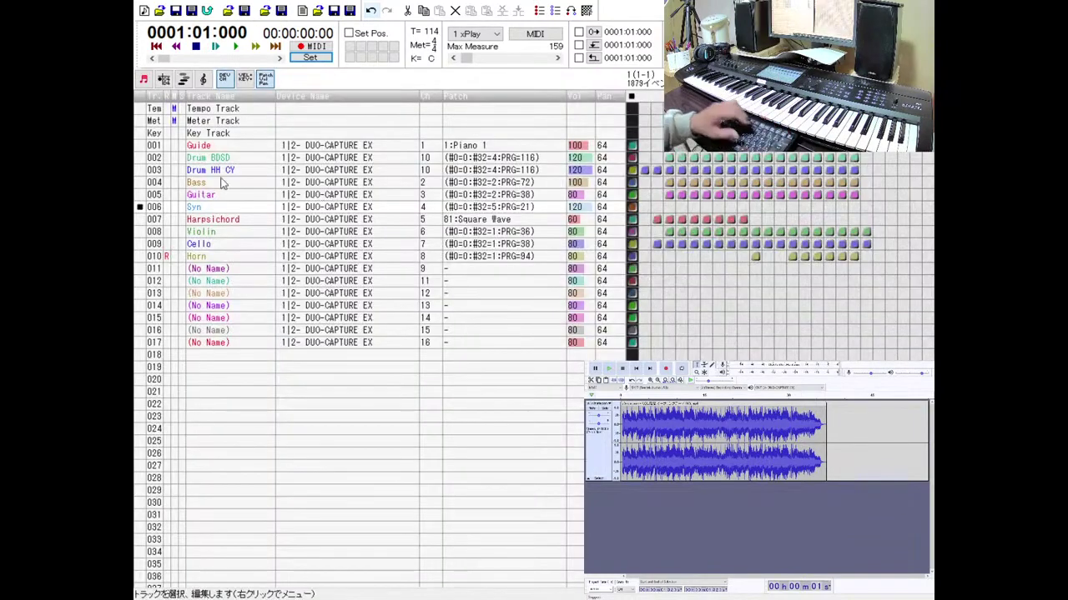
Arm the Syn track for recording from measure 3 and try out the opening phrase.
{"action": "left_click", "coordinate": [243, 47]}
{"action": "left_click", "coordinate": [244, 48]}
{"action": "left_click", "coordinate": [298, 47]}
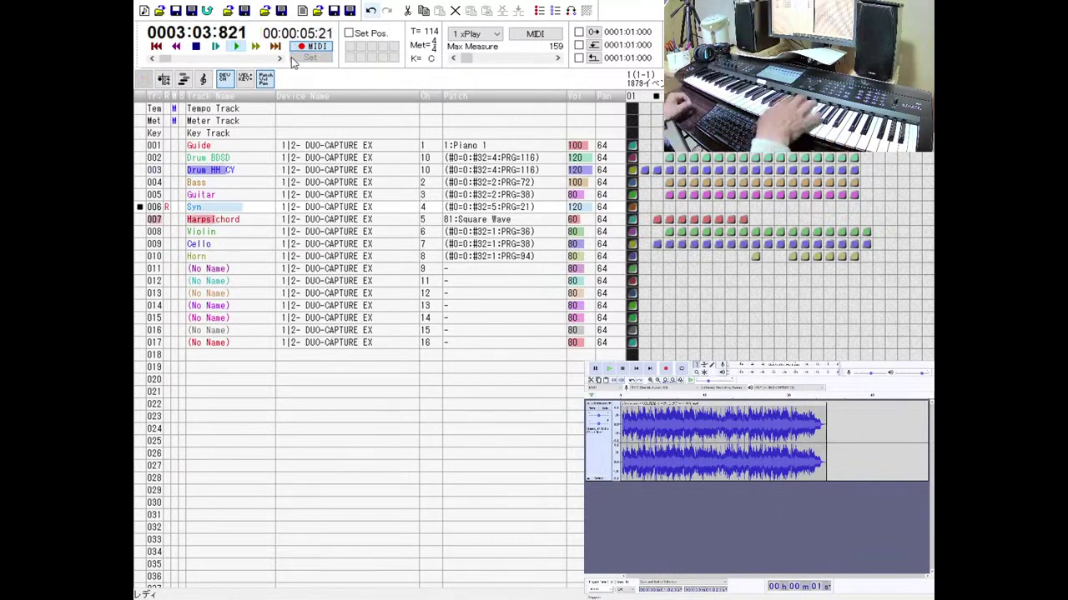
{"action": "left_click", "coordinate": [200, 47]}
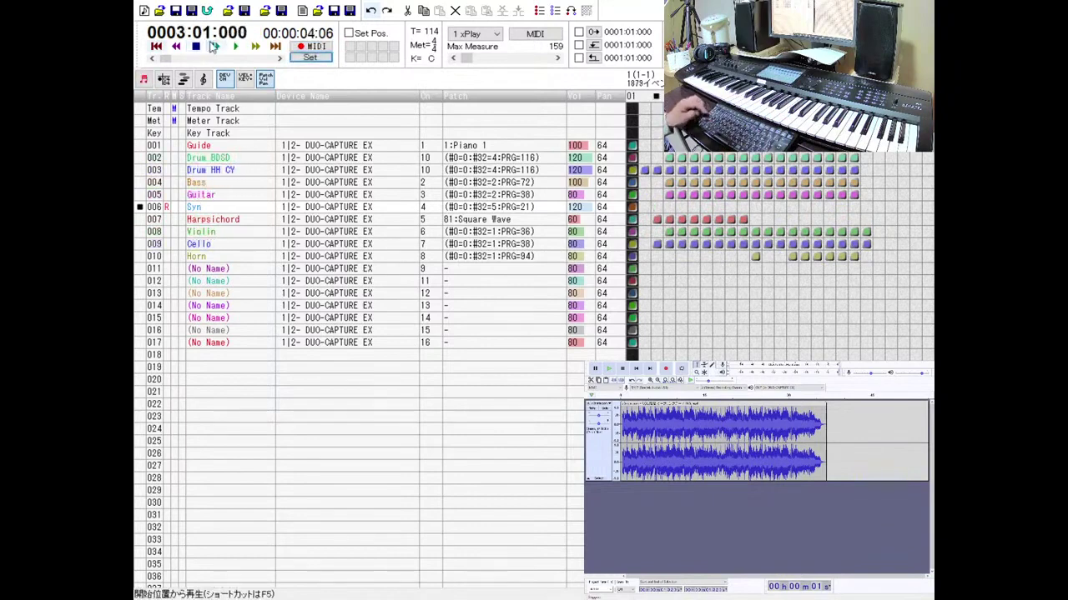
{"action": "left_click", "coordinate": [213, 47]}
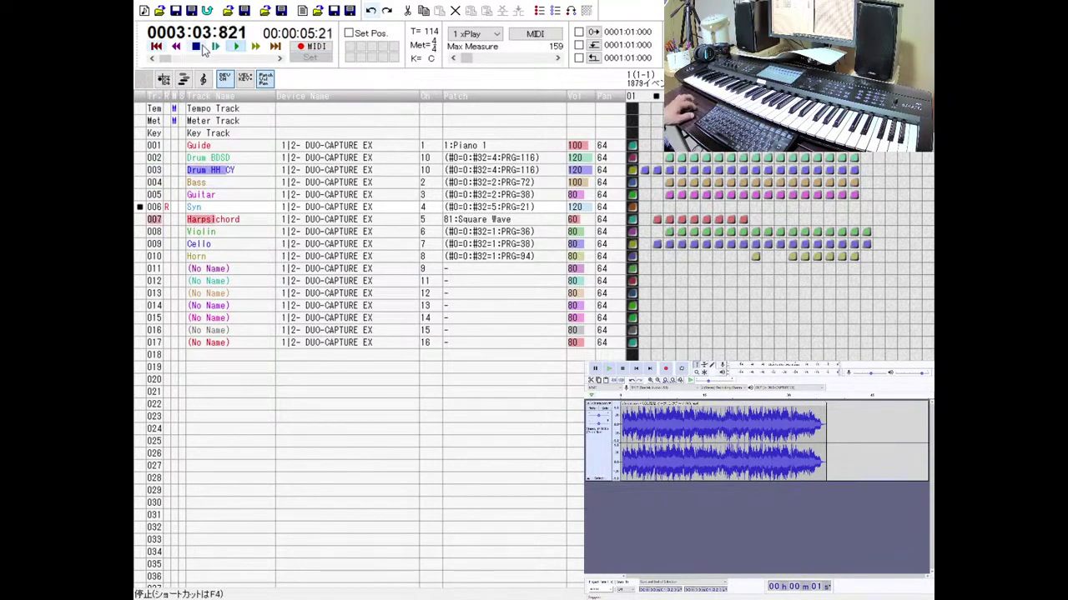
{"action": "left_click", "coordinate": [198, 47]}
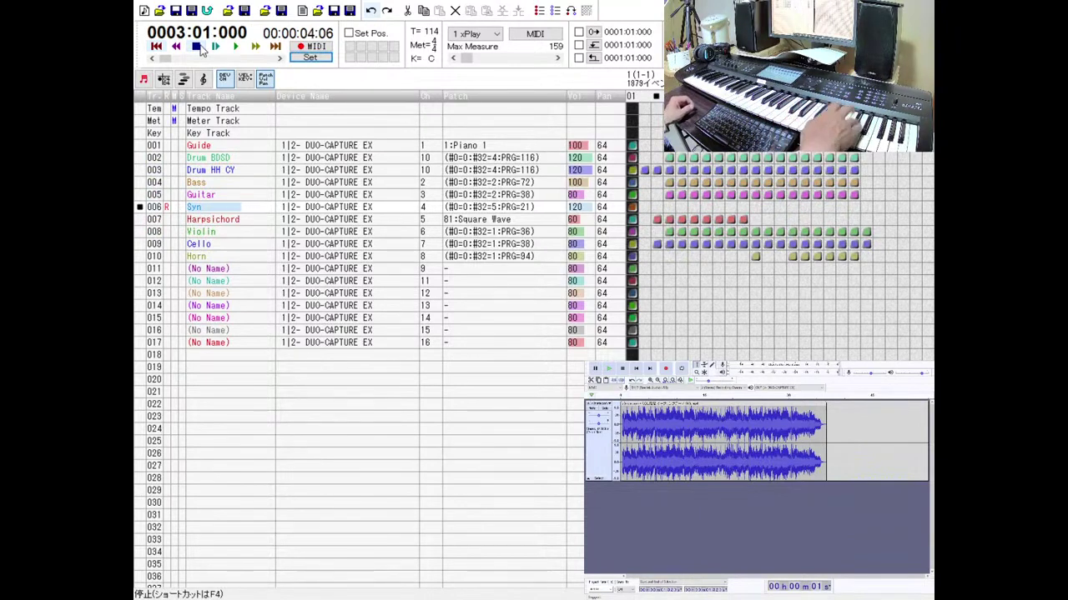
Try to re-record the Syn melody from measure 3.
{"action": "left_click", "coordinate": [312, 48]}
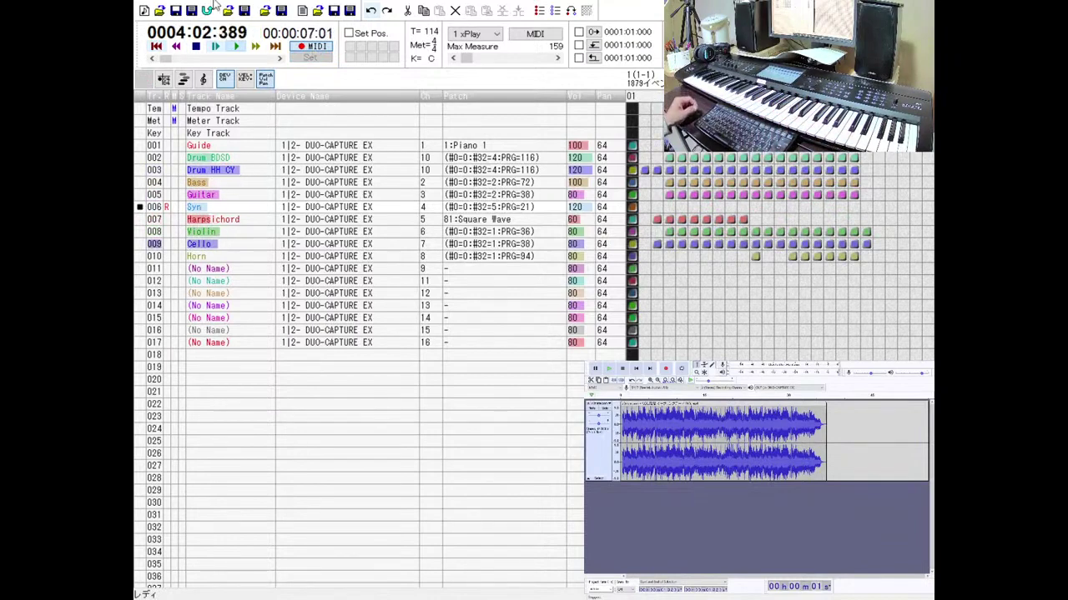
{"action": "left_click", "coordinate": [306, 48]}
{"action": "left_click", "coordinate": [305, 48]}
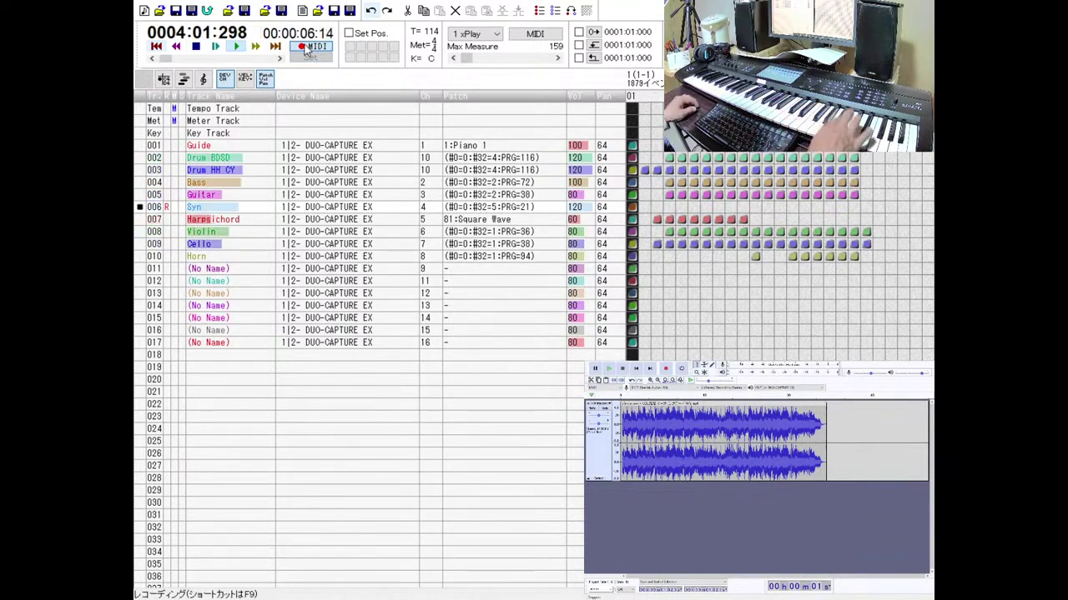
{"action": "left_click", "coordinate": [196, 46]}
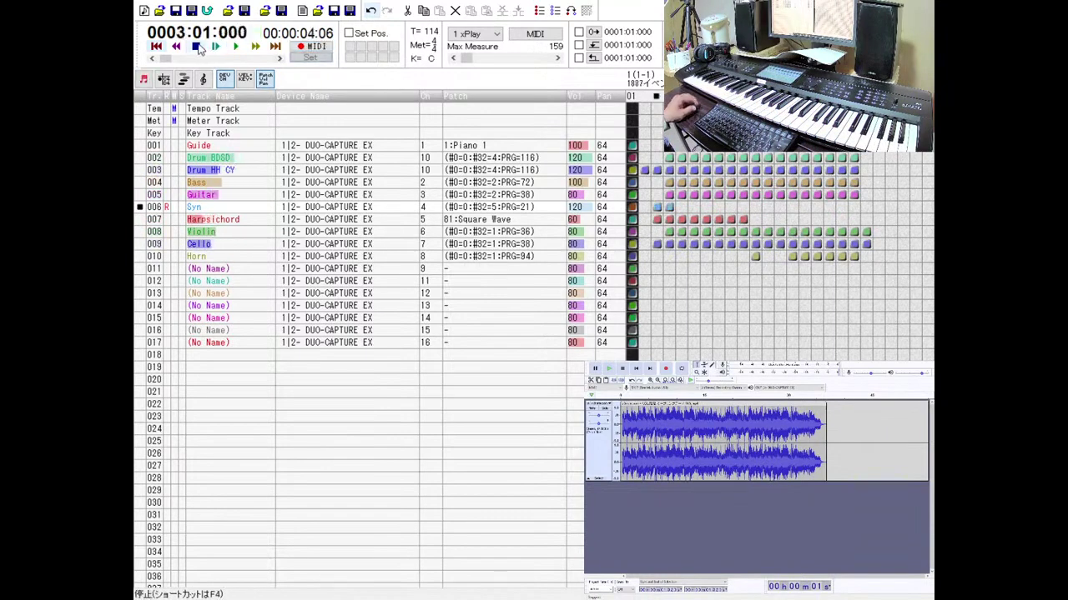
Record the complete Syn melody from measure 3 and play the take back to check it.
{"action": "left_click", "coordinate": [311, 48]}
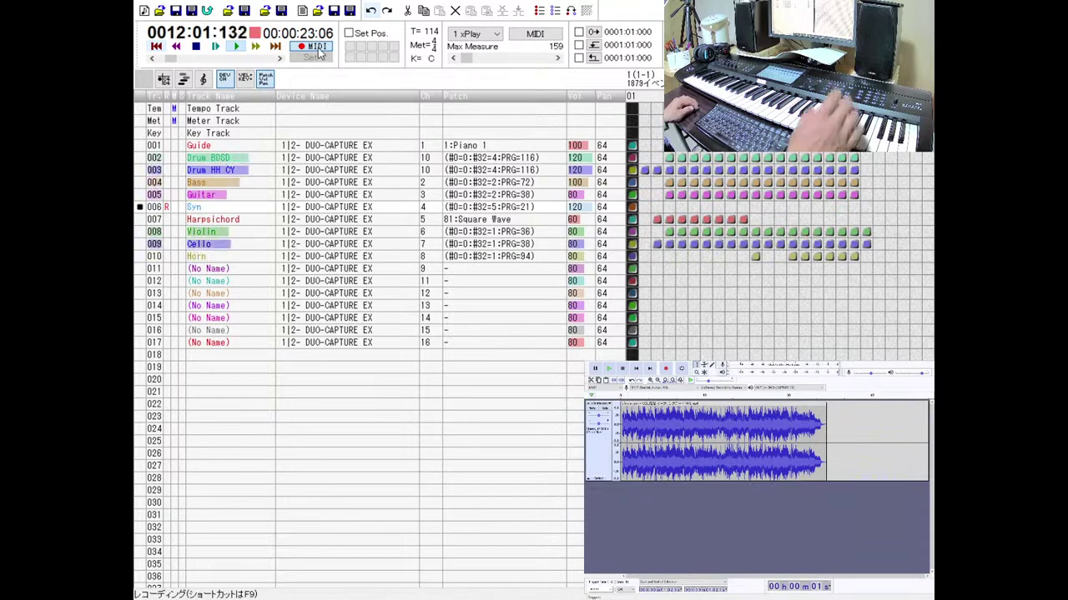
{"action": "left_click", "coordinate": [196, 47]}
{"action": "left_click", "coordinate": [222, 46]}
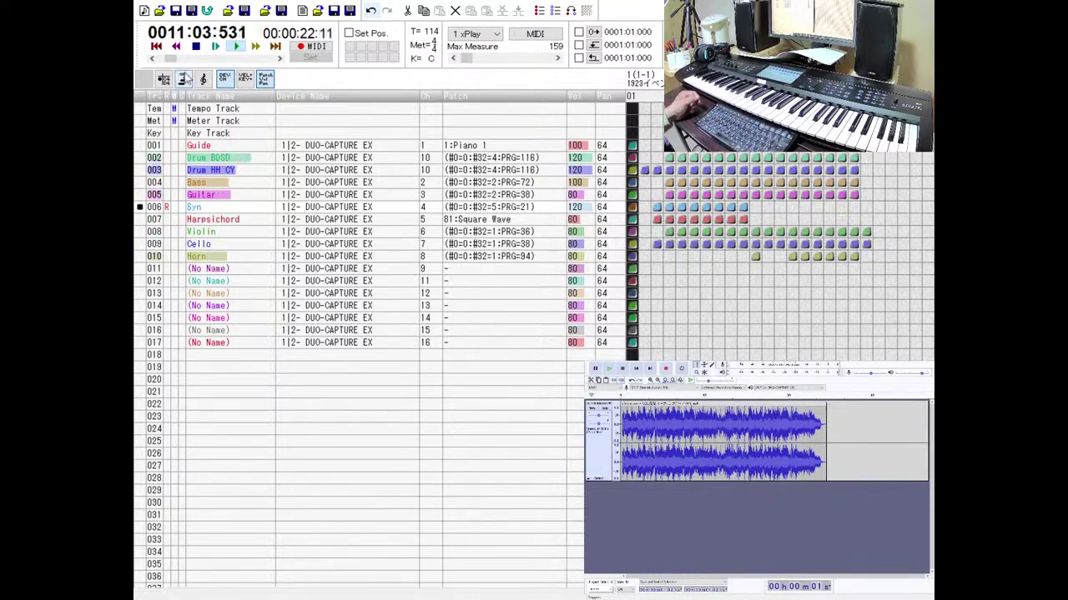
{"action": "left_click", "coordinate": [195, 47]}
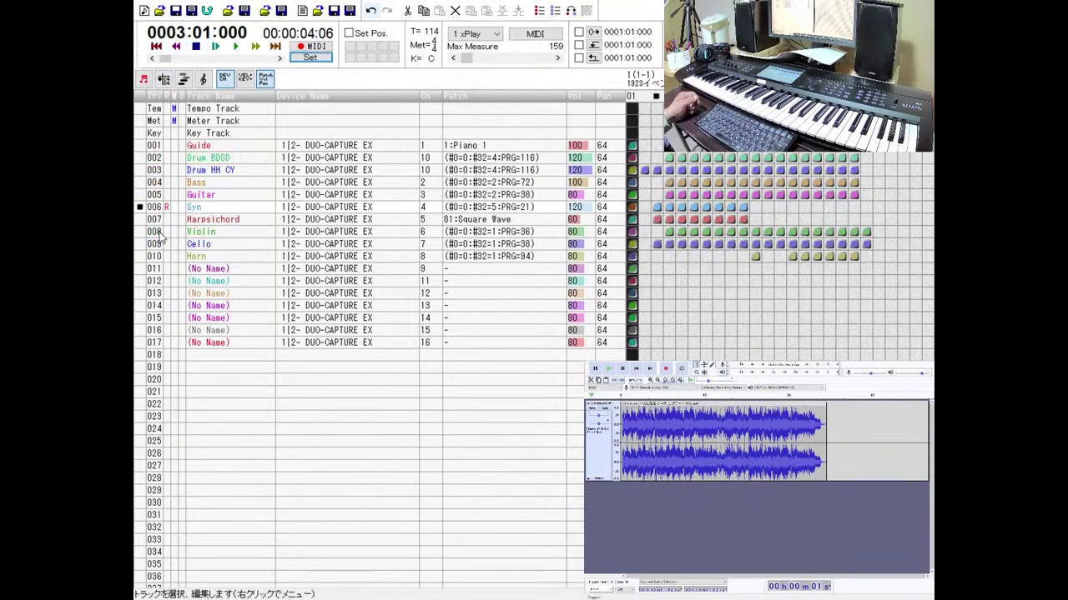
Delete all the Harpsichord track's notes in the piano roll and return to the track list.
{"action": "left_click", "coordinate": [155, 222]}
{"action": "double_click", "coordinate": [154, 224]}
{"action": "scroll", "coordinate": [334, 292], "scroll_direction": "down", "scroll_amount": 3}
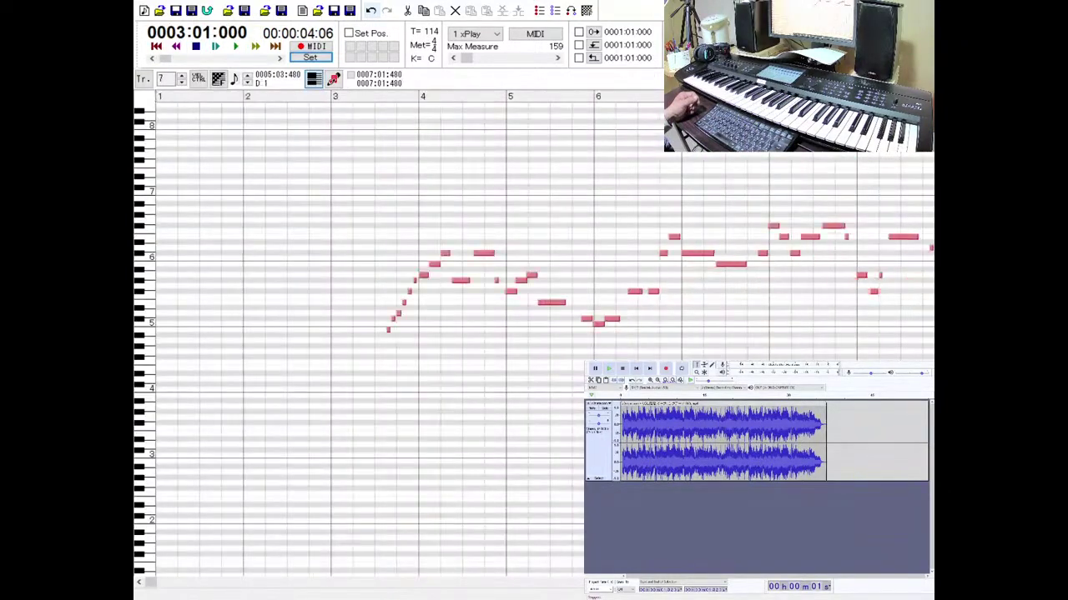
{"action": "left_click_drag", "start_coordinate": [191, 202], "coordinate": [484, 393]}
{"action": "key", "text": "Delete"}
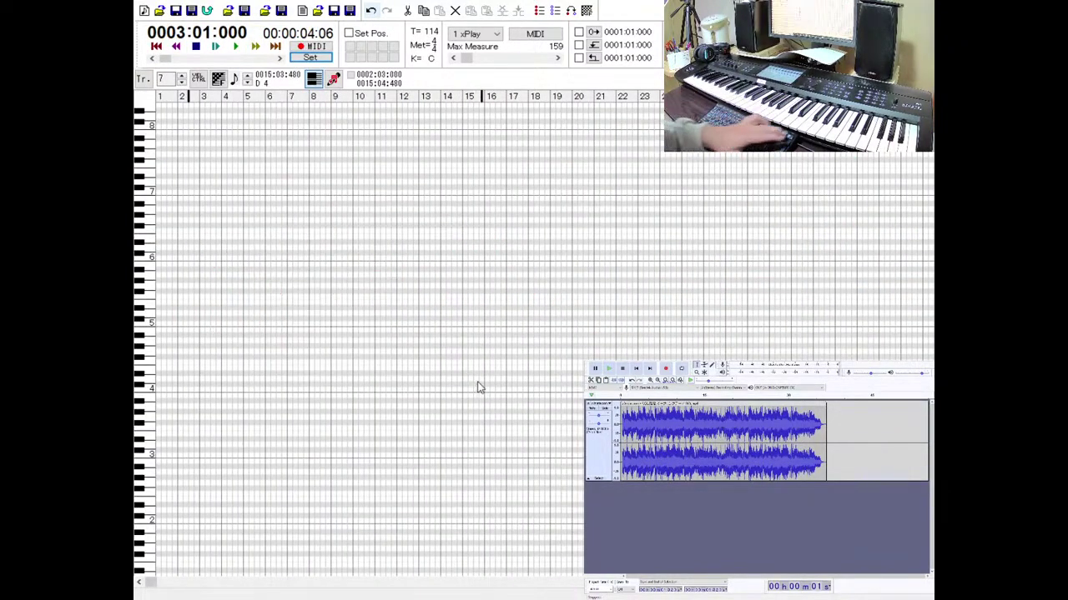
{"action": "key", "text": "Escape"}
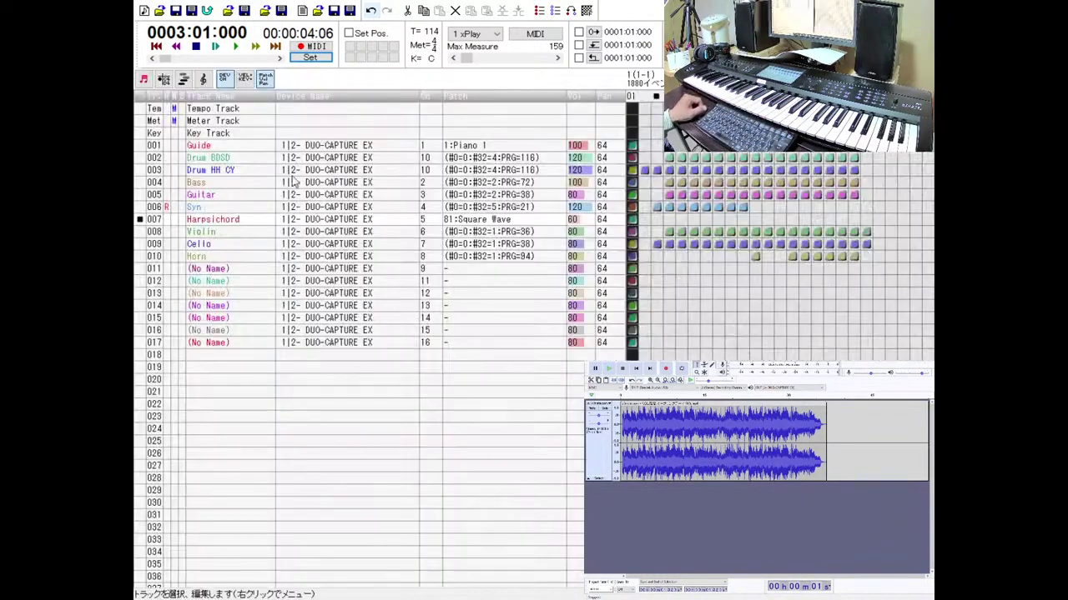
Arm the Harpsichord track, record its melody from measure 3, and stop the recording.
{"action": "left_click", "coordinate": [166, 220]}
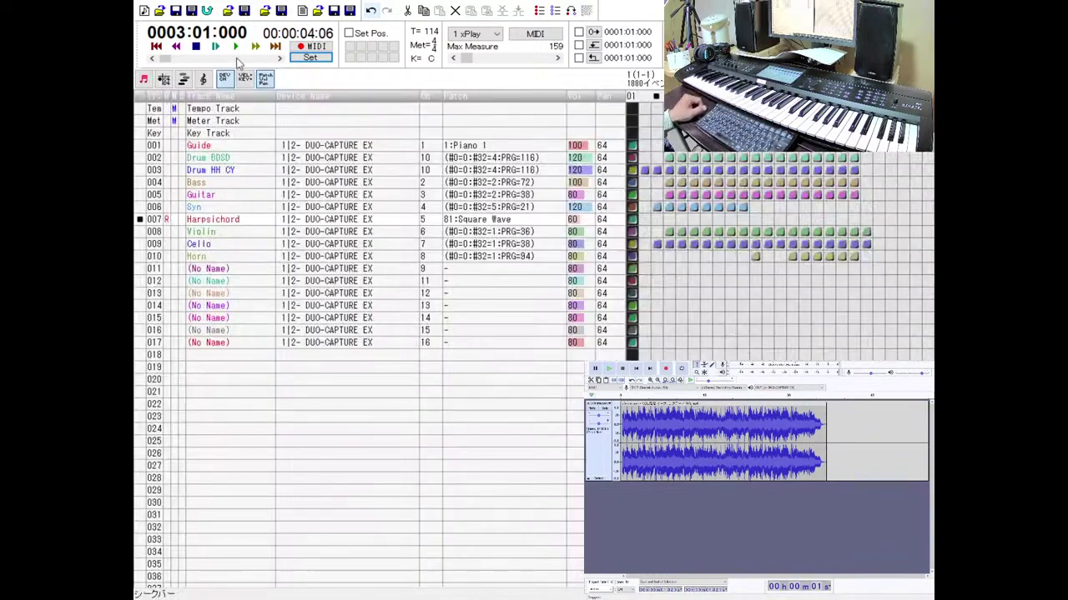
{"action": "left_click", "coordinate": [294, 49]}
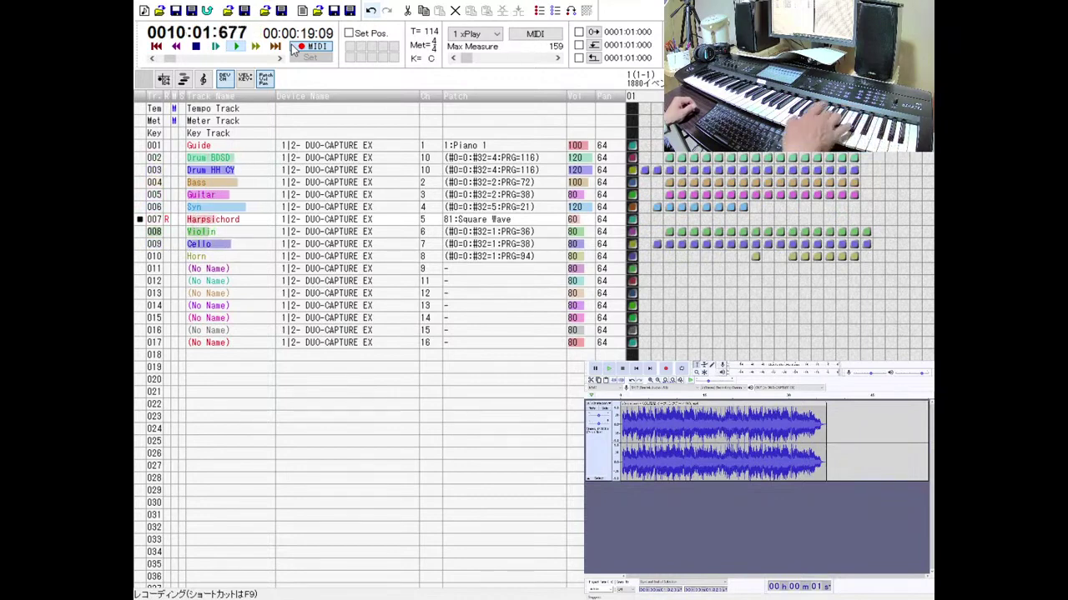
{"action": "left_click", "coordinate": [295, 48]}
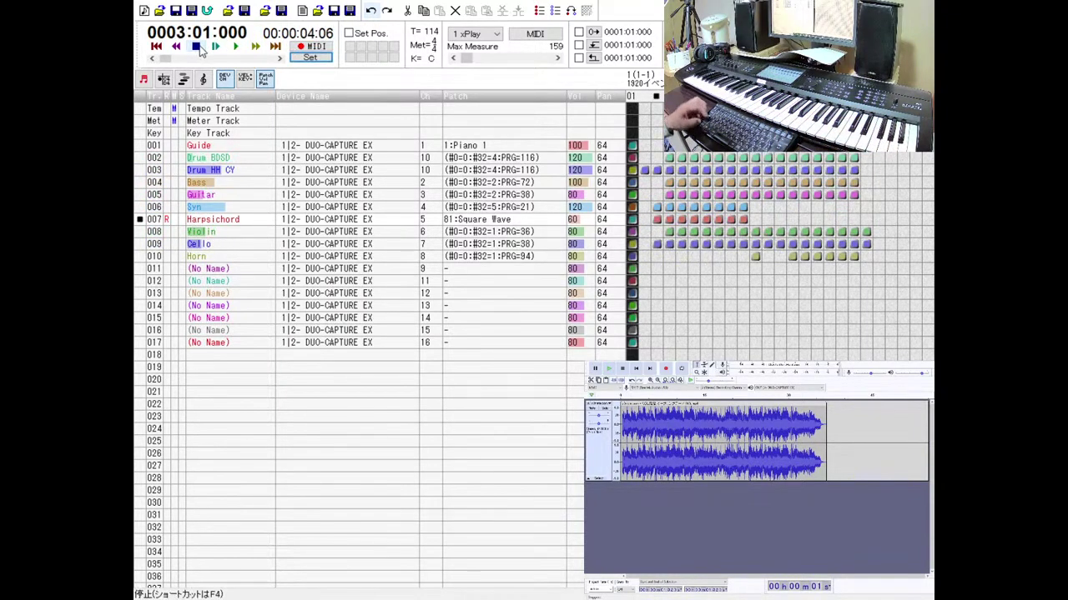
Set the Harpsichord track's volume to 90.
{"action": "double_click", "coordinate": [582, 220]}
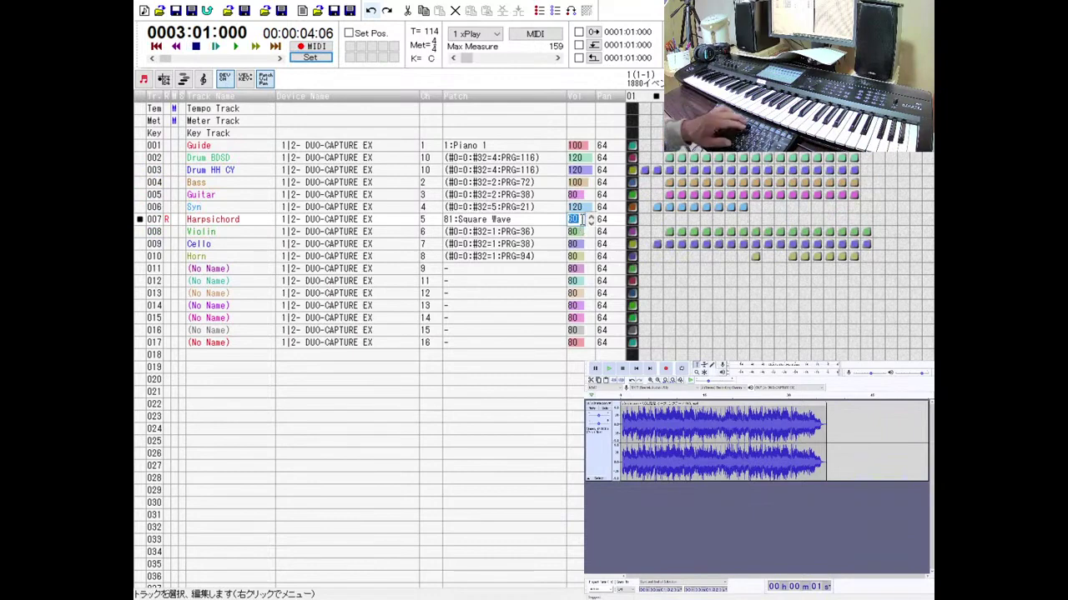
{"action": "type", "text": "90"}
{"action": "key", "text": "Return"}
Try to re-record the Harpsichord melody from measure 3.
{"action": "left_click", "coordinate": [315, 48]}
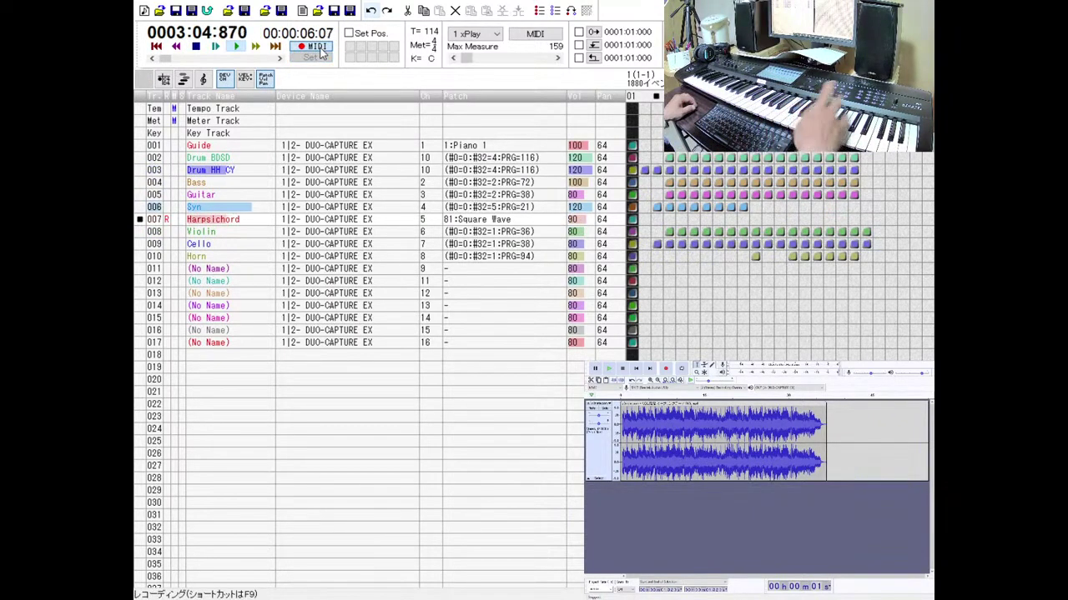
{"action": "key", "text": "space"}
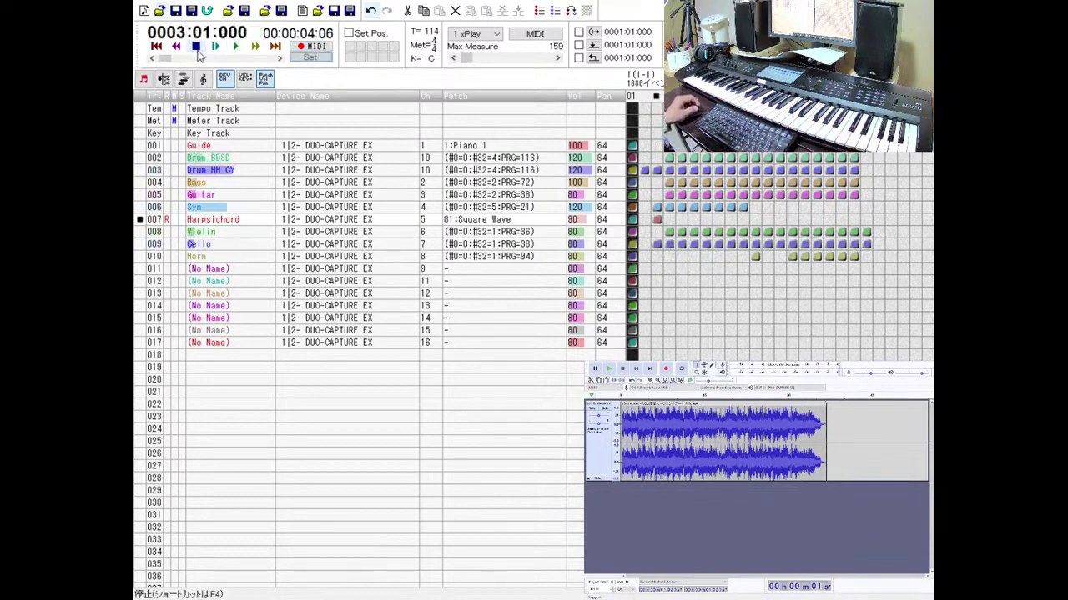
{"action": "left_click", "coordinate": [310, 48]}
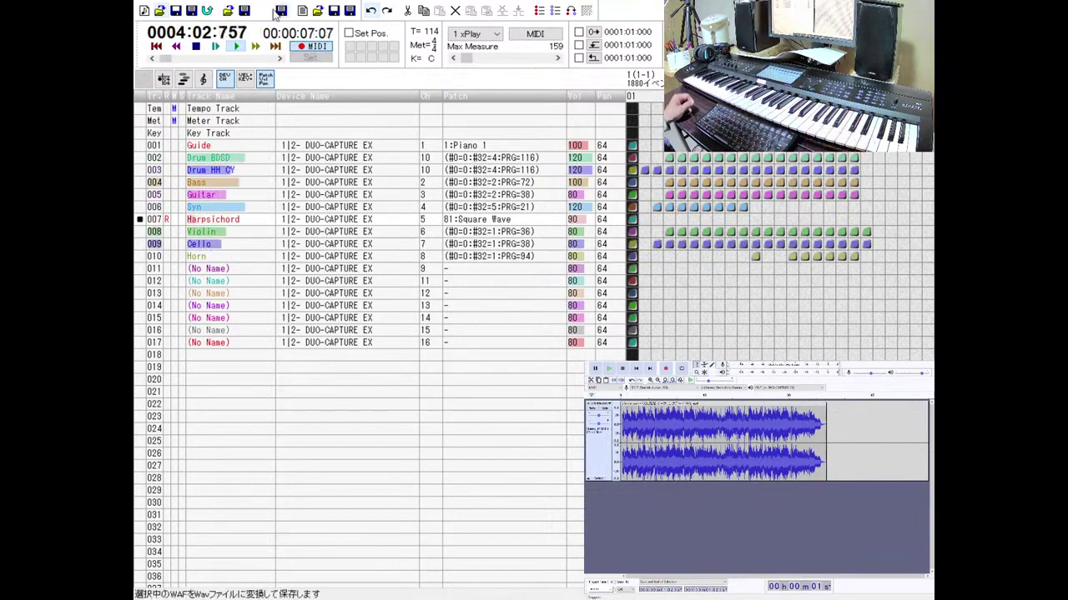
{"action": "left_click", "coordinate": [195, 46]}
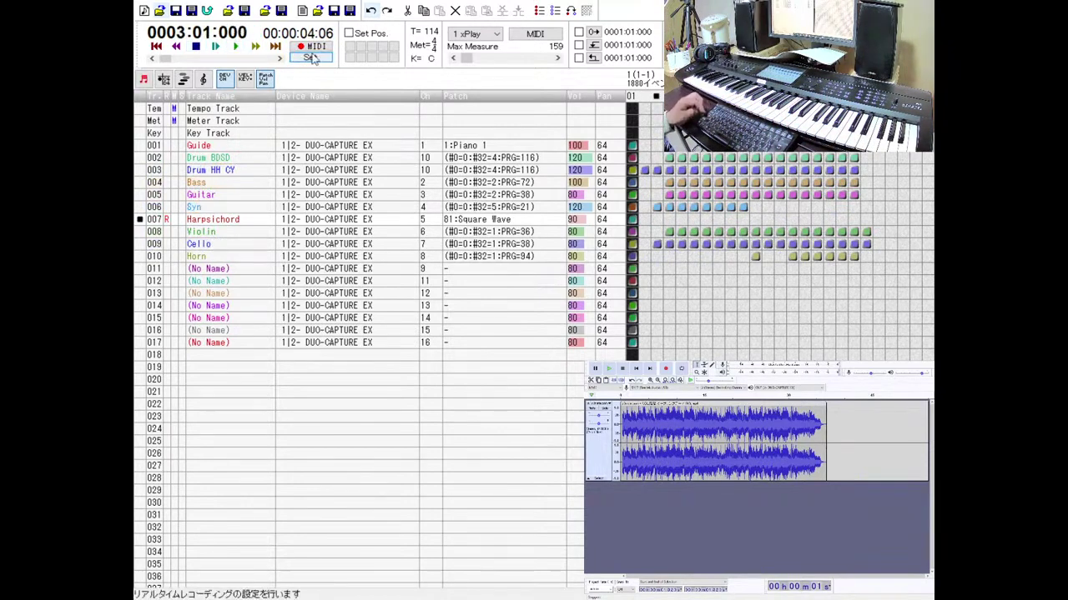
{"action": "left_click", "coordinate": [314, 50]}
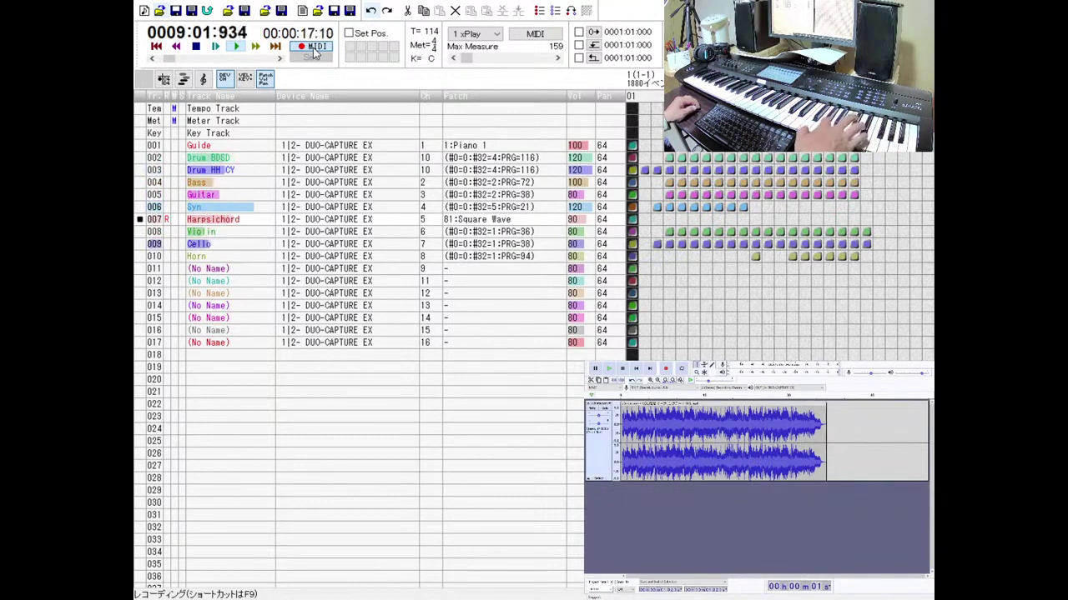
{"action": "left_click", "coordinate": [196, 46]}
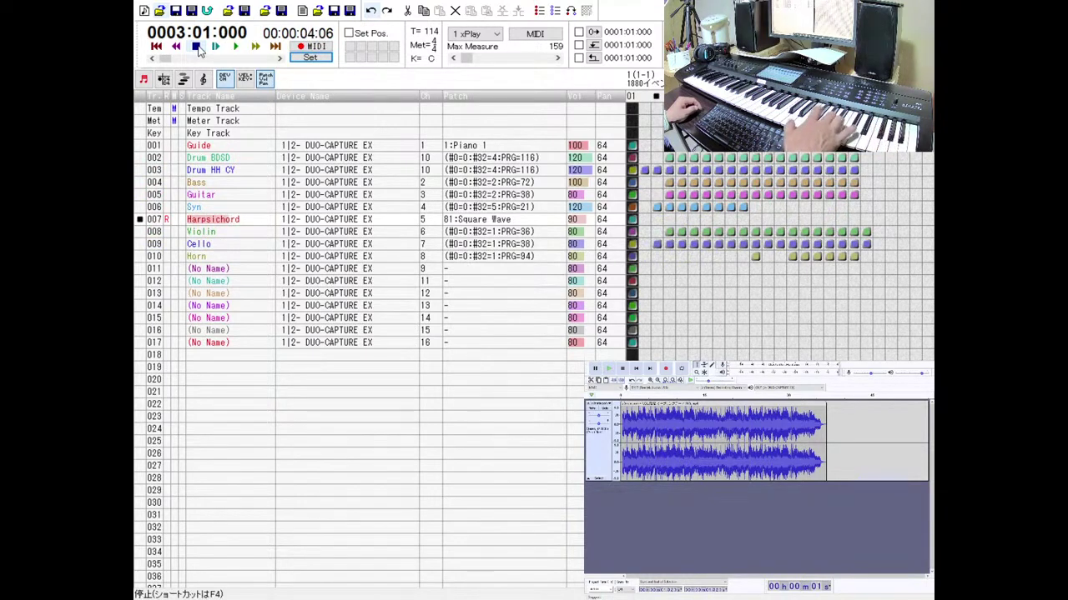
Record the complete Harpsichord melody from measure 3 and play the take back to check it.
{"action": "left_click", "coordinate": [302, 47]}
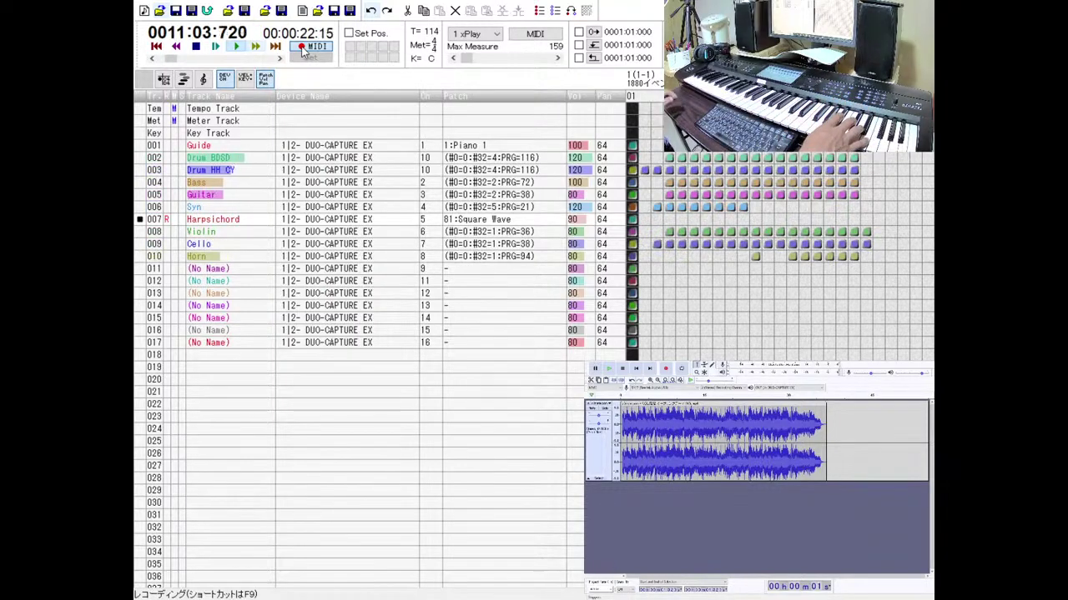
{"action": "left_click", "coordinate": [303, 49]}
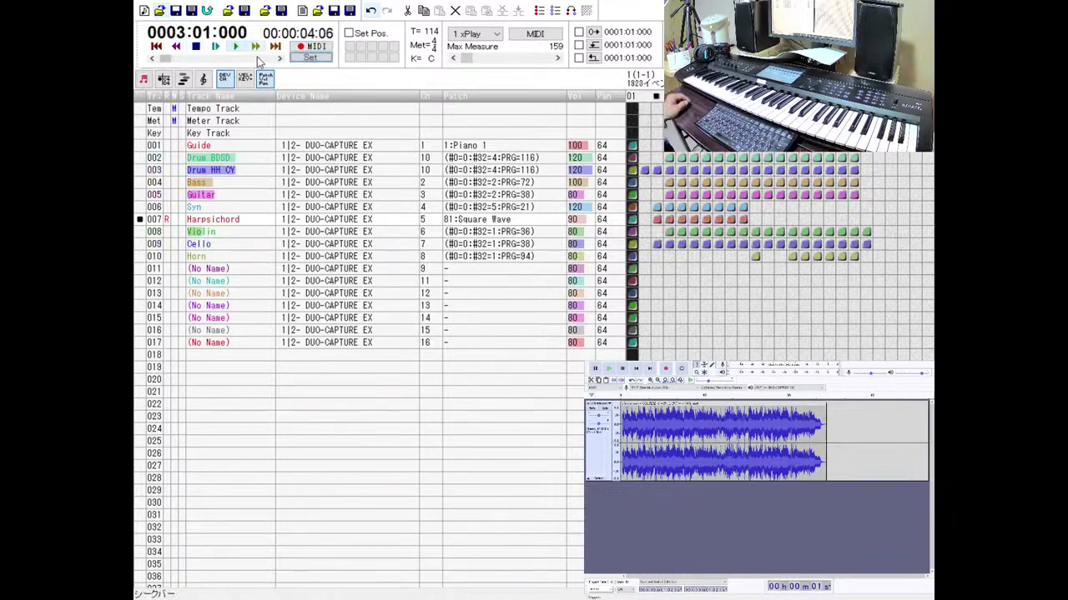
{"action": "left_click", "coordinate": [240, 46]}
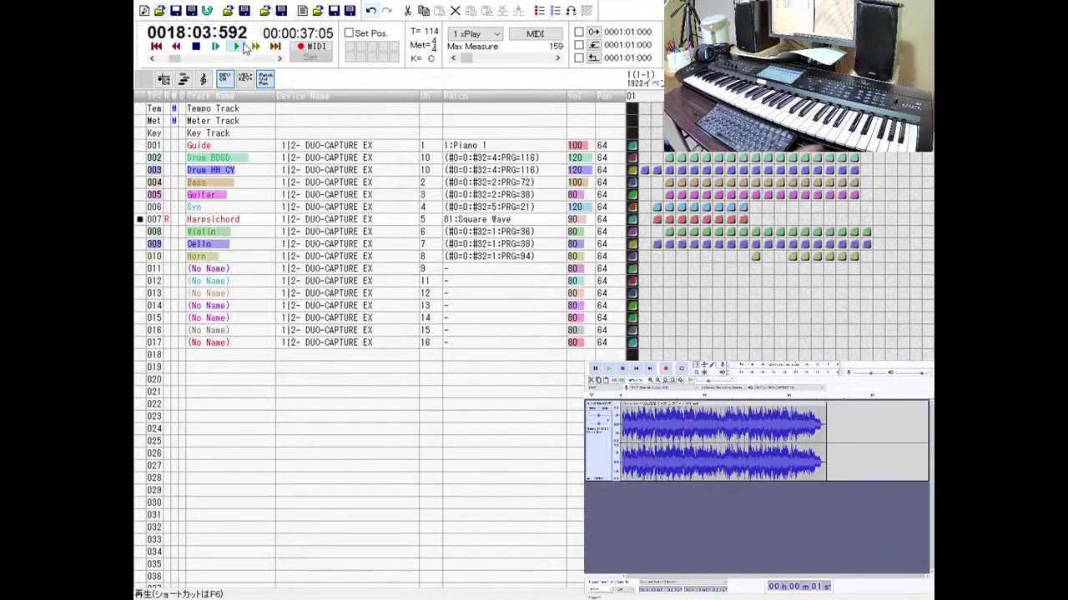
{"action": "left_click", "coordinate": [207, 48]}
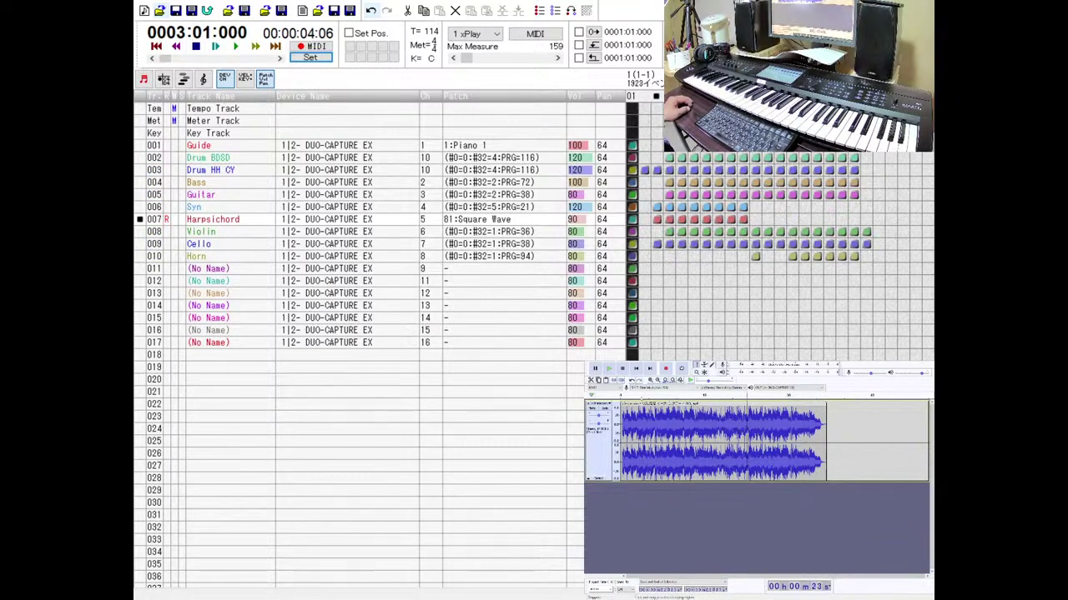
Switch to Audacity and listen to the reference audio from about 21 seconds.
{"action": "left_click", "coordinate": [608, 369]}
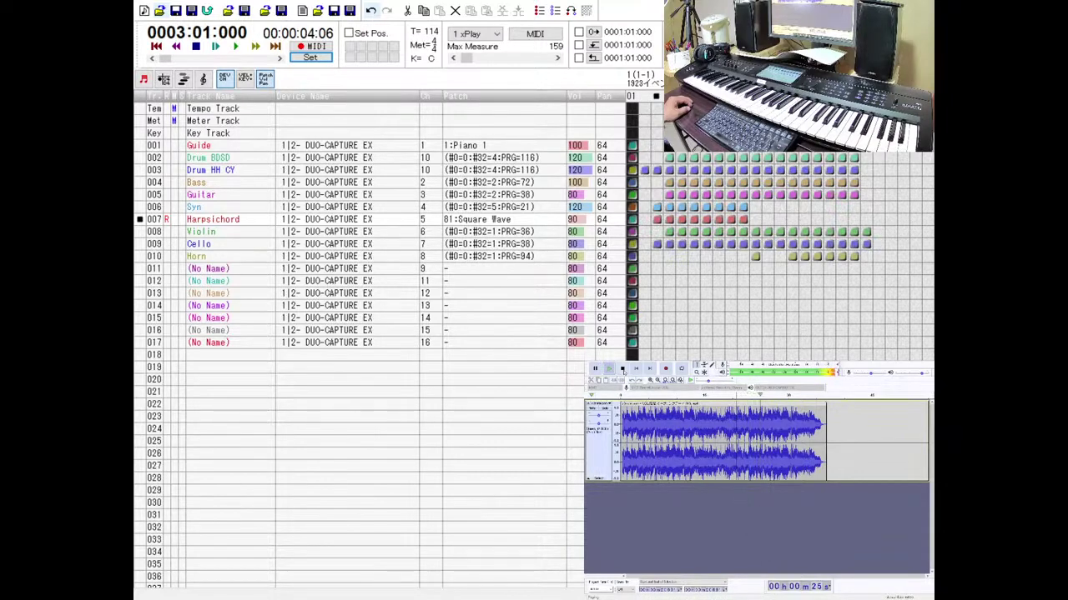
{"action": "left_click", "coordinate": [623, 369]}
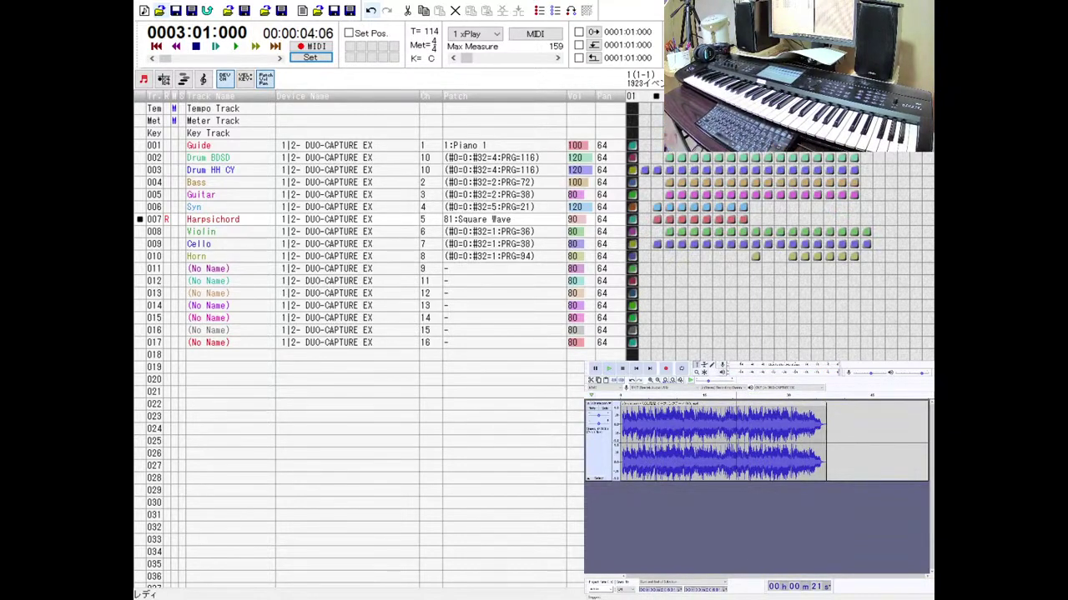
Open the Guide track's event list and set its Bank Select LSB to 5 and its program to 106.
{"action": "left_click", "coordinate": [154, 147]}
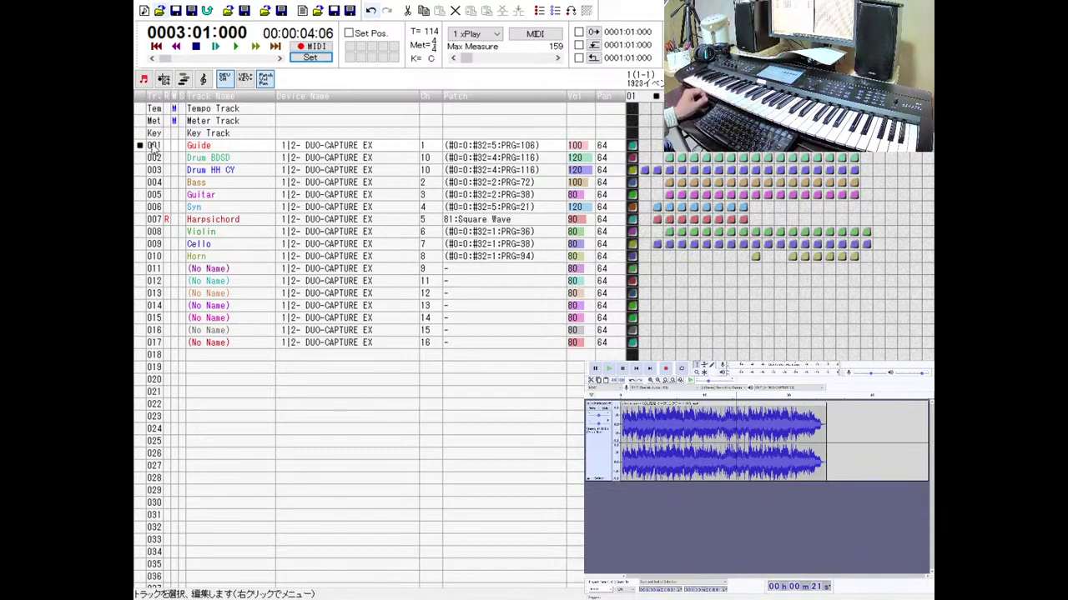
{"action": "double_click", "coordinate": [154, 147]}
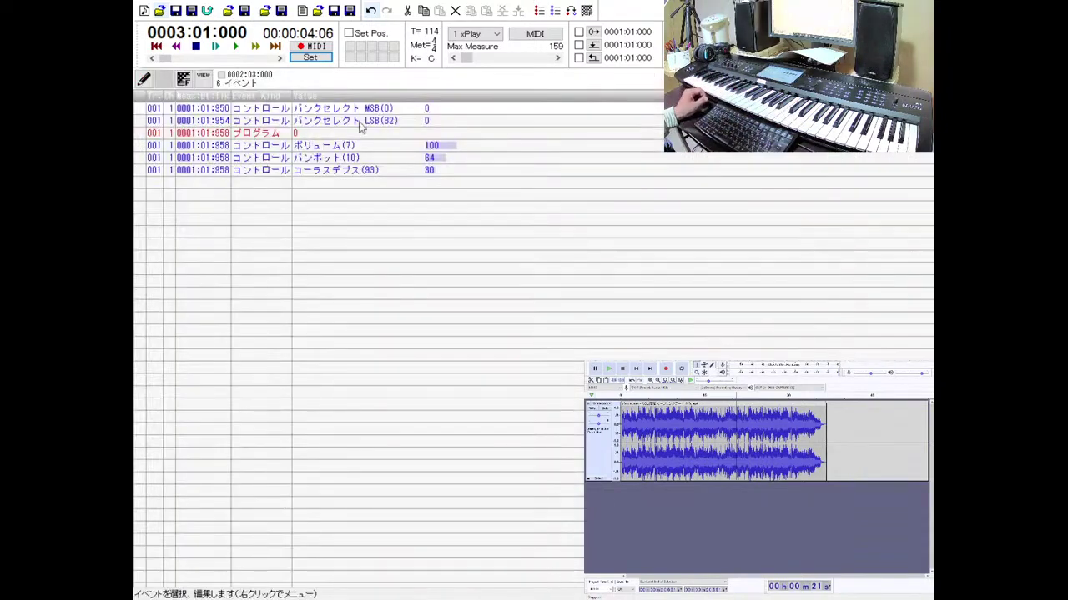
{"action": "double_click", "coordinate": [431, 122]}
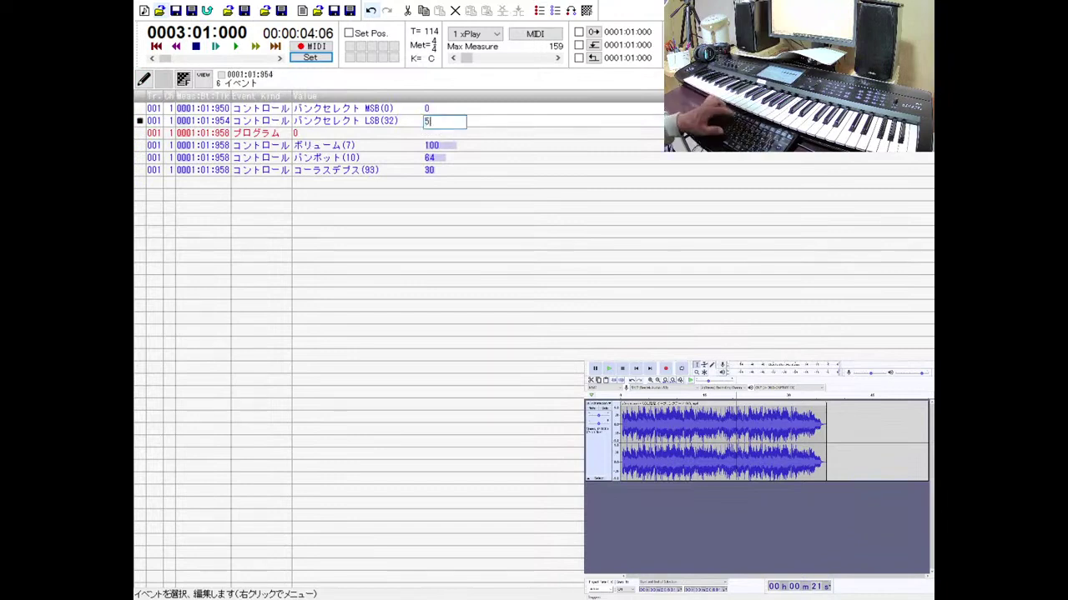
{"action": "key", "text": "Return"}
{"action": "key", "text": "Down"}
{"action": "key", "text": "Return"}
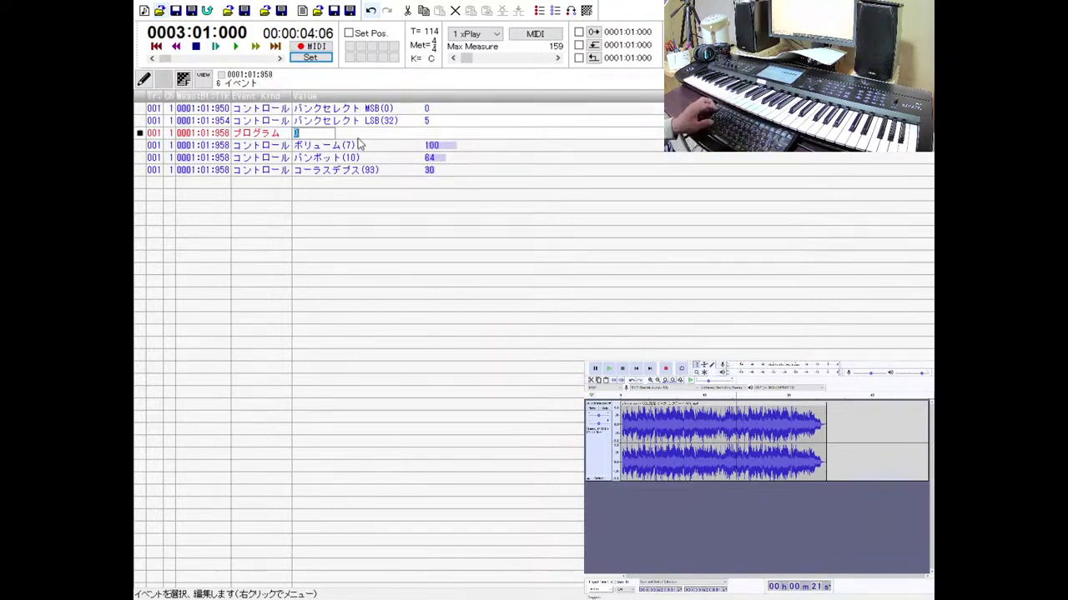
{"action": "type", "text": "106"}
{"action": "key", "text": "Return"}
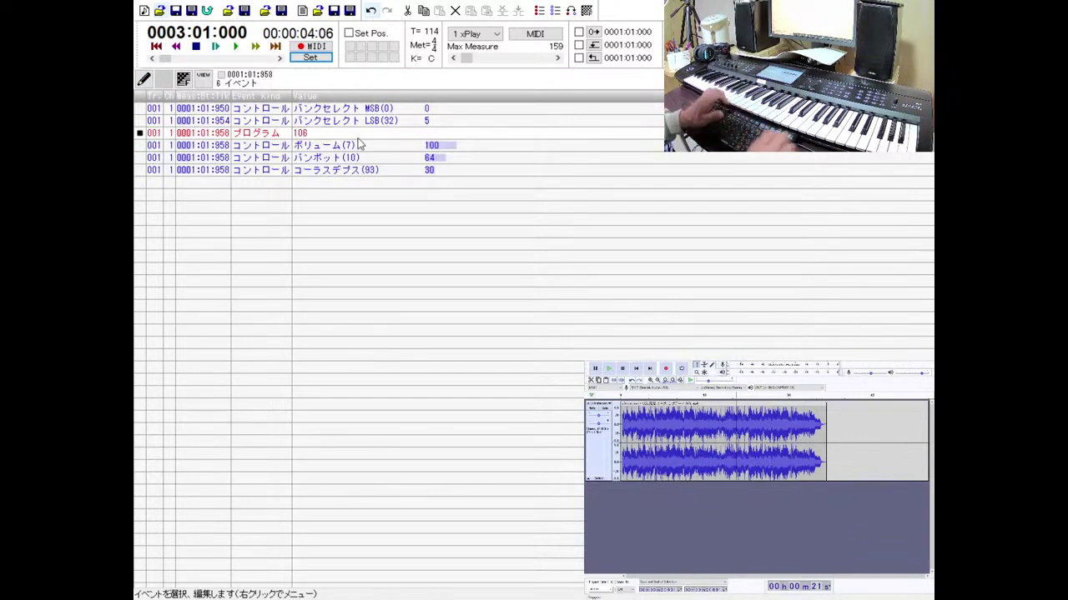
Play briefly from the song's start to load the new Guide patch, then set the Guide volume event to 70 and return to the track list.
{"action": "left_click", "coordinate": [216, 48]}
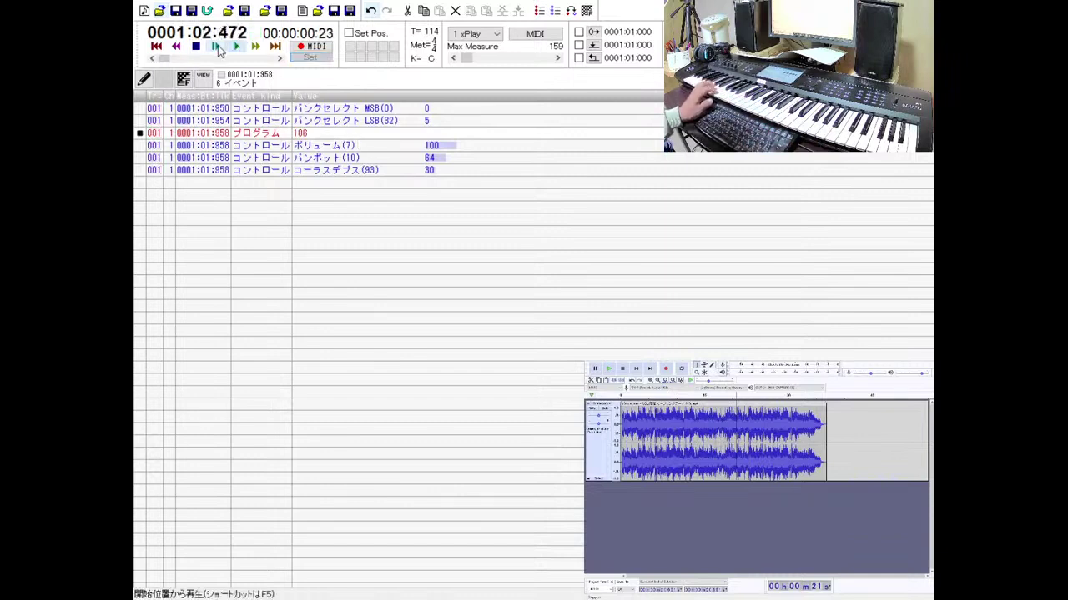
{"action": "left_click", "coordinate": [216, 48]}
{"action": "double_click", "coordinate": [434, 145]}
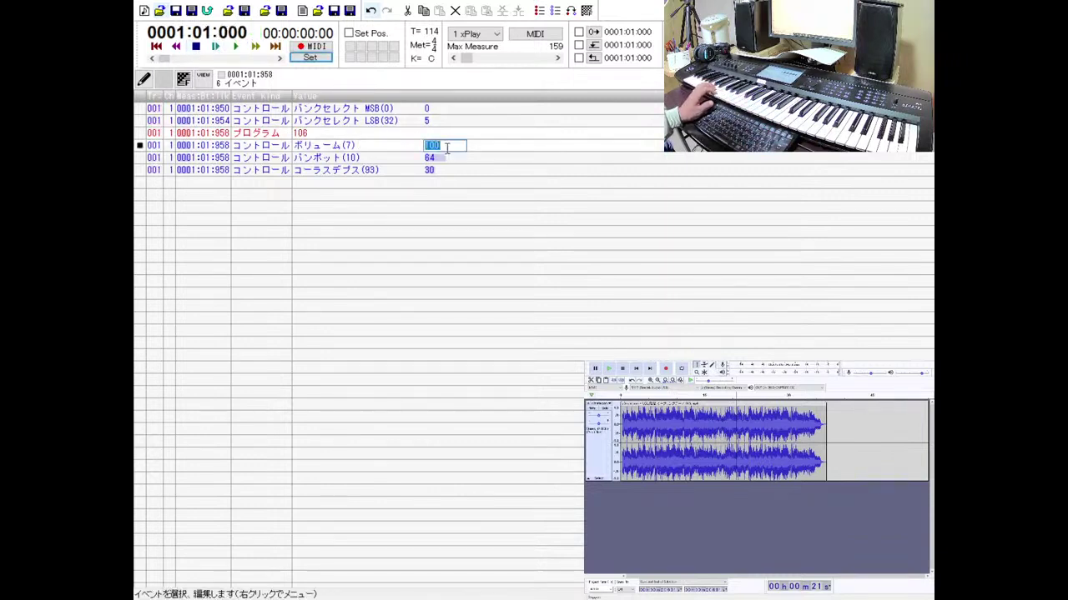
{"action": "type", "text": "70"}
{"action": "key", "text": "Return"}
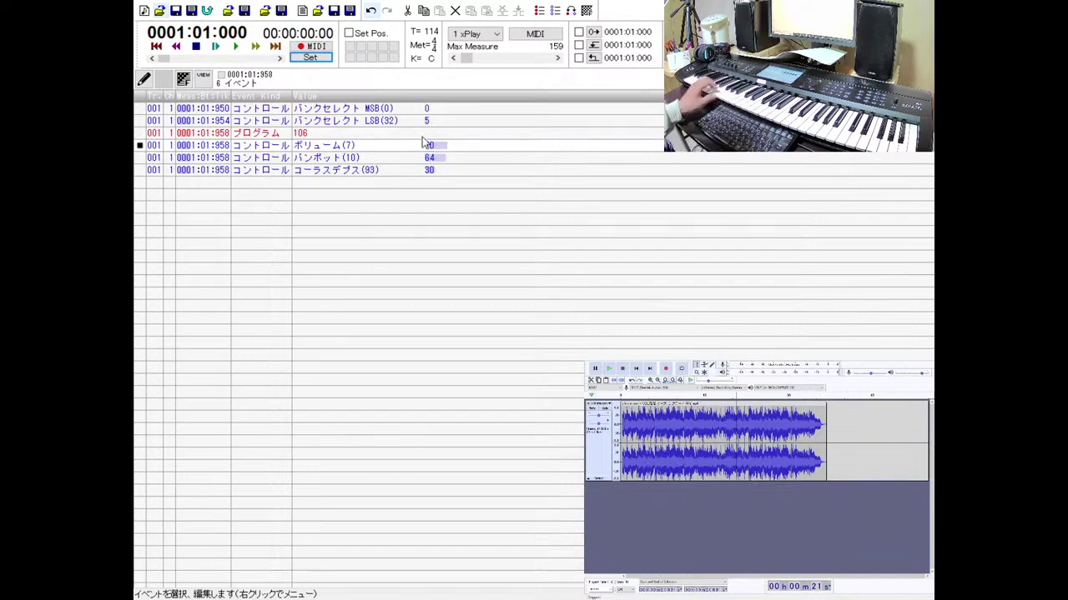
{"action": "key", "text": "Escape"}
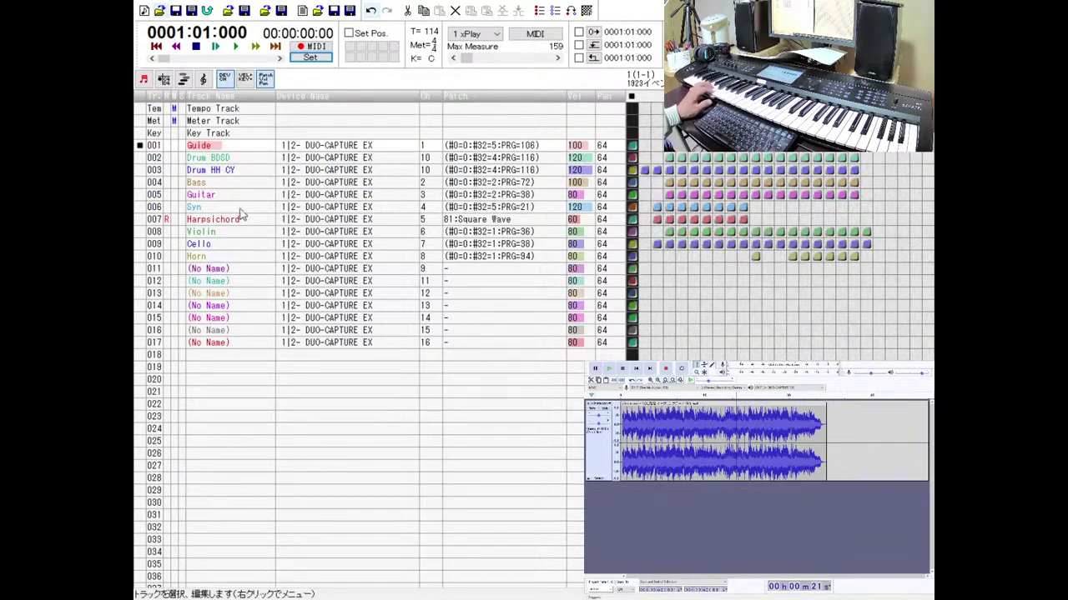
Arm the Guide track for recording and try a take from measure 14.
{"action": "left_click", "coordinate": [166, 145]}
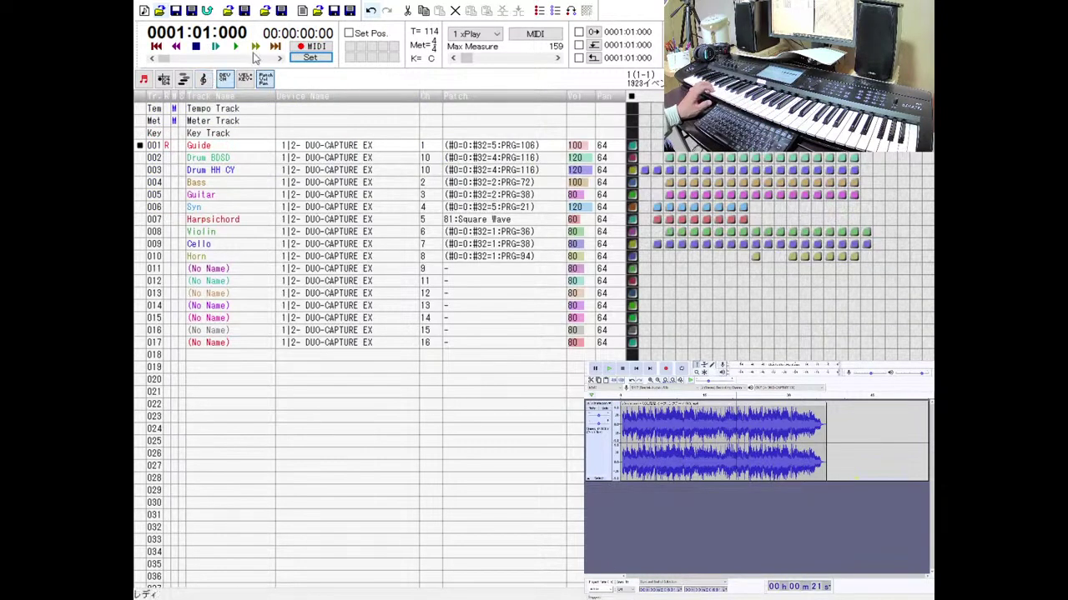
{"action": "left_click", "coordinate": [256, 47]}
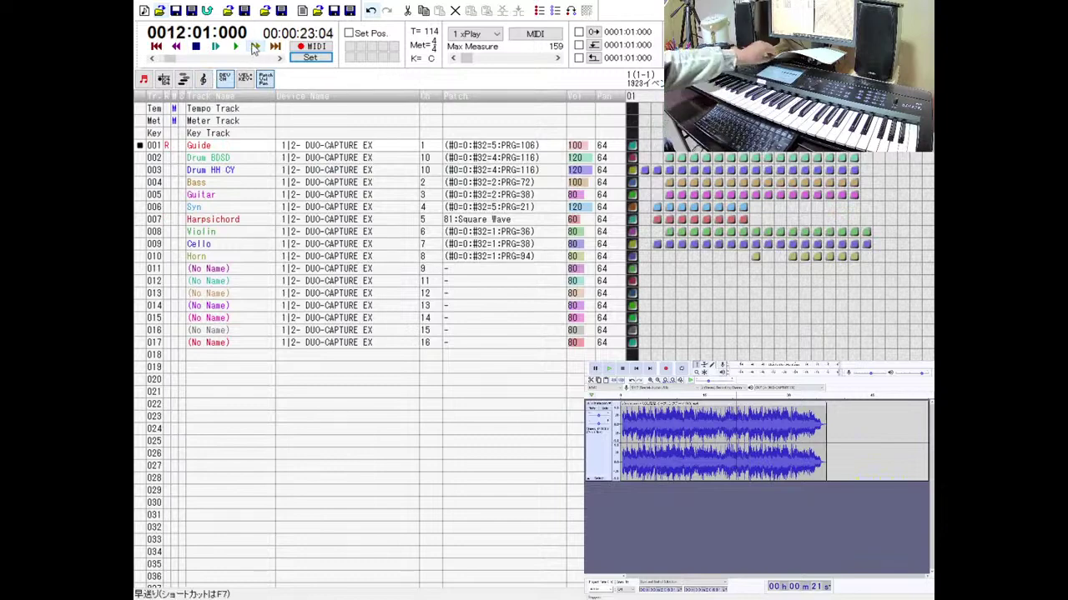
{"action": "left_click", "coordinate": [254, 50]}
{"action": "left_click", "coordinate": [254, 50]}
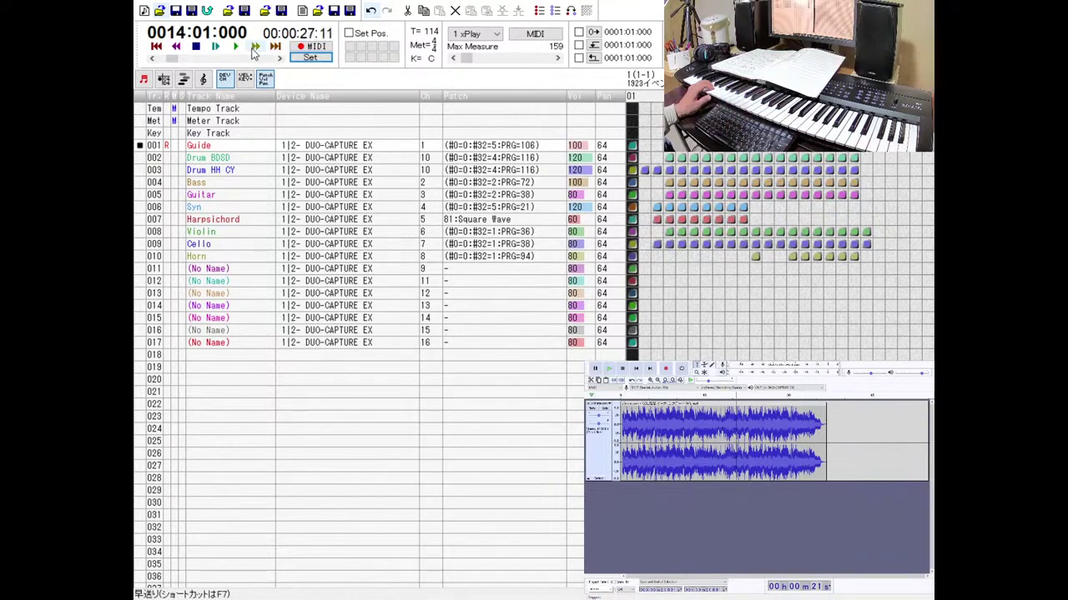
{"action": "left_click", "coordinate": [315, 51]}
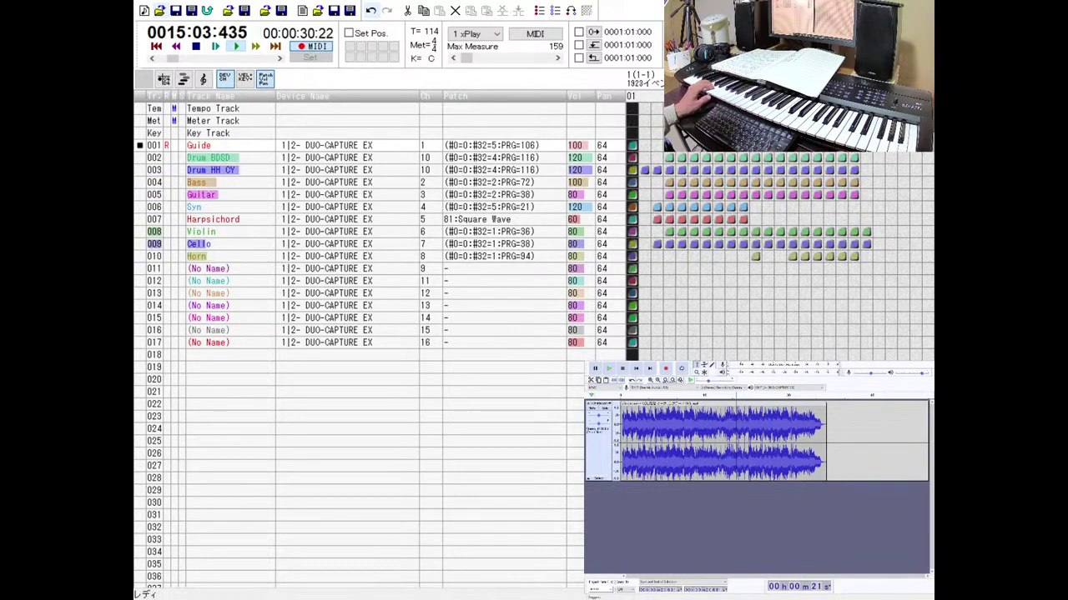
{"action": "left_click", "coordinate": [198, 47]}
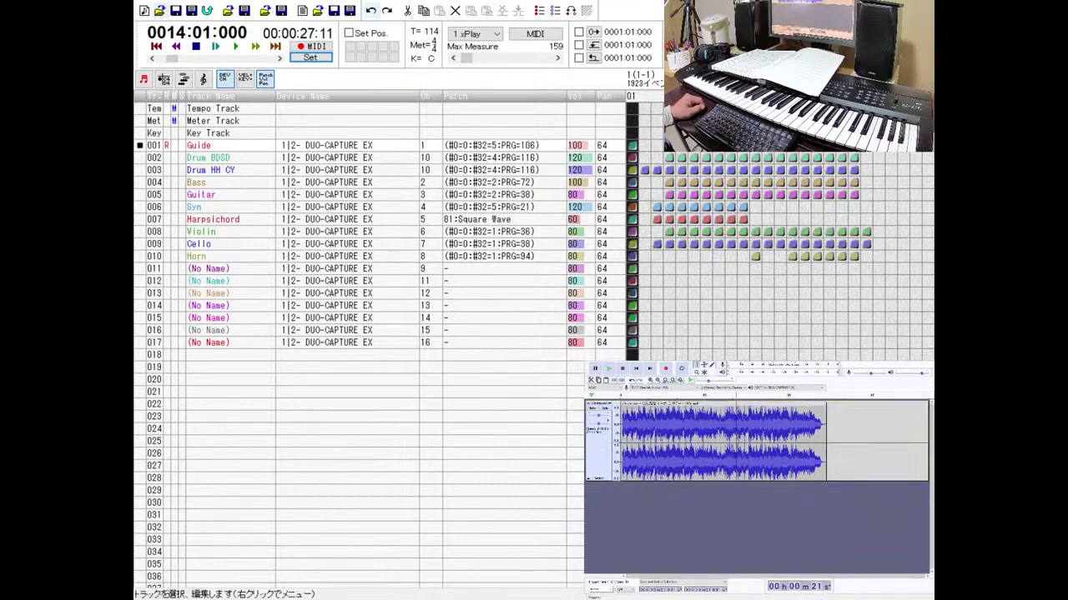
Move the song position to measure 15 and try to record the Guide part from there.
{"action": "left_click", "coordinate": [273, 48]}
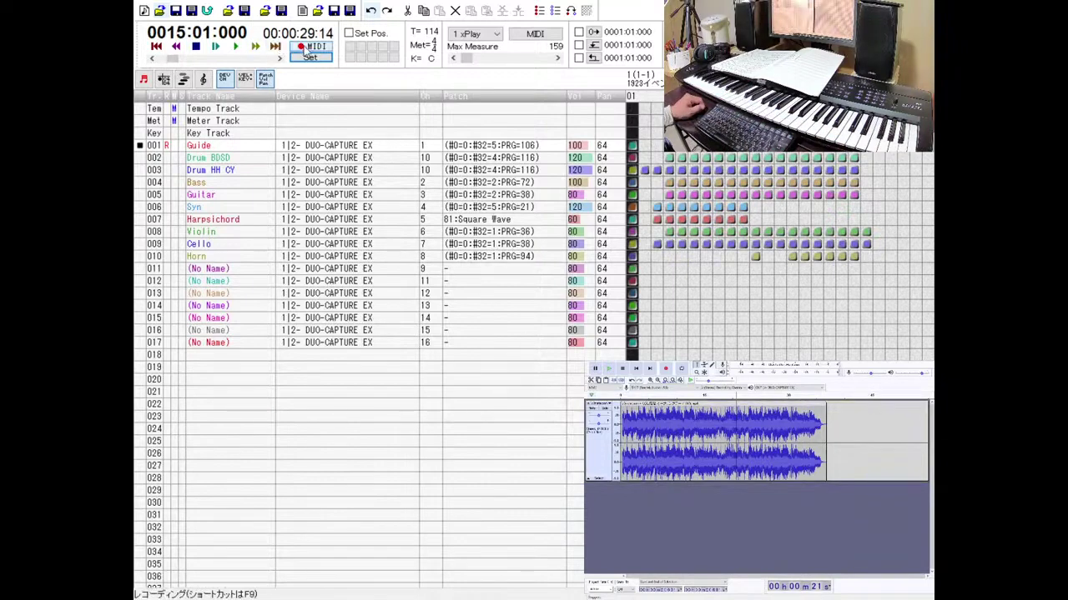
{"action": "left_click", "coordinate": [305, 49]}
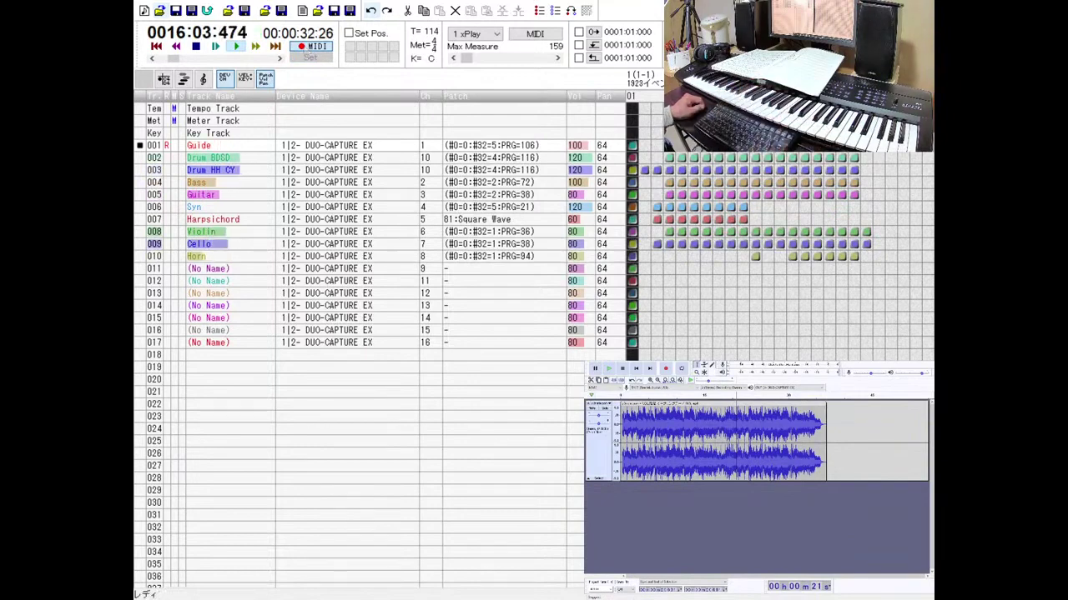
{"action": "left_click", "coordinate": [195, 47]}
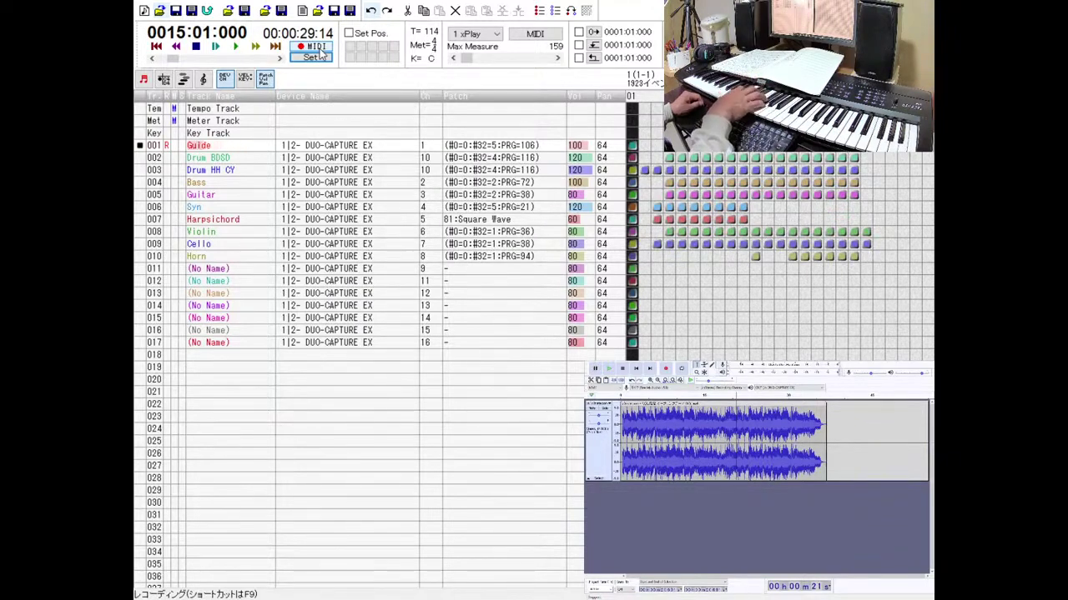
{"action": "left_click", "coordinate": [319, 52]}
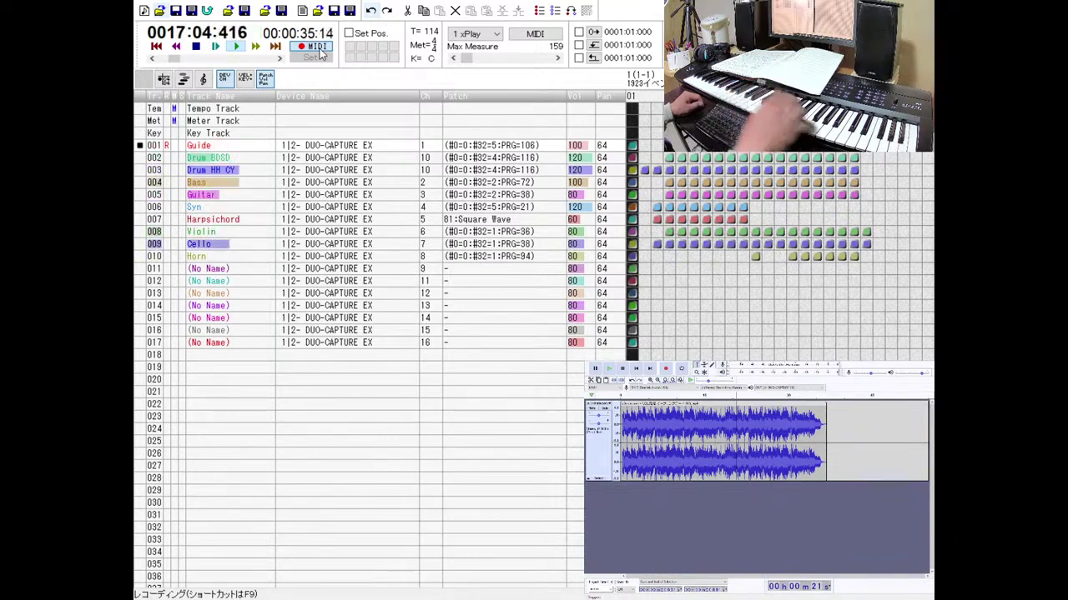
{"action": "left_click", "coordinate": [319, 51]}
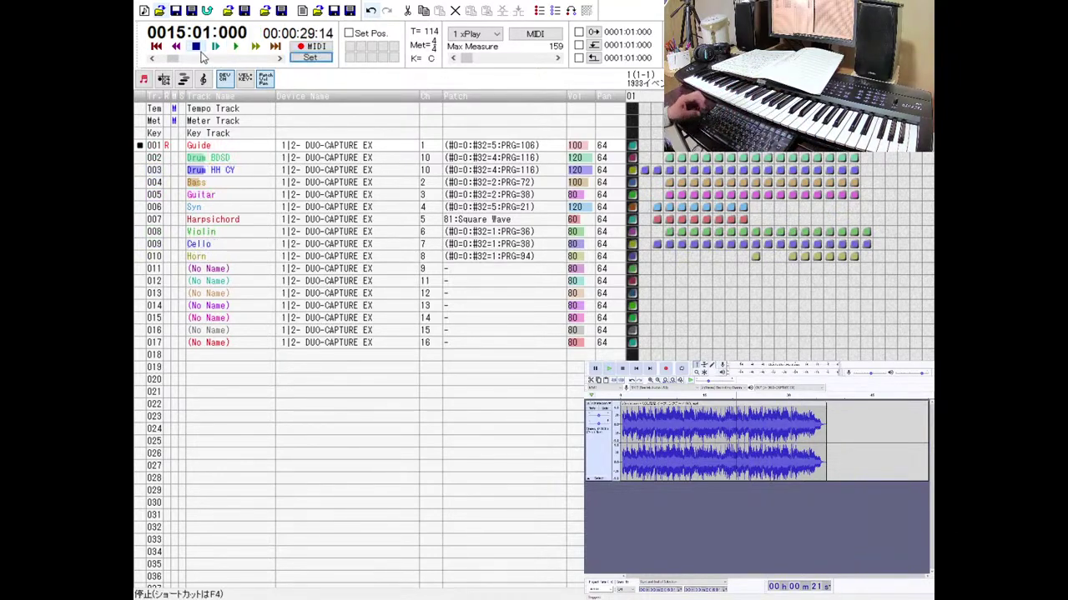
Record the Guide part from measure 15 and play the take back to check it.
{"action": "left_click", "coordinate": [319, 51]}
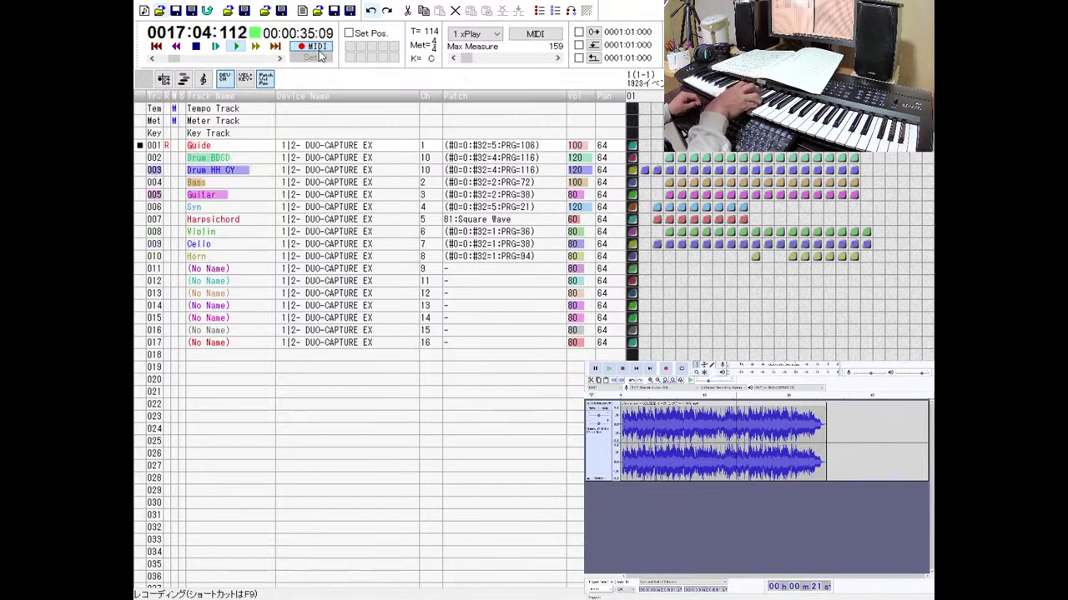
{"action": "left_click", "coordinate": [232, 48]}
{"action": "left_click", "coordinate": [231, 47]}
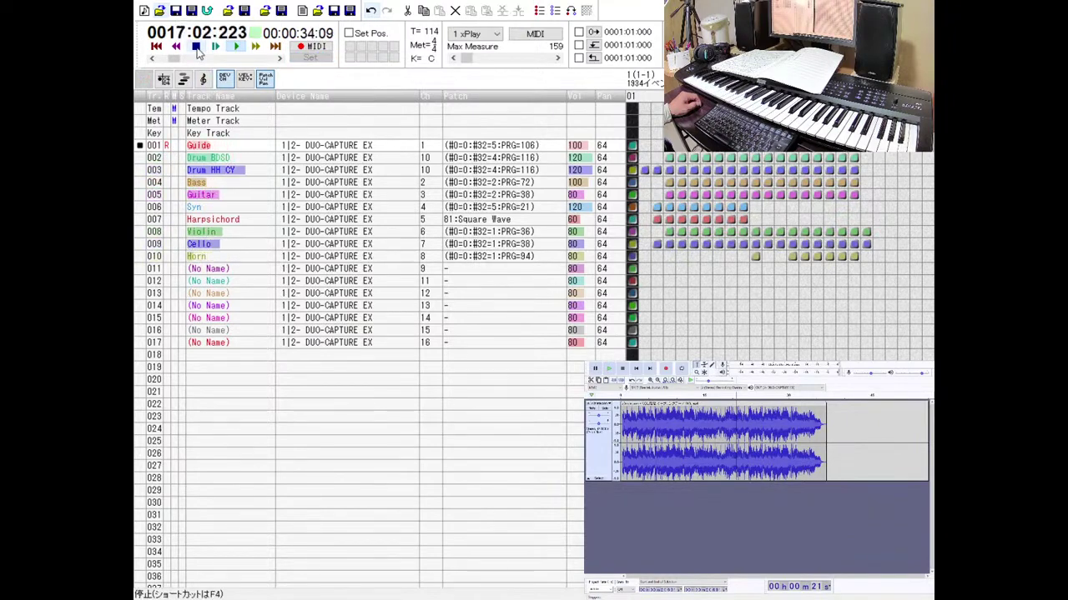
{"action": "left_click", "coordinate": [197, 48]}
Move the song position to measure 17 and try several takes of the Guide part from there.
{"action": "left_click", "coordinate": [256, 48]}
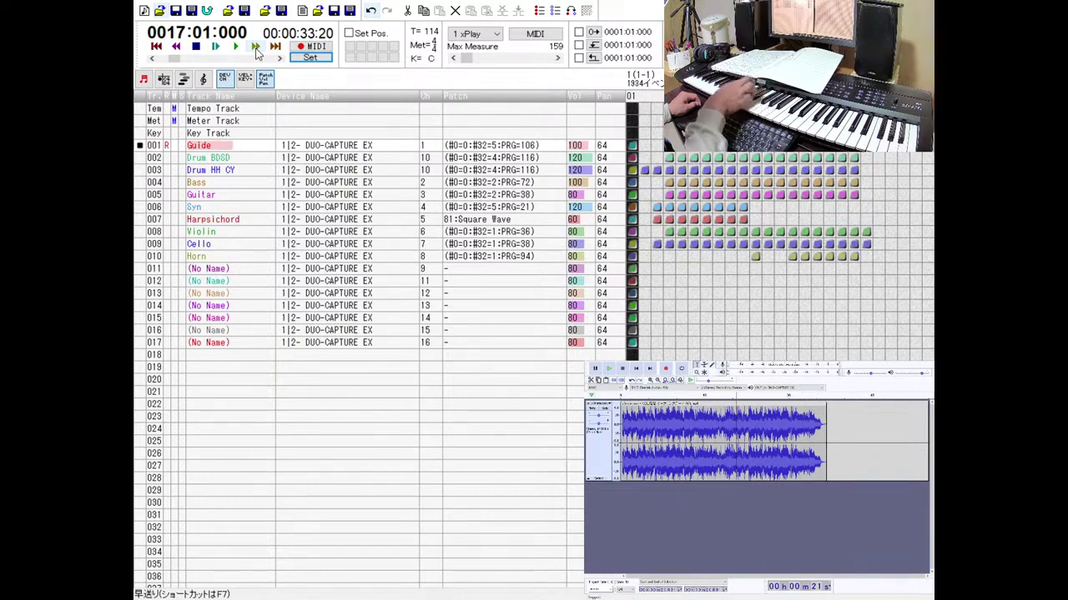
{"action": "left_click", "coordinate": [301, 48]}
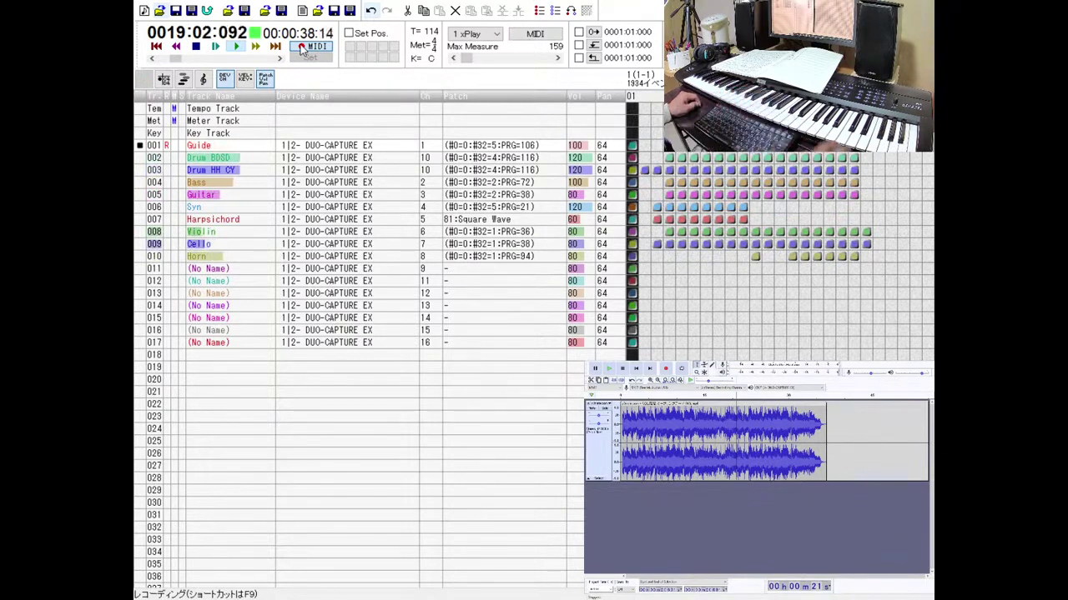
{"action": "left_click", "coordinate": [199, 47]}
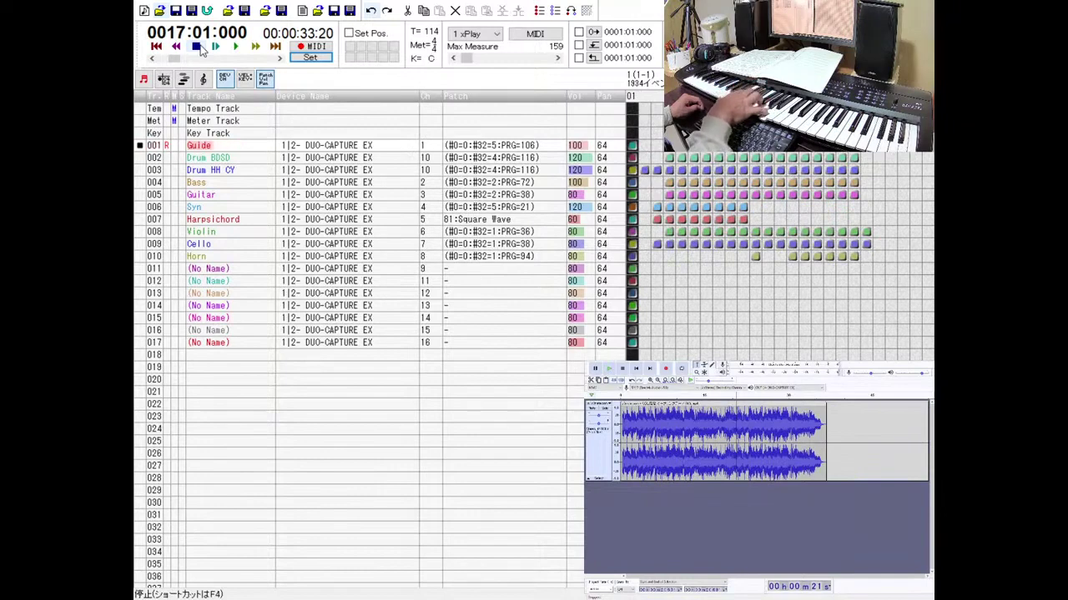
{"action": "left_click", "coordinate": [302, 48]}
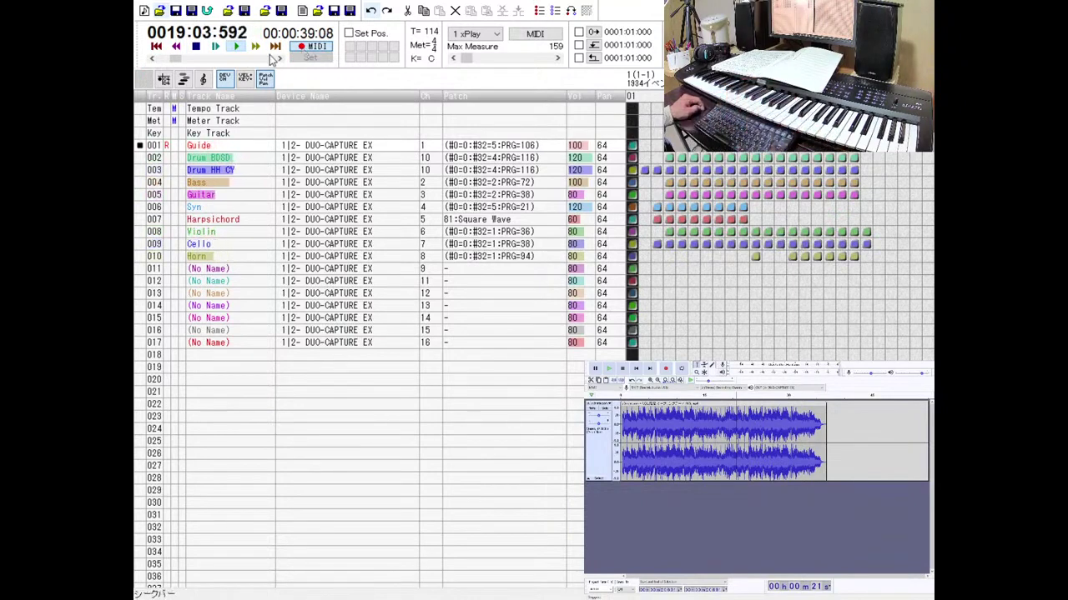
{"action": "left_click", "coordinate": [195, 48]}
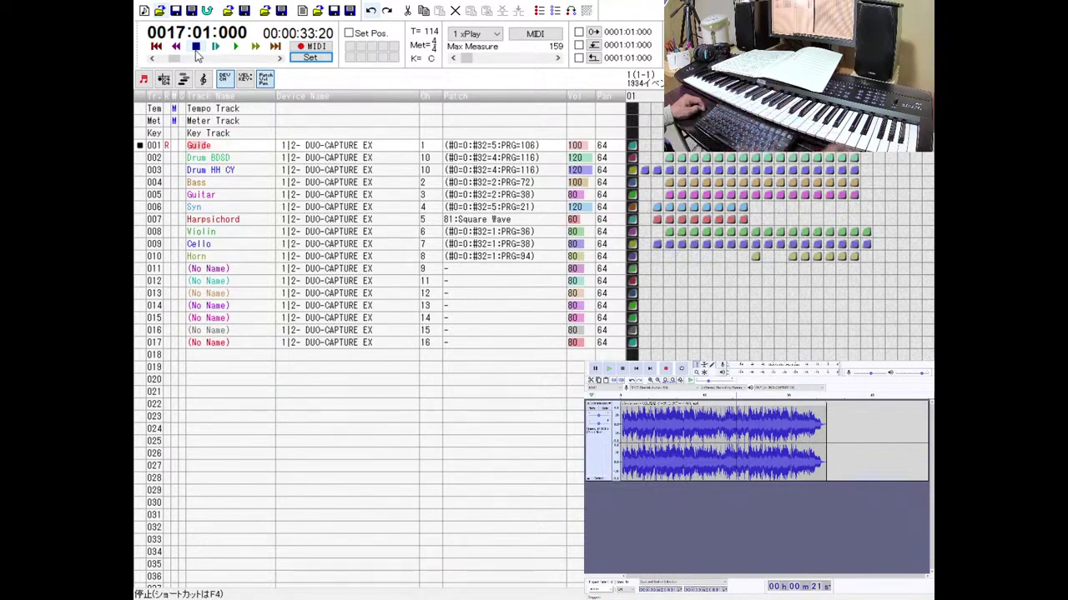
{"action": "left_click", "coordinate": [298, 48]}
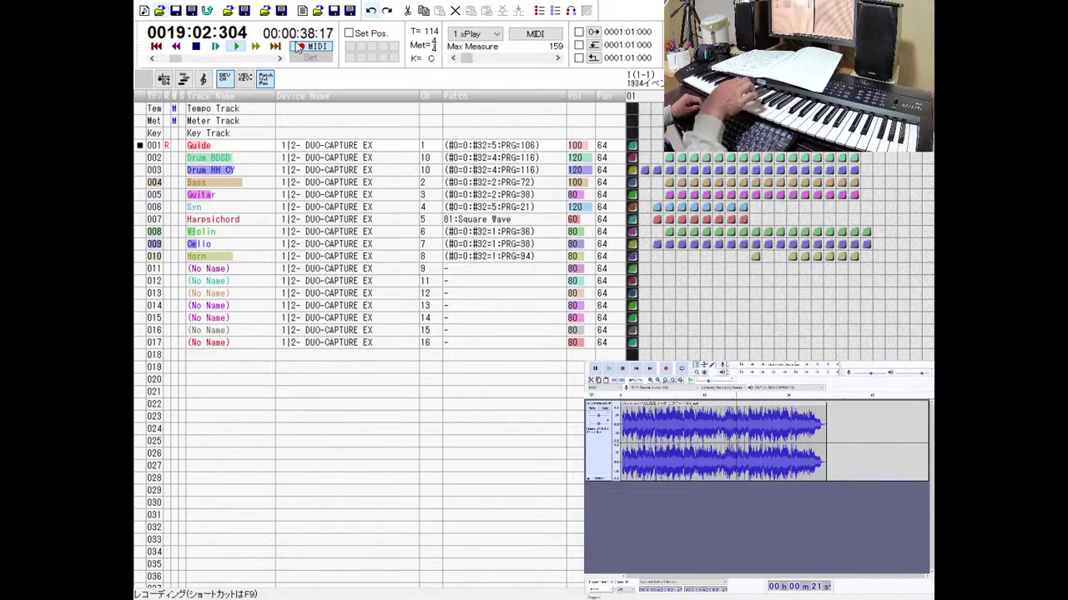
{"action": "left_click", "coordinate": [198, 48]}
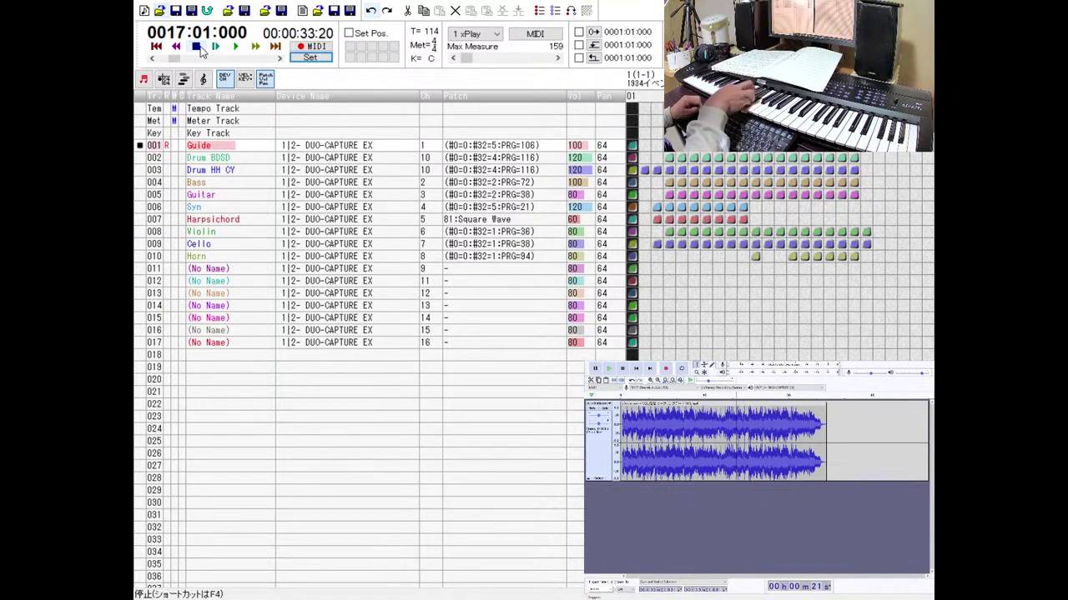
Record the Guide part from measure 17, rewind, and play the take back to check it.
{"action": "left_click", "coordinate": [323, 47]}
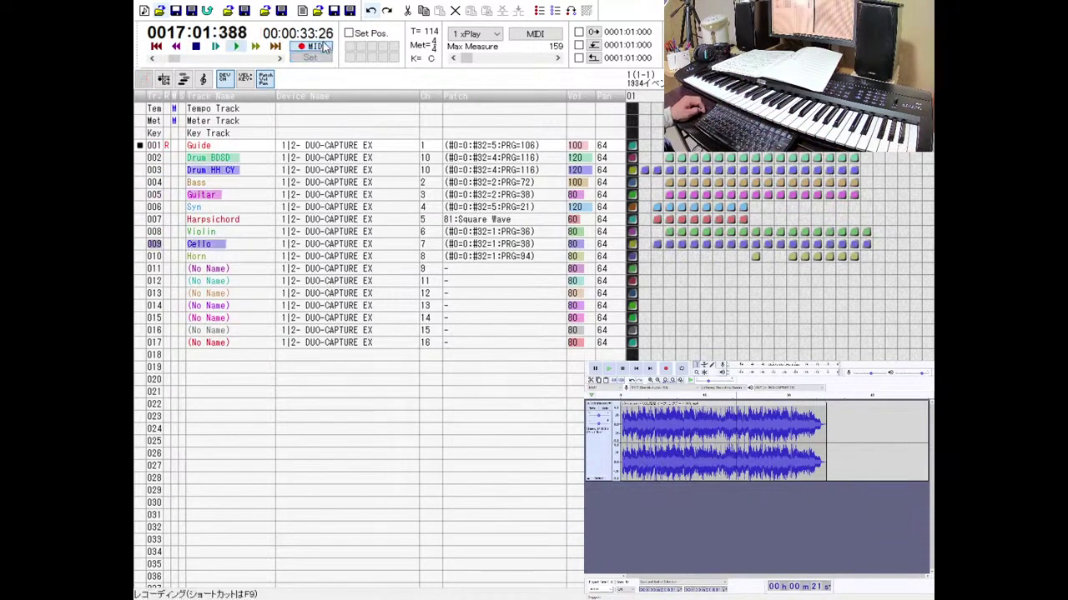
{"action": "left_click", "coordinate": [236, 46]}
{"action": "left_click", "coordinate": [176, 47]}
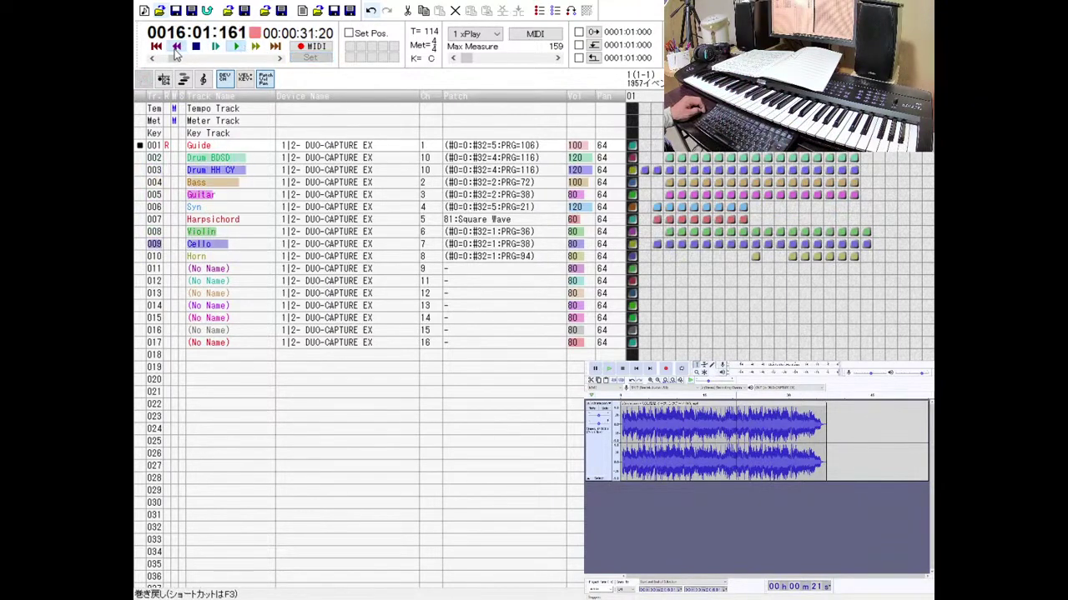
{"action": "left_click", "coordinate": [176, 47]}
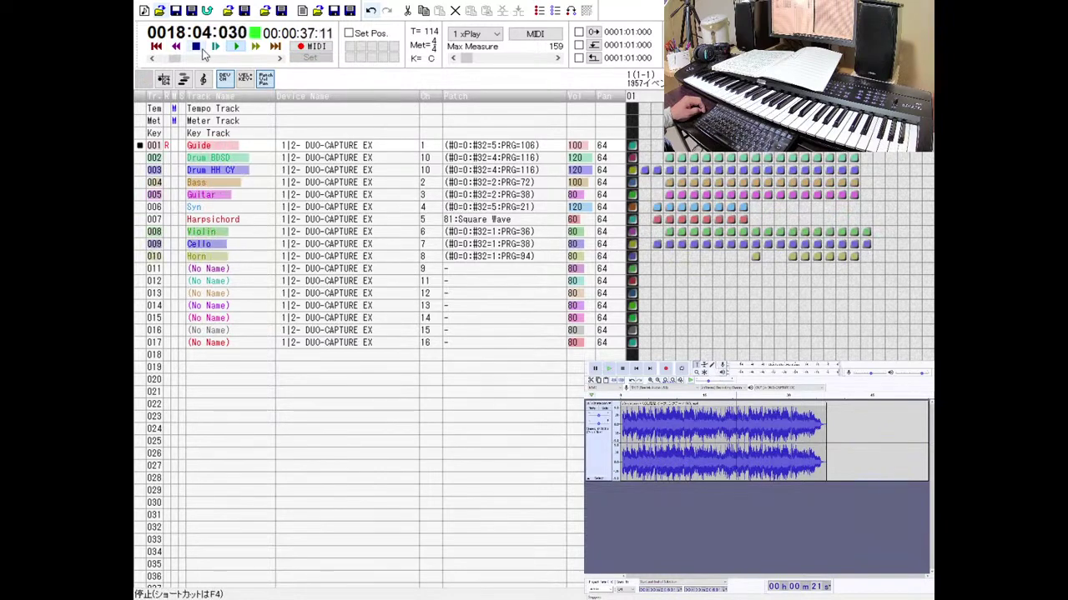
{"action": "left_click", "coordinate": [197, 47]}
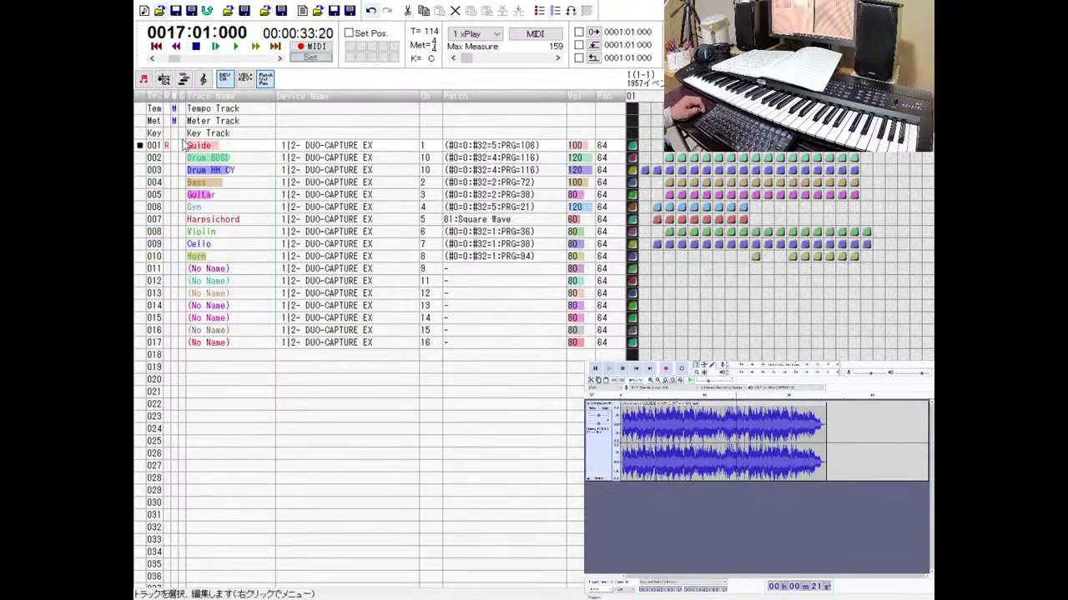
Set the Guide track's chorus depth event to 20, play briefly from the song's start, and return to the track list.
{"action": "double_click", "coordinate": [171, 149]}
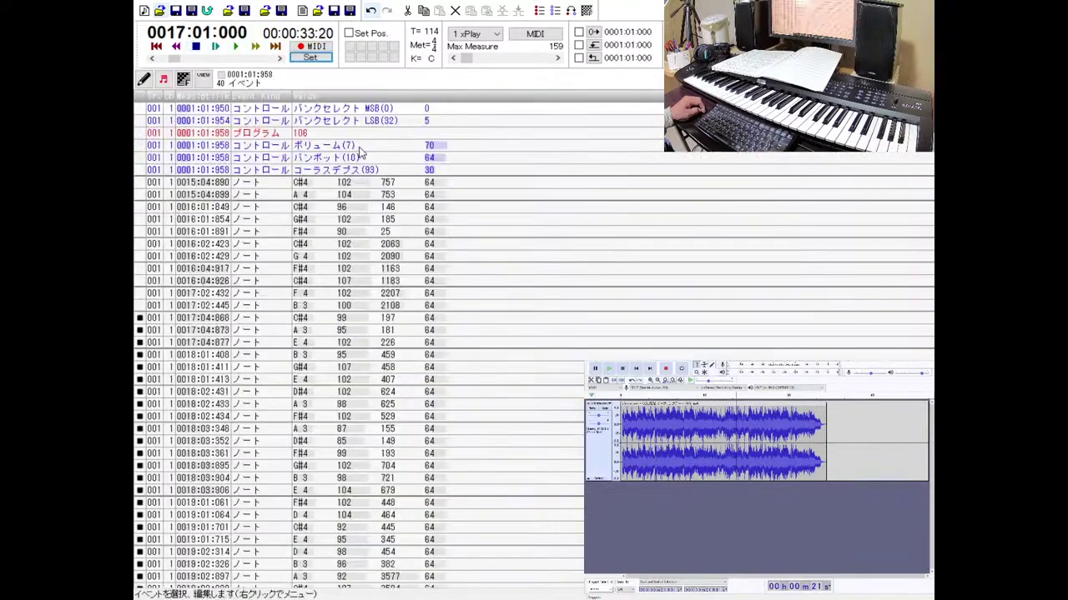
{"action": "double_click", "coordinate": [430, 169]}
{"action": "type", "text": "20"}
{"action": "key", "text": "Return"}
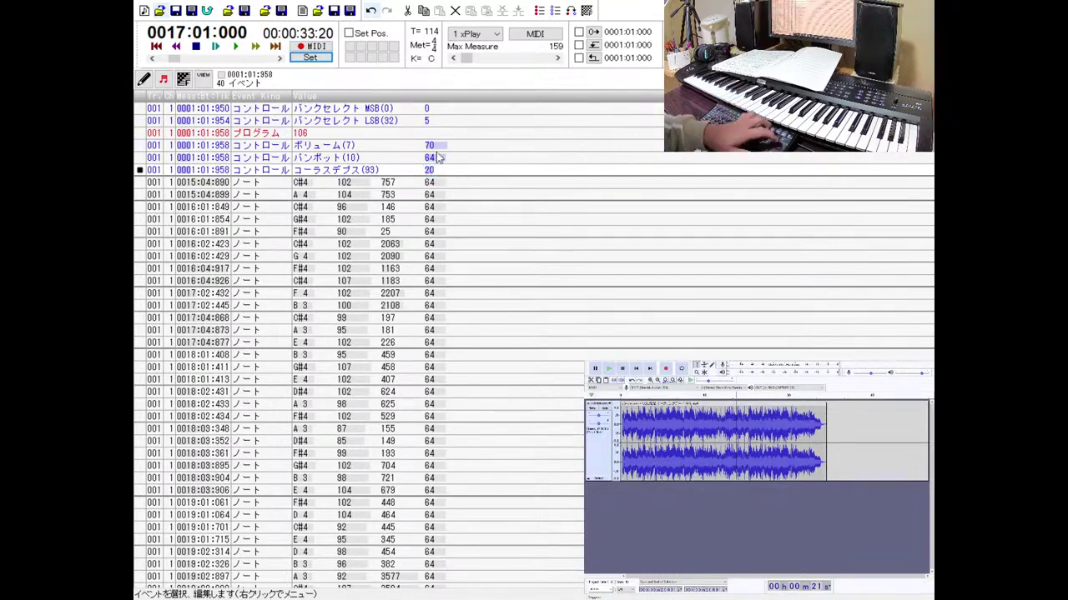
{"action": "left_click", "coordinate": [216, 47]}
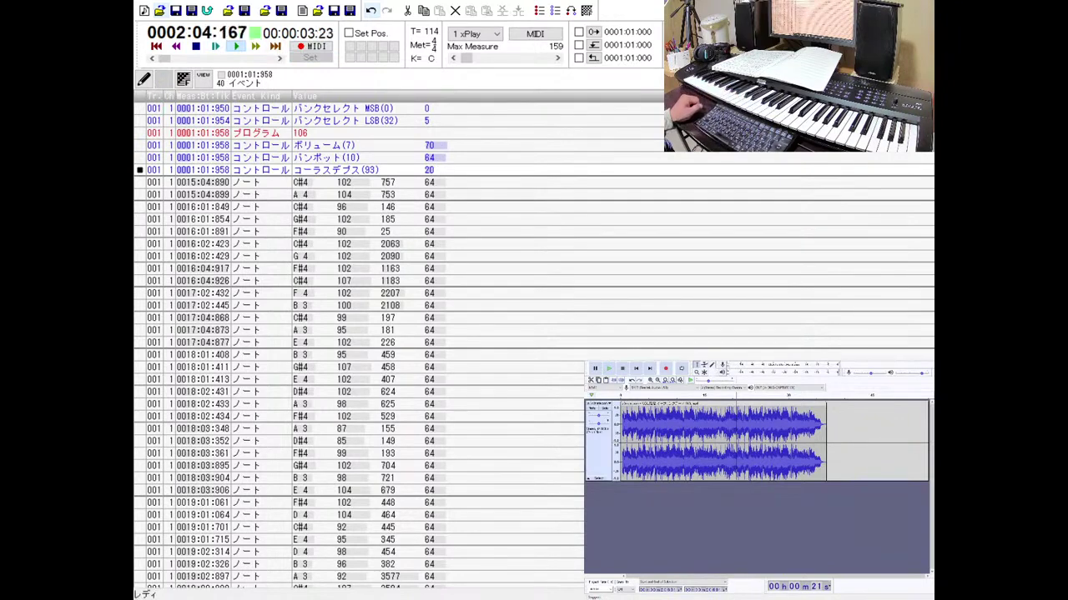
{"action": "key", "text": "Escape"}
Play the song from measure 14 to hear the Guide part with the new chorus depth.
{"action": "left_click", "coordinate": [256, 47]}
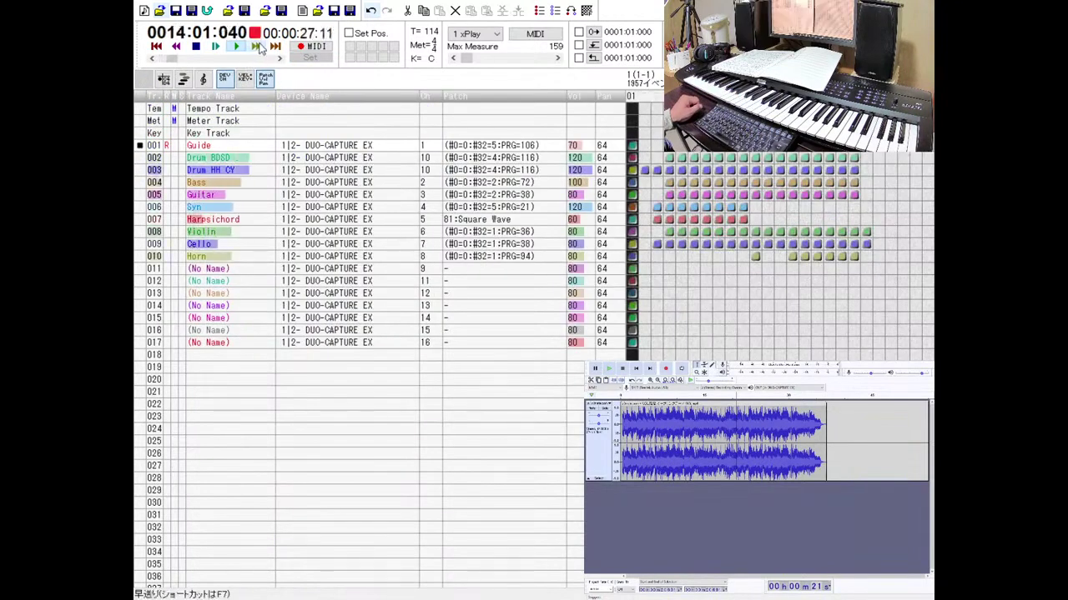
{"action": "left_click", "coordinate": [256, 47]}
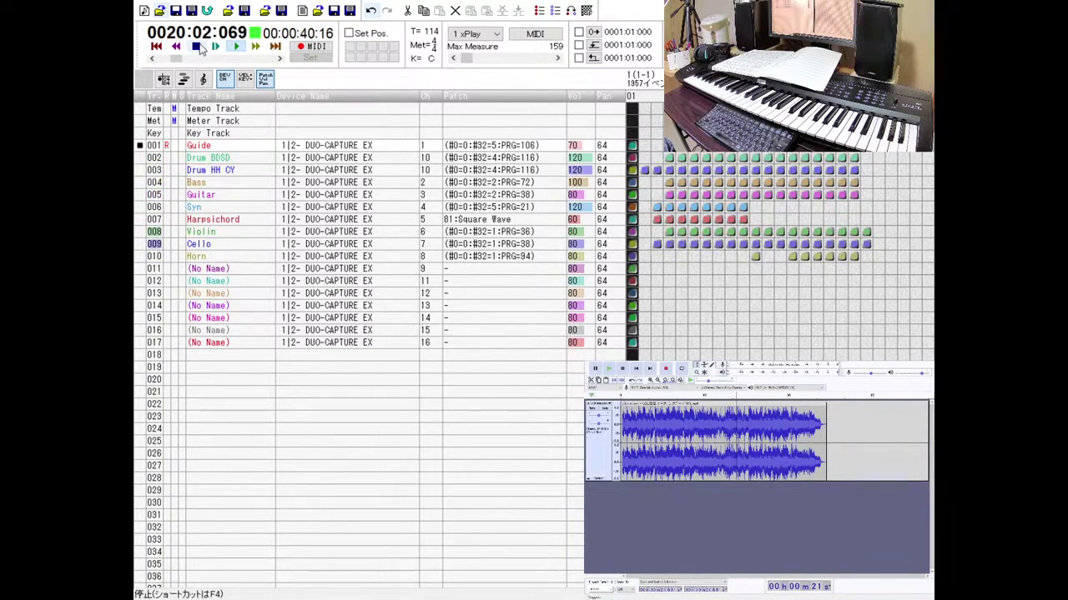
{"action": "left_click", "coordinate": [197, 48]}
Return the song position to measure 14 and replay the matching passage of the reference audio in Audacity.
{"action": "left_click", "coordinate": [256, 46]}
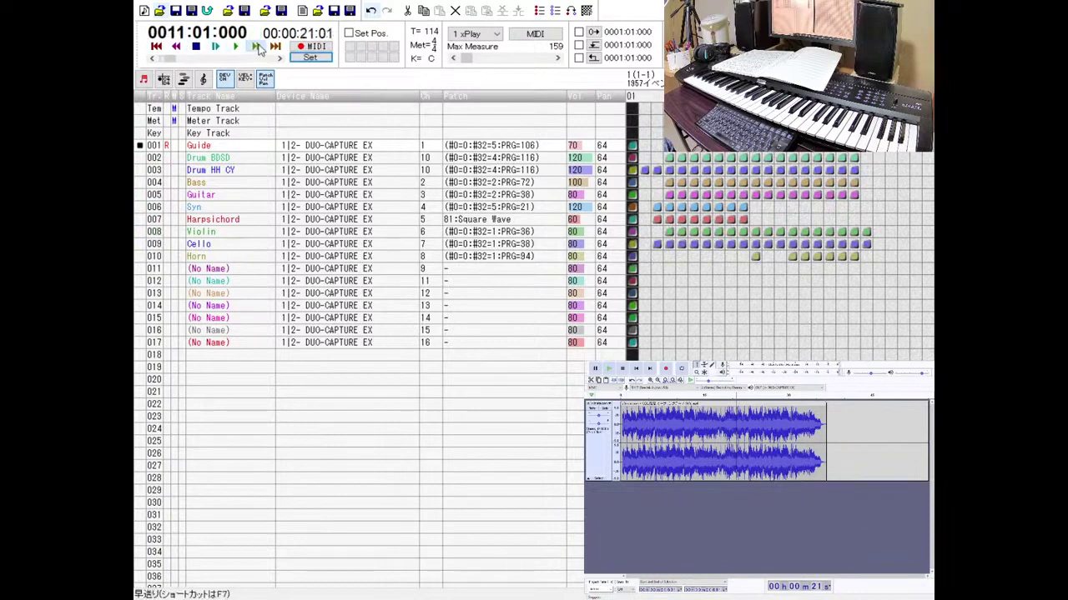
{"action": "left_click", "coordinate": [256, 46]}
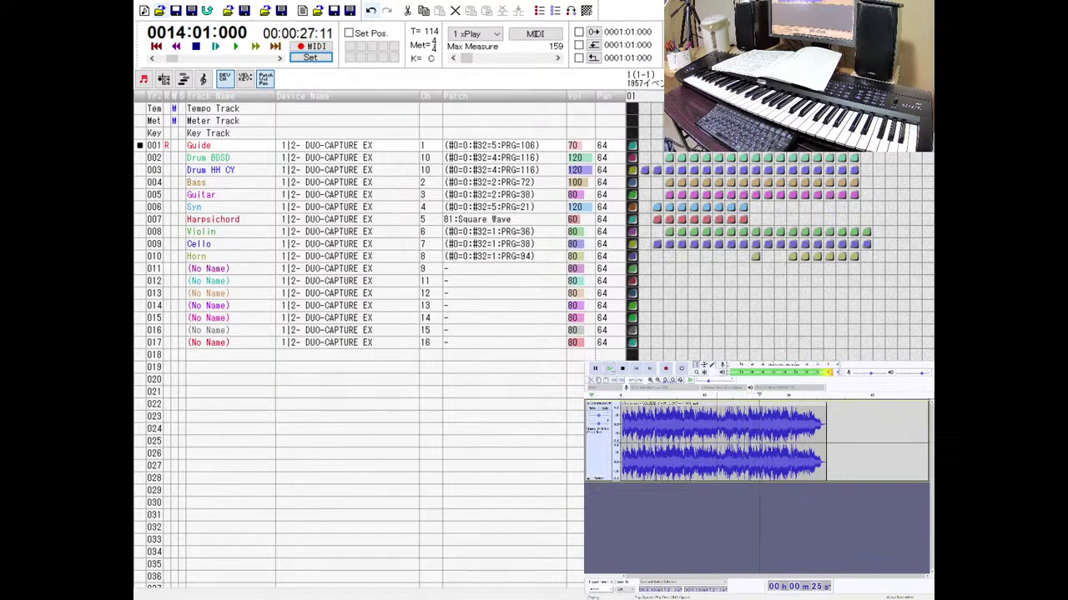
{"action": "key", "text": "space"}
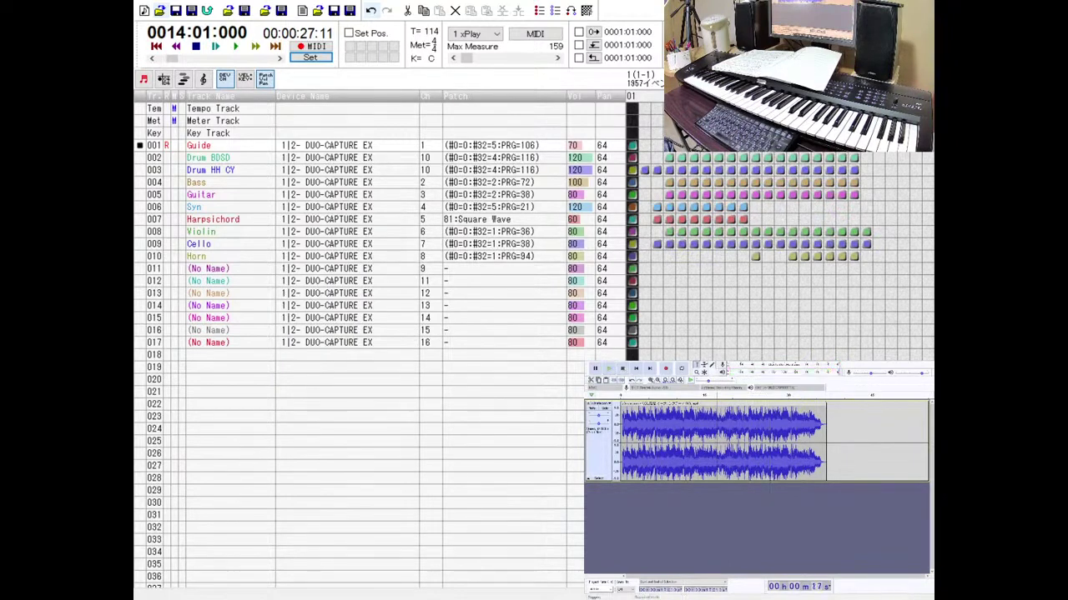
{"action": "key", "text": "space"}
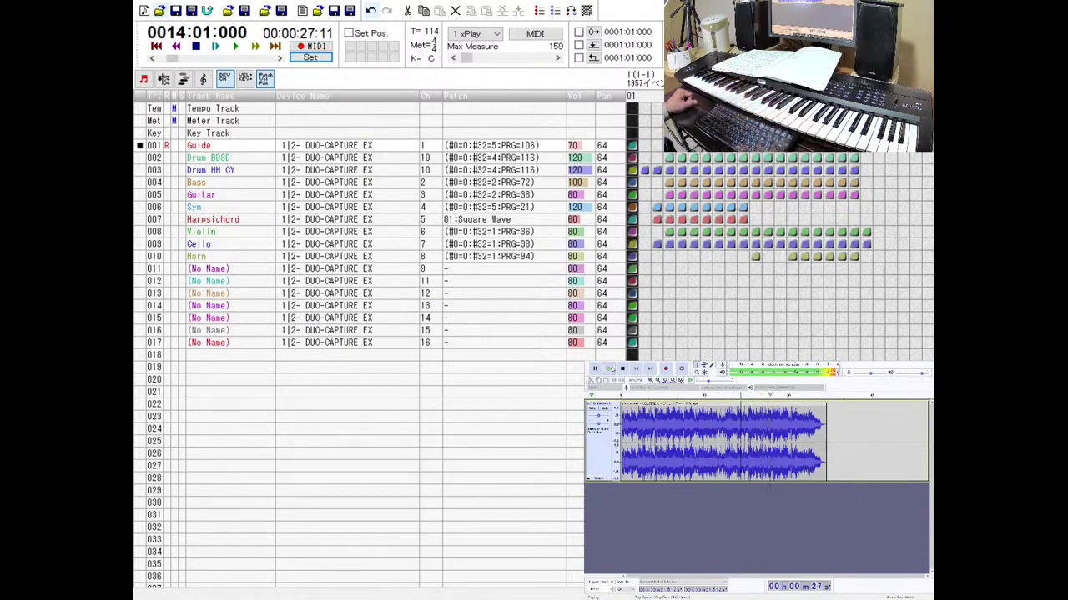
{"action": "key", "text": "space"}
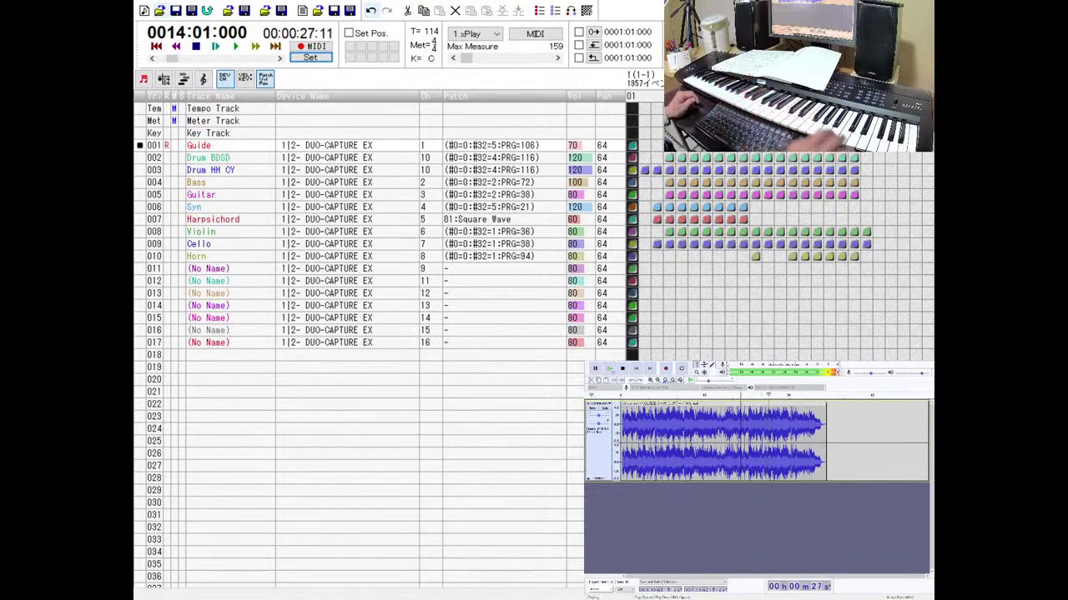
{"action": "key", "text": "space"}
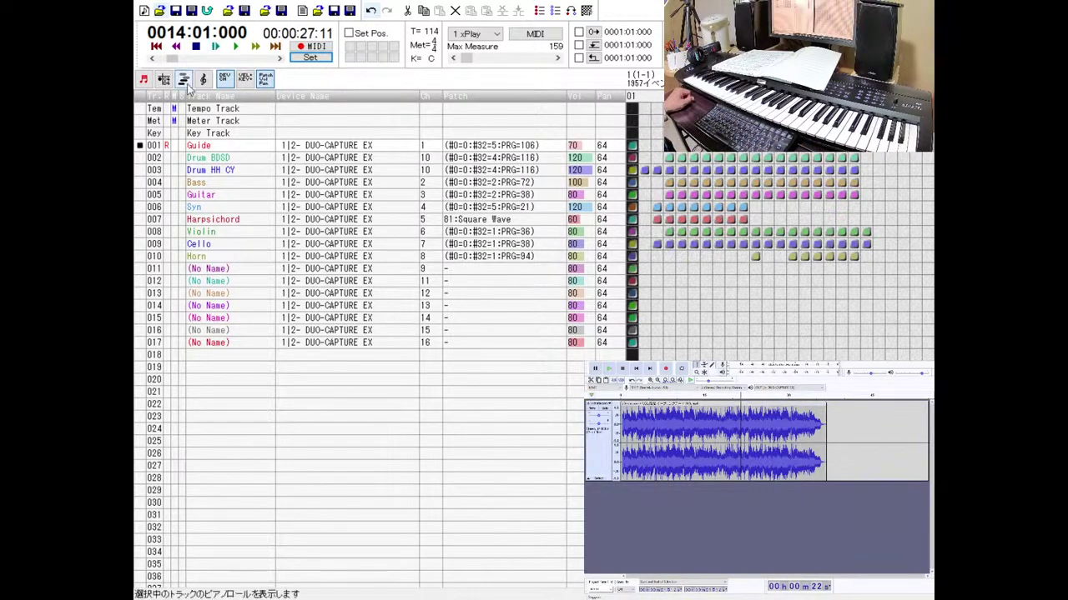
Record additional Guide notes in measure 15, starting the take at measure 14, and play the result back.
{"action": "left_click", "coordinate": [298, 50]}
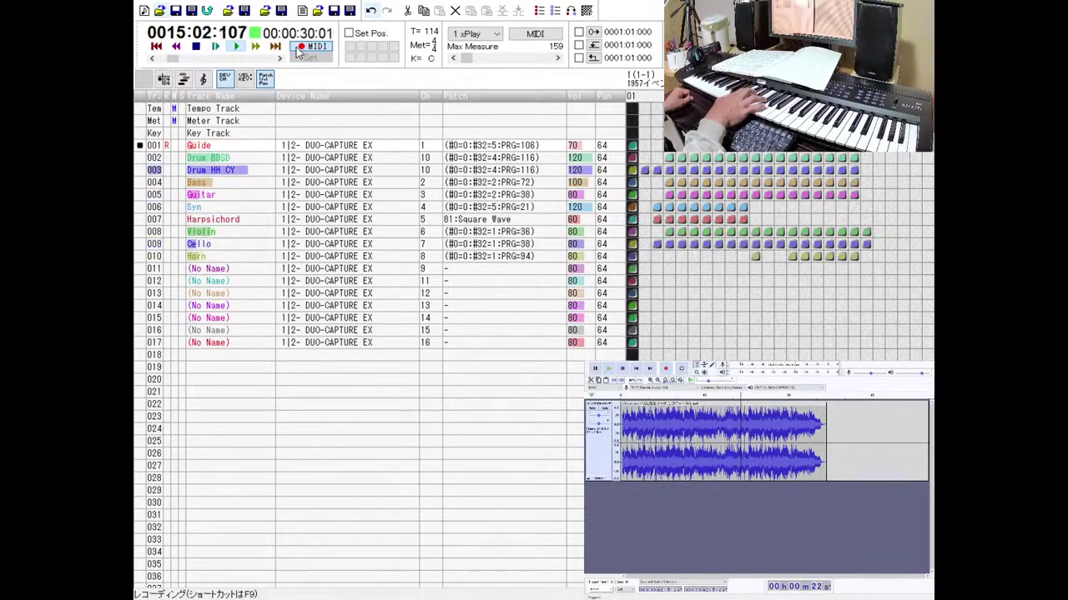
{"action": "left_click", "coordinate": [195, 47]}
{"action": "left_click", "coordinate": [243, 48]}
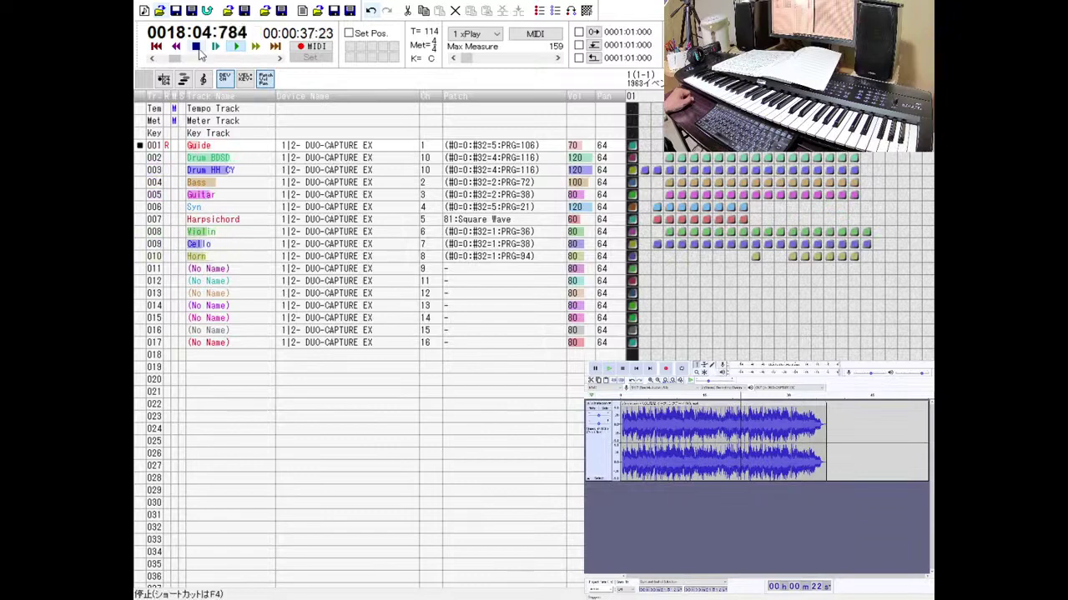
{"action": "left_click", "coordinate": [197, 48]}
{"action": "key", "text": "space"}
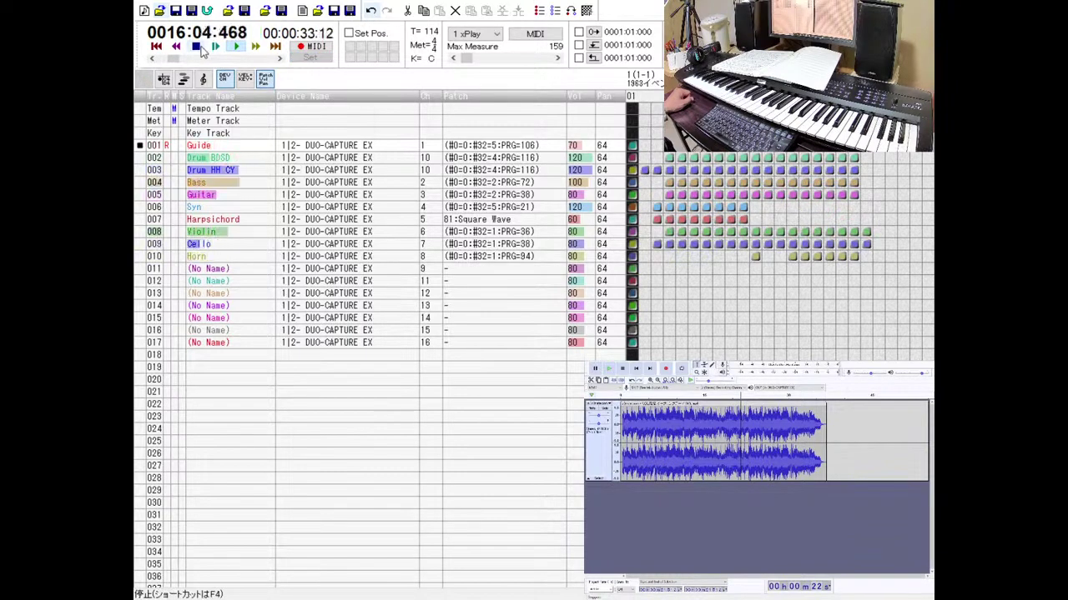
{"action": "left_click", "coordinate": [198, 48]}
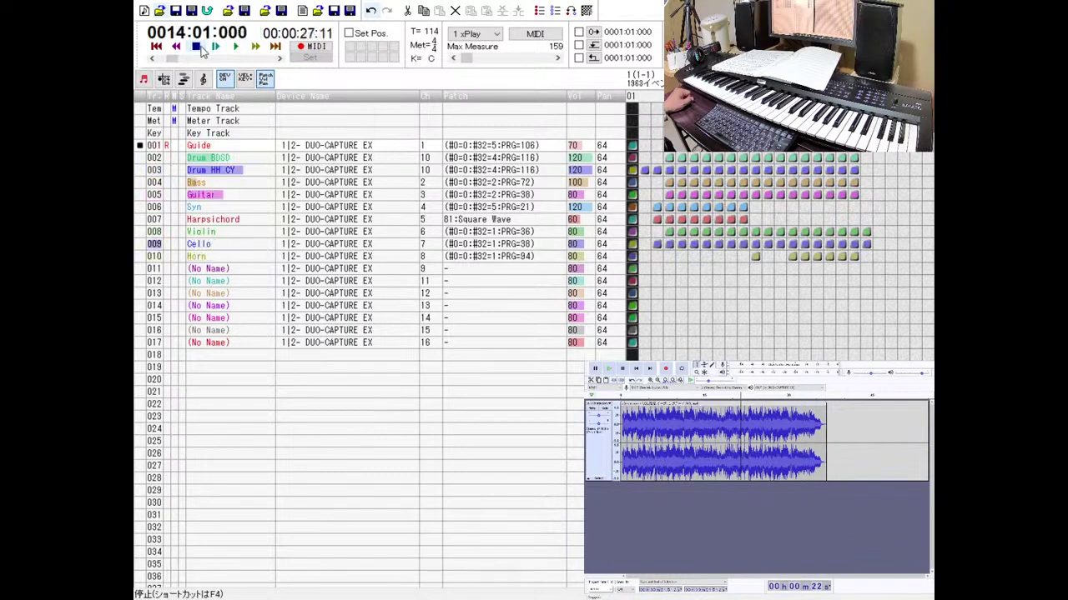
Open the Guide track in the piano roll and listen to its notes from measure 16, beat 4.
{"action": "double_click", "coordinate": [164, 147]}
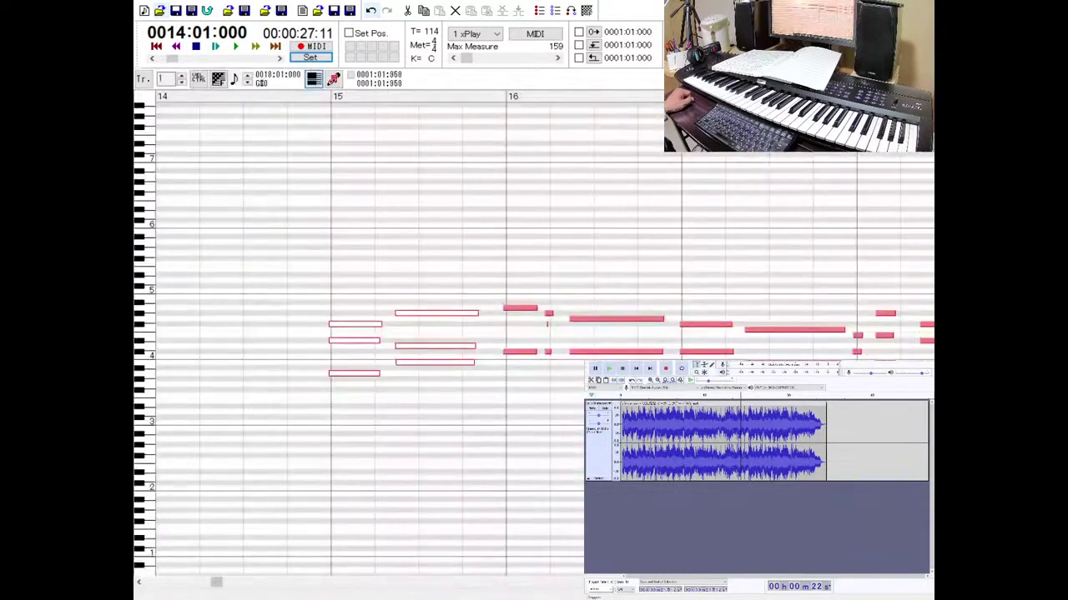
{"action": "left_click", "coordinate": [658, 101]}
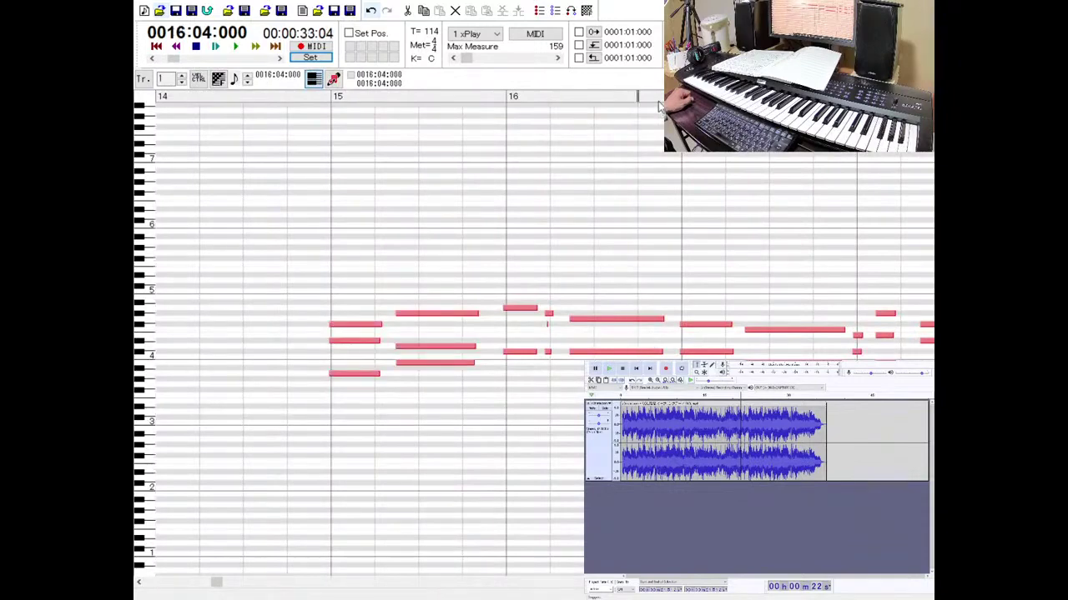
{"action": "left_click", "coordinate": [215, 47]}
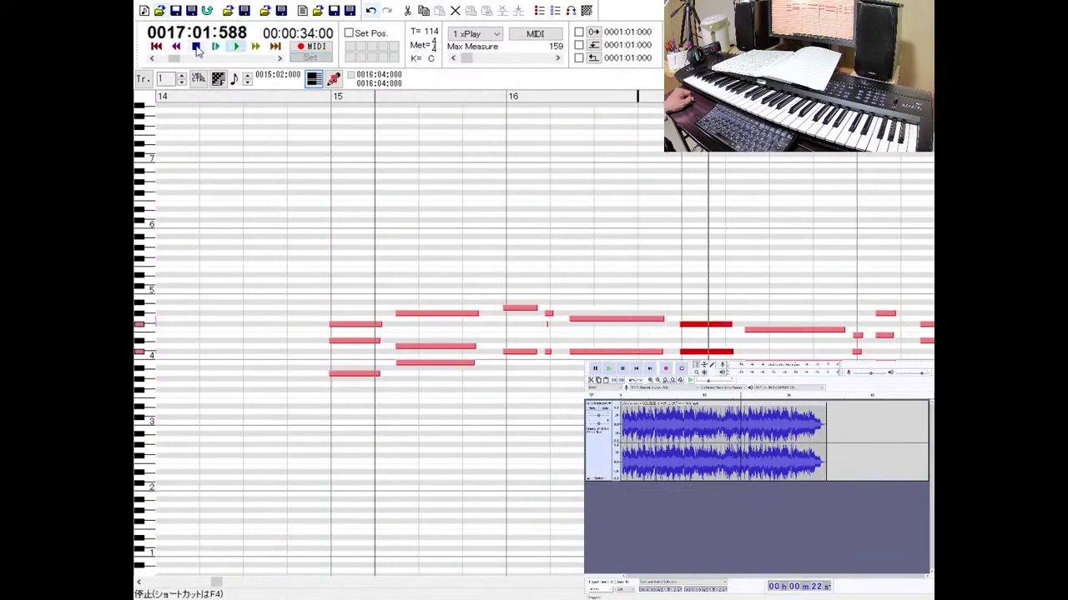
{"action": "left_click", "coordinate": [196, 46]}
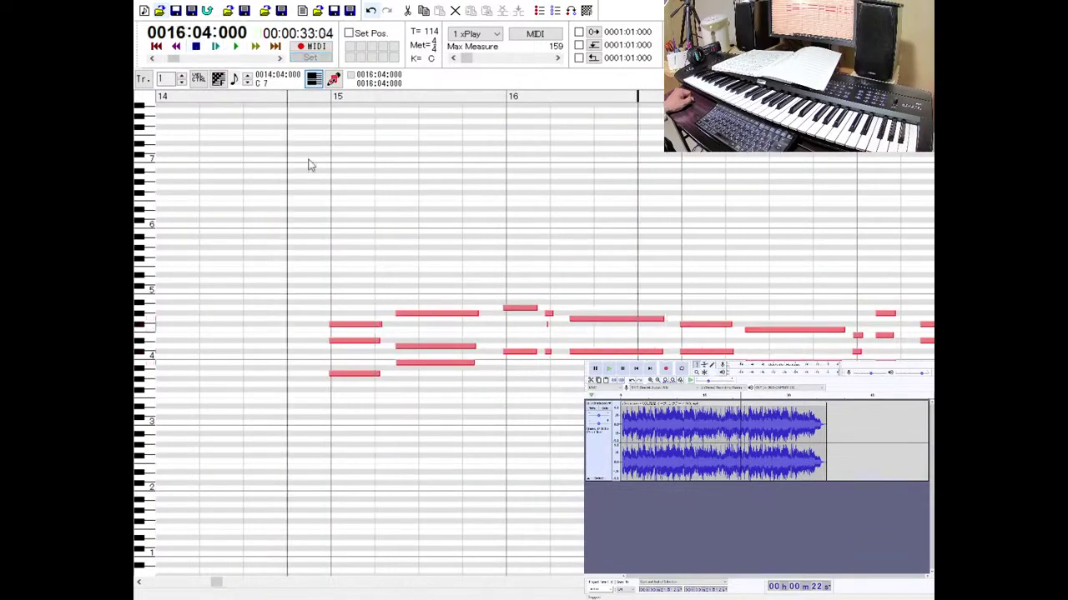
Raise the long Guide note below F4 at measure 17, beat 2, to D4 and play from measure 16, beat 4, to check it.
{"action": "left_click", "coordinate": [778, 332]}
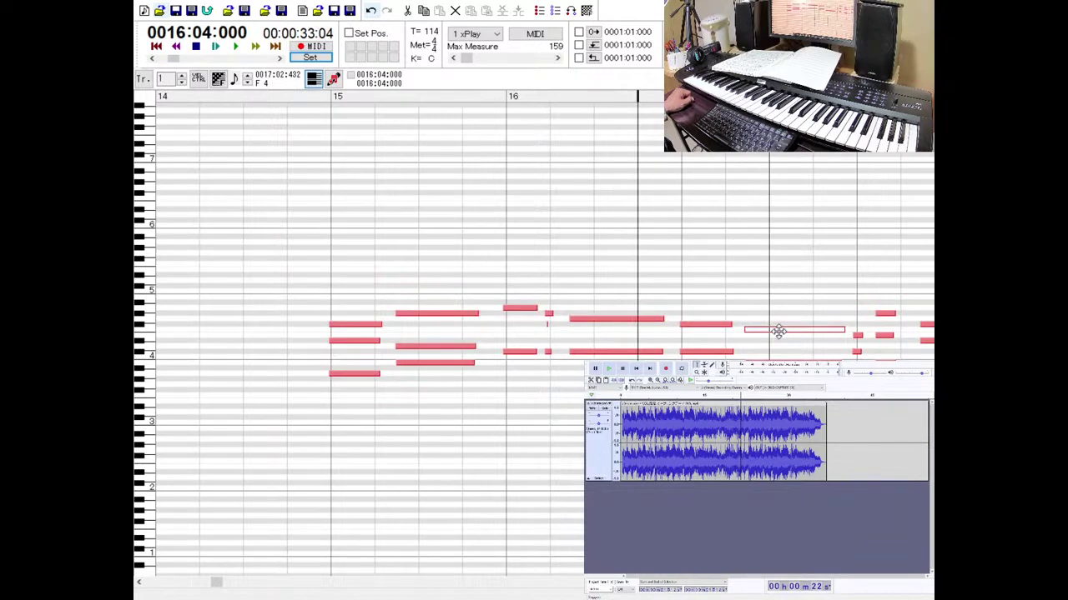
{"action": "left_click", "coordinate": [778, 331]}
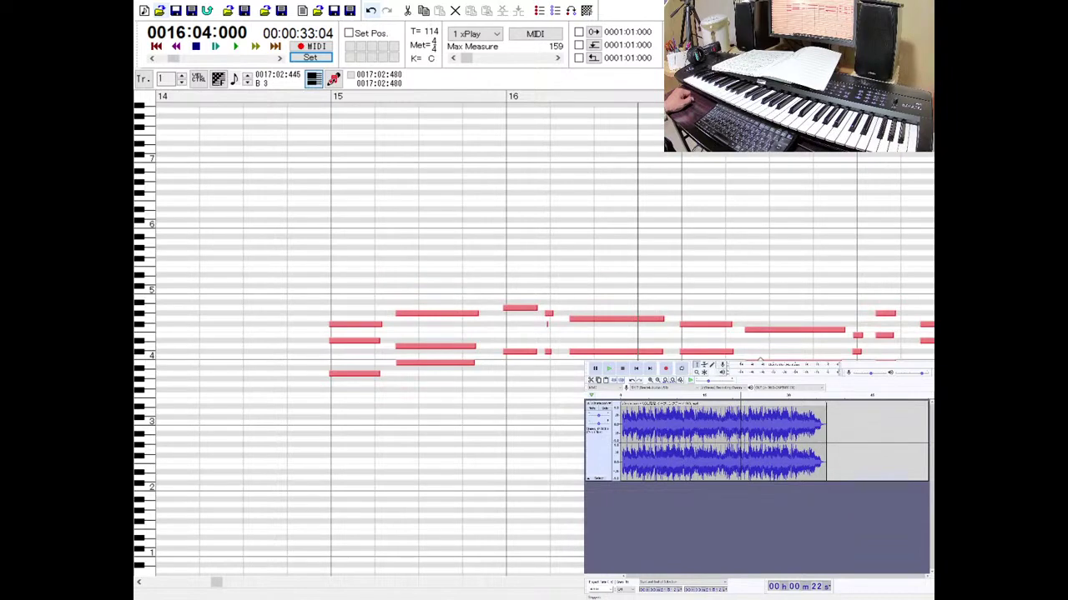
{"action": "left_click_drag", "start_coordinate": [760, 359], "coordinate": [762, 346]}
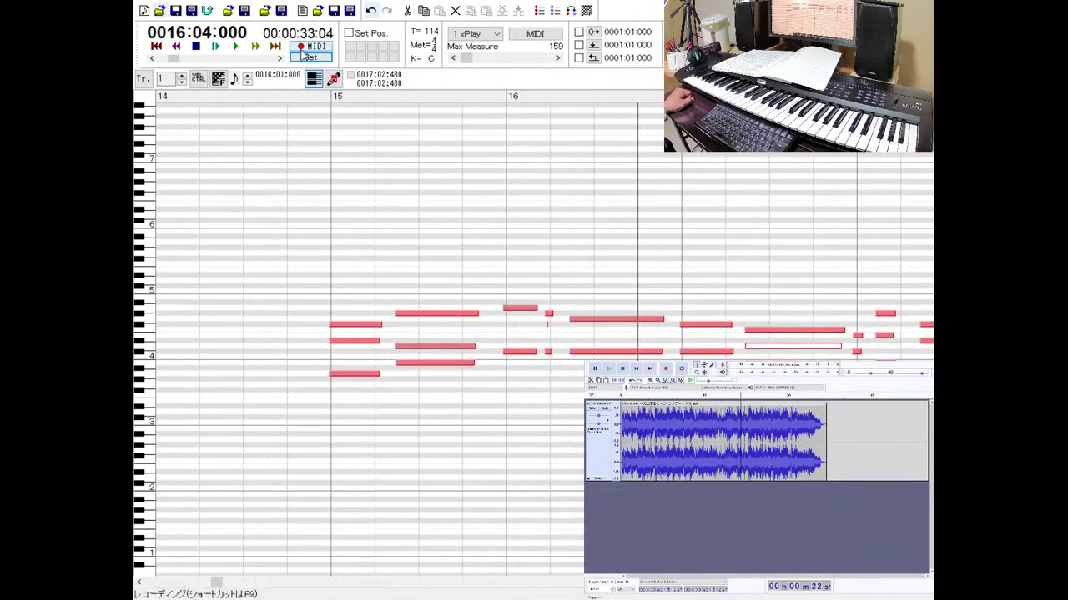
{"action": "left_click", "coordinate": [235, 47]}
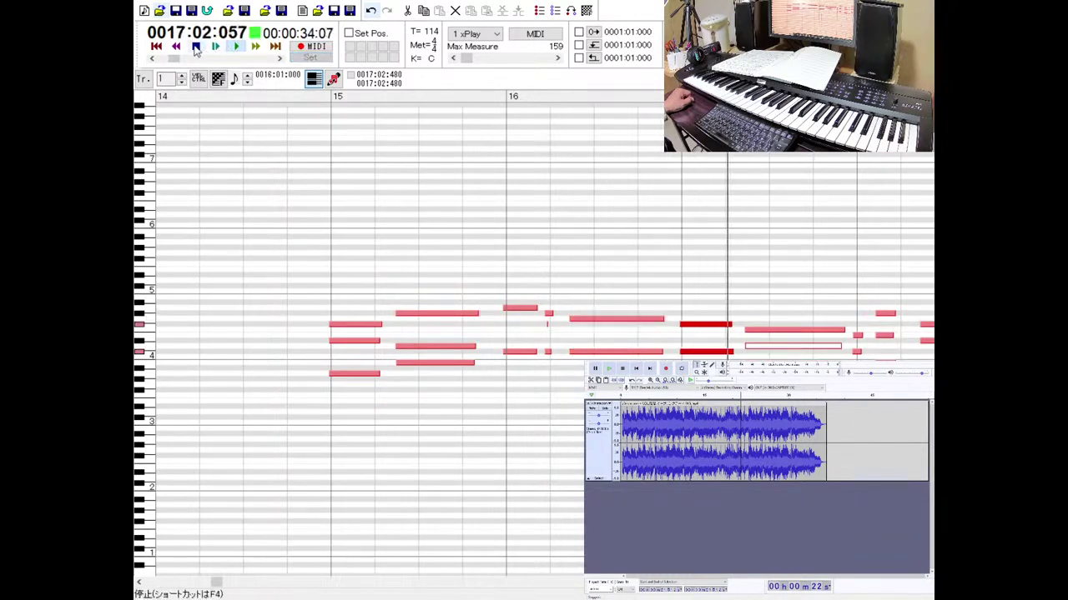
{"action": "left_click", "coordinate": [195, 47]}
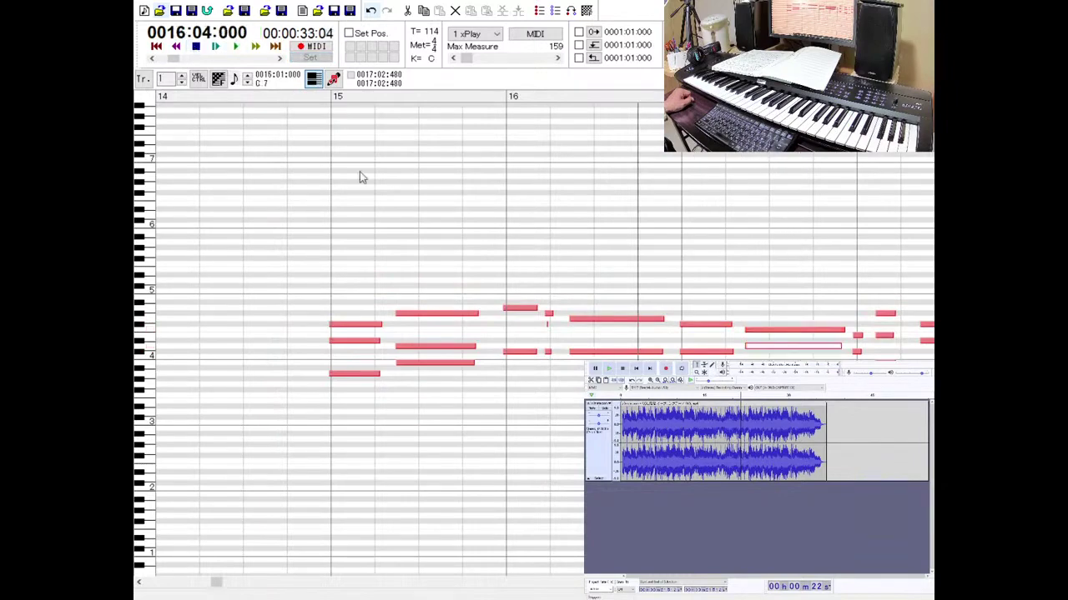
Lower the long Guide note at measure 17, beat 2, from D4 to B3 and play from measure 16, beat 4.
{"action": "left_click", "coordinate": [758, 346]}
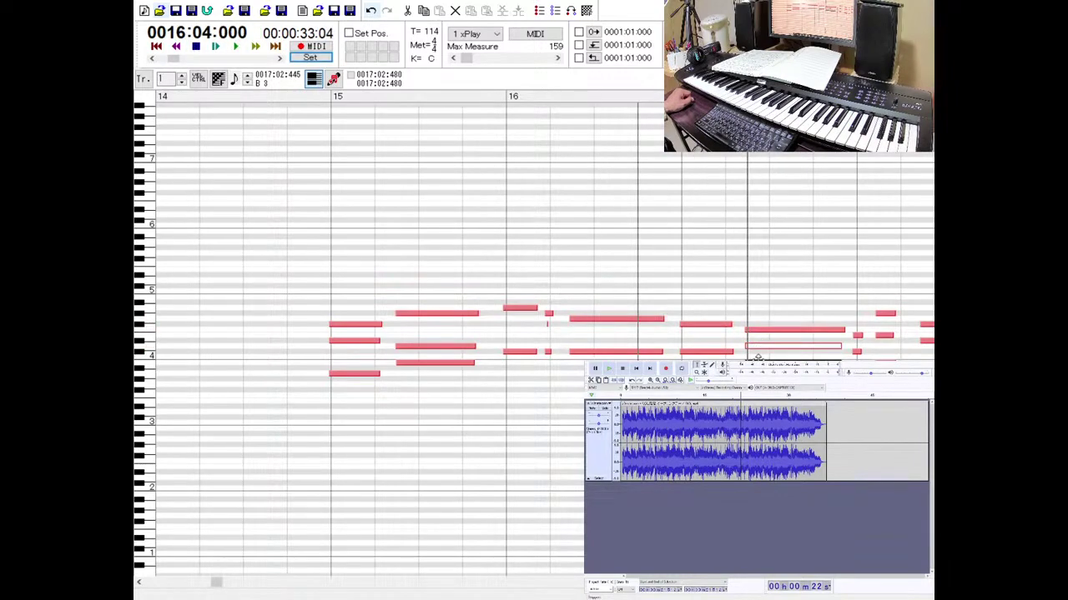
{"action": "key", "text": "Delete"}
{"action": "left_click", "coordinate": [236, 46]}
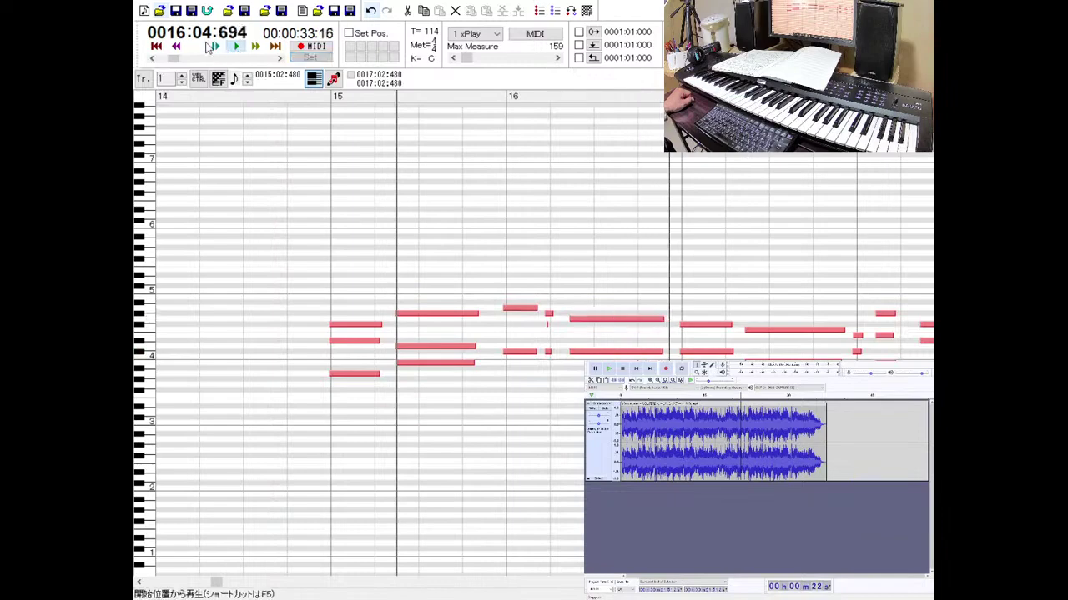
{"action": "left_click", "coordinate": [197, 47]}
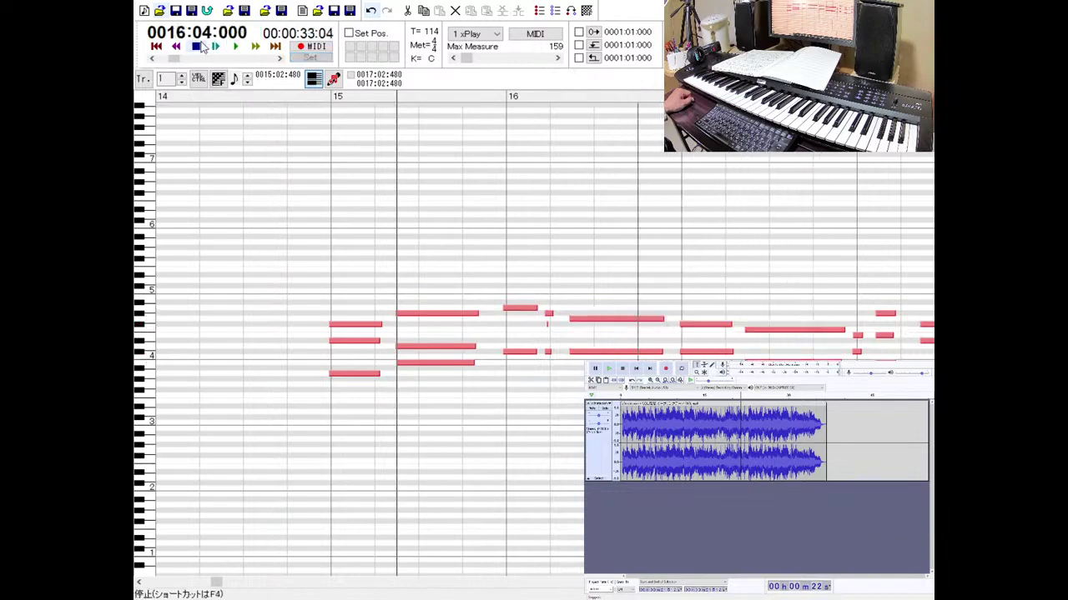
Select the long F4 Guide note in measure 17 and replay the reference audio in Audacity from about 27 seconds.
{"action": "left_click", "coordinate": [754, 330]}
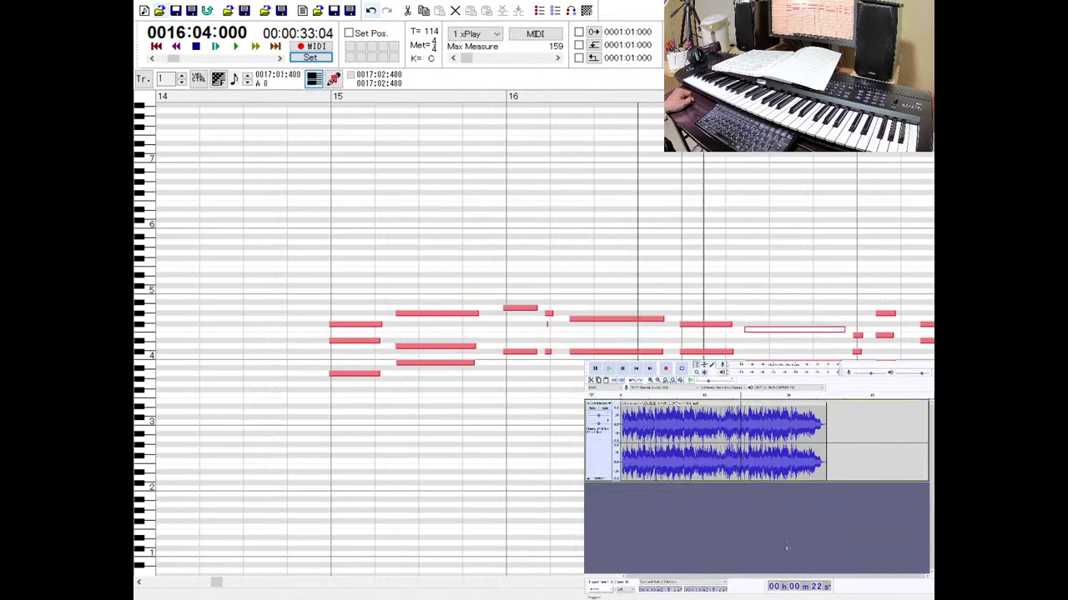
{"action": "left_click", "coordinate": [607, 368]}
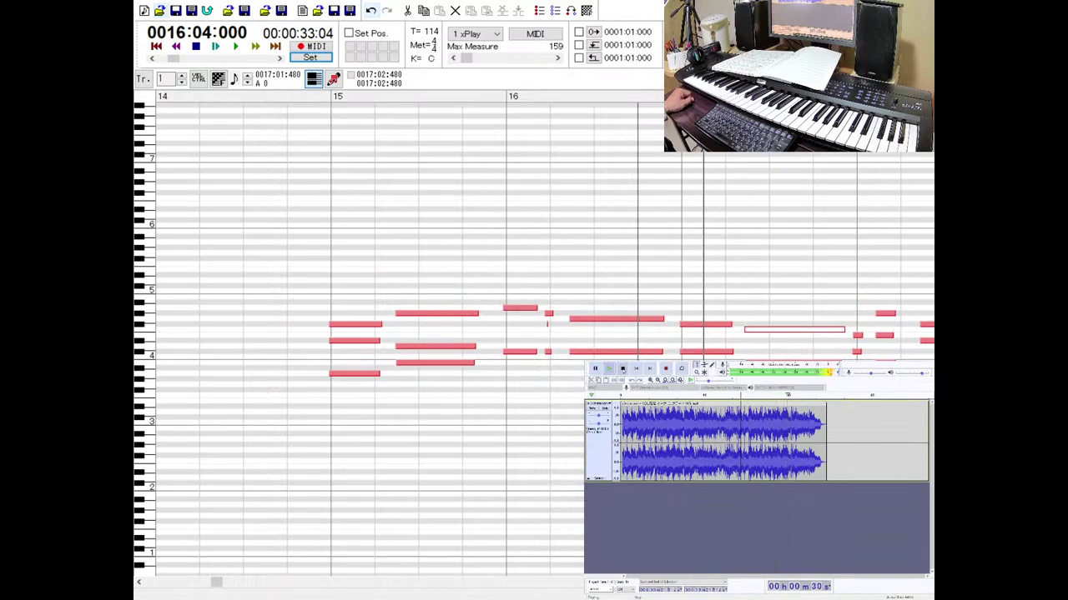
{"action": "left_click", "coordinate": [622, 369]}
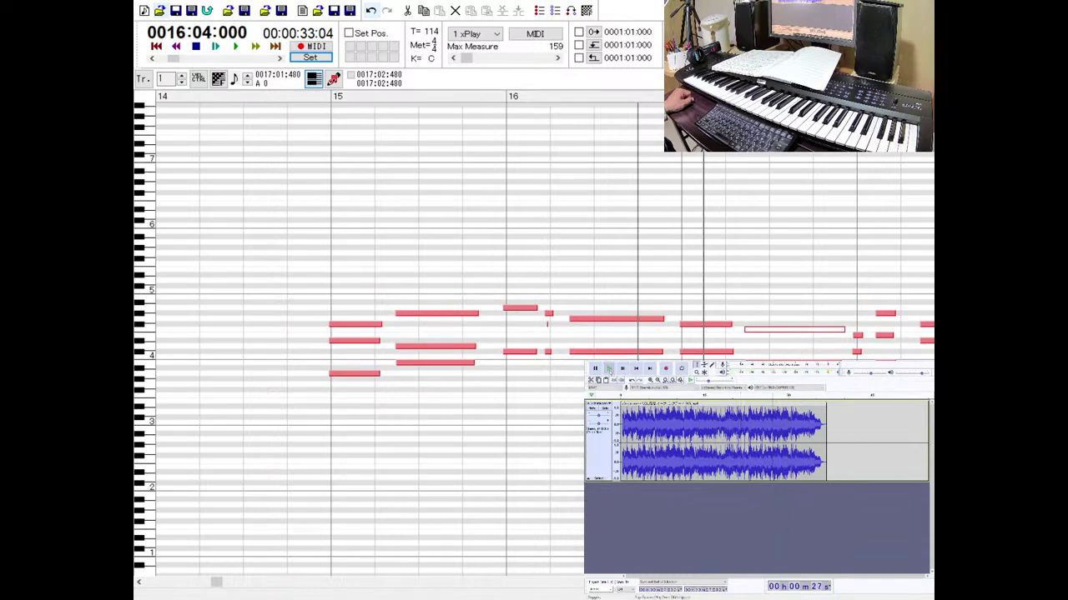
{"action": "left_click", "coordinate": [609, 369]}
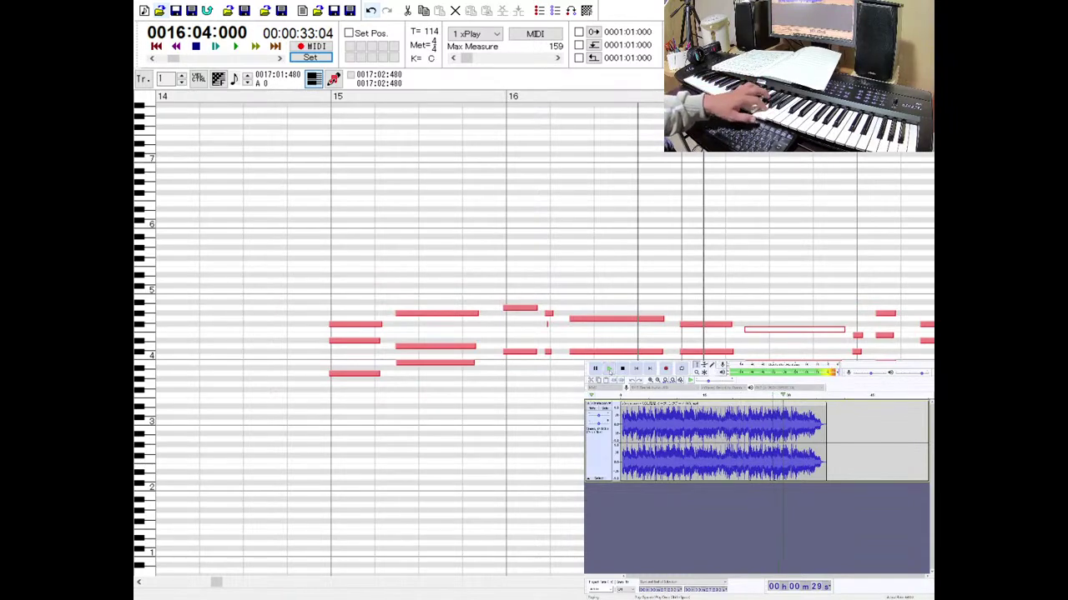
{"action": "key", "text": "space"}
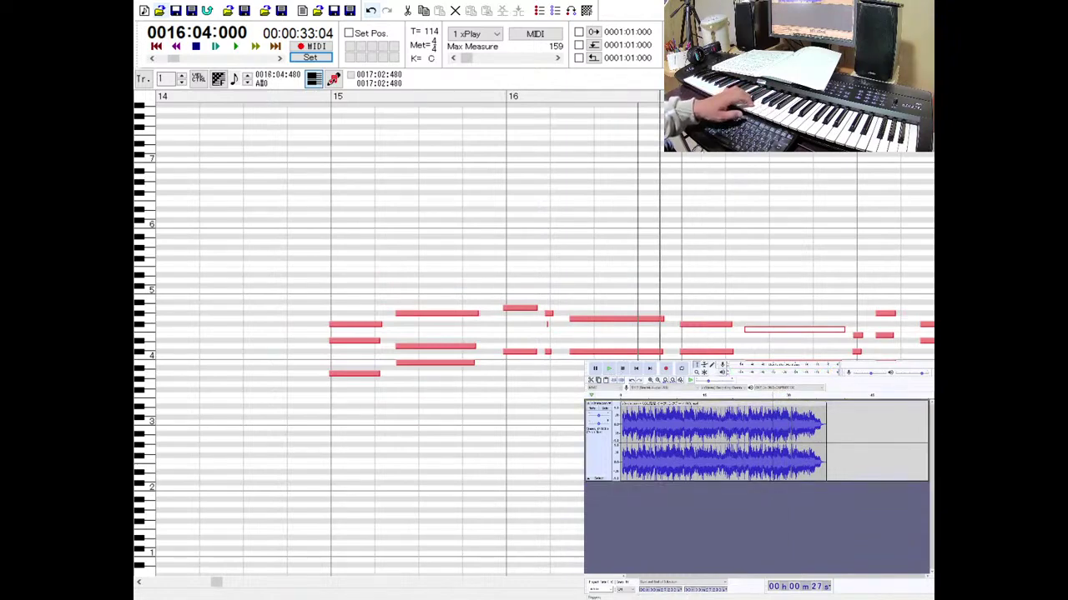
Return to the track list, arm the Violin track for recording and replay the reference audio from about 27 seconds.
{"action": "key", "text": "ctrl+Tab"}
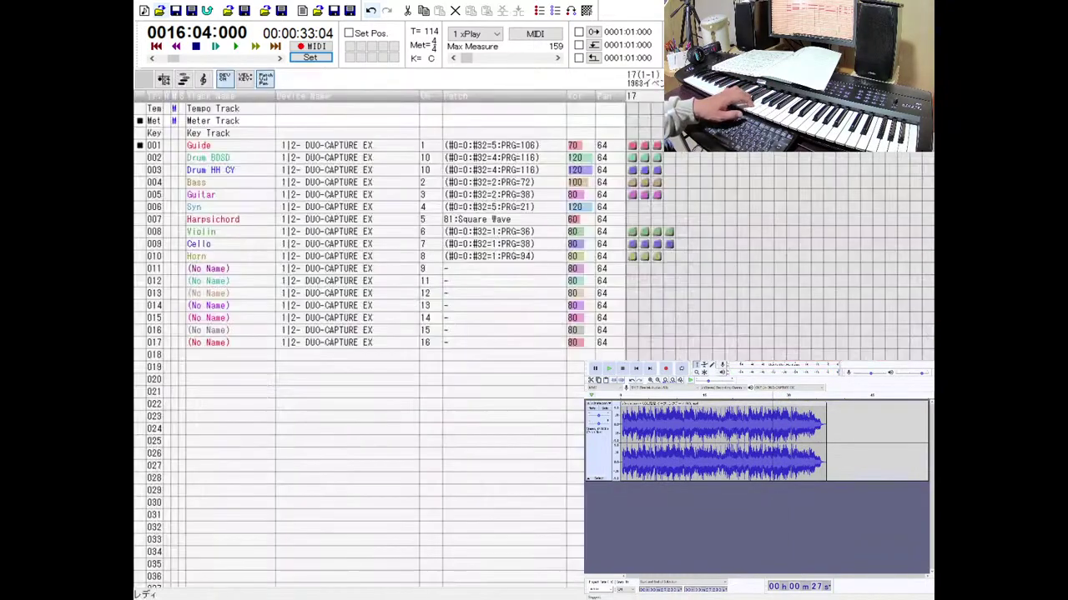
{"action": "left_click", "coordinate": [163, 146]}
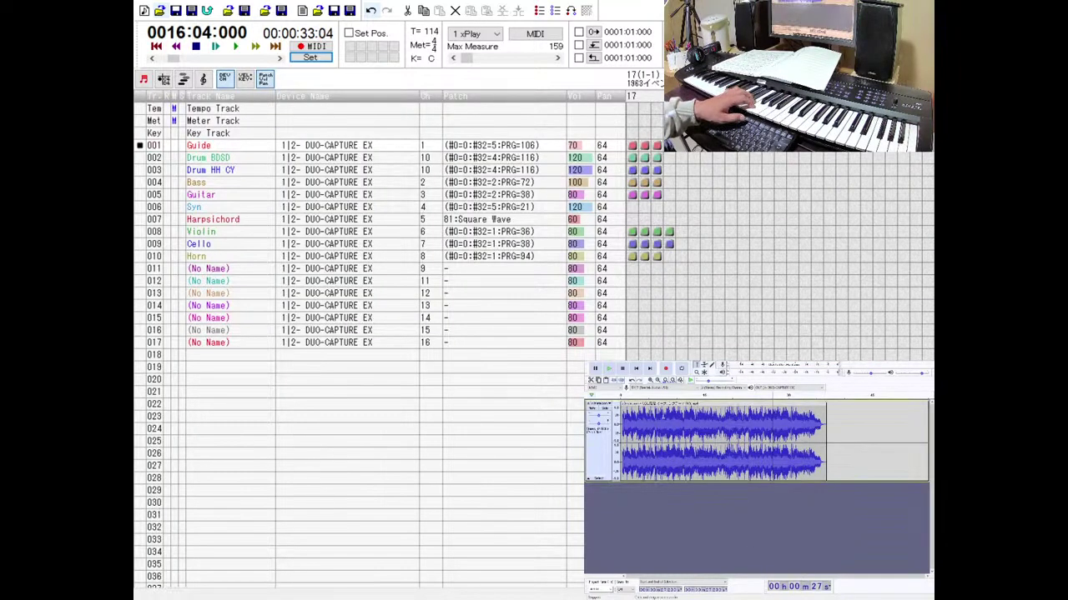
{"action": "left_click", "coordinate": [610, 372]}
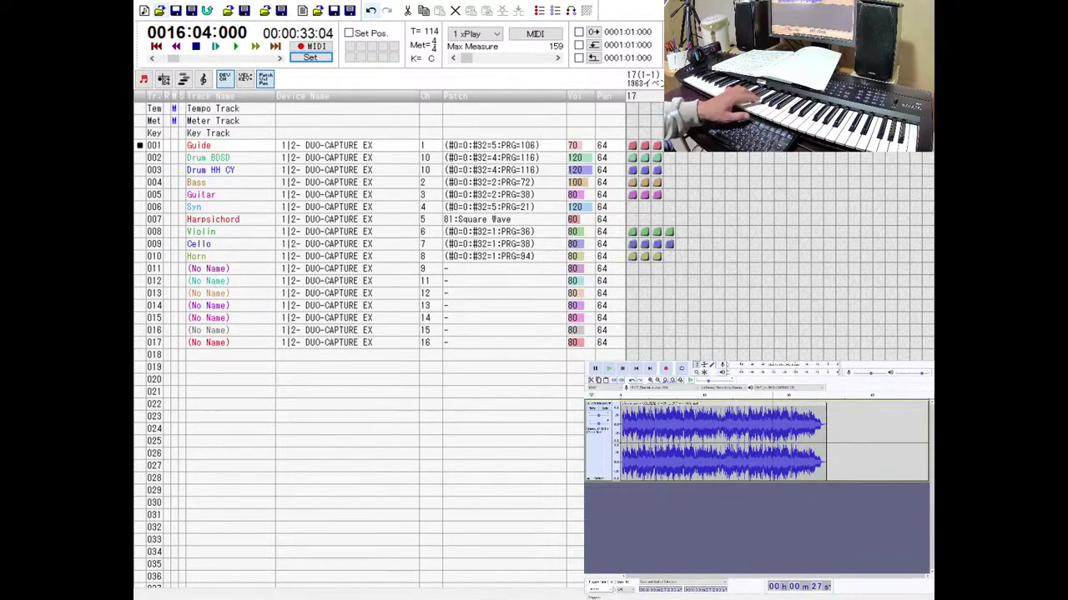
{"action": "left_click", "coordinate": [157, 198]}
{"action": "left_click", "coordinate": [155, 220]}
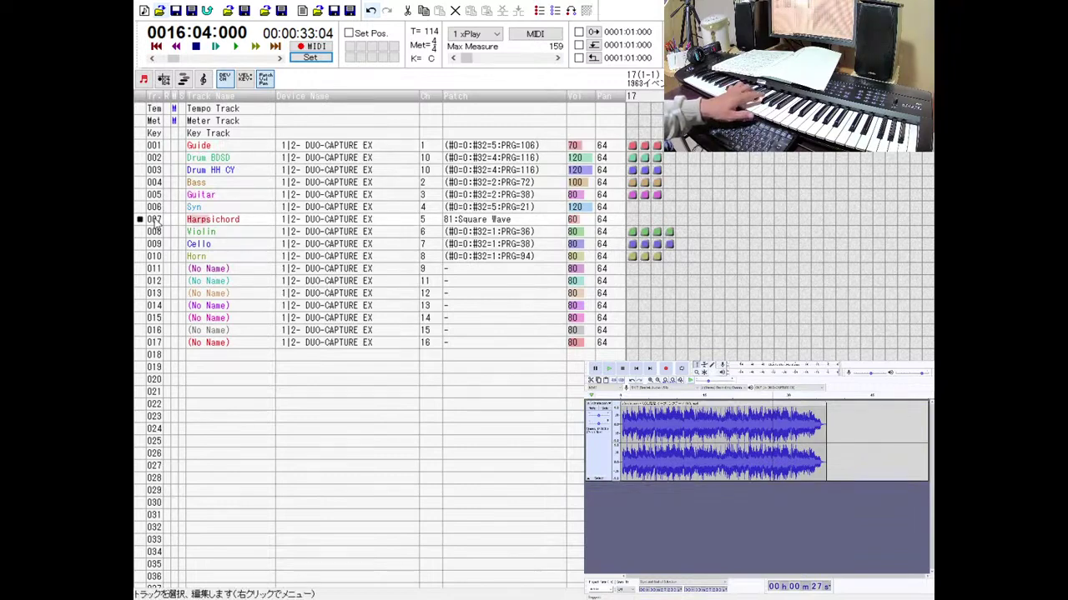
{"action": "left_click", "coordinate": [158, 231]}
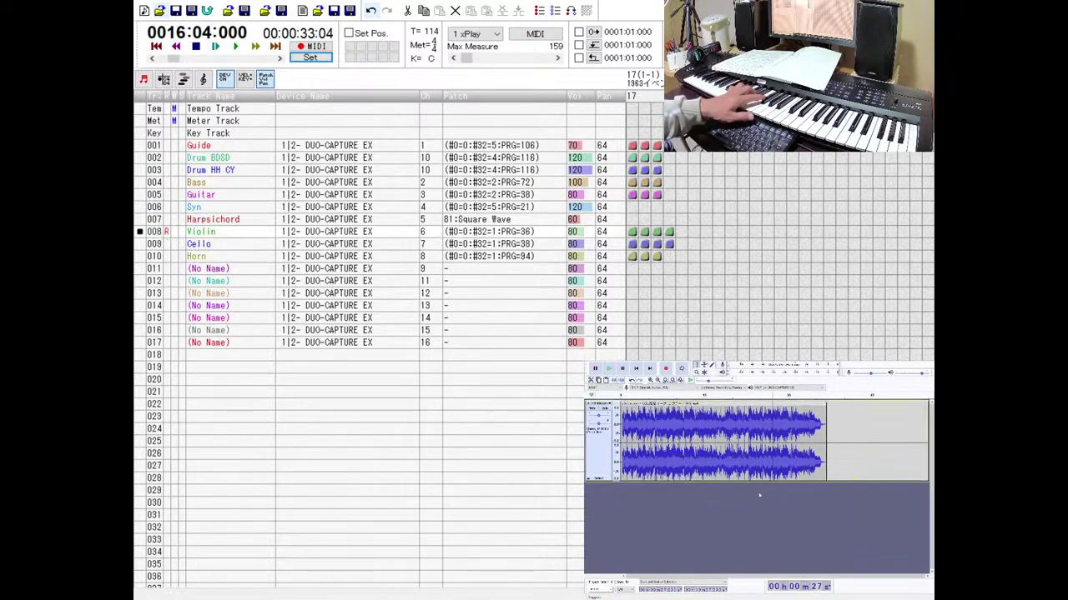
{"action": "key", "text": "space"}
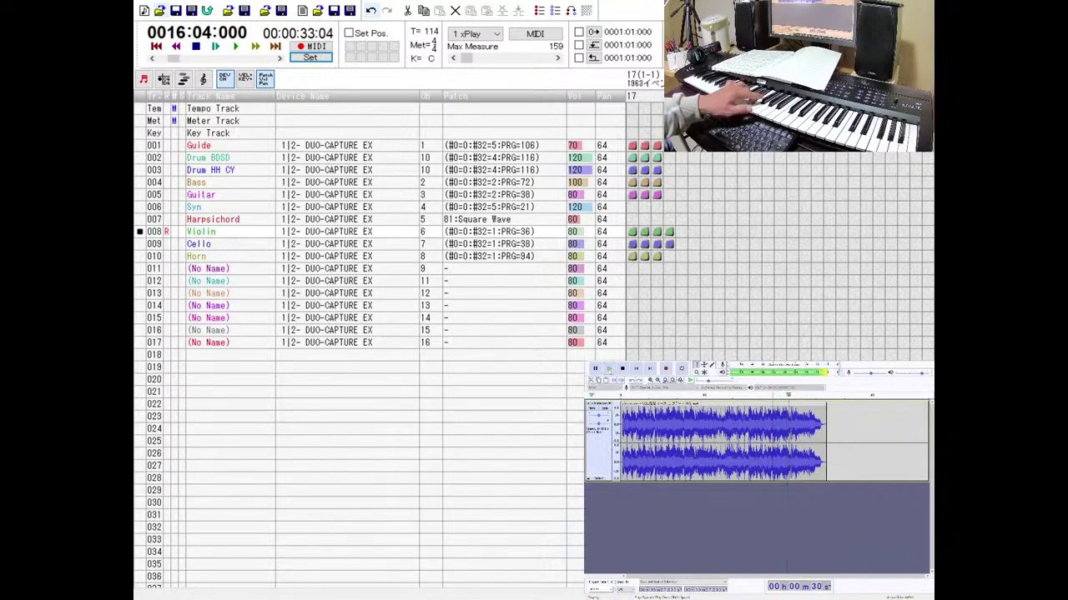
{"action": "key", "text": "space"}
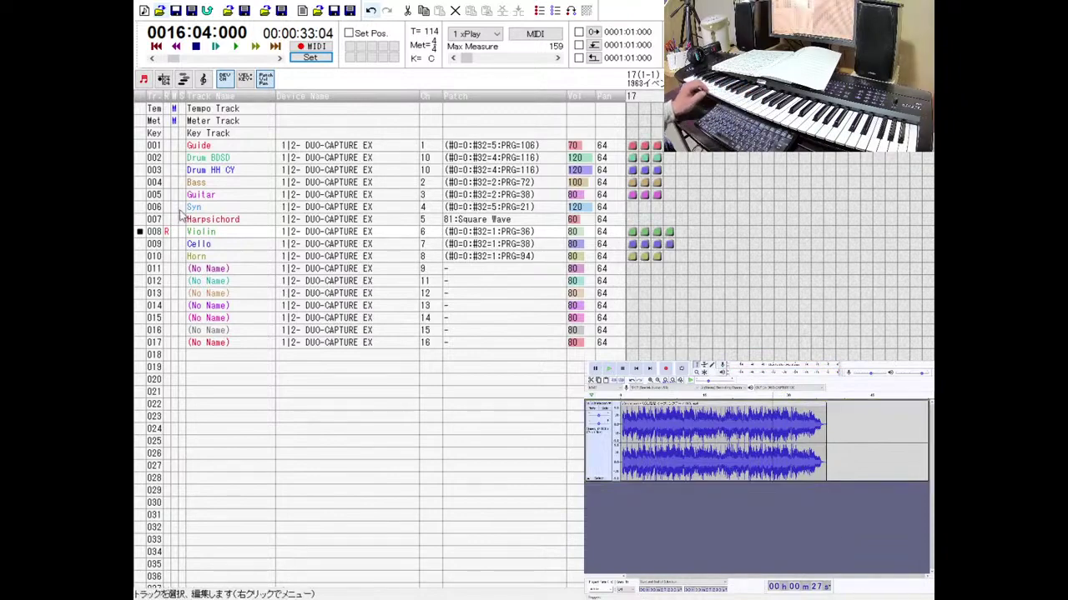
Reopen the Guide track in the piano roll, lower the long F4 note at measure 17, beat 2, to E4 and play it.
{"action": "double_click", "coordinate": [151, 147]}
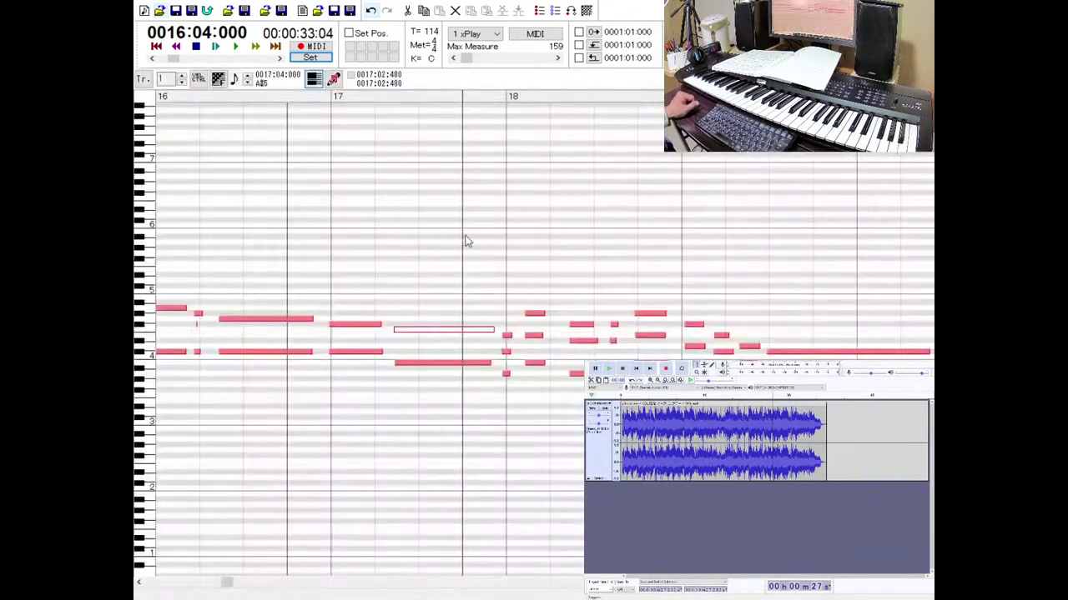
{"action": "left_click", "coordinate": [444, 340]}
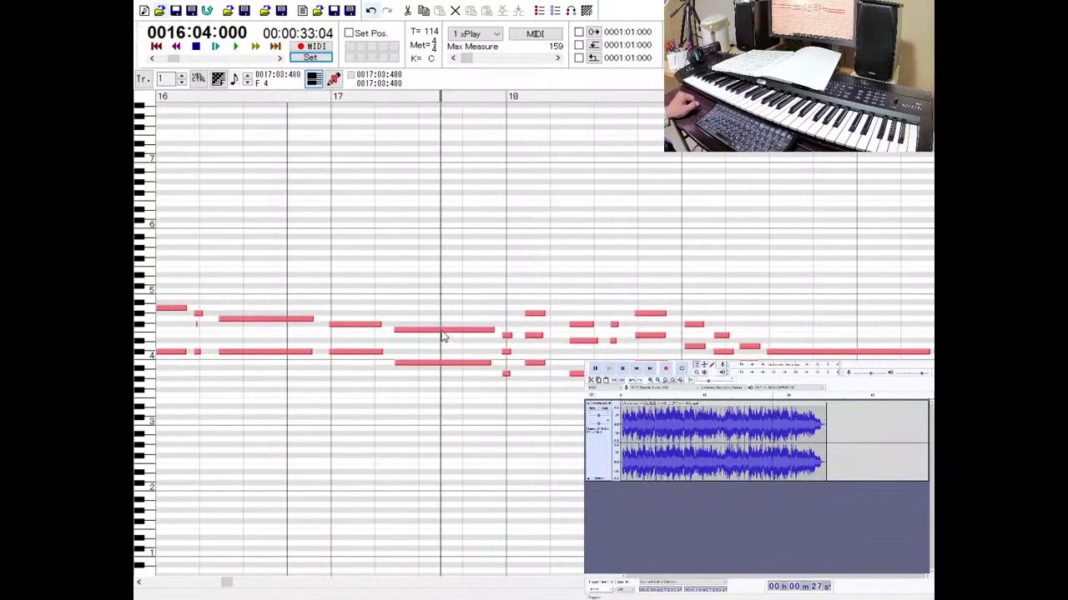
{"action": "left_click", "coordinate": [442, 335]}
{"action": "key", "text": "Delete"}
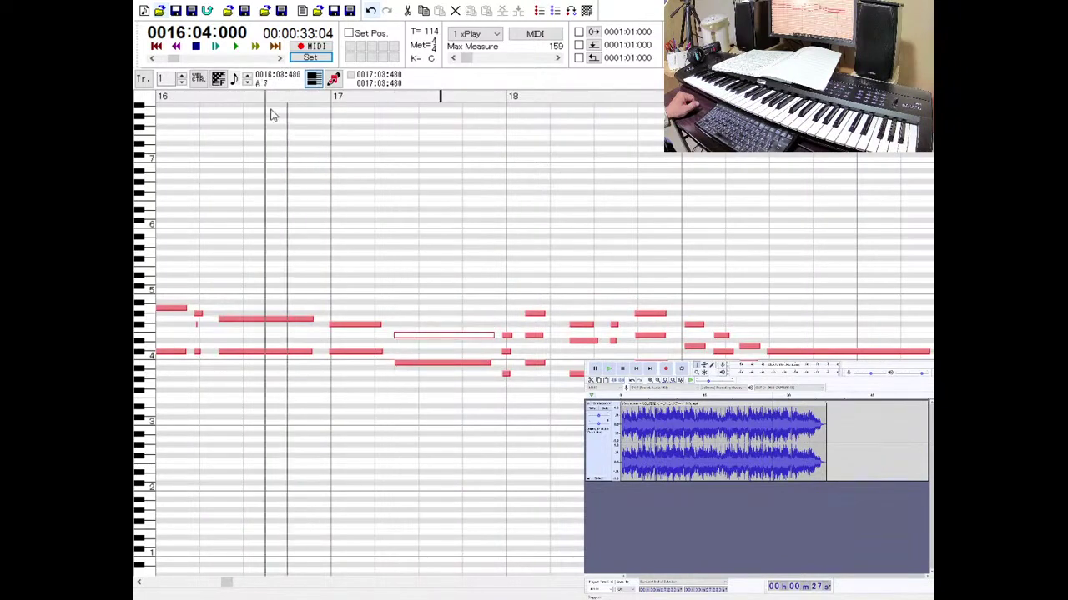
{"action": "left_click", "coordinate": [212, 47]}
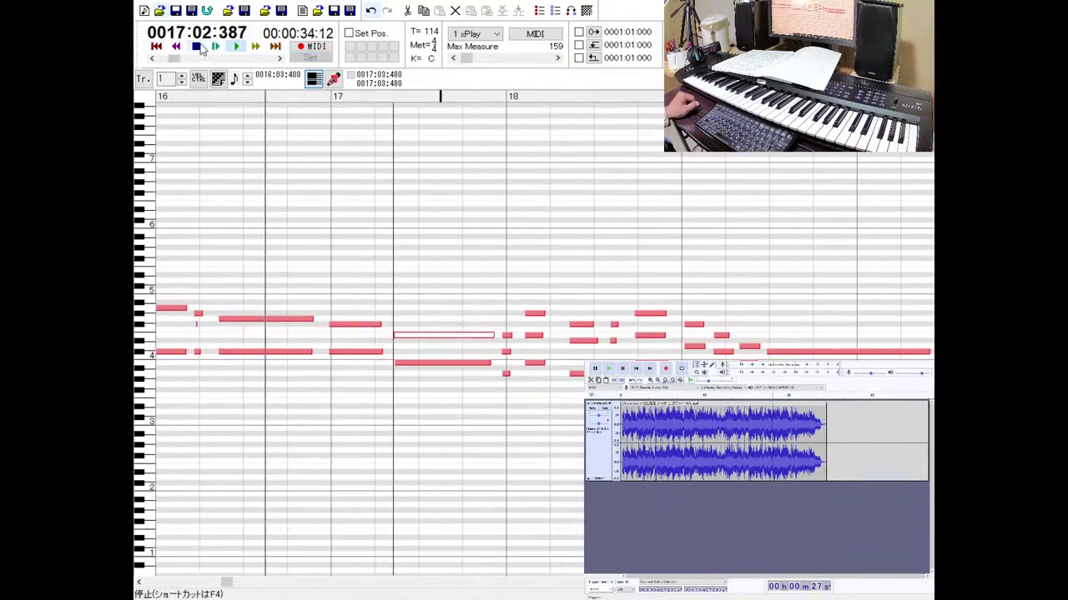
{"action": "left_click", "coordinate": [198, 48]}
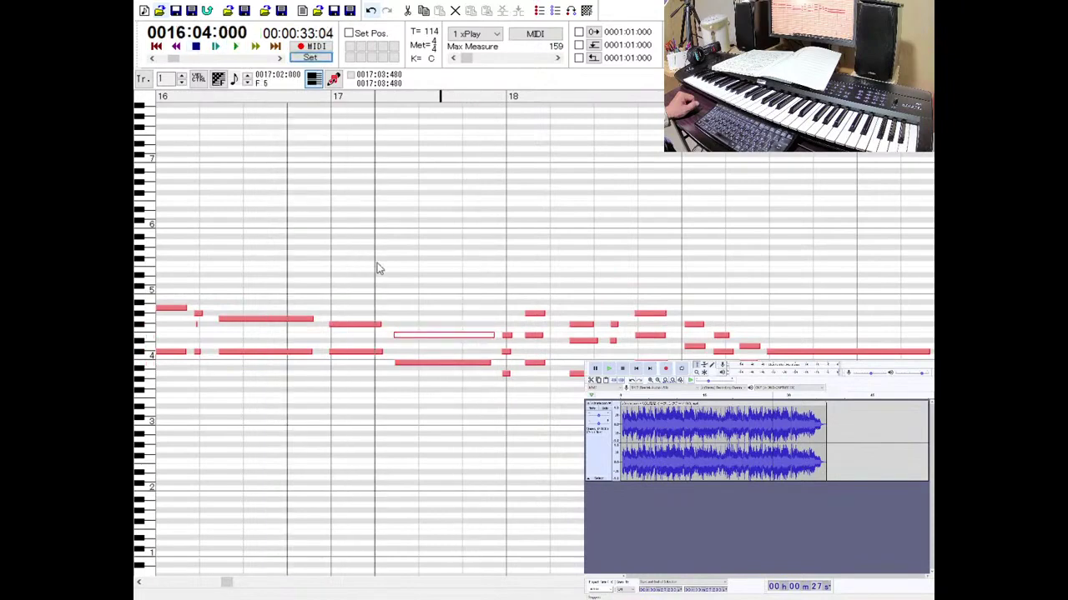
{"action": "left_click", "coordinate": [415, 336]}
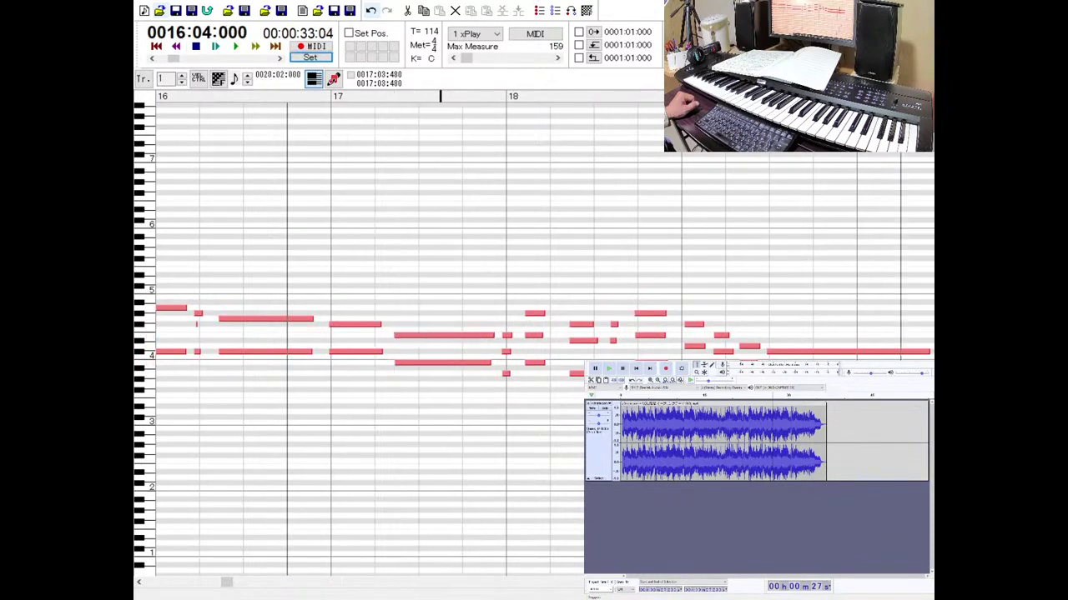
Show the Guitar track together with Guide in the piano roll and listen to both from measure 16, beat 4.
{"action": "key", "text": "ctrl+Tab"}
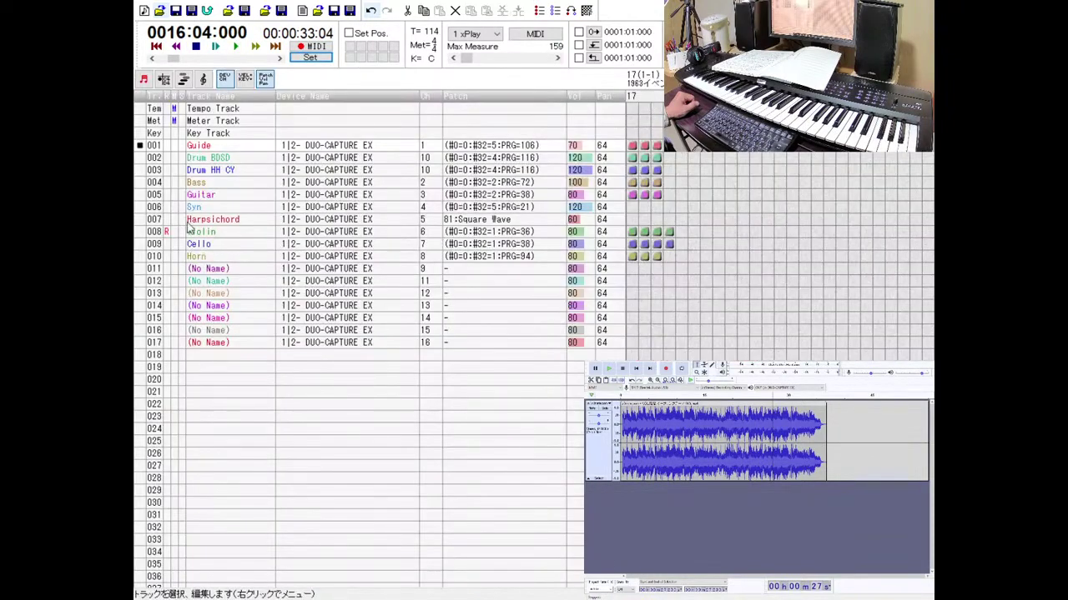
{"action": "left_click", "coordinate": [140, 195]}
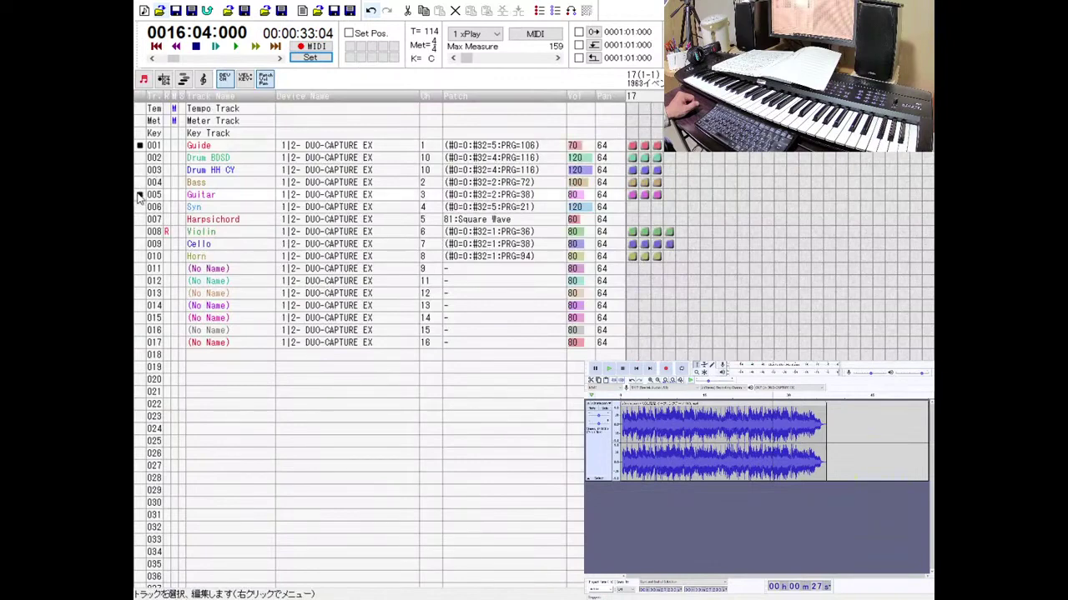
{"action": "key", "text": "ctrl+Tab"}
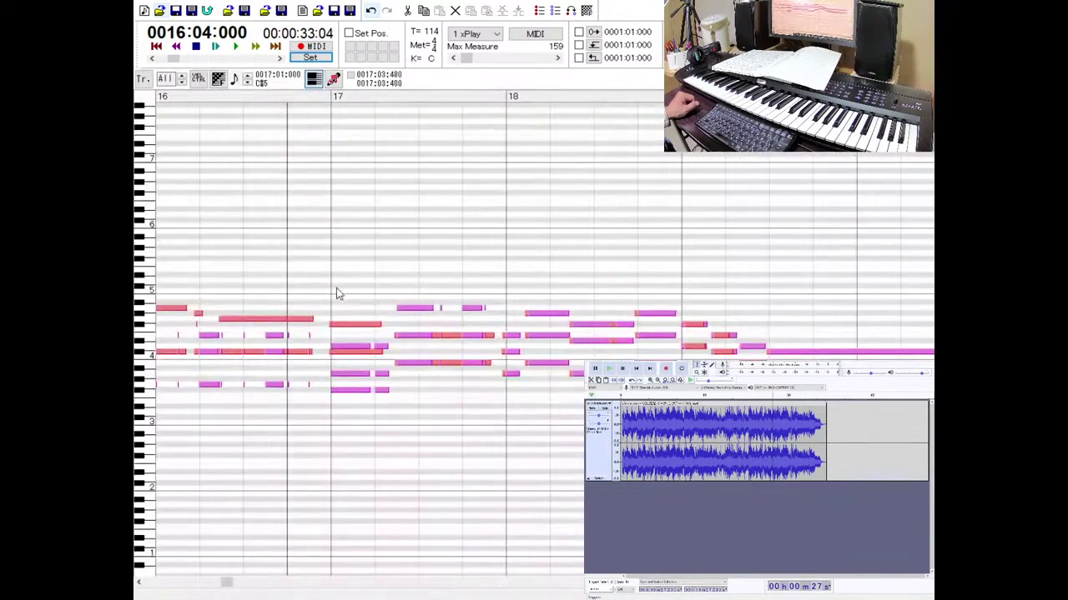
{"action": "left_click", "coordinate": [446, 335]}
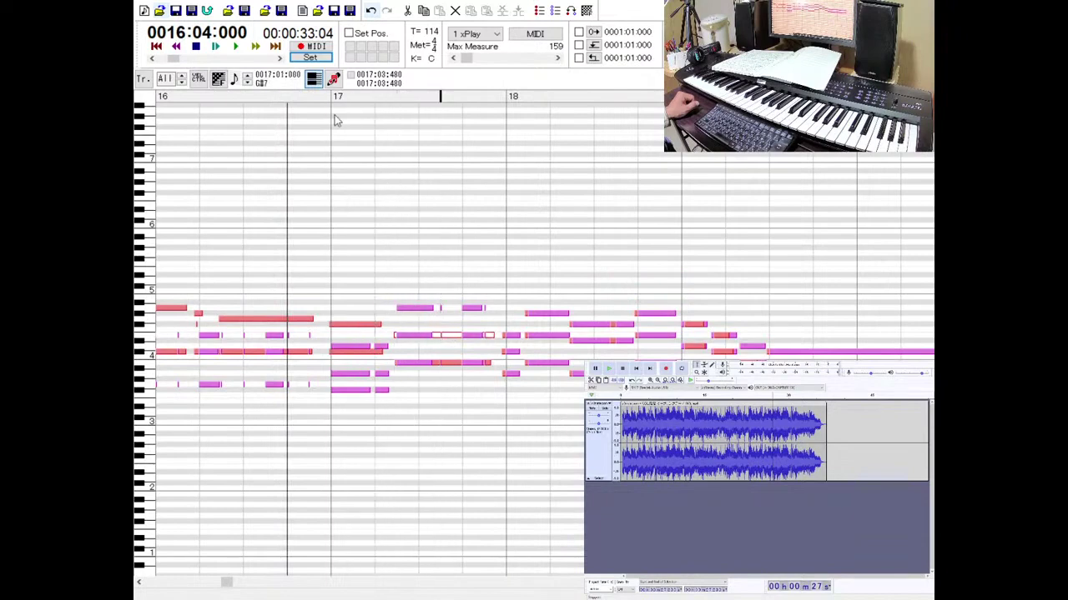
{"action": "left_click", "coordinate": [236, 46]}
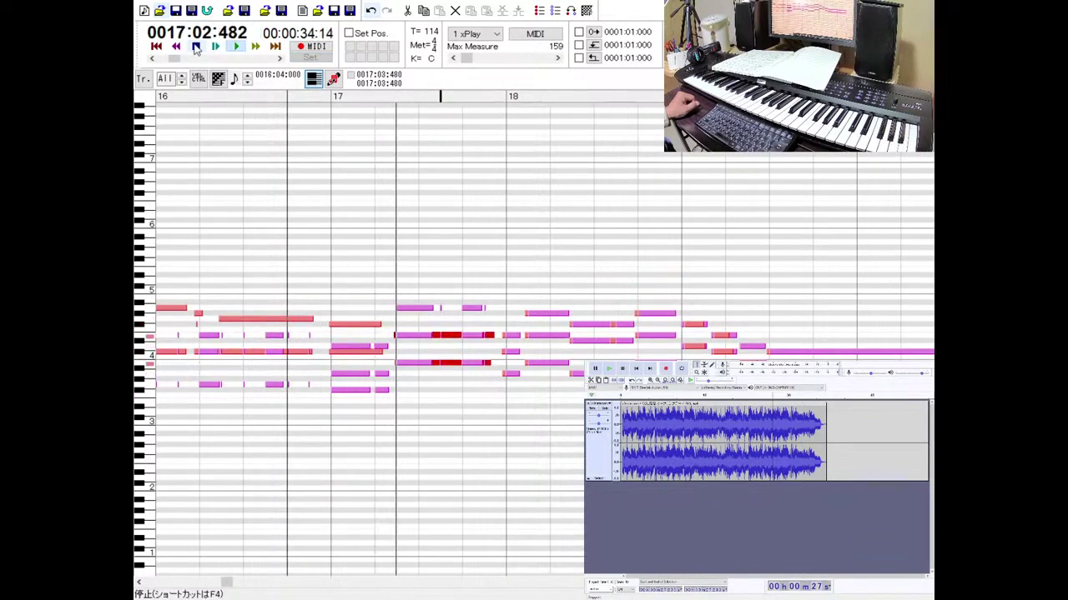
{"action": "left_click", "coordinate": [195, 47]}
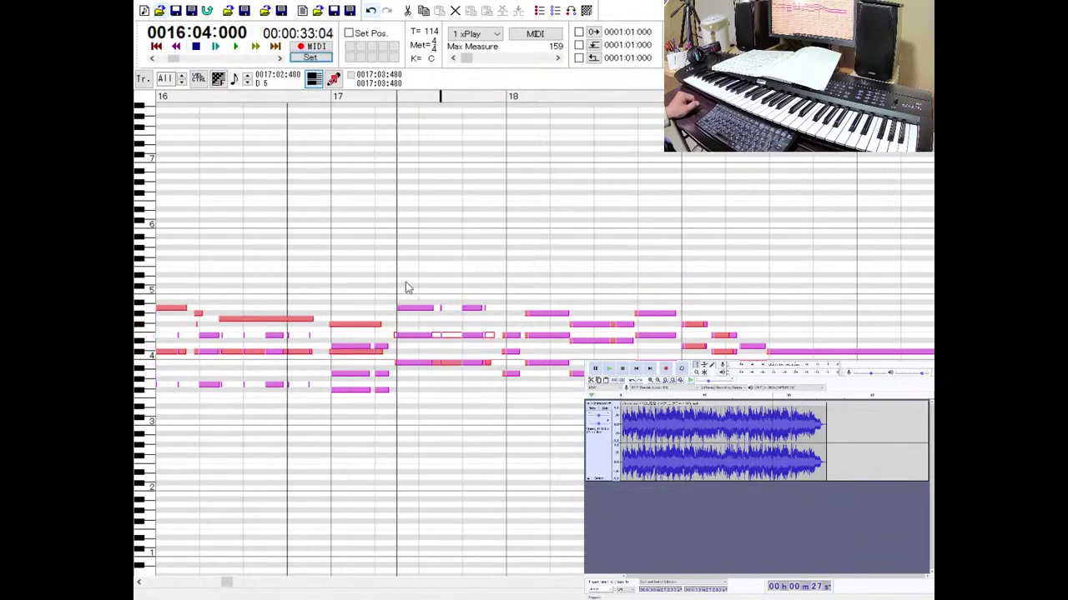
Try raising the long Guide E4 note and the Guitar E4 notes on beats 2 and 4 of measure 17 to F4, playing the result.
{"action": "left_click", "coordinate": [422, 335]}
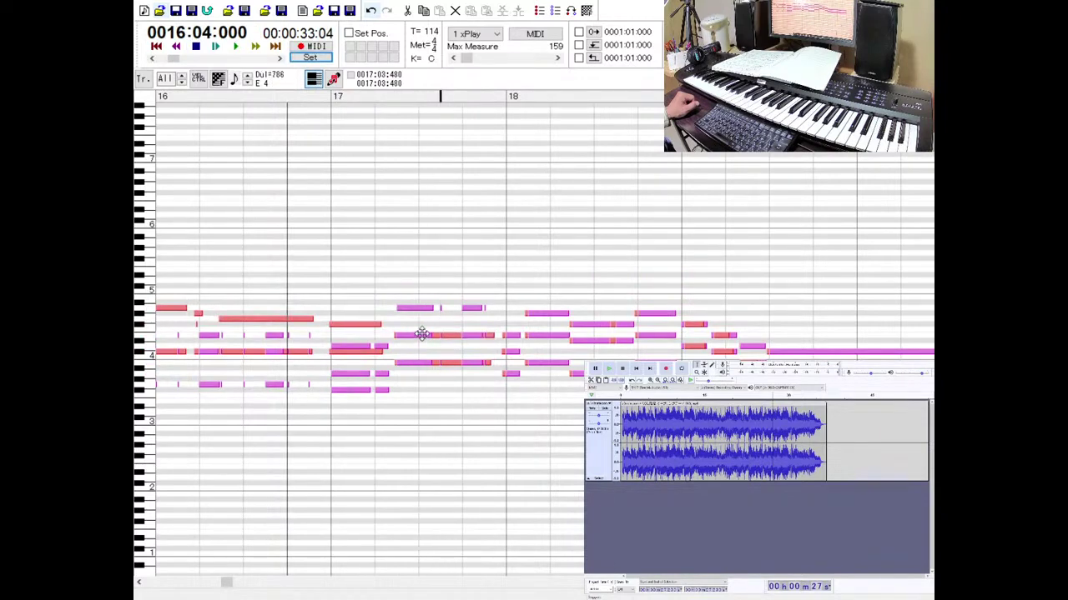
{"action": "left_click_drag", "start_coordinate": [422, 334], "coordinate": [423, 331]}
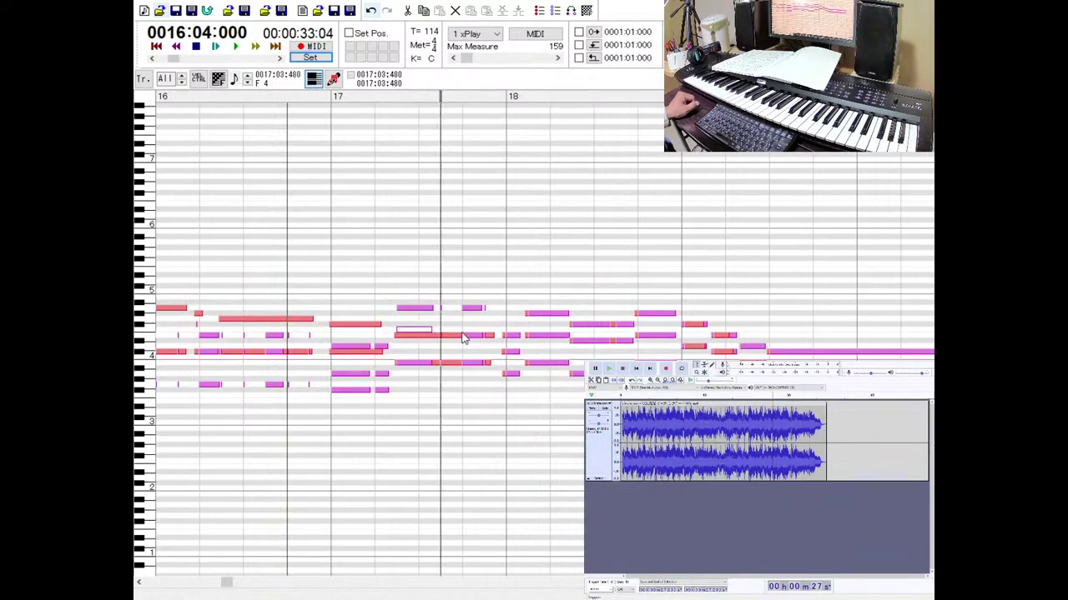
{"action": "left_click", "coordinate": [461, 335]}
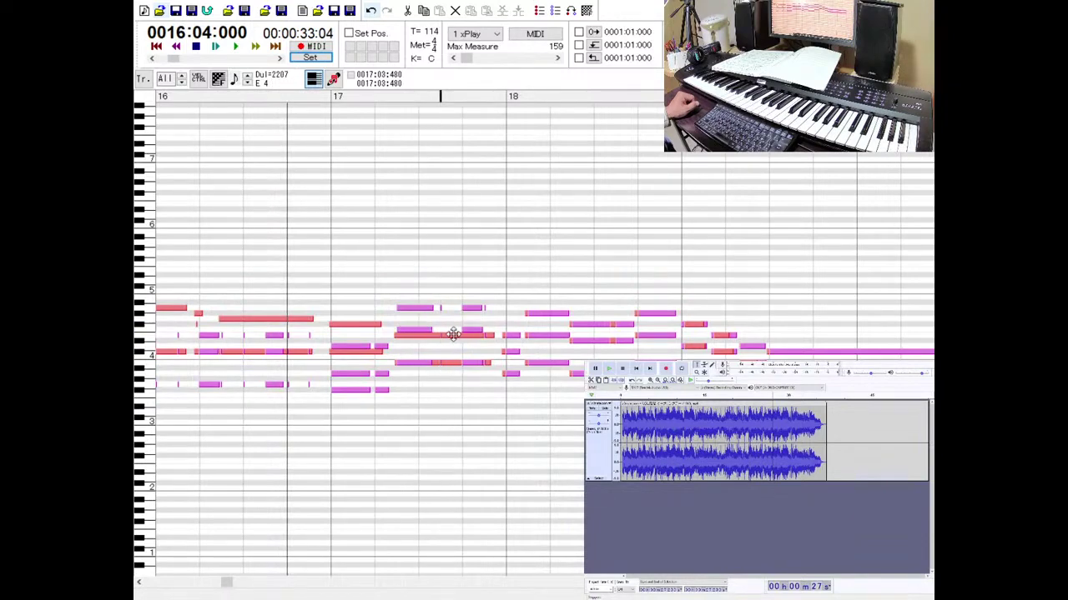
{"action": "left_click_drag", "start_coordinate": [454, 334], "coordinate": [454, 330]}
{"action": "left_click", "coordinate": [235, 46]}
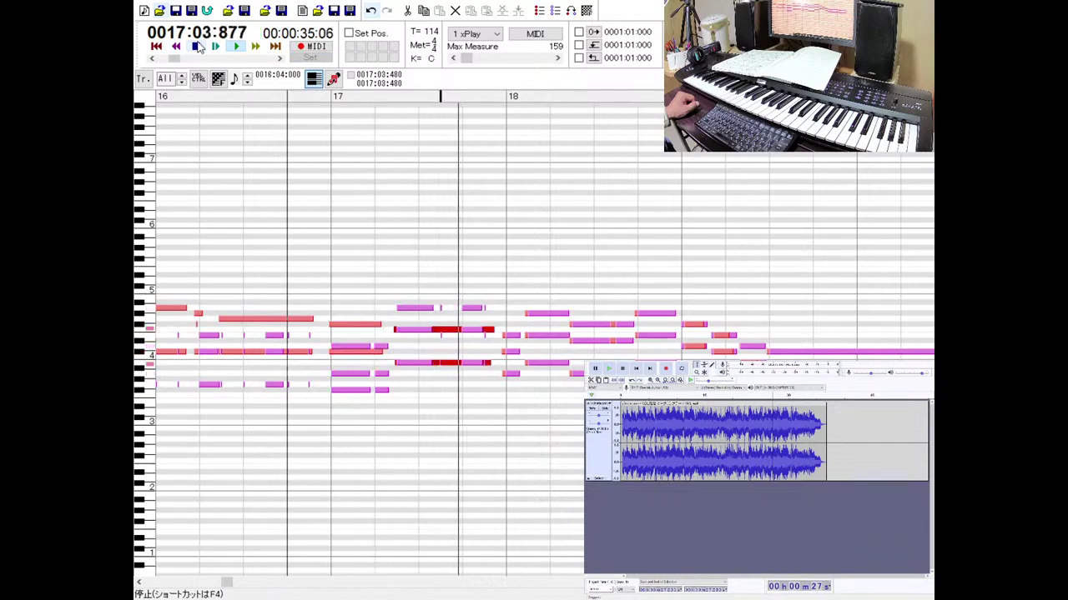
{"action": "left_click", "coordinate": [198, 47]}
{"action": "left_click", "coordinate": [216, 47]}
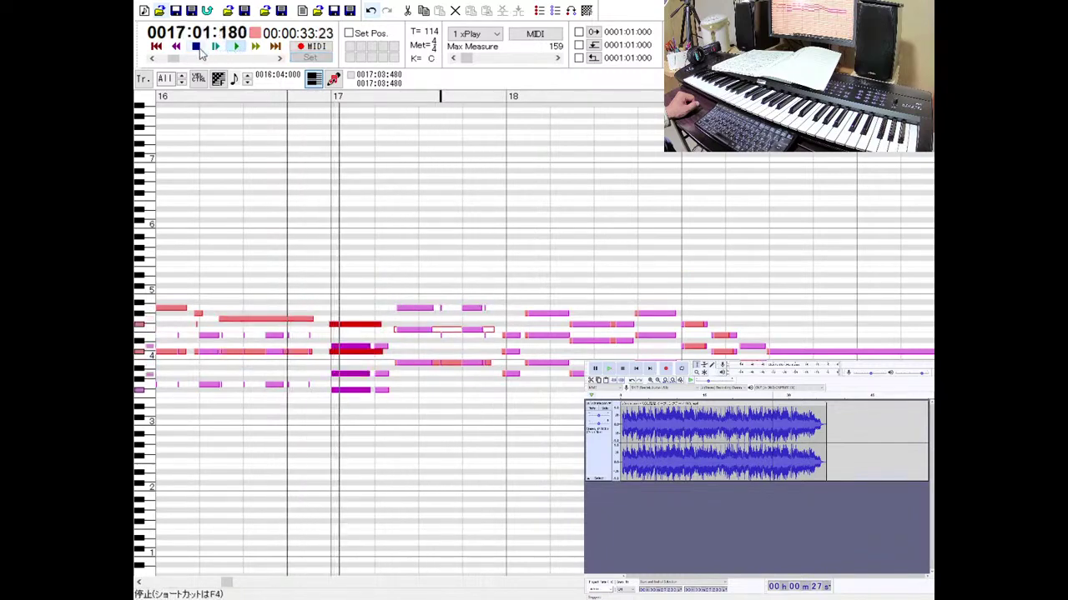
{"action": "left_click", "coordinate": [198, 47]}
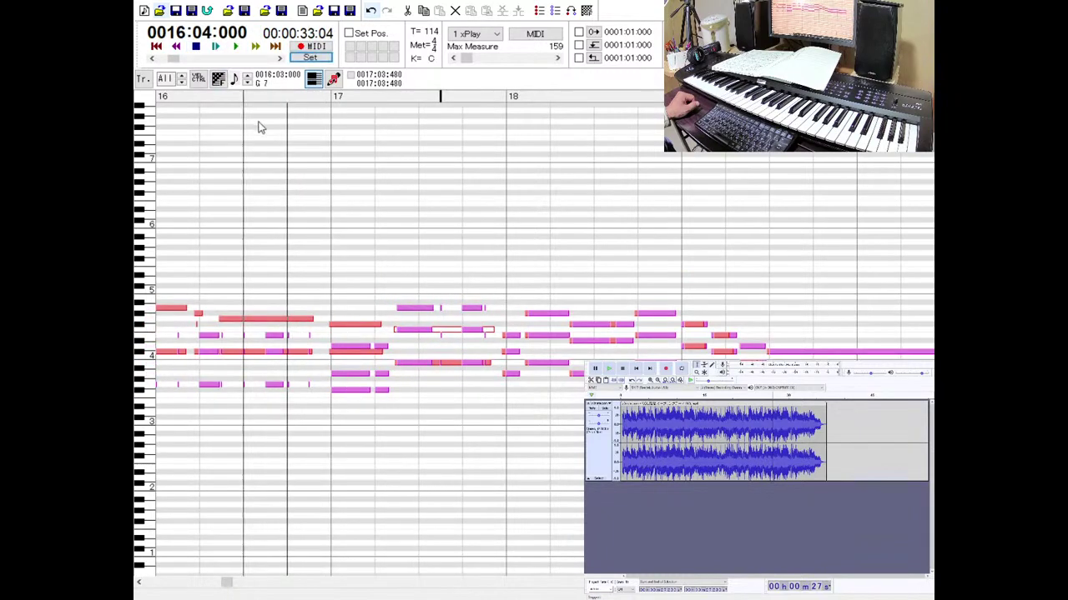
Undo the F4 changes to the Guide and Guitar notes in measure 17 and play the passage again.
{"action": "left_click", "coordinate": [415, 329]}
{"action": "left_click_drag", "start_coordinate": [415, 329], "coordinate": [415, 334]}
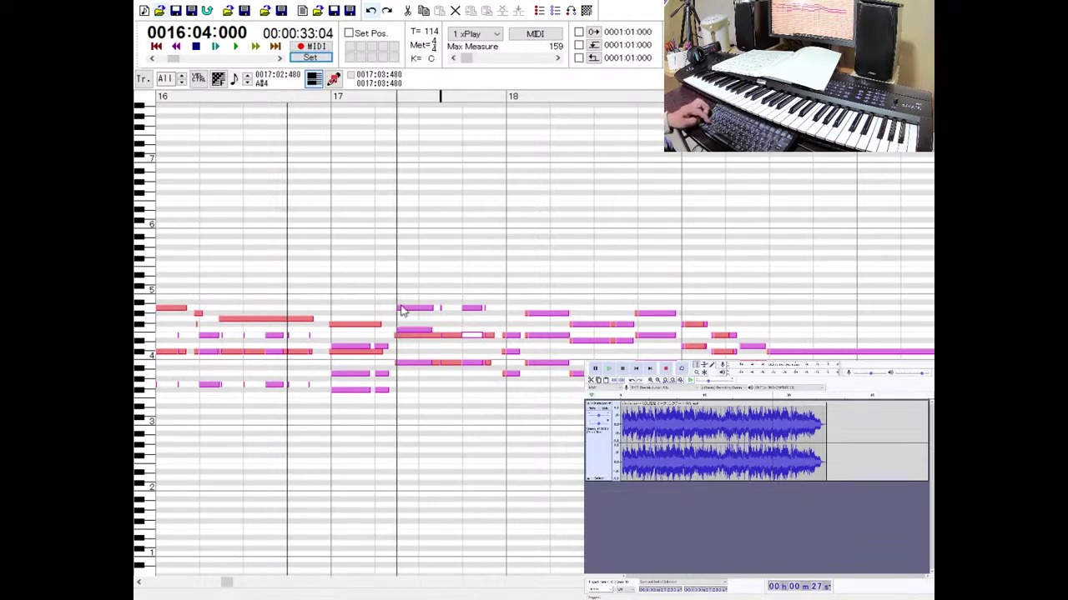
{"action": "left_click", "coordinate": [235, 49]}
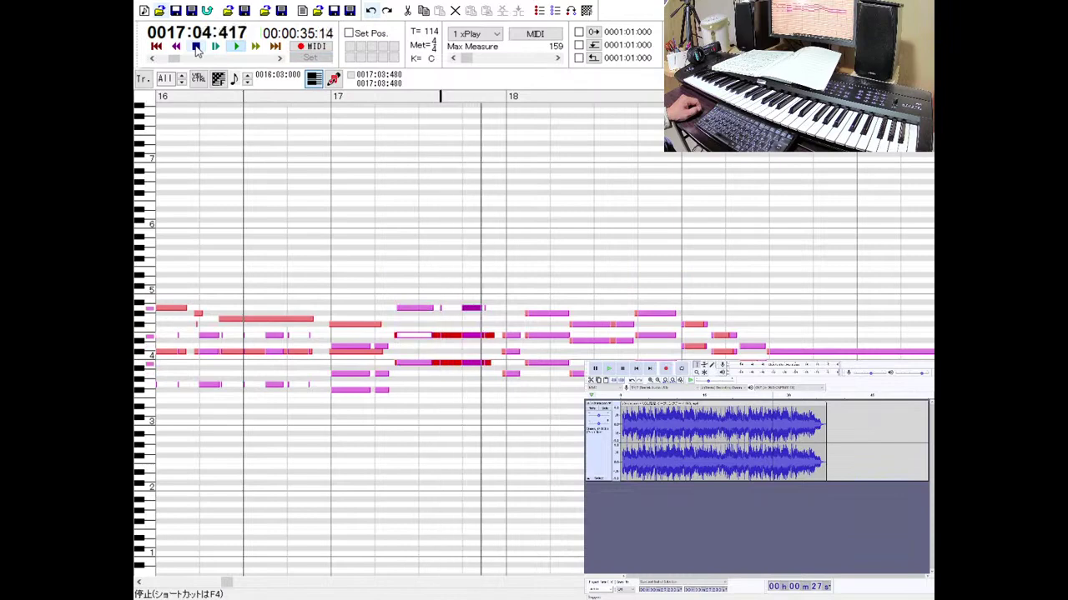
Show the Horn track together with Guide and Guitar, lower its long F4 note in measure 17 to E4 and play the passage.
{"action": "left_click", "coordinate": [197, 48]}
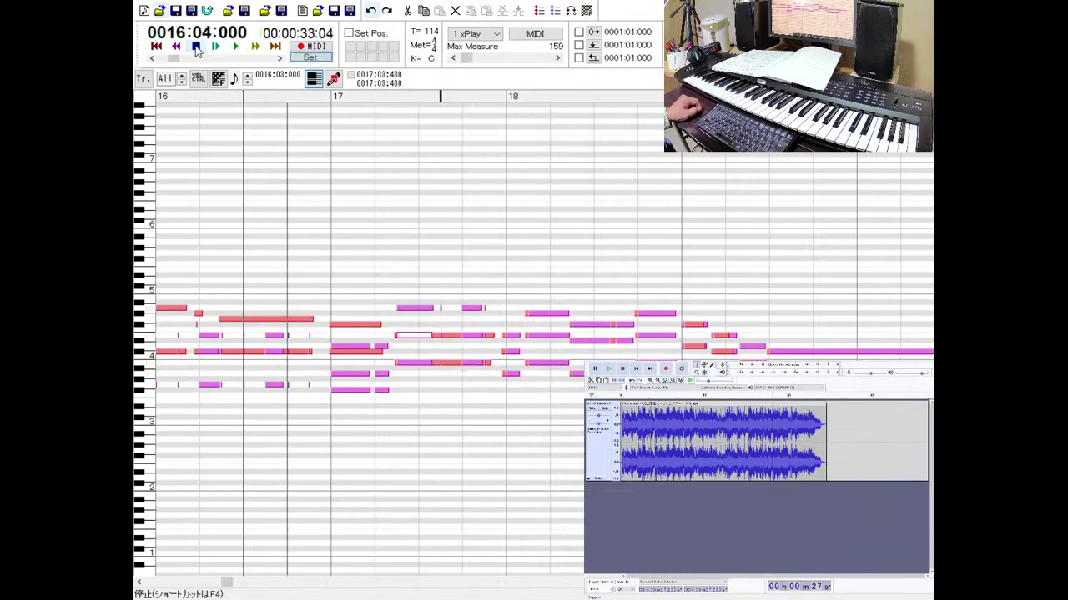
{"action": "left_click", "coordinate": [454, 337]}
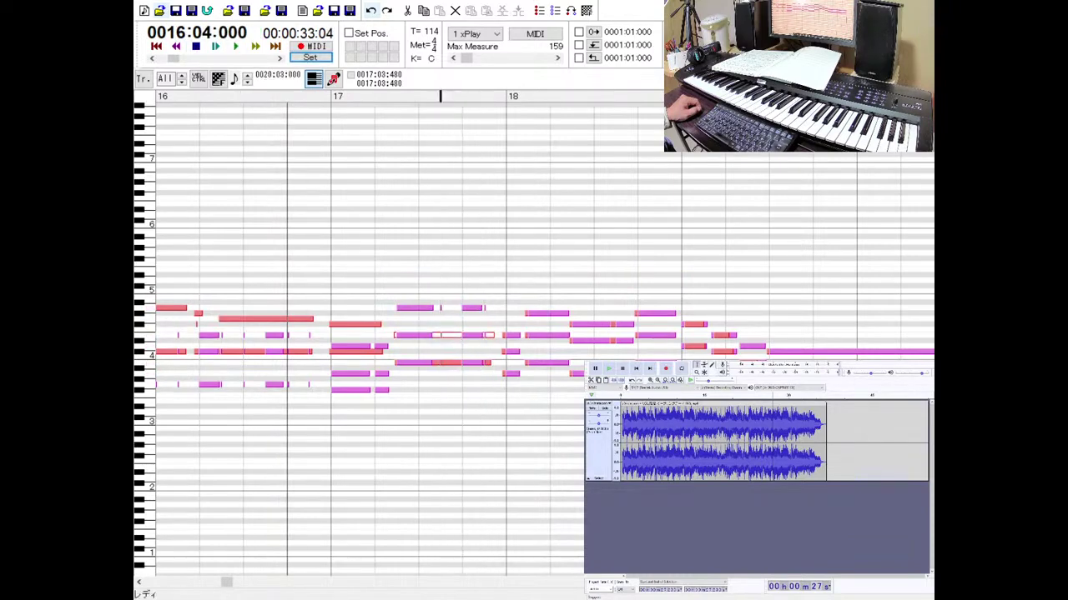
{"action": "key", "text": "ctrl+Tab"}
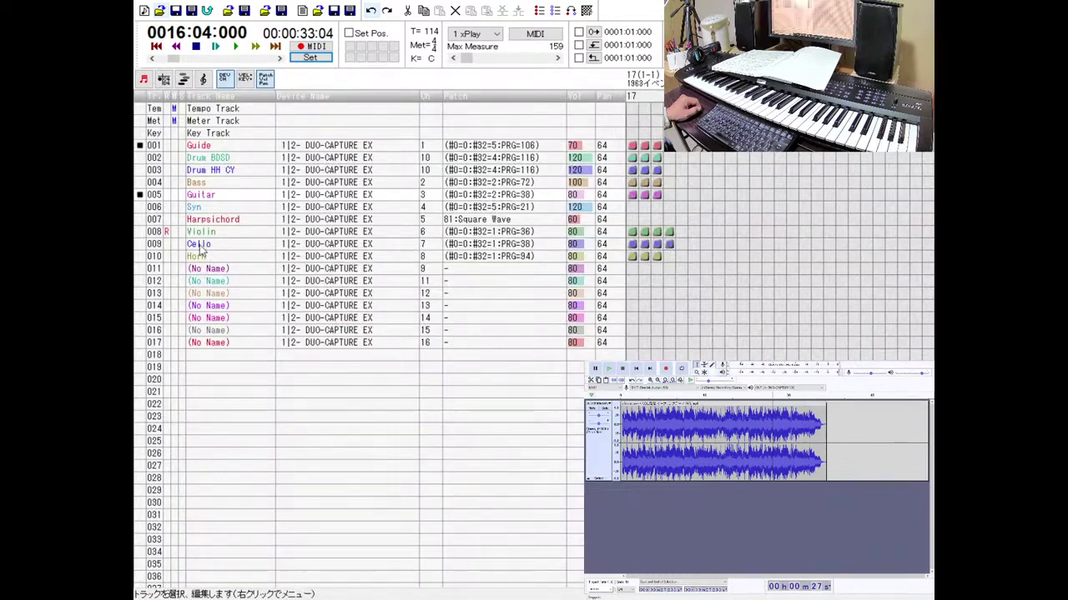
{"action": "left_click", "coordinate": [140, 256]}
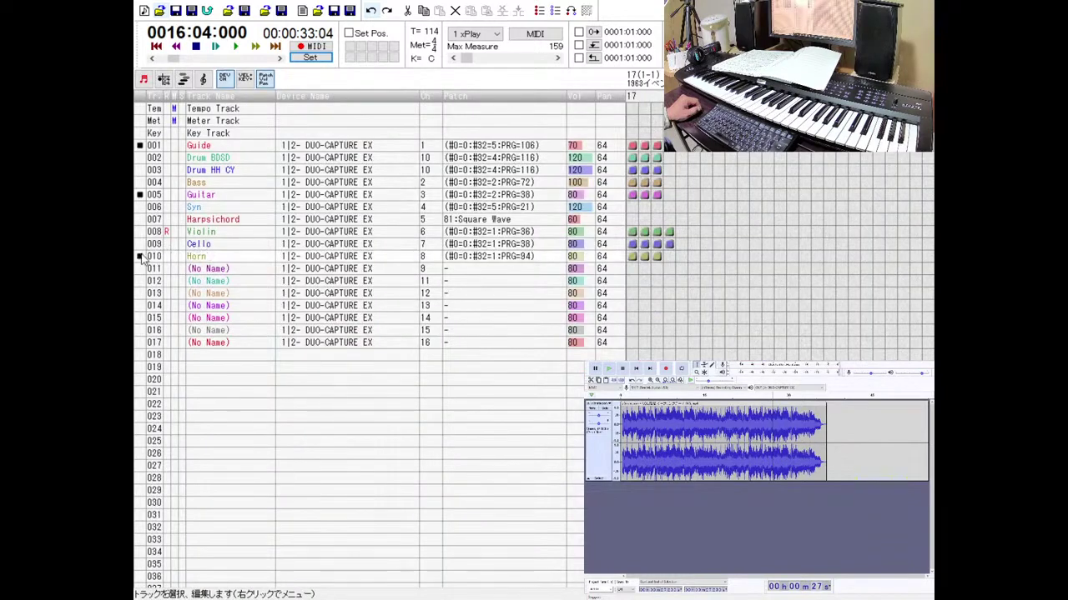
{"action": "key", "text": "ctrl+Tab"}
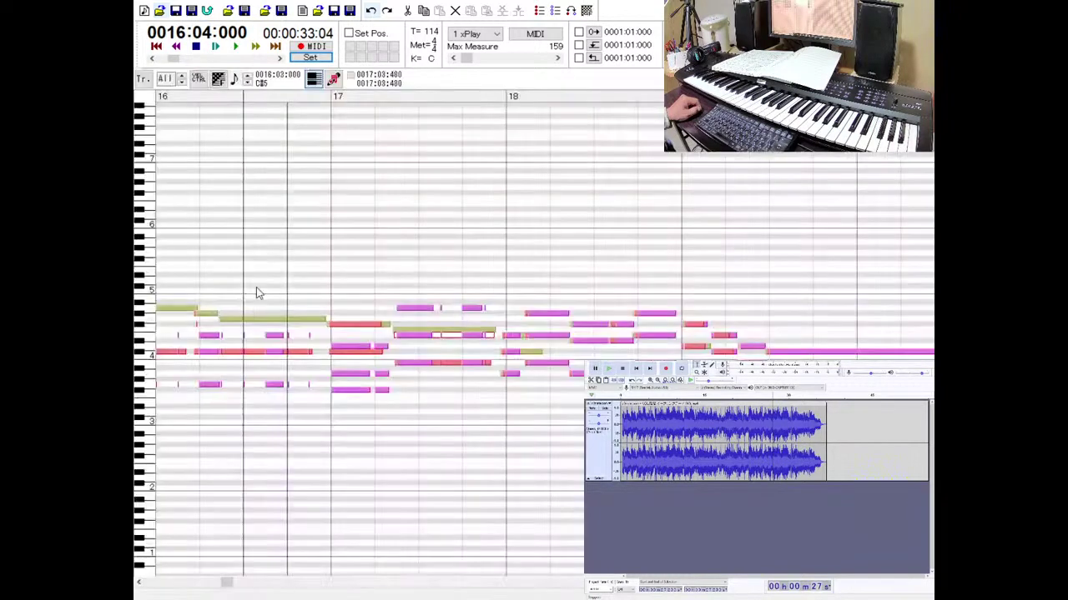
{"action": "left_click", "coordinate": [439, 331]}
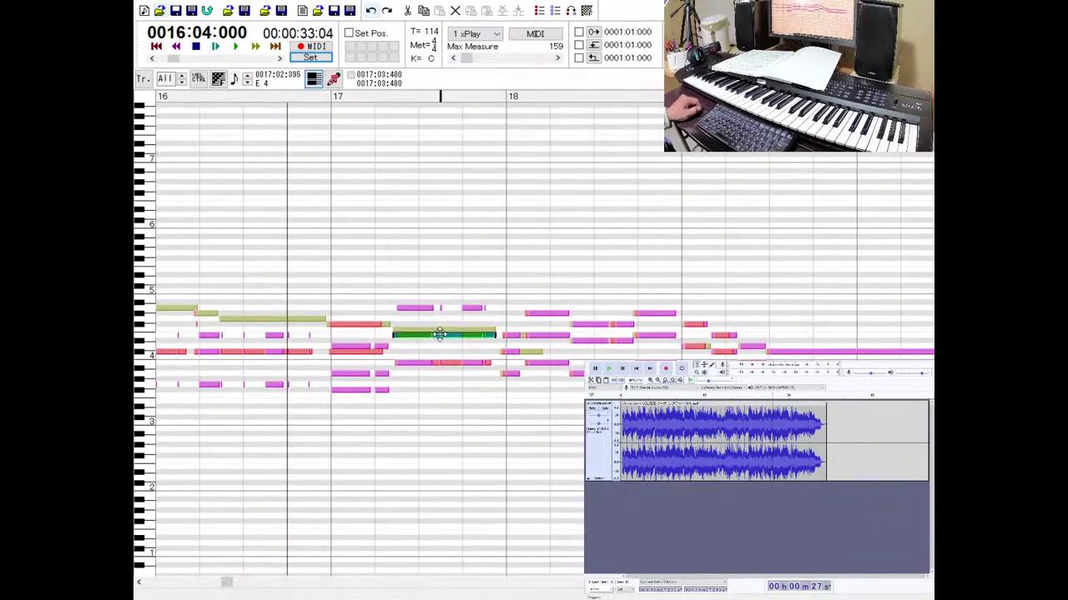
{"action": "left_click", "coordinate": [236, 46]}
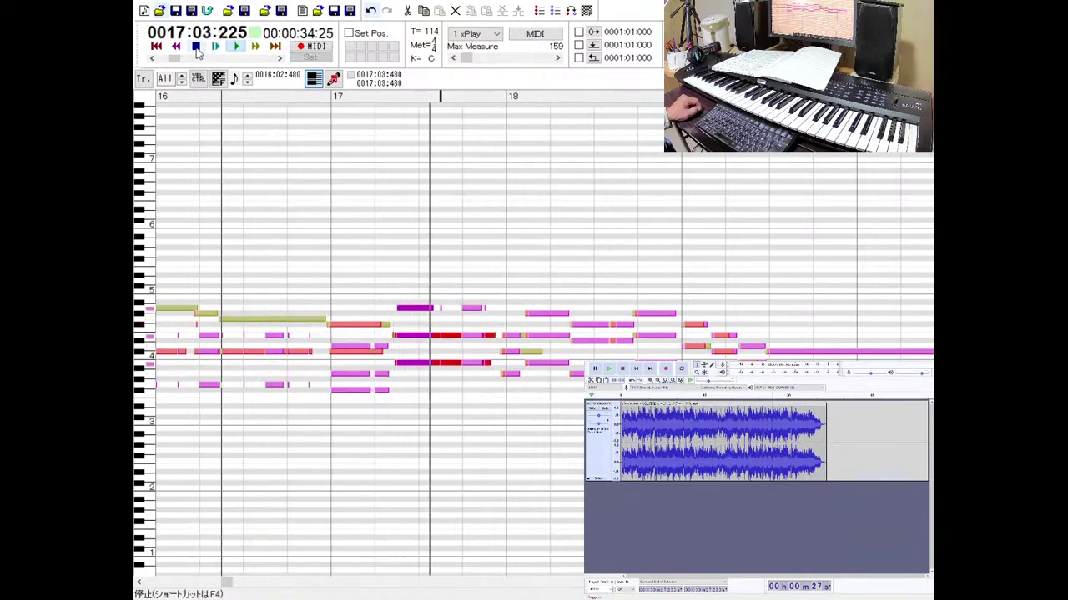
{"action": "left_click", "coordinate": [196, 47]}
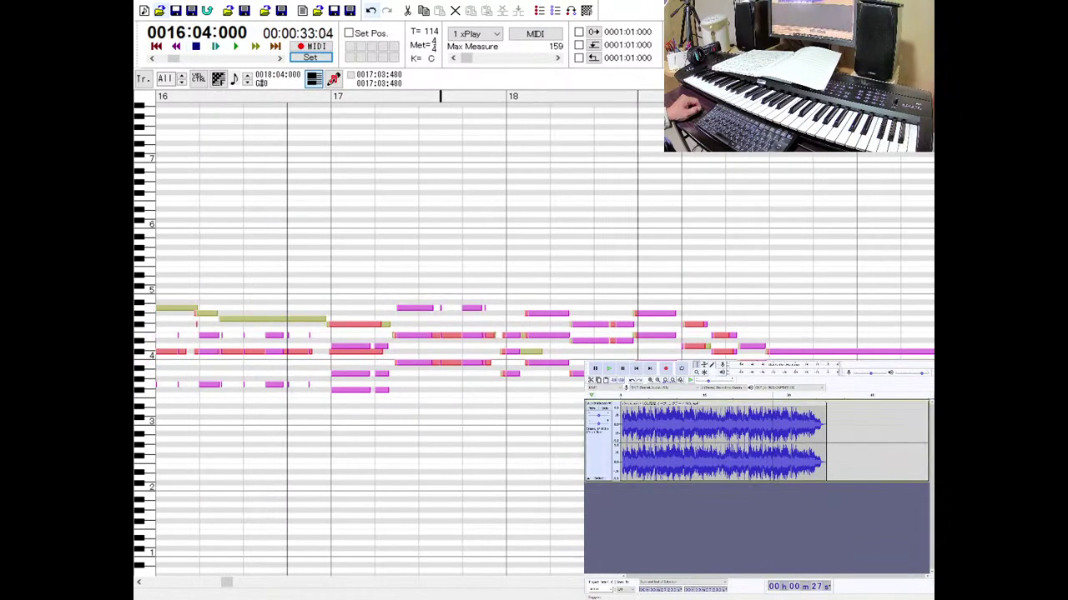
Listen to the reference audio, open the Guitar track alone, and check its chord on measure 17, beat 2 by playing the passage.
{"action": "left_click", "coordinate": [609, 369]}
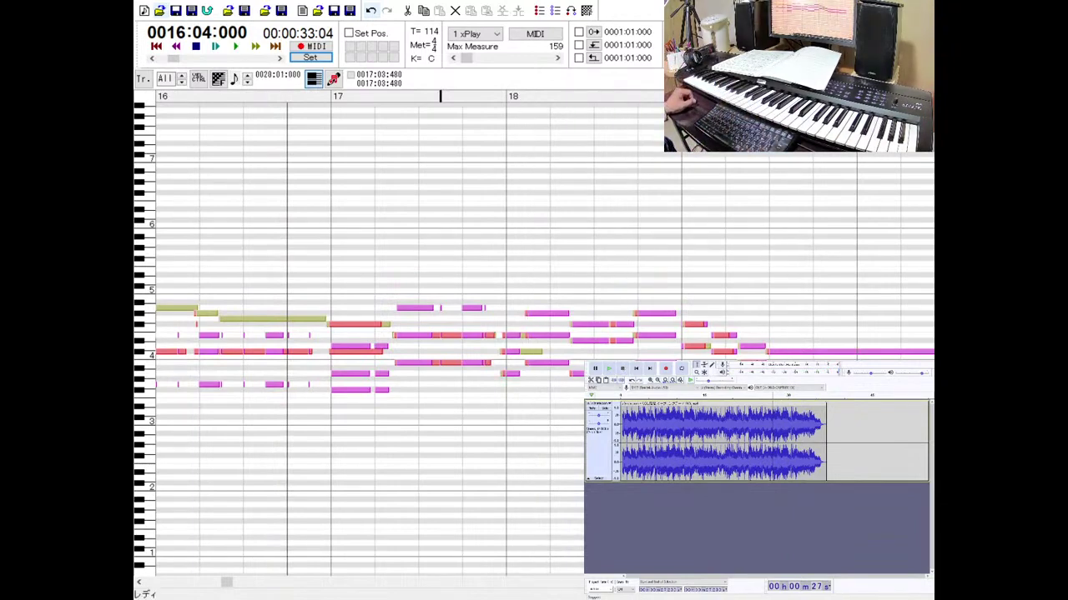
{"action": "left_click", "coordinate": [144, 79]}
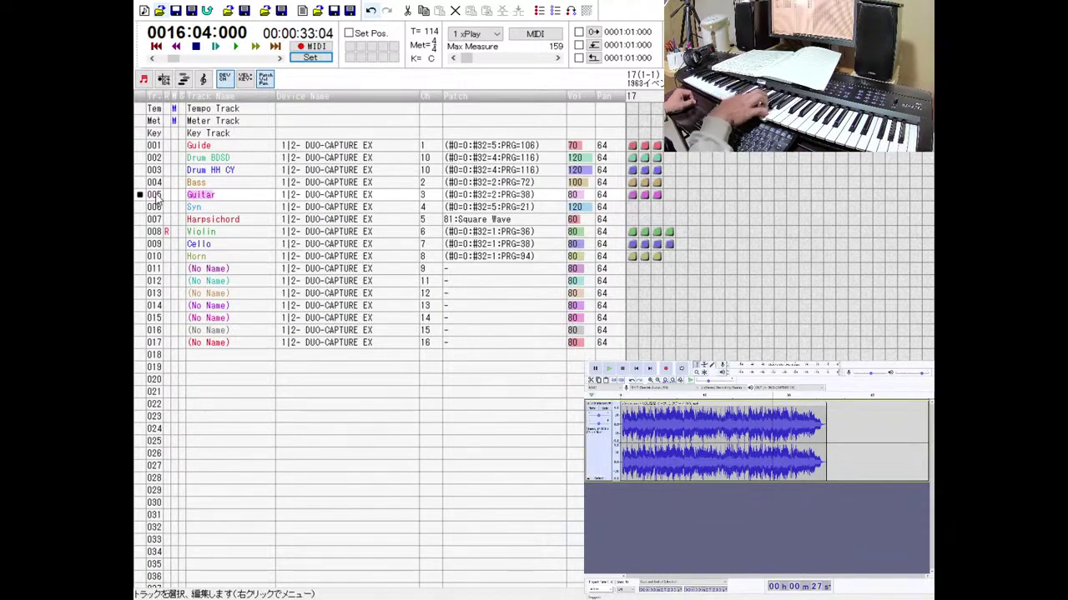
{"action": "double_click", "coordinate": [157, 199]}
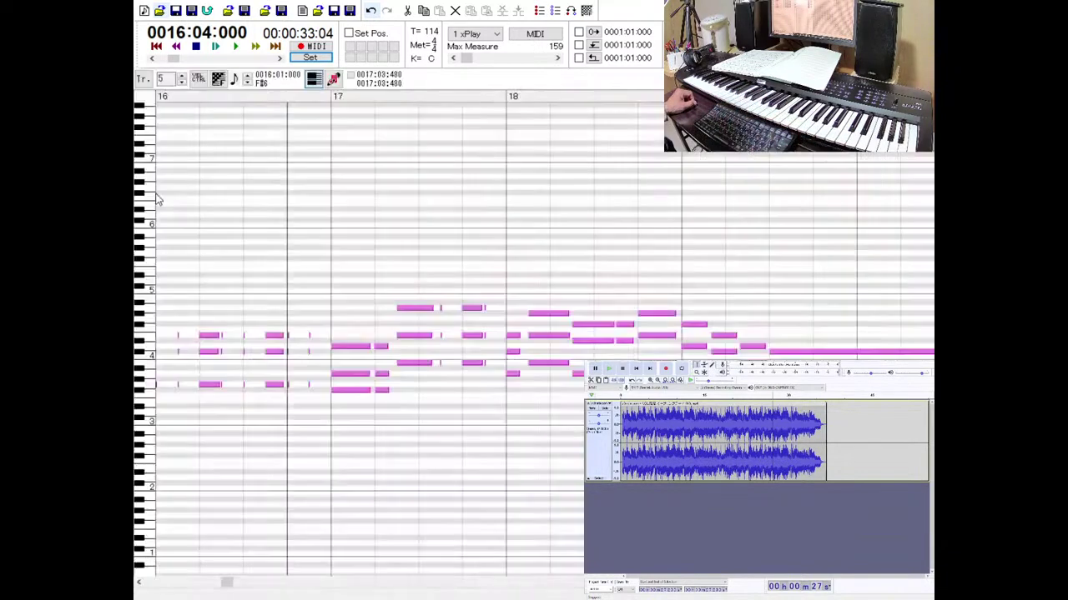
{"action": "left_click", "coordinate": [407, 362]}
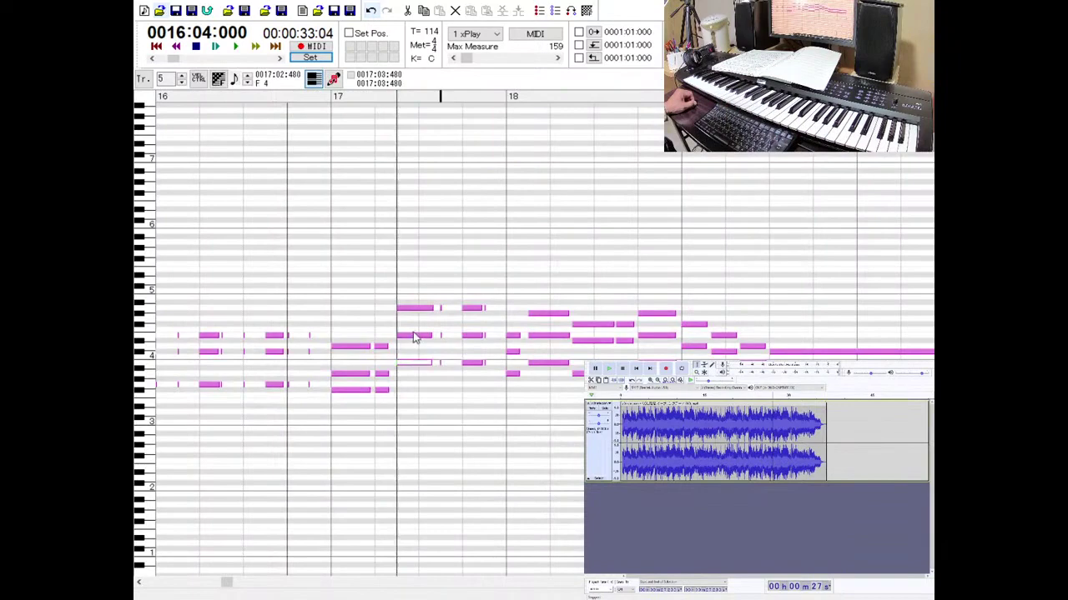
{"action": "left_click", "coordinate": [413, 310]}
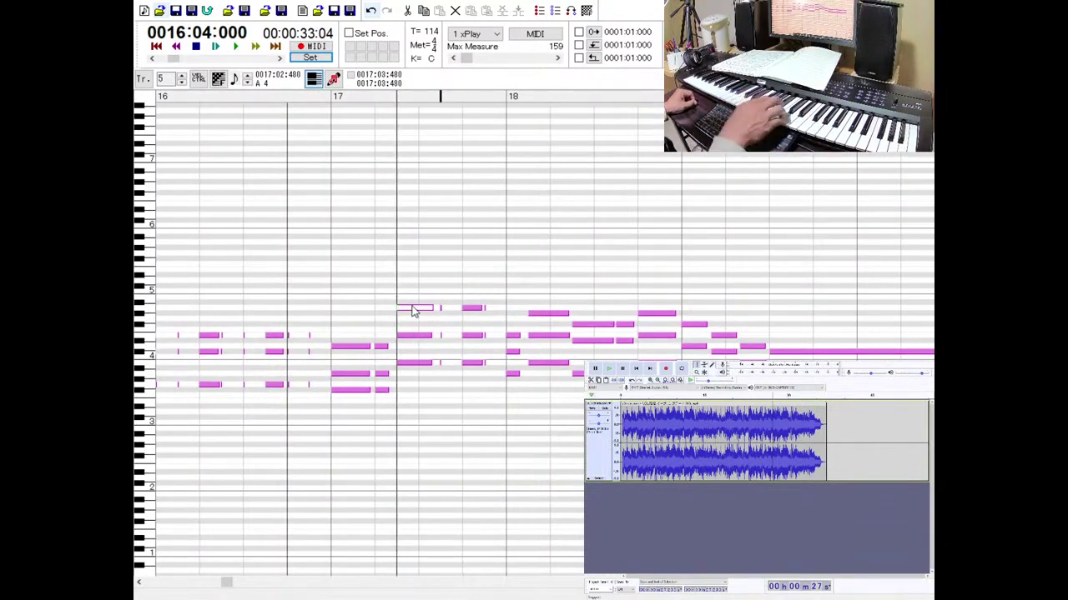
{"action": "left_click", "coordinate": [237, 48]}
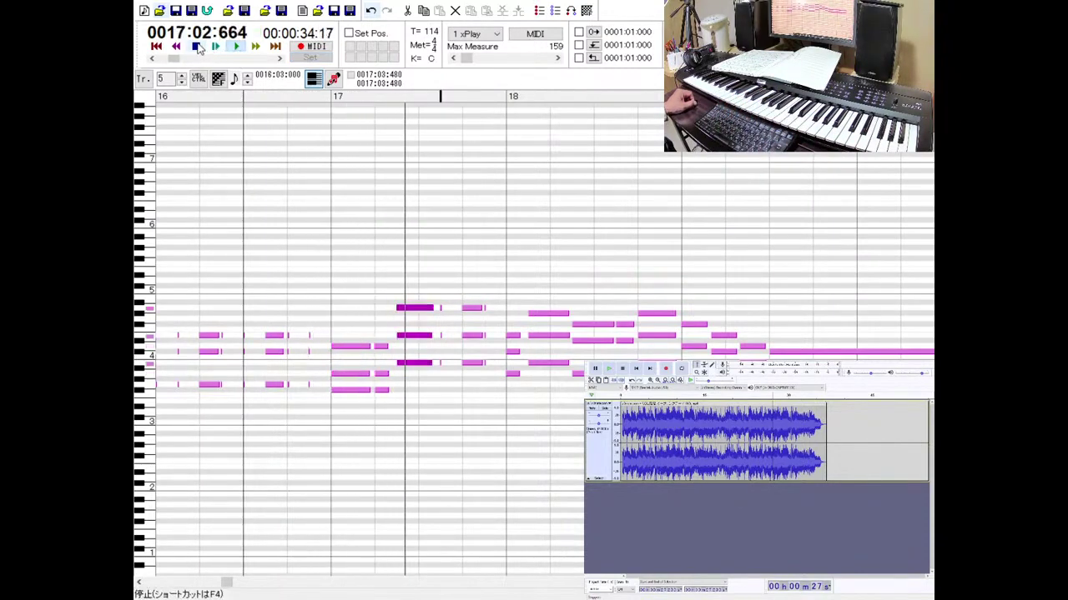
{"action": "left_click", "coordinate": [197, 47]}
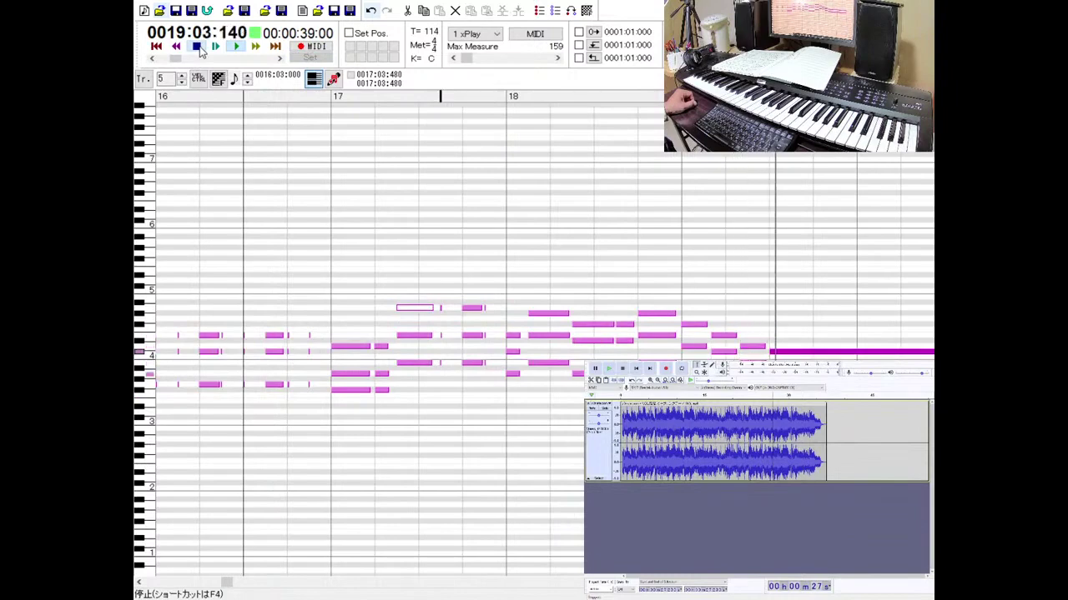
Play the whole song from the beginning with all tracks and stop after listening.
{"action": "left_click", "coordinate": [198, 48]}
{"action": "left_click", "coordinate": [216, 46]}
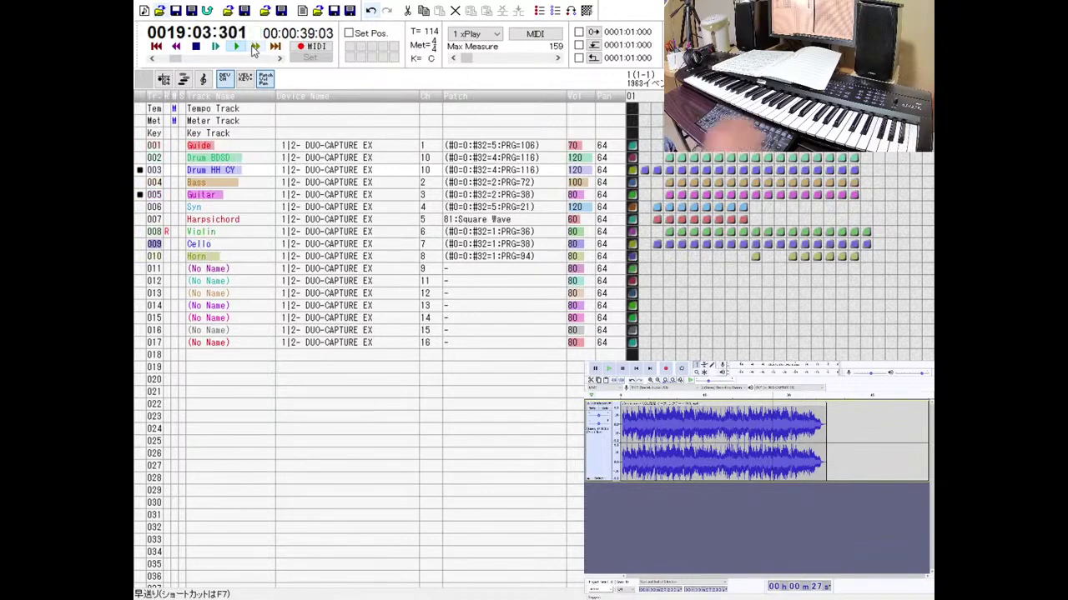
{"action": "left_click", "coordinate": [196, 46]}
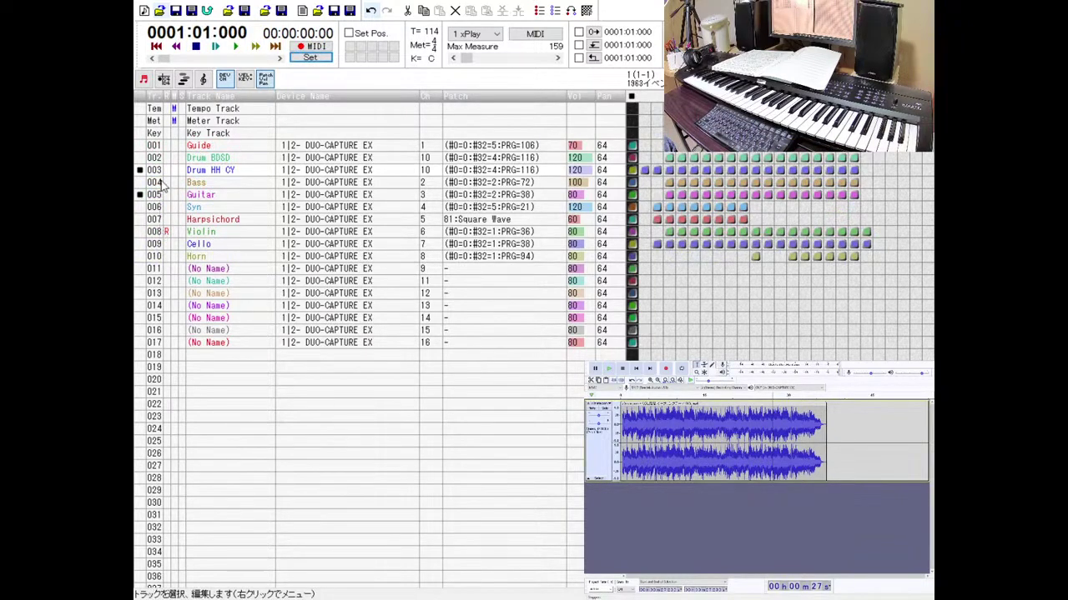
Reopen the Guide track in the piano roll, keep the long measure 17 note on E4 and play from measure 17.
{"action": "double_click", "coordinate": [158, 147]}
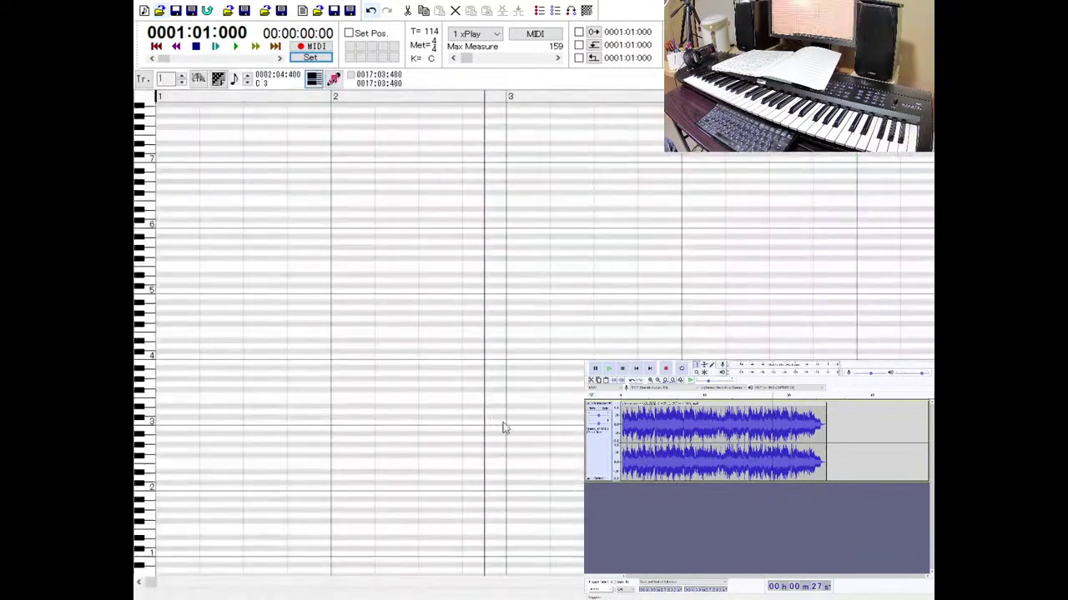
{"action": "scroll", "coordinate": [376, 333], "scroll_direction": "right", "scroll_amount": 10}
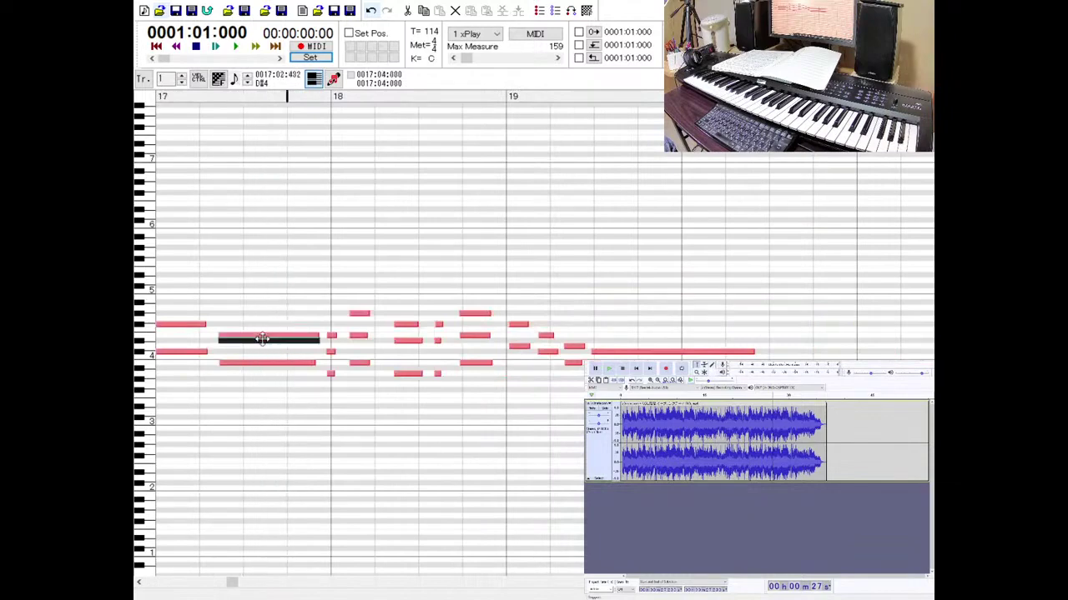
{"action": "left_click_drag", "start_coordinate": [262, 338], "coordinate": [264, 335]}
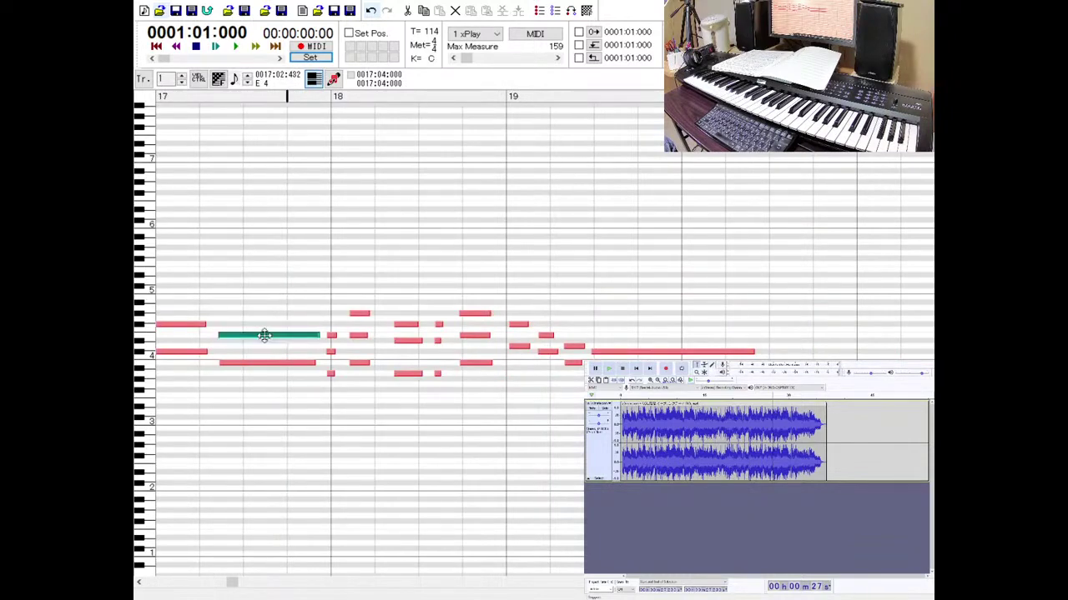
{"action": "left_click", "coordinate": [166, 98]}
{"action": "left_click", "coordinate": [230, 50]}
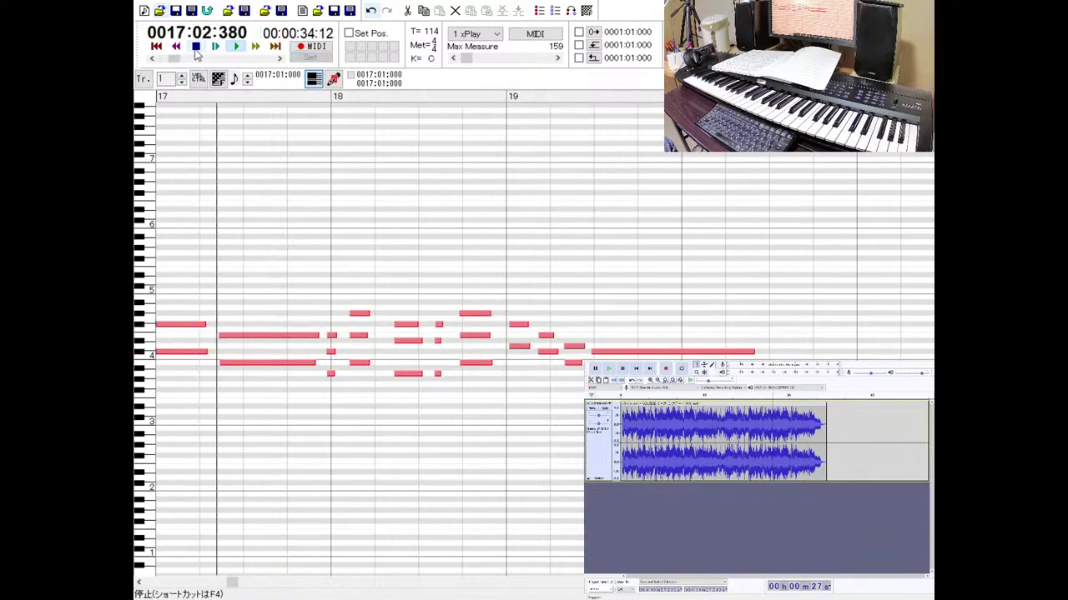
{"action": "key", "text": "space"}
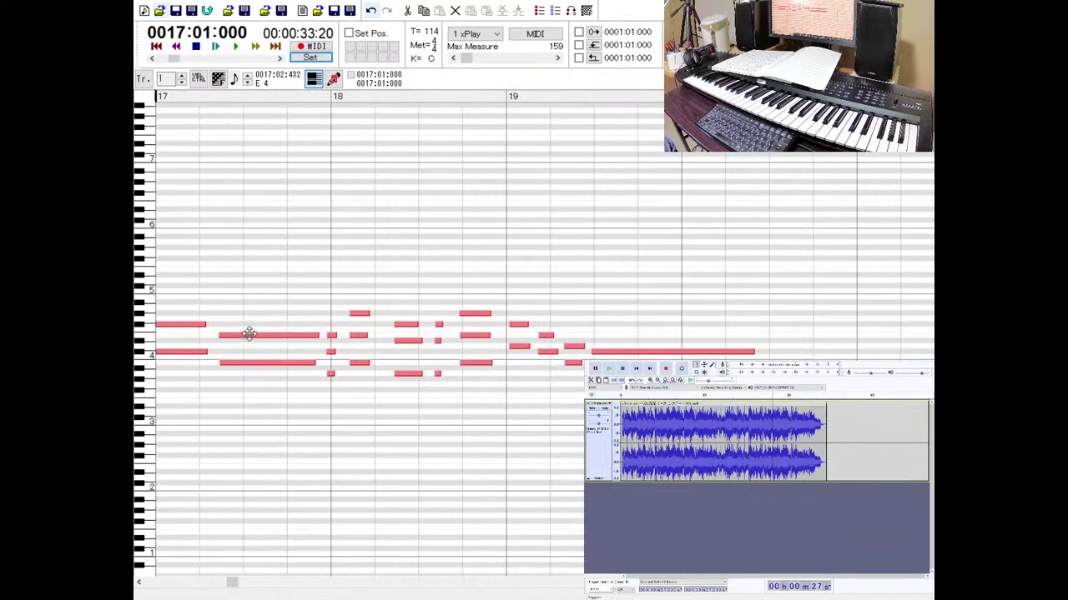
Raise the long Guide E4 note on measure 17, beat 2 to F4 and replay the passage several times.
{"action": "left_click_drag", "start_coordinate": [248, 334], "coordinate": [250, 329]}
{"action": "left_click", "coordinate": [235, 48]}
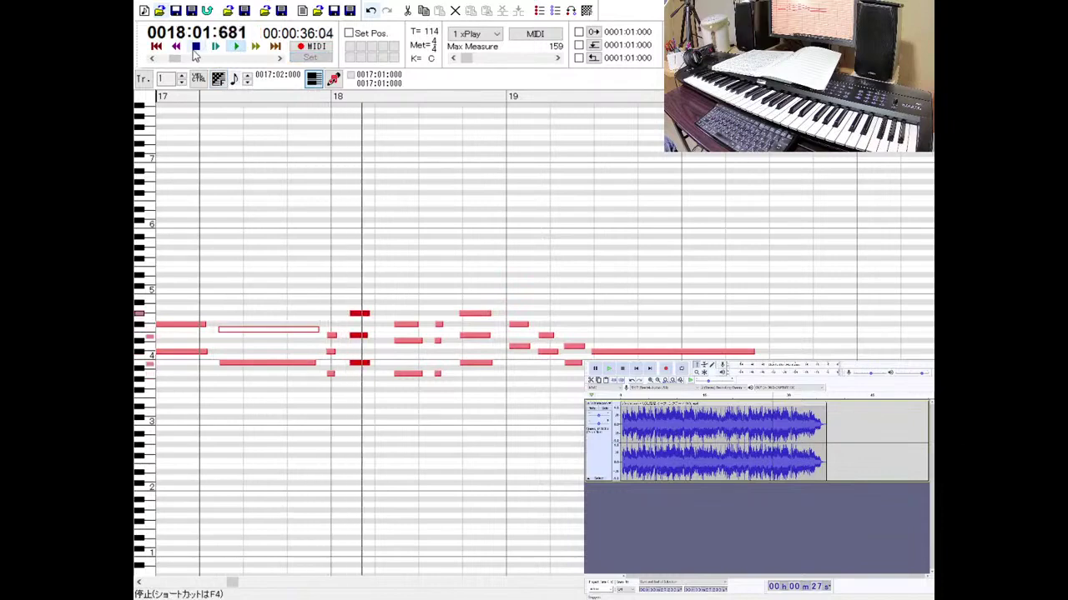
{"action": "left_click", "coordinate": [194, 48]}
{"action": "key", "text": "F5"}
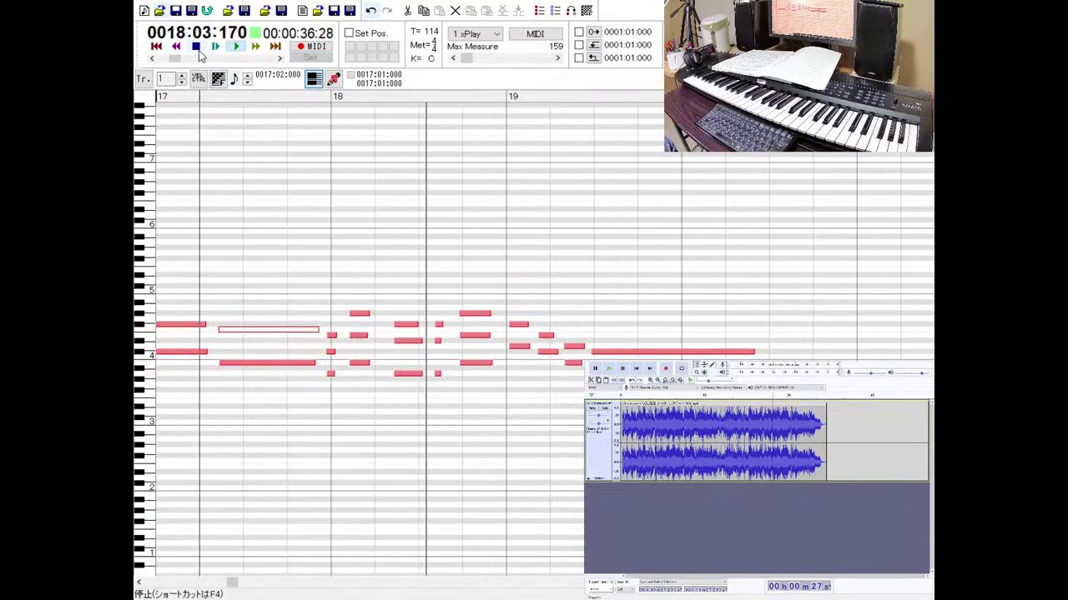
{"action": "left_click", "coordinate": [199, 51]}
{"action": "key", "text": "F5"}
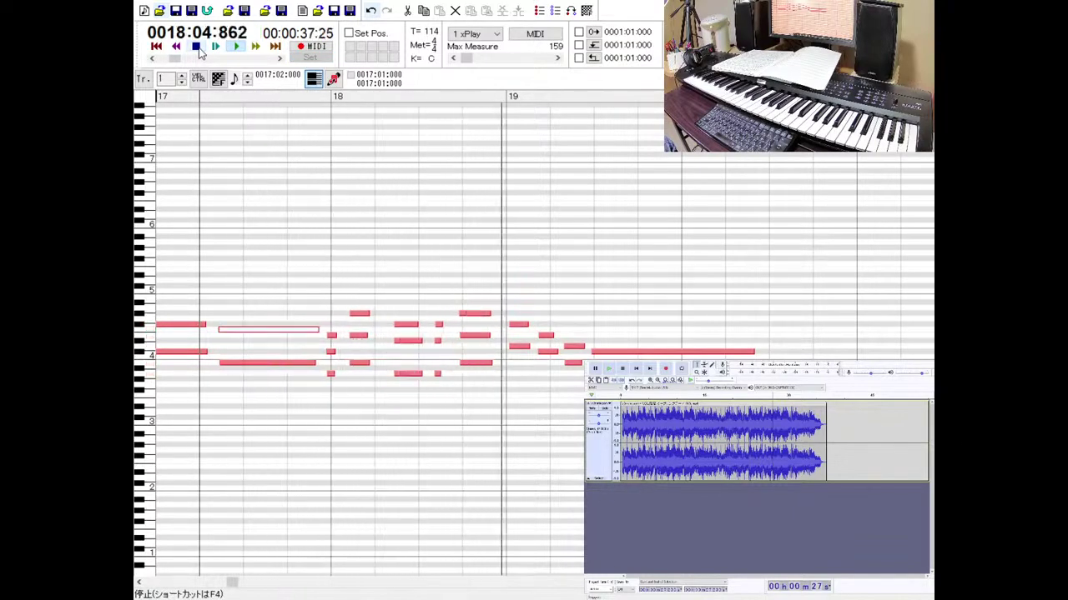
{"action": "left_click", "coordinate": [199, 52]}
{"action": "left_click", "coordinate": [238, 48]}
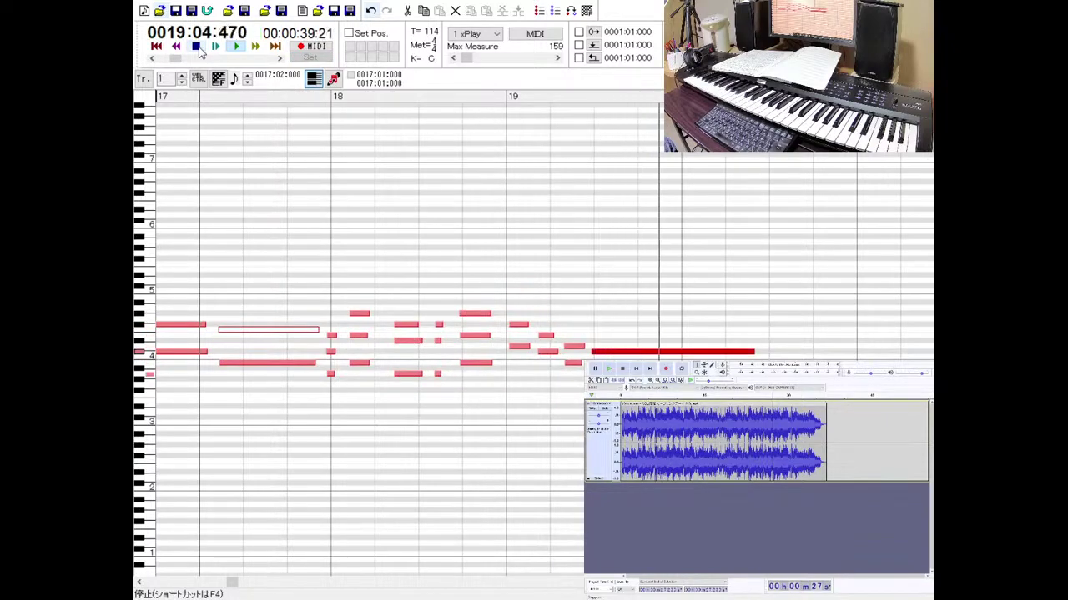
{"action": "left_click", "coordinate": [197, 48]}
Play the song from the beginning through measure 19 and return to the track list.
{"action": "left_click", "coordinate": [215, 45]}
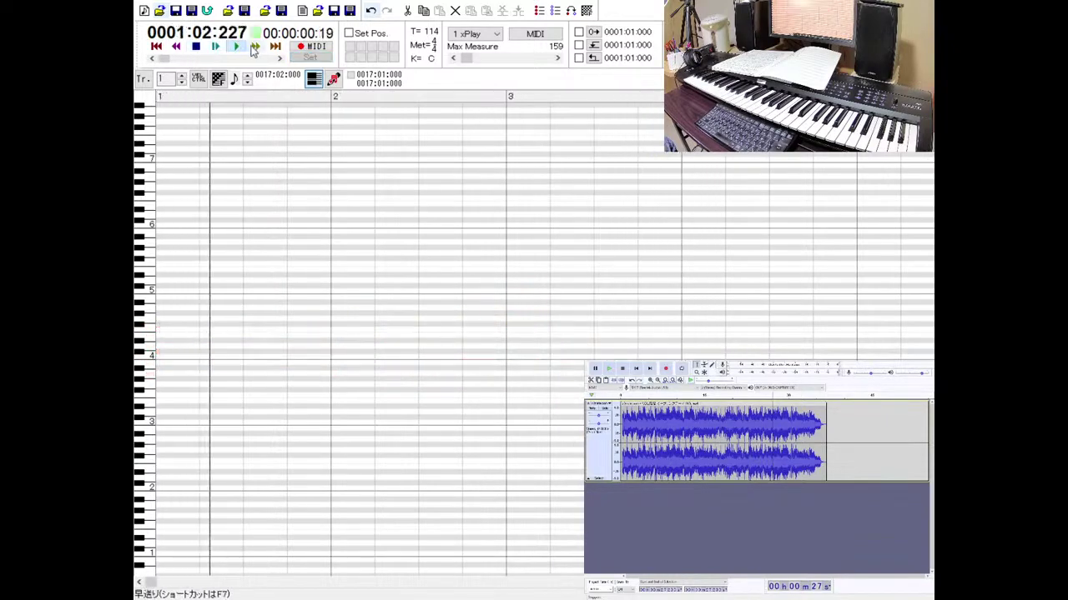
{"action": "left_click", "coordinate": [254, 47]}
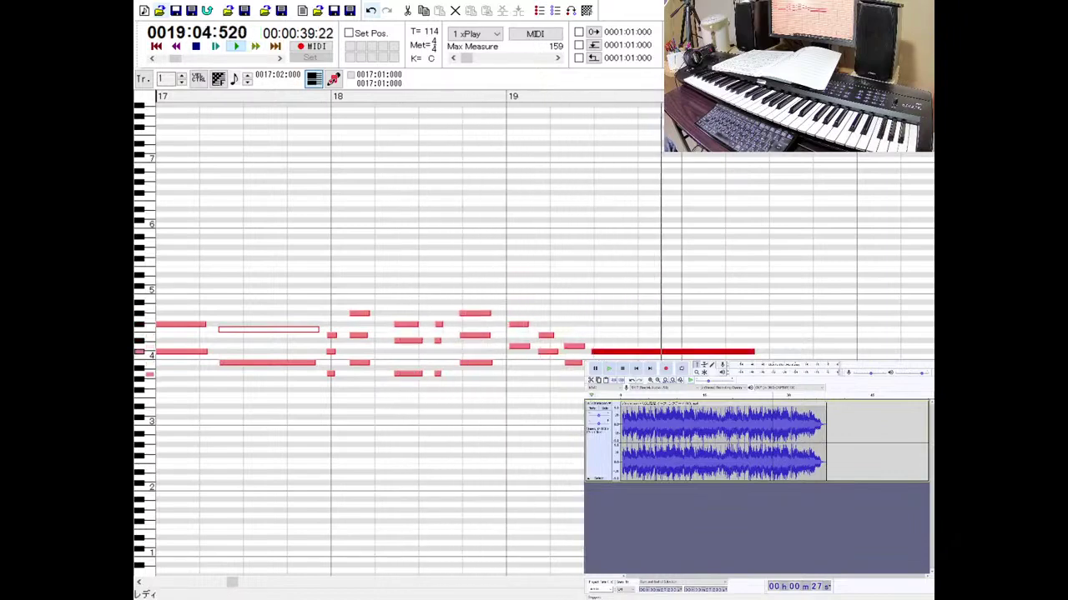
{"action": "left_click", "coordinate": [313, 77]}
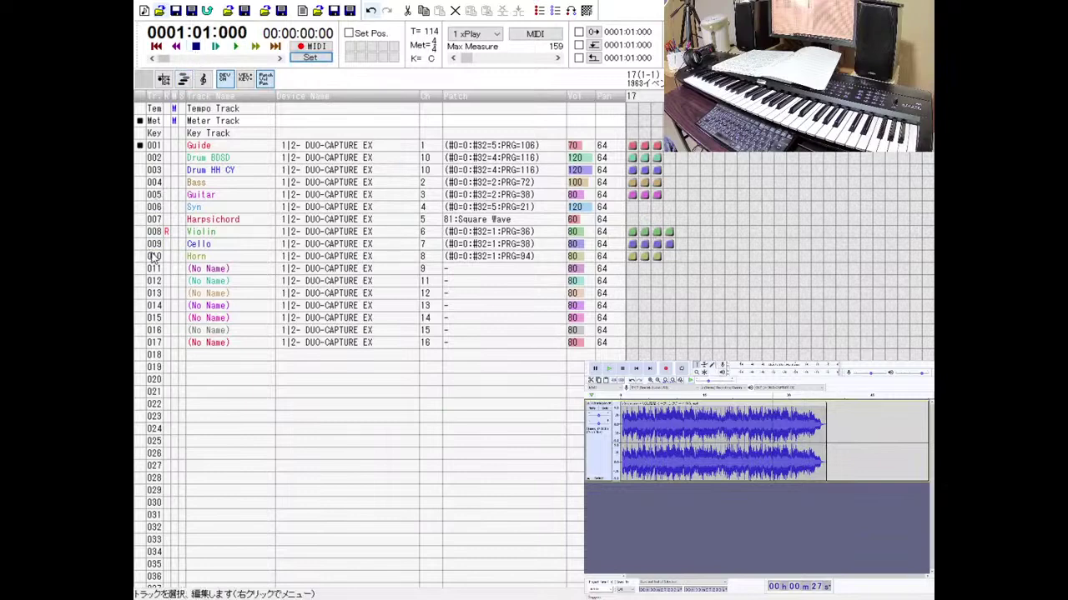
Turn off record-arming on the Violin track, mute the Cello track and play the song's opening measures.
{"action": "left_click", "coordinate": [168, 233]}
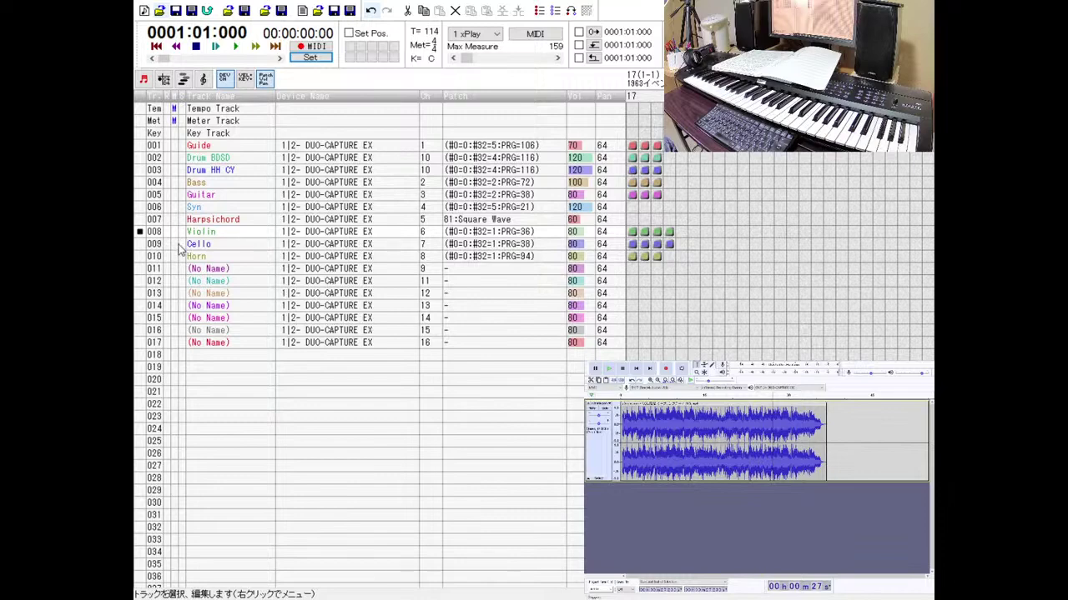
{"action": "left_click", "coordinate": [178, 244]}
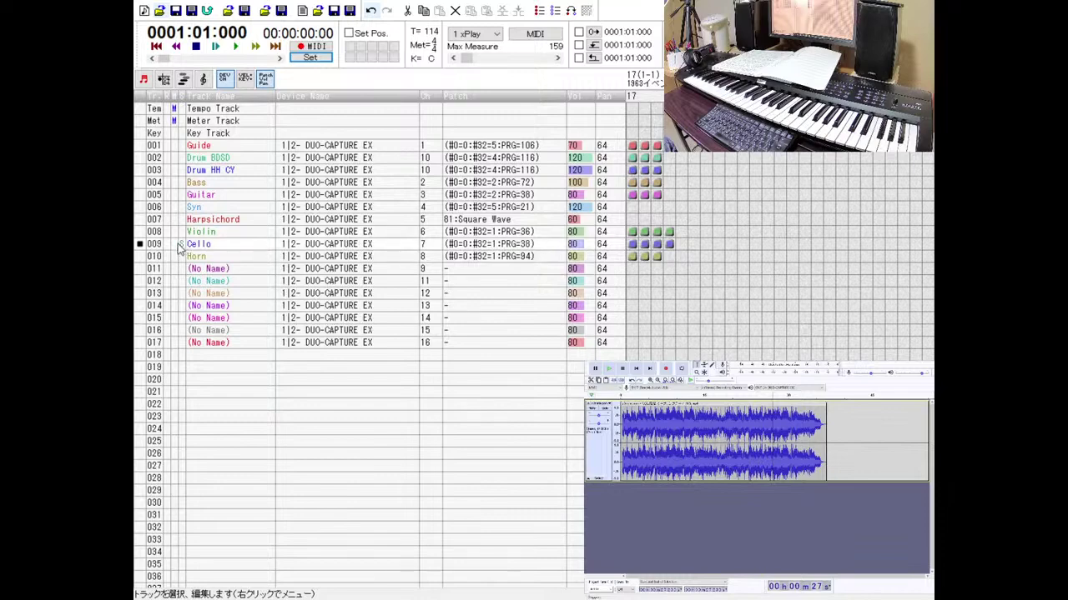
{"action": "left_click", "coordinate": [238, 47]}
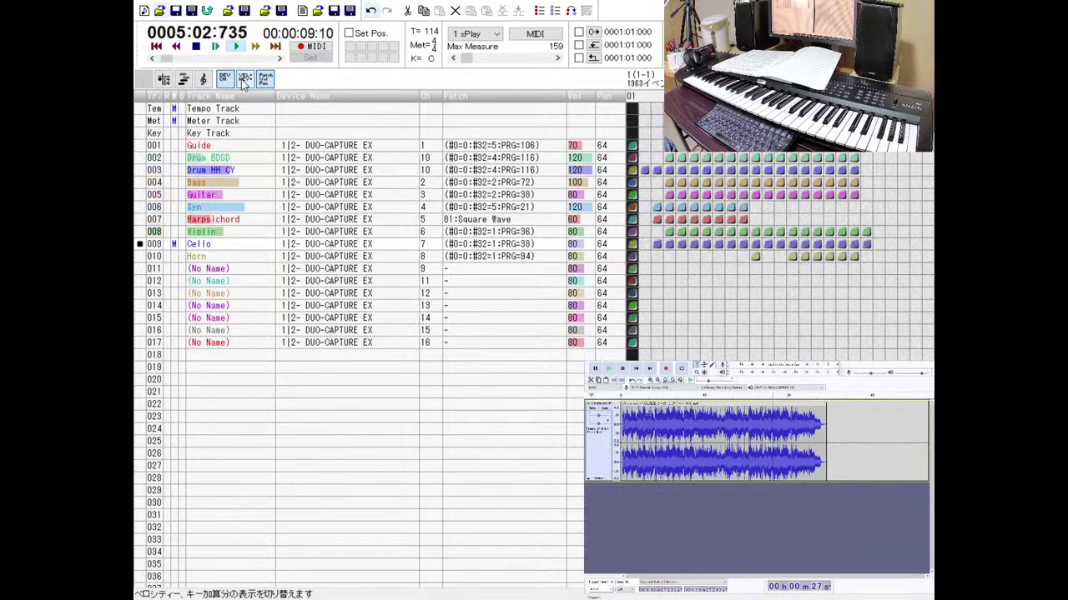
{"action": "left_click", "coordinate": [196, 48]}
{"action": "left_click", "coordinate": [237, 47]}
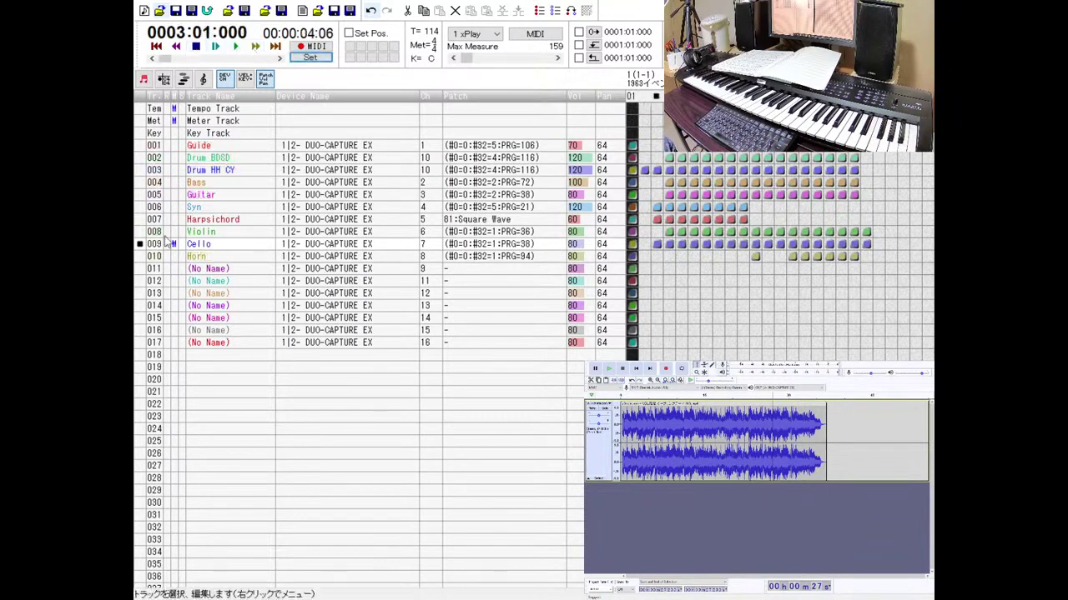
Open the Violin track in the piano roll and display its Volume (7) controller graph around measure 4.
{"action": "double_click", "coordinate": [154, 235]}
{"action": "left_click", "coordinate": [239, 80]}
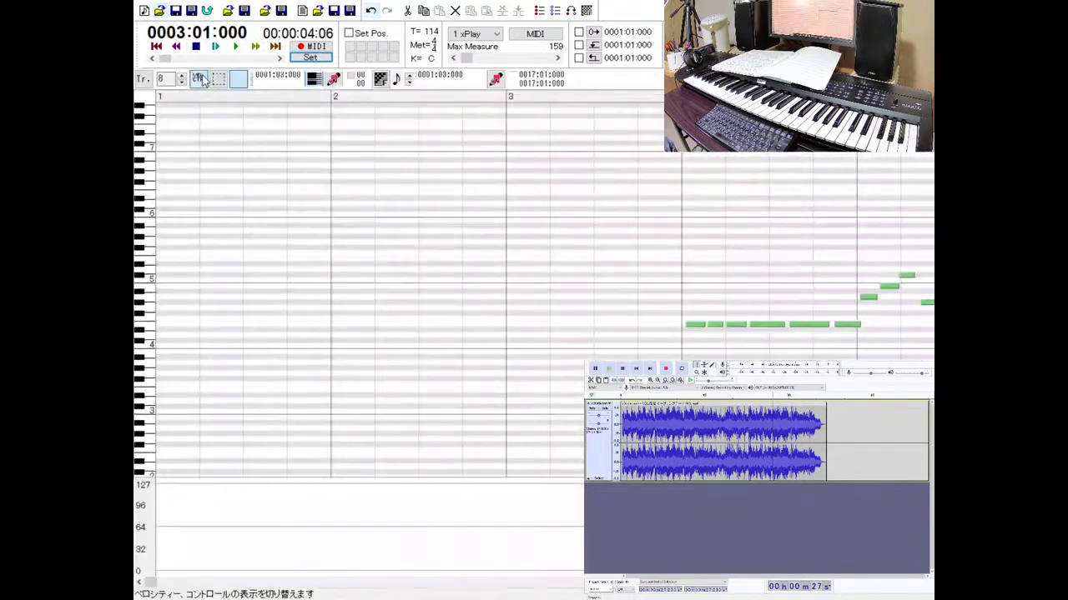
{"action": "left_click", "coordinate": [267, 80]}
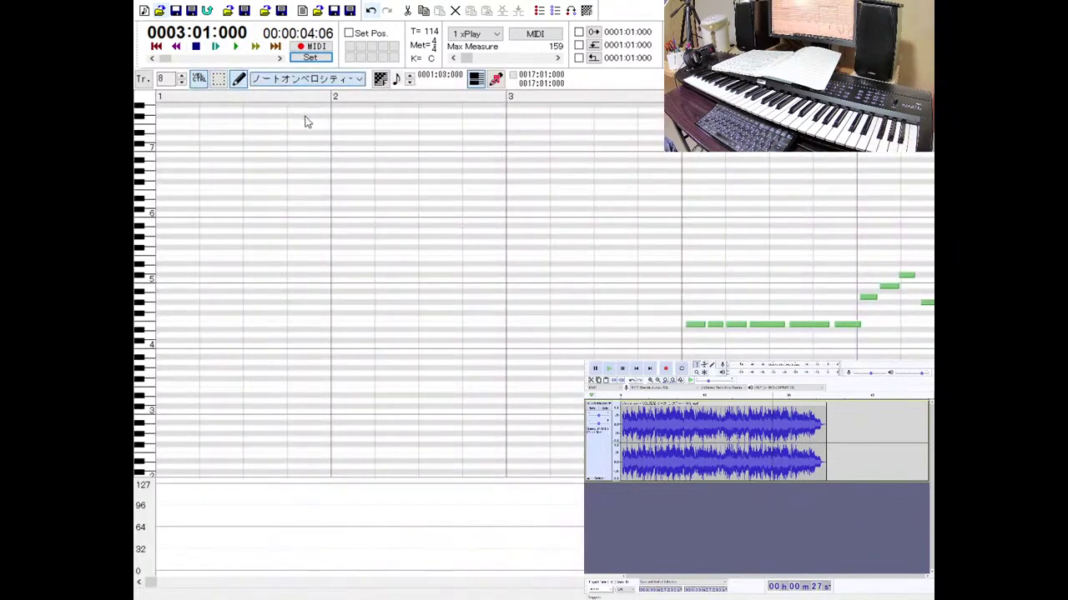
{"action": "key", "text": "Down"}
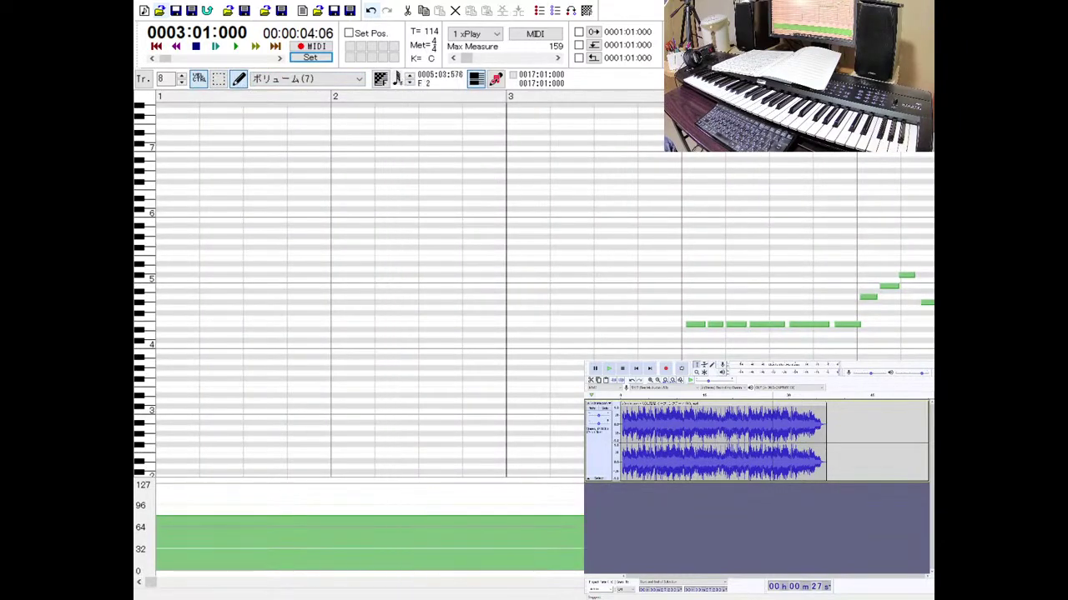
{"action": "scroll", "coordinate": [533, 283], "scroll_direction": "right", "scroll_amount": 3}
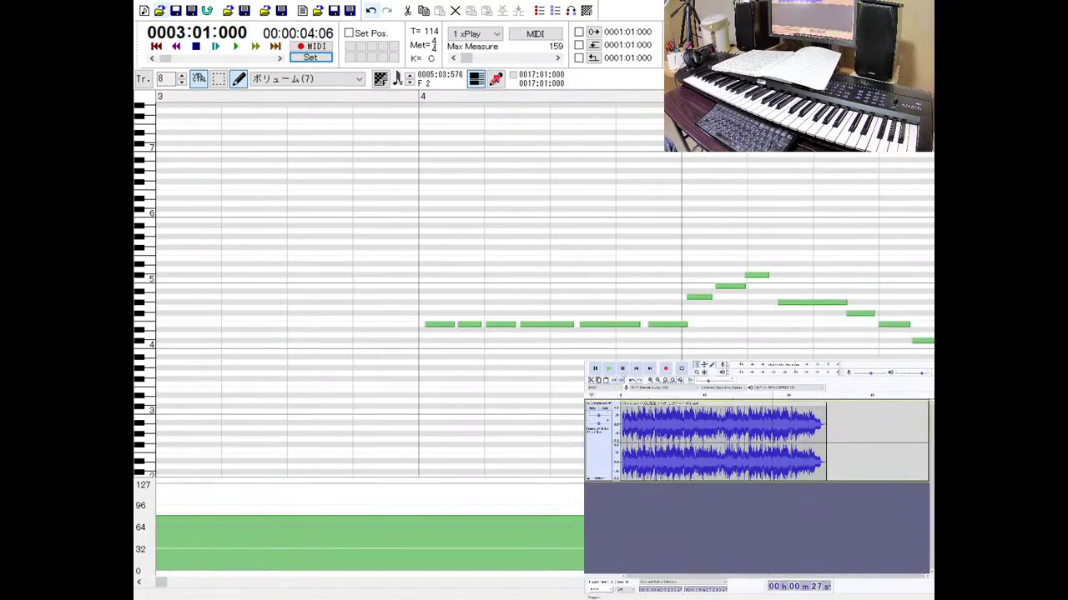
After hearing the reference opening, draw a Violin volume ramp from about 48 to 80 into measure 4, then play from measure 3, beat 4.
{"action": "left_click", "coordinate": [608, 368]}
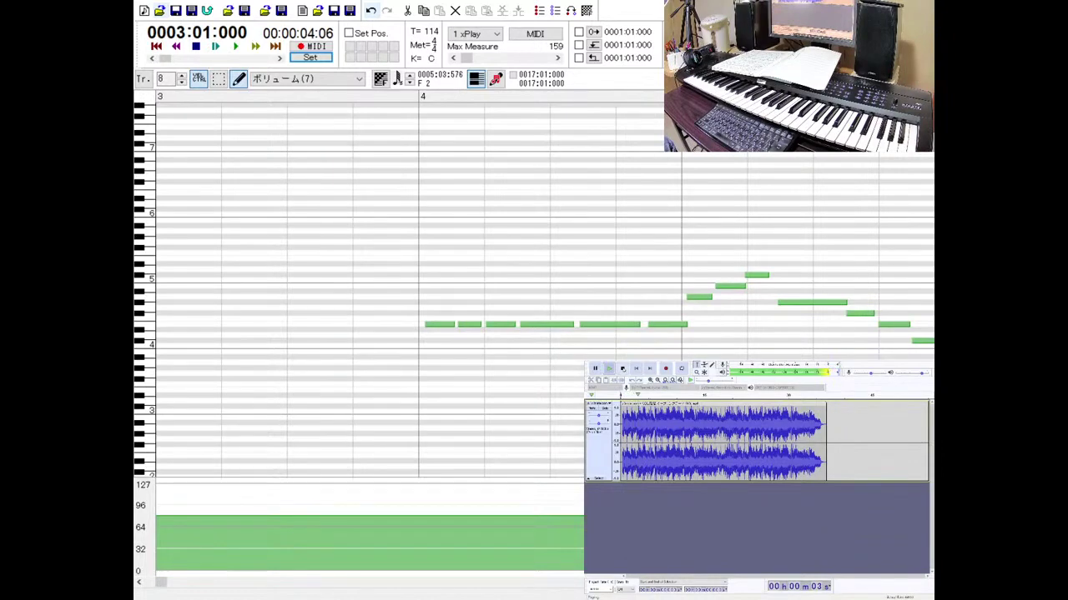
{"action": "key", "text": "space"}
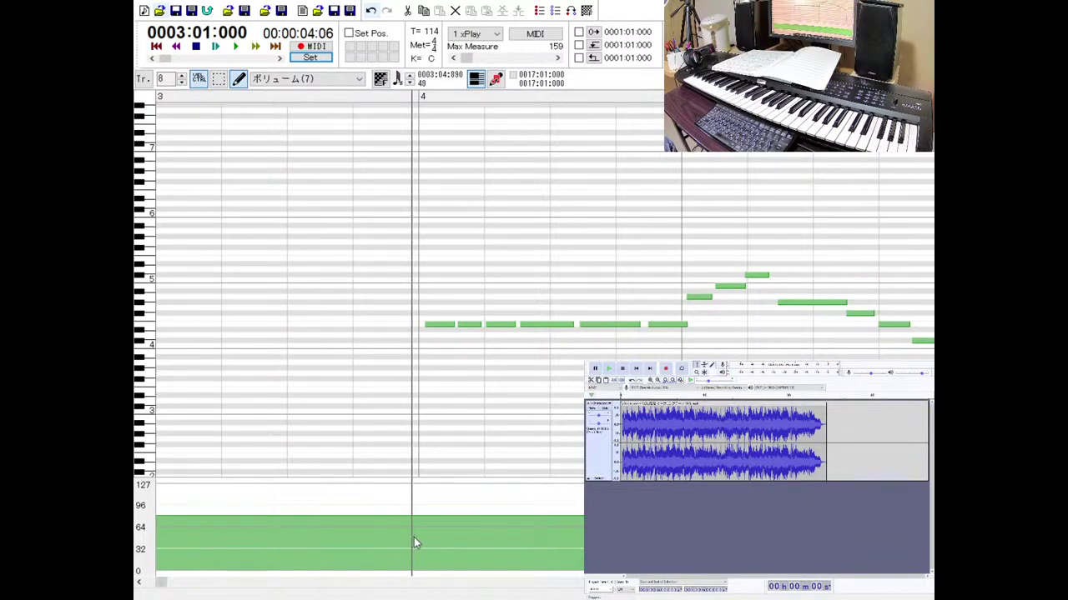
{"action": "left_click_drag", "start_coordinate": [412, 538], "coordinate": [526, 517]}
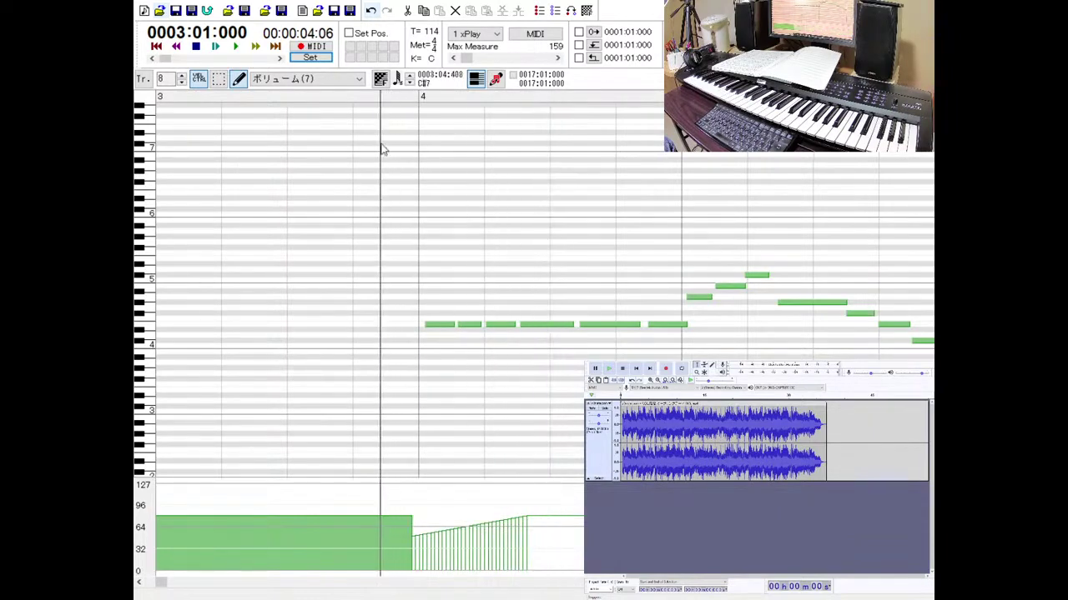
{"action": "left_click", "coordinate": [357, 96]}
{"action": "left_click", "coordinate": [235, 46]}
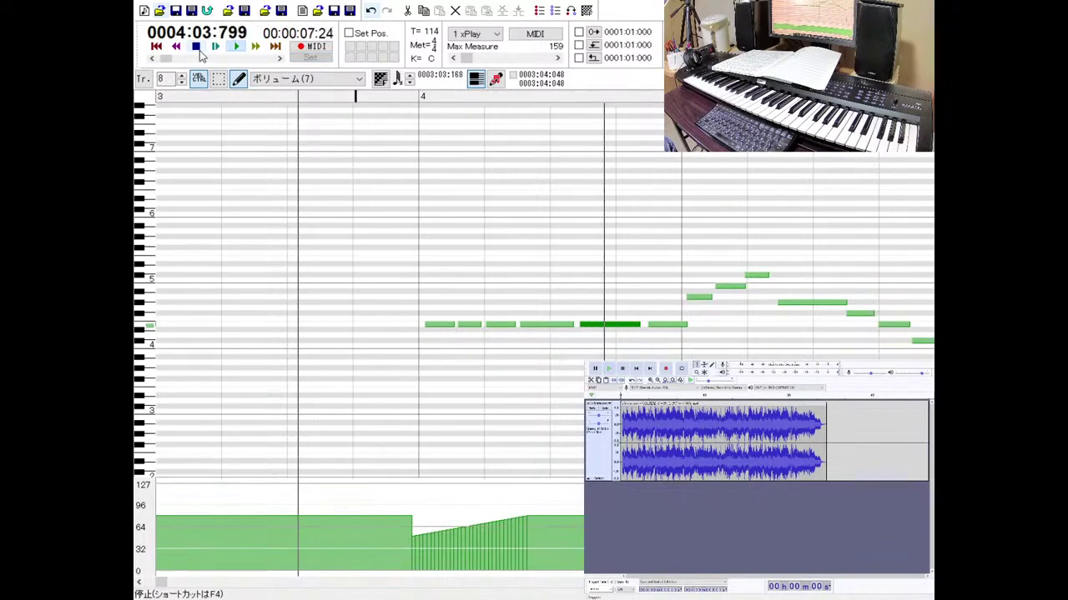
{"action": "left_click", "coordinate": [196, 47]}
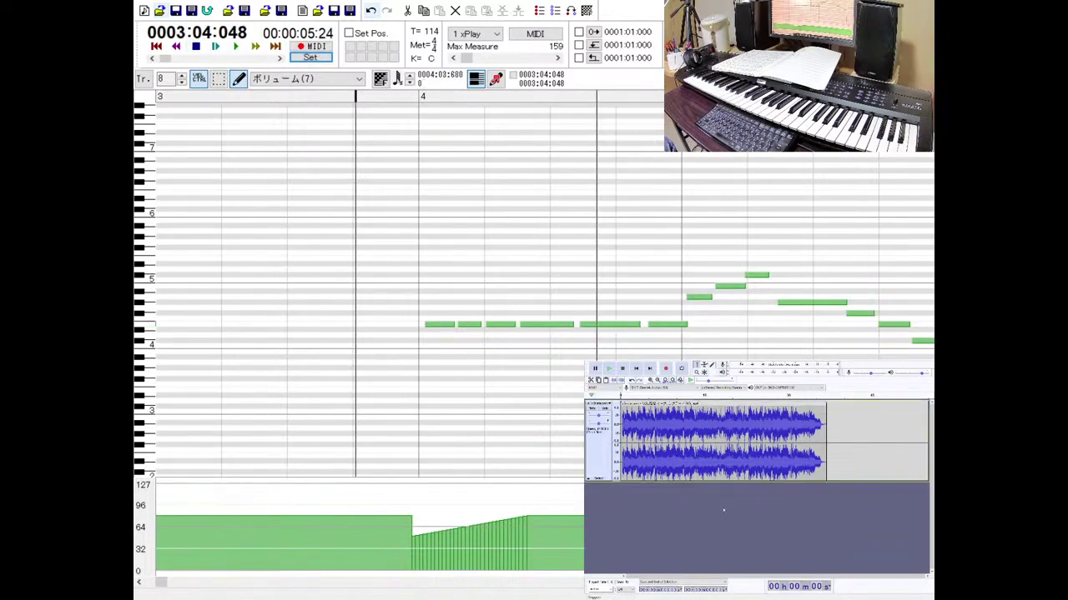
Dip the Violin volume to about 50 at the end of measure 4 and raise it to about 80 in measure 5, checking against the reference audio.
{"action": "left_click", "coordinate": [608, 368]}
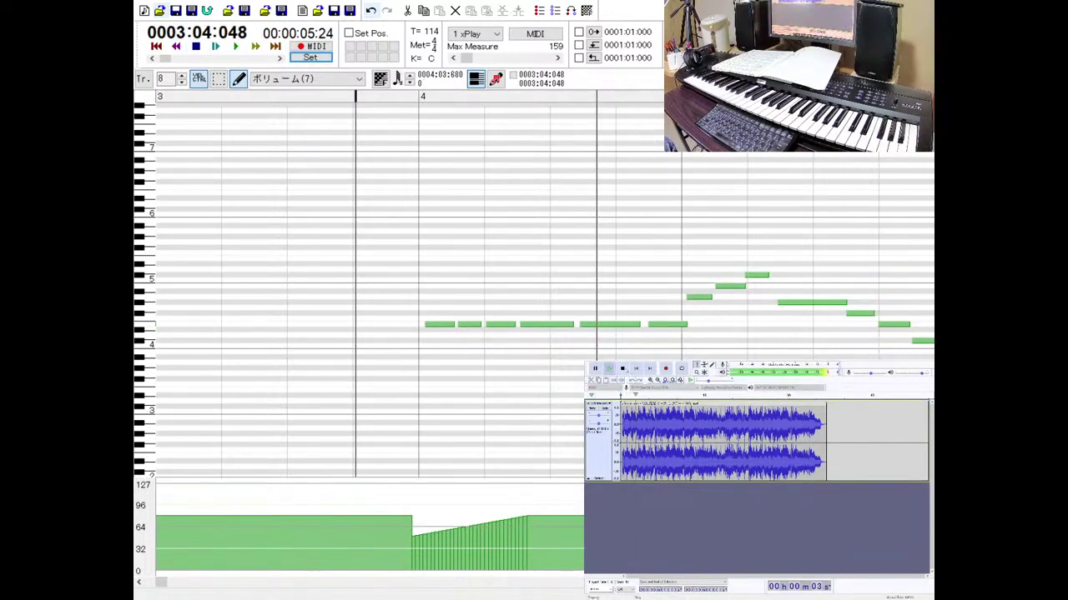
{"action": "key", "text": "space"}
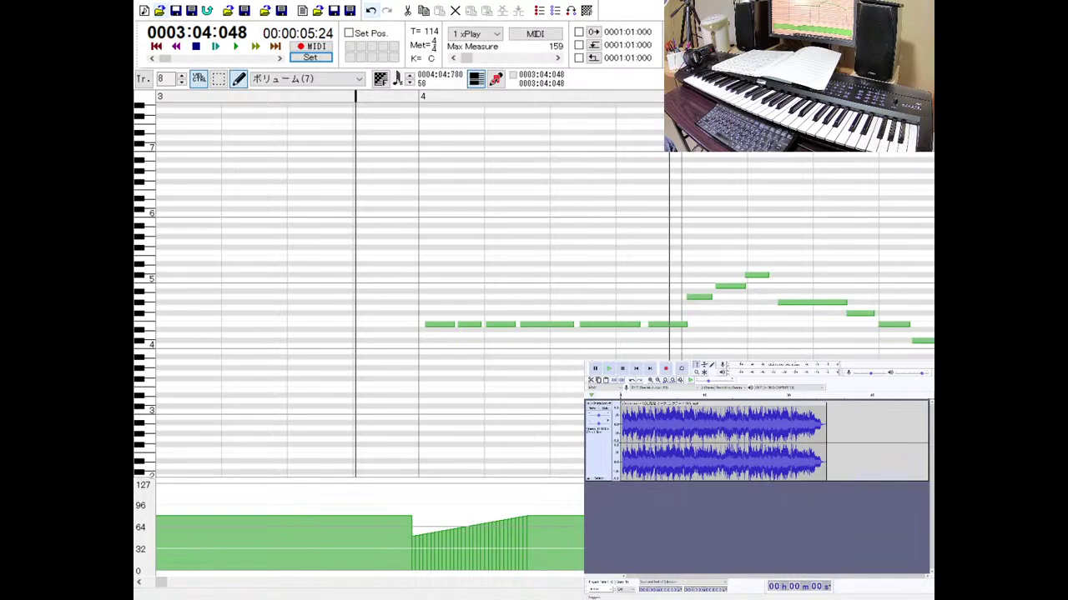
{"action": "left_click", "coordinate": [238, 48]}
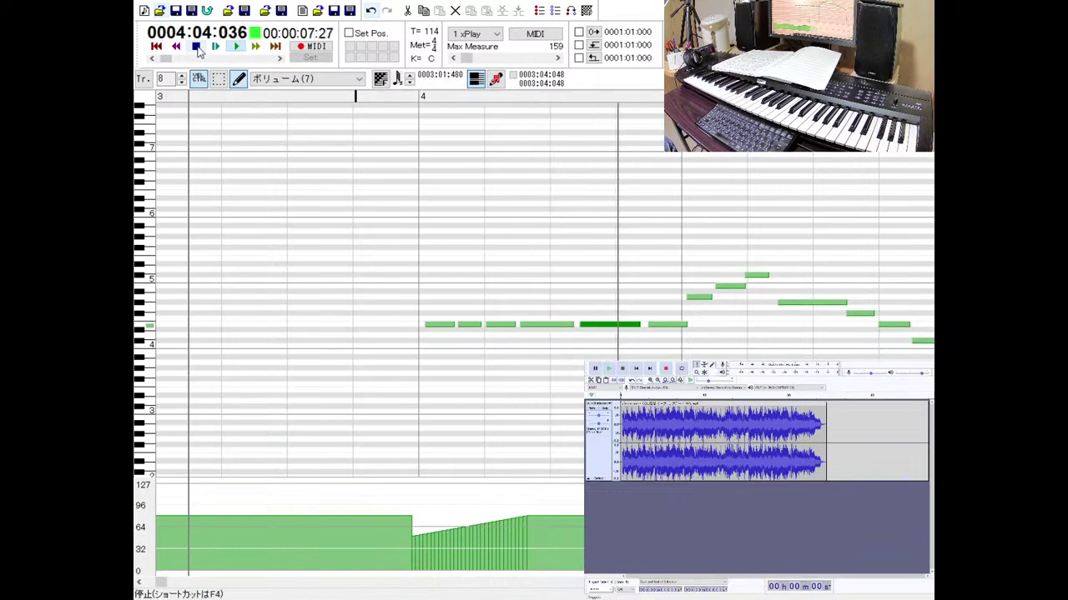
{"action": "left_click", "coordinate": [196, 48]}
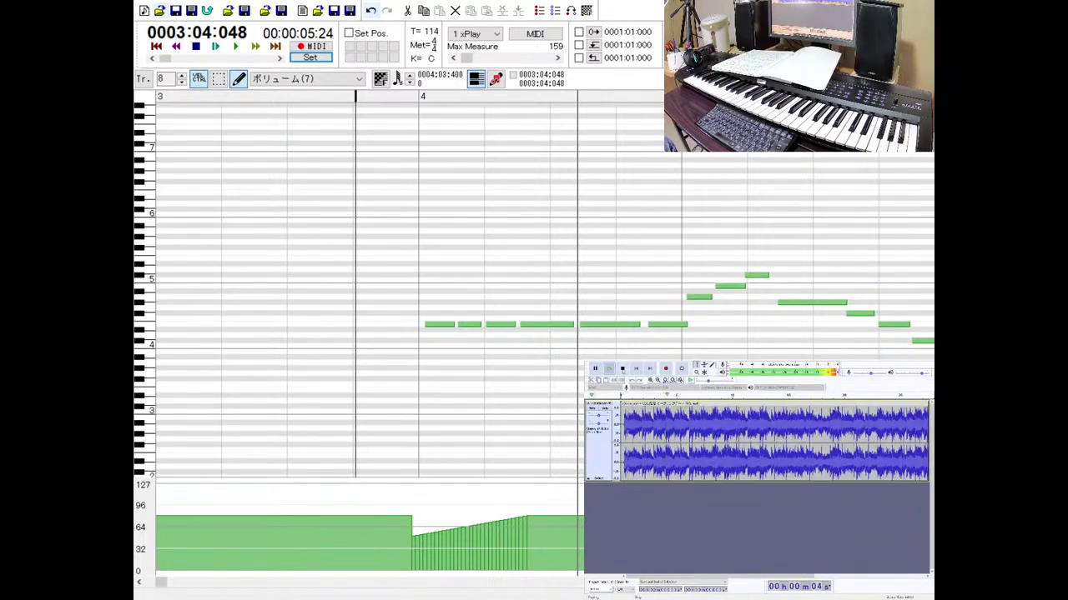
{"action": "left_click", "coordinate": [622, 368]}
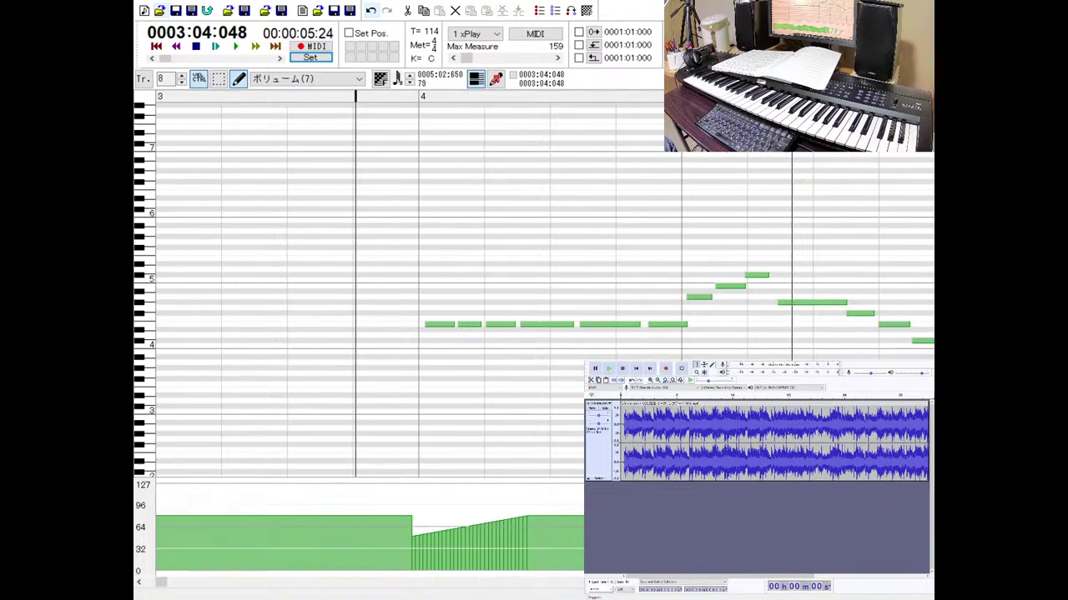
{"action": "left_click", "coordinate": [235, 45]}
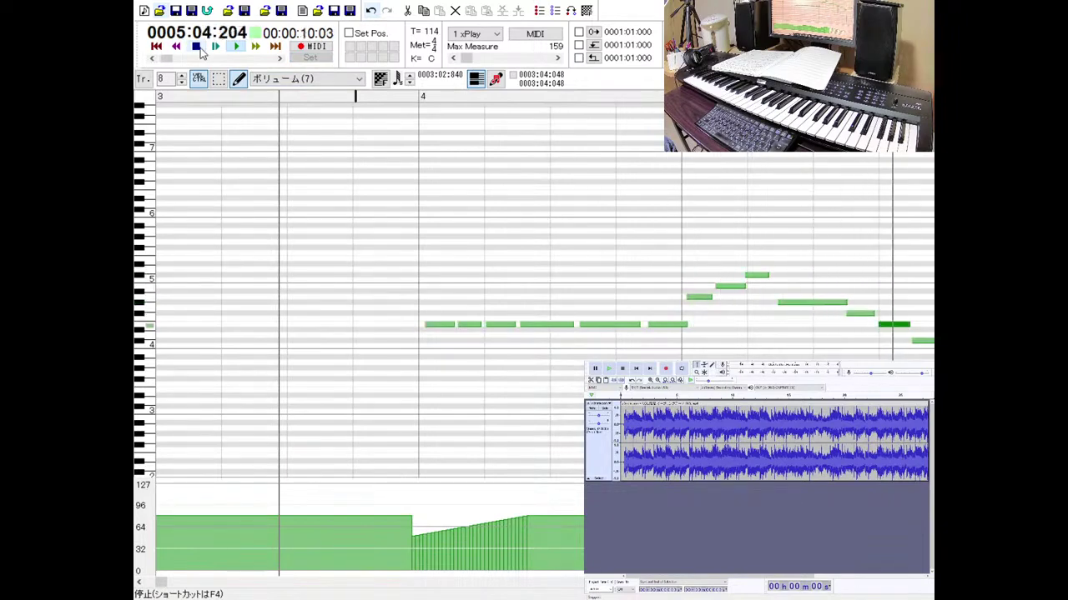
{"action": "left_click", "coordinate": [197, 47]}
Taper the Violin volume to about 50 through measure 5, draw a rise from about 40 to 55 across measure 6, and play the passage.
{"action": "scroll", "coordinate": [534, 283], "scroll_direction": "right", "scroll_amount": 3}
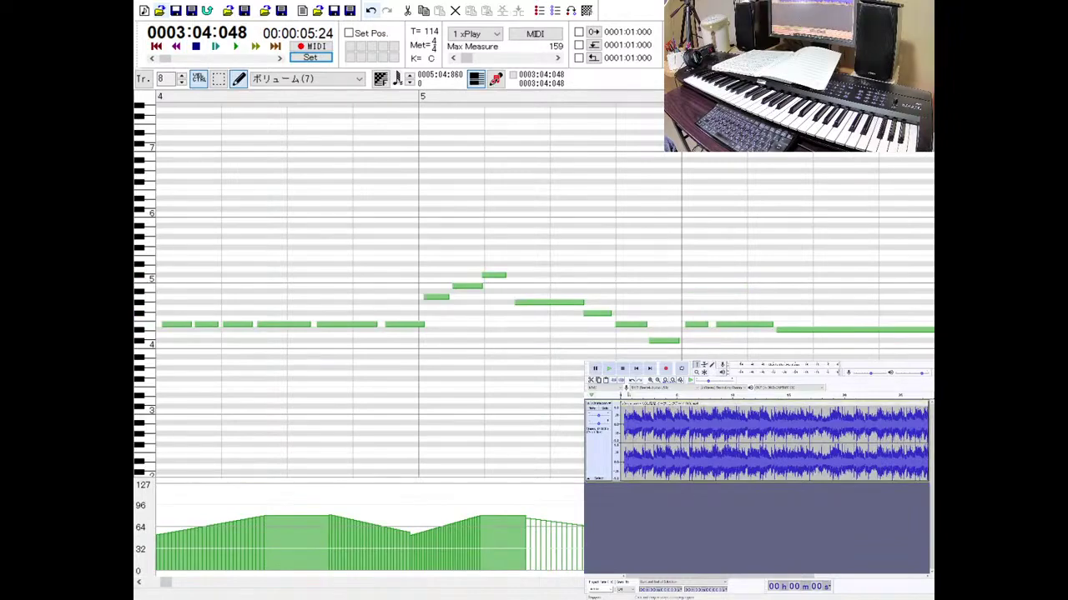
{"action": "key", "text": "space"}
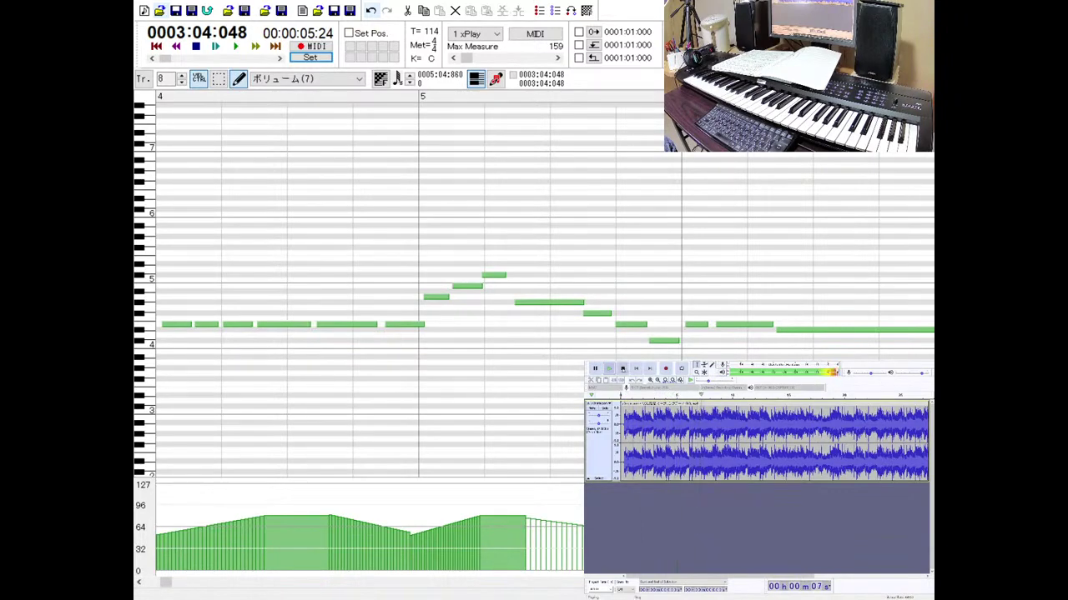
{"action": "key", "text": "space"}
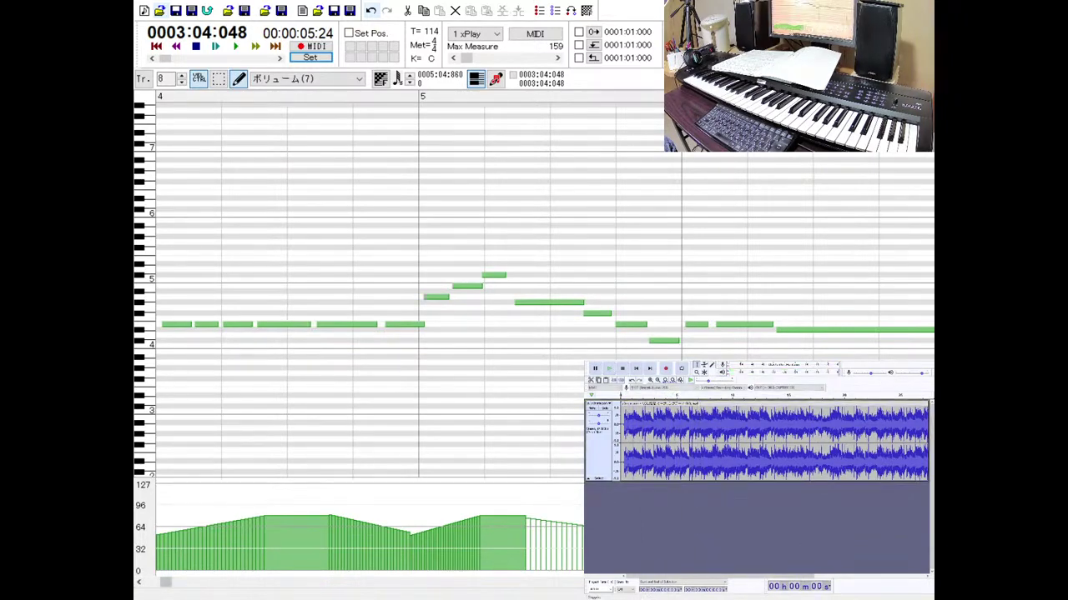
{"action": "scroll", "coordinate": [400, 334], "scroll_direction": "right", "scroll_amount": 3}
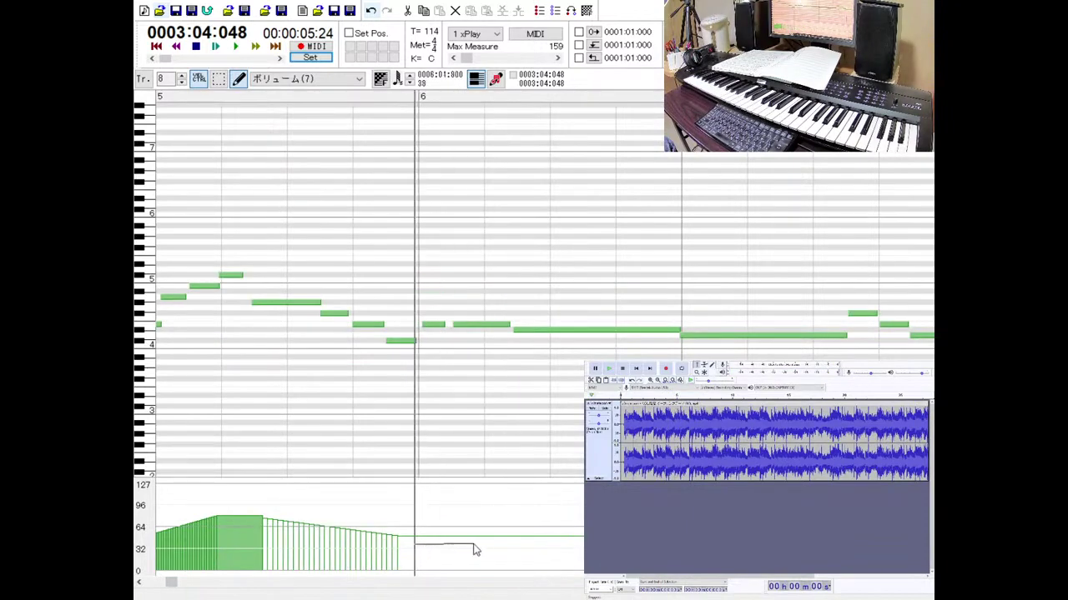
{"action": "mouse_move", "coordinate": [566, 548]}
{"action": "left_mouse_down"}
{"action": "mouse_move", "coordinate": [659, 531]}
{"action": "mouse_move", "coordinate": [634, 534]}
{"action": "left_mouse_up"}
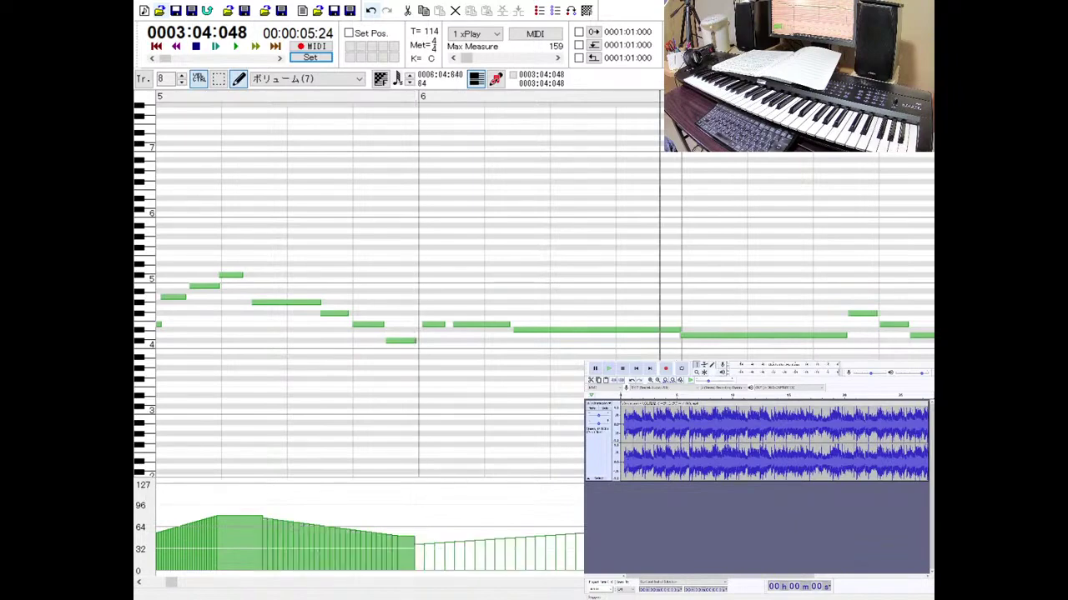
{"action": "left_click", "coordinate": [236, 47]}
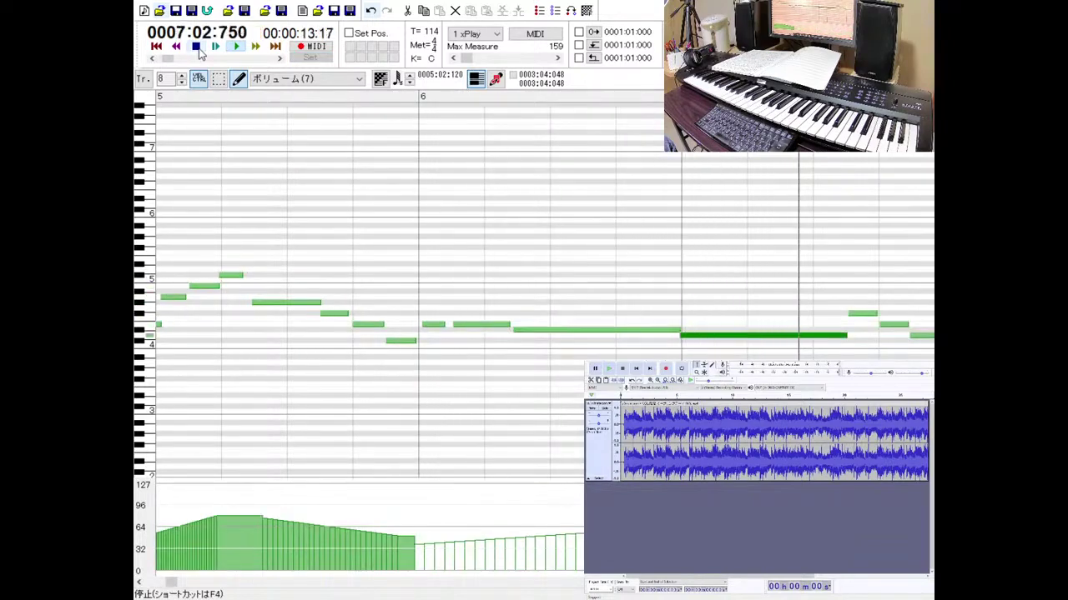
{"action": "left_click", "coordinate": [197, 47]}
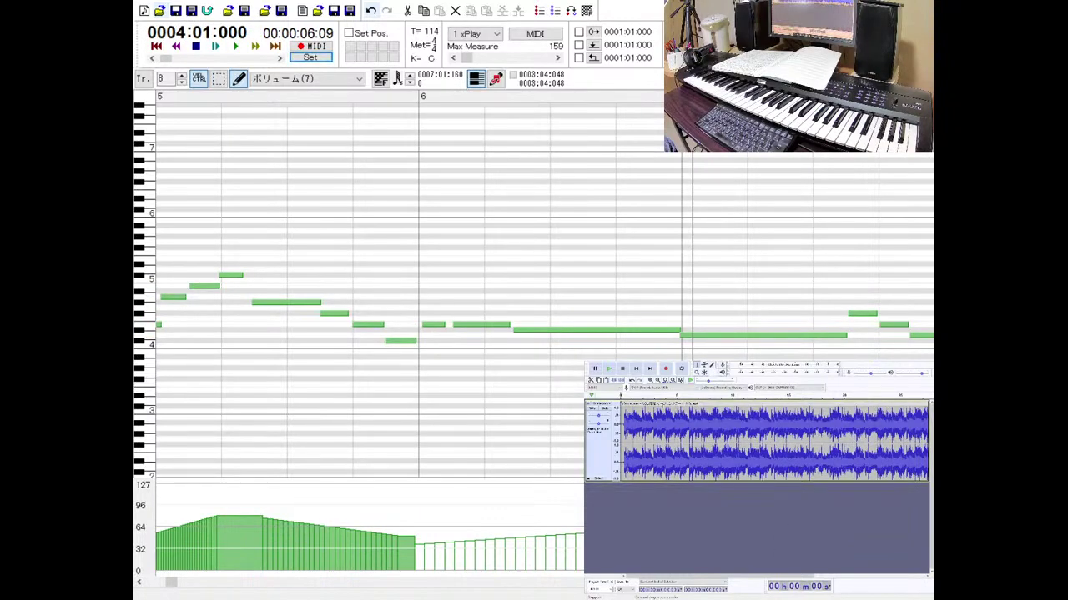
Shape the Violin volume in measure 7 to peak near 78 and fall to about 43 before measure 8, comparing reference and MIDI playback.
{"action": "left_click", "coordinate": [608, 369]}
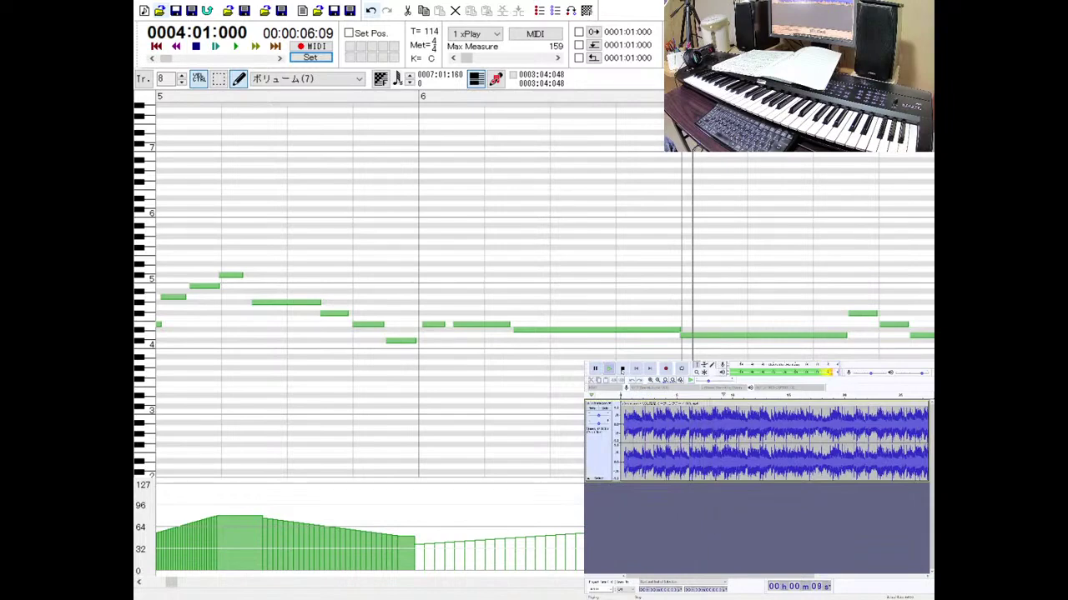
{"action": "left_click", "coordinate": [621, 369]}
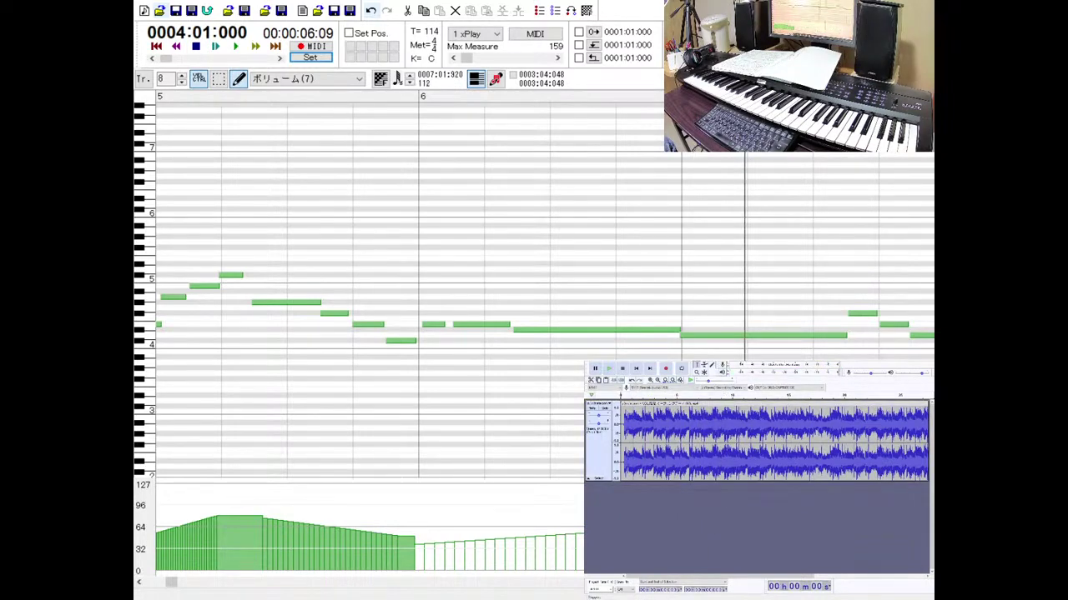
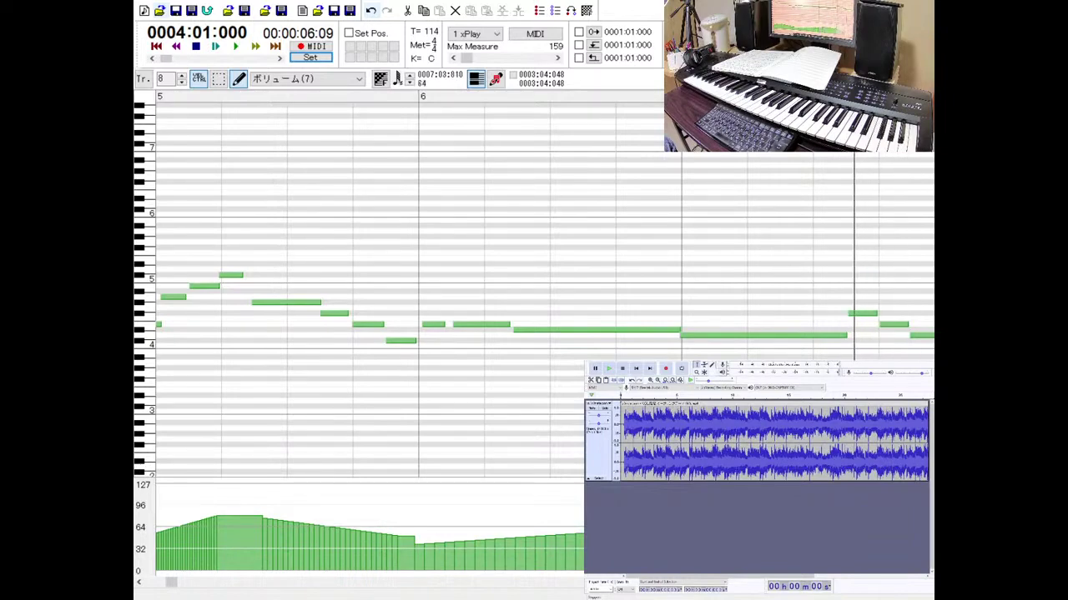
{"action": "left_click", "coordinate": [235, 45]}
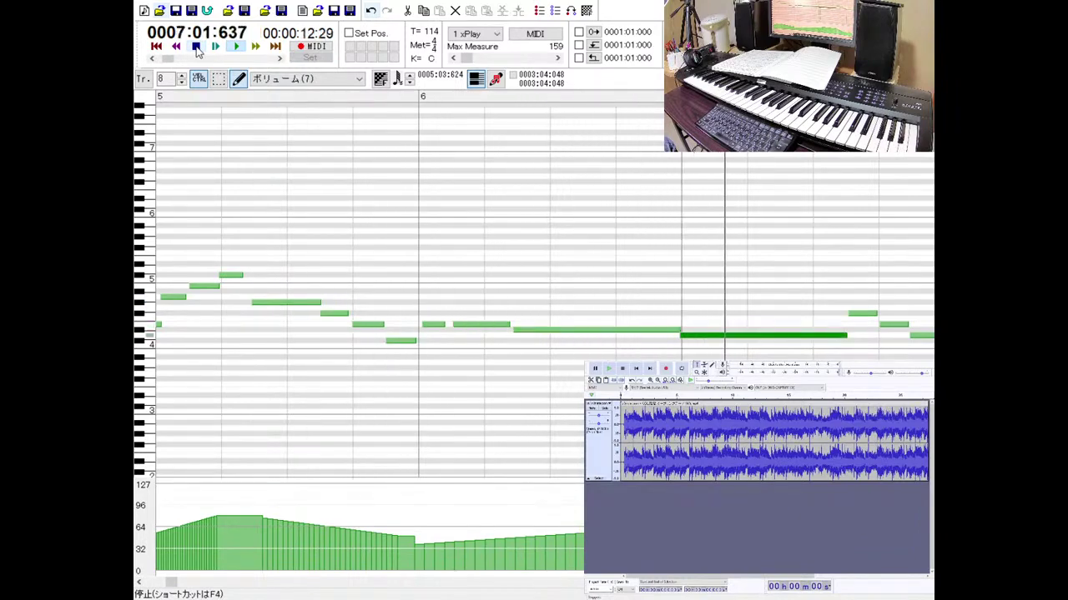
{"action": "left_click", "coordinate": [196, 48]}
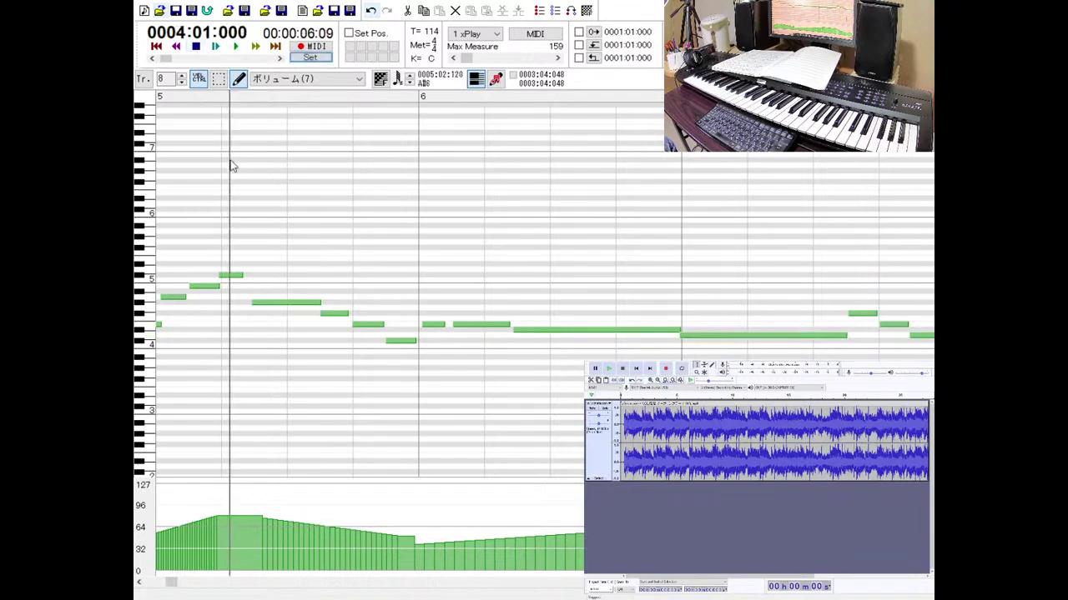
Redraw the Violin volume in the first half of measure 6 at about 50 and play from measure 4 to measure 8.
{"action": "left_click", "coordinate": [506, 542]}
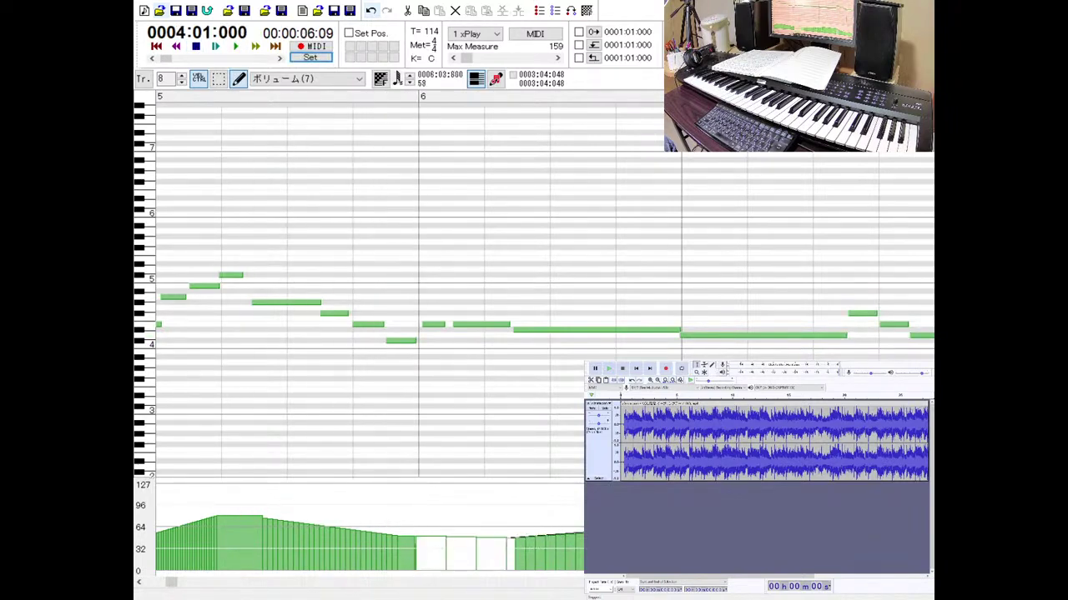
{"action": "left_click", "coordinate": [236, 46]}
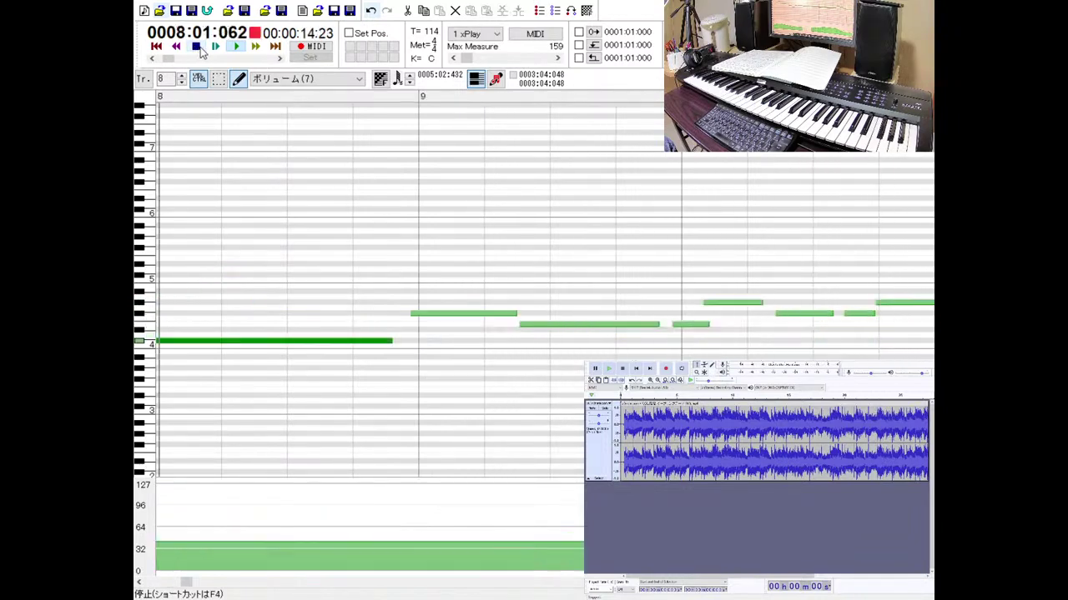
{"action": "left_click", "coordinate": [197, 48]}
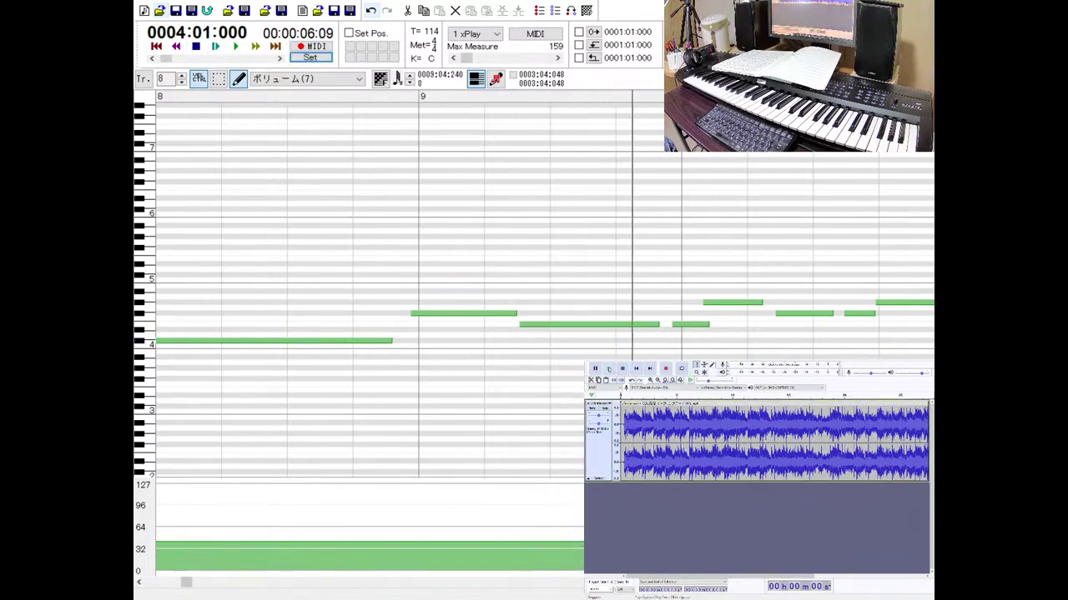
Compare the reference audio's opening phrase with MIDI playback from measure 4 through measure 7.
{"action": "left_click", "coordinate": [609, 368]}
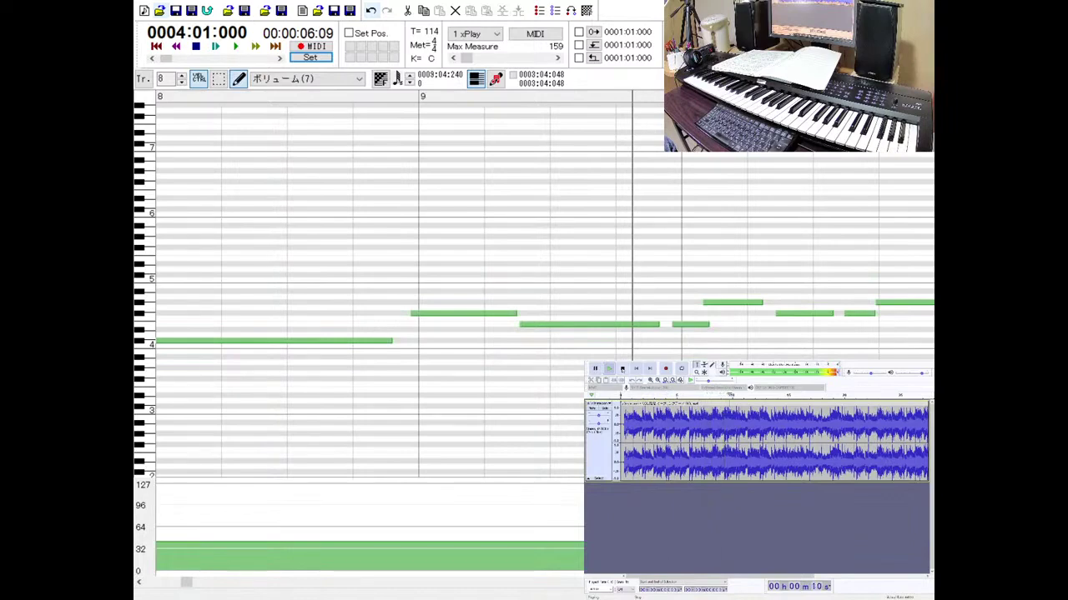
{"action": "left_click", "coordinate": [622, 369]}
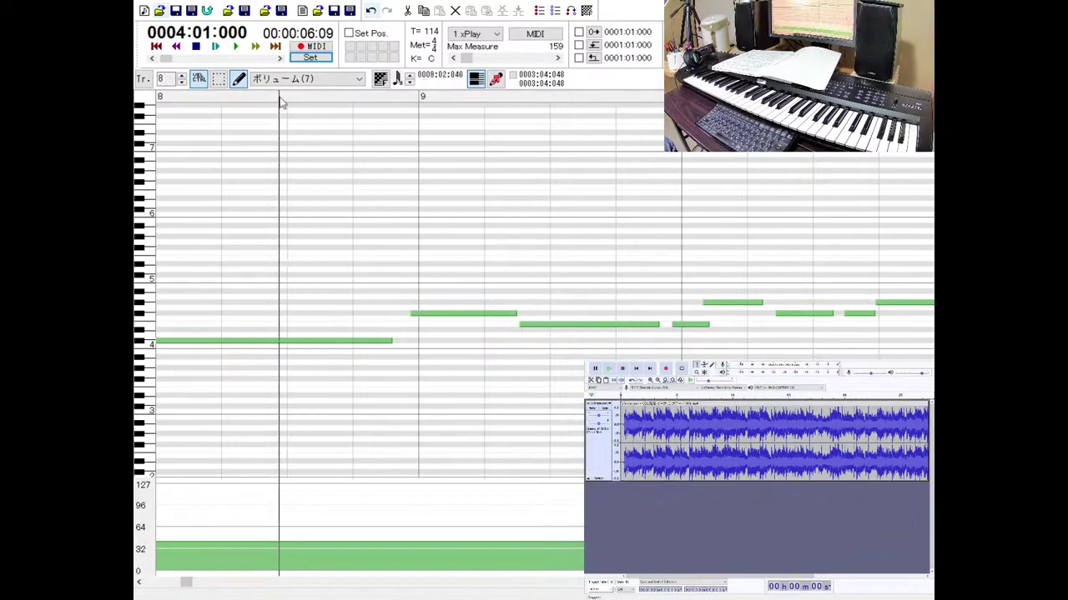
{"action": "left_click", "coordinate": [229, 49]}
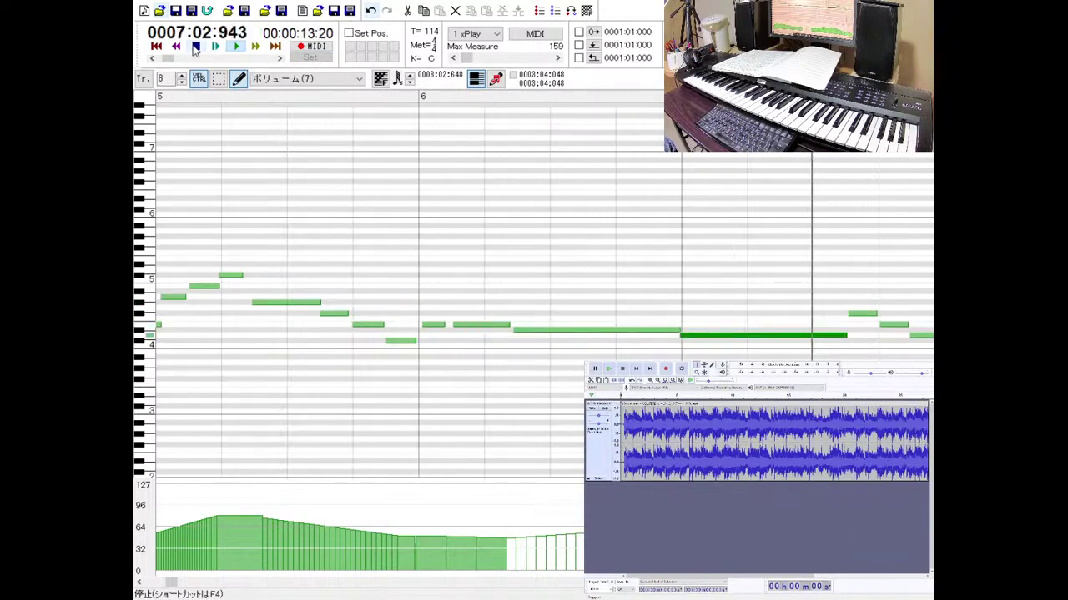
{"action": "left_click", "coordinate": [195, 48]}
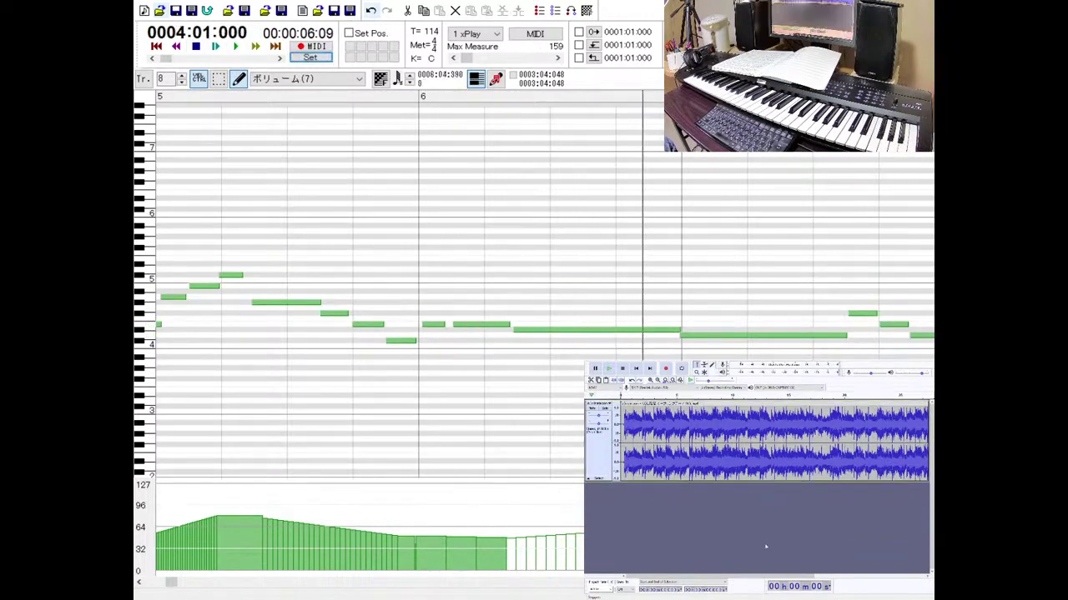
{"action": "left_click", "coordinate": [610, 370]}
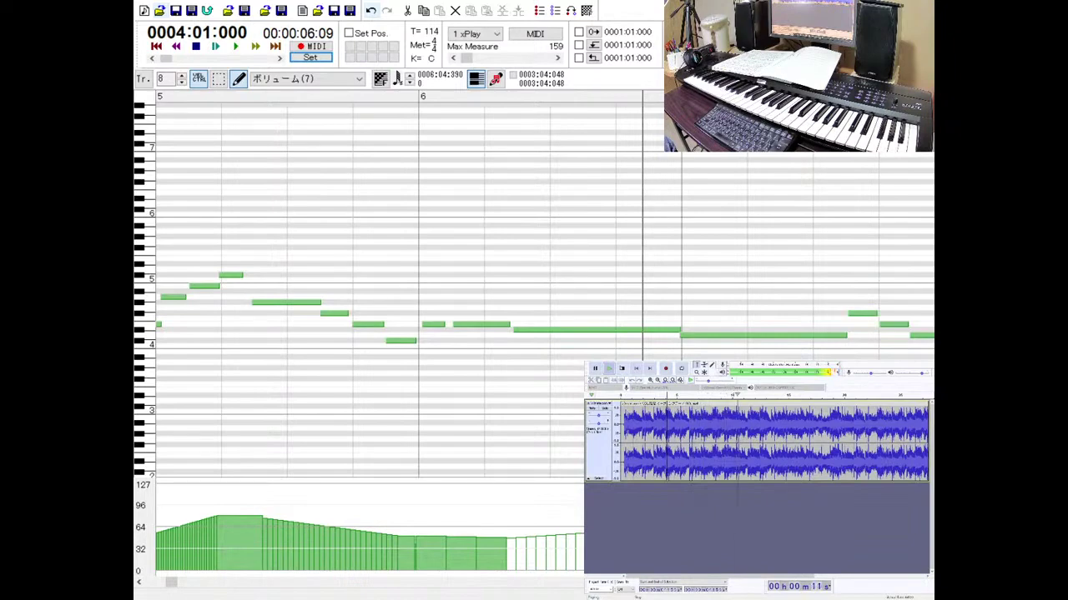
{"action": "key", "text": "space"}
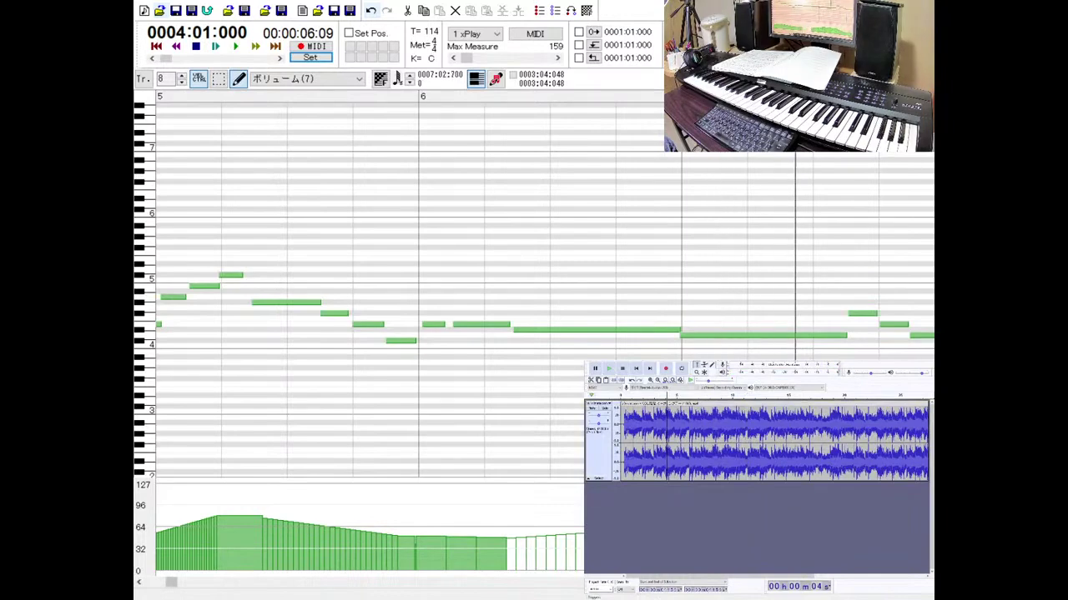
Draw the Violin volume rising from about 43 to 65 on the first beat of measure 8 and continue the rise.
{"action": "scroll", "coordinate": [795, 250], "scroll_direction": "right", "scroll_amount": 3}
{"action": "left_click", "coordinate": [142, 582]}
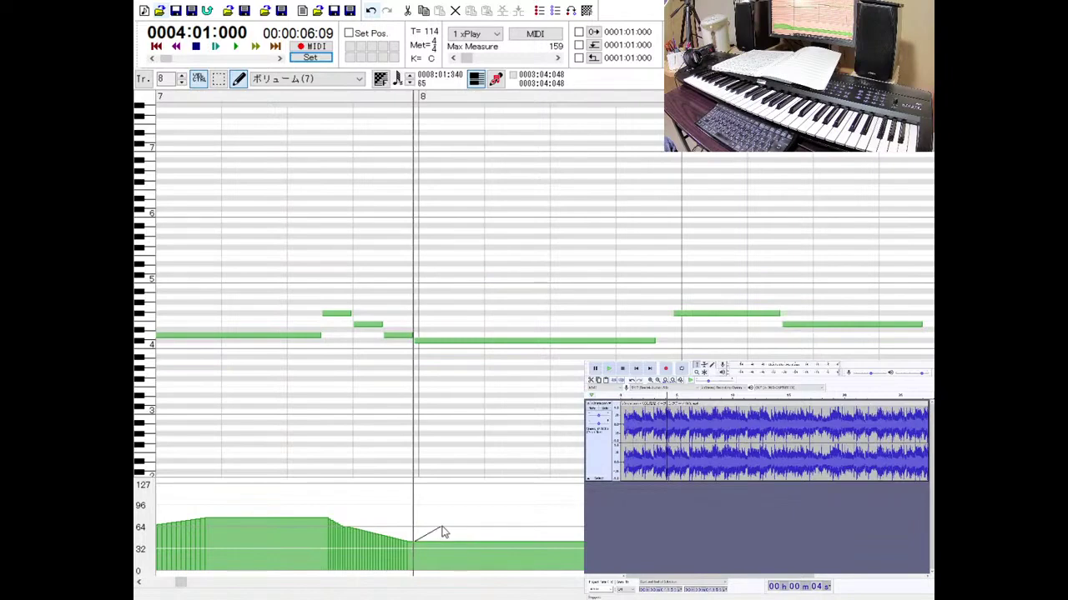
{"action": "left_click_drag", "start_coordinate": [443, 532], "coordinate": [442, 532]}
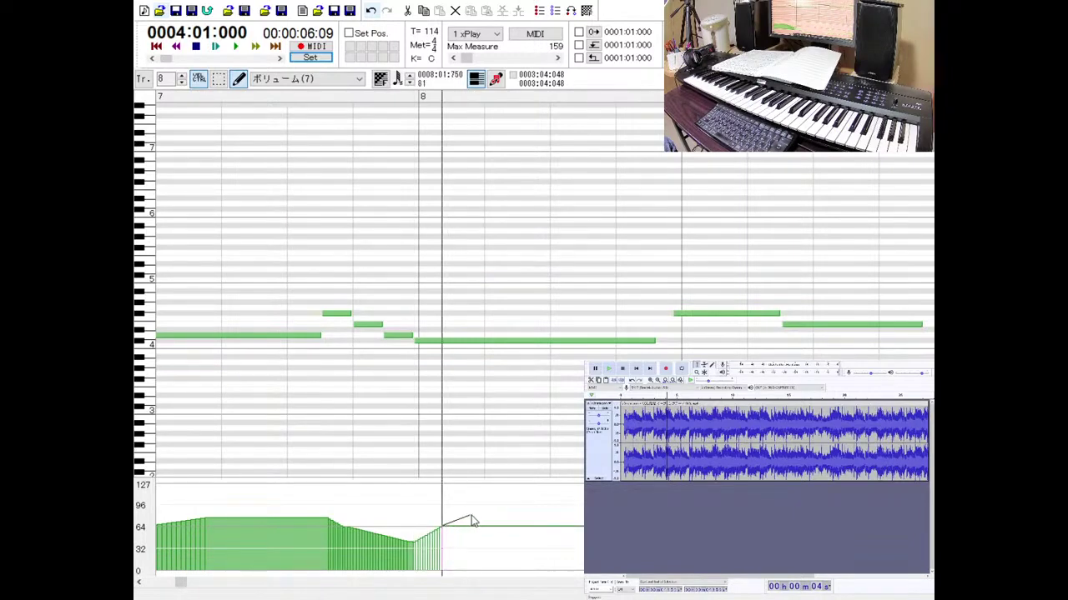
Draw a gentle volume rise into the start of measure 8's long note and play the passage back.
{"action": "left_click", "coordinate": [501, 526]}
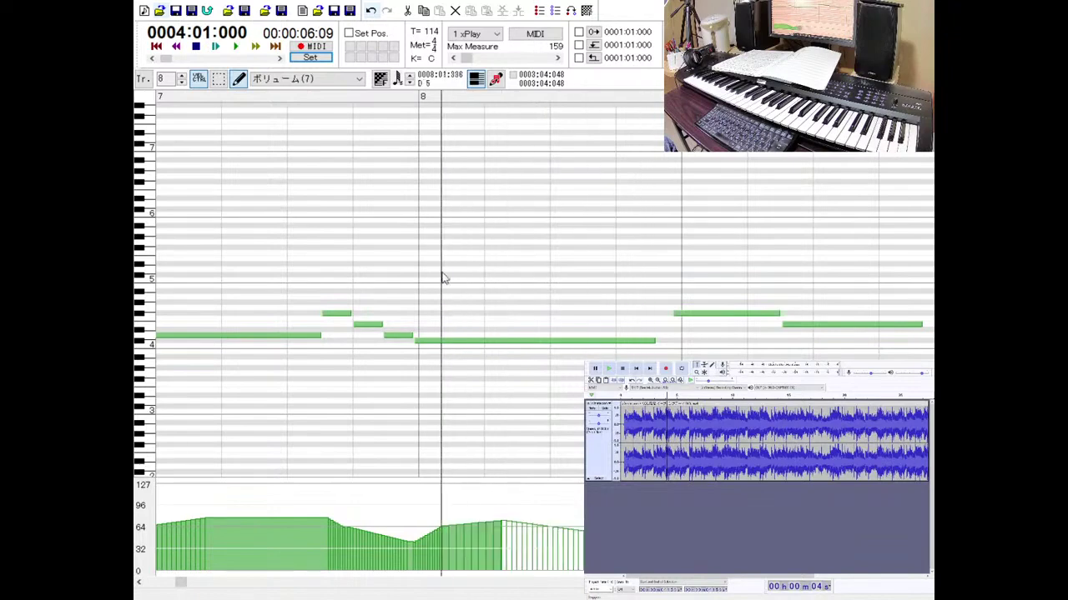
{"action": "left_click", "coordinate": [235, 47]}
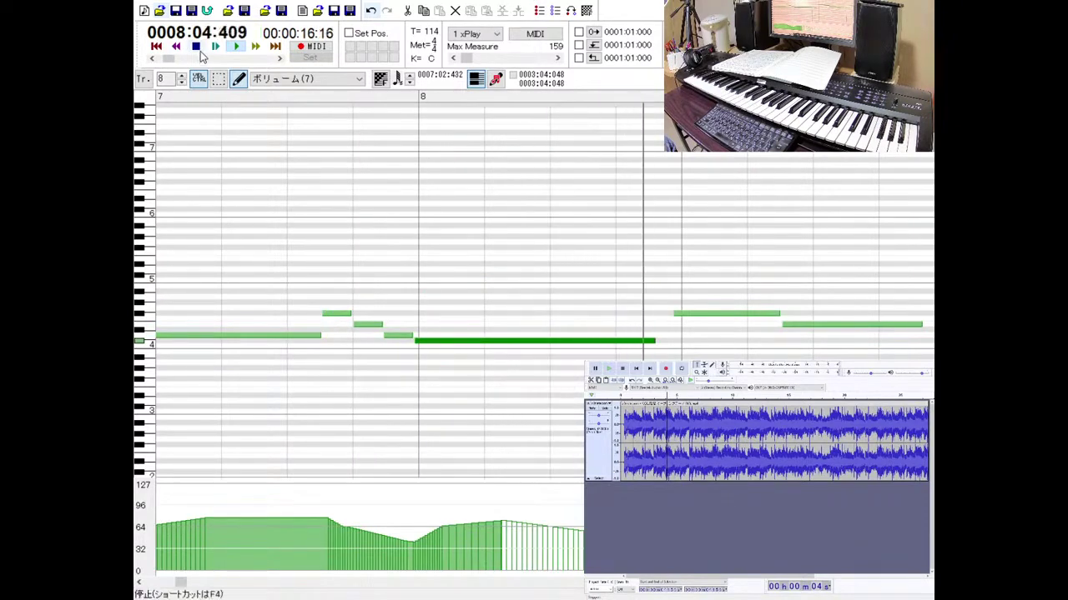
{"action": "left_click", "coordinate": [195, 47]}
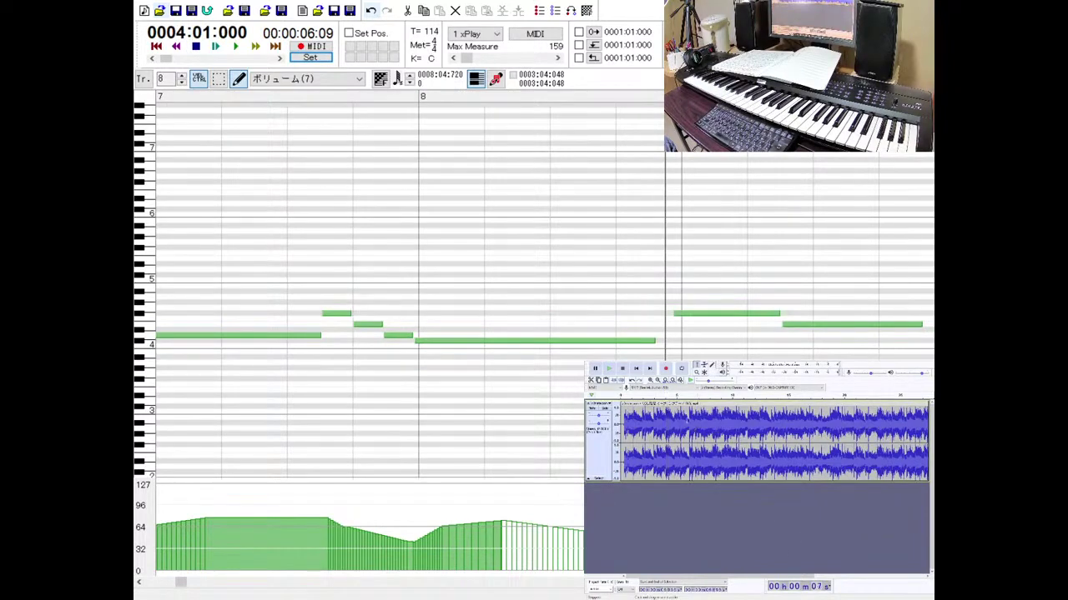
Listen to the reference recording in Audacity, and play the MIDI track through measure 9 to compare its dynamics.
{"action": "left_click", "coordinate": [608, 368]}
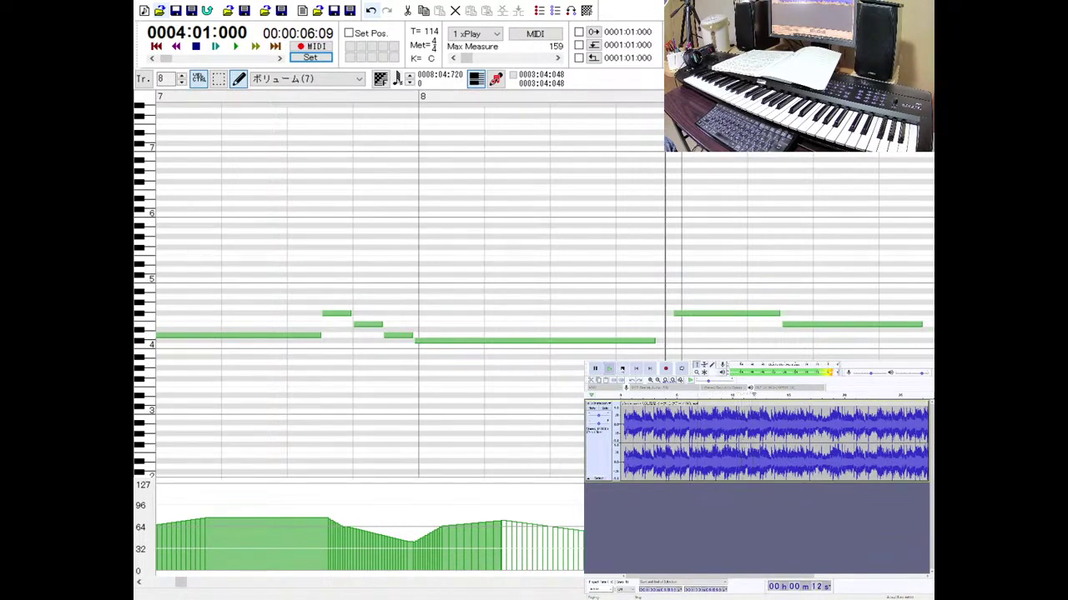
{"action": "key", "text": "space"}
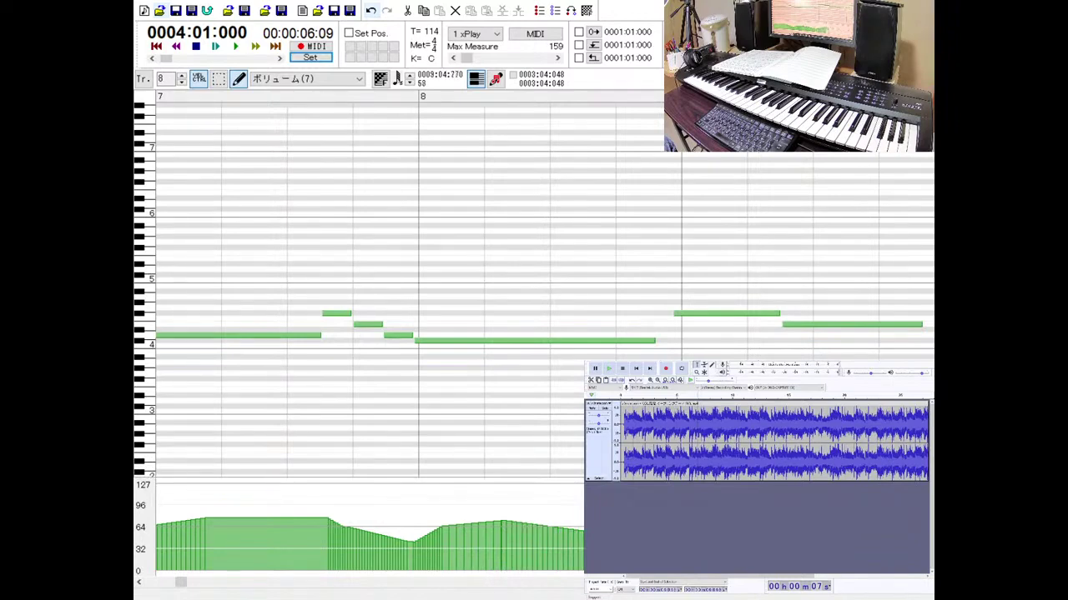
{"action": "left_click", "coordinate": [237, 48]}
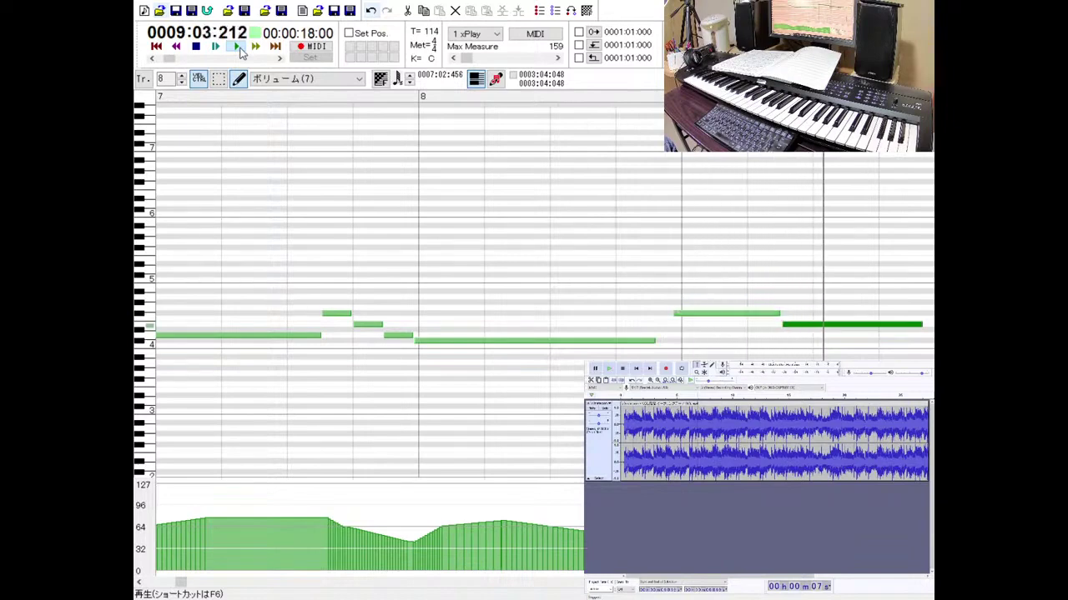
{"action": "left_click", "coordinate": [196, 47]}
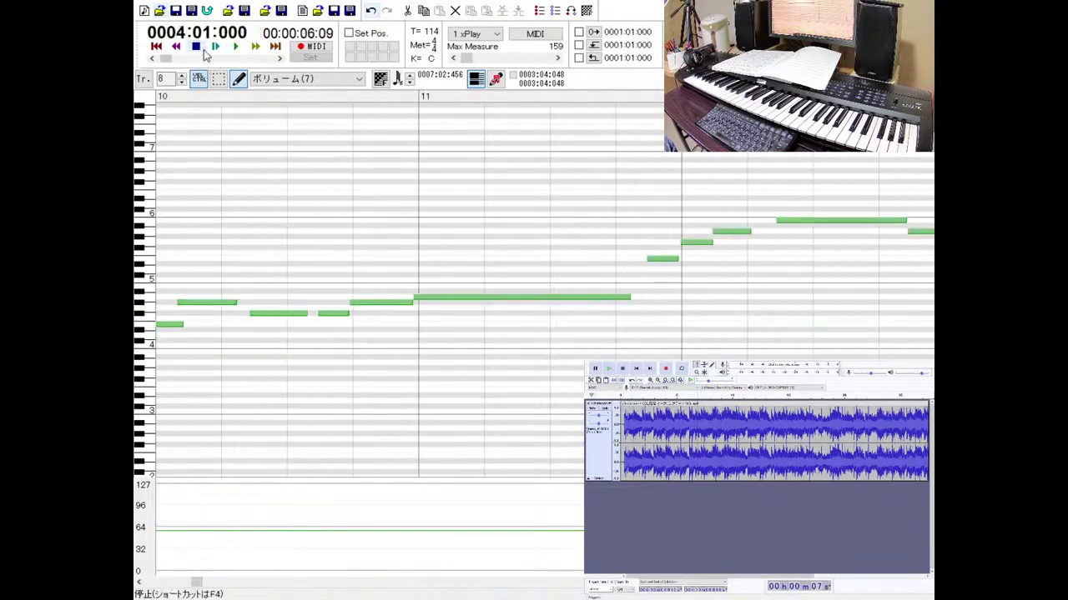
Raise the track's volume to about 79 just before measure 10 and listen to the matching passage of the reference recording.
{"action": "left_click", "coordinate": [138, 583]}
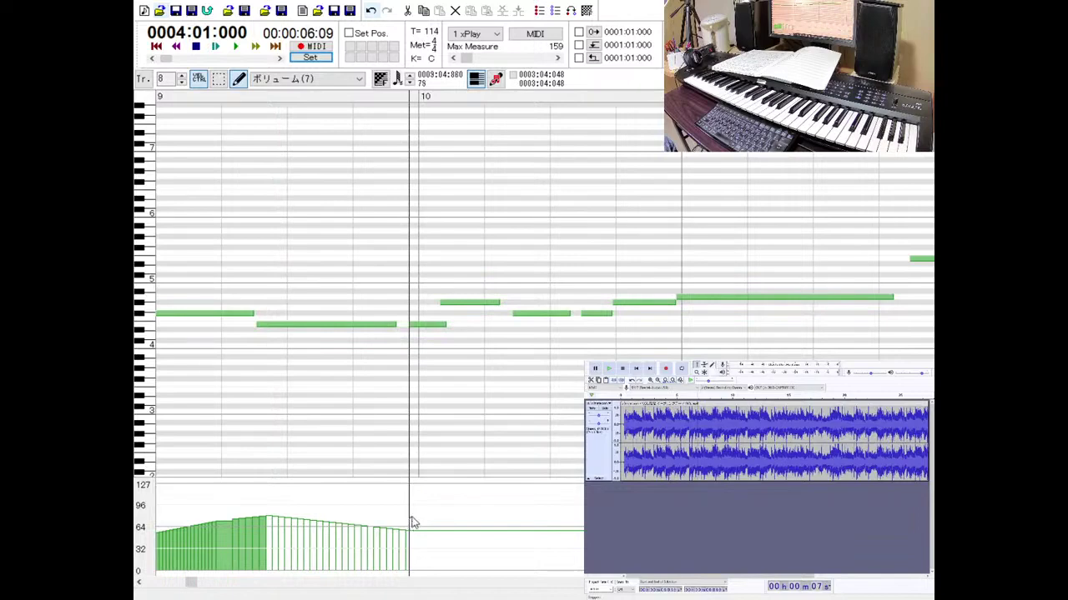
{"action": "left_click_drag", "start_coordinate": [411, 521], "coordinate": [413, 518]}
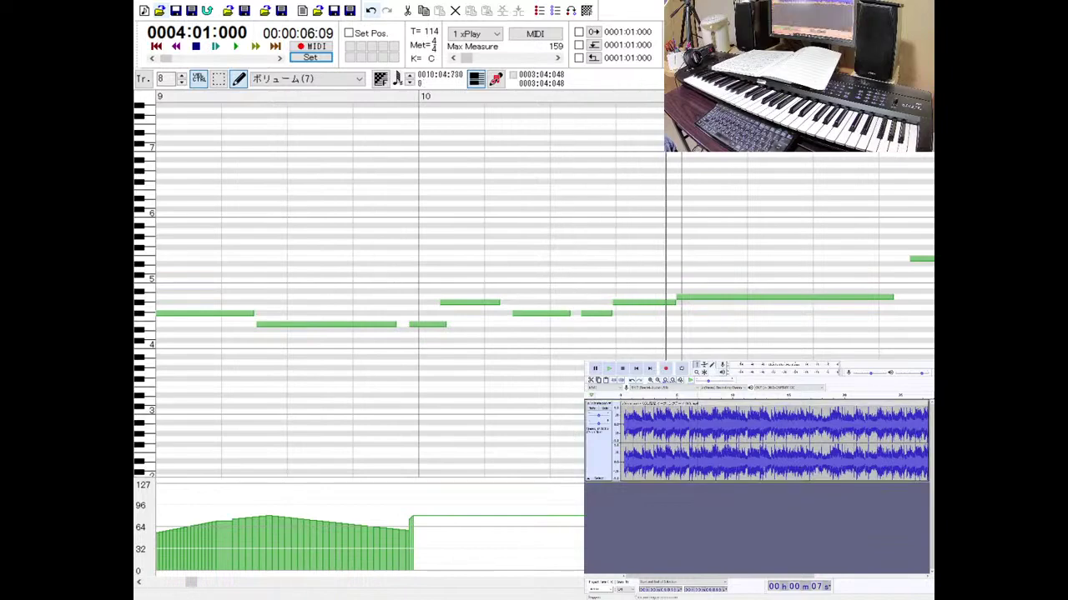
{"action": "left_click", "coordinate": [610, 369]}
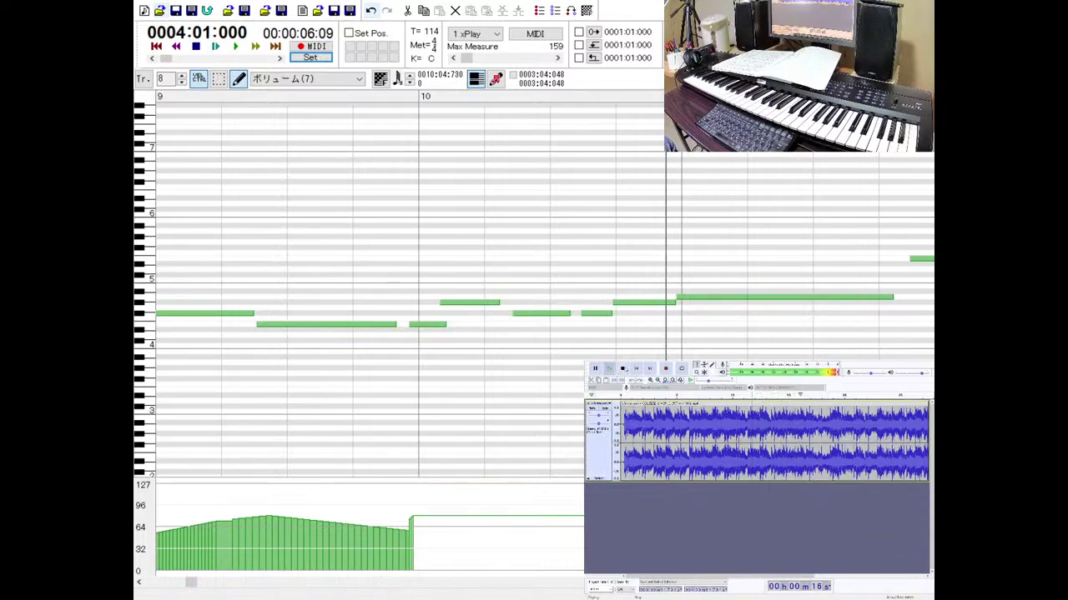
{"action": "key", "text": "space"}
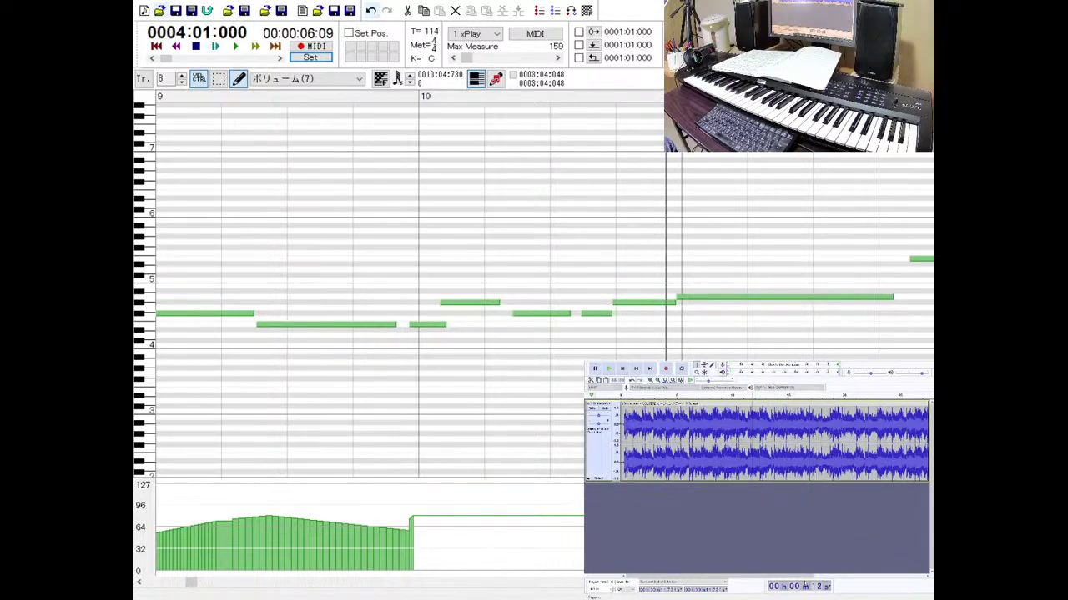
Move the measure 10 notes slightly later, aligning the first note with measure 10's line and the following long note with measure 11's line.
{"action": "left_click", "coordinate": [422, 324]}
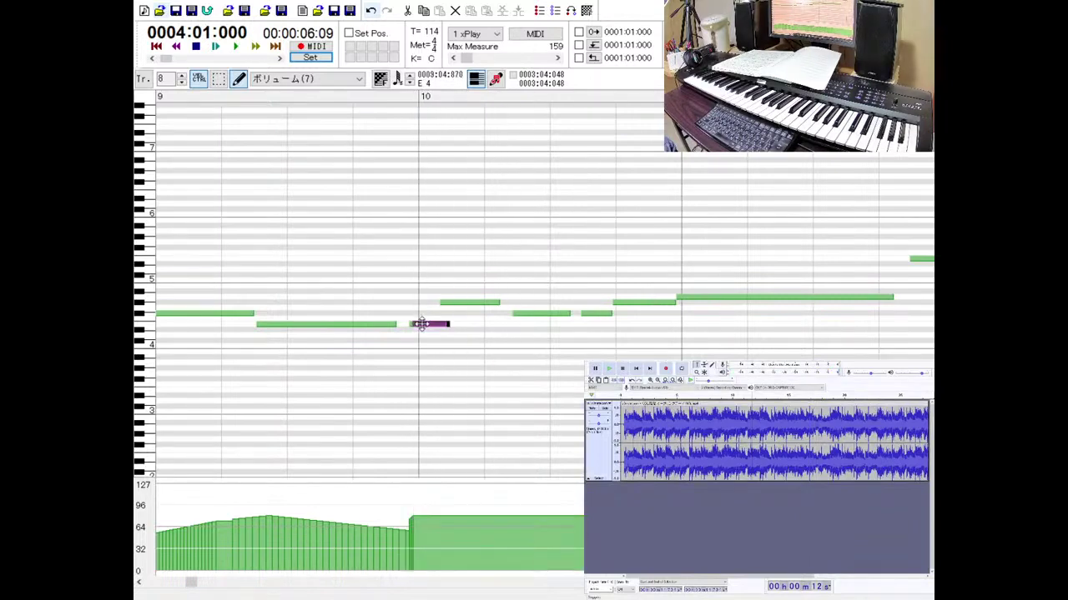
{"action": "left_click", "coordinate": [458, 303]}
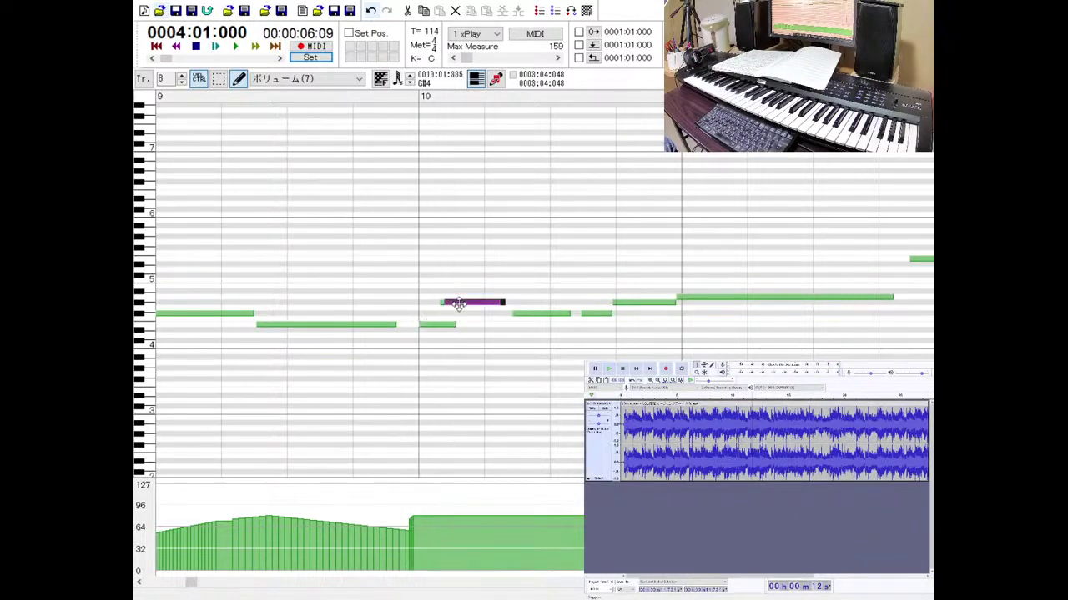
{"action": "left_click", "coordinate": [520, 312]}
{"action": "left_click", "coordinate": [591, 313]}
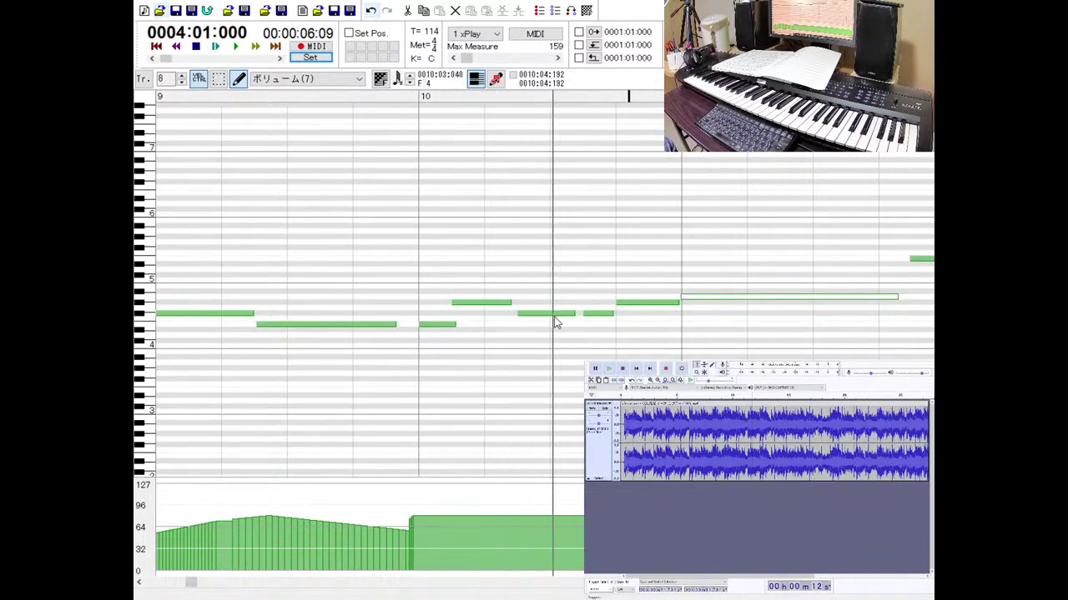
Play the track from 9:02:888 to check the note timing, and compare it with the reference recording in Audacity.
{"action": "left_click", "coordinate": [284, 97]}
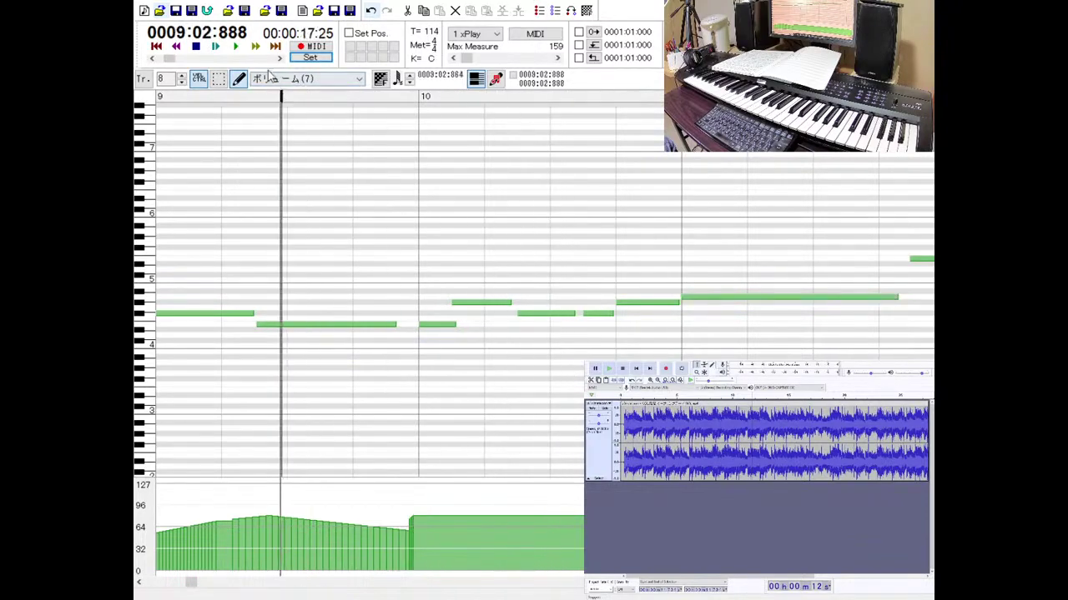
{"action": "left_click", "coordinate": [232, 47]}
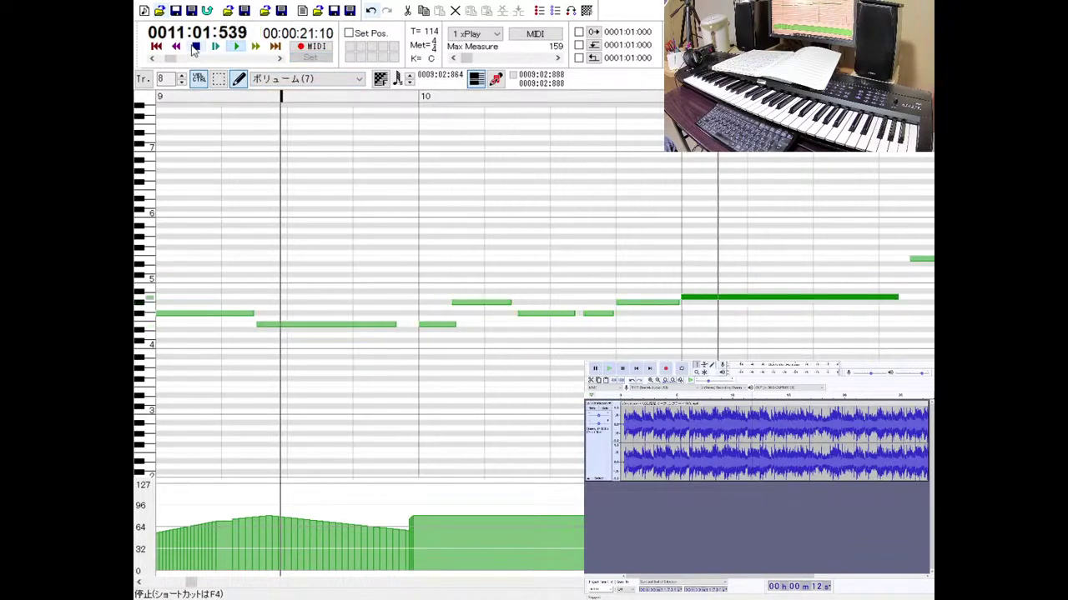
{"action": "left_click", "coordinate": [195, 47]}
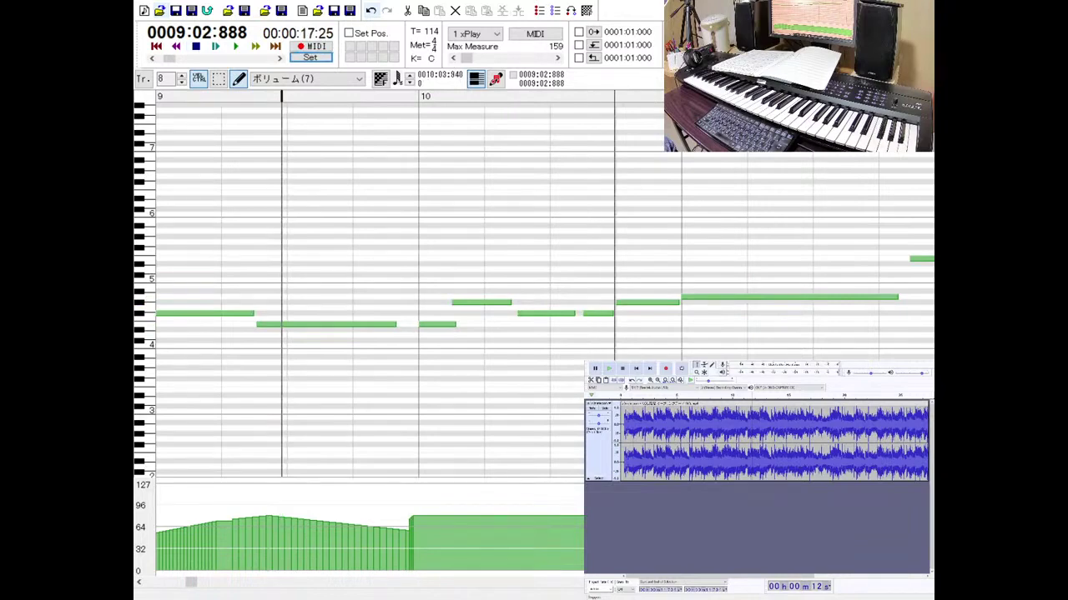
{"action": "left_click", "coordinate": [610, 369]}
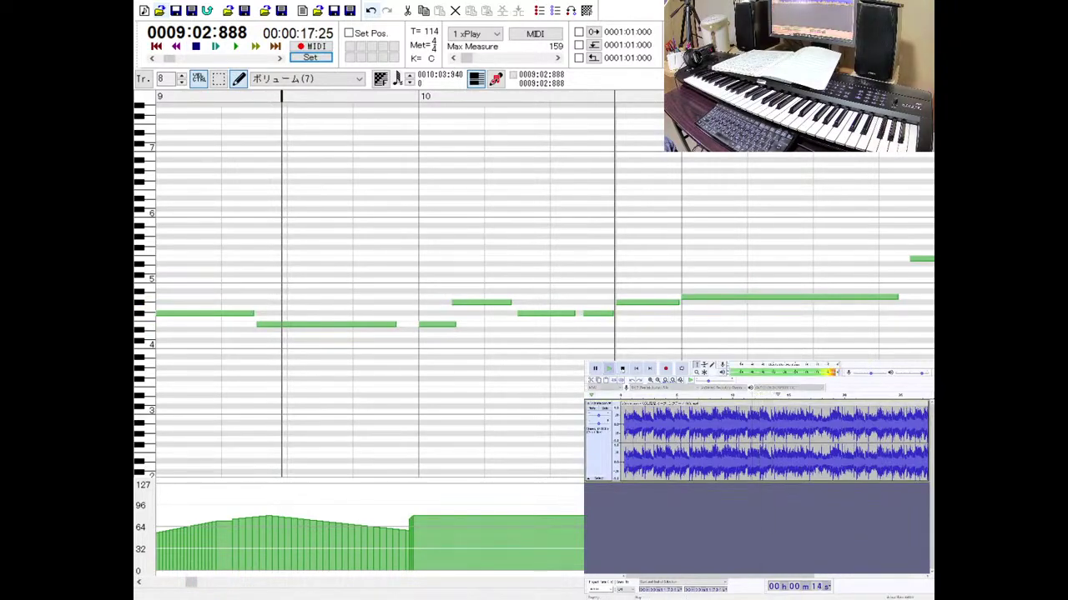
{"action": "left_click", "coordinate": [621, 369]}
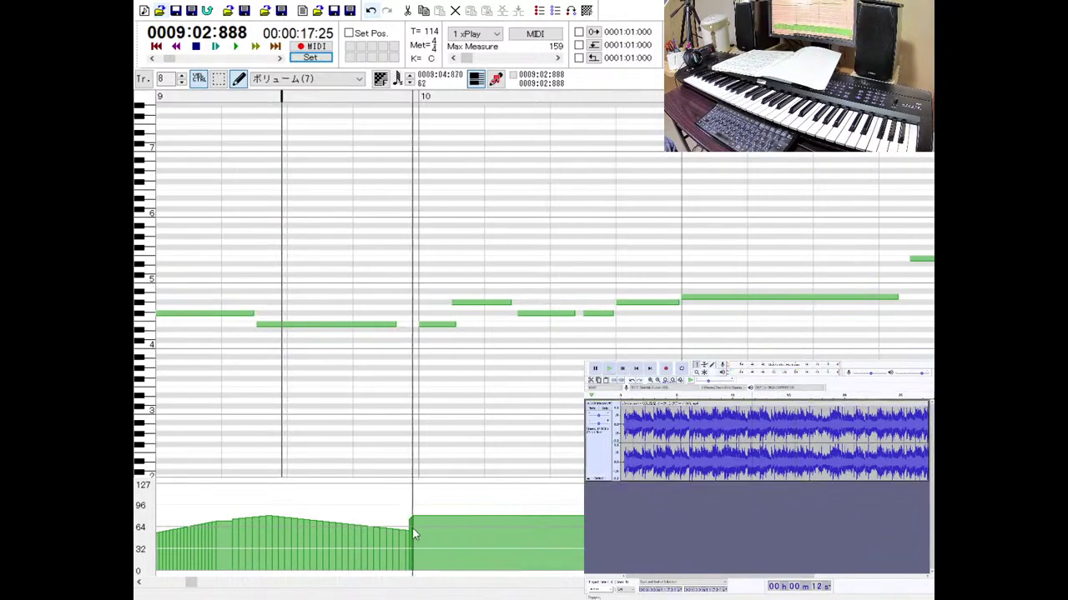
Draw the volume rising from about 62 to 79 at measure 10's start and falling after its second beat, and play it back.
{"action": "left_click_drag", "start_coordinate": [429, 525], "coordinate": [461, 518]}
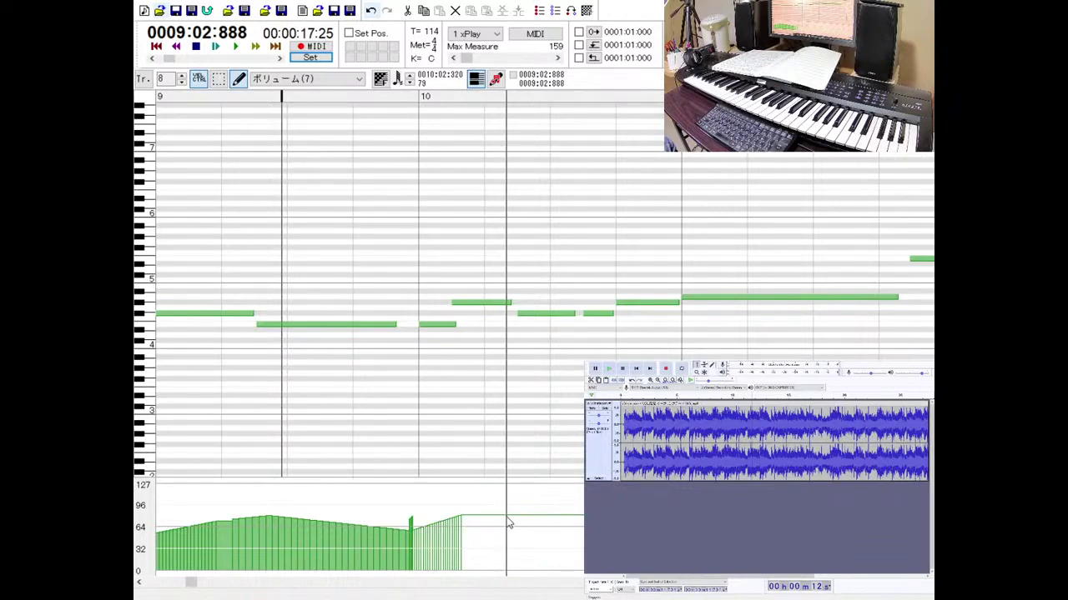
{"action": "left_click_drag", "start_coordinate": [507, 518], "coordinate": [589, 524]}
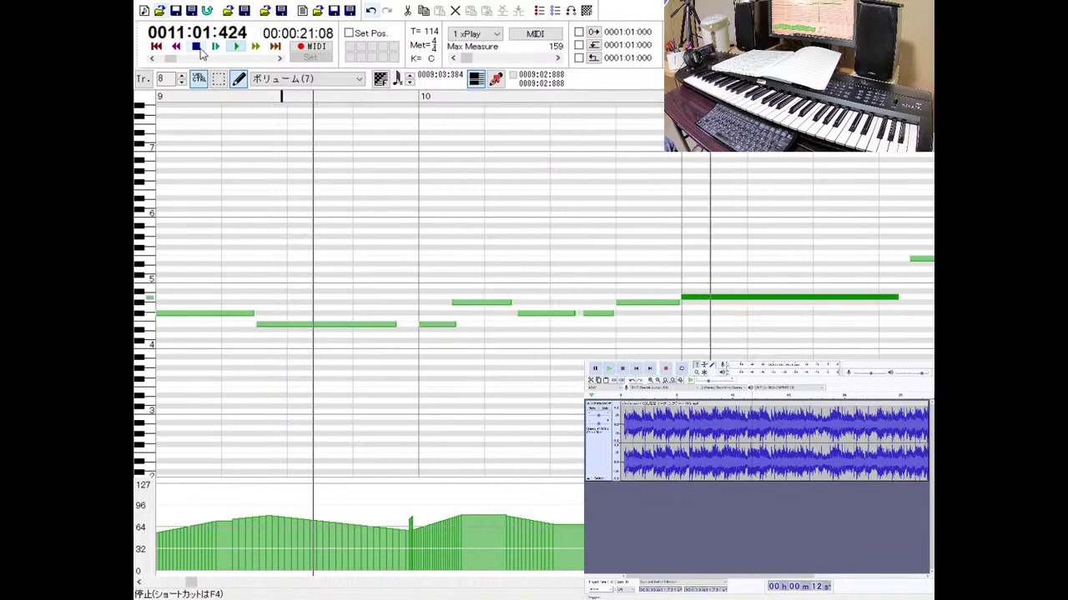
{"action": "left_click", "coordinate": [200, 50]}
{"action": "left_click", "coordinate": [227, 47]}
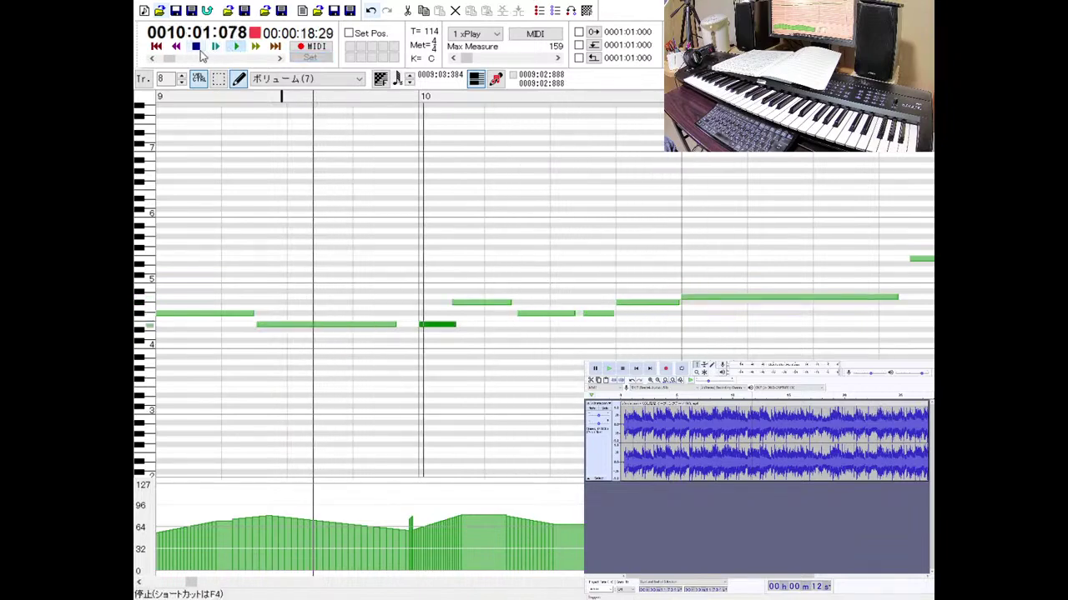
{"action": "left_click", "coordinate": [199, 50]}
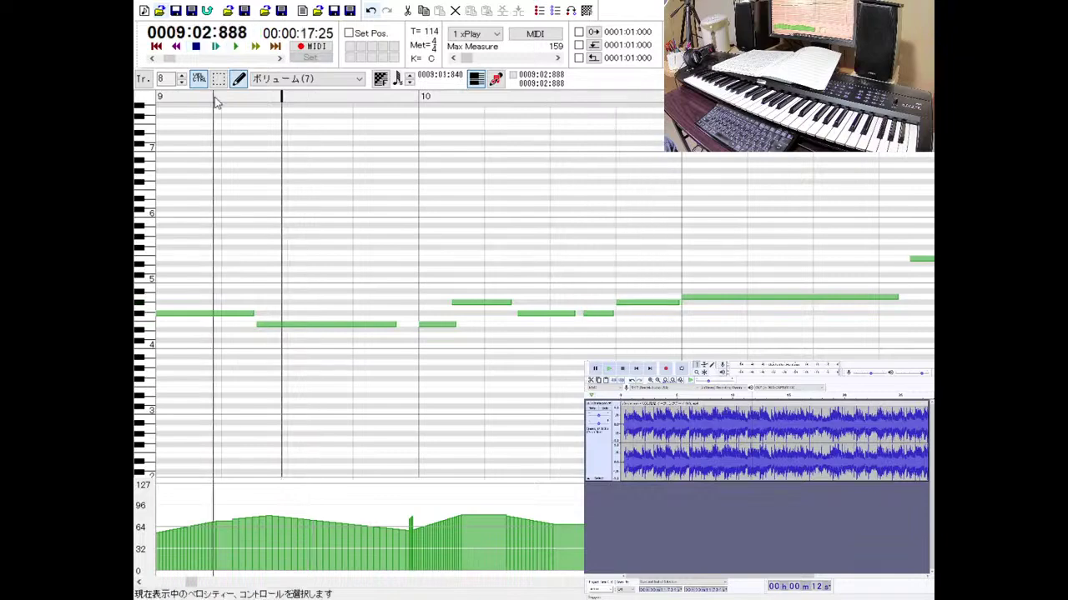
Show note-on velocity and raise the velocity of the G#4 note in measure 10 to about its neighbours' level.
{"action": "left_click", "coordinate": [517, 315]}
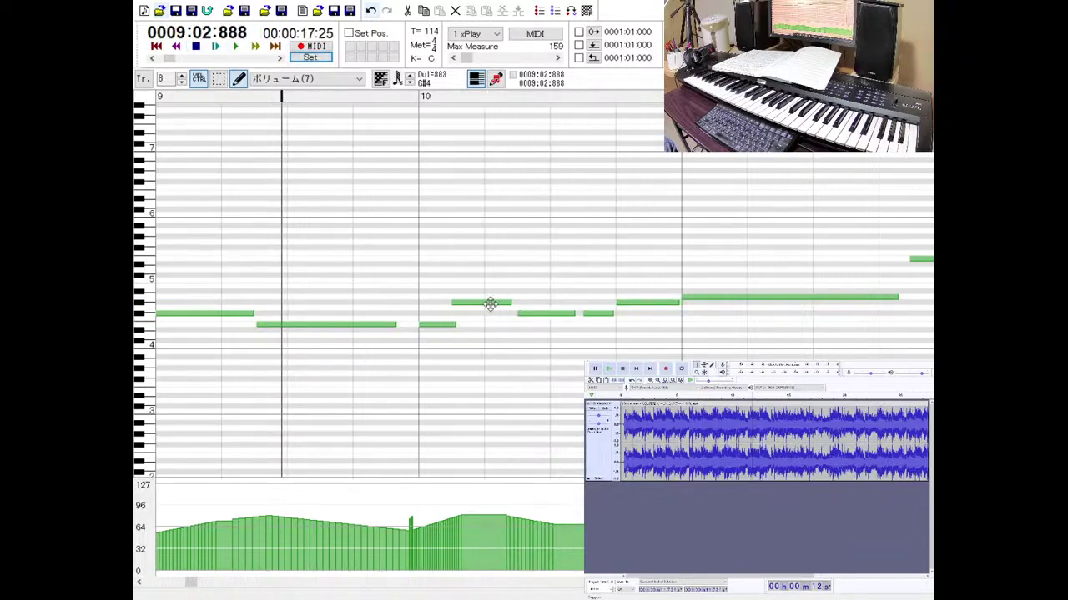
{"action": "left_click", "coordinate": [490, 303]}
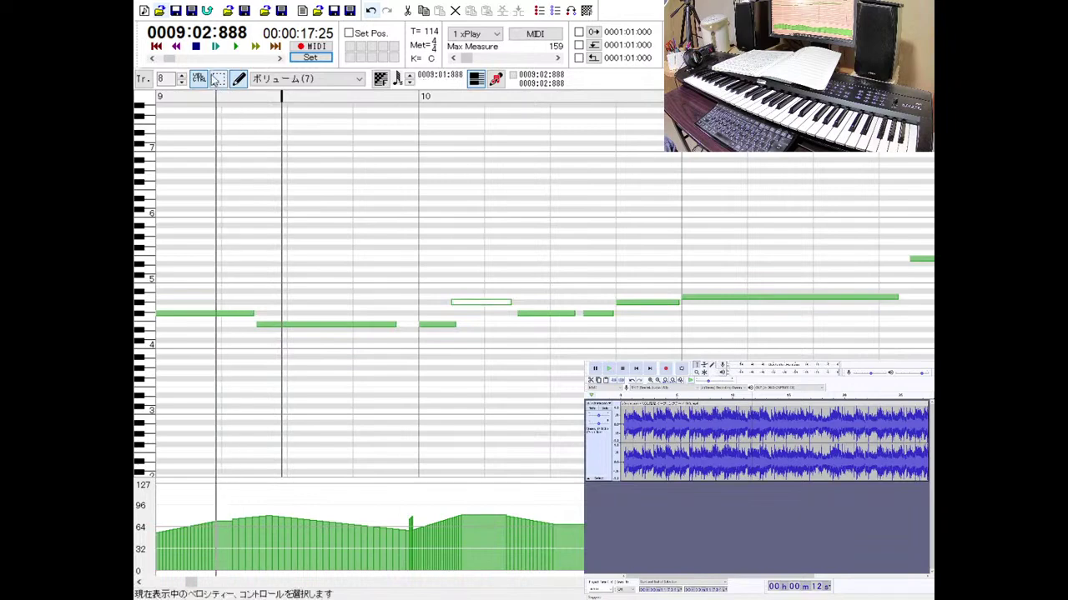
{"action": "left_click", "coordinate": [327, 78]}
{"action": "left_click", "coordinate": [324, 98]}
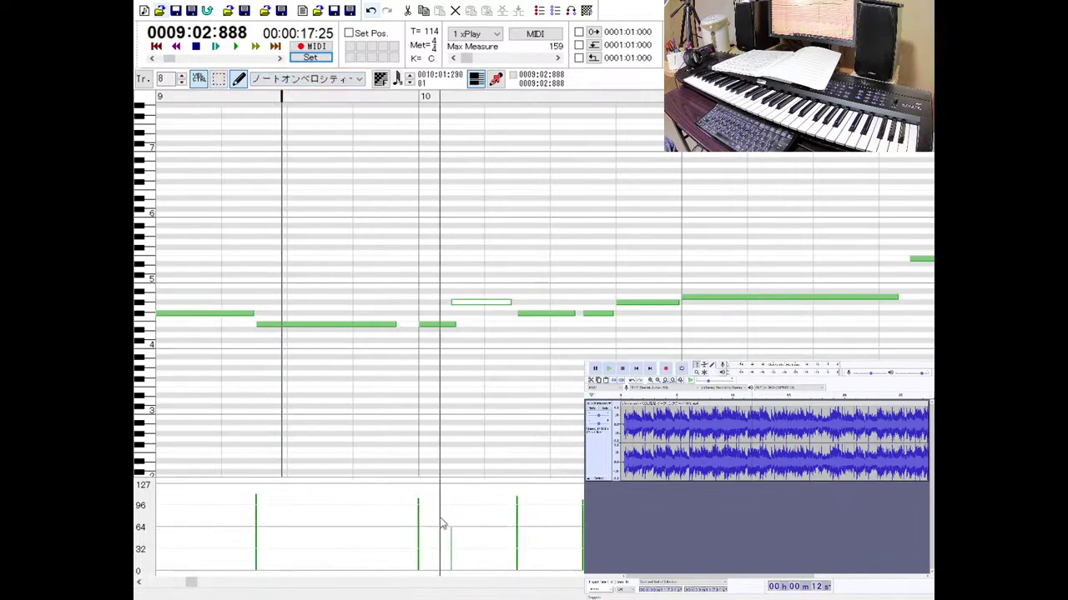
{"action": "left_click_drag", "start_coordinate": [450, 501], "coordinate": [465, 506]}
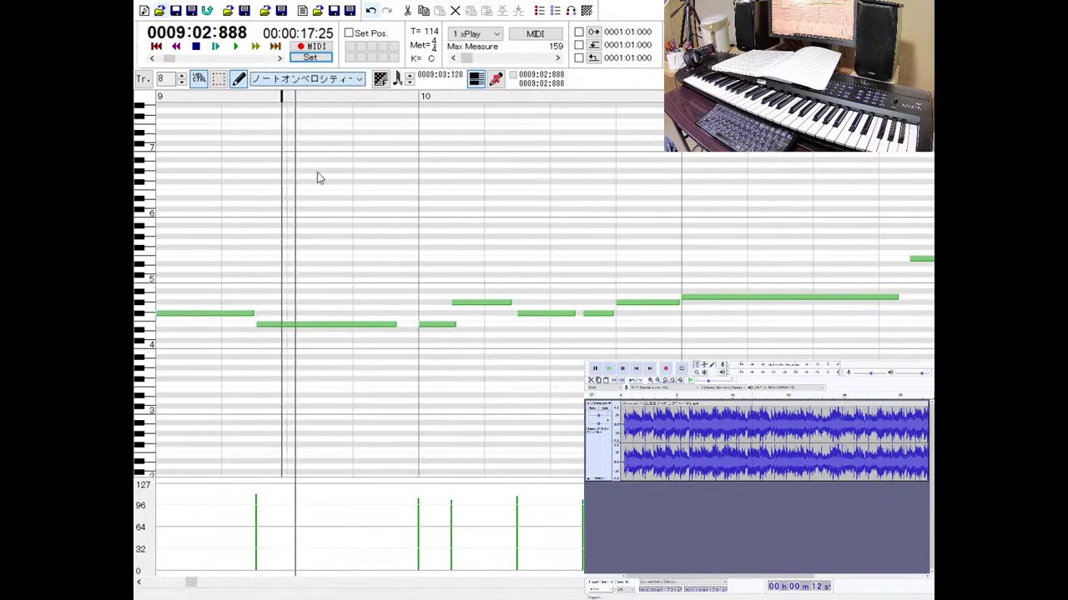
Return to the volume curve, smooth out the spike just before measure 10, and play the passage back.
{"action": "scroll", "coordinate": [307, 78], "scroll_direction": "up", "scroll_amount": 1}
{"action": "left_click", "coordinate": [215, 46]}
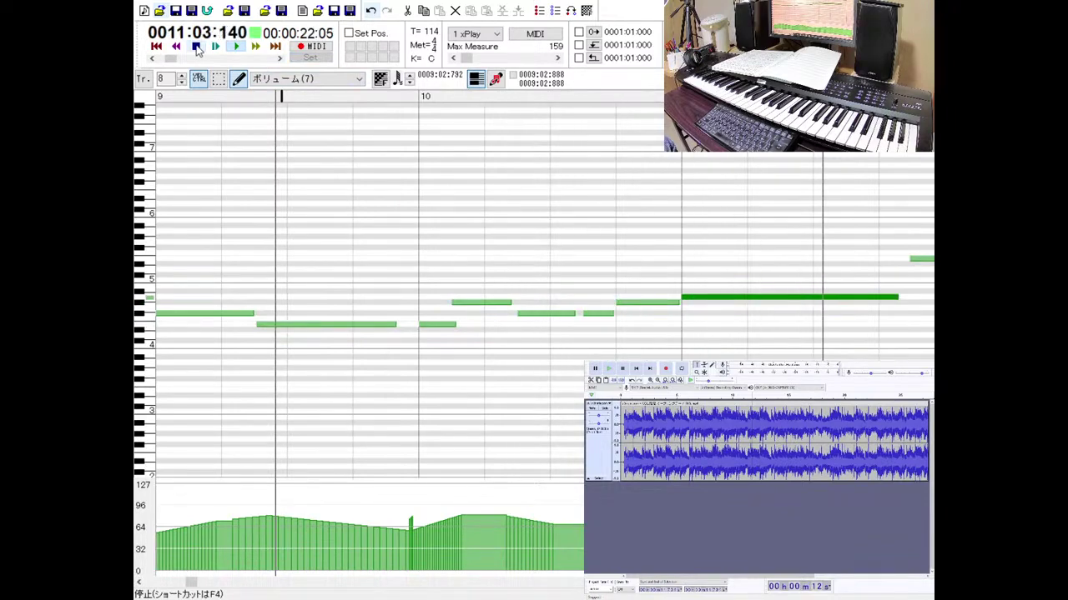
{"action": "left_click", "coordinate": [197, 47]}
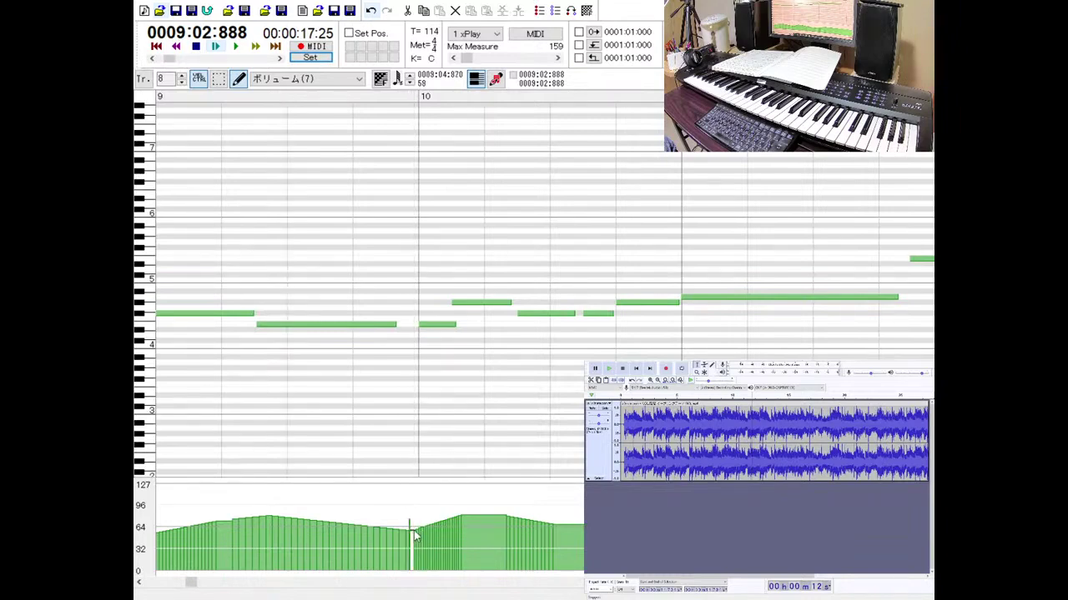
{"action": "left_click", "coordinate": [239, 47]}
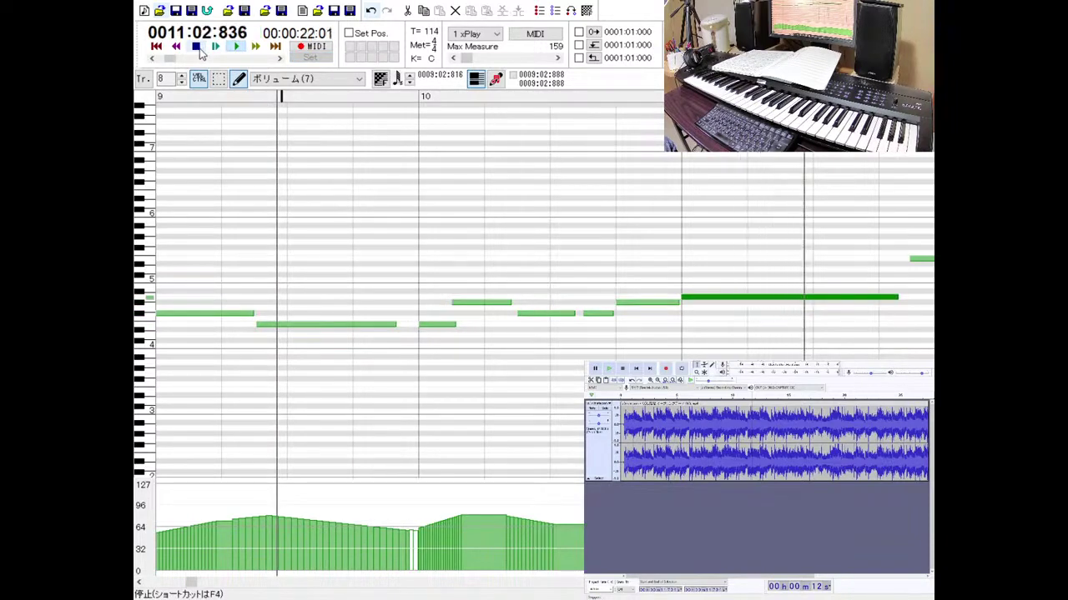
{"action": "left_click", "coordinate": [198, 48]}
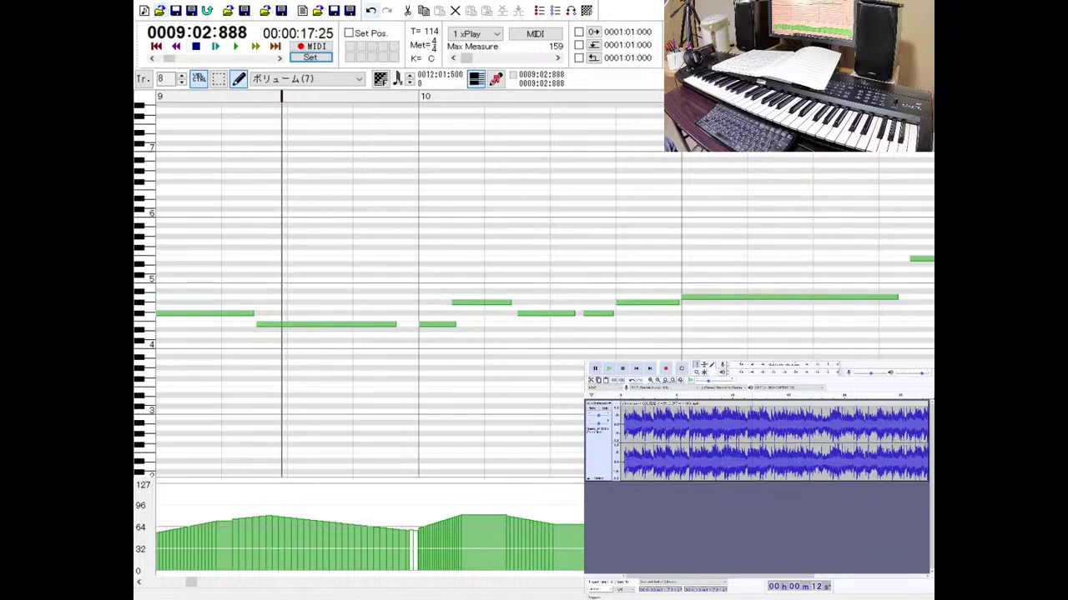
Listen to the reference, draw the volume rising from measure 10's fourth beat to about 81 at measure 11 and easing down, and play it back.
{"action": "scroll", "coordinate": [367, 284], "scroll_direction": "right", "scroll_amount": 2}
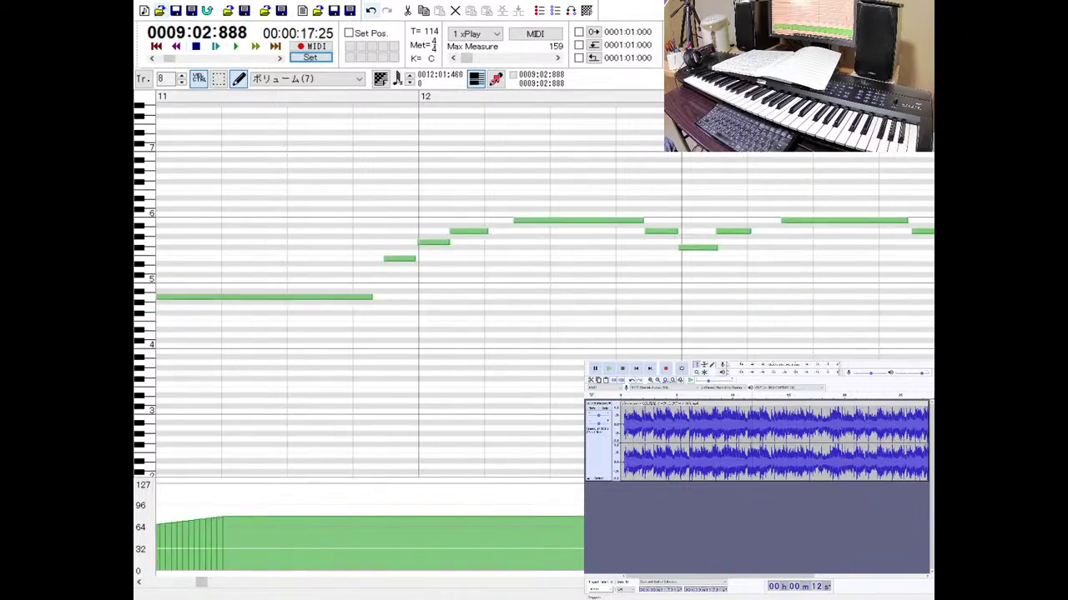
{"action": "left_click", "coordinate": [608, 368]}
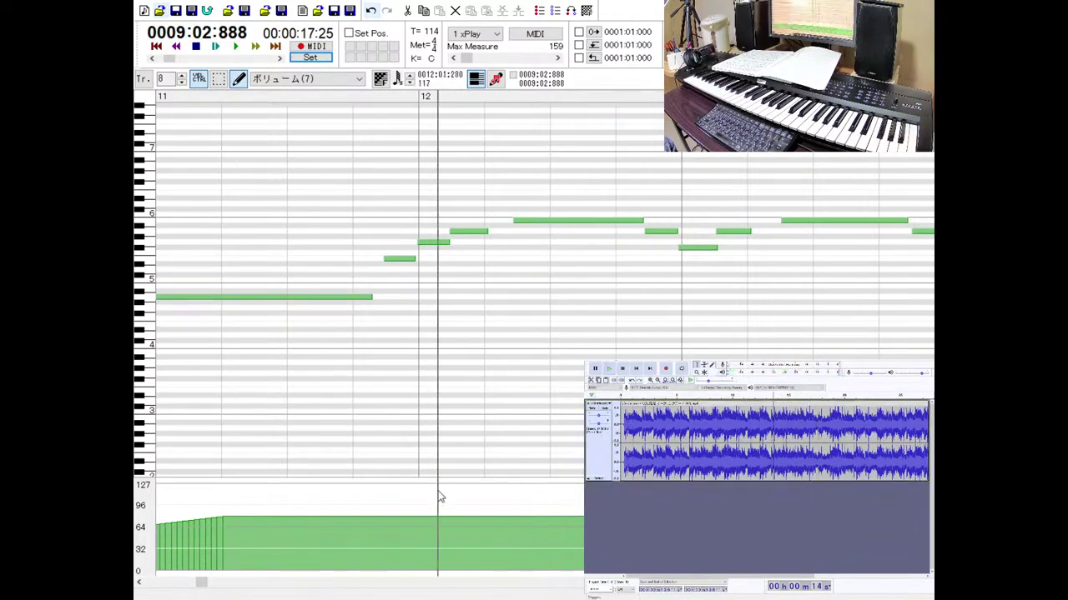
{"action": "left_click", "coordinate": [142, 585]}
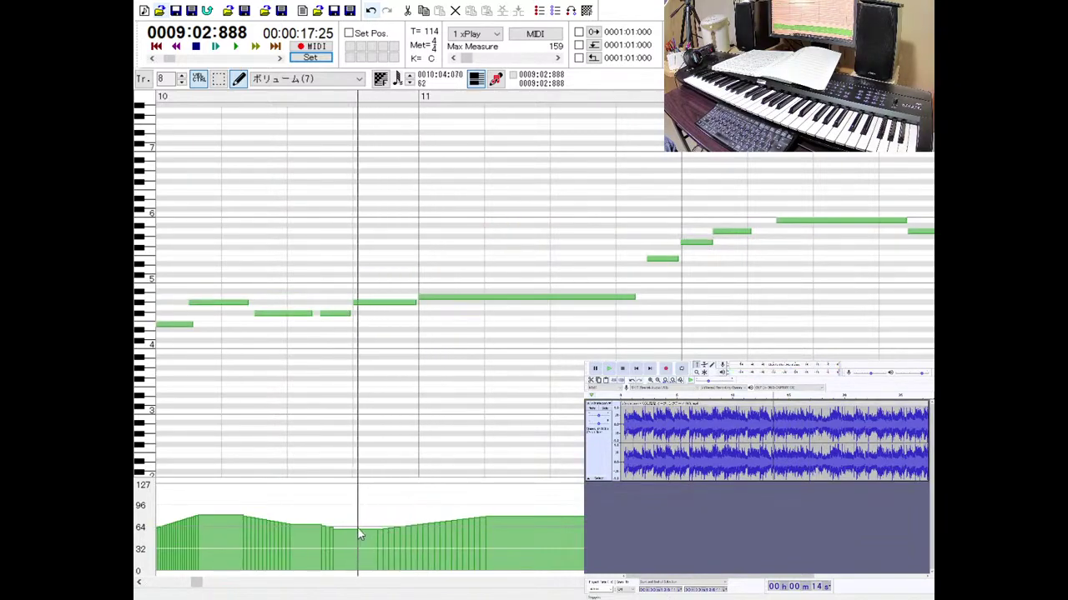
{"action": "left_click_drag", "start_coordinate": [357, 527], "coordinate": [427, 518]}
{"action": "mouse_move", "coordinate": [438, 521]}
{"action": "left_mouse_down"}
{"action": "mouse_move", "coordinate": [490, 515]}
{"action": "mouse_move", "coordinate": [590, 530]}
{"action": "left_mouse_up"}
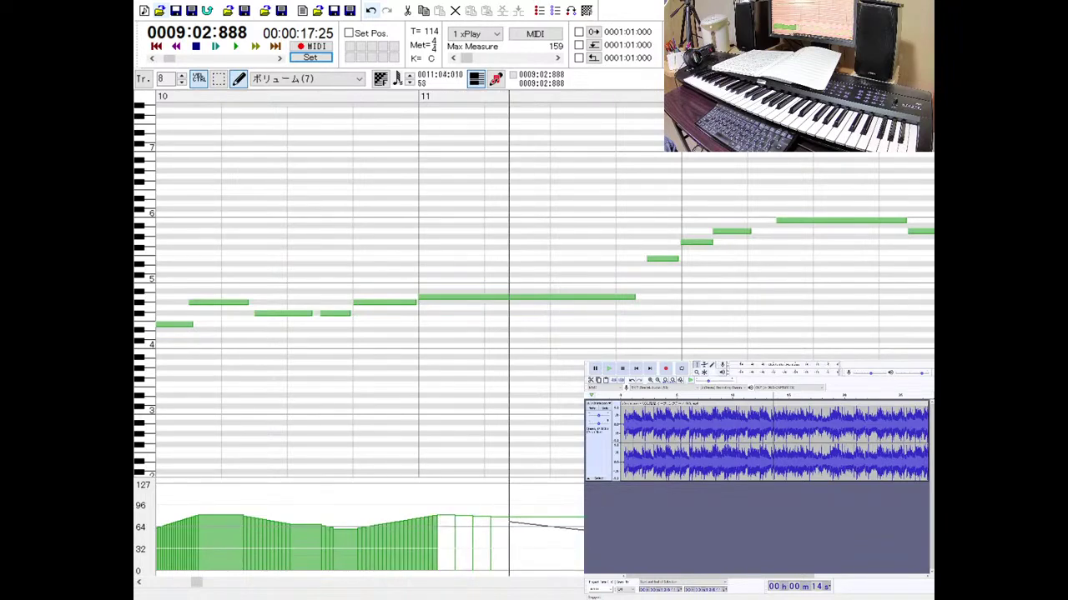
{"action": "left_click", "coordinate": [241, 49]}
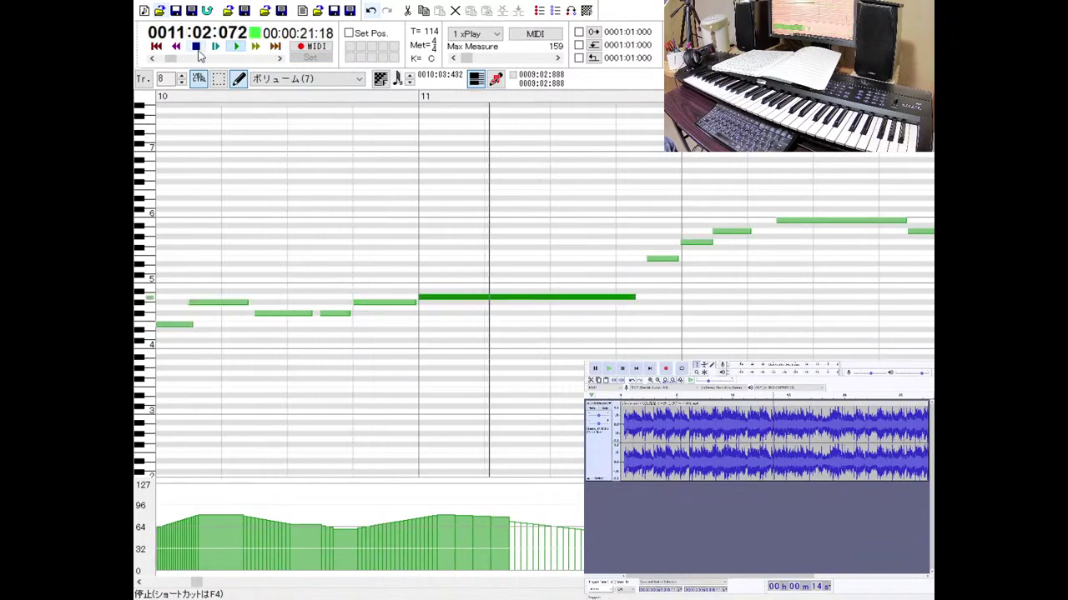
{"action": "left_click", "coordinate": [196, 46]}
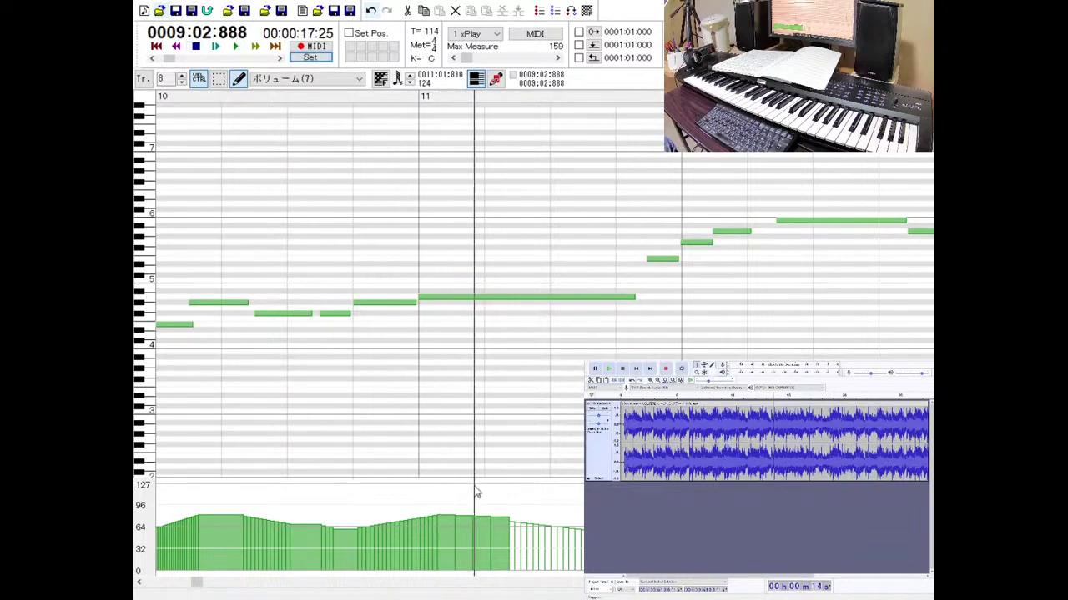
Redraw measure 11's volume fall more steeply, from about 78 late in beat 1 to about 28 near beat 4, and play it back.
{"action": "left_click", "coordinate": [476, 523]}
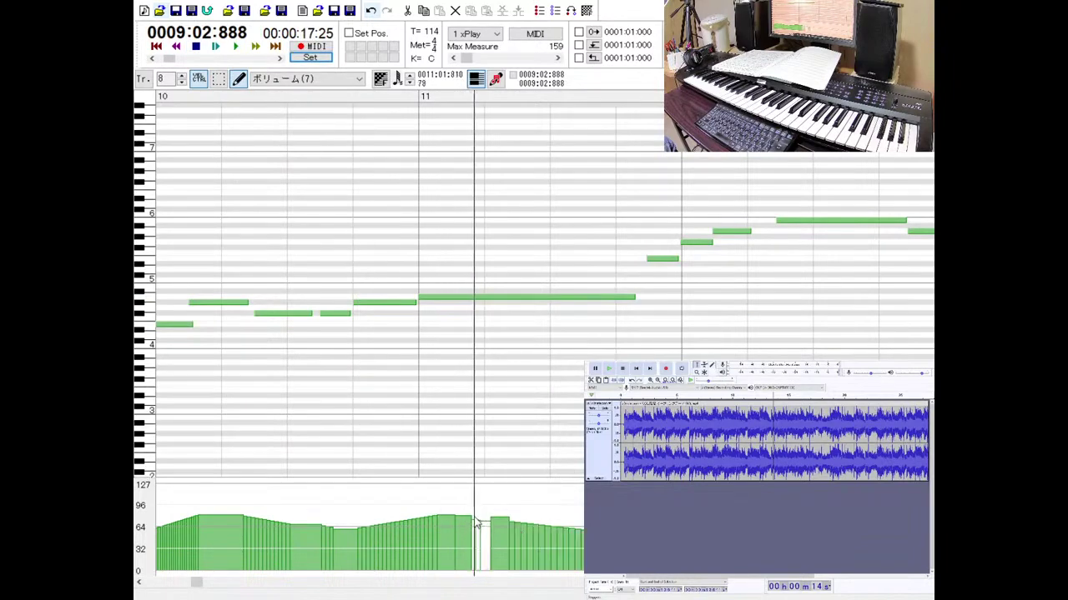
{"action": "left_click_drag", "start_coordinate": [569, 546], "coordinate": [570, 547]}
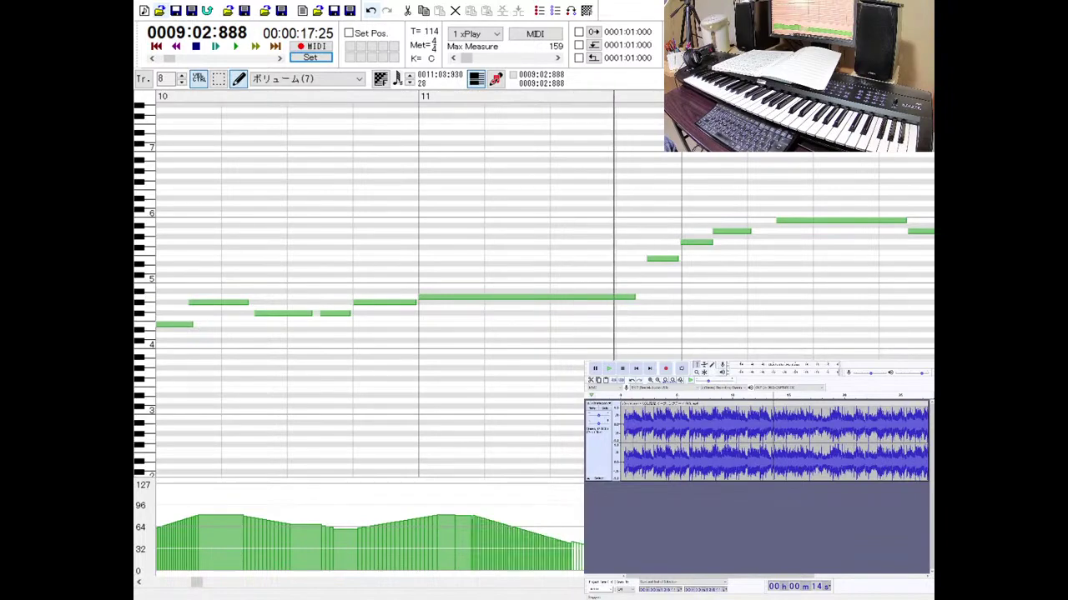
{"action": "left_click", "coordinate": [236, 46]}
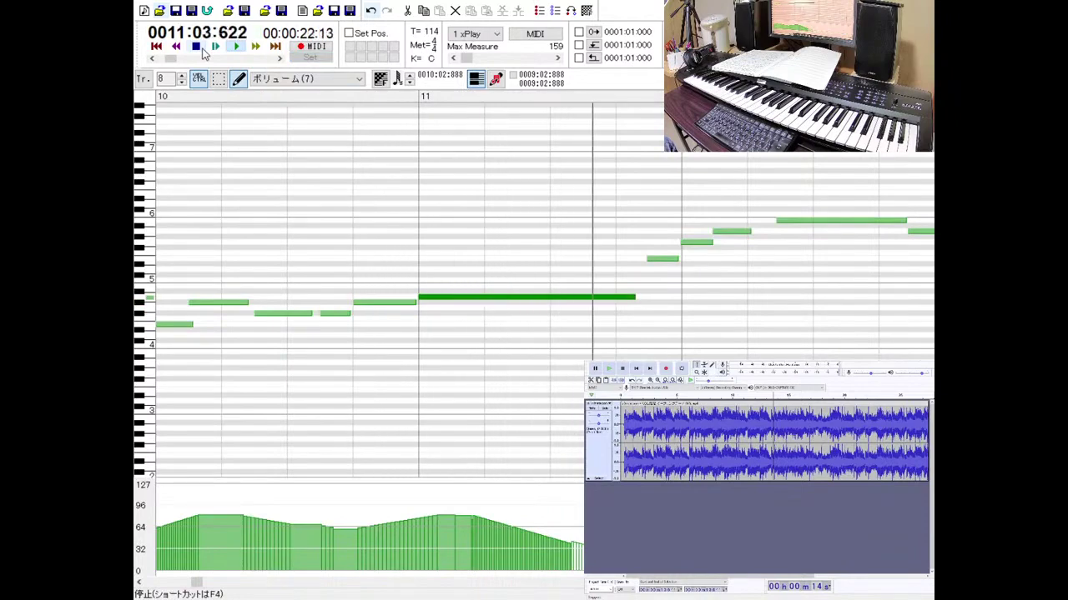
{"action": "left_click", "coordinate": [201, 49]}
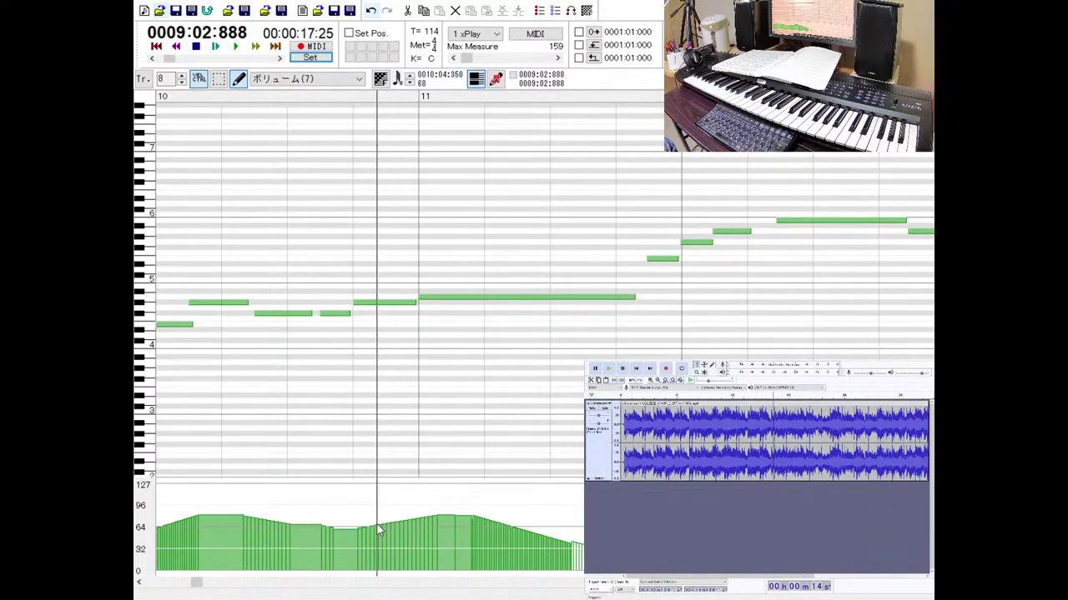
{"action": "left_click", "coordinate": [235, 48]}
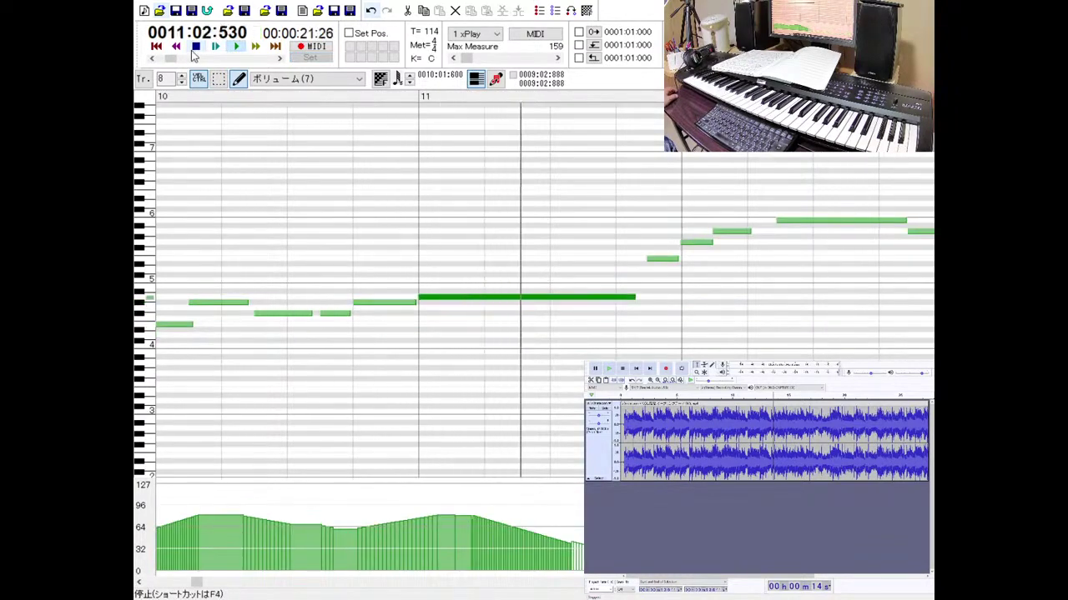
{"action": "left_click", "coordinate": [196, 48]}
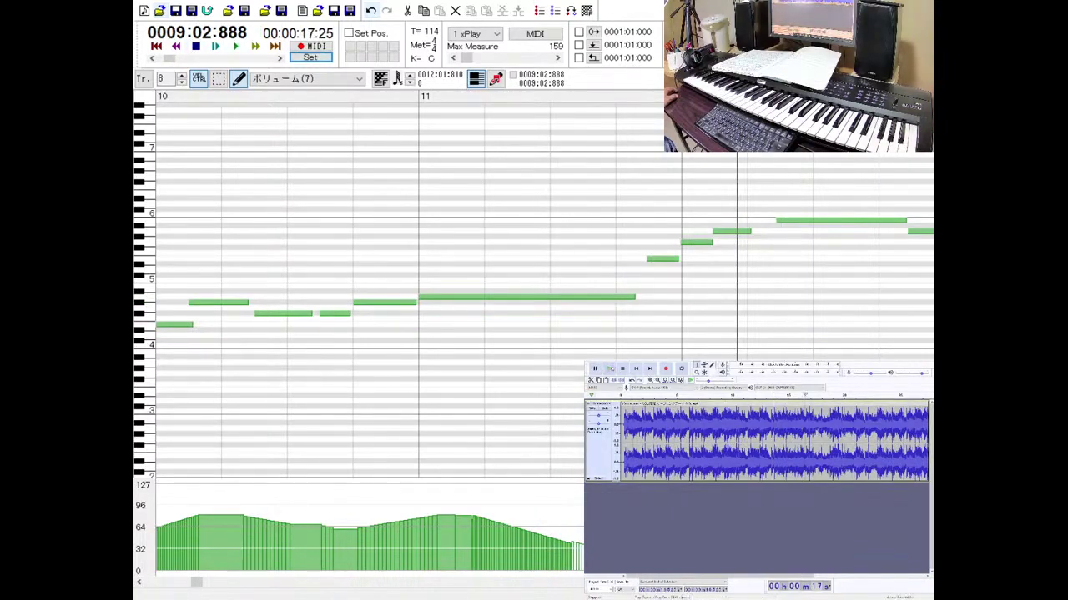
Play the reference recording in Audacity and compare it with the track's playback into measure 12.
{"action": "left_click", "coordinate": [609, 368]}
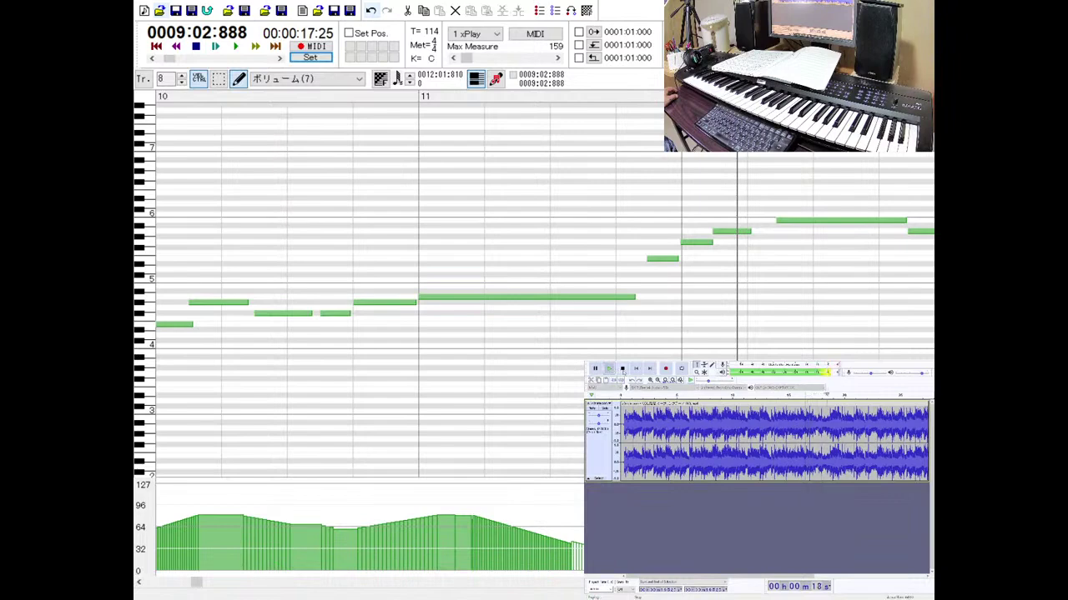
{"action": "left_click", "coordinate": [622, 369]}
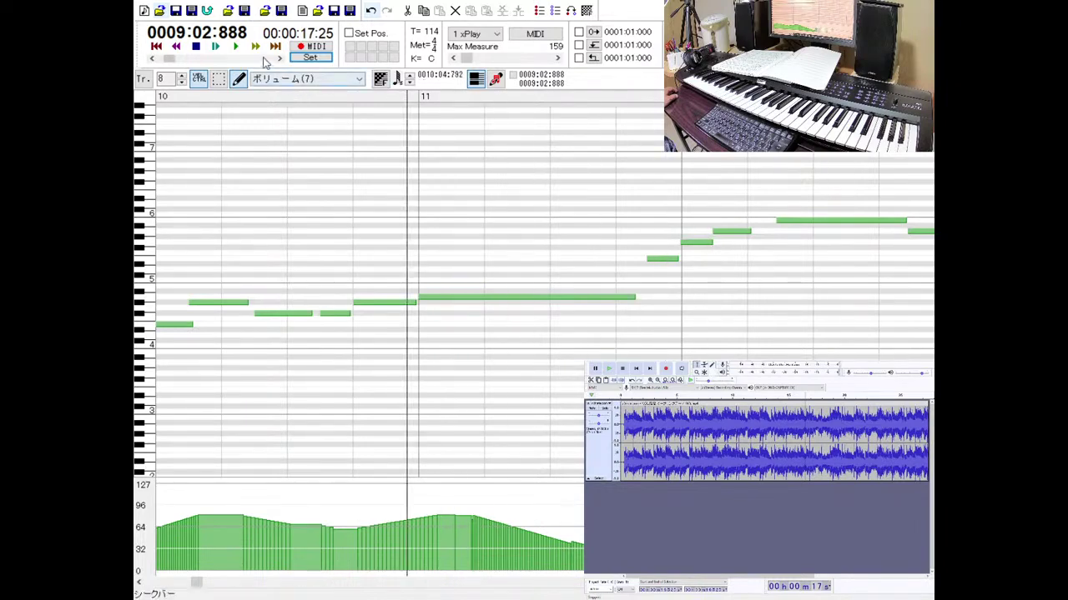
{"action": "left_click", "coordinate": [238, 48]}
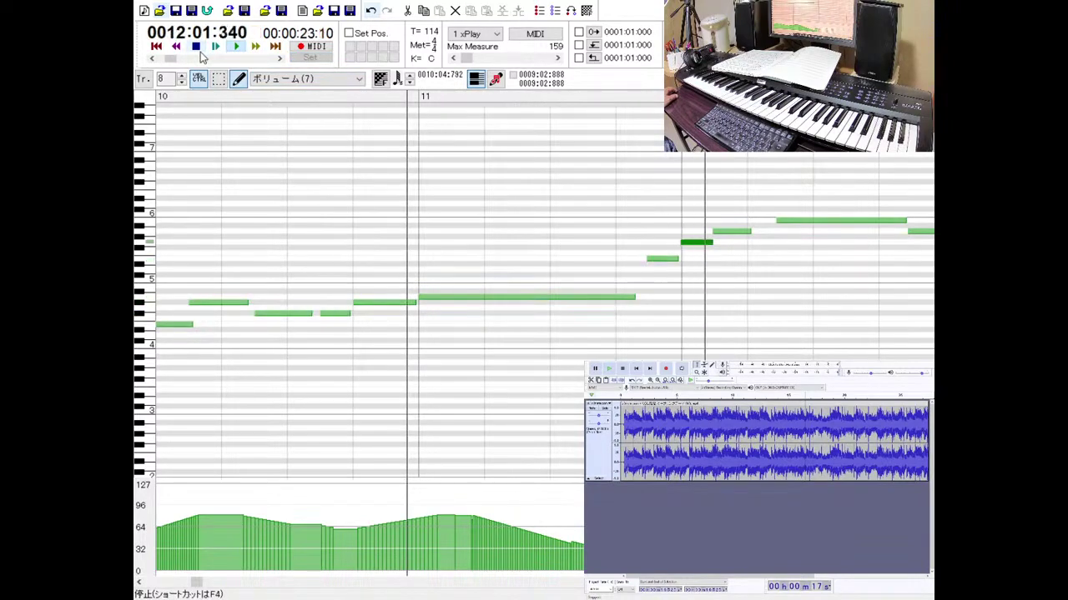
{"action": "left_click", "coordinate": [196, 47]}
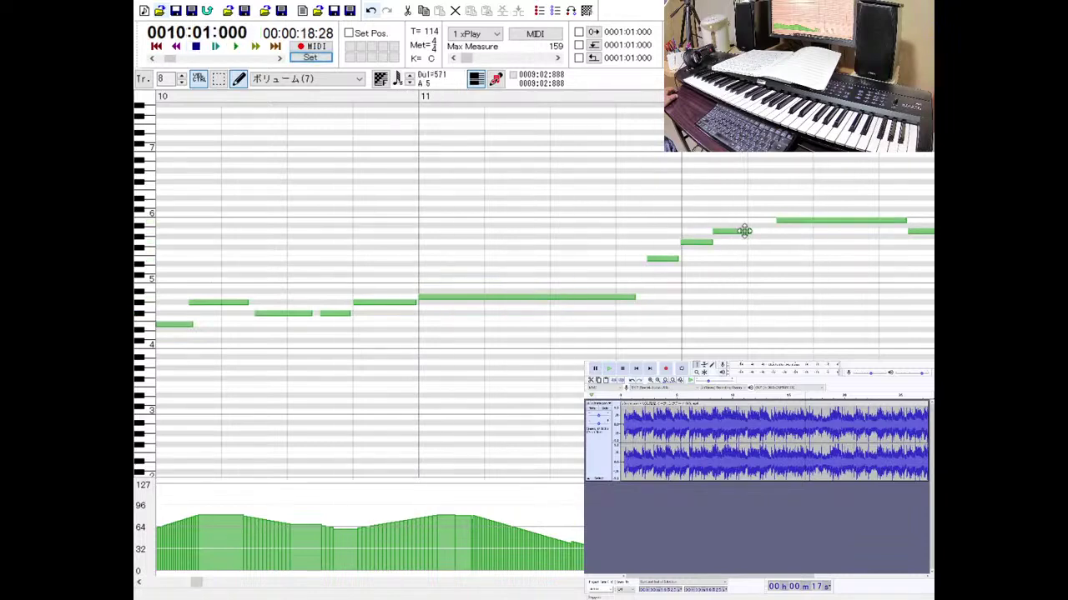
Lengthen the A5 note in measure 12 until it meets the following note, and play the passage back.
{"action": "left_click_drag", "start_coordinate": [748, 231], "coordinate": [766, 230]}
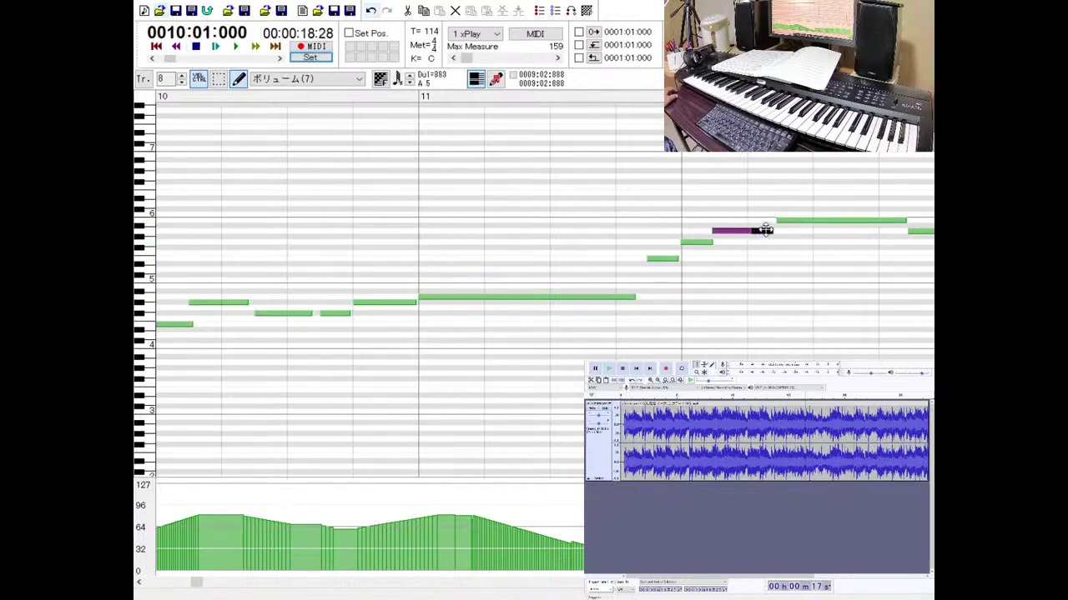
{"action": "left_click", "coordinate": [236, 47]}
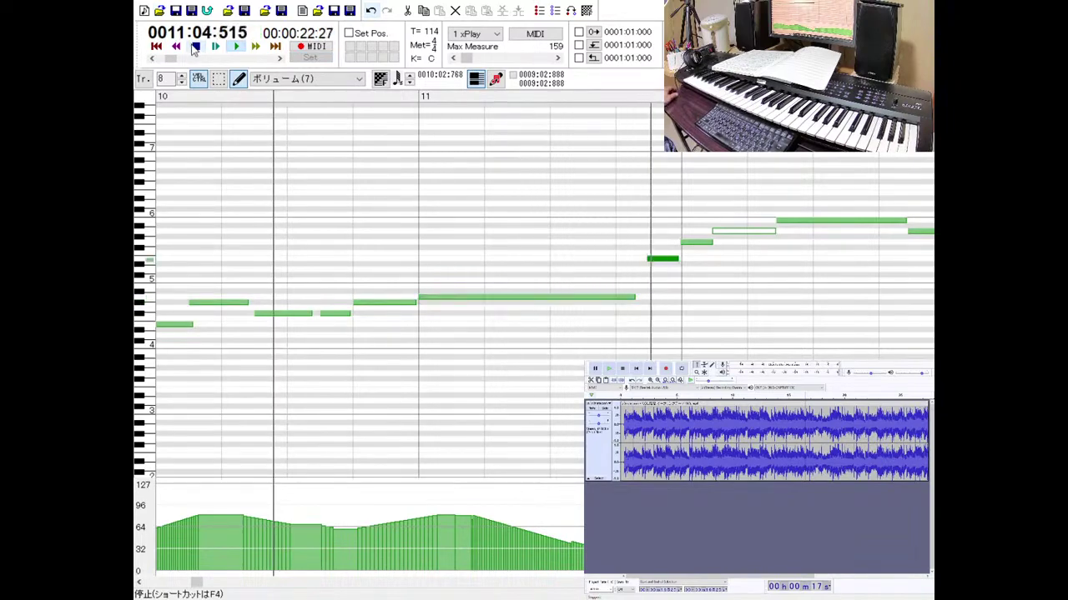
{"action": "left_click", "coordinate": [196, 47]}
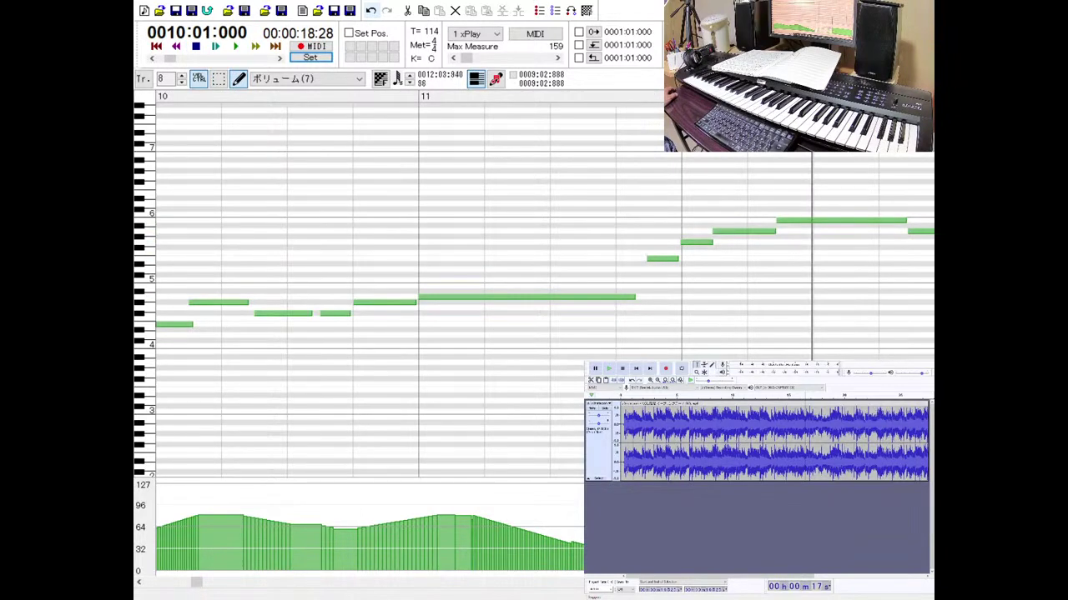
{"action": "left_click", "coordinate": [236, 47]}
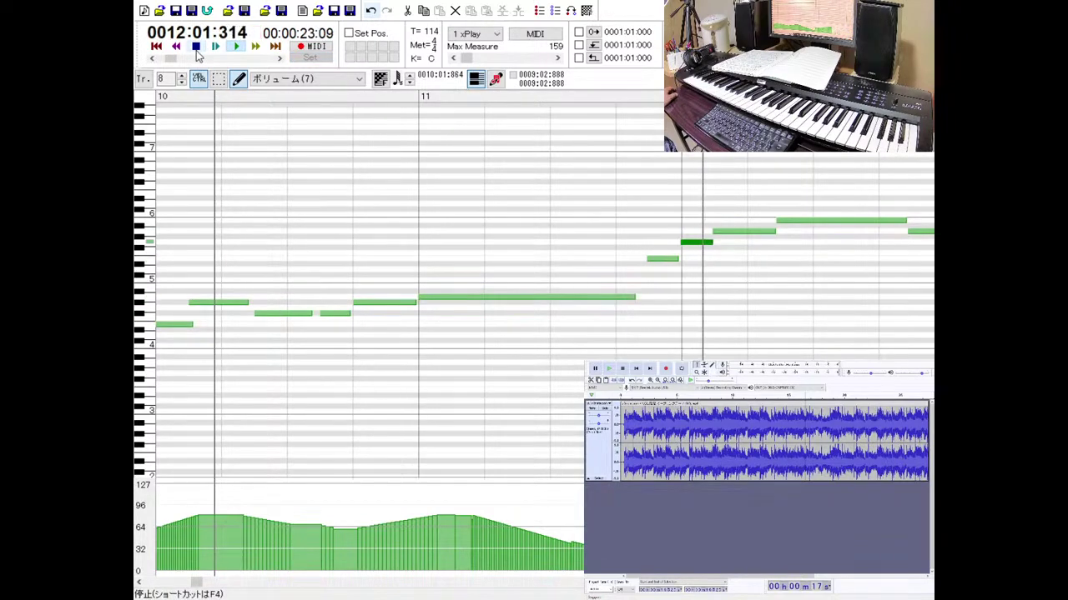
{"action": "left_click", "coordinate": [196, 48]}
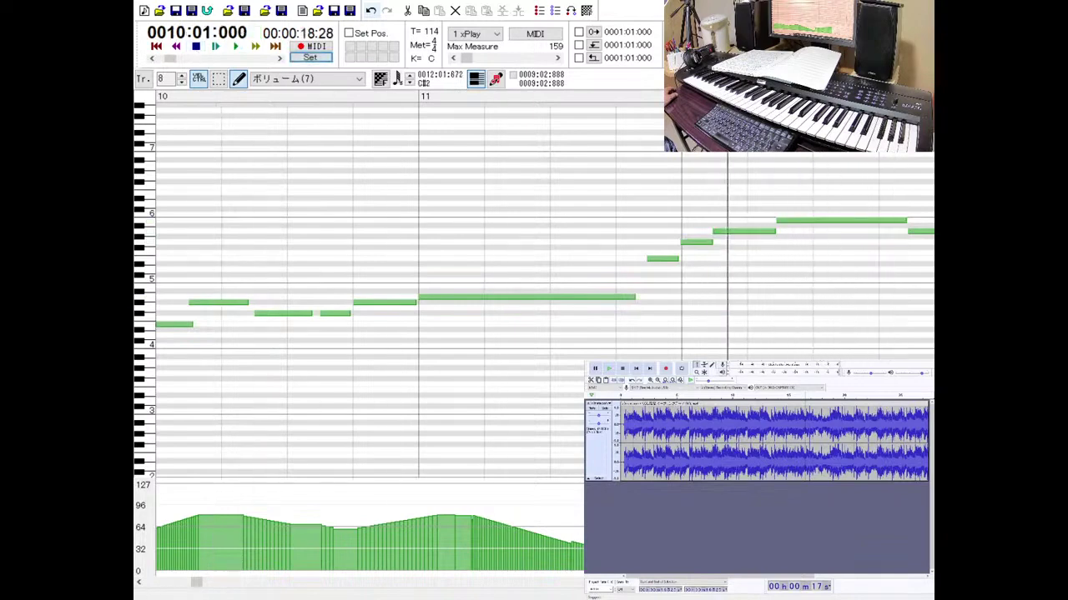
Shape measure 12's volume to rise to about 90, lengthen measure 13's A5 note to meet the next note, and play it back.
{"action": "scroll", "coordinate": [367, 292], "scroll_direction": "right", "scroll_amount": 3}
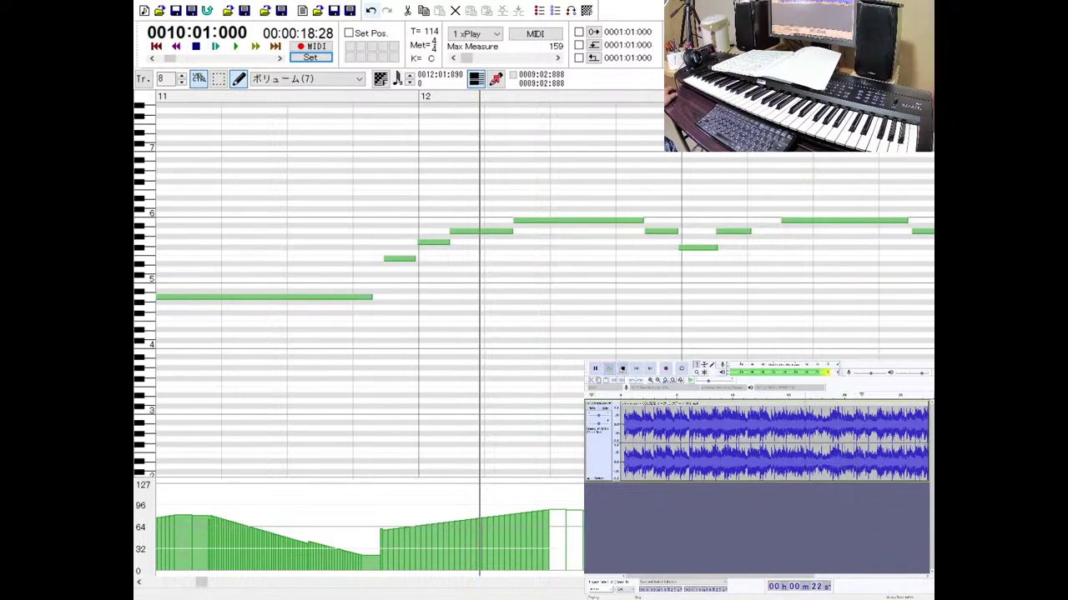
{"action": "key", "text": "space"}
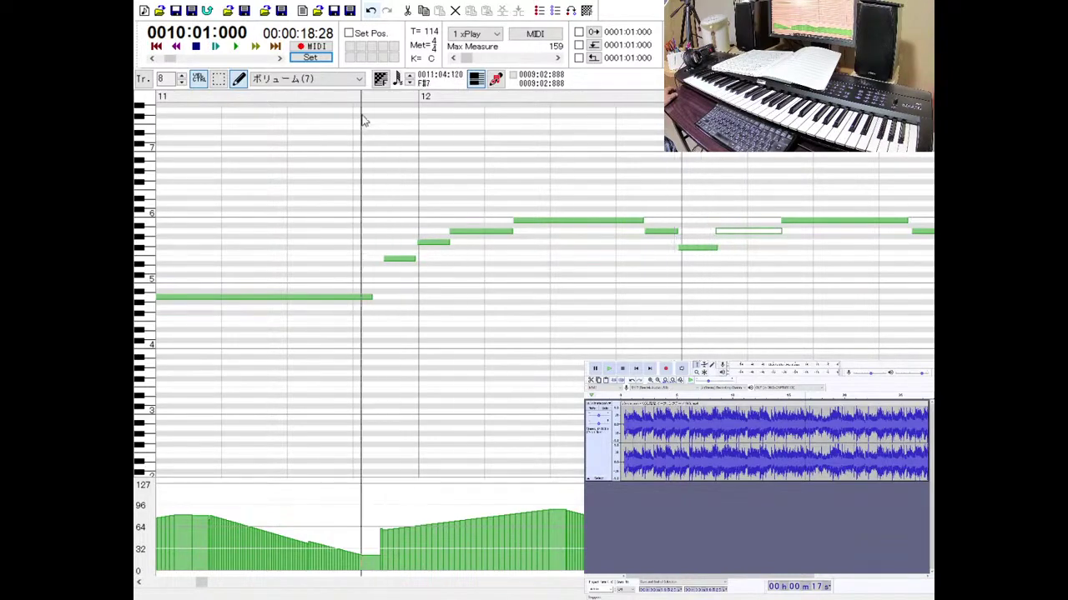
{"action": "left_click", "coordinate": [214, 48]}
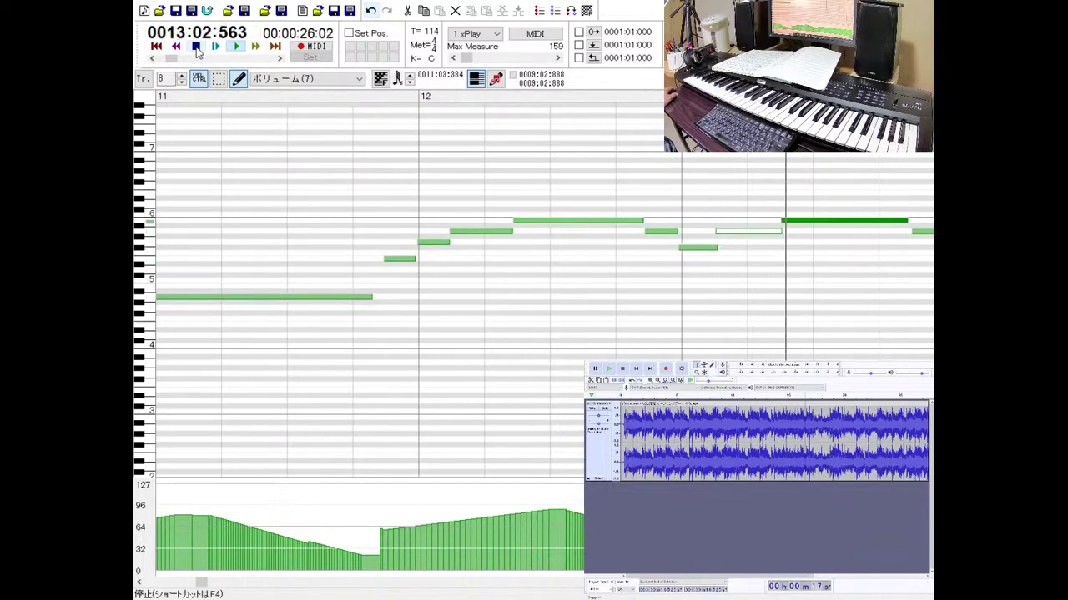
{"action": "left_click", "coordinate": [196, 47]}
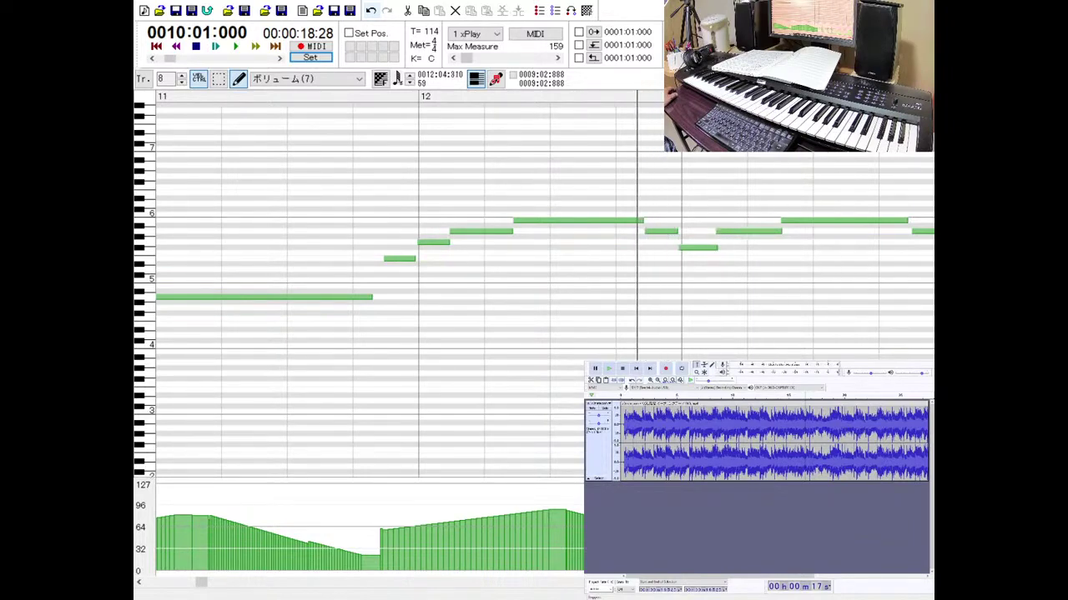
Shape measure 13's volume to rise to about 75 and fall to about 53 by measure 14, checking it by playback.
{"action": "left_click", "coordinate": [238, 48]}
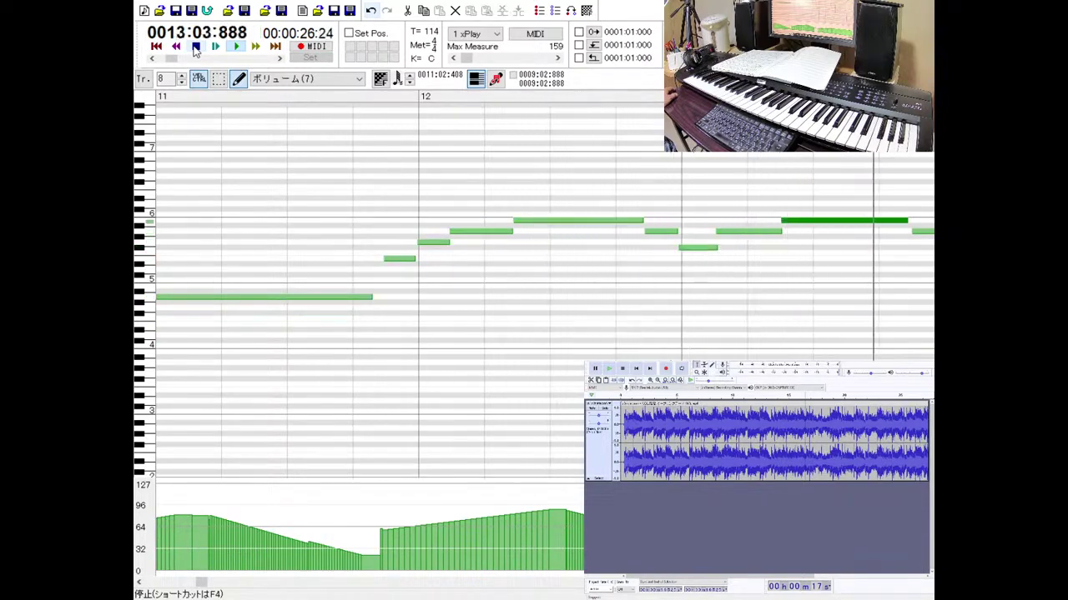
{"action": "left_click", "coordinate": [195, 47]}
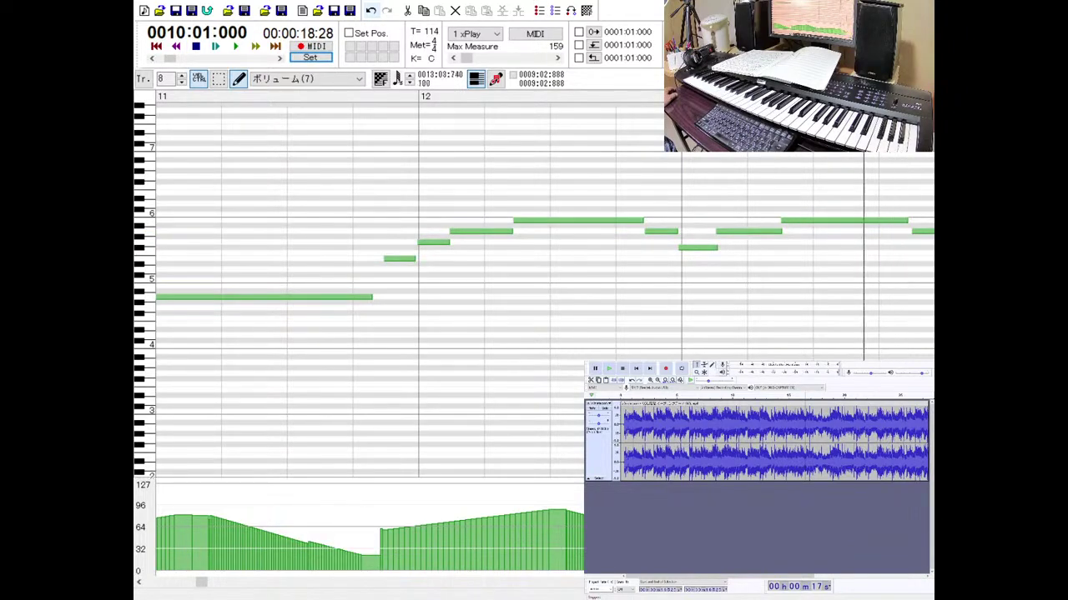
{"action": "left_click", "coordinate": [215, 47]}
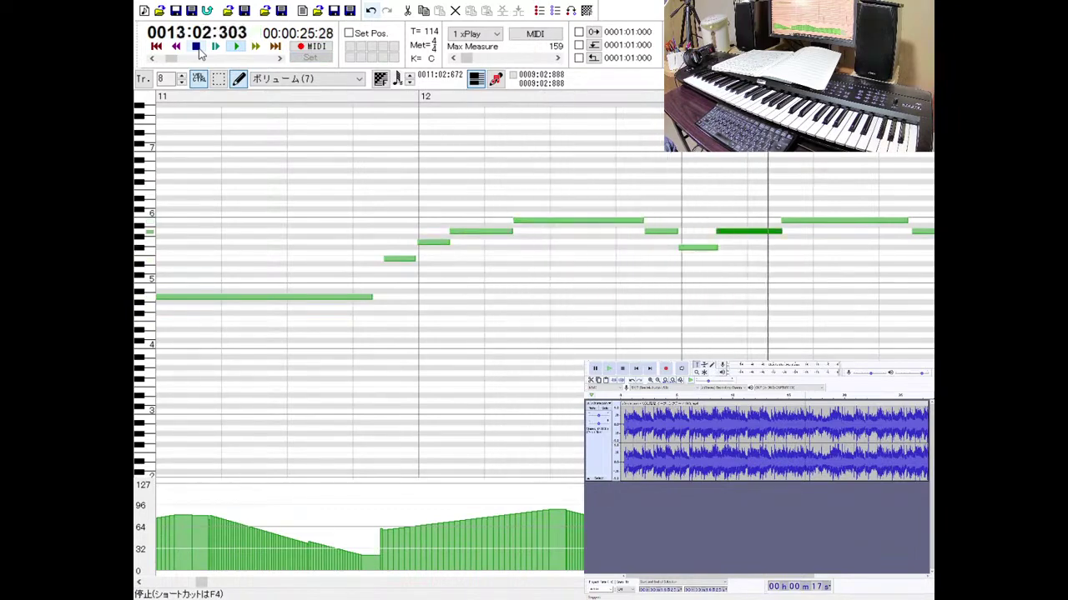
{"action": "left_click", "coordinate": [197, 46]}
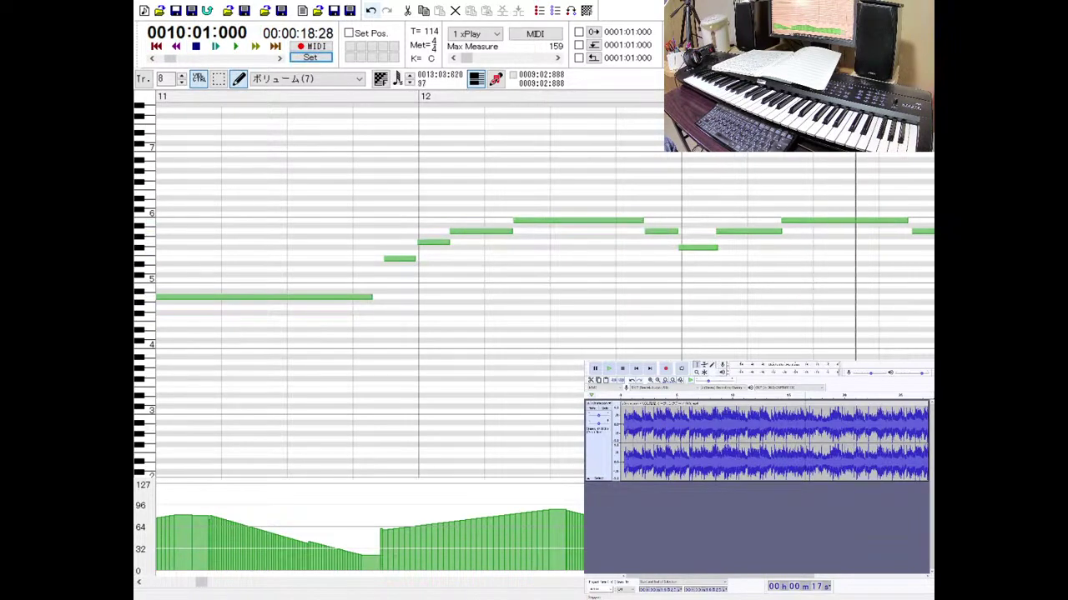
Listen to the reference recording in Audacity and compare it with the track's playback into measure 14.
{"action": "scroll", "coordinate": [367, 283], "scroll_direction": "right", "scroll_amount": 4}
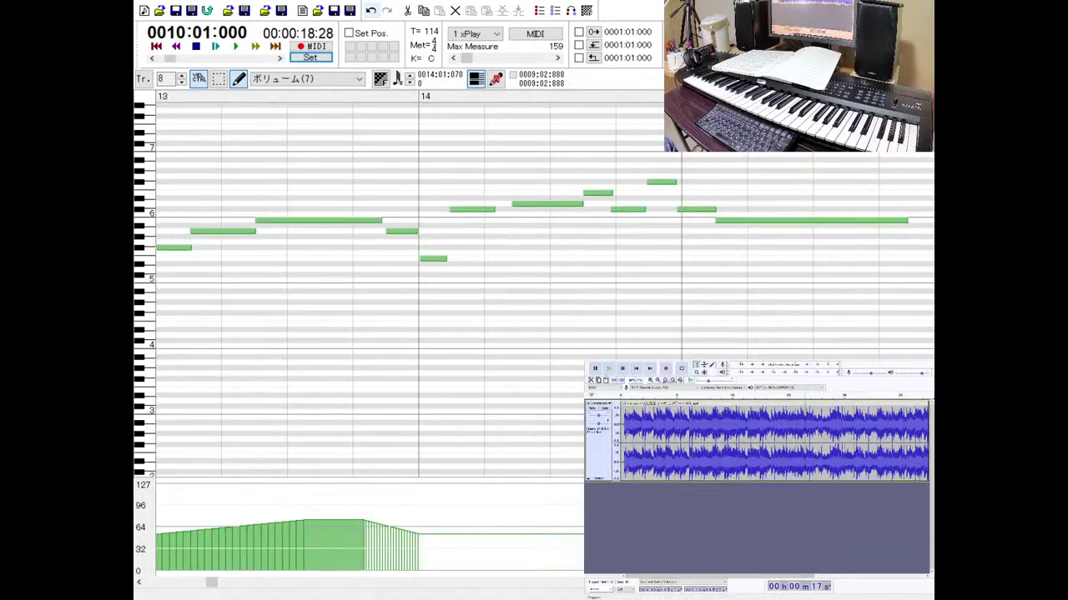
{"action": "key", "text": "space"}
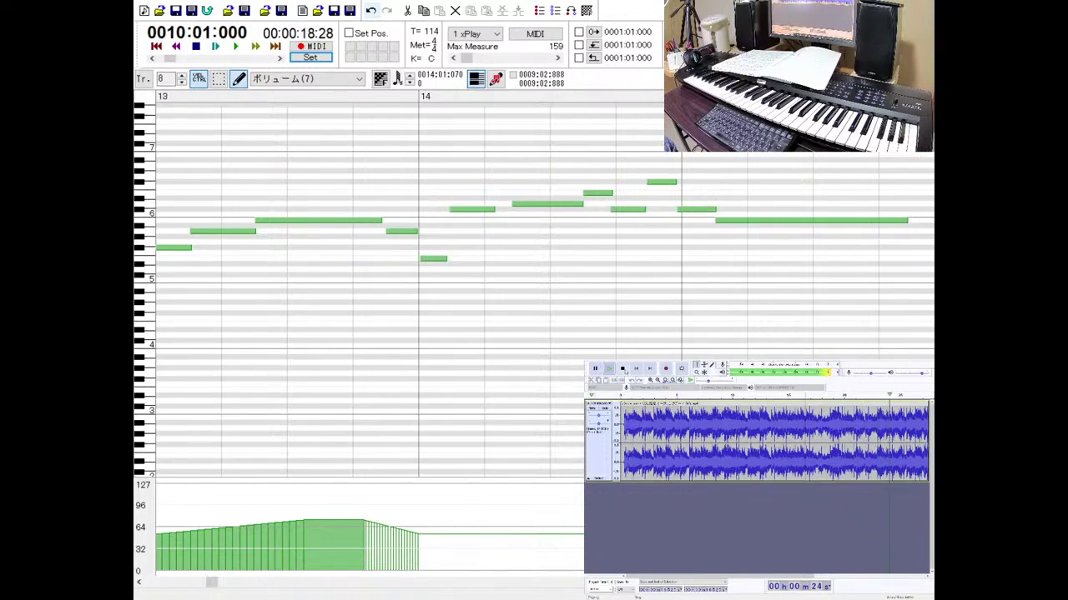
{"action": "left_click", "coordinate": [622, 369]}
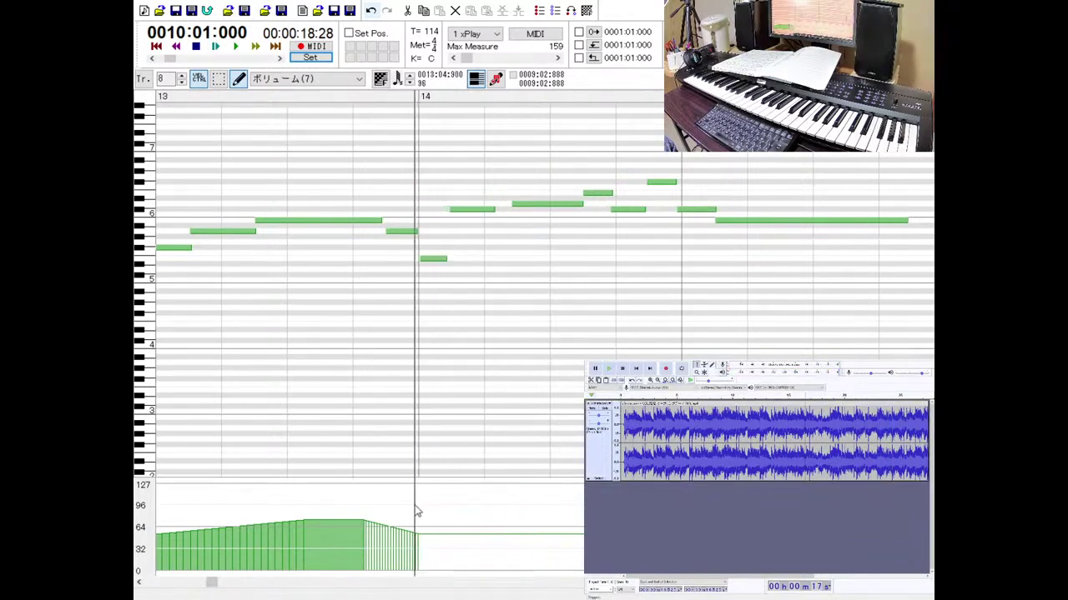
{"action": "left_click", "coordinate": [241, 47]}
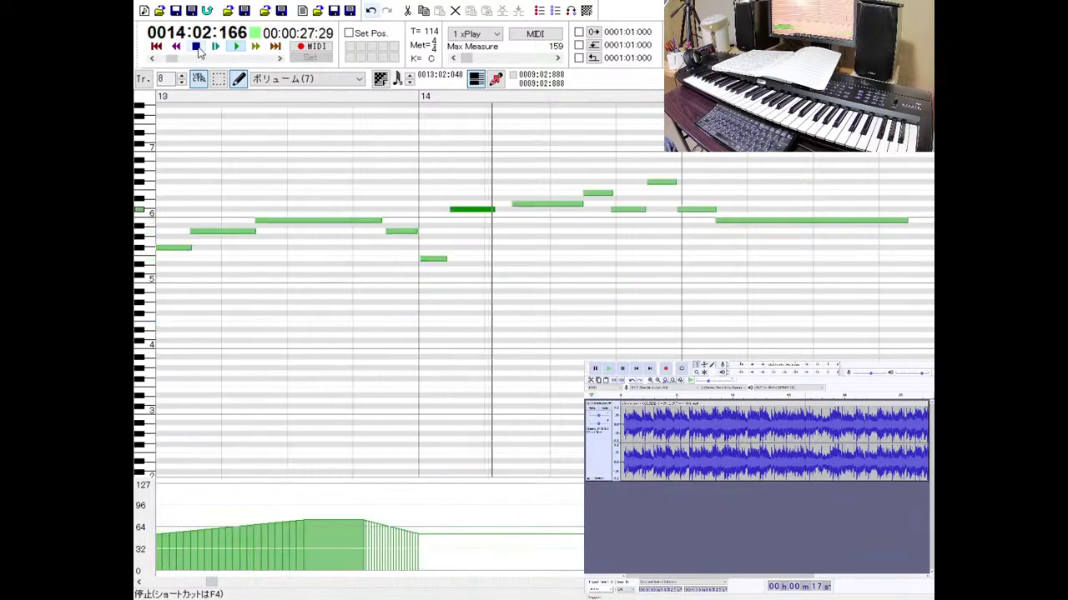
{"action": "left_click", "coordinate": [197, 48]}
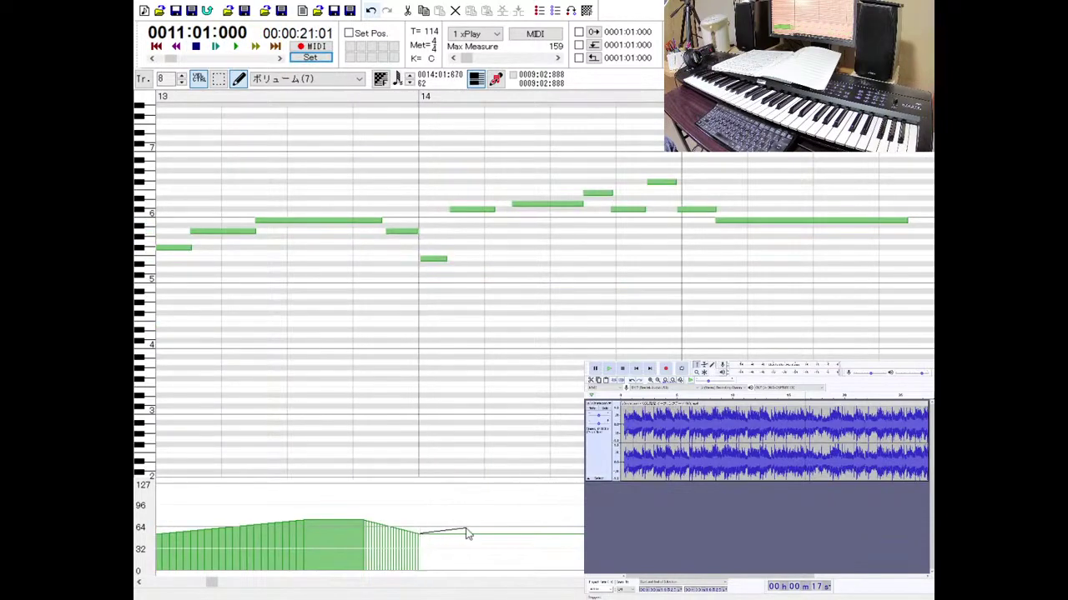
Shape measure 14's volume to rise to about 75 and on to about 89, then fall to about 58 in measure 15, and play it back.
{"action": "left_click_drag", "start_coordinate": [467, 534], "coordinate": [511, 537]}
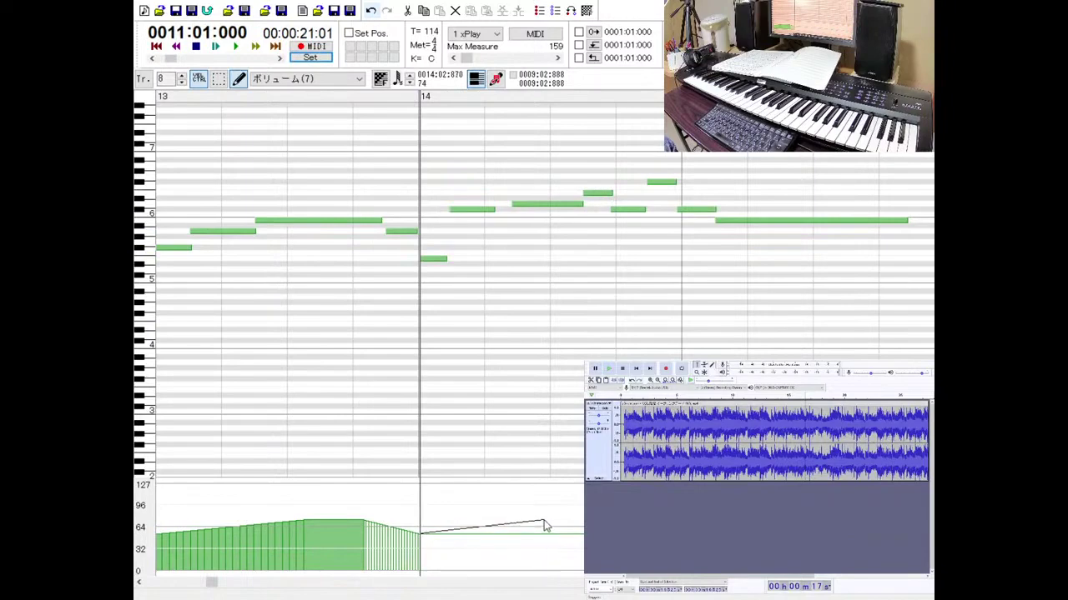
{"action": "left_click_drag", "start_coordinate": [543, 524], "coordinate": [544, 523]}
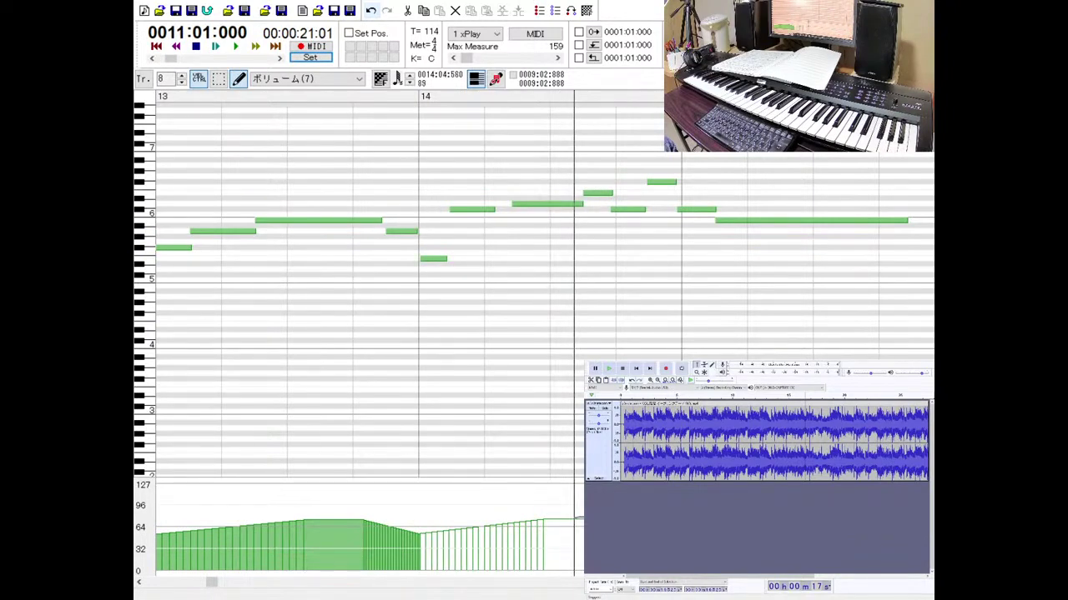
{"action": "left_click_drag", "start_coordinate": [575, 518], "coordinate": [574, 518]}
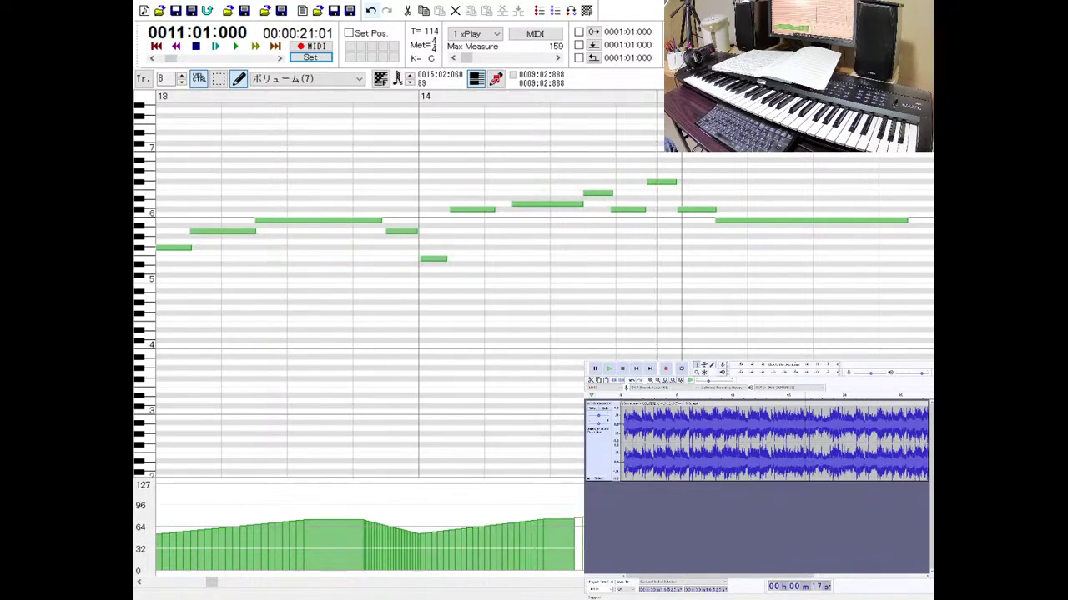
{"action": "left_click_drag", "start_coordinate": [657, 519], "coordinate": [758, 519]}
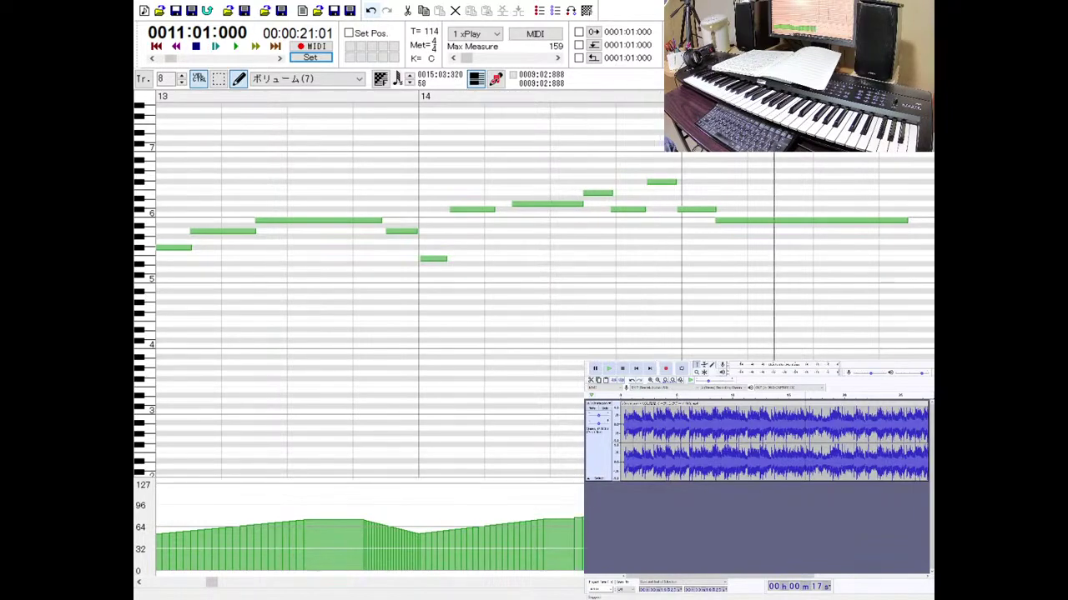
{"action": "left_click", "coordinate": [235, 47]}
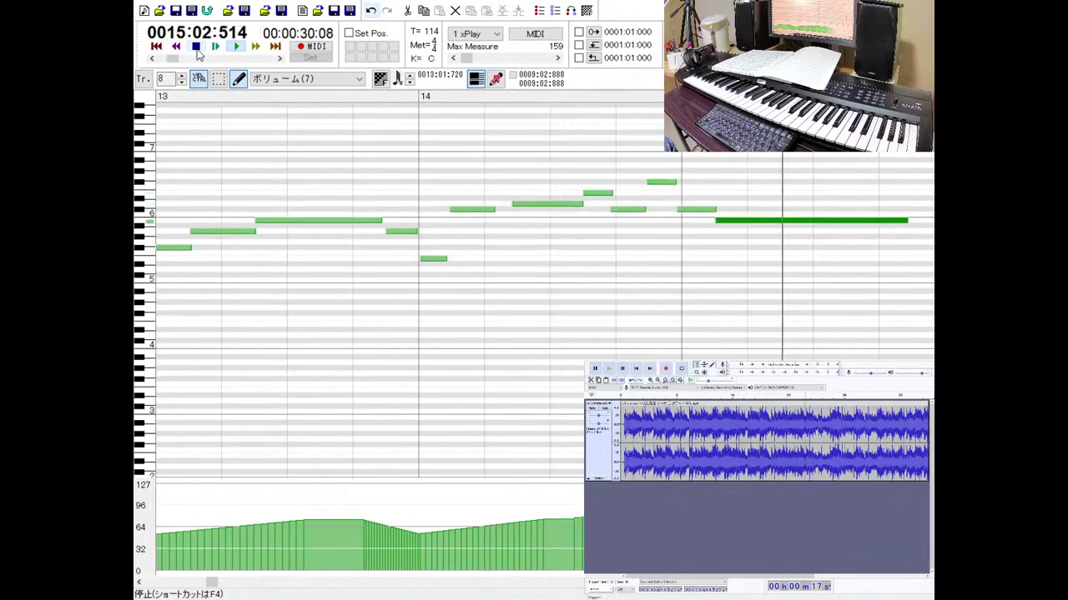
{"action": "left_click", "coordinate": [196, 47]}
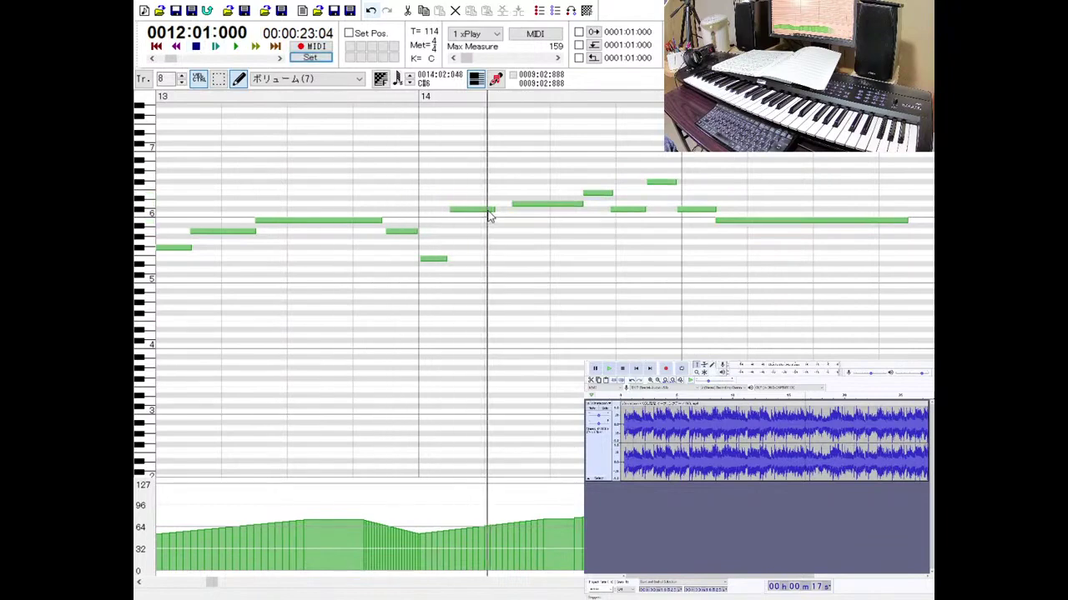
Lengthen the long C#6 note early in measure 14 until it meets the following note, and play the passage back.
{"action": "left_click_drag", "start_coordinate": [493, 210], "coordinate": [511, 209]}
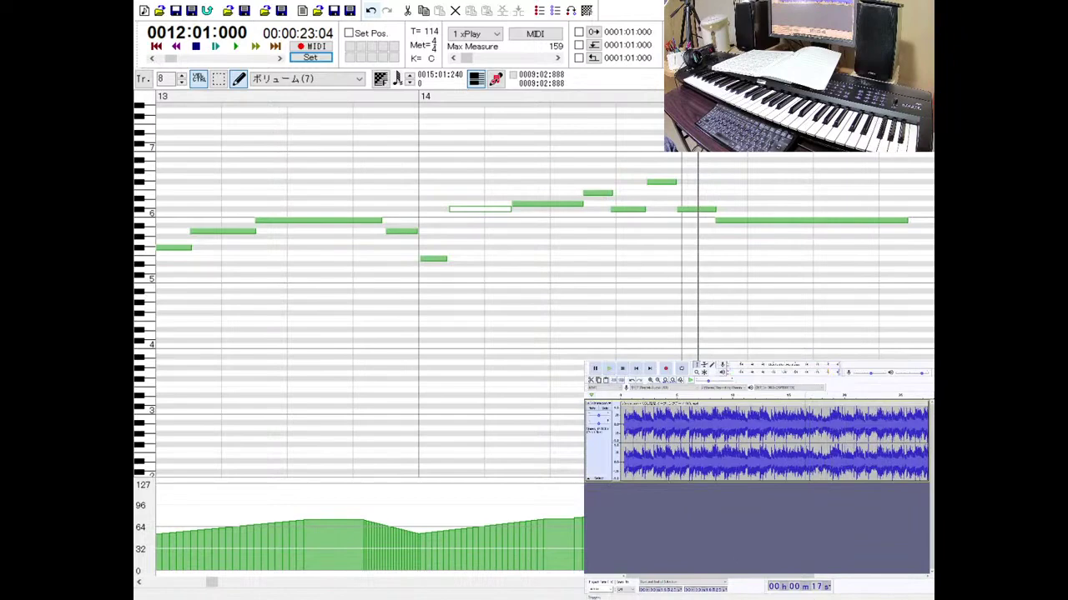
{"action": "left_click", "coordinate": [236, 47]}
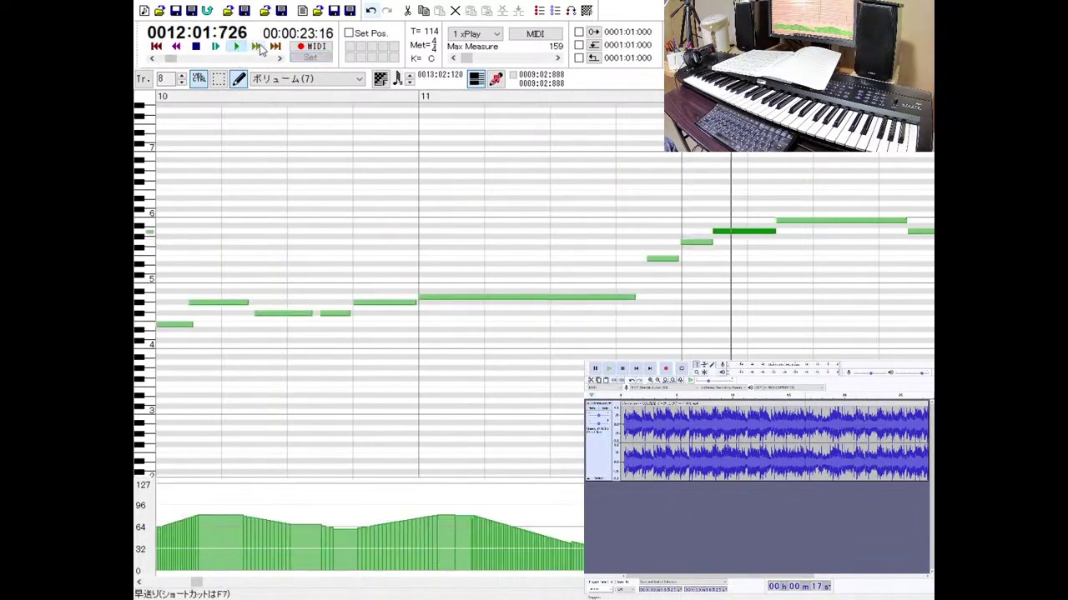
{"action": "key", "text": "space"}
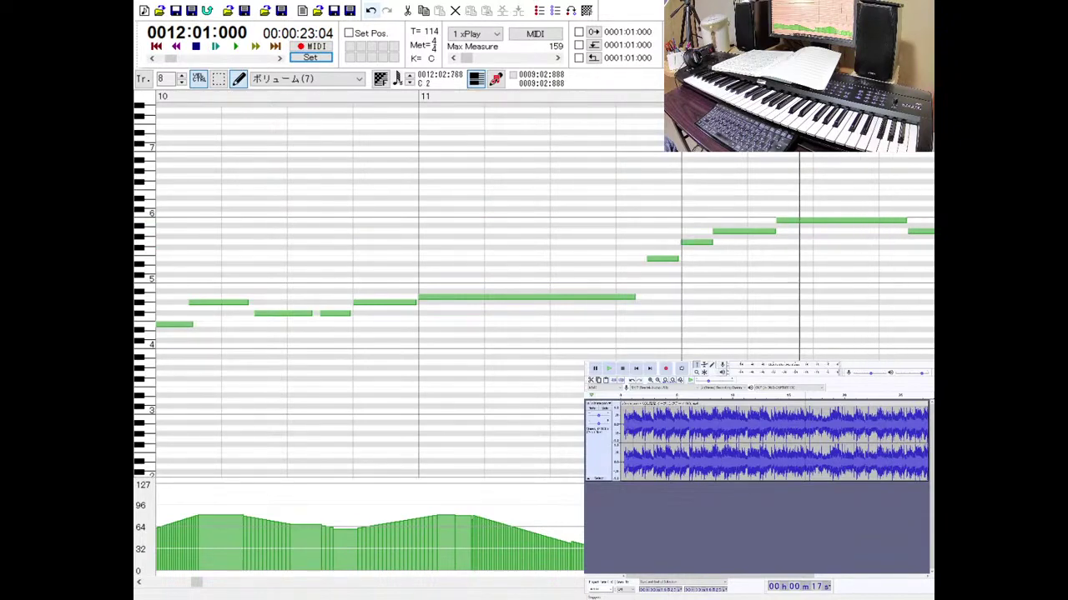
{"action": "left_click", "coordinate": [236, 47]}
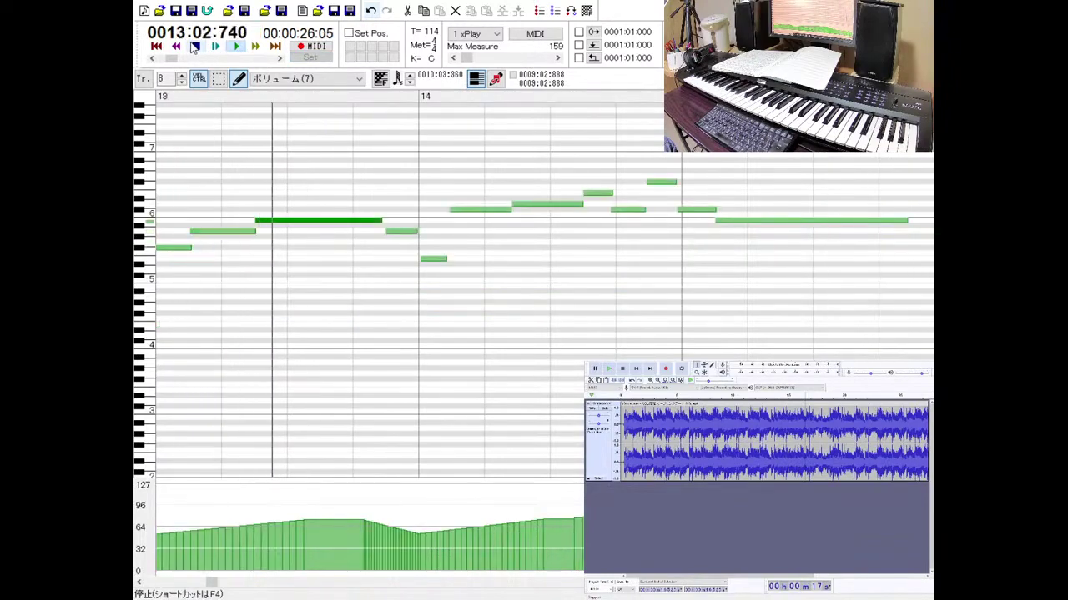
{"action": "left_click", "coordinate": [193, 47]}
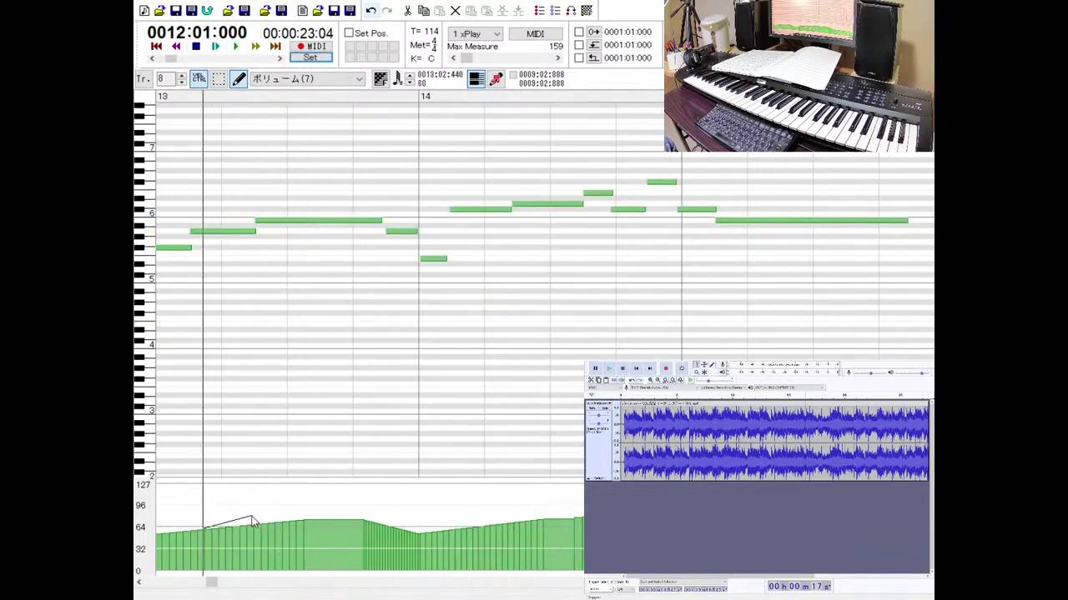
Reshape measure 13's volume to peak at about 86 on the A5 note, fall to about 50 and ease to about 46, checking by playback.
{"action": "left_click_drag", "start_coordinate": [256, 518], "coordinate": [301, 523]}
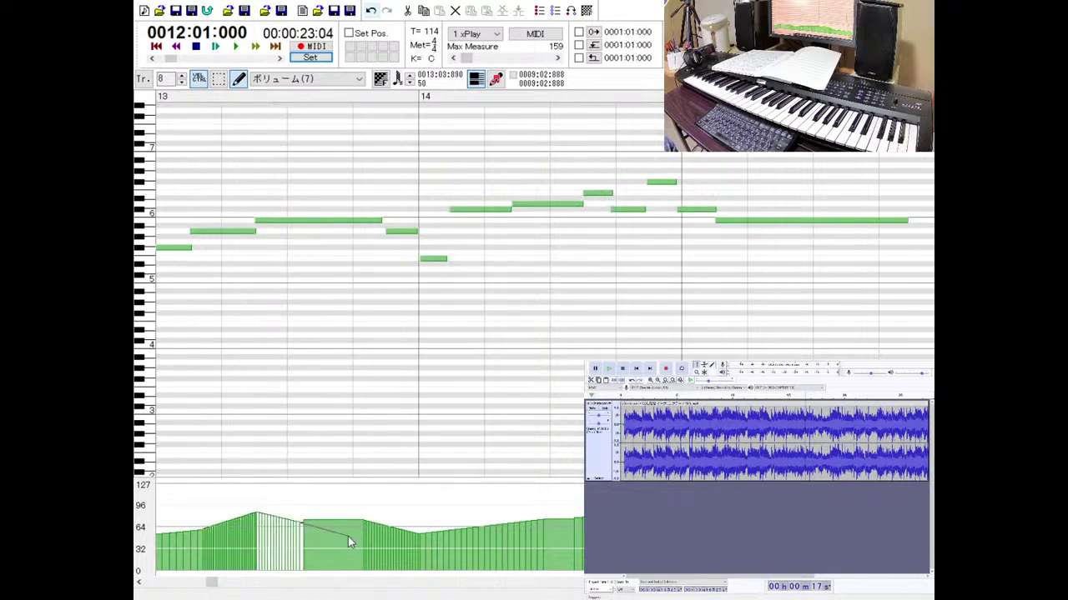
{"action": "left_click", "coordinate": [347, 537]}
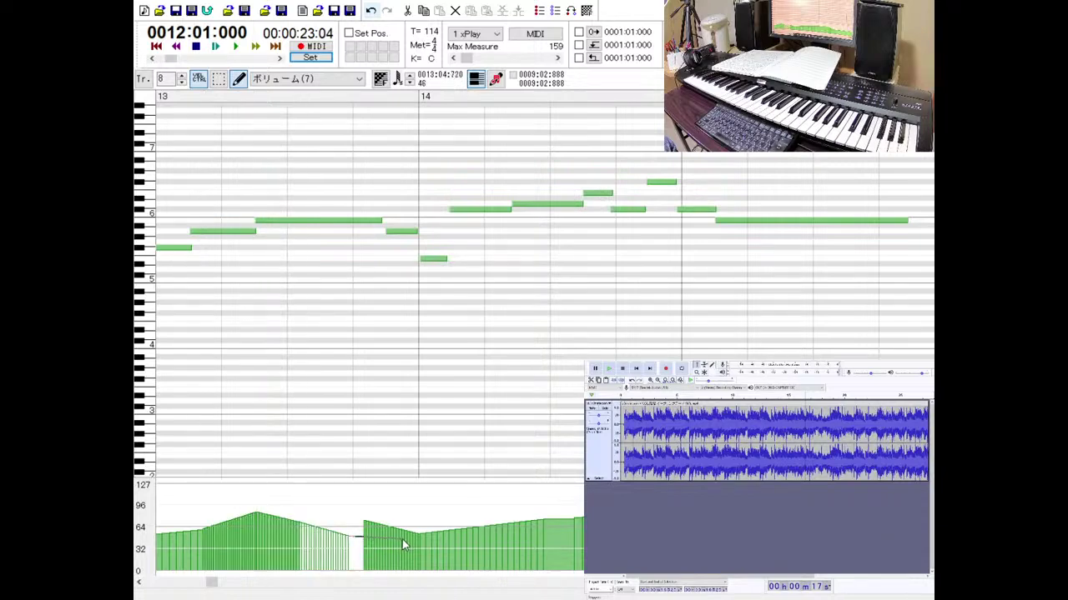
{"action": "left_click", "coordinate": [402, 540]}
{"action": "left_click", "coordinate": [237, 49]}
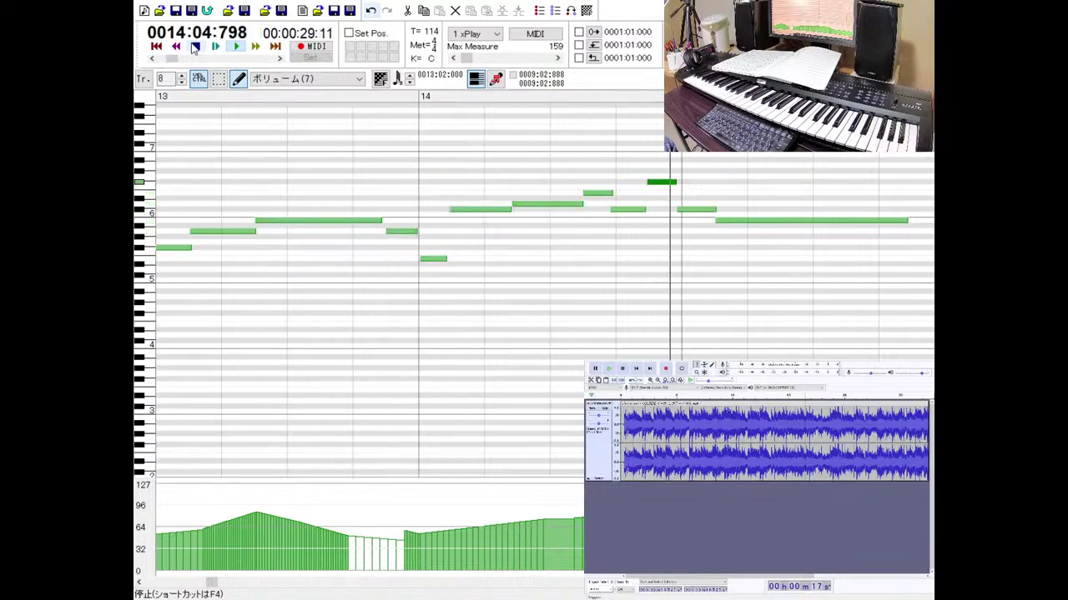
{"action": "left_click", "coordinate": [195, 48]}
{"action": "left_click", "coordinate": [238, 48]}
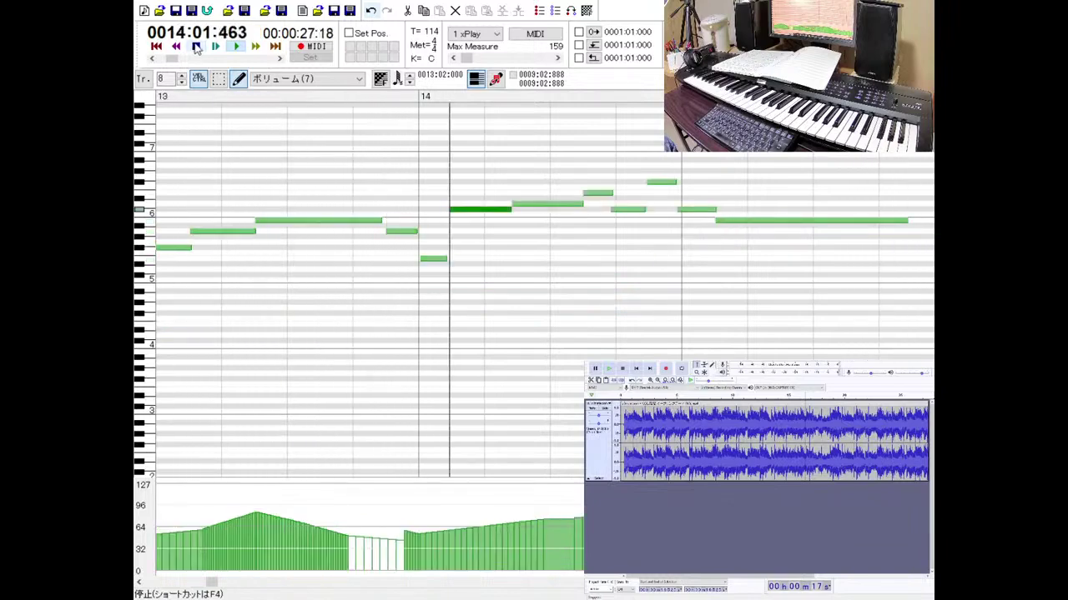
{"action": "left_click", "coordinate": [196, 46]}
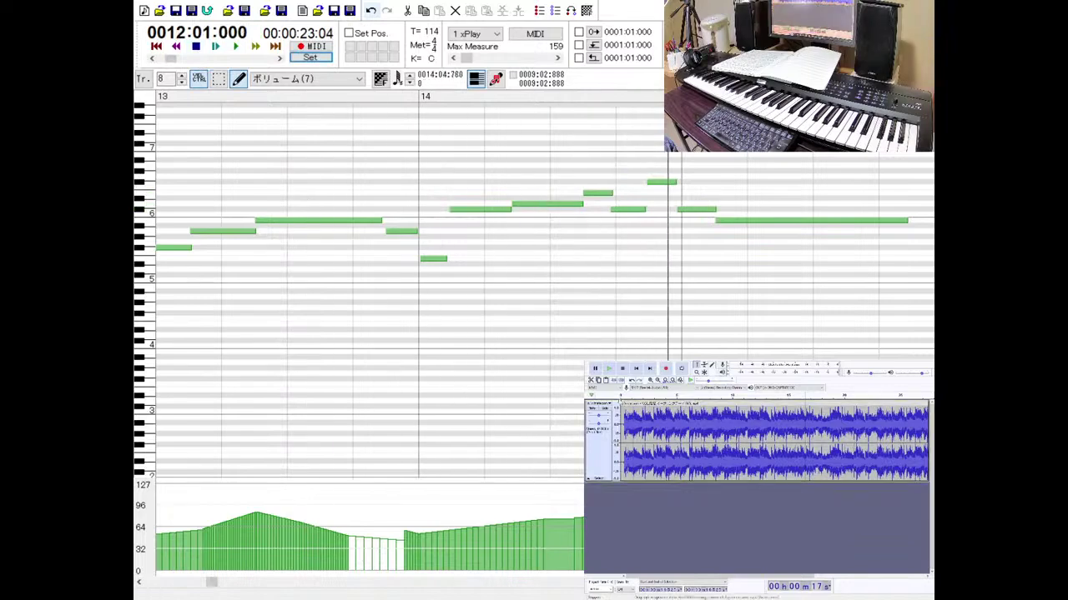
Replay the reference in Audacity, raise measure 14's volume to about 91 from the end of beat 2, and play it back.
{"action": "left_click", "coordinate": [609, 368]}
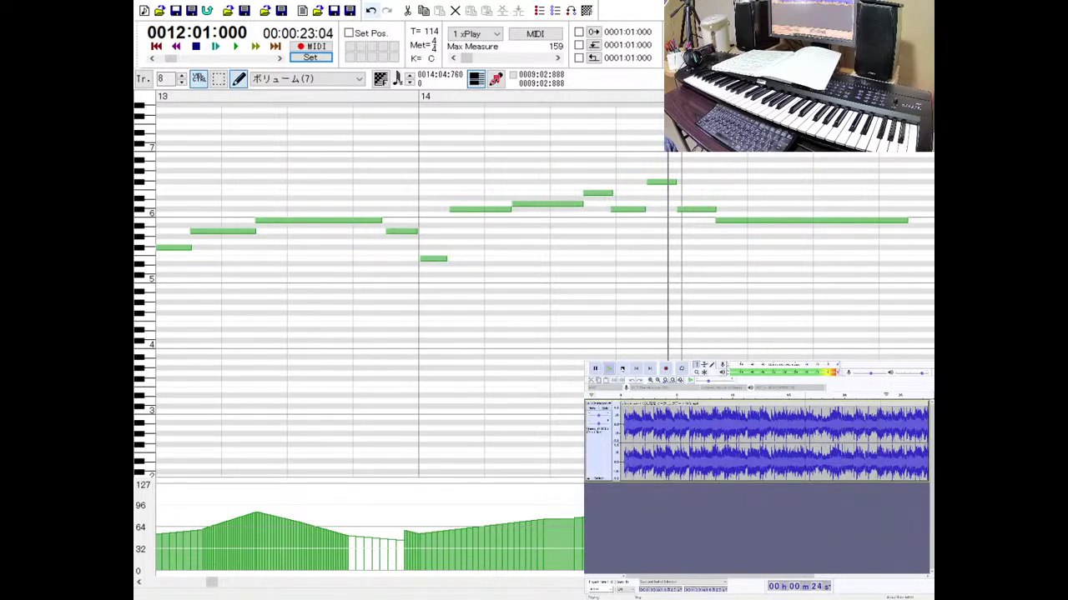
{"action": "key", "text": "space"}
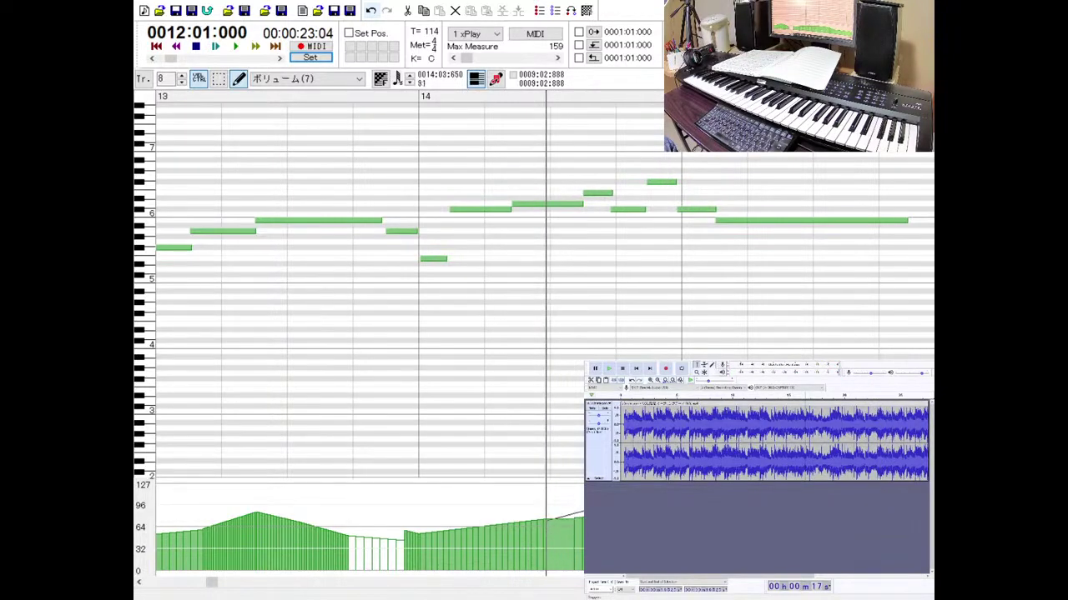
{"action": "left_click_drag", "start_coordinate": [546, 520], "coordinate": [595, 507]}
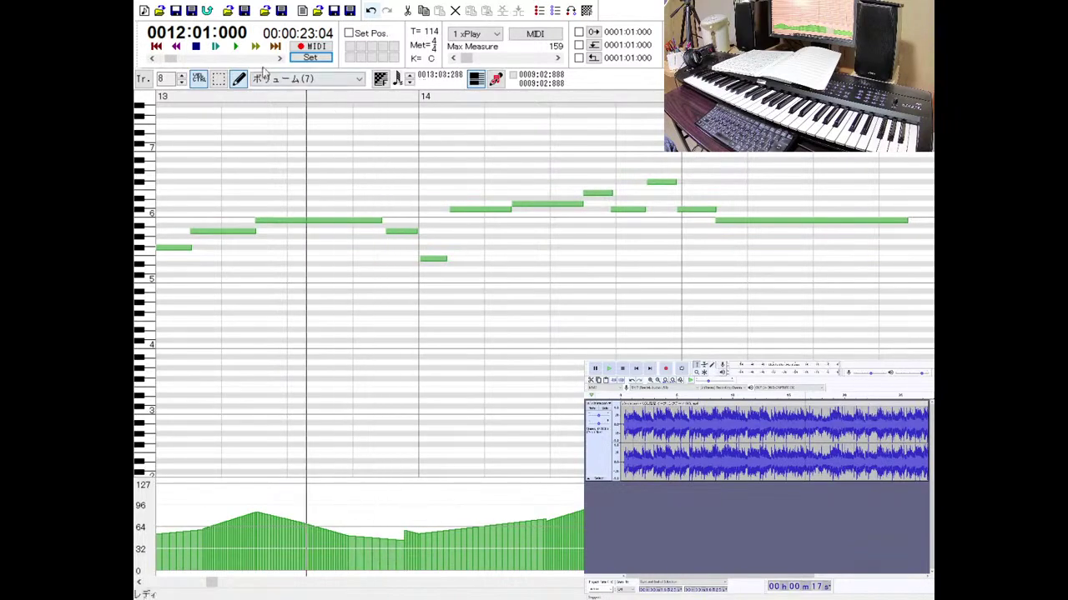
{"action": "left_click", "coordinate": [240, 52]}
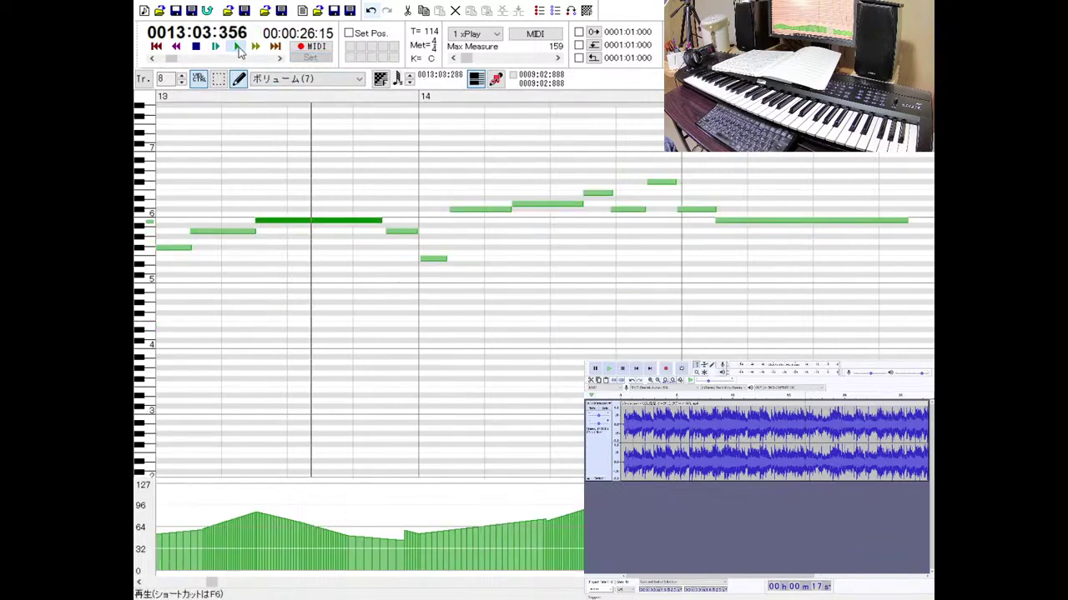
{"action": "left_click", "coordinate": [194, 47]}
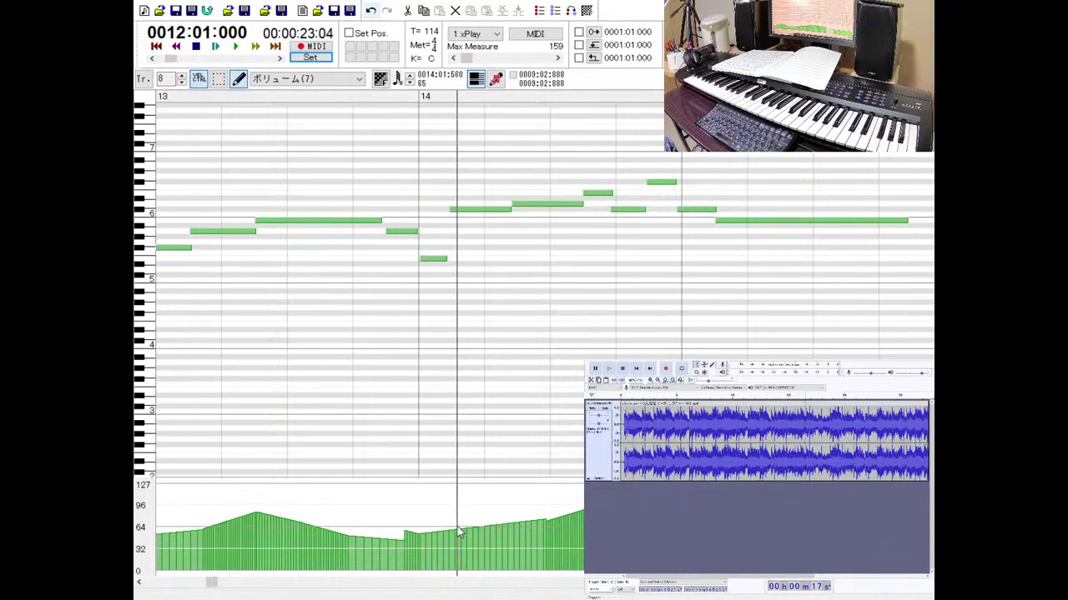
Try a steeper volume rise in measure 14, reaching about 86 at the D6 note, and play it back.
{"action": "mouse_move", "coordinate": [465, 530]}
{"action": "left_mouse_down"}
{"action": "mouse_move", "coordinate": [504, 512]}
{"action": "mouse_move", "coordinate": [518, 518]}
{"action": "left_mouse_up"}
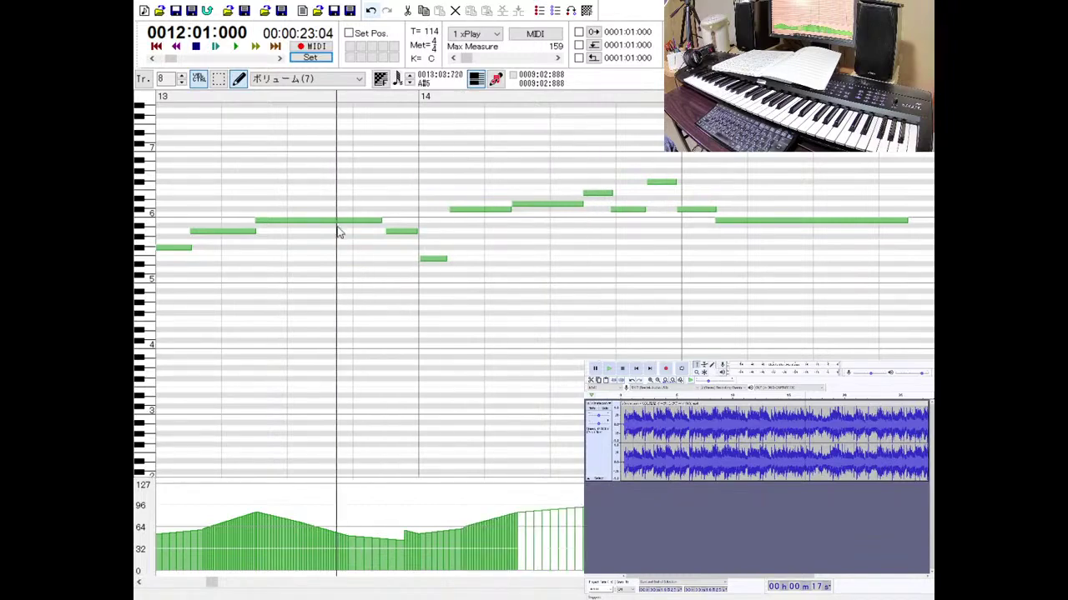
{"action": "left_click", "coordinate": [235, 47]}
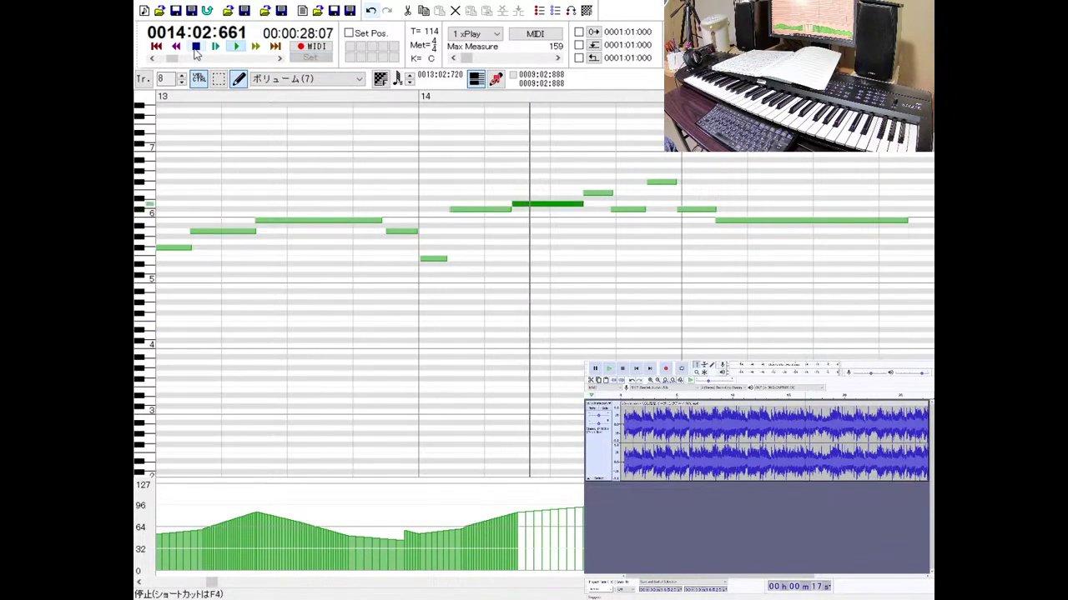
{"action": "left_click", "coordinate": [196, 48]}
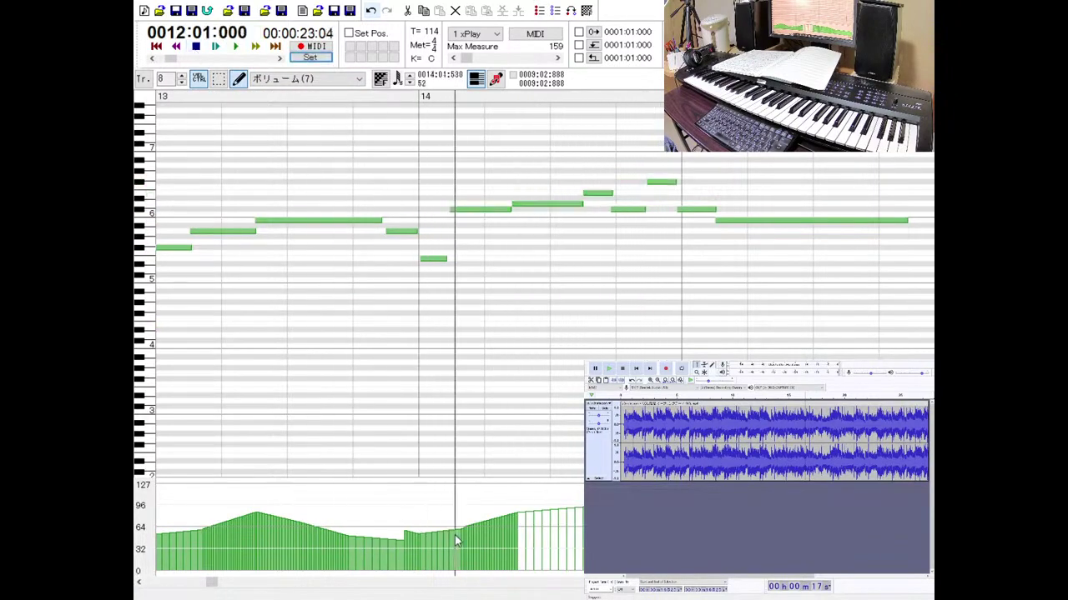
Redraw measure 14's volume as a gentler rise through about 77 near the D6 note's start, and play it back.
{"action": "left_click_drag", "start_coordinate": [460, 538], "coordinate": [516, 527]}
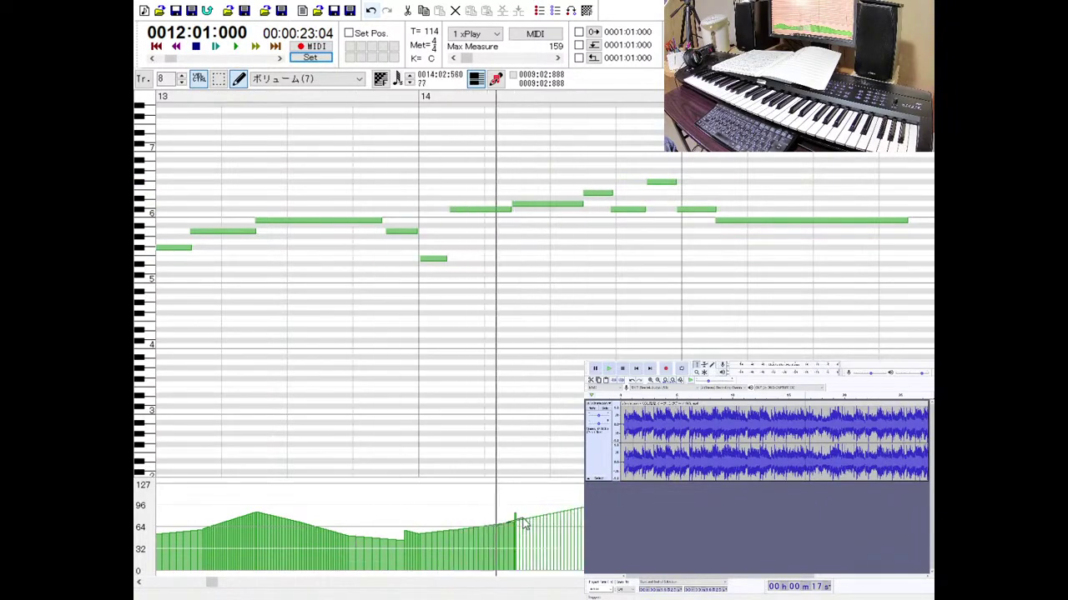
{"action": "left_click", "coordinate": [237, 50]}
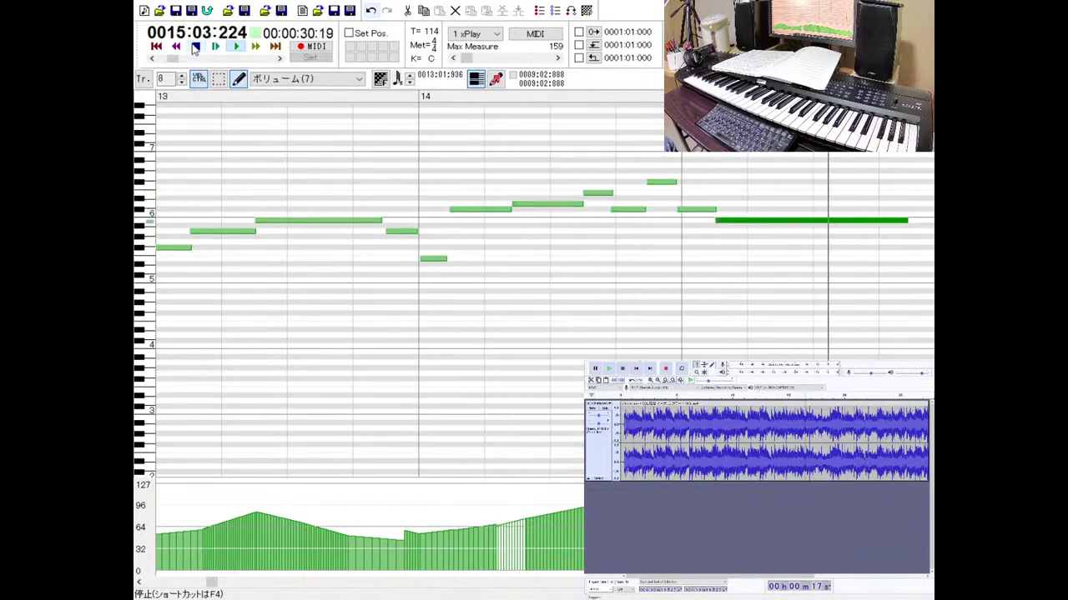
{"action": "left_click", "coordinate": [194, 49]}
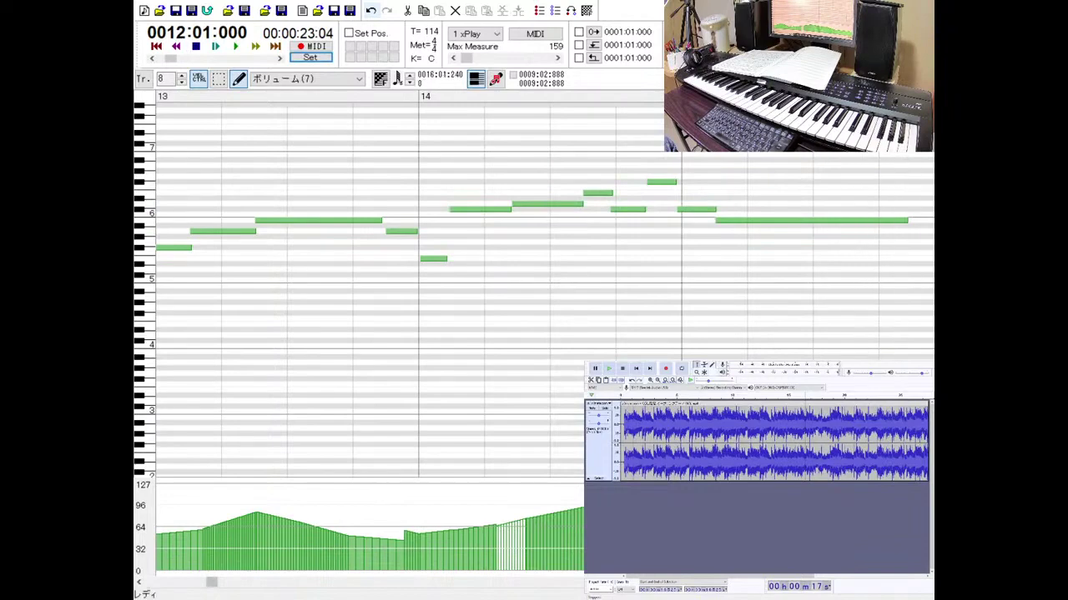
Listen to the reference in Audacity, raise the volume to about 70 just before measure 16, and play it back.
{"action": "scroll", "coordinate": [534, 283], "scroll_direction": "right", "scroll_amount": 2}
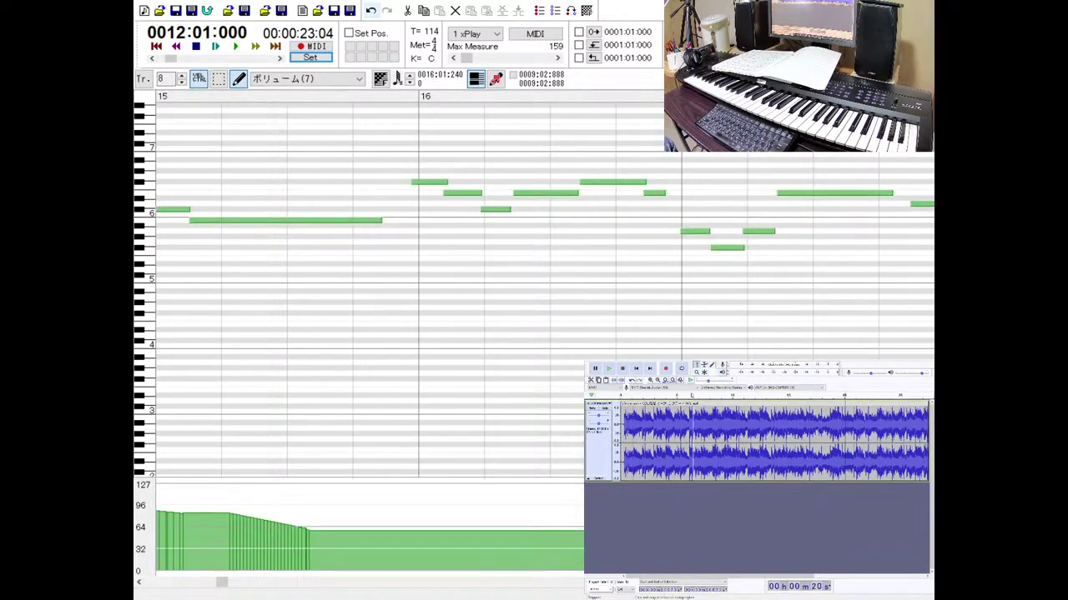
{"action": "key", "text": "space"}
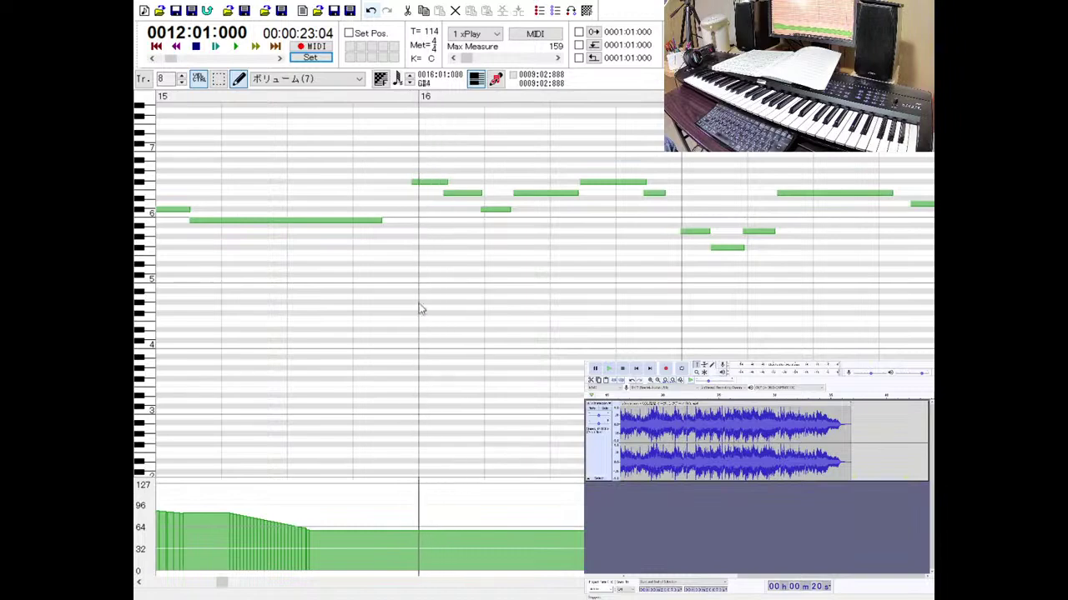
{"action": "left_click", "coordinate": [415, 525]}
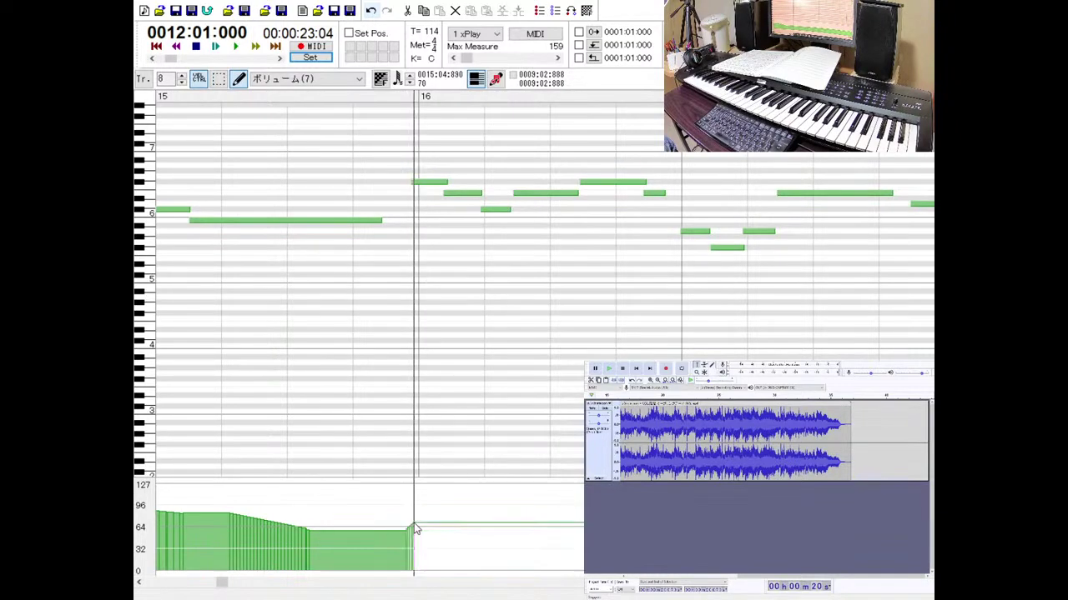
{"action": "left_click", "coordinate": [302, 98]}
{"action": "left_click", "coordinate": [215, 45]}
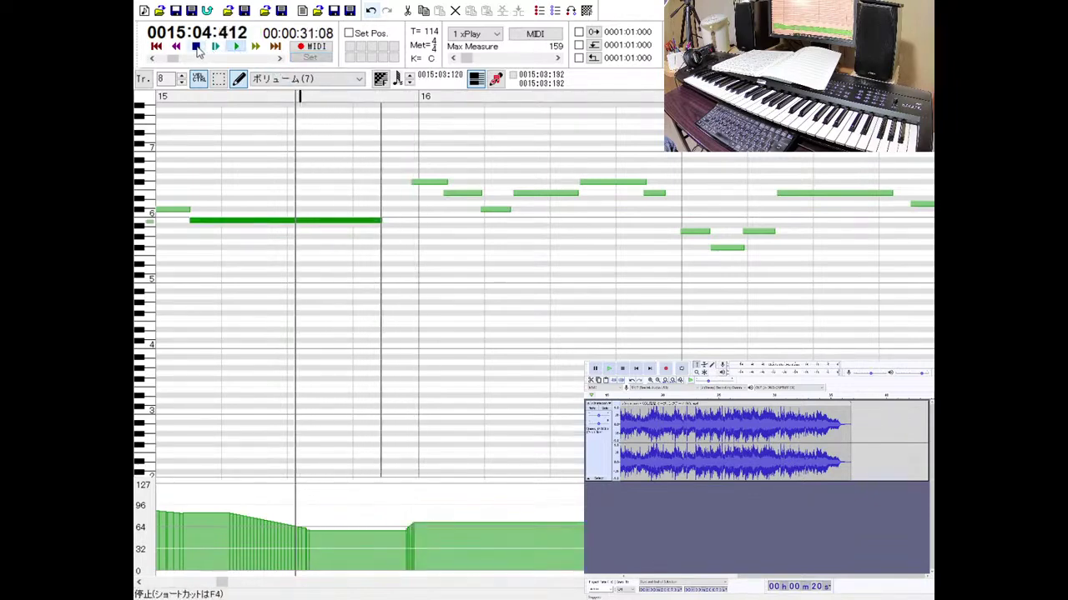
{"action": "left_click", "coordinate": [198, 50]}
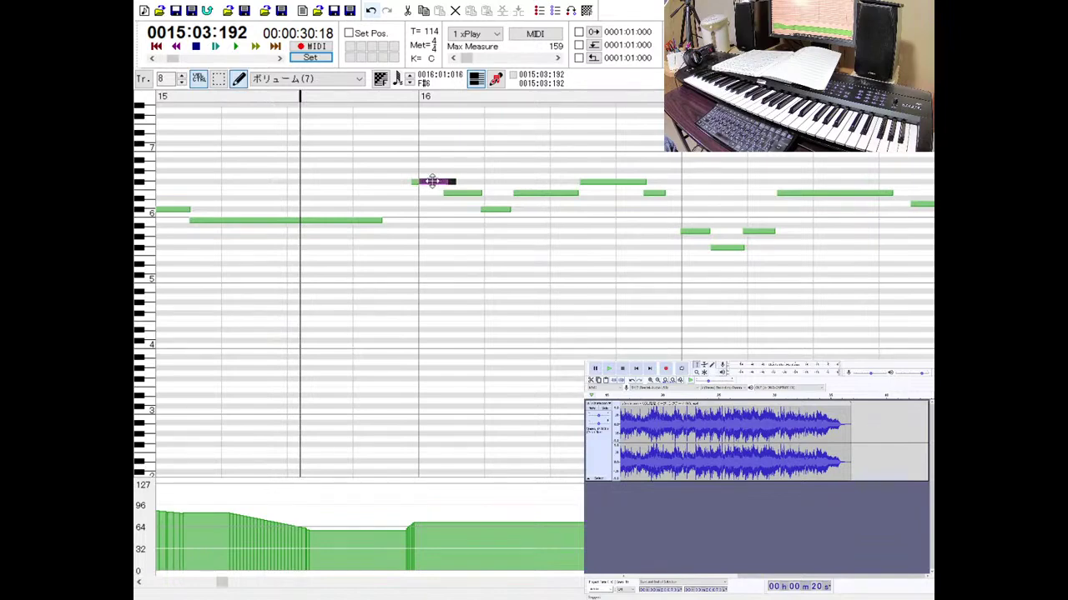
Shift measure 16's opening notes later so the first starts on the barline, and record a C#6 pickup note on the Violin track.
{"action": "mouse_move", "coordinate": [432, 181]}
{"action": "left_mouse_down"}
{"action": "mouse_move", "coordinate": [486, 208]}
{"action": "mouse_move", "coordinate": [481, 191]}
{"action": "mouse_move", "coordinate": [446, 181]}
{"action": "left_mouse_up"}
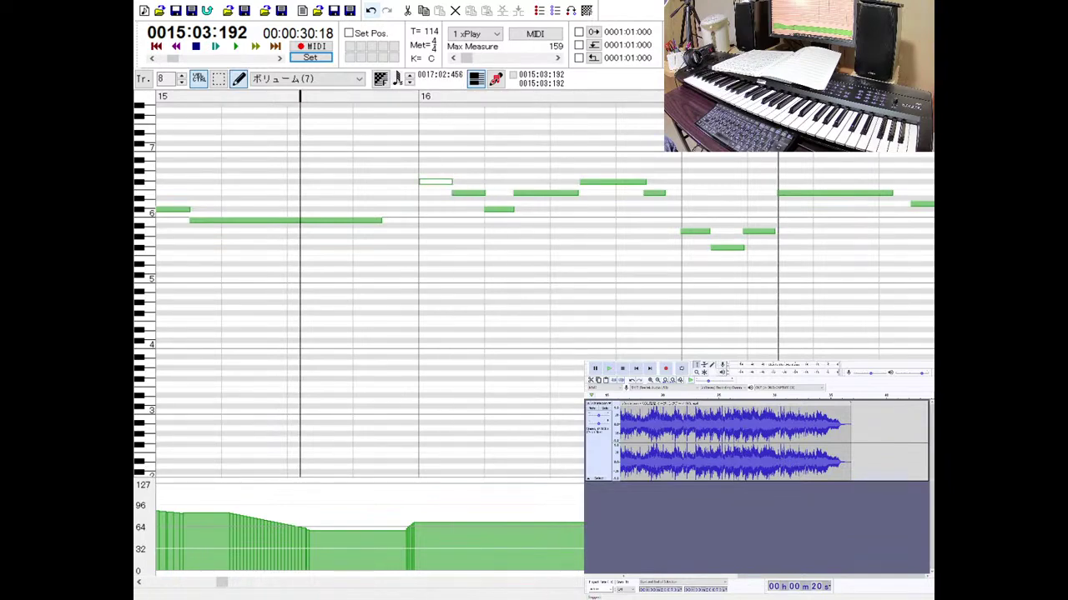
{"action": "key", "text": "Tab"}
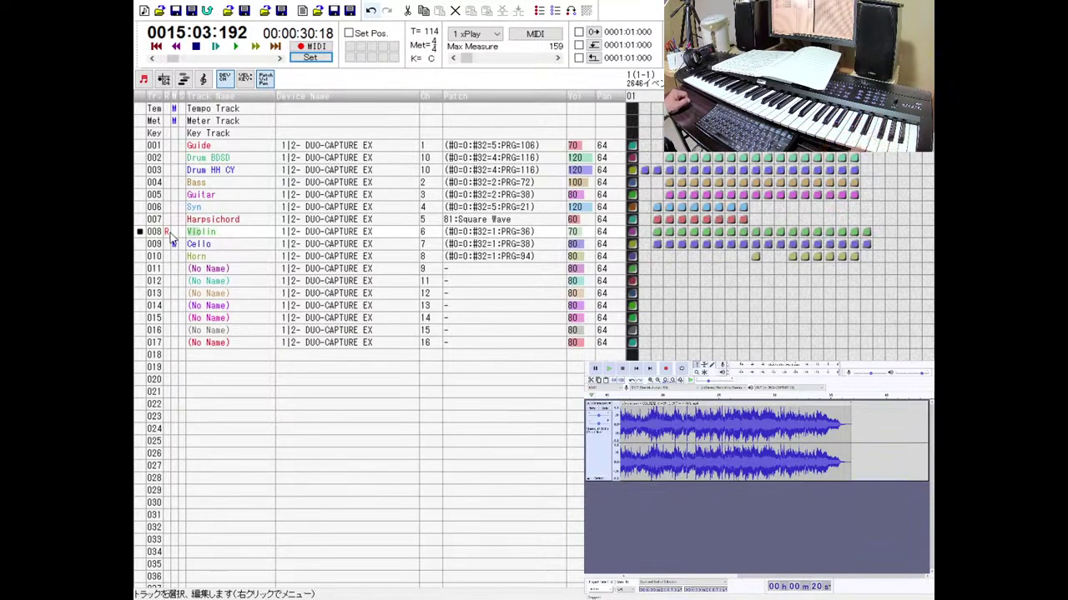
{"action": "left_click", "coordinate": [237, 48]}
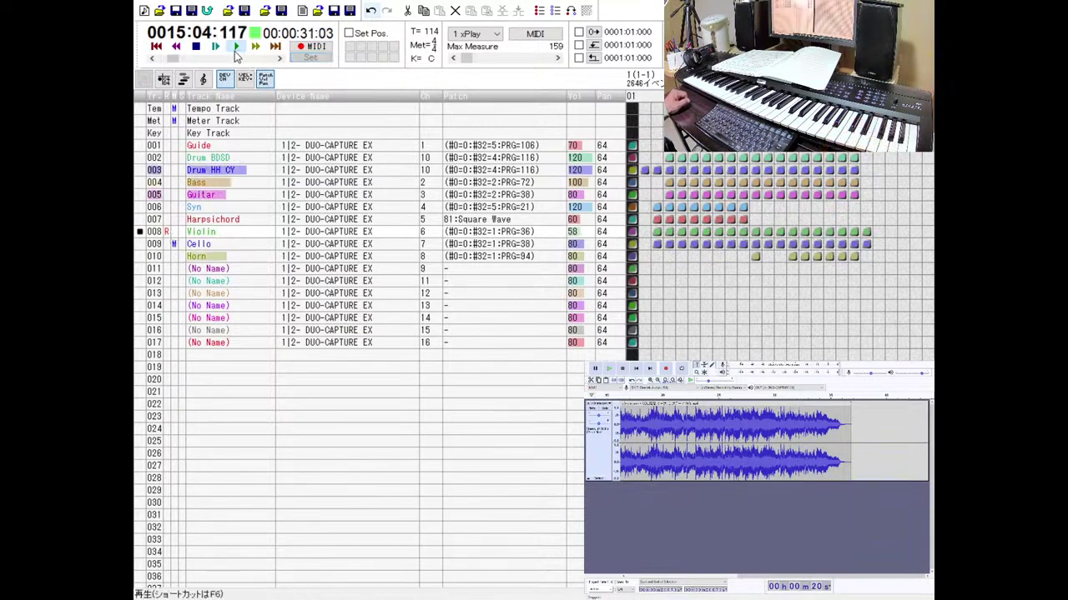
{"action": "left_click", "coordinate": [292, 48]}
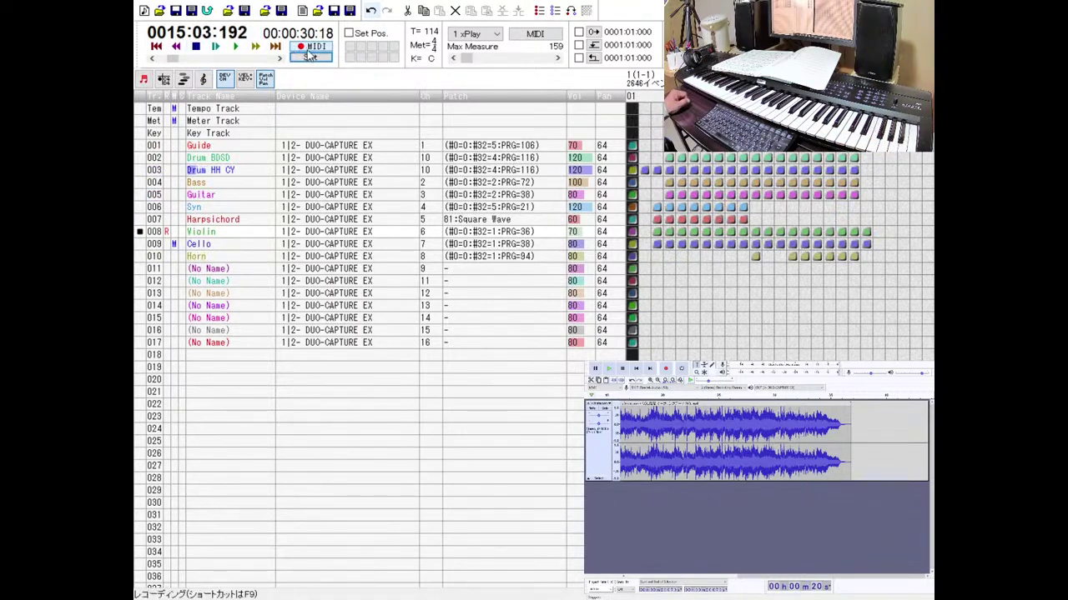
{"action": "left_click", "coordinate": [309, 49]}
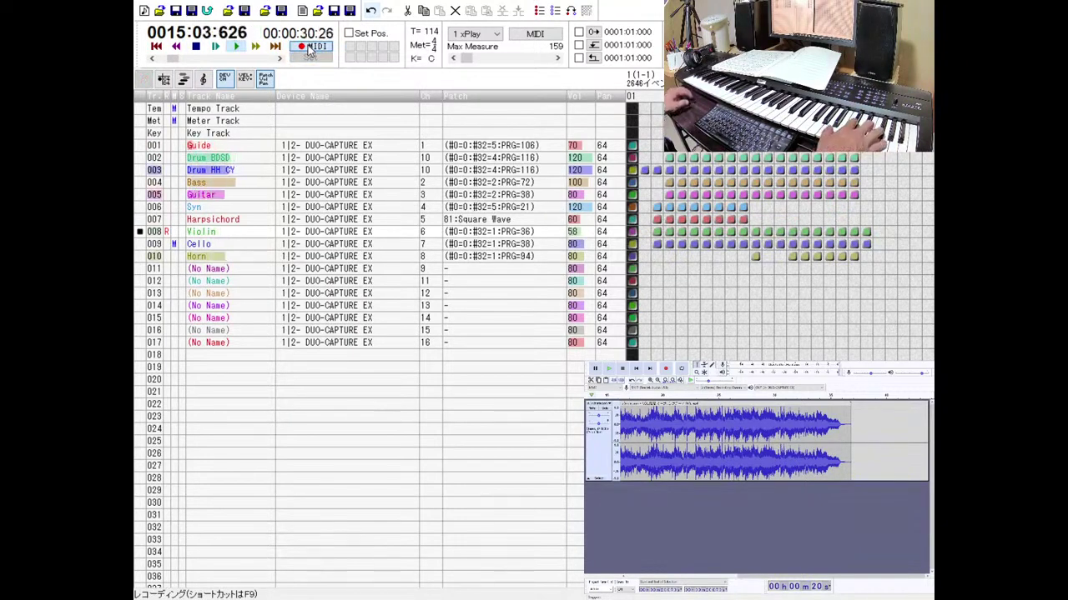
{"action": "left_click", "coordinate": [195, 48]}
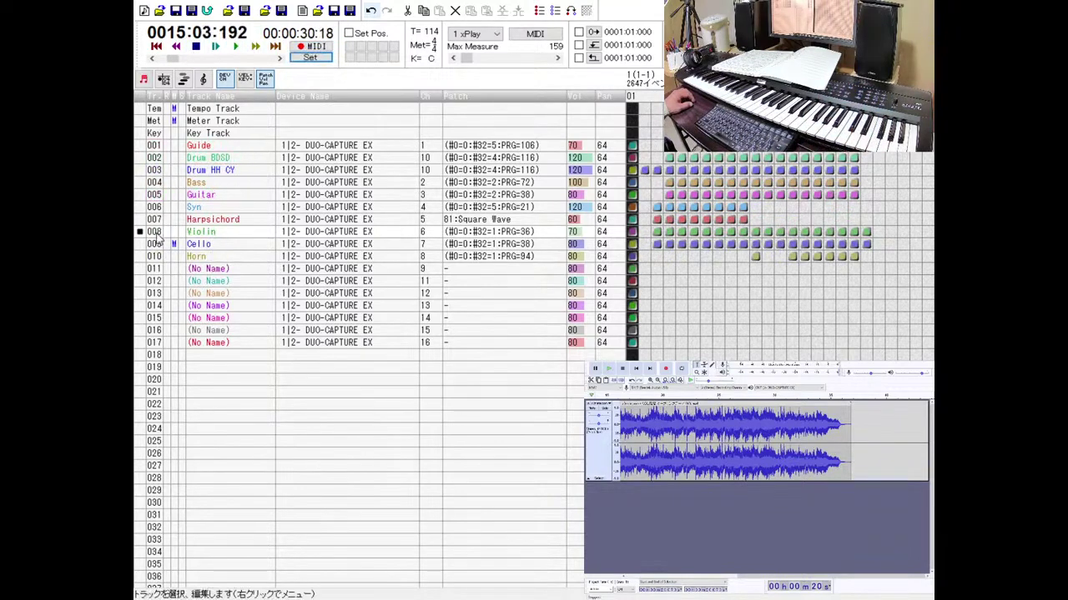
Reopen track 8's piano roll with its volume curve and taper the volume to about 46 near the end of measure 15's B5 note.
{"action": "double_click", "coordinate": [156, 237]}
{"action": "left_click", "coordinate": [198, 78]}
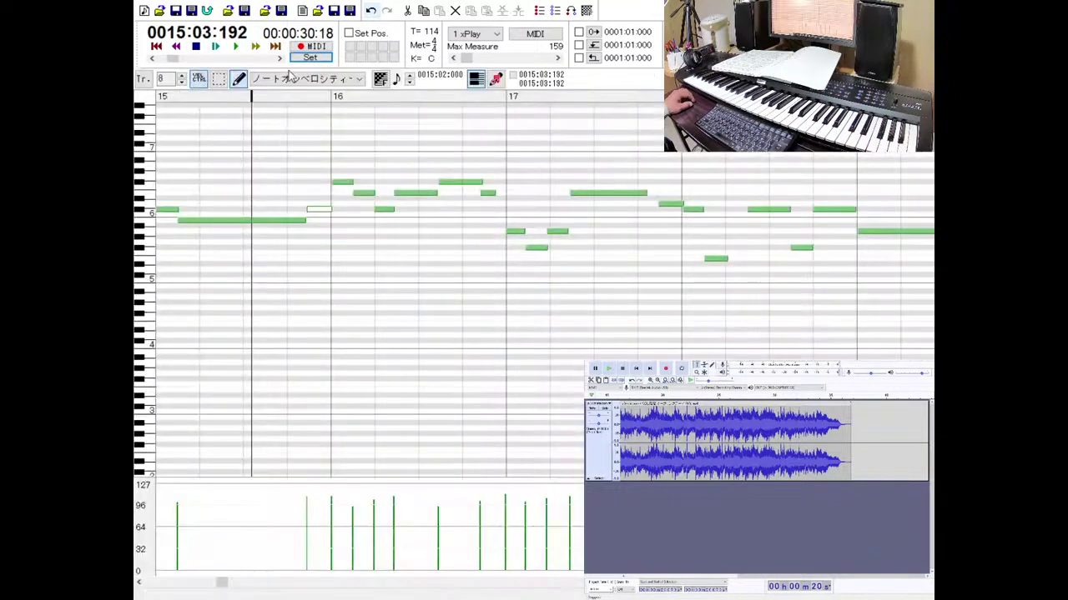
{"action": "scroll", "coordinate": [288, 167], "scroll_direction": "down", "scroll_amount": 3}
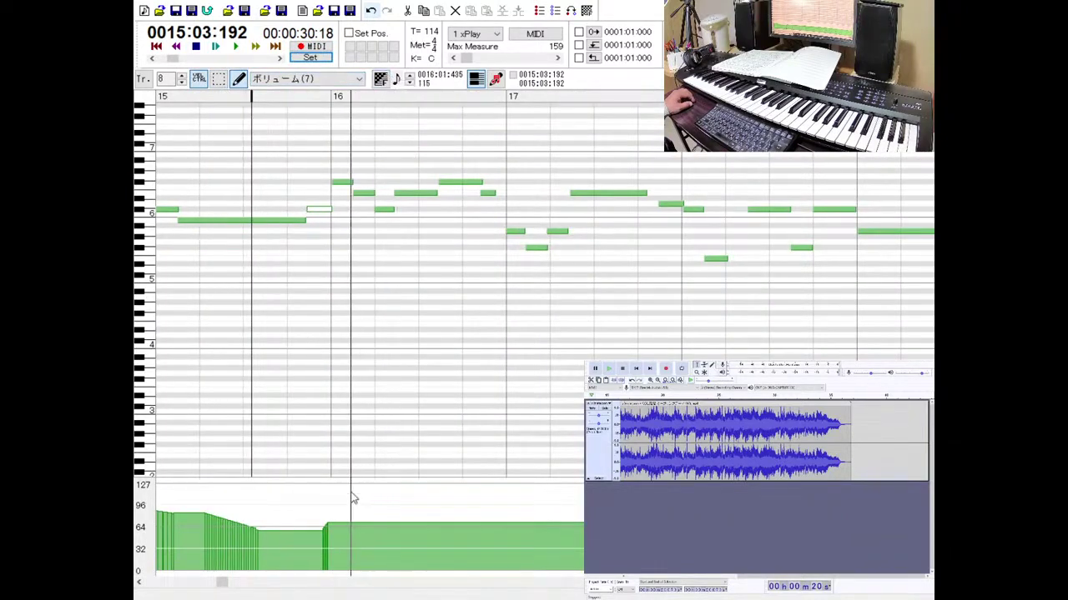
{"action": "key", "text": "ctrl+Right"}
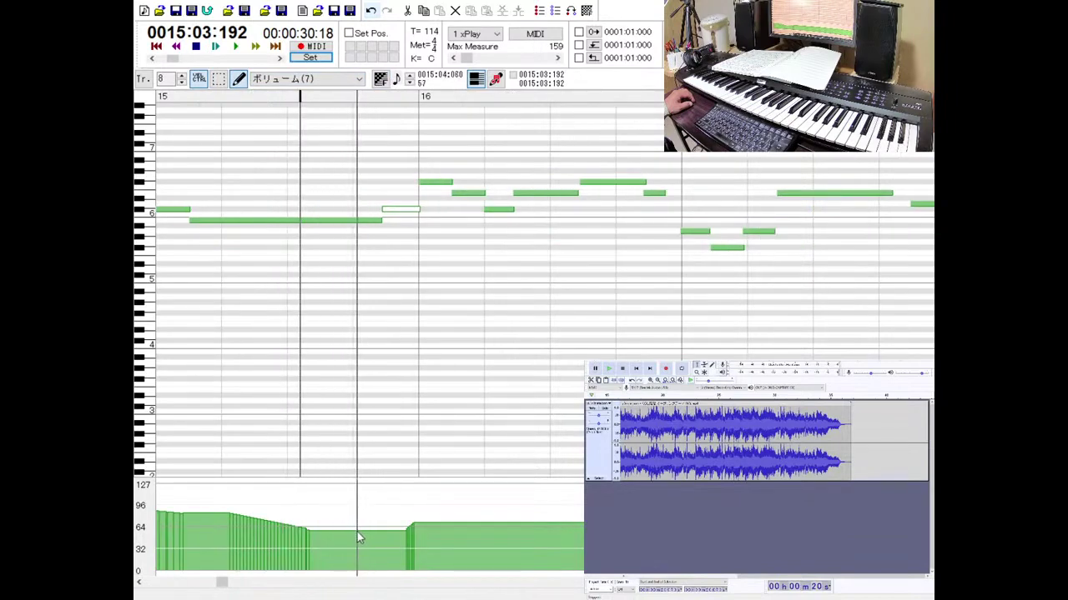
{"action": "mouse_move", "coordinate": [350, 540]}
{"action": "left_mouse_down"}
{"action": "mouse_move", "coordinate": [387, 489]}
{"action": "mouse_move", "coordinate": [367, 488]}
{"action": "left_mouse_up"}
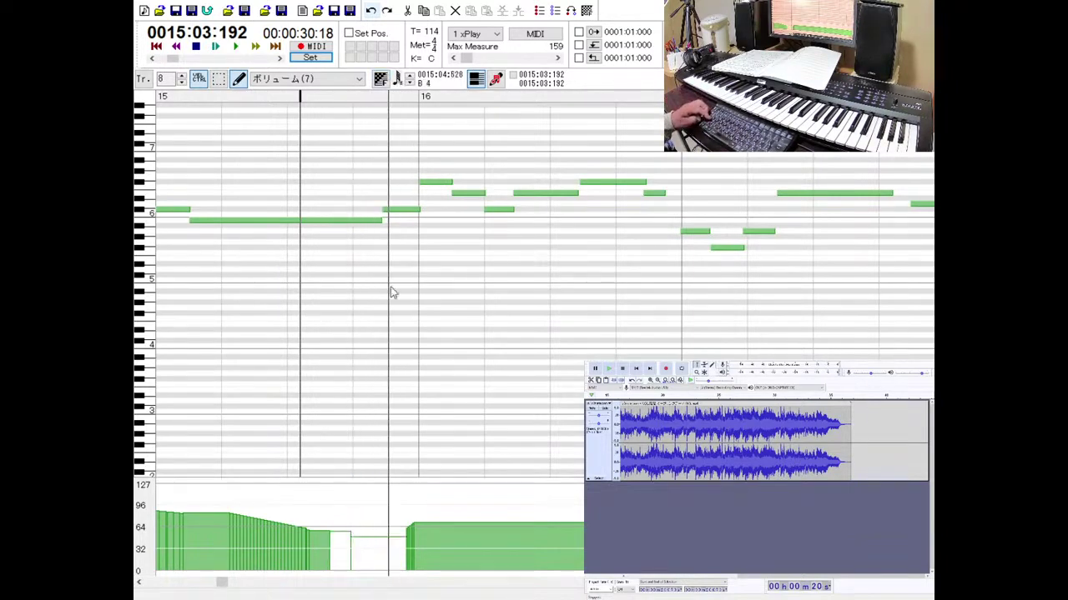
{"action": "mouse_move", "coordinate": [364, 545]}
{"action": "left_mouse_down"}
{"action": "mouse_move", "coordinate": [355, 540]}
{"action": "mouse_move", "coordinate": [377, 546]}
{"action": "left_mouse_up"}
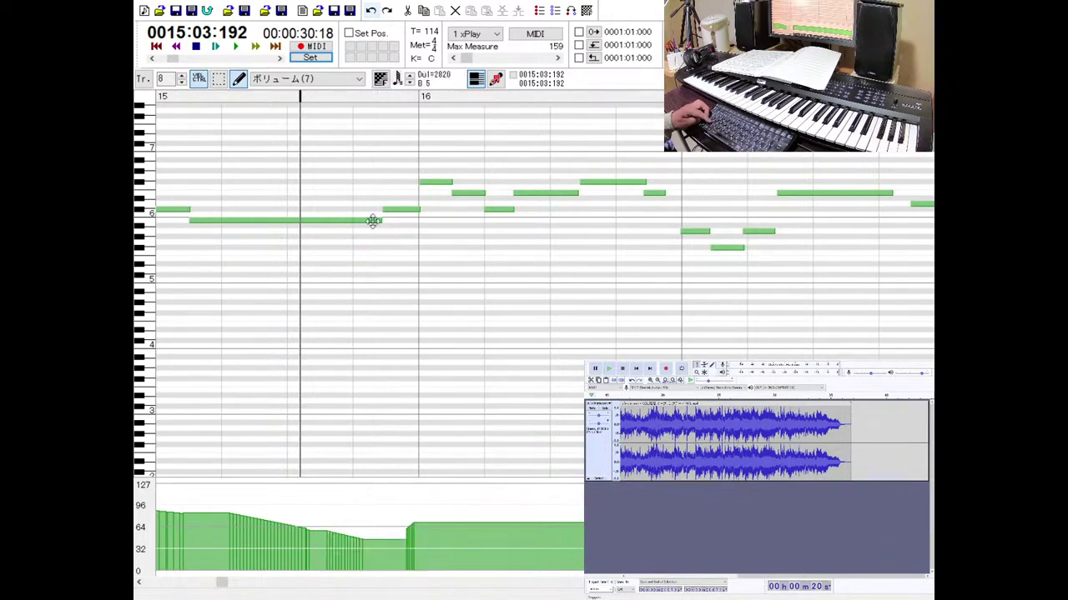
Shorten measure 15's B5 note to end before the C#6 pickup and steepen its volume fade to about 25.
{"action": "left_click", "coordinate": [354, 221]}
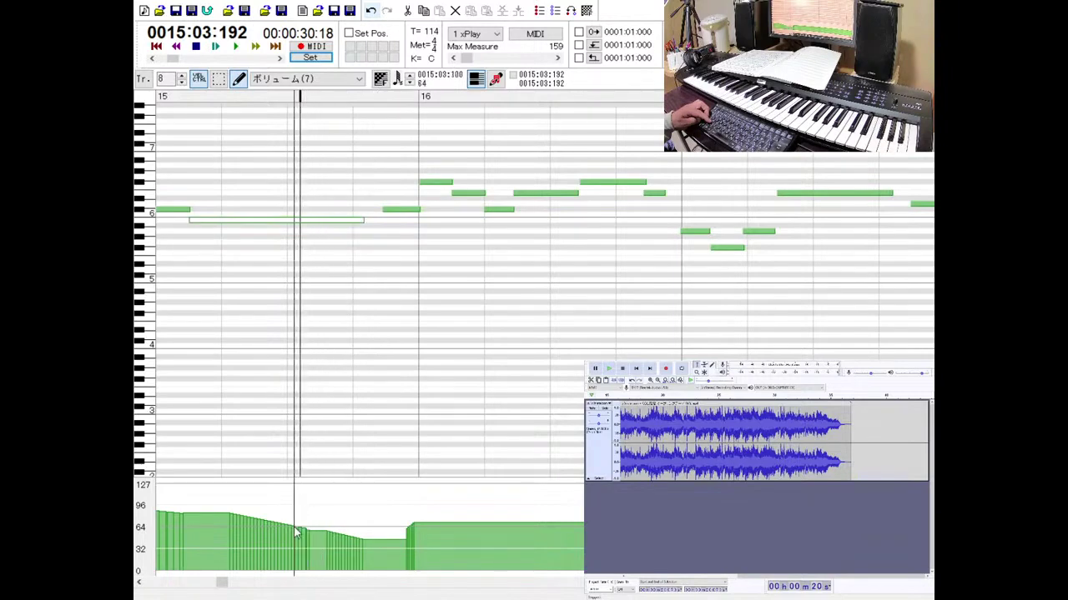
{"action": "mouse_move", "coordinate": [331, 543]}
{"action": "left_mouse_down"}
{"action": "mouse_move", "coordinate": [334, 555]}
{"action": "mouse_move", "coordinate": [359, 565]}
{"action": "mouse_move", "coordinate": [358, 555]}
{"action": "left_mouse_up"}
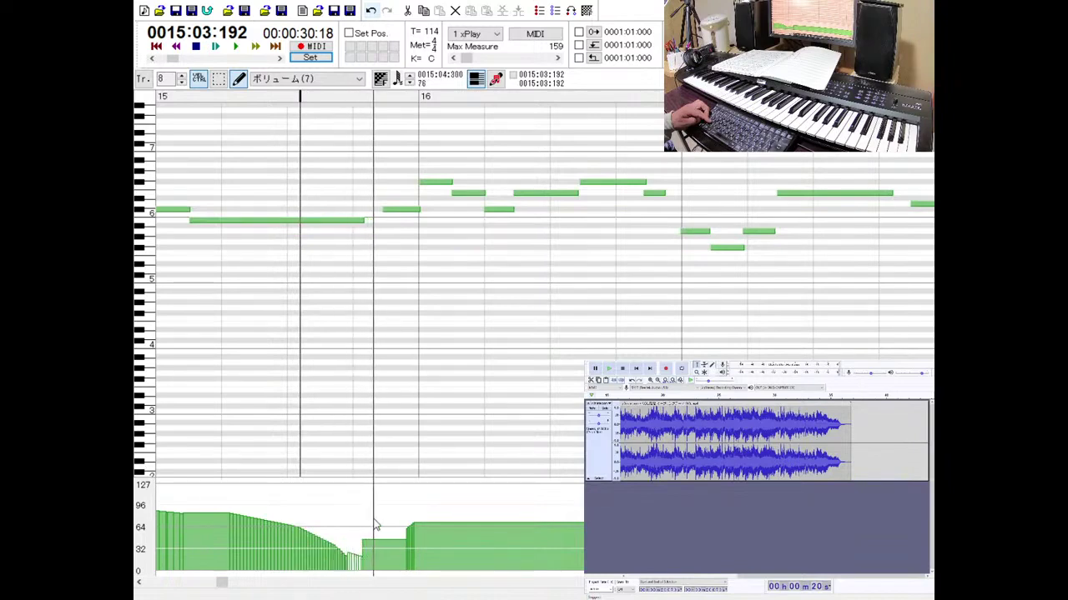
Try a volume jump to about 84 just before the C#6 pickup, clearing the volume events around measure 16's barline, and play it back.
{"action": "left_click", "coordinate": [375, 513]}
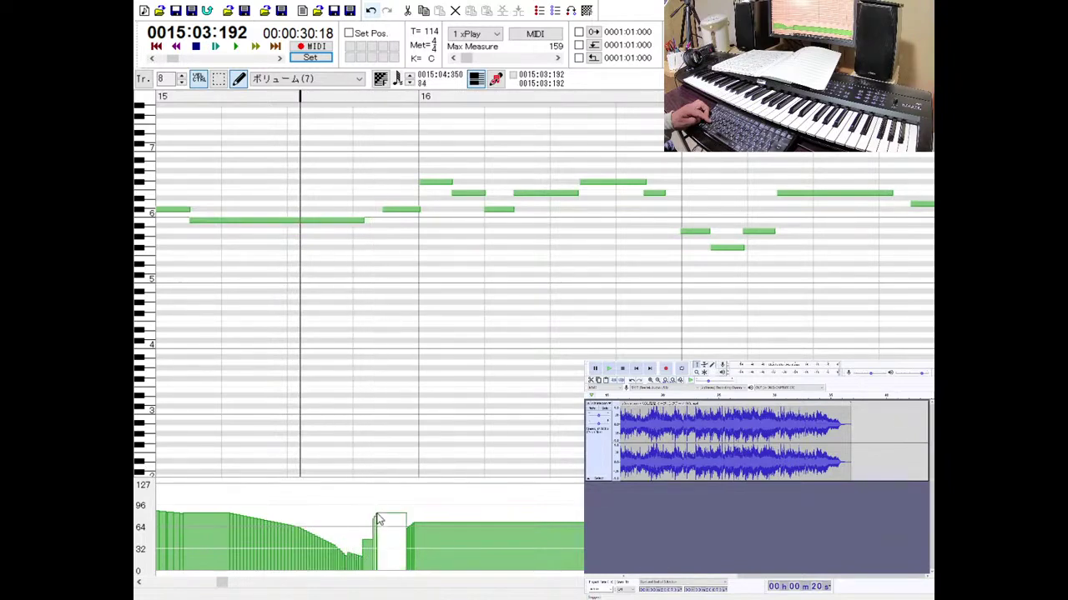
{"action": "left_click", "coordinate": [218, 78]}
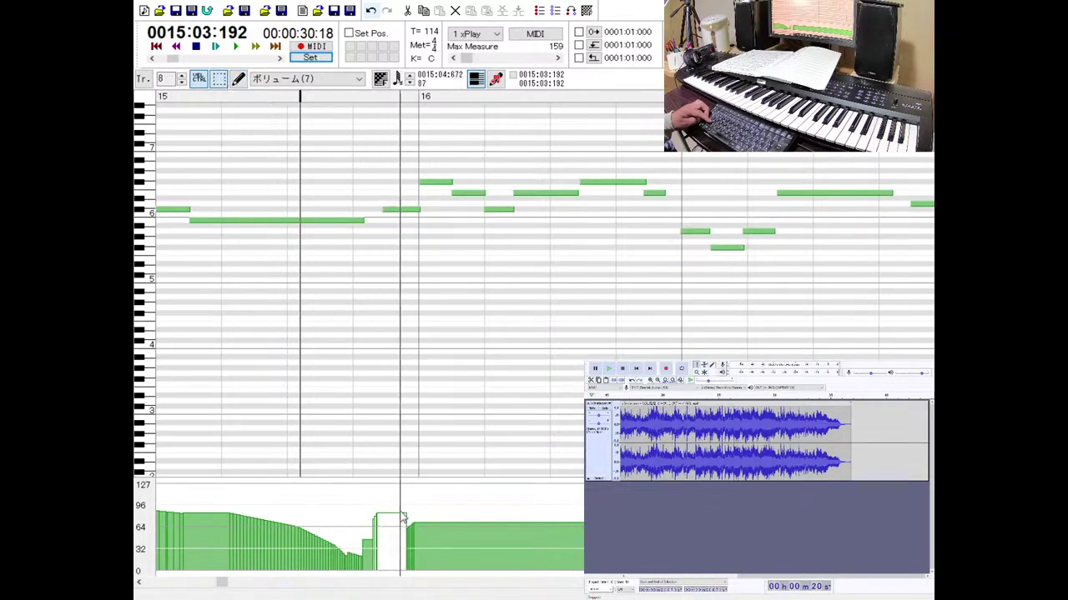
{"action": "left_click_drag", "start_coordinate": [398, 502], "coordinate": [440, 579]}
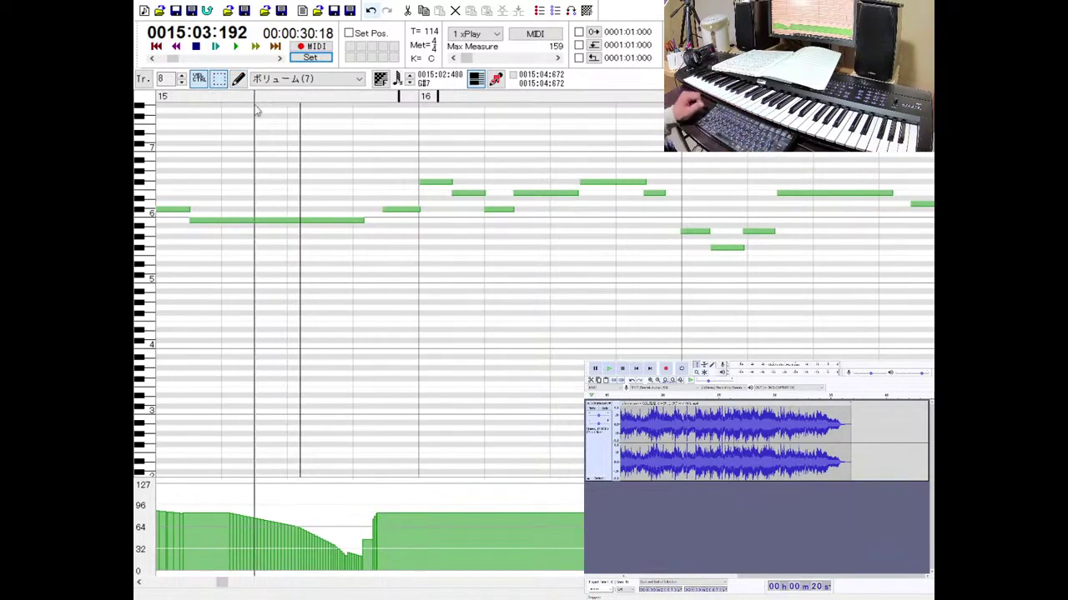
{"action": "left_click", "coordinate": [216, 45]}
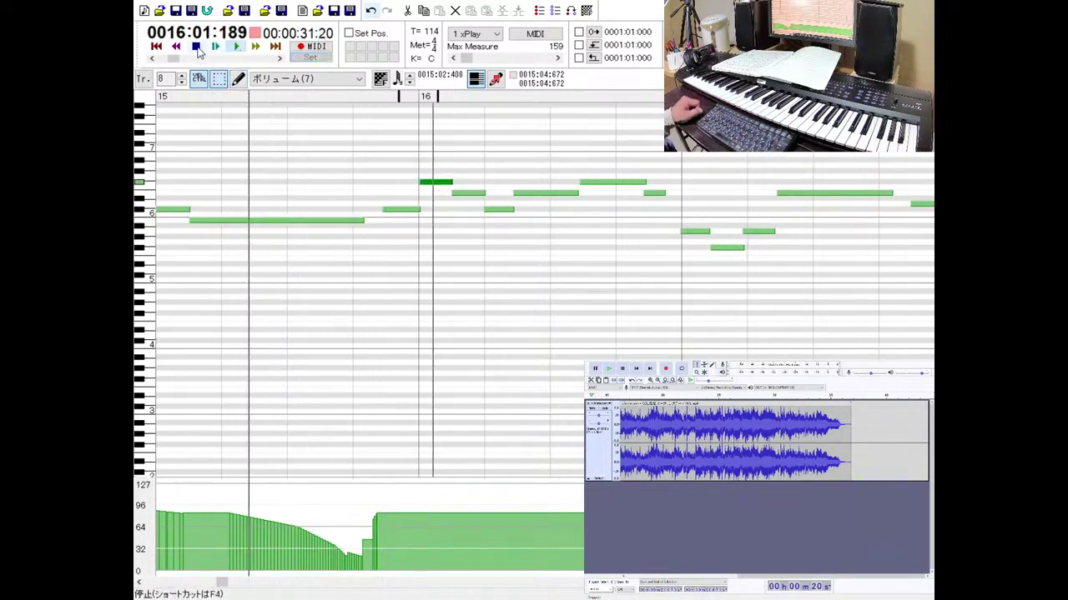
{"action": "left_click", "coordinate": [198, 48]}
{"action": "left_click", "coordinate": [200, 48]}
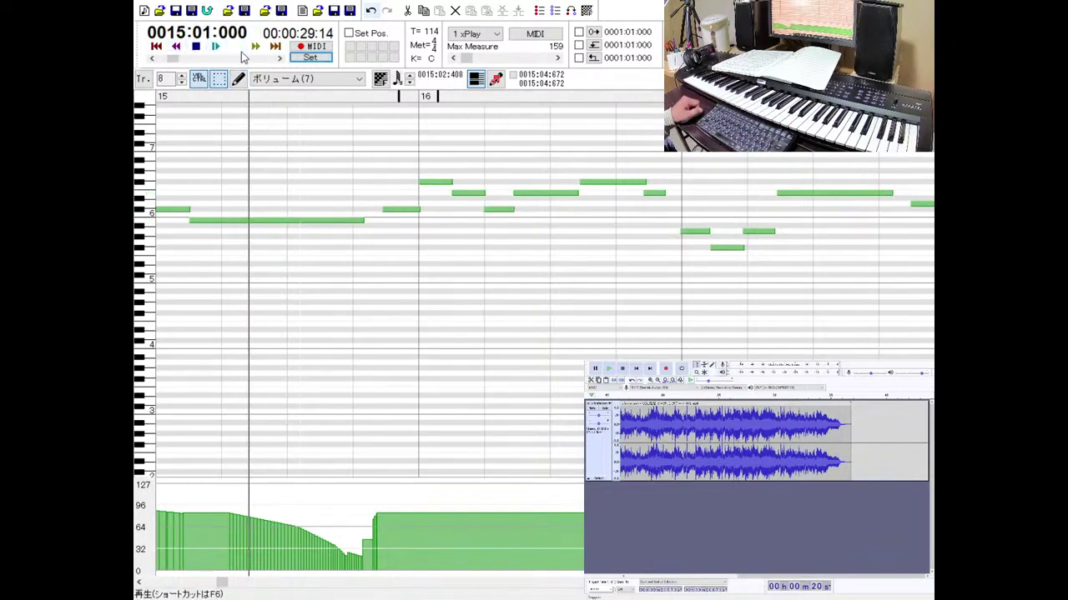
{"action": "left_click", "coordinate": [216, 46]}
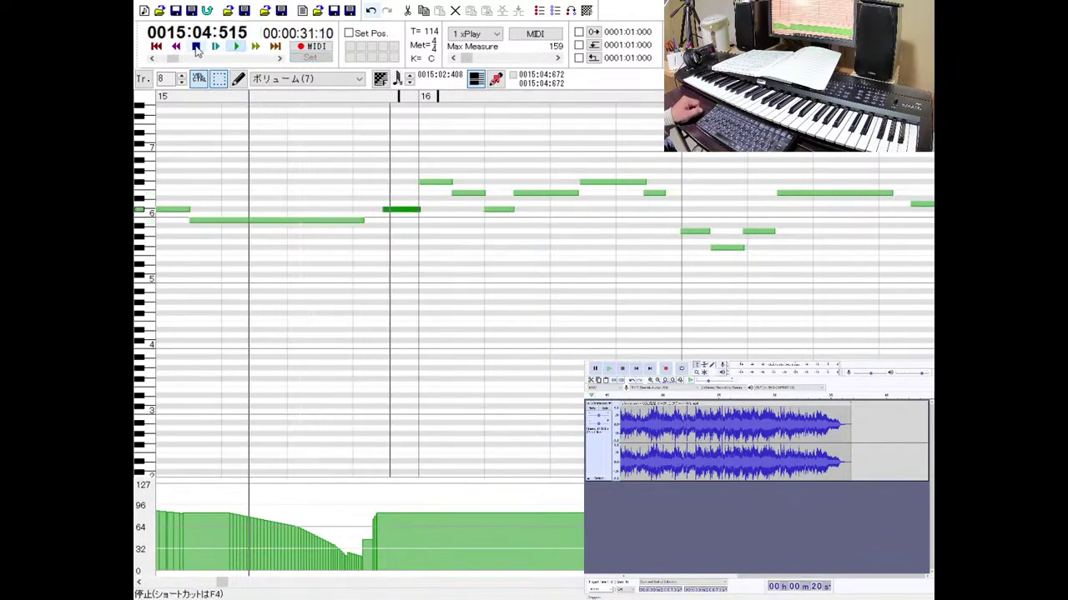
{"action": "left_click", "coordinate": [197, 48]}
{"action": "left_click", "coordinate": [197, 47]}
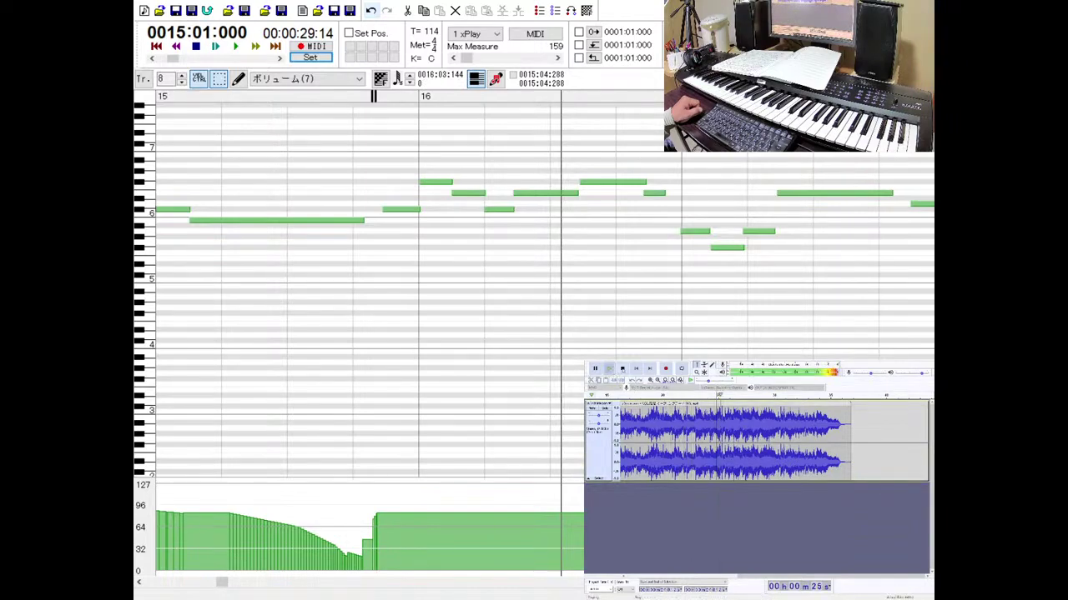
Check against the reference in Audacity and delete the volume events from measure 15 beat 4 to just before measure 16.
{"action": "key", "text": "space"}
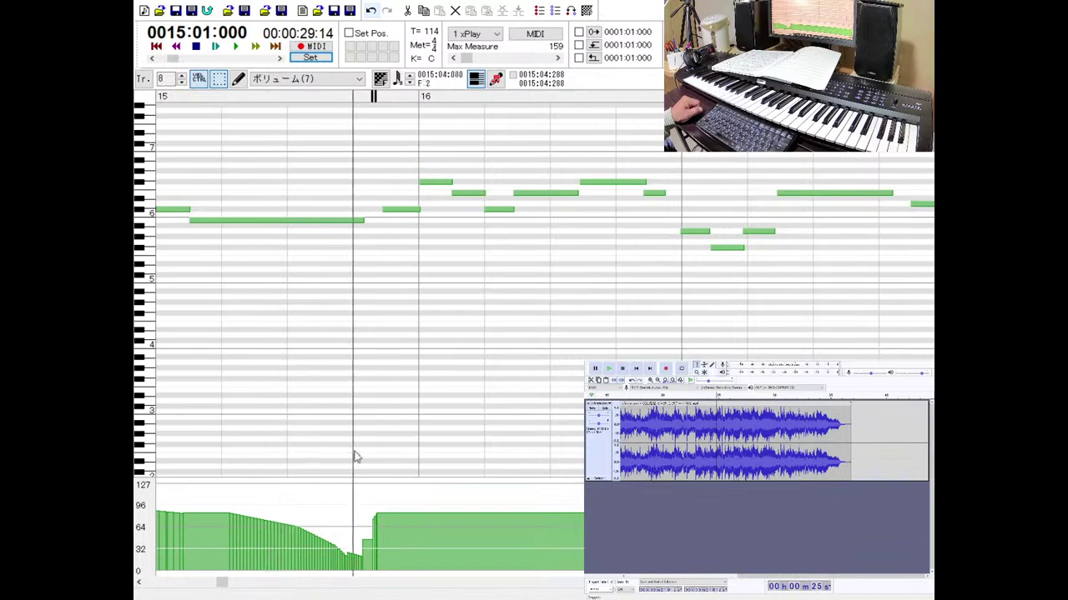
{"action": "left_click_drag", "start_coordinate": [355, 461], "coordinate": [404, 584]}
{"action": "scroll", "coordinate": [381, 367], "scroll_direction": "up", "scroll_amount": 5}
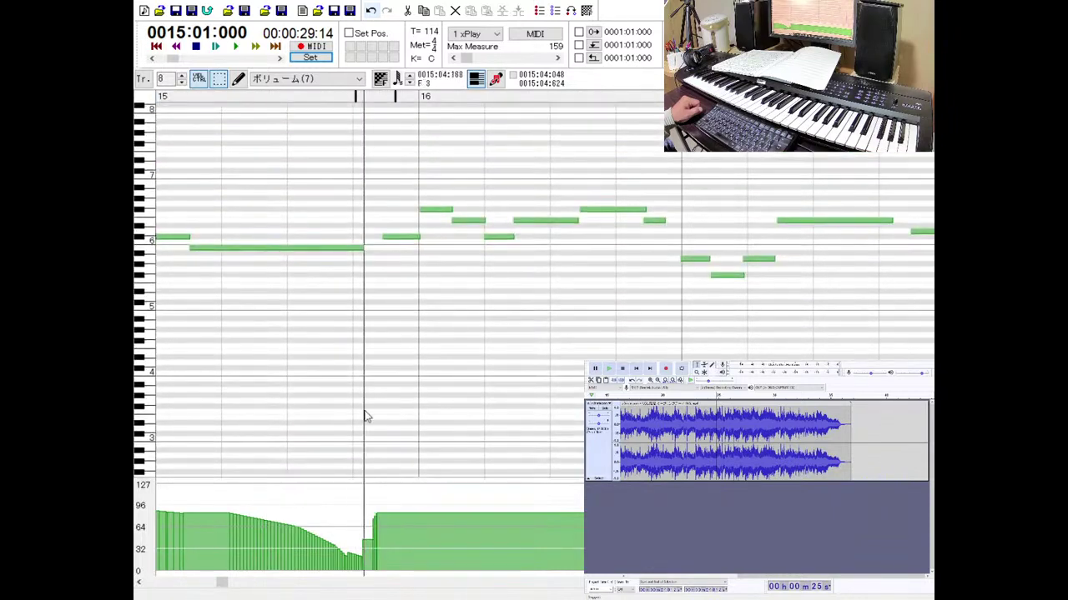
{"action": "left_click_drag", "start_coordinate": [358, 510], "coordinate": [410, 567]}
{"action": "key", "text": "Delete"}
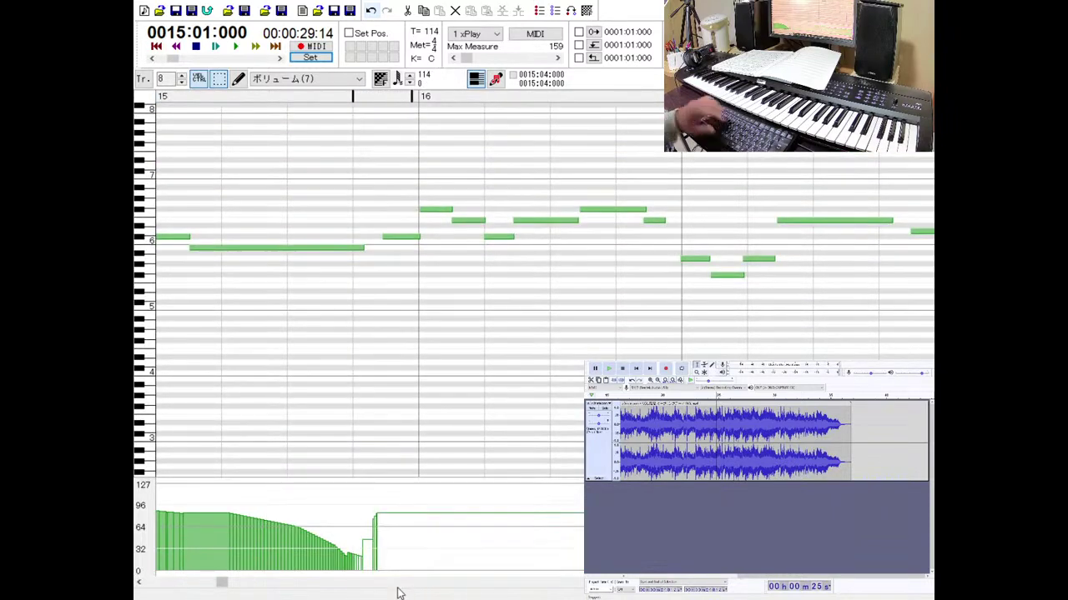
Draw a volume rise from about 45 at the C#6 pickup through about 74 to about 82 in measure 16, checking by playback.
{"action": "left_click", "coordinate": [239, 80]}
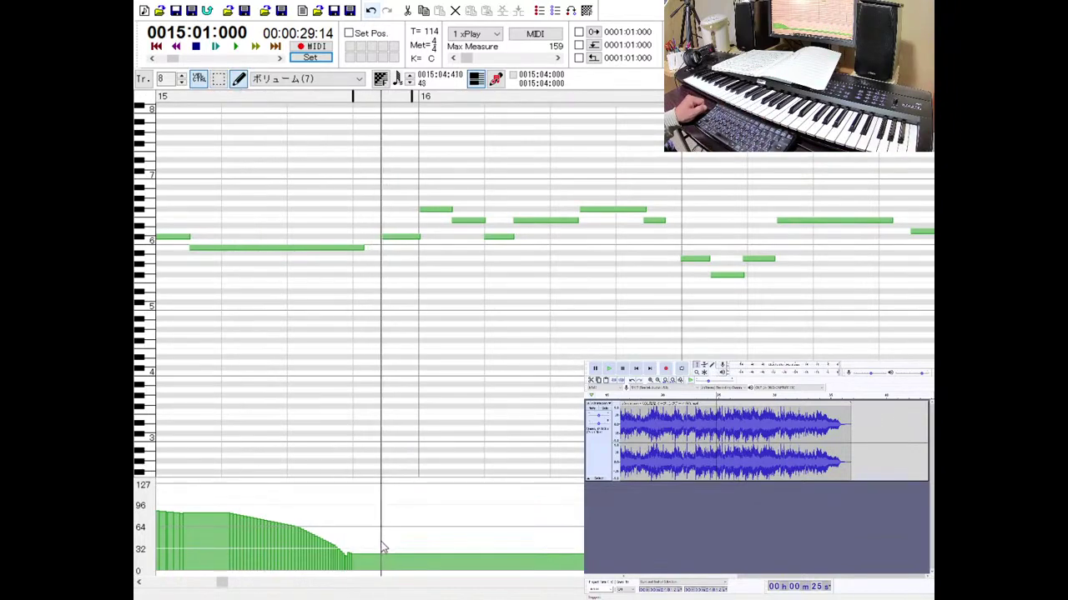
{"action": "left_click_drag", "start_coordinate": [382, 540], "coordinate": [408, 527]}
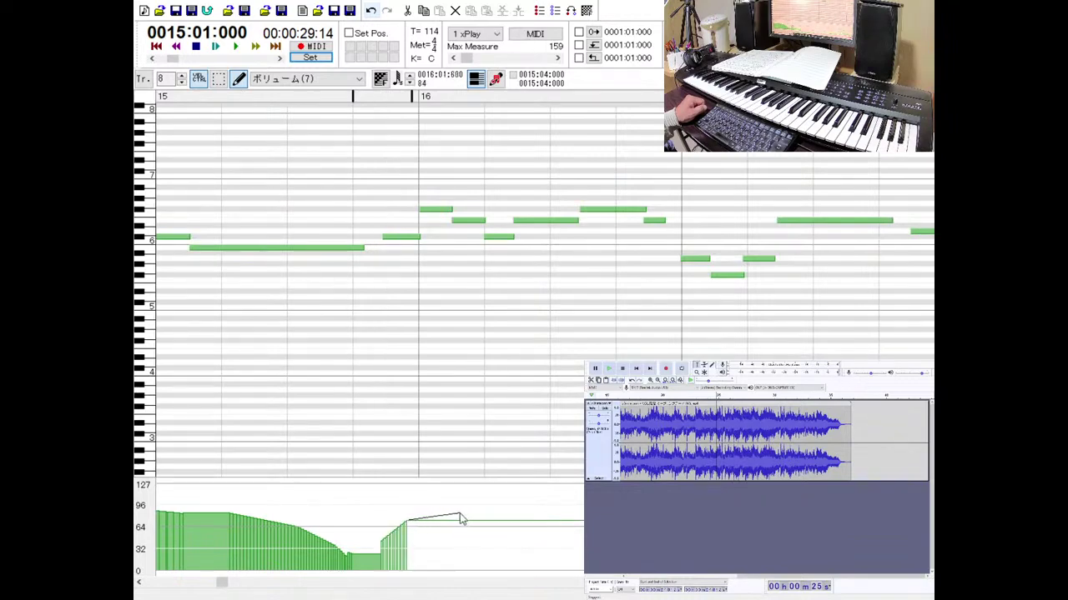
{"action": "left_click_drag", "start_coordinate": [480, 521], "coordinate": [480, 519]}
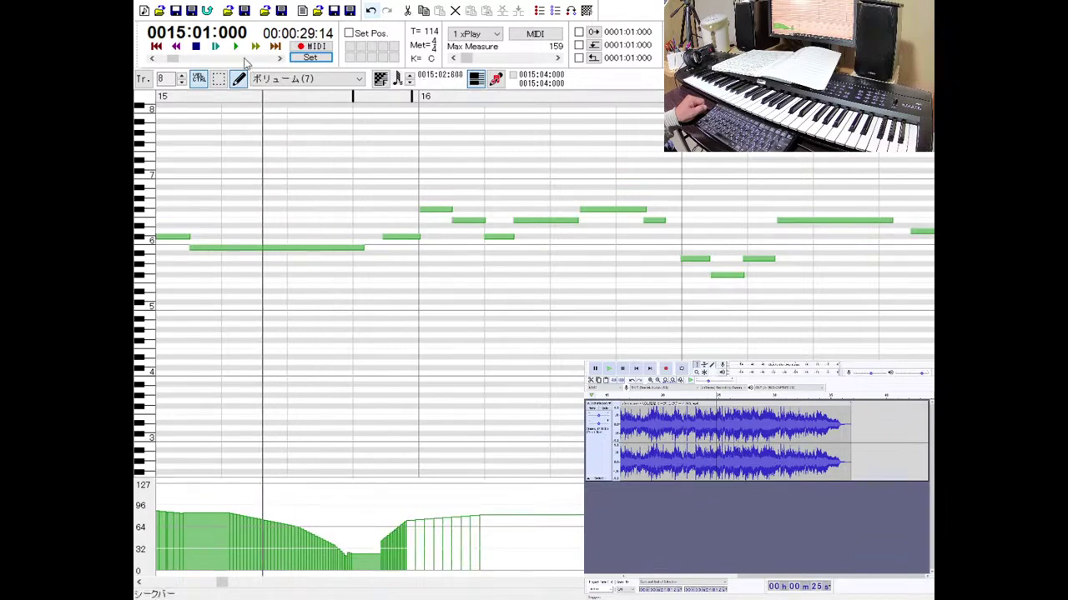
{"action": "left_click", "coordinate": [236, 45]}
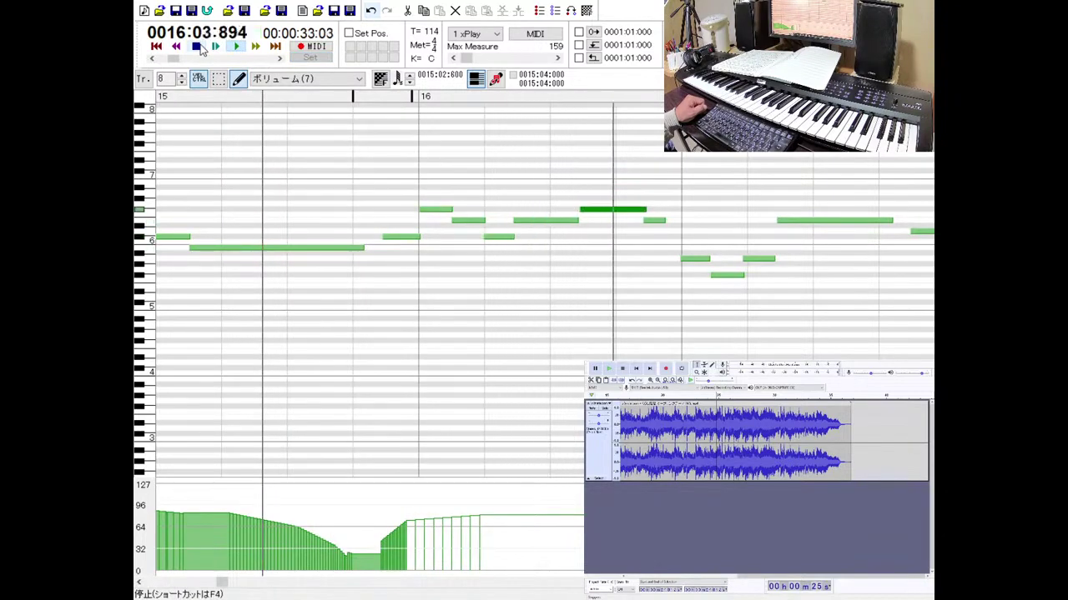
{"action": "left_click", "coordinate": [198, 47]}
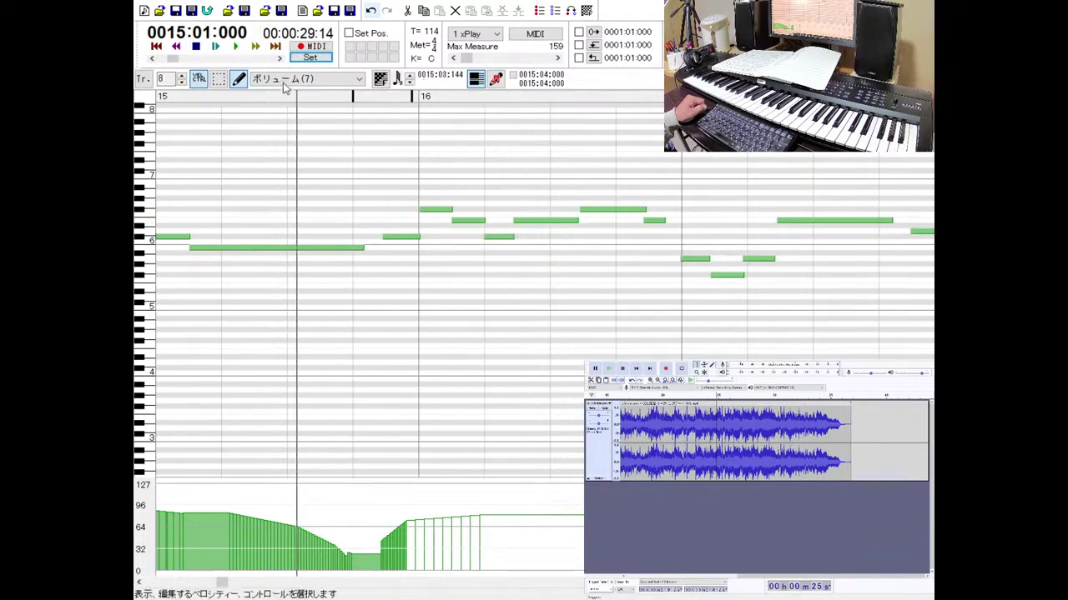
{"action": "left_click", "coordinate": [236, 46]}
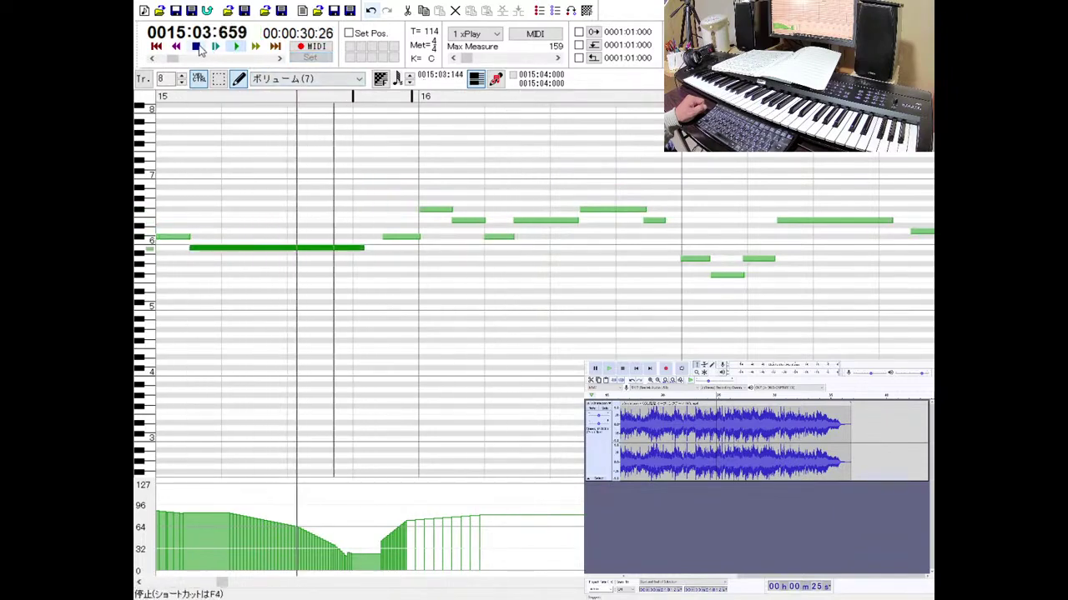
{"action": "left_click", "coordinate": [196, 47]}
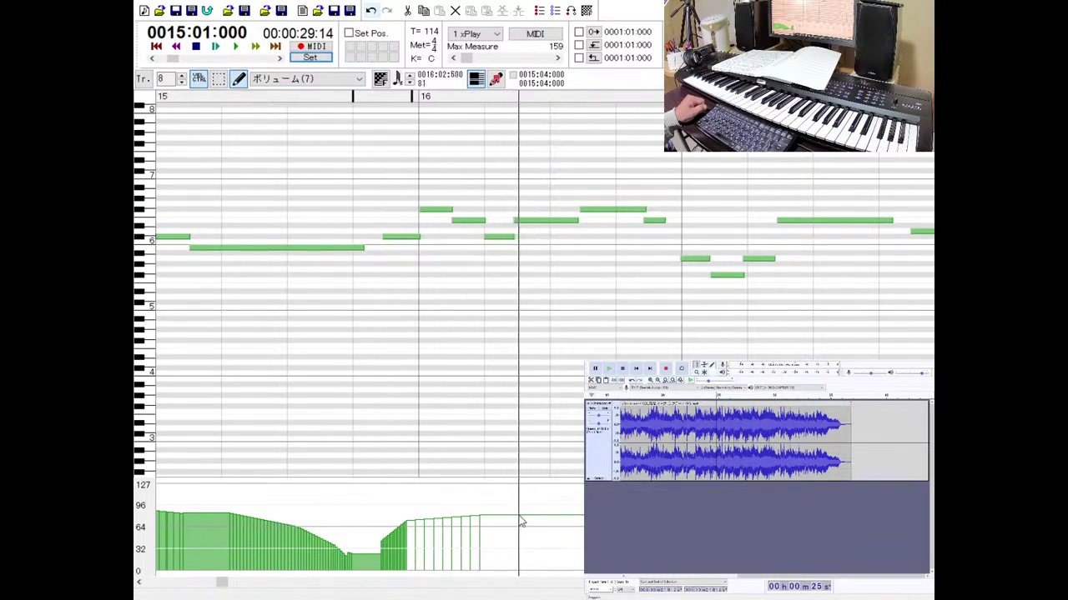
Redraw track 8's volume rise from about 64 before measure 16 through about 74 to about 87, checking by playback and against the reference.
{"action": "left_click_drag", "start_coordinate": [534, 518], "coordinate": [536, 520]}
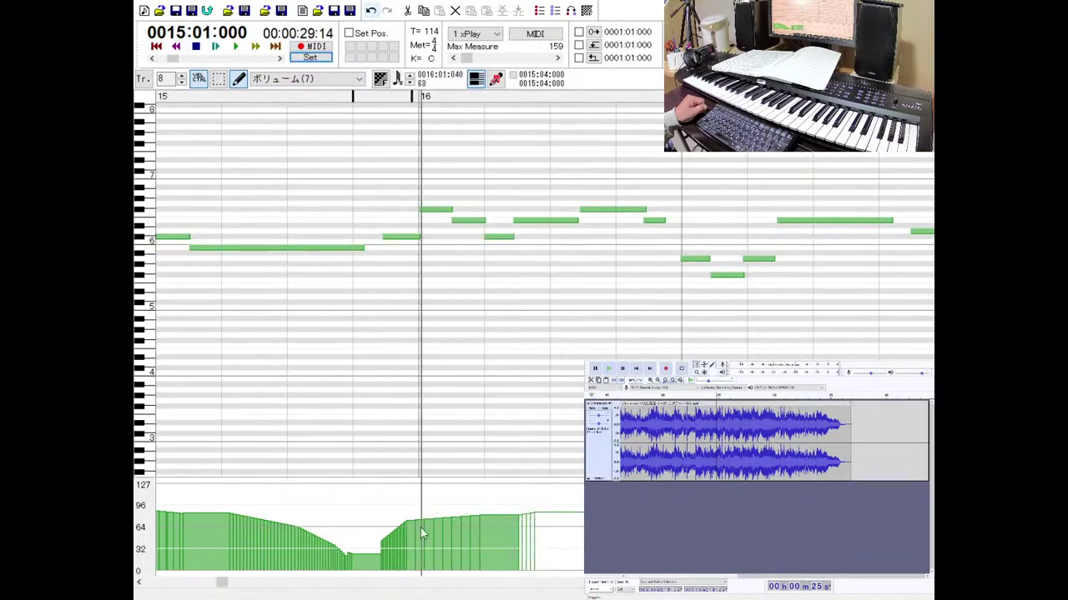
{"action": "left_click_drag", "start_coordinate": [437, 522], "coordinate": [441, 523]}
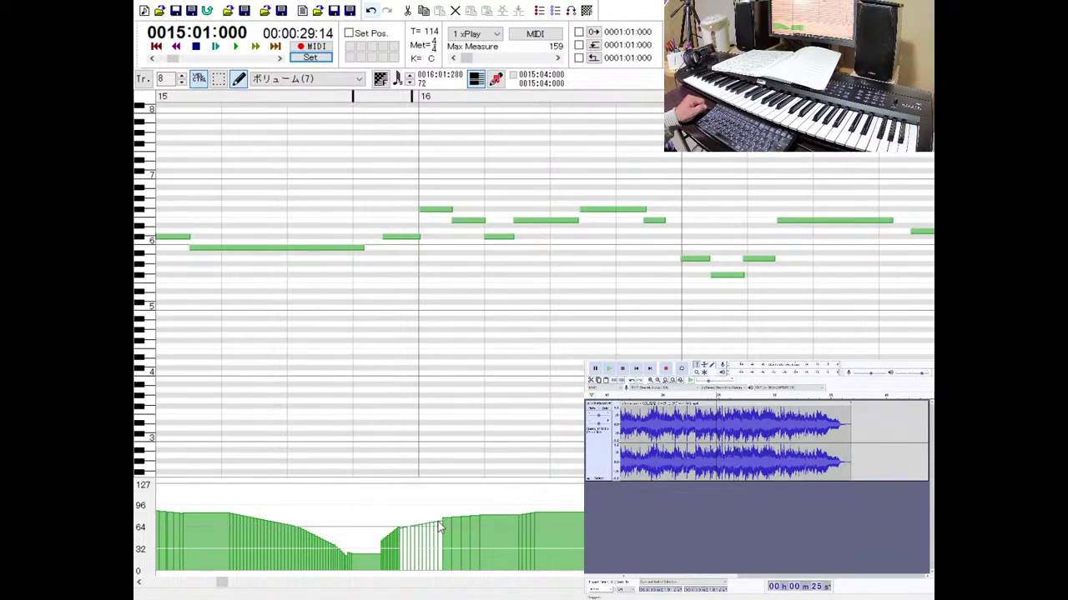
{"action": "left_click", "coordinate": [510, 517]}
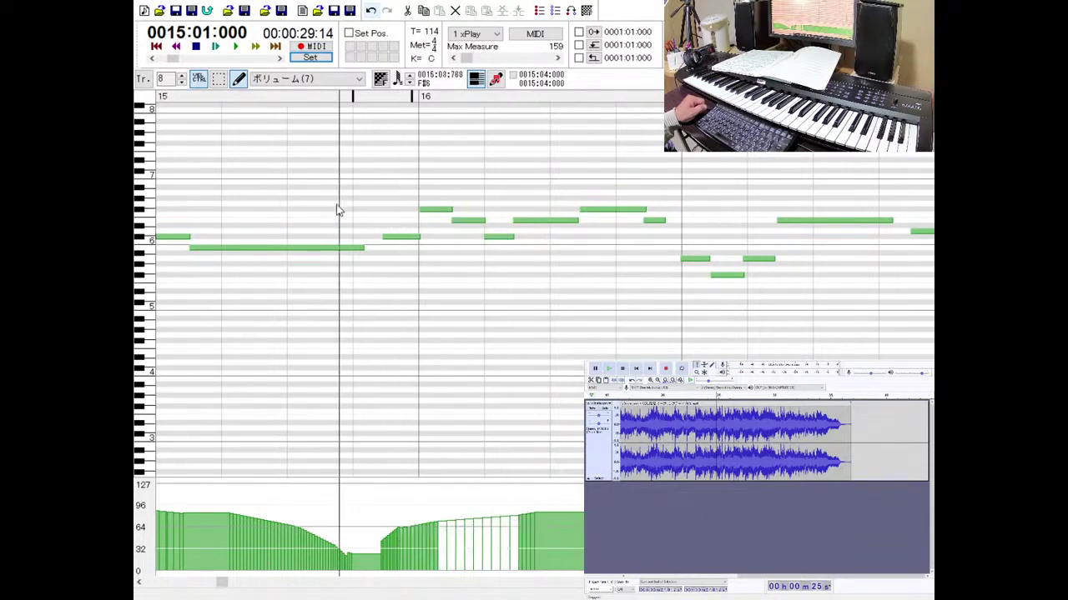
{"action": "left_click", "coordinate": [234, 48]}
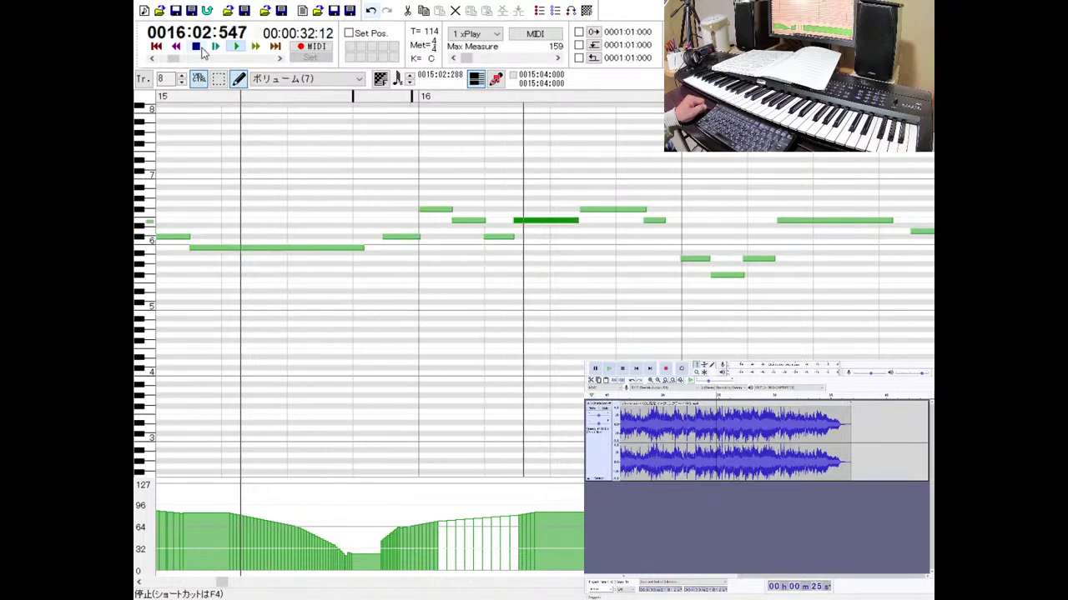
{"action": "left_click", "coordinate": [201, 50]}
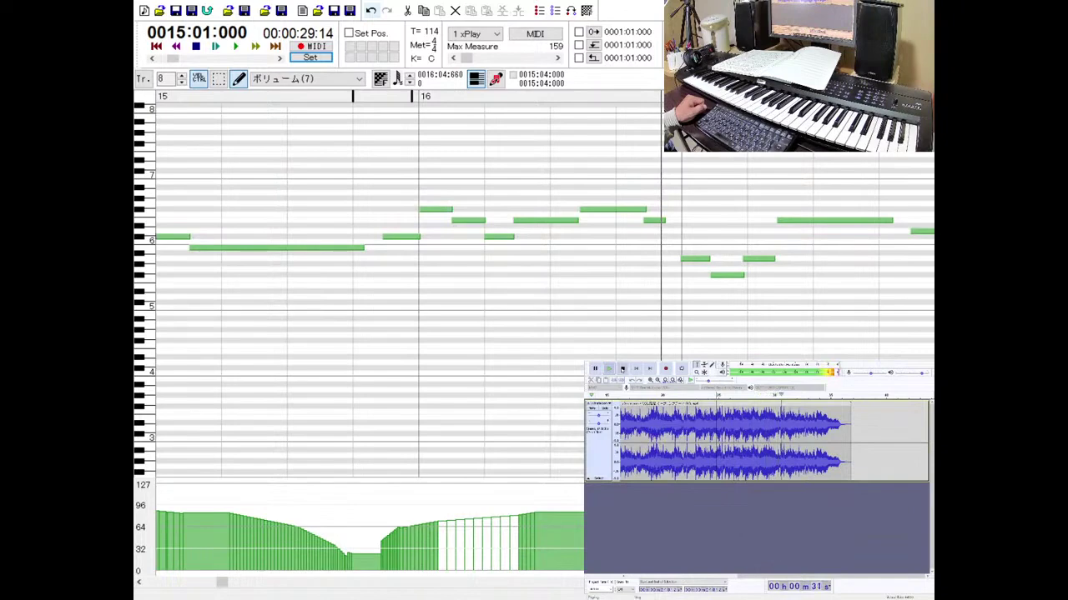
{"action": "left_click", "coordinate": [621, 368]}
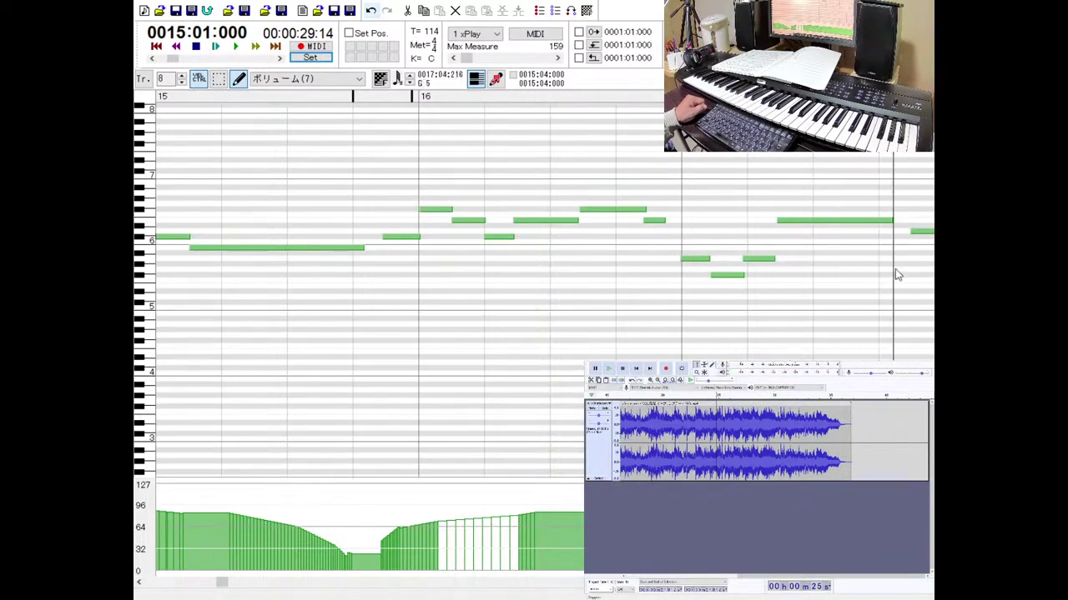
Play the violin from measure 15 into measure 18 and compare the passage with the reference in Audacity.
{"action": "left_click", "coordinate": [917, 240]}
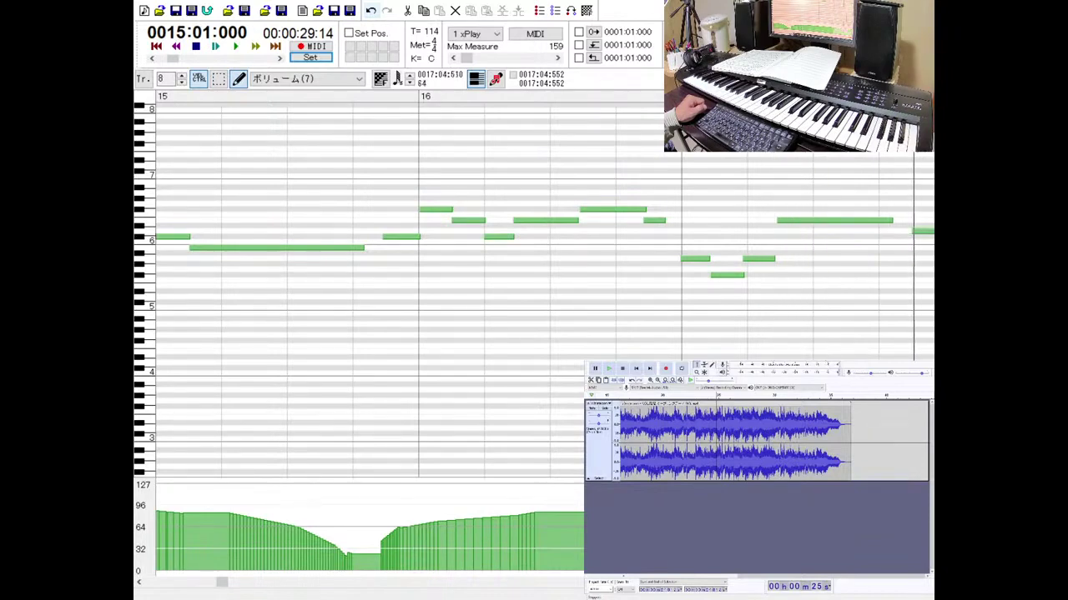
{"action": "left_click", "coordinate": [237, 48]}
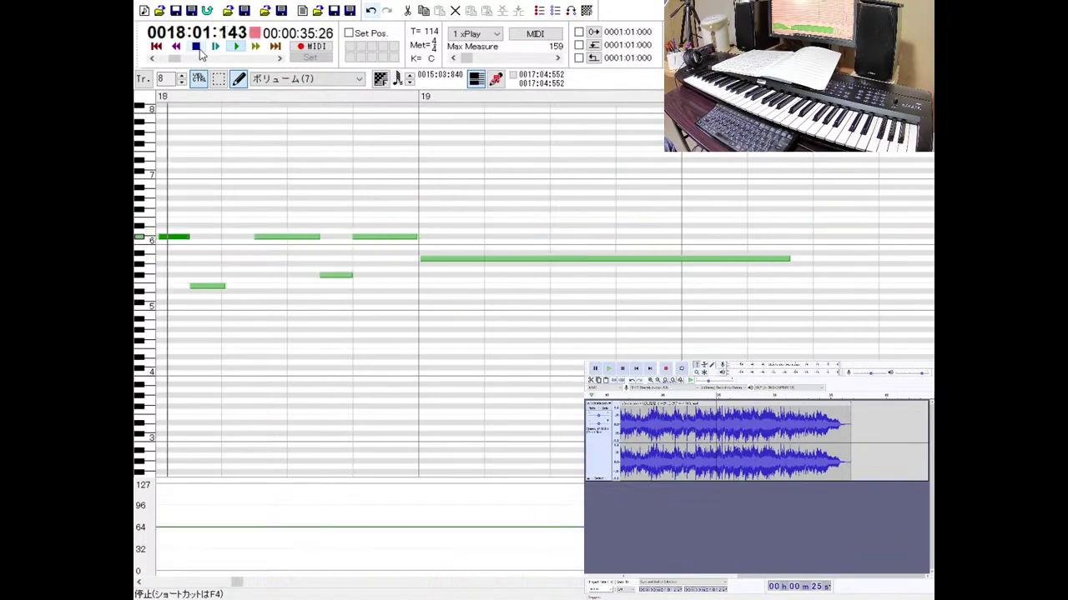
{"action": "left_click", "coordinate": [197, 47]}
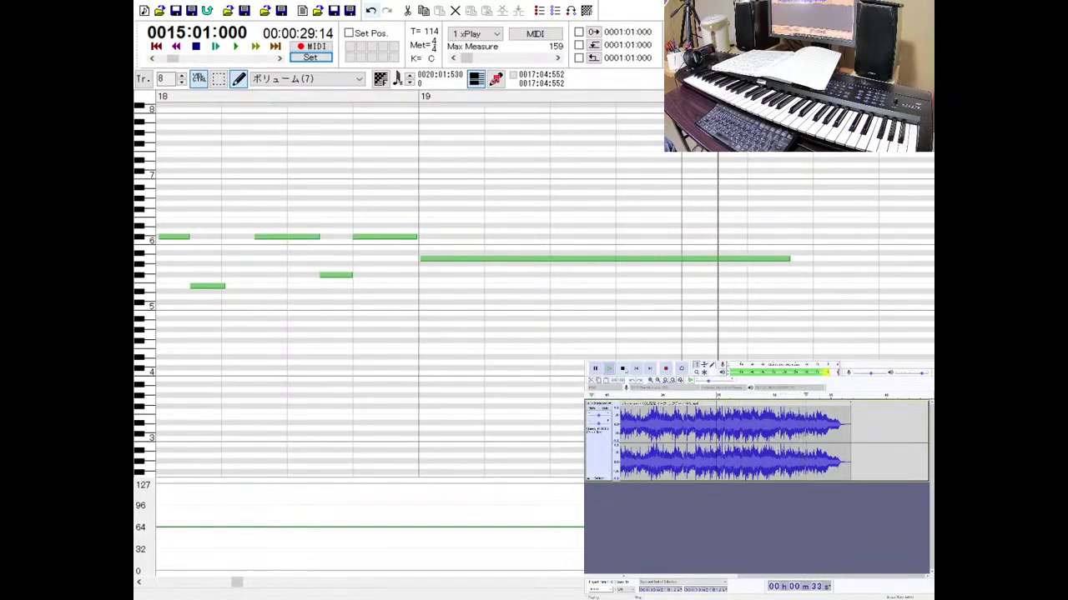
{"action": "key", "text": "space"}
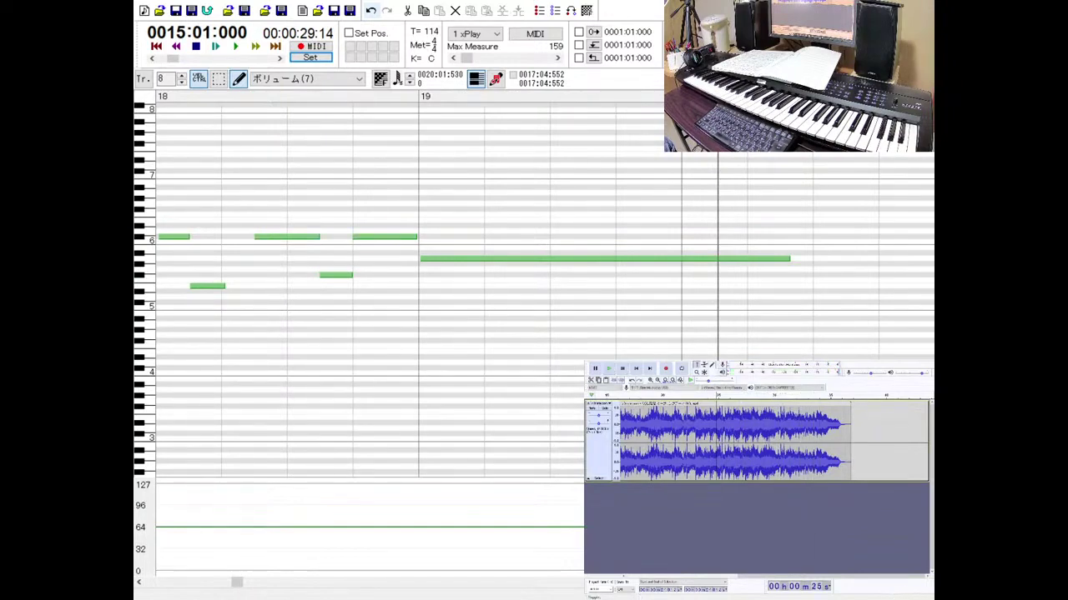
Draw the volume falling to about 64 at measure 17's last note, rising to about 80 in measure 18 and about 88 at measure 19.
{"action": "left_click", "coordinate": [140, 582]}
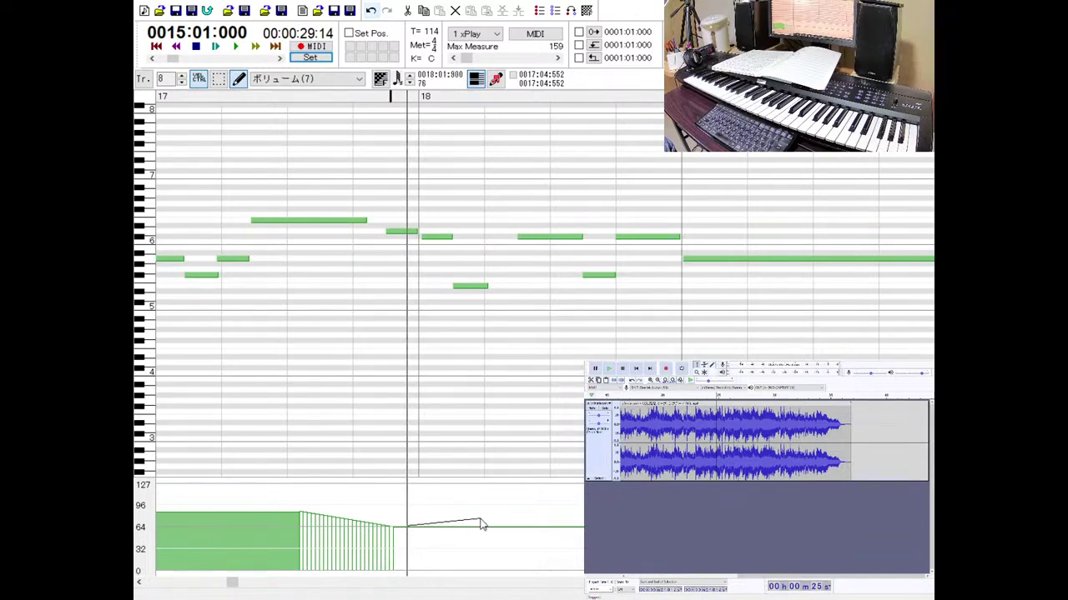
{"action": "left_click", "coordinate": [481, 520]}
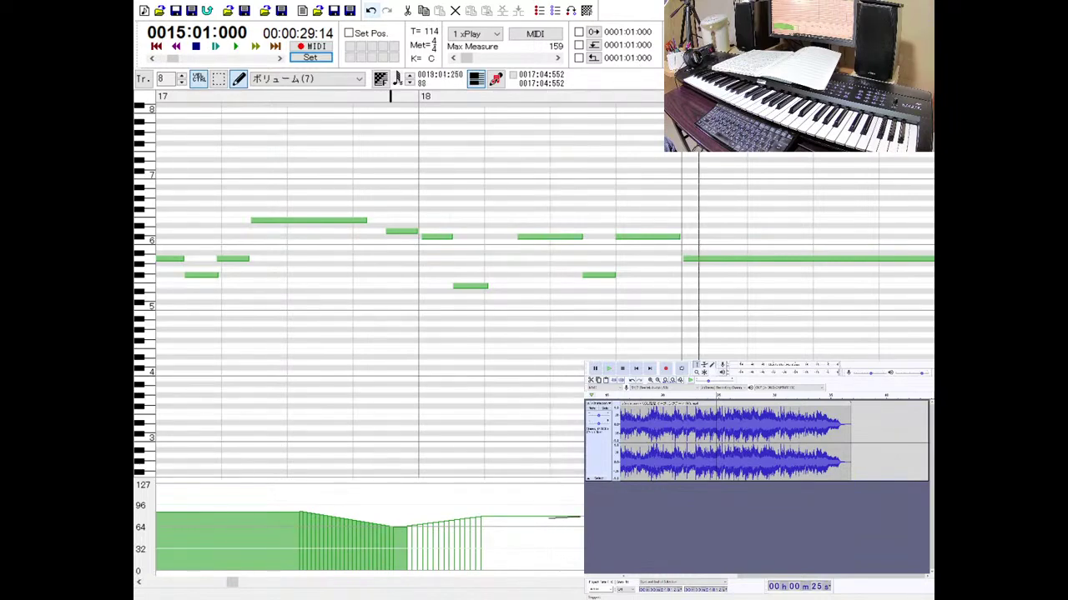
{"action": "left_click", "coordinate": [699, 511]}
{"action": "scroll", "coordinate": [712, 517], "scroll_direction": "down", "scroll_amount": 1}
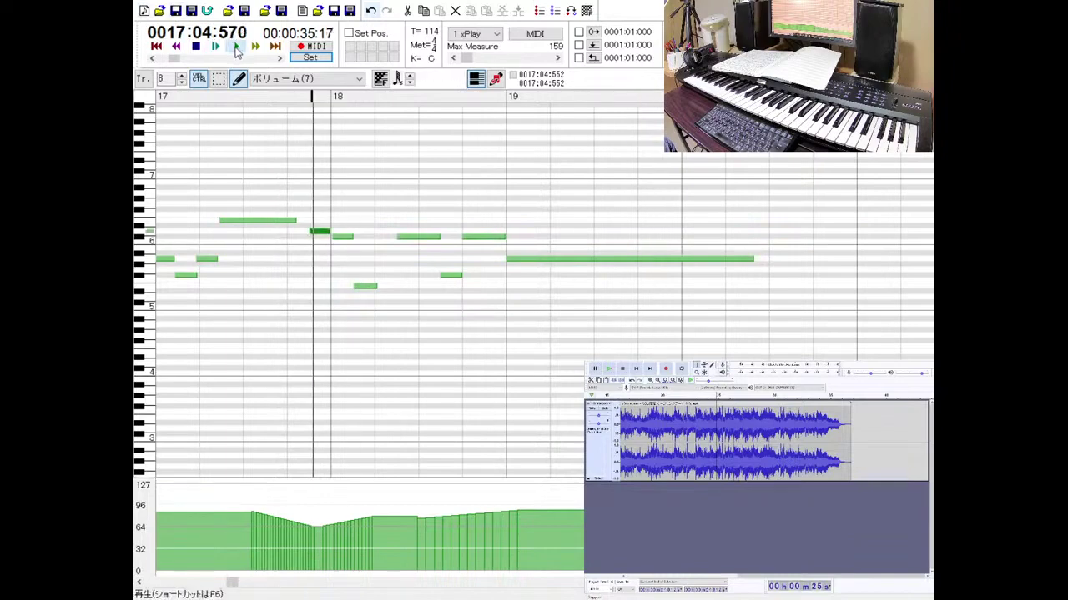
Play the violin back from measure 16 to the end of the melody to check the volume shaping.
{"action": "left_click", "coordinate": [193, 47]}
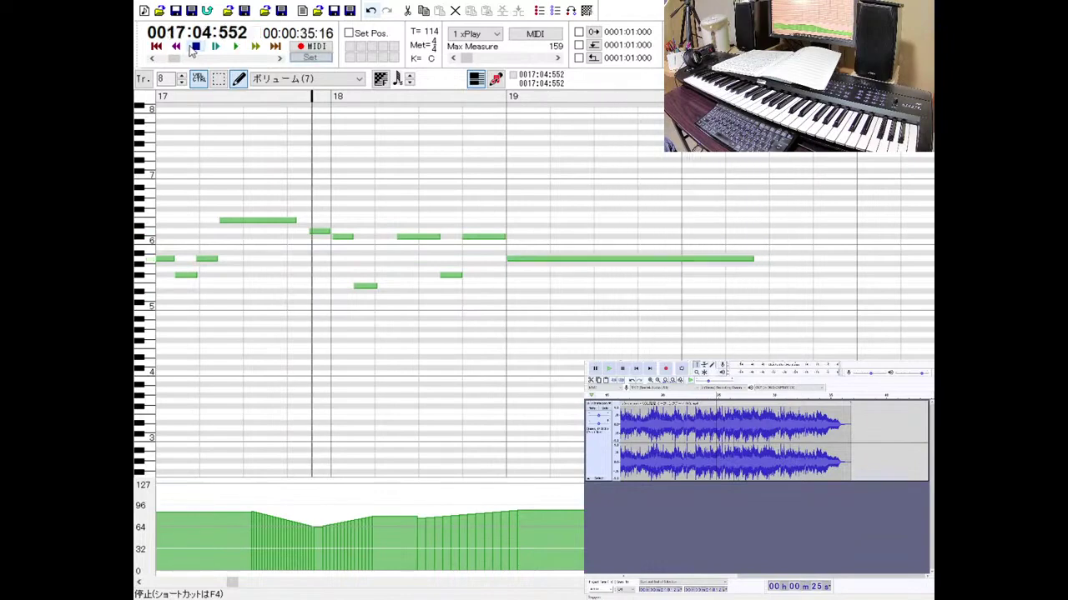
{"action": "left_click", "coordinate": [175, 47]}
{"action": "left_click", "coordinate": [176, 47]}
{"action": "left_click", "coordinate": [236, 48]}
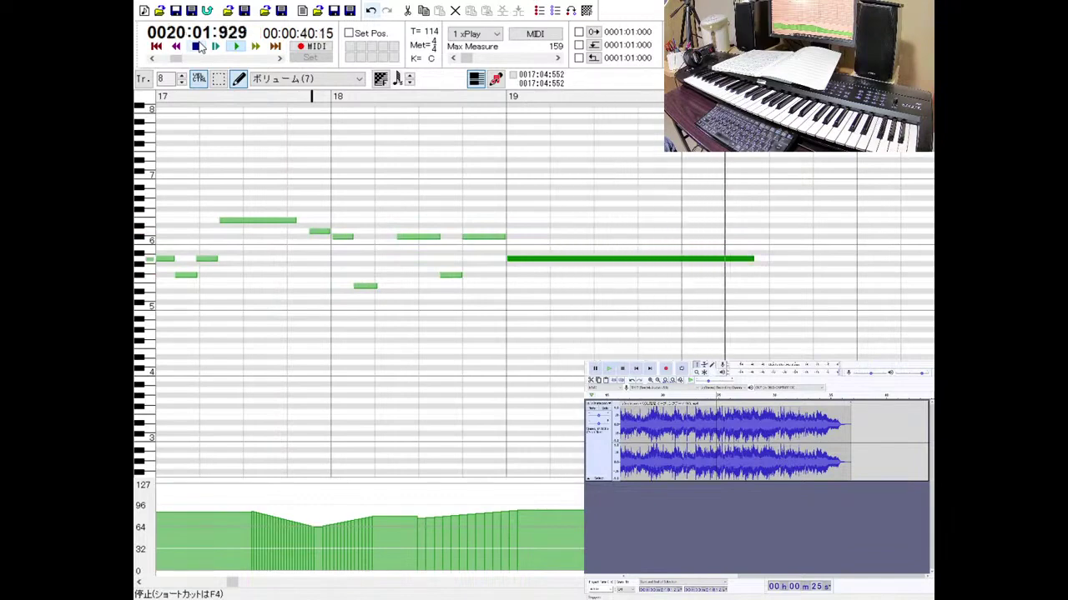
{"action": "key", "text": "Home"}
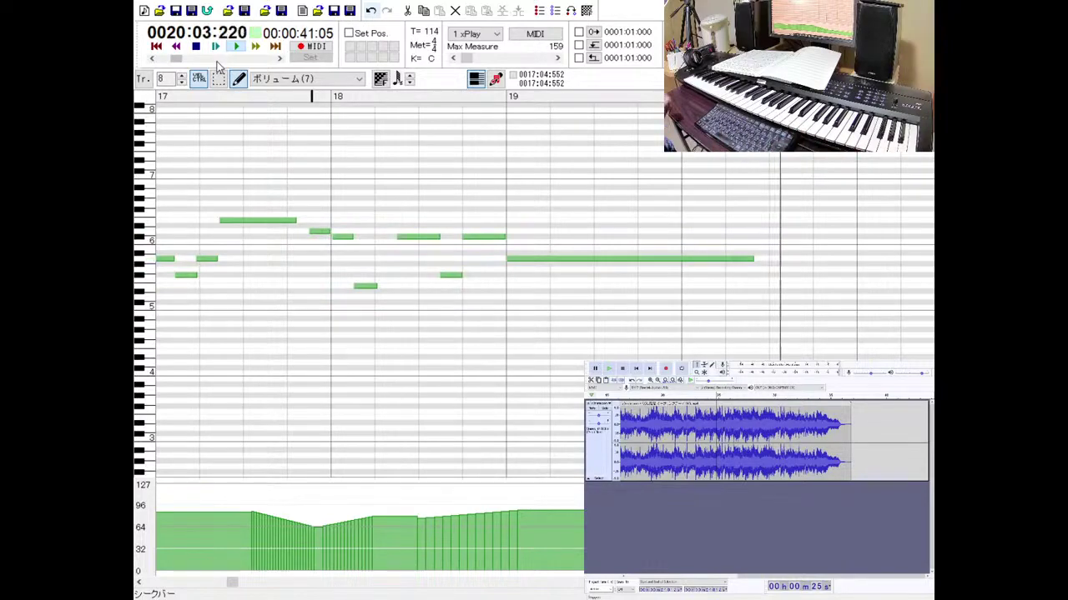
{"action": "left_click", "coordinate": [196, 46]}
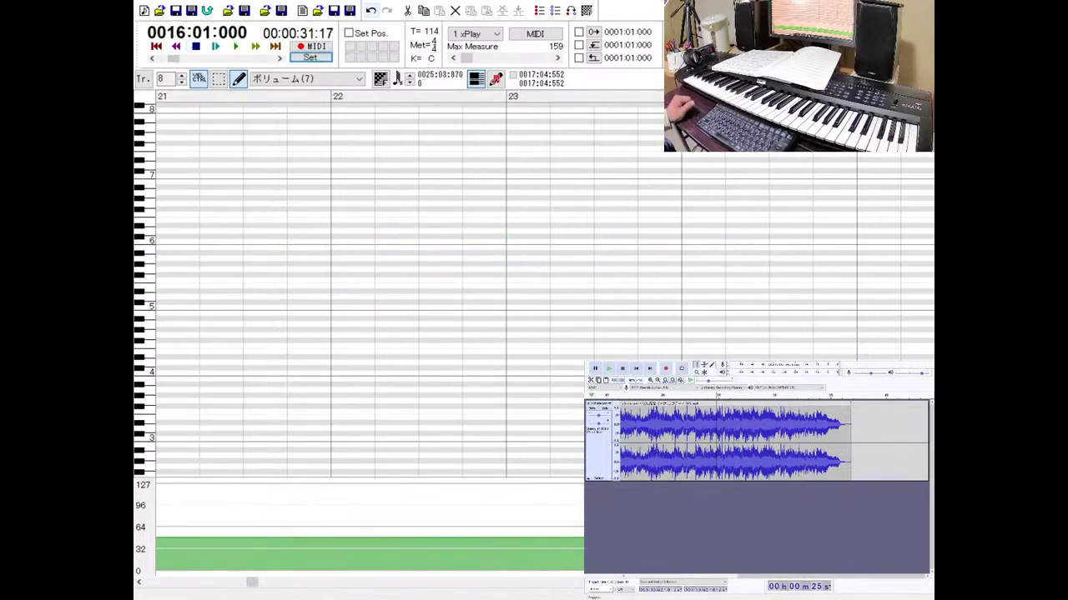
Select and copy track 8's volume events from measure 1 through the end of the melody.
{"action": "scroll", "coordinate": [550, 596], "scroll_direction": "down", "scroll_amount": 1}
{"action": "left_click_drag", "start_coordinate": [249, 588], "coordinate": [148, 585]}
{"action": "key", "text": "F2"}
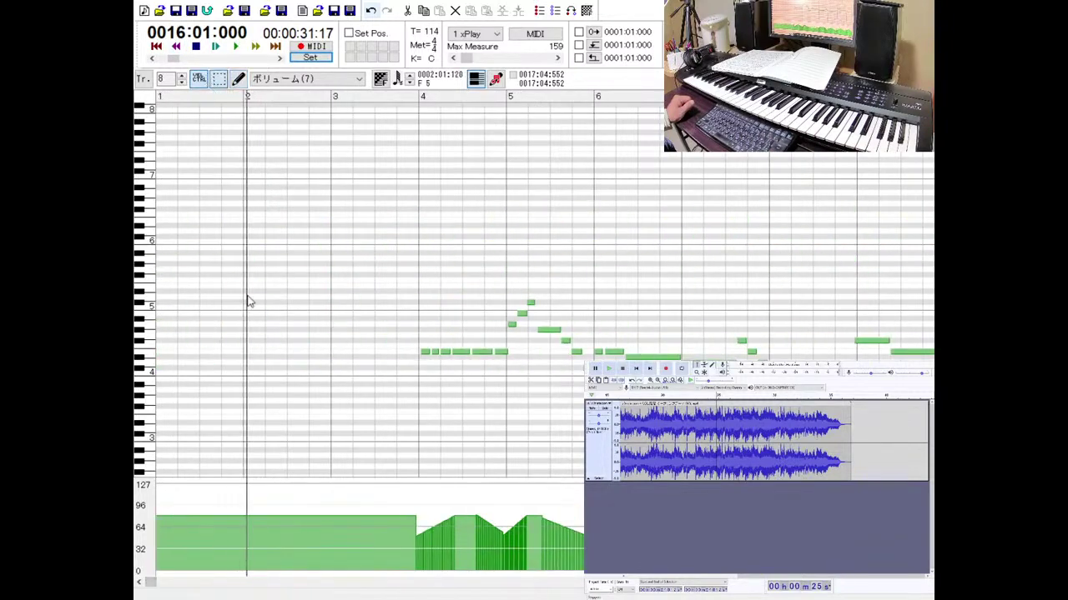
{"action": "left_click_drag", "start_coordinate": [161, 505], "coordinate": [336, 581]}
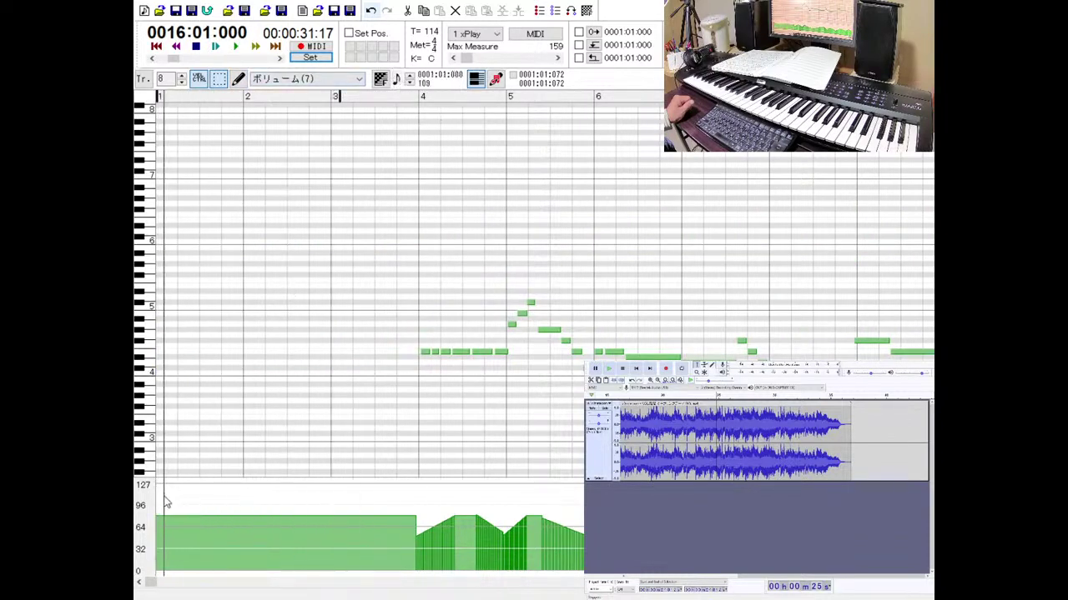
{"action": "left_click_drag", "start_coordinate": [164, 505], "coordinate": [584, 575]}
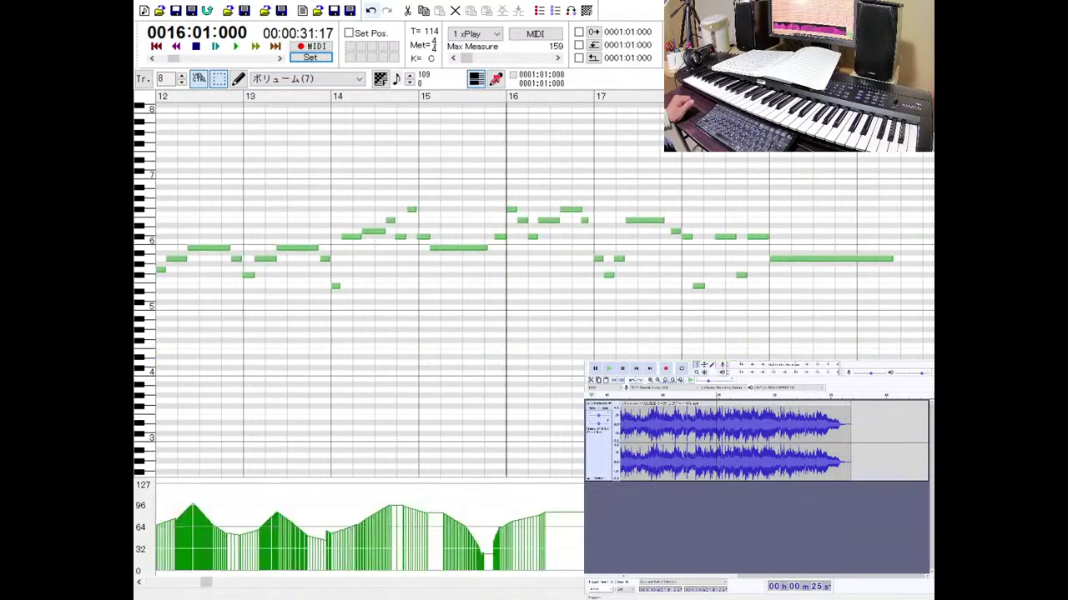
{"action": "left_click_drag", "start_coordinate": [205, 586], "coordinate": [136, 587]}
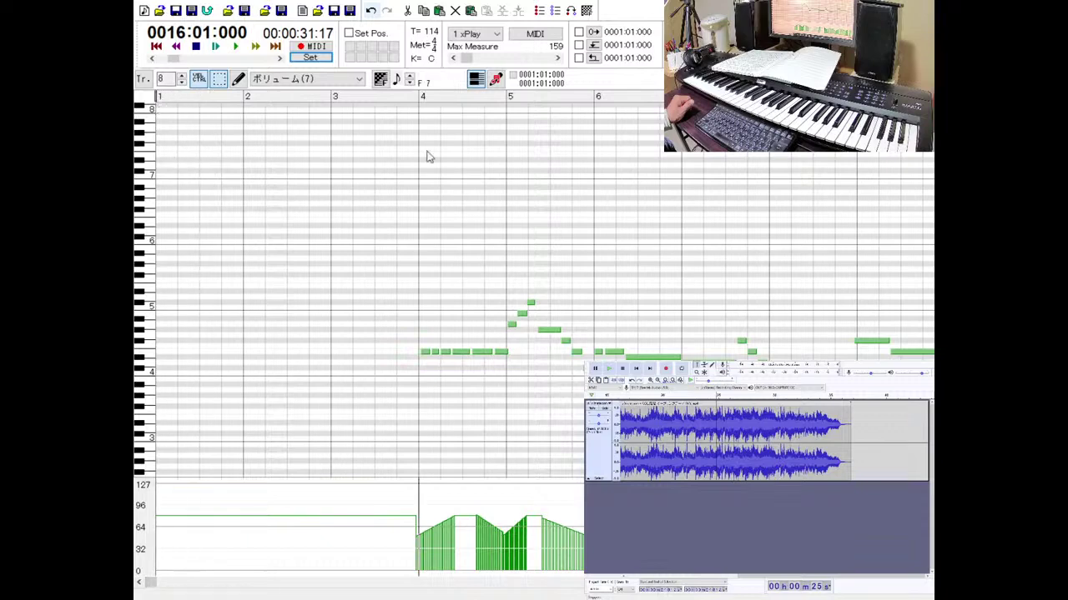
Open the Cello track's piano roll with its controller lane and paste the copied volume events from measure 1.
{"action": "key", "text": "Escape"}
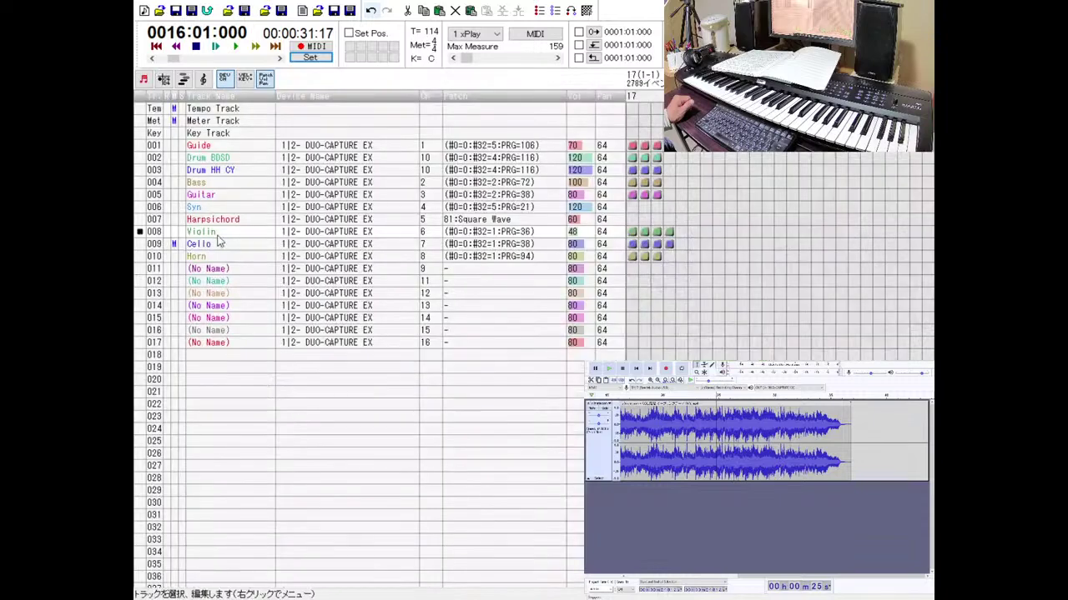
{"action": "double_click", "coordinate": [155, 246]}
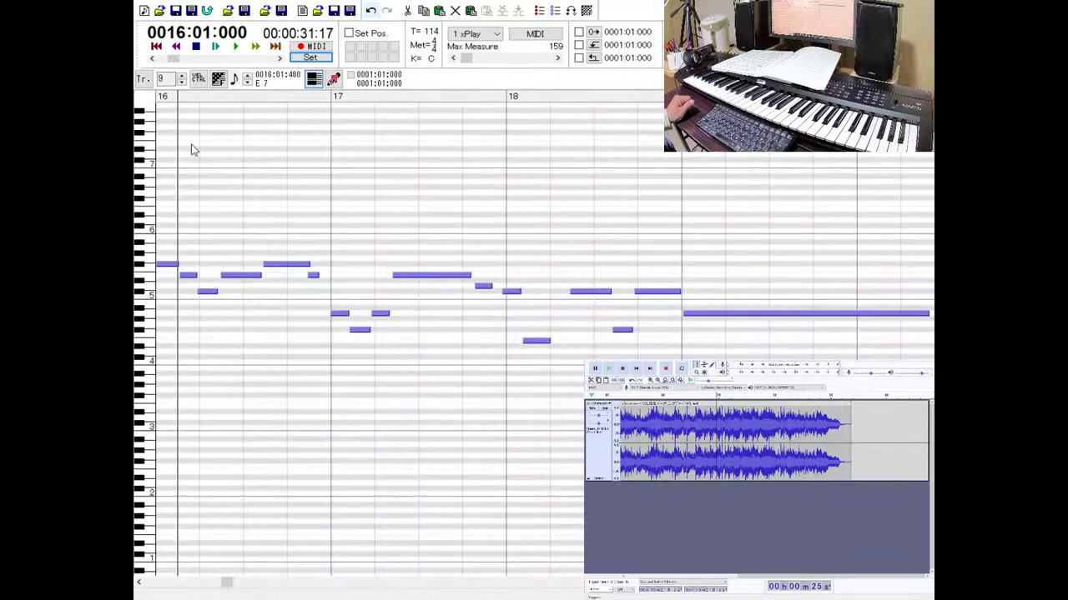
{"action": "left_click", "coordinate": [199, 78]}
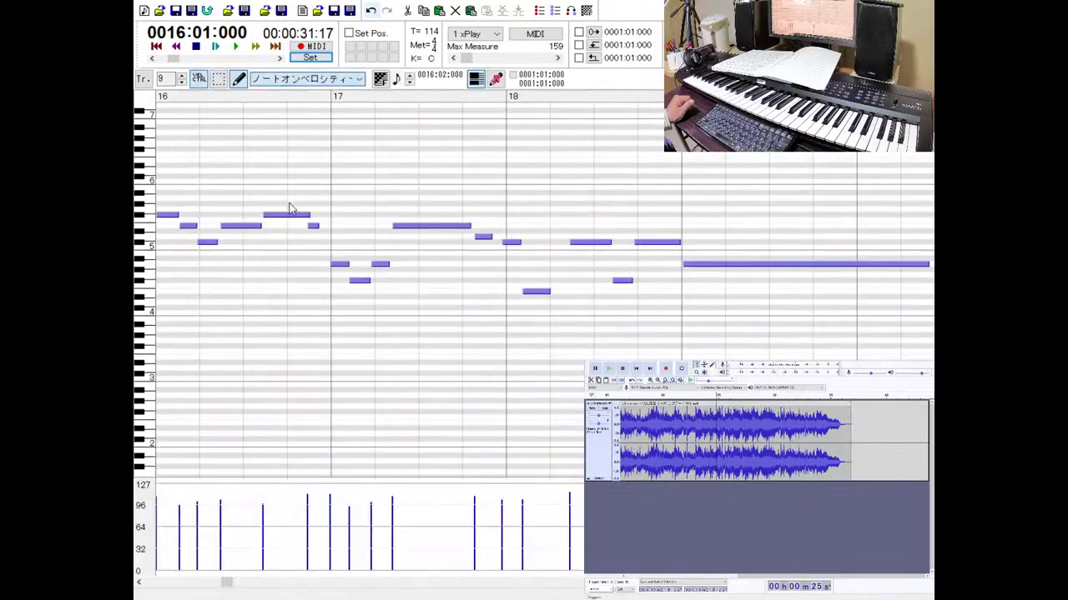
{"action": "left_click_drag", "start_coordinate": [226, 583], "coordinate": [139, 583]}
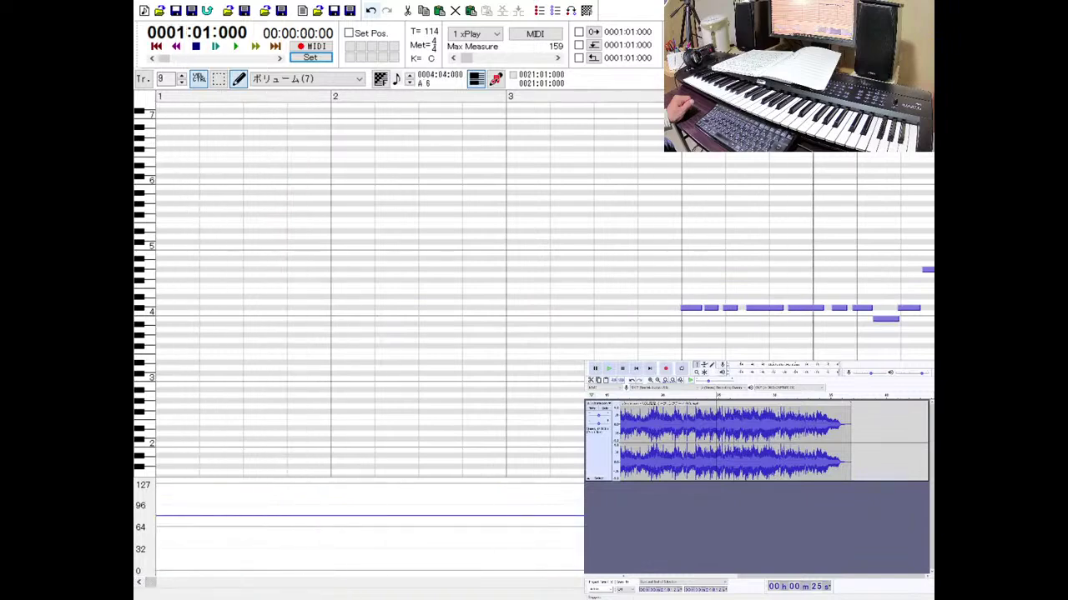
Unmute the Cello track and play it back from measure 1 with its volume curve displayed.
{"action": "key", "text": "Escape"}
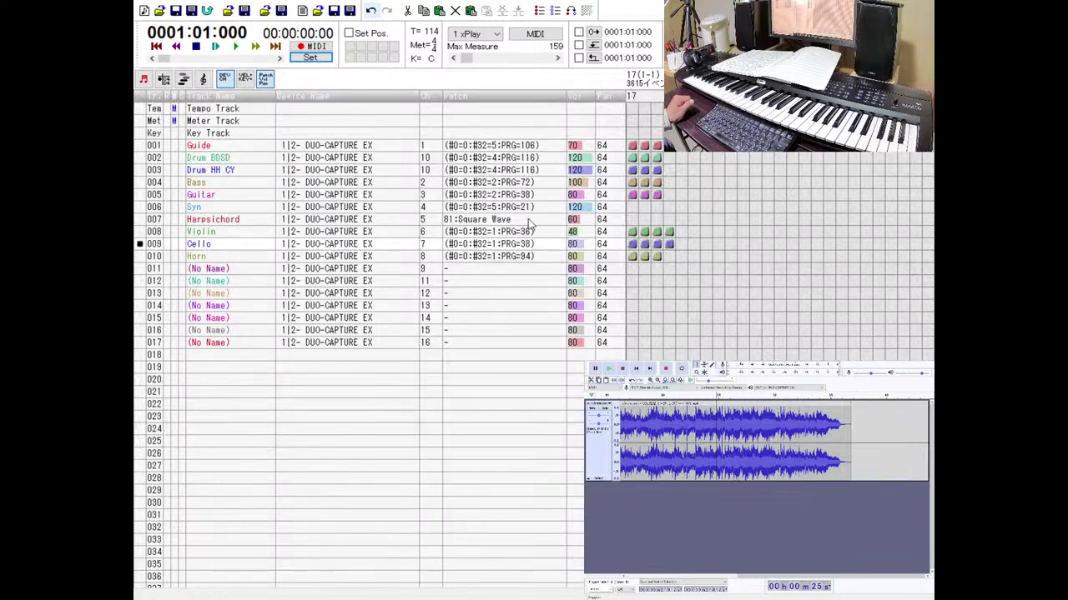
{"action": "double_click", "coordinate": [157, 245]}
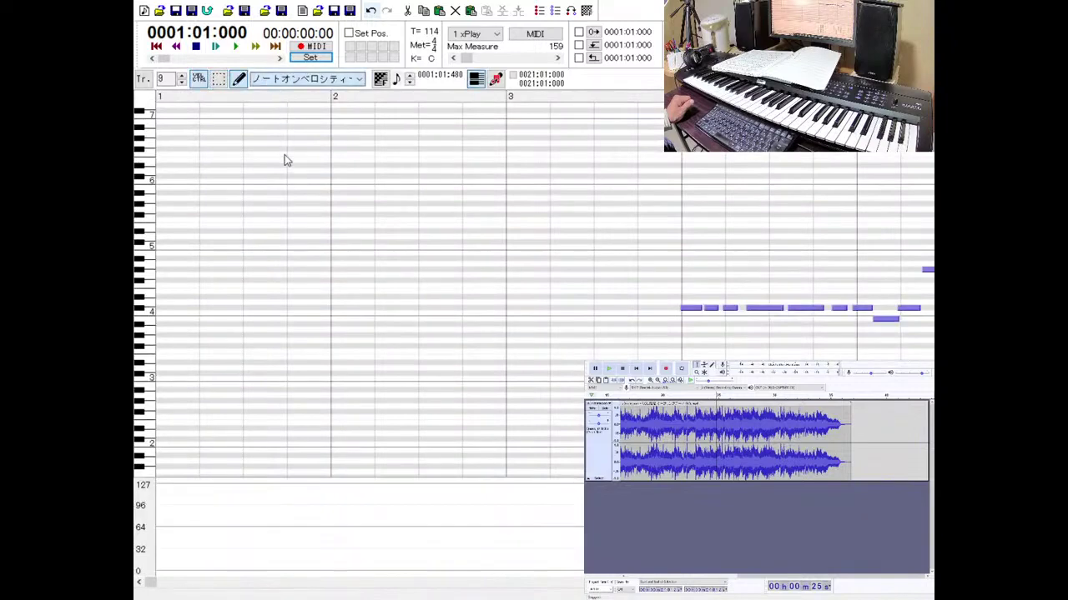
{"action": "left_click", "coordinate": [236, 46]}
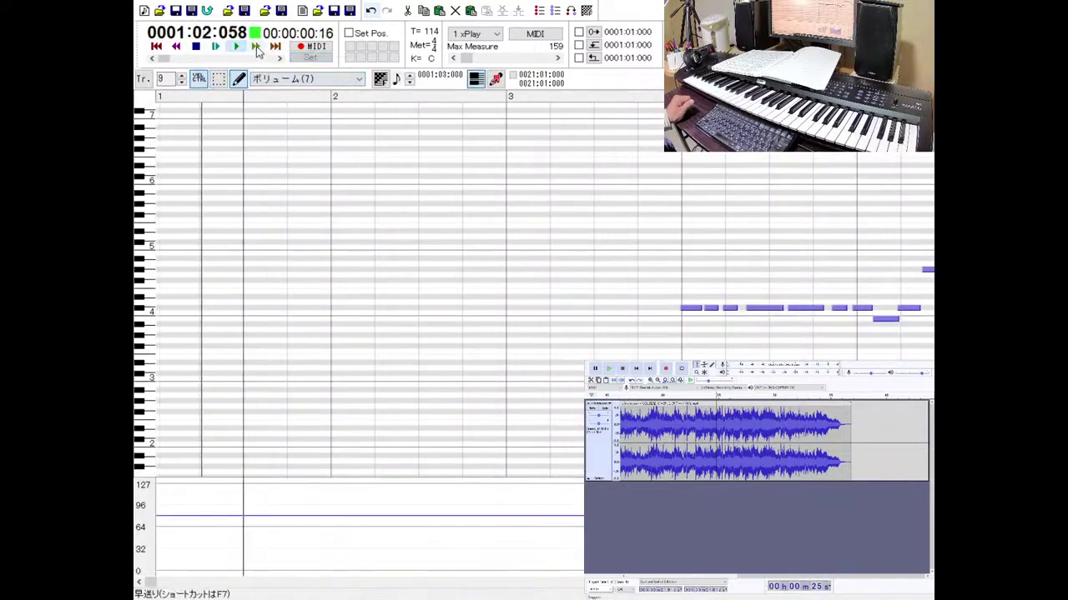
{"action": "left_click", "coordinate": [256, 47]}
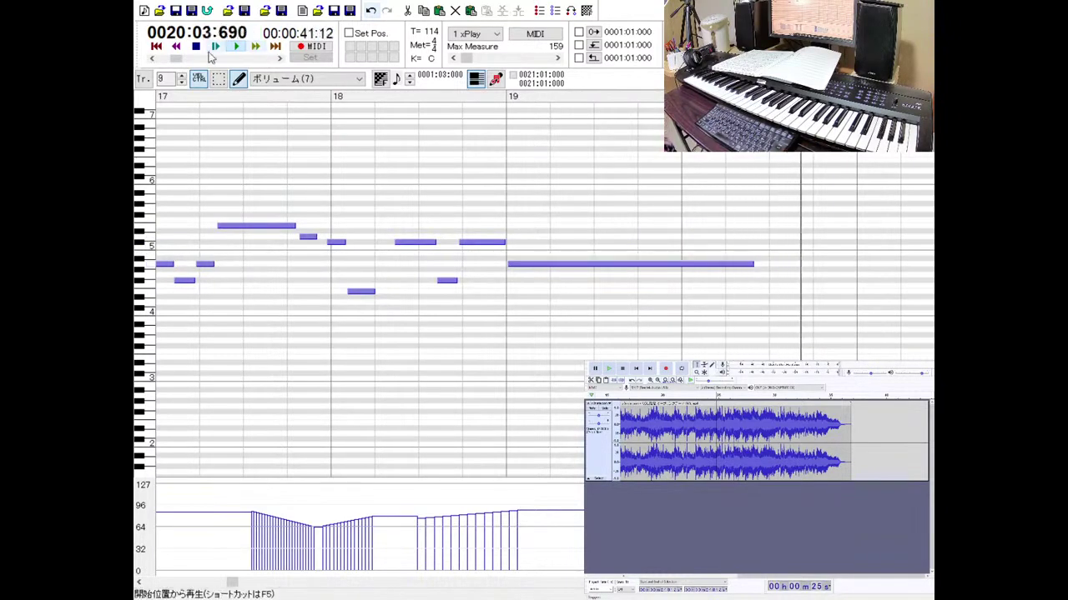
{"action": "left_click", "coordinate": [211, 49]}
{"action": "left_click", "coordinate": [254, 46]}
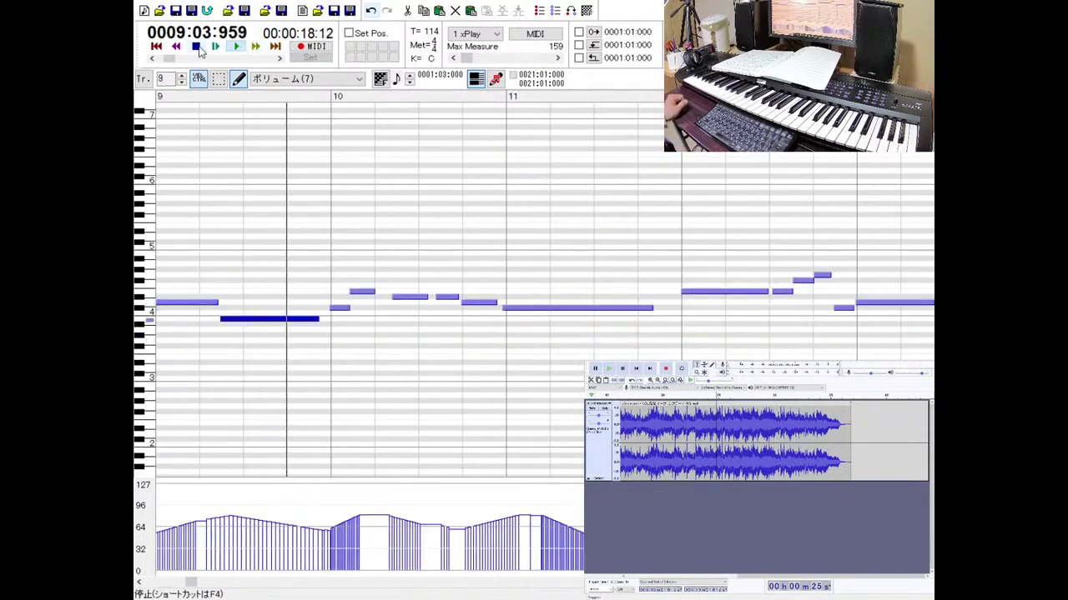
{"action": "key", "text": "space"}
Play the cello from measure 7 beat 4 into measure 8 to check how the pasted volume curve fits.
{"action": "left_click", "coordinate": [140, 584]}
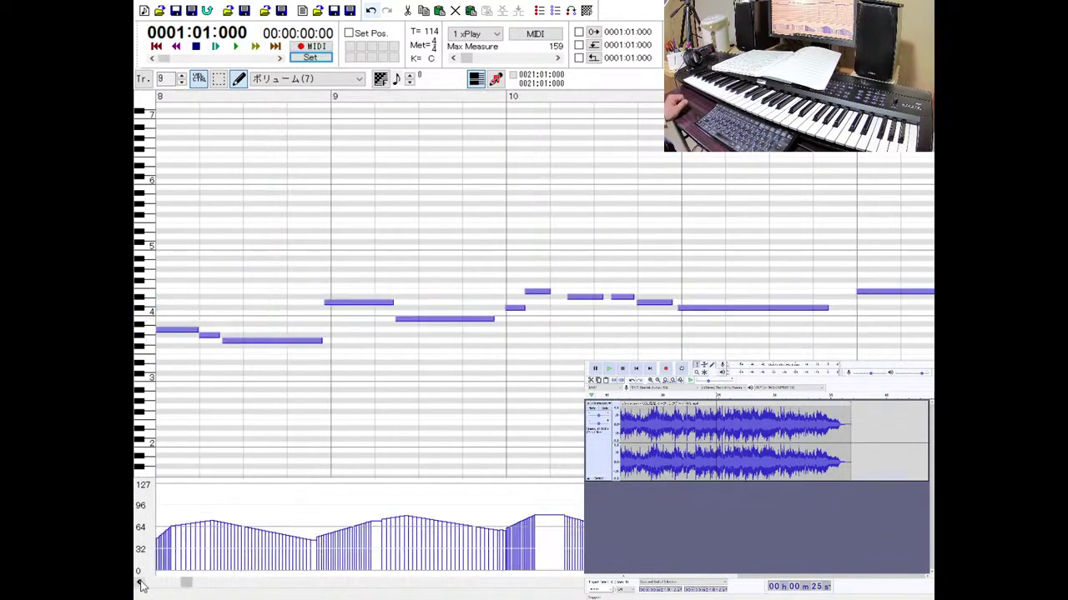
{"action": "left_click", "coordinate": [140, 584]}
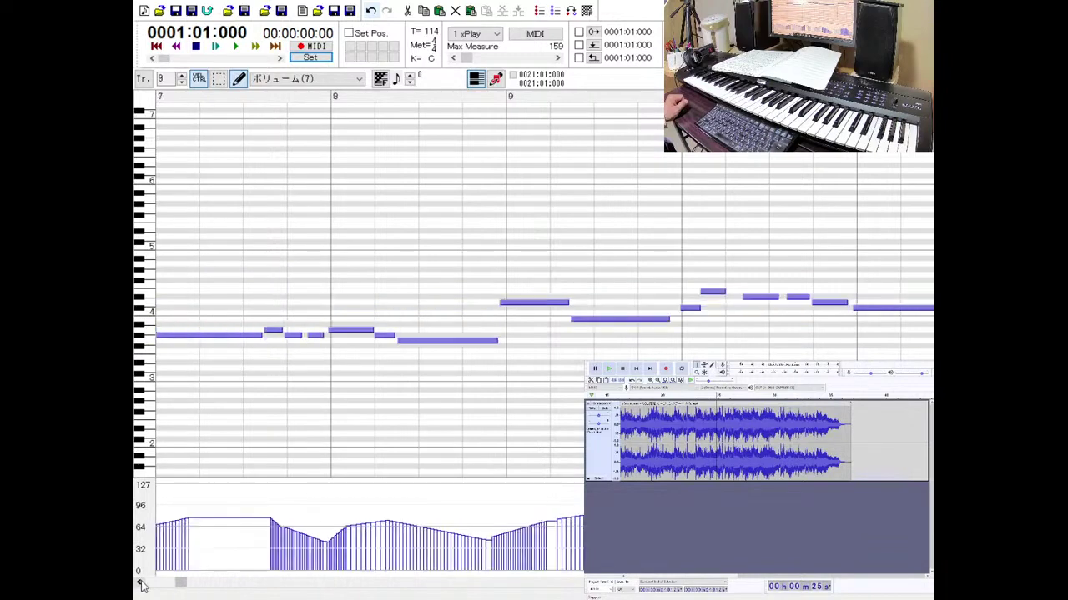
{"action": "left_click", "coordinate": [140, 583]}
{"action": "left_click", "coordinate": [465, 104]}
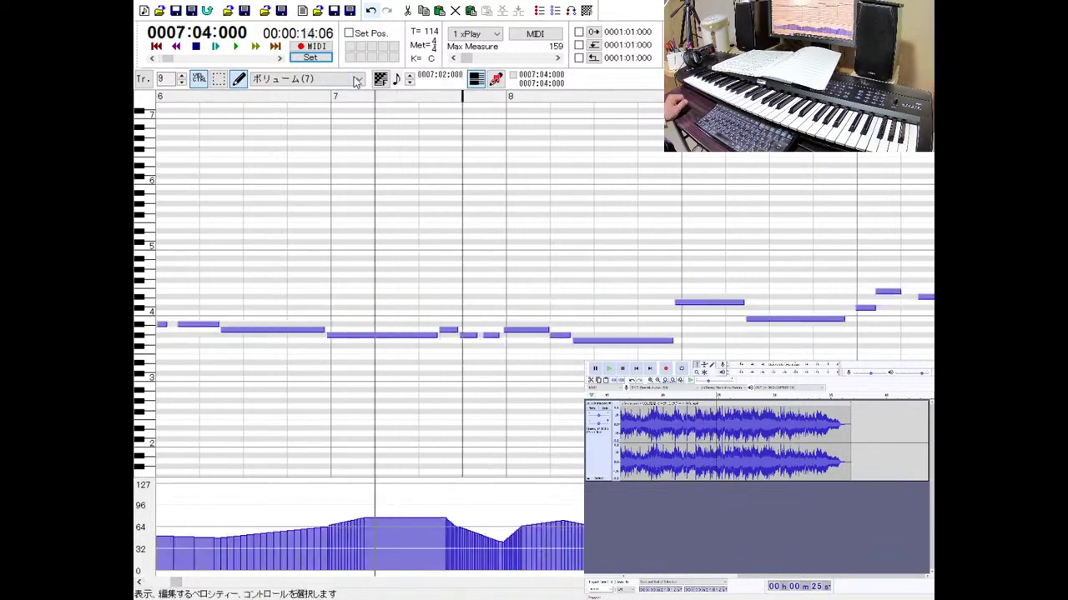
{"action": "left_click", "coordinate": [238, 48]}
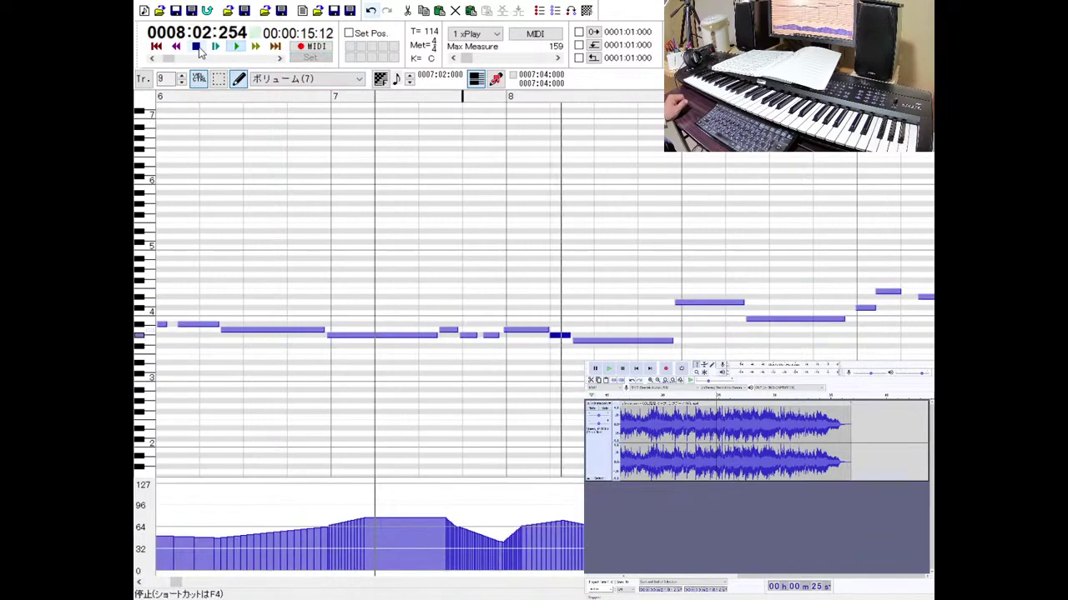
{"action": "left_click", "coordinate": [196, 47]}
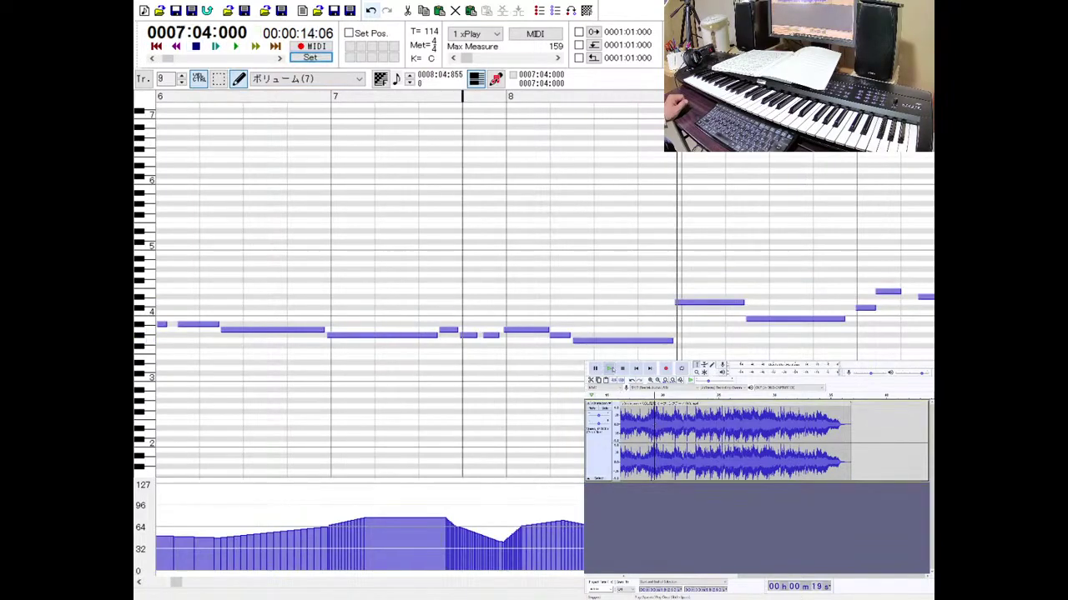
Compare the early part of the reference recording with the cello's playback from measure 7 beat 4.
{"action": "key", "text": "space"}
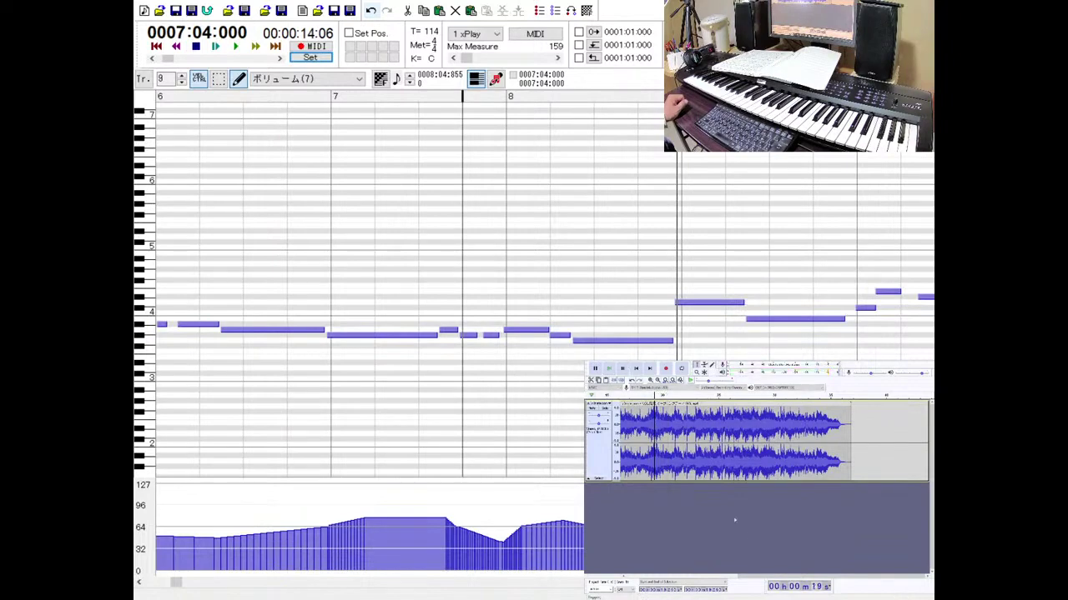
{"action": "left_click_drag", "start_coordinate": [765, 574], "coordinate": [638, 570]}
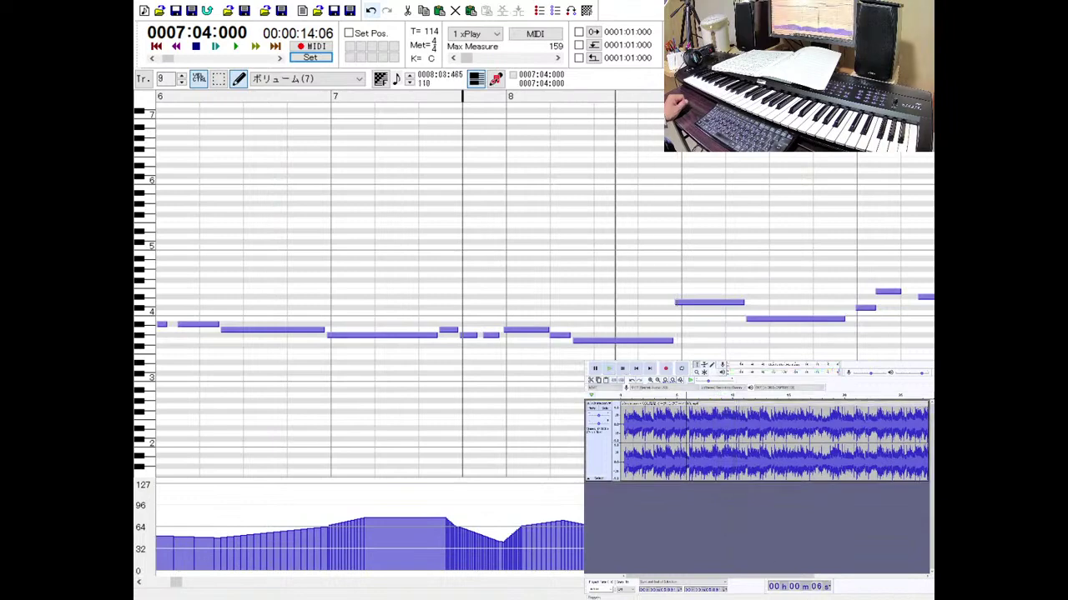
{"action": "left_click", "coordinate": [237, 47]}
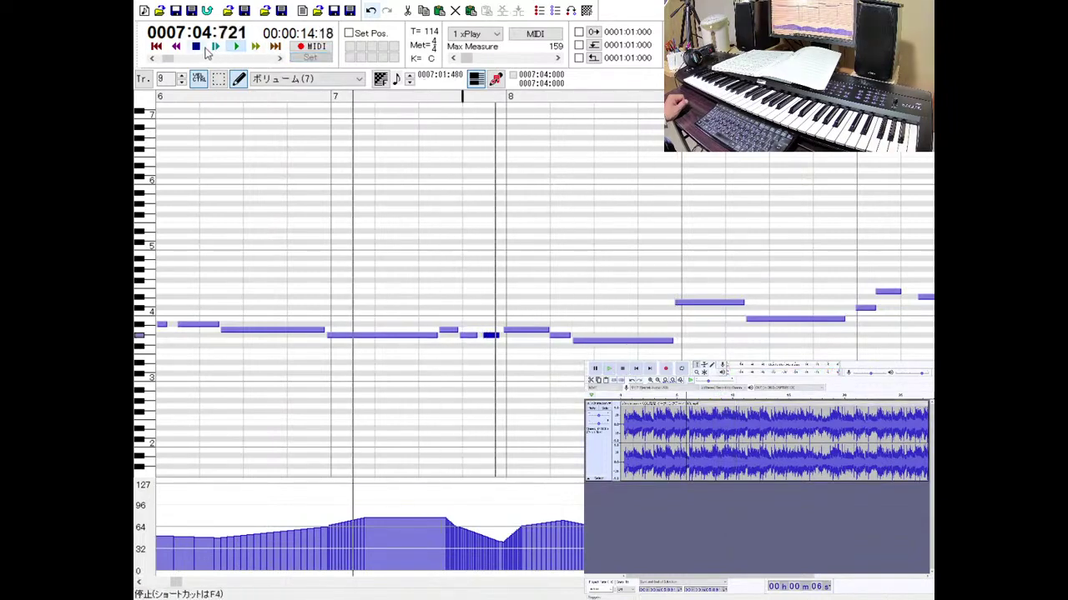
{"action": "left_click", "coordinate": [198, 47]}
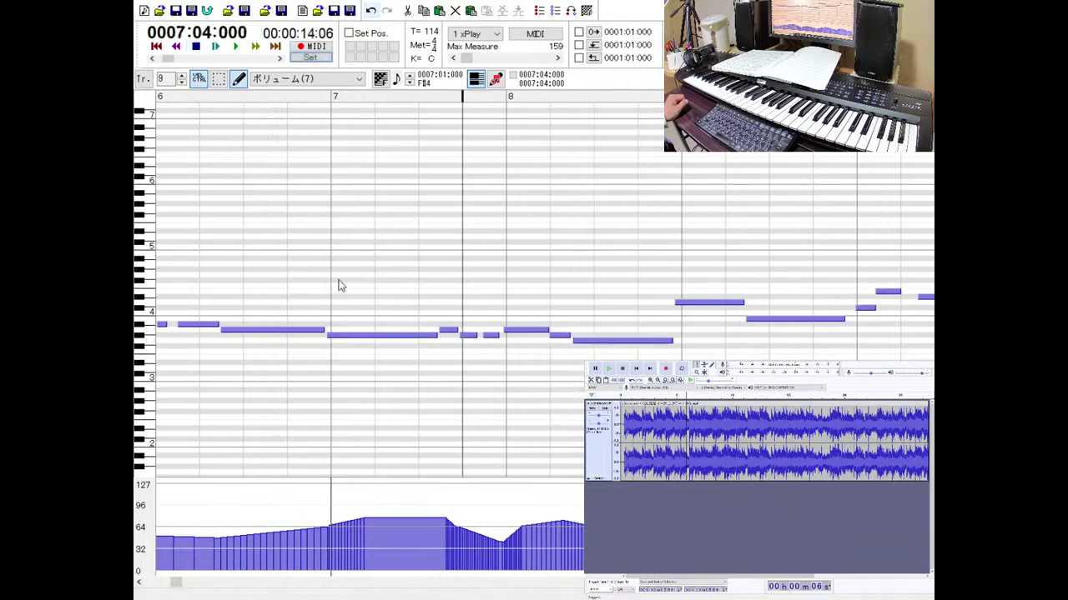
{"action": "left_click", "coordinate": [221, 80]}
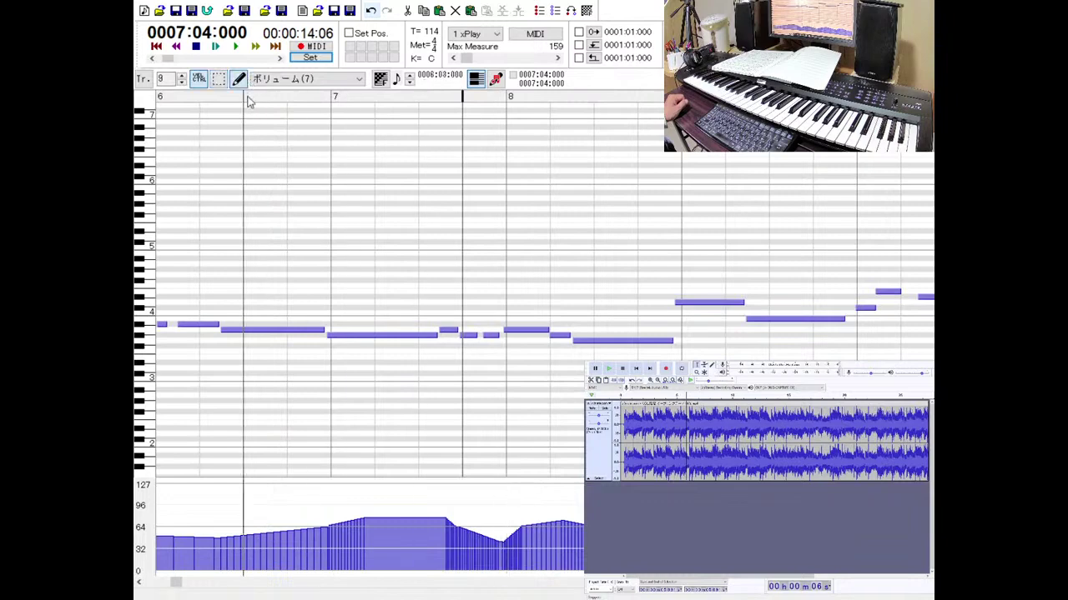
{"action": "left_click", "coordinate": [527, 525]}
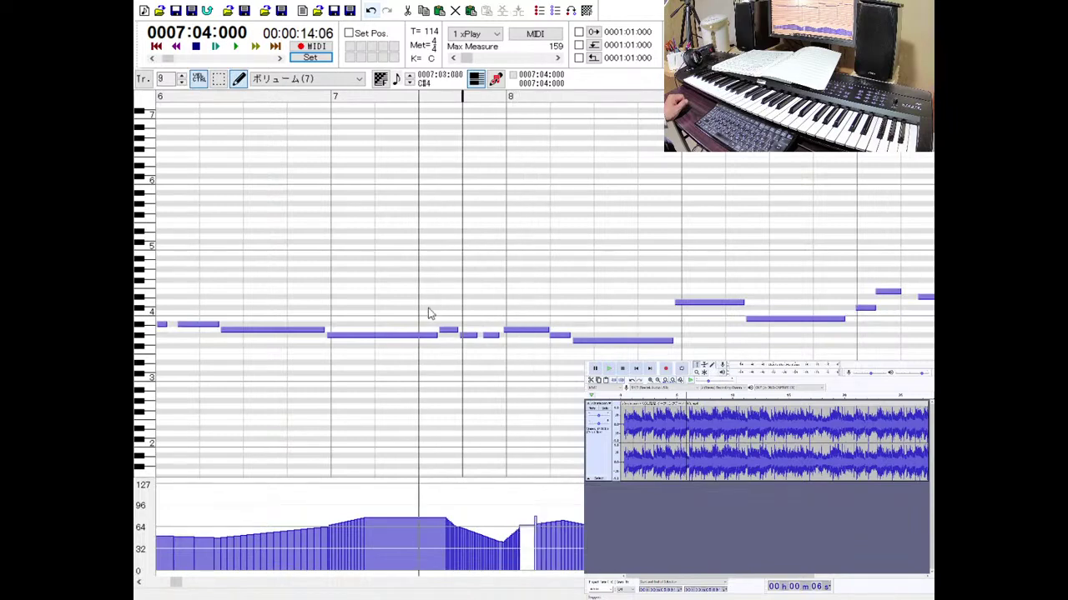
{"action": "key", "text": "ctrl+z"}
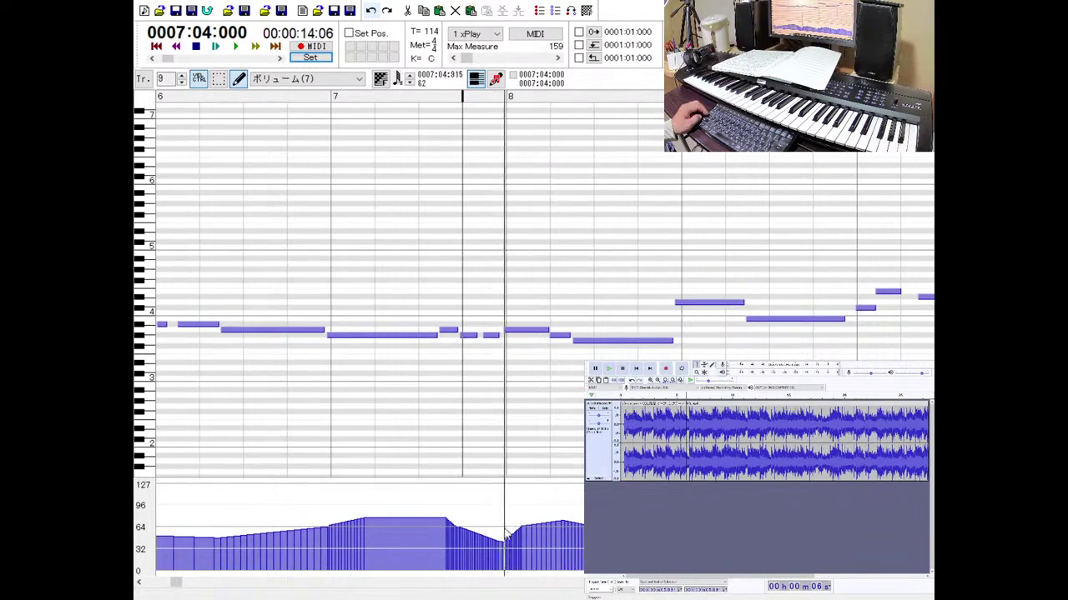
Redraw the cello's volume curve to rise to about 79 early in measure 8 and continue slightly upward, and play it back.
{"action": "left_click_drag", "start_coordinate": [501, 542], "coordinate": [525, 518]}
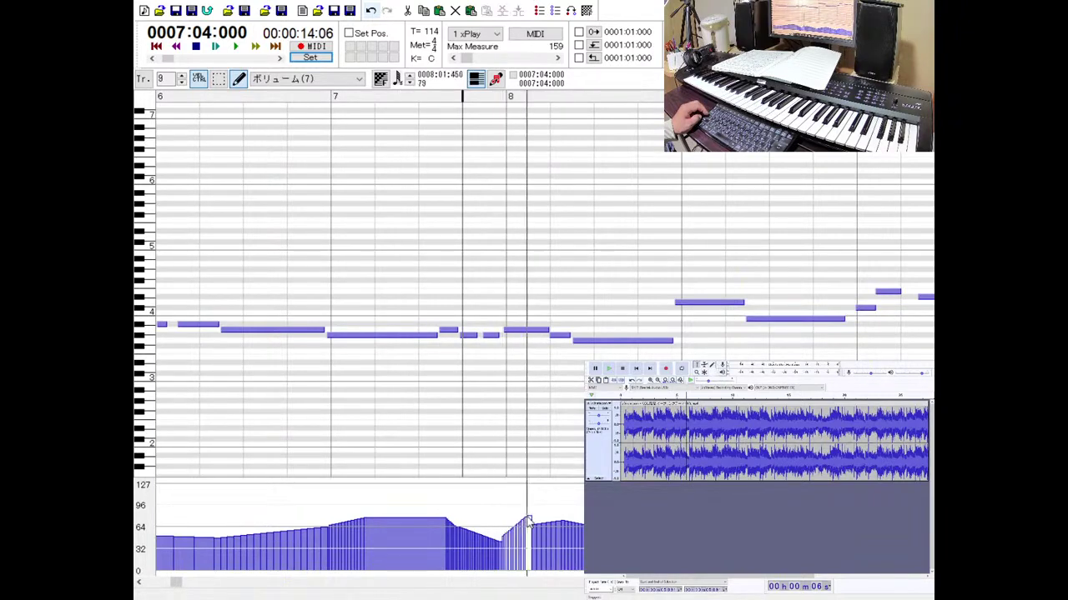
{"action": "left_click_drag", "start_coordinate": [562, 520], "coordinate": [562, 520]}
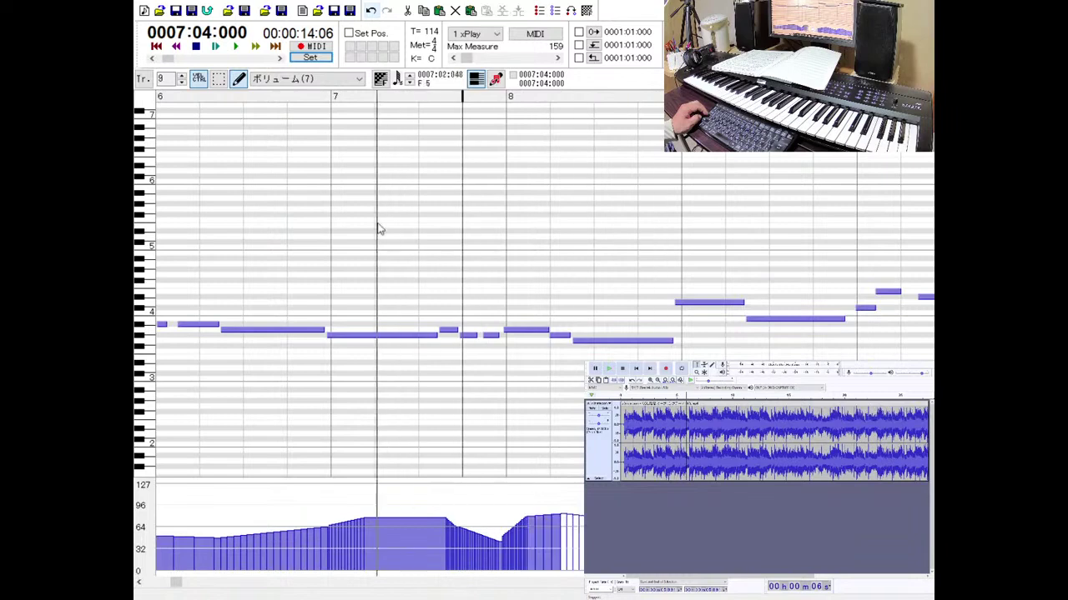
{"action": "left_click", "coordinate": [238, 47]}
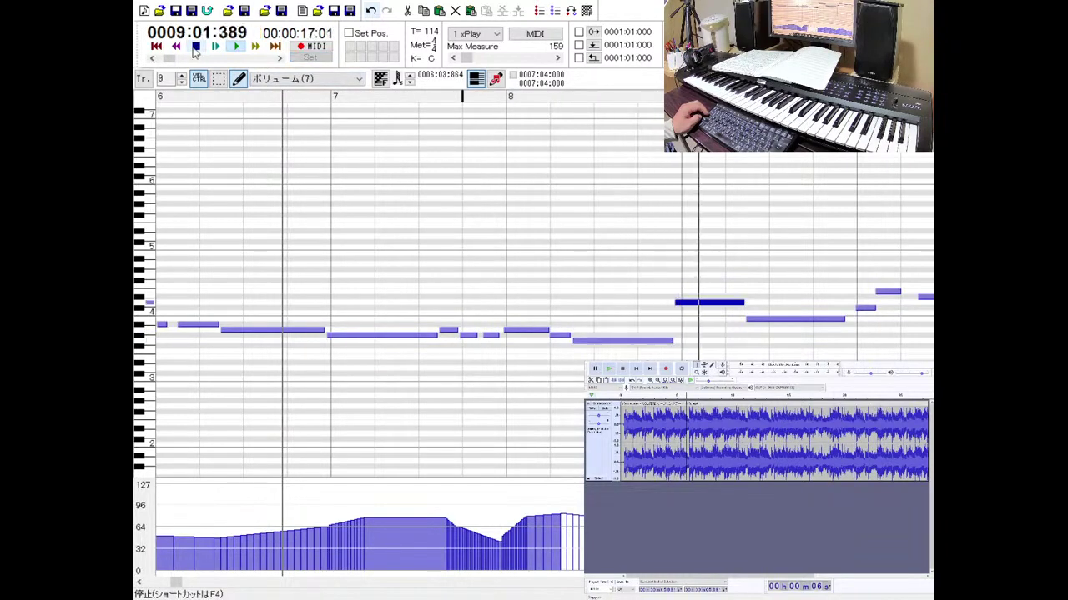
{"action": "left_click", "coordinate": [195, 48]}
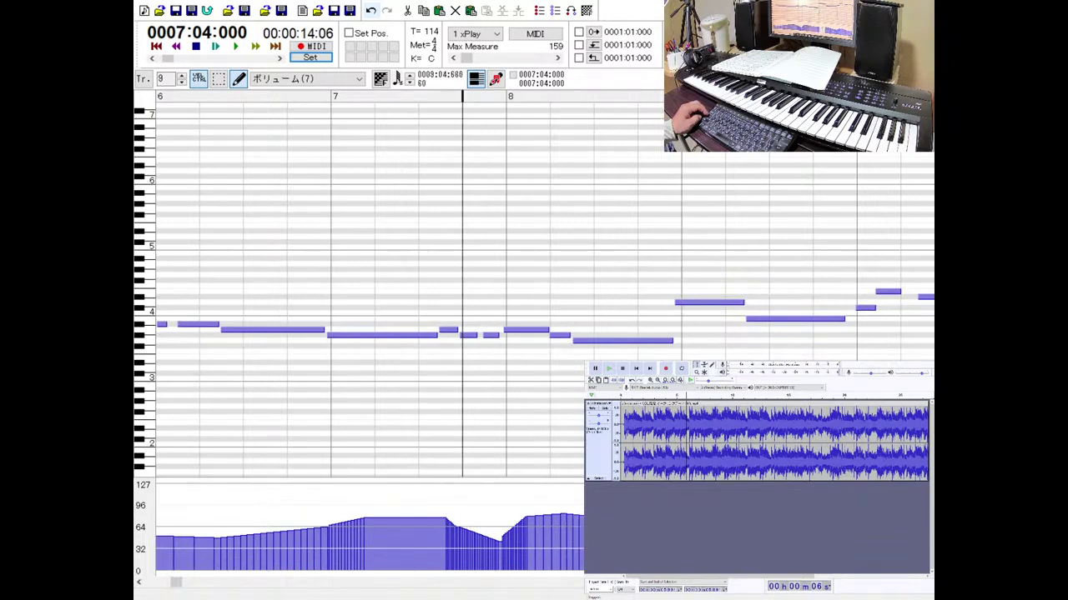
Shift the cello's first note of measure 9 onto beat 1 and its second note slightly later, checking by playback.
{"action": "left_click", "coordinate": [215, 47]}
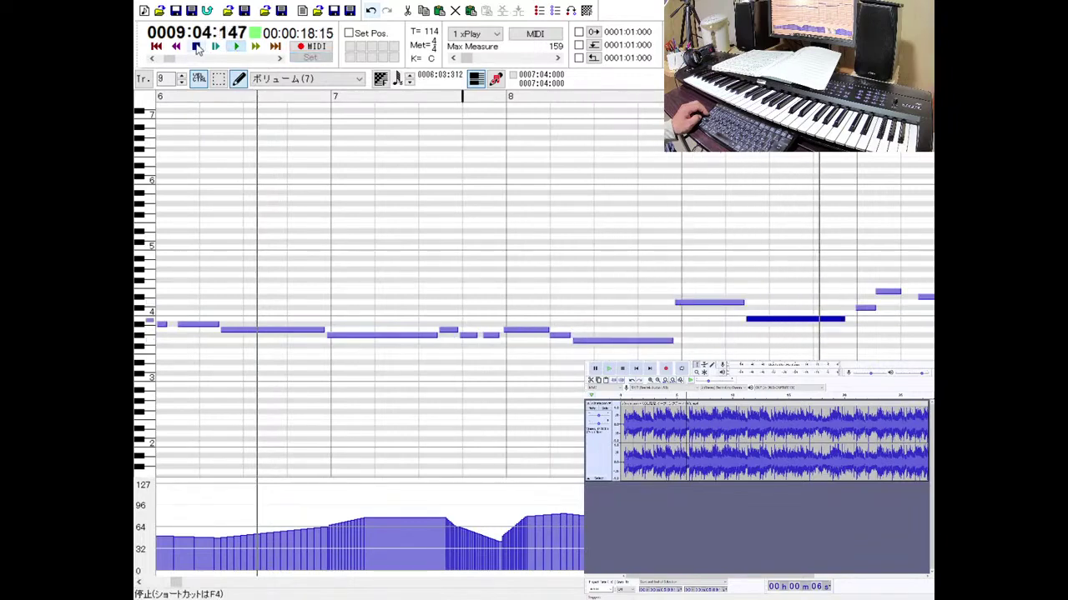
{"action": "left_click", "coordinate": [197, 47]}
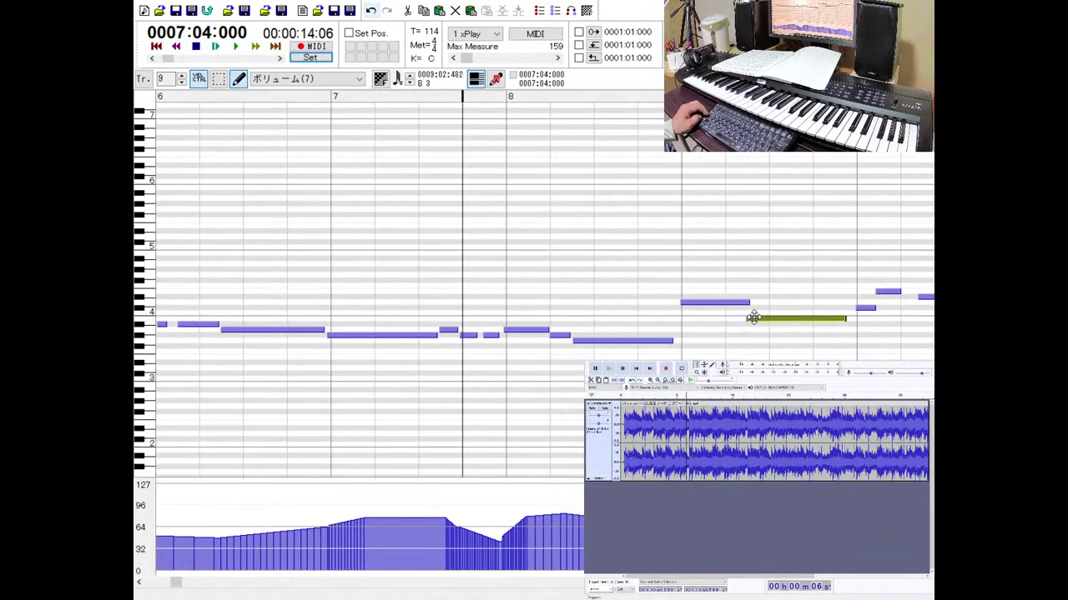
{"action": "left_click", "coordinate": [715, 302]}
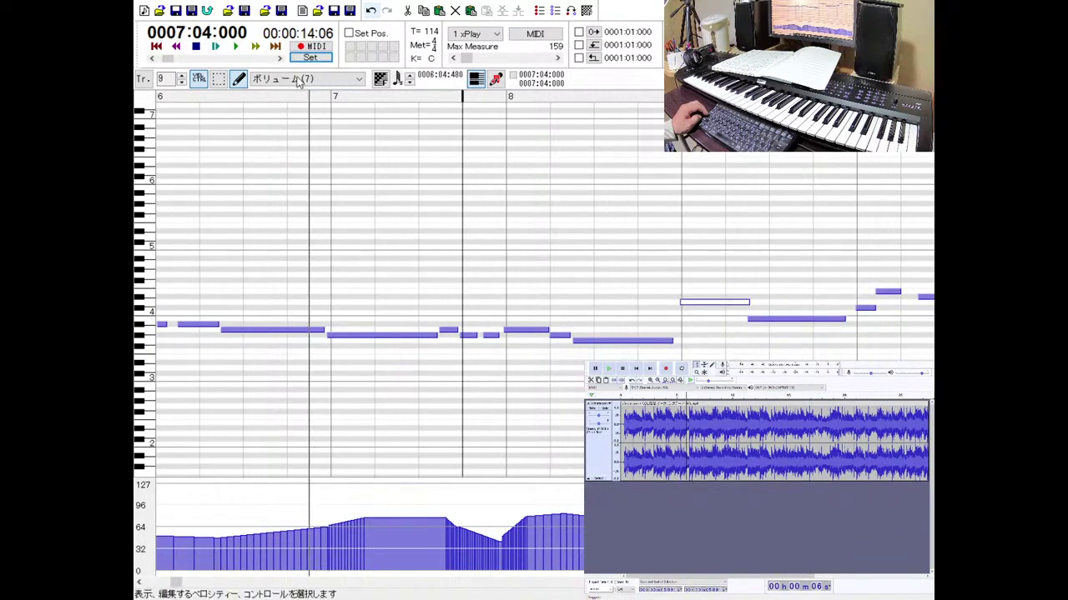
{"action": "left_click", "coordinate": [239, 47]}
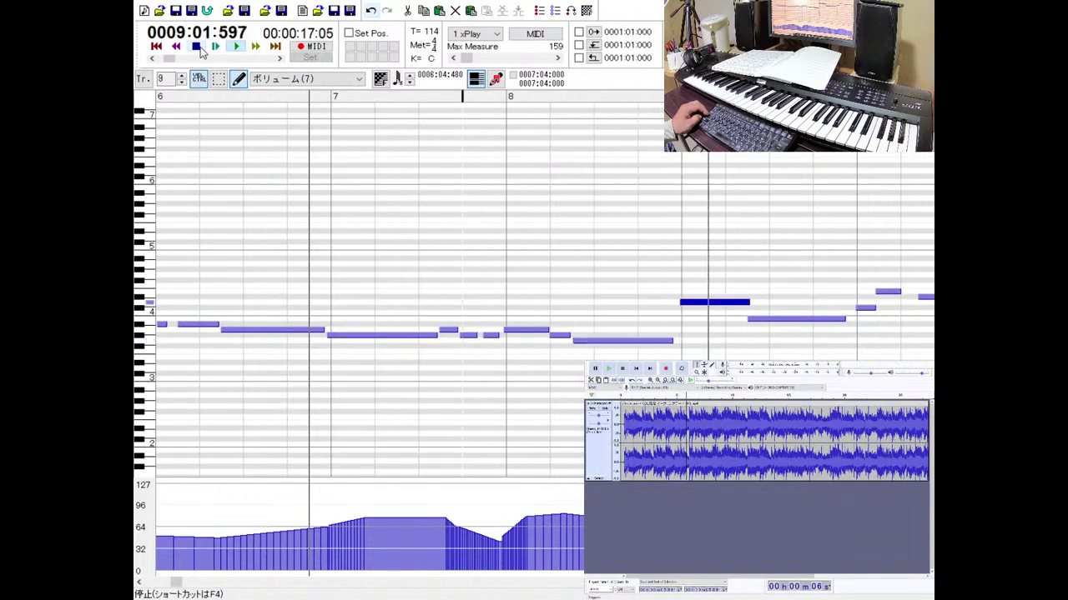
{"action": "left_click", "coordinate": [199, 48]}
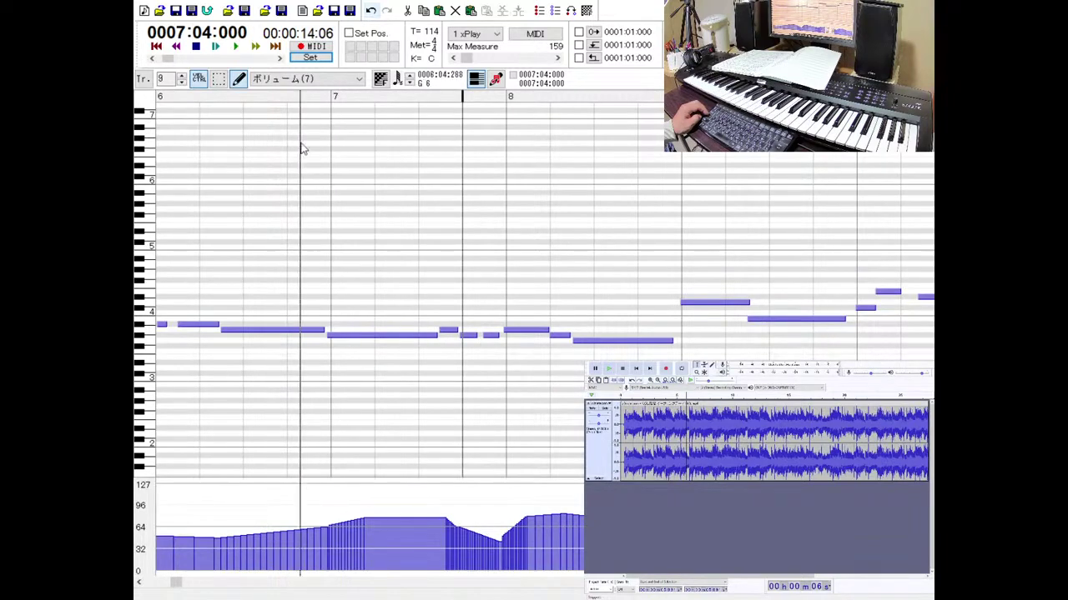
Play the cello from measure 7 beat 4 into measure 12 and find the following passage in the reference recording.
{"action": "left_click", "coordinate": [215, 46]}
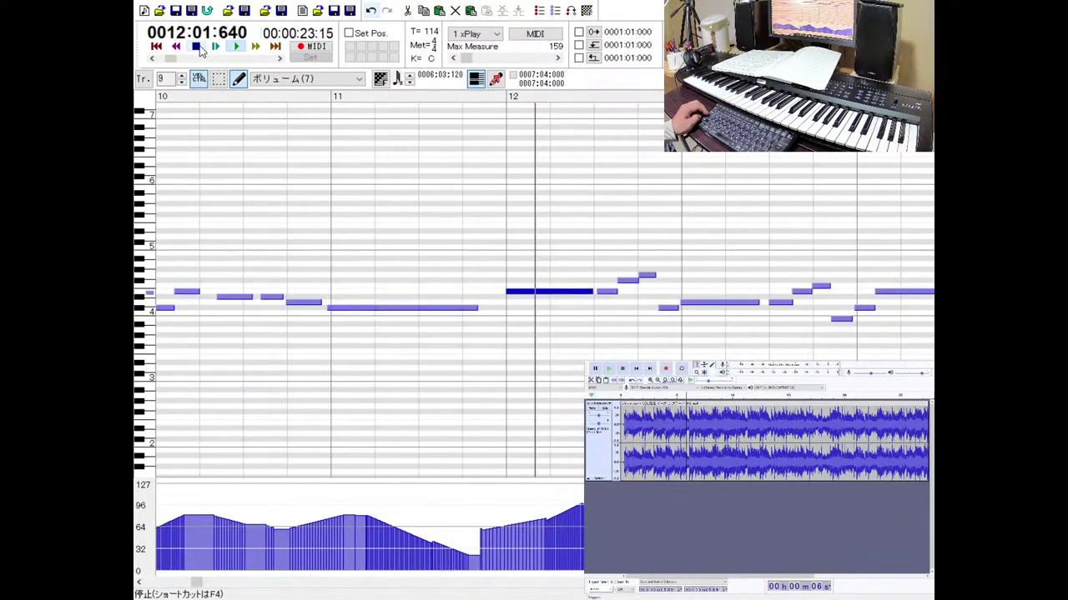
{"action": "left_click", "coordinate": [196, 47]}
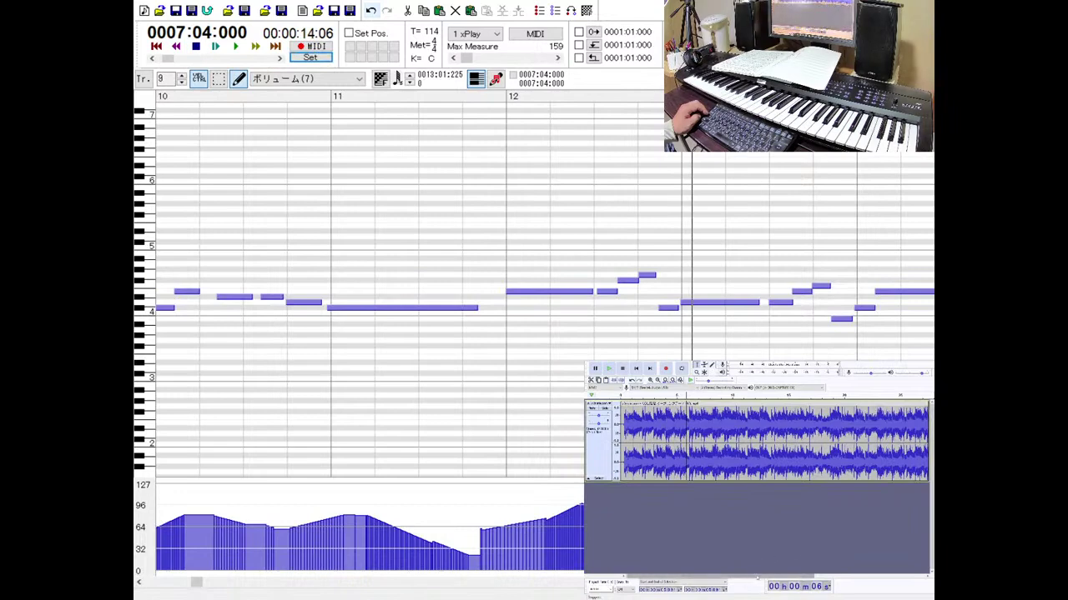
{"action": "scroll", "coordinate": [774, 442], "scroll_direction": "right", "scroll_amount": 3}
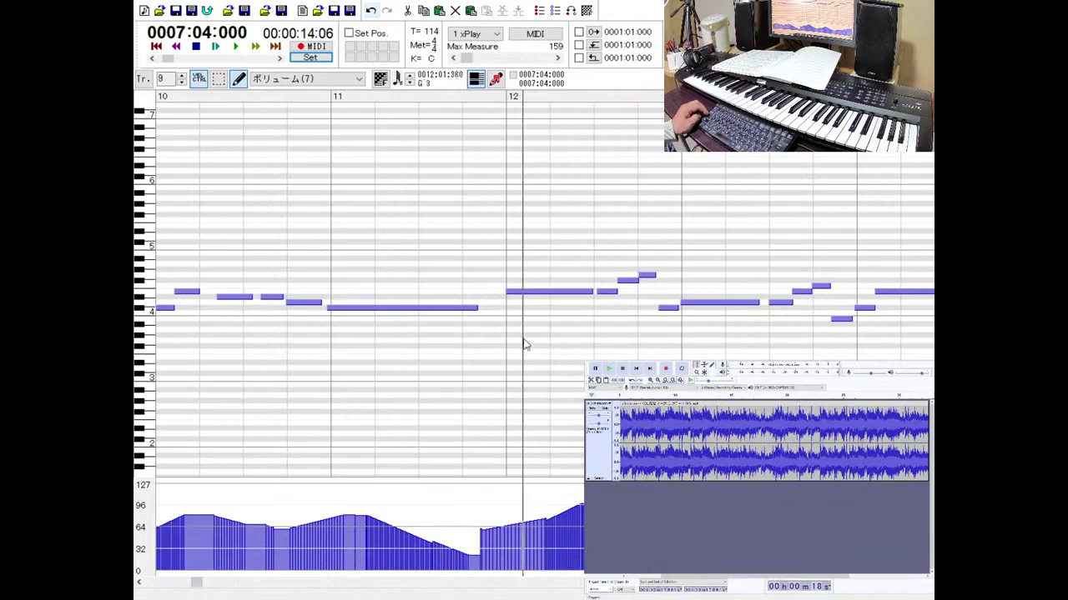
Delete the cello's volume events from late measure 11 and draw a curve rising from about 50 to 70 through measure 12.
{"action": "key", "text": "ctrl"}
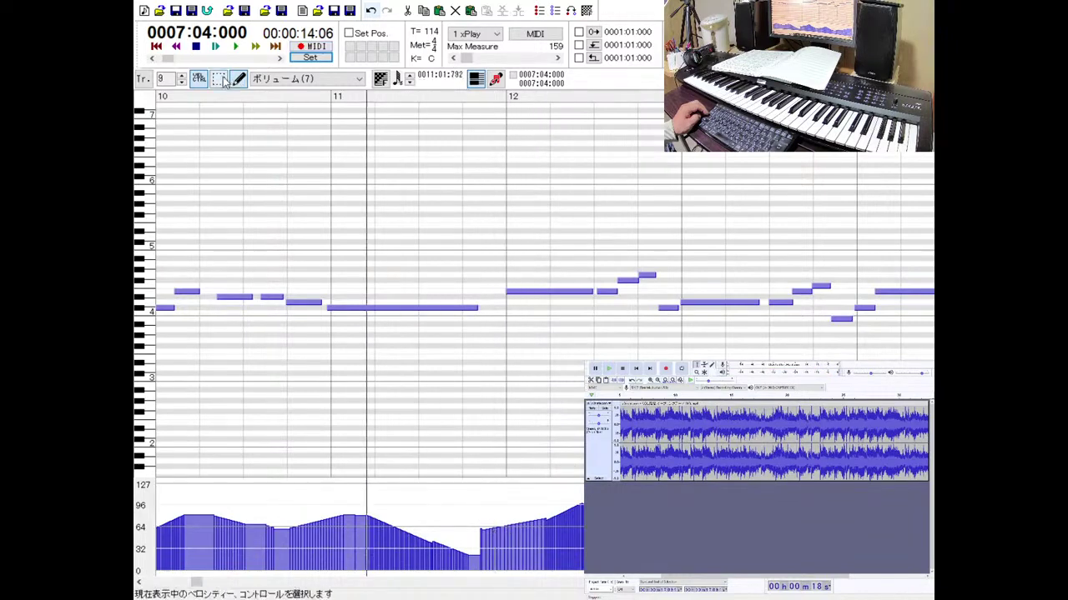
{"action": "left_click_drag", "start_coordinate": [471, 489], "coordinate": [585, 572]}
{"action": "key", "text": "Delete"}
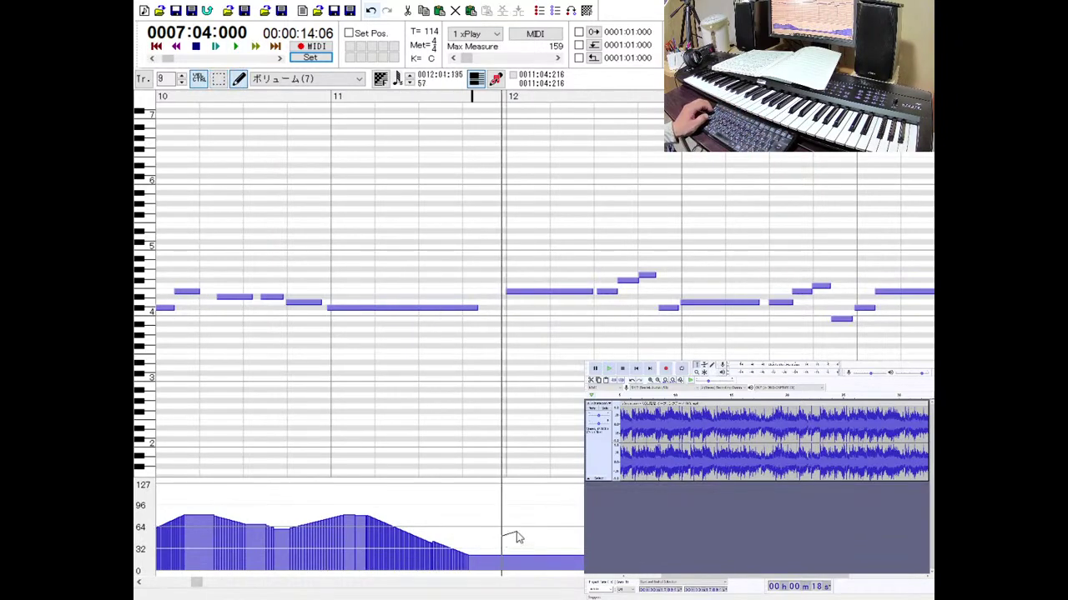
{"action": "left_click_drag", "start_coordinate": [551, 527], "coordinate": [613, 523]}
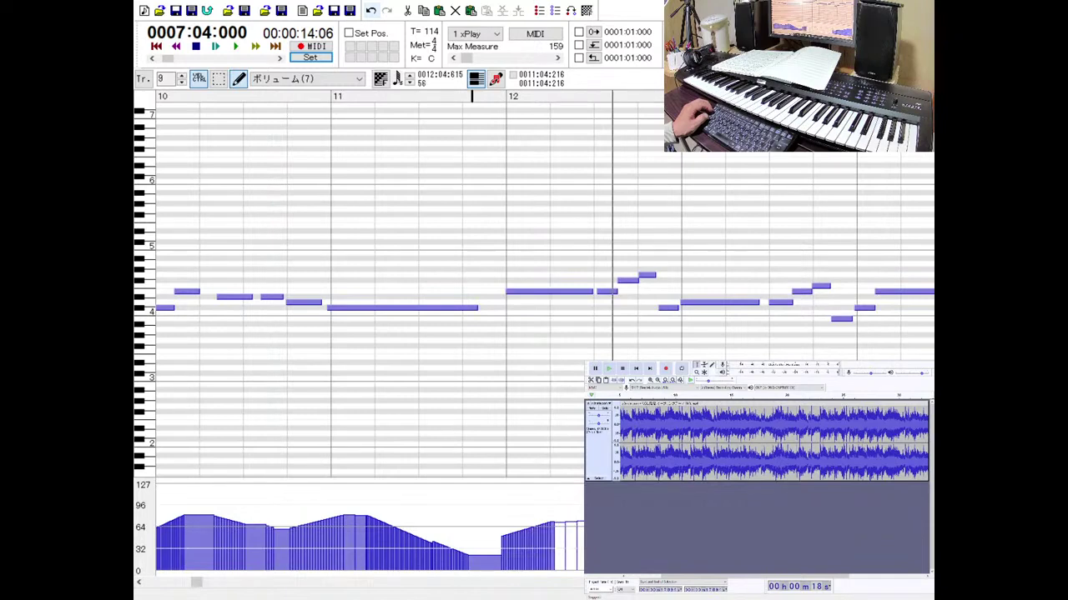
{"action": "left_click_drag", "start_coordinate": [613, 523], "coordinate": [685, 525]}
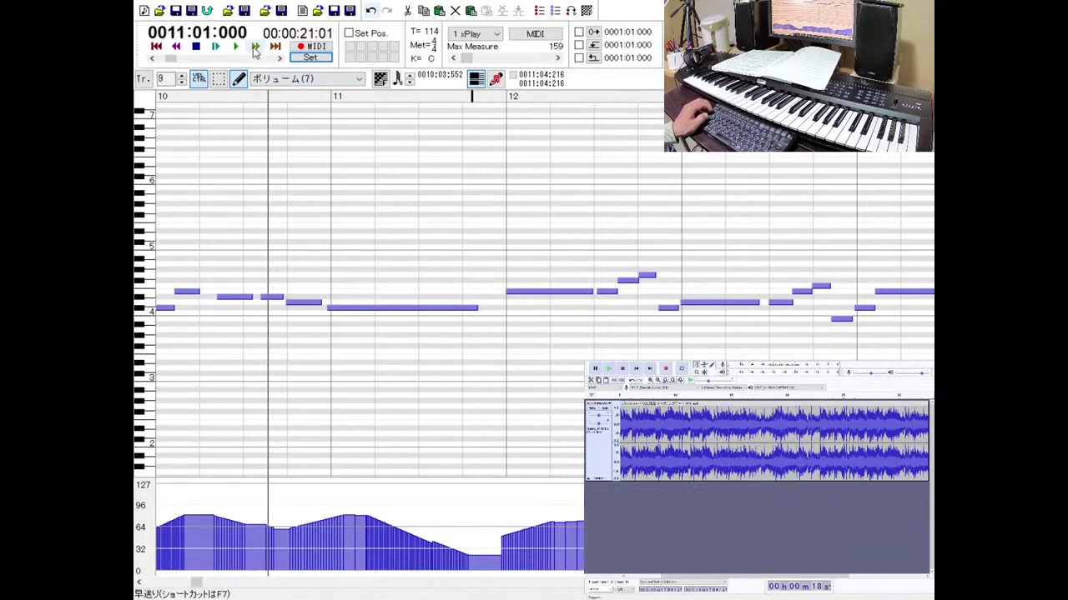
Lengthen the cello's D4 note at the start of measure 13 up to the next note, checking by playback from measure 11.
{"action": "left_click", "coordinate": [215, 48]}
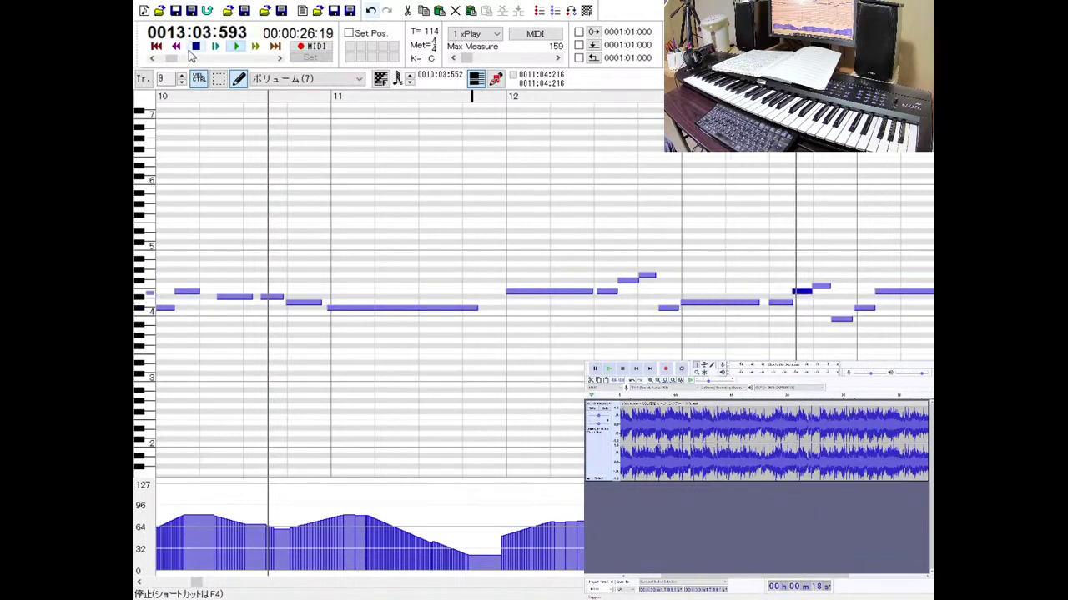
{"action": "left_click", "coordinate": [193, 48]}
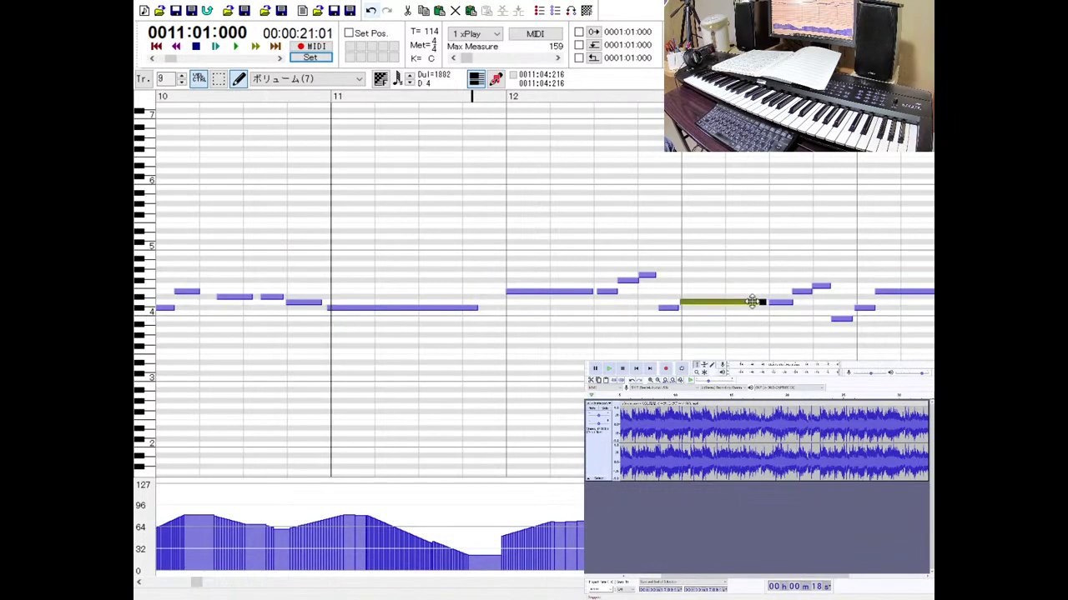
{"action": "left_click", "coordinate": [235, 47]}
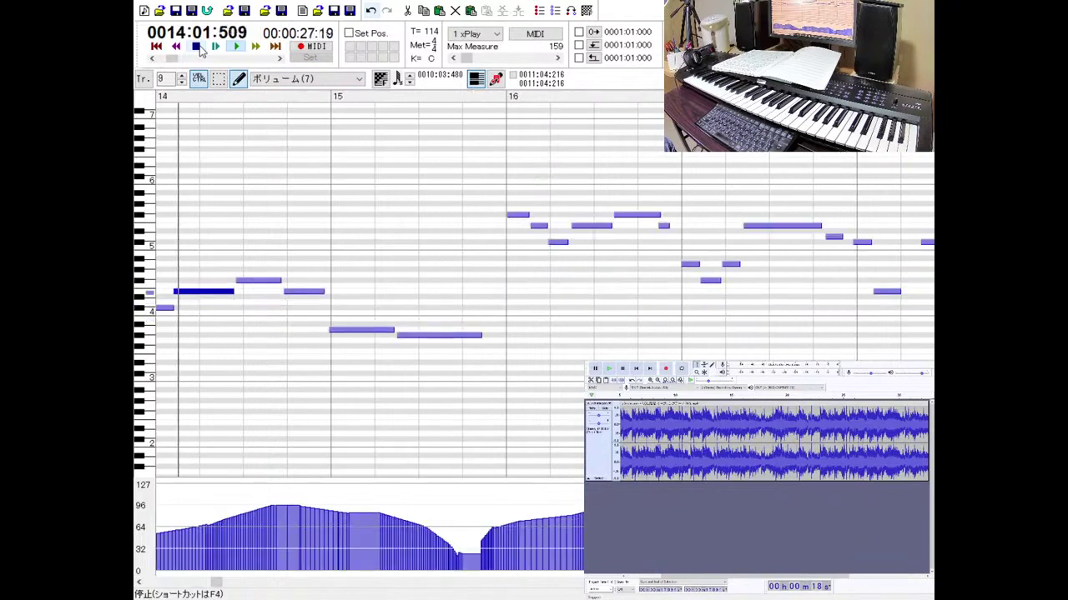
{"action": "left_click", "coordinate": [196, 46]}
Play the cello from measure 11 and extend that measure's long C#4 note almost to measure 12.
{"action": "left_click", "coordinate": [195, 582]}
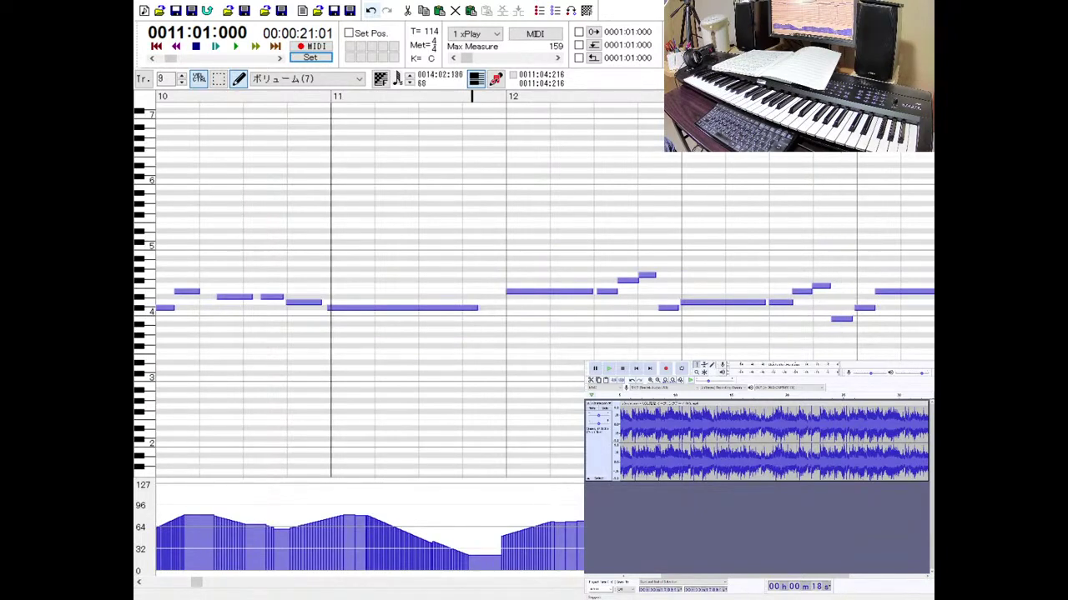
{"action": "left_click", "coordinate": [215, 47]}
{"action": "left_click", "coordinate": [196, 47]}
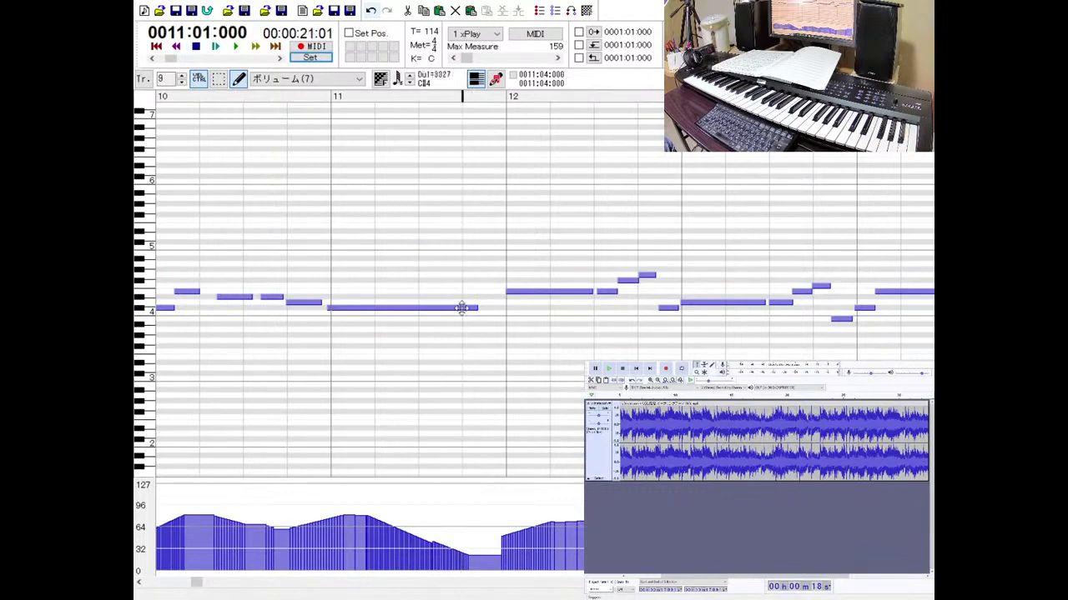
{"action": "left_click_drag", "start_coordinate": [462, 308], "coordinate": [484, 308]}
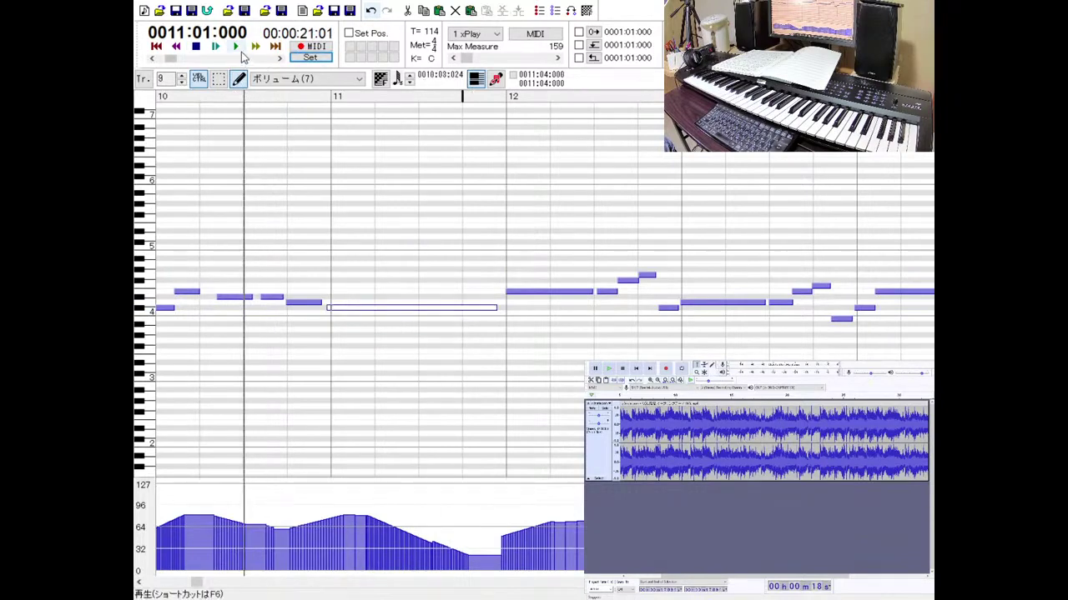
Play the cello from measure 11 through its final long note and review the notes and volume curve from measure 9 onward.
{"action": "key", "text": "F3"}
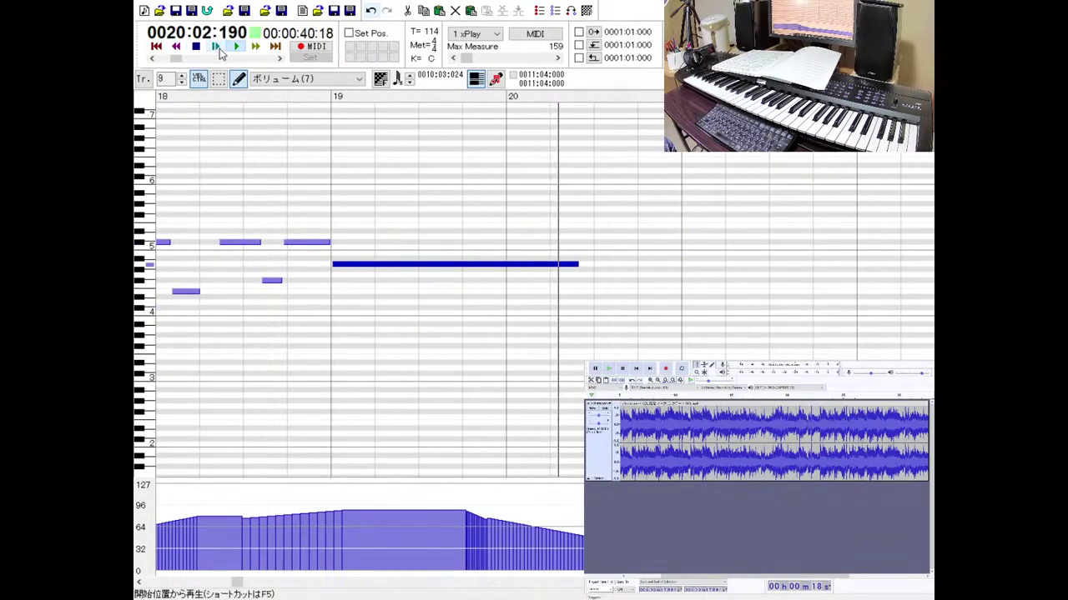
{"action": "left_click", "coordinate": [218, 48]}
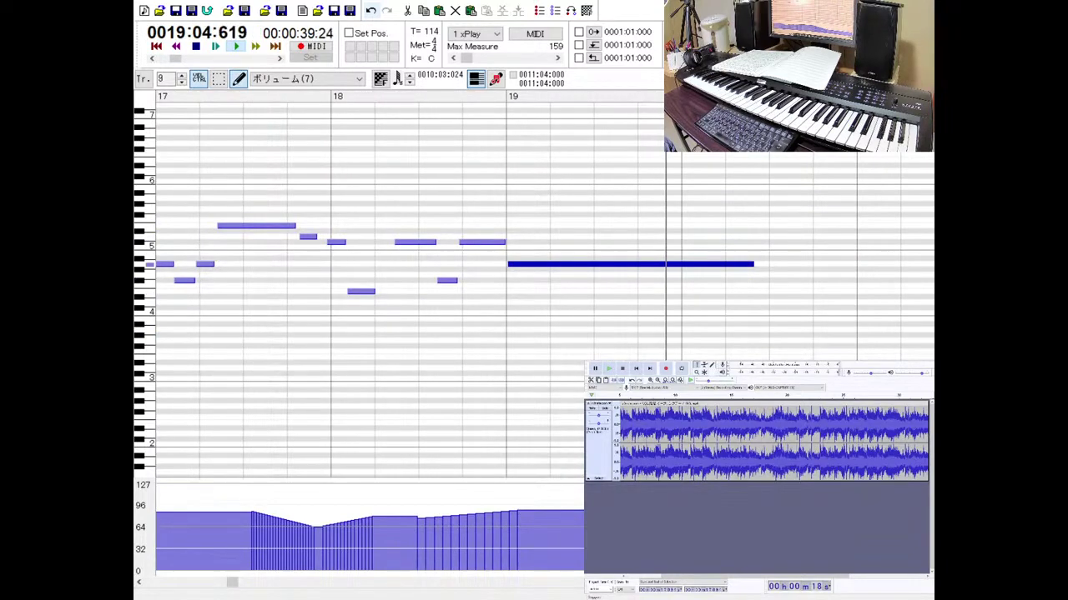
{"action": "key", "text": "space"}
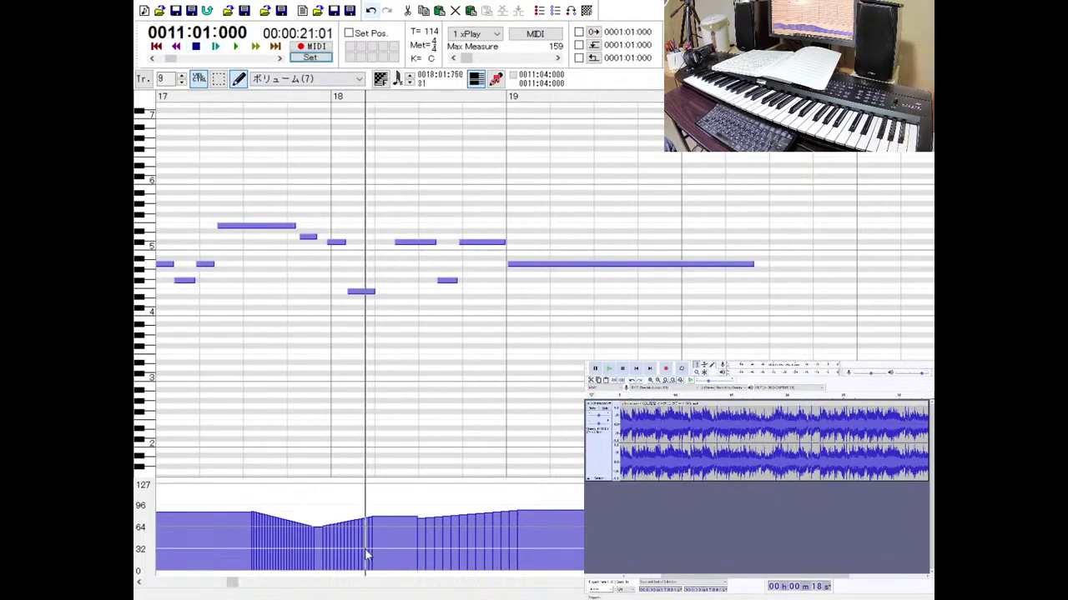
{"action": "left_click", "coordinate": [189, 584]}
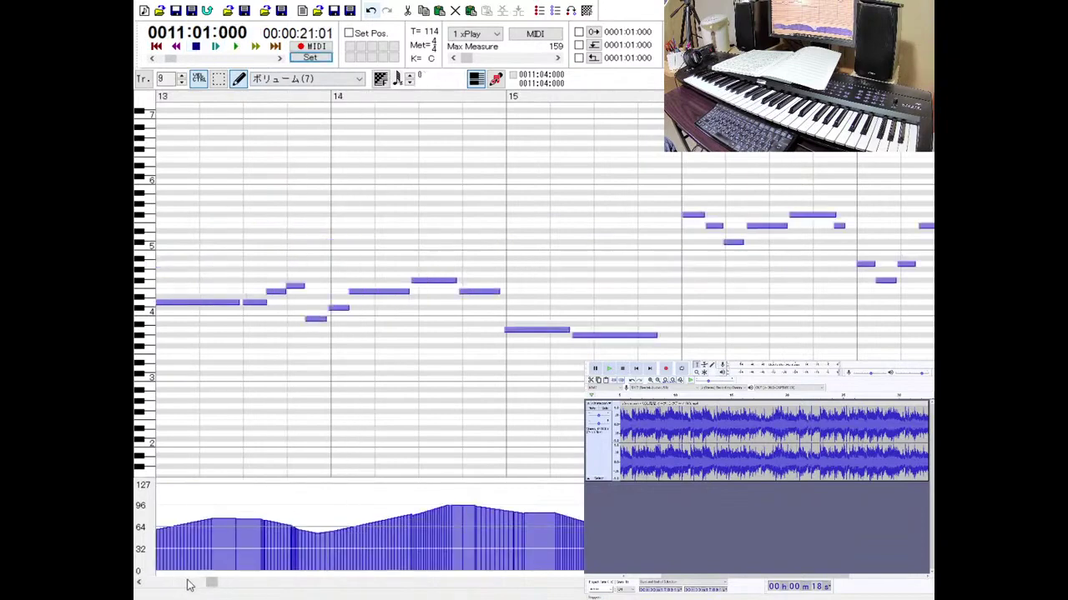
{"action": "left_click", "coordinate": [188, 584]}
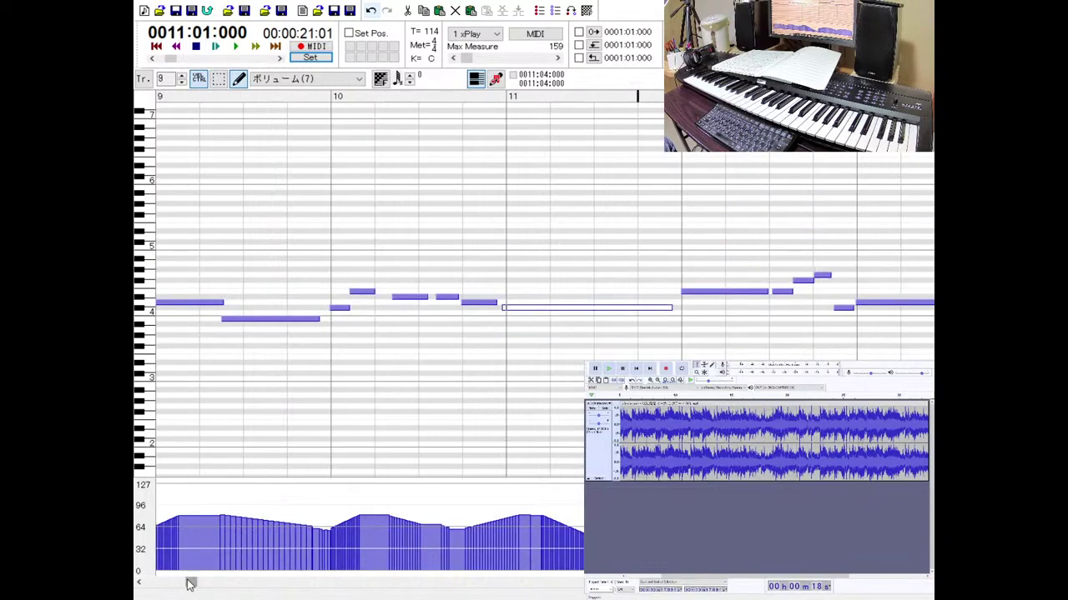
{"action": "left_click", "coordinate": [234, 587]}
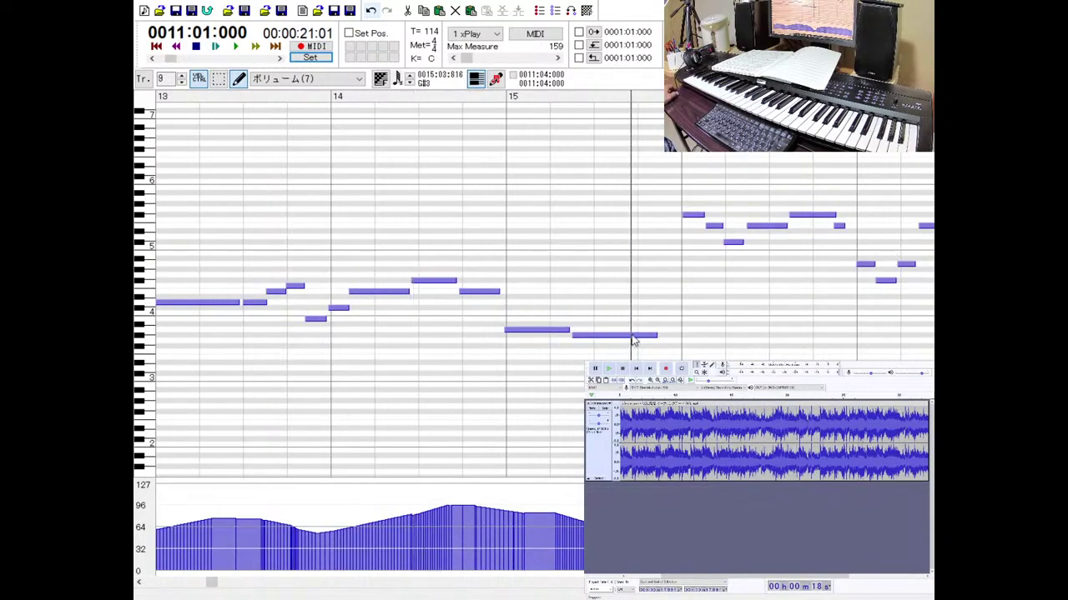
Play the cello from late measure 14 and again from the end of measure 15's last long note to check the transition into measure 16.
{"action": "left_click", "coordinate": [480, 98]}
{"action": "left_click", "coordinate": [236, 48]}
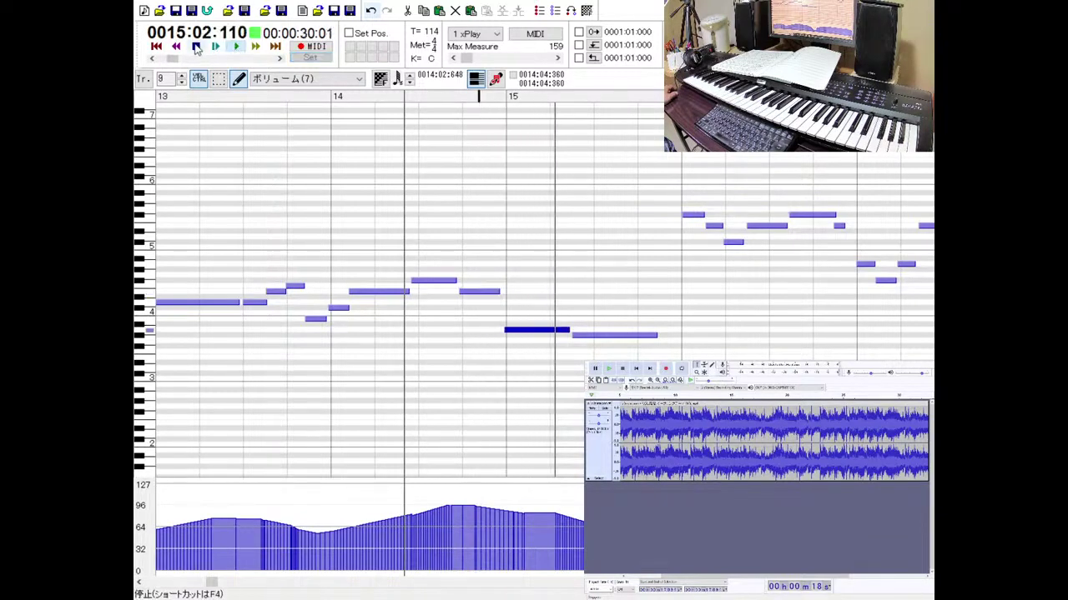
{"action": "left_click", "coordinate": [196, 48]}
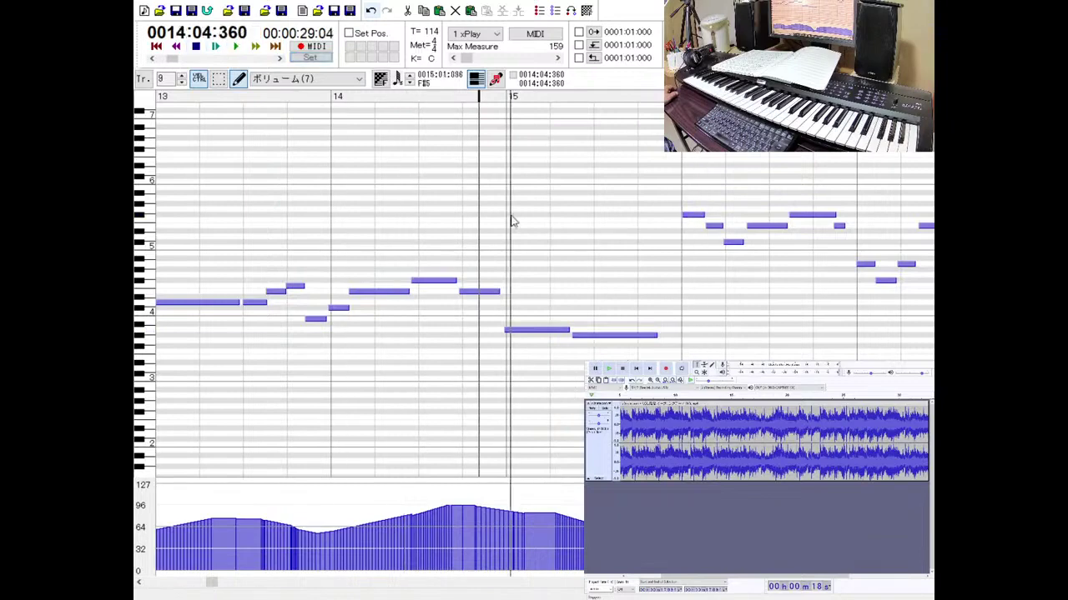
{"action": "left_click", "coordinate": [645, 334]}
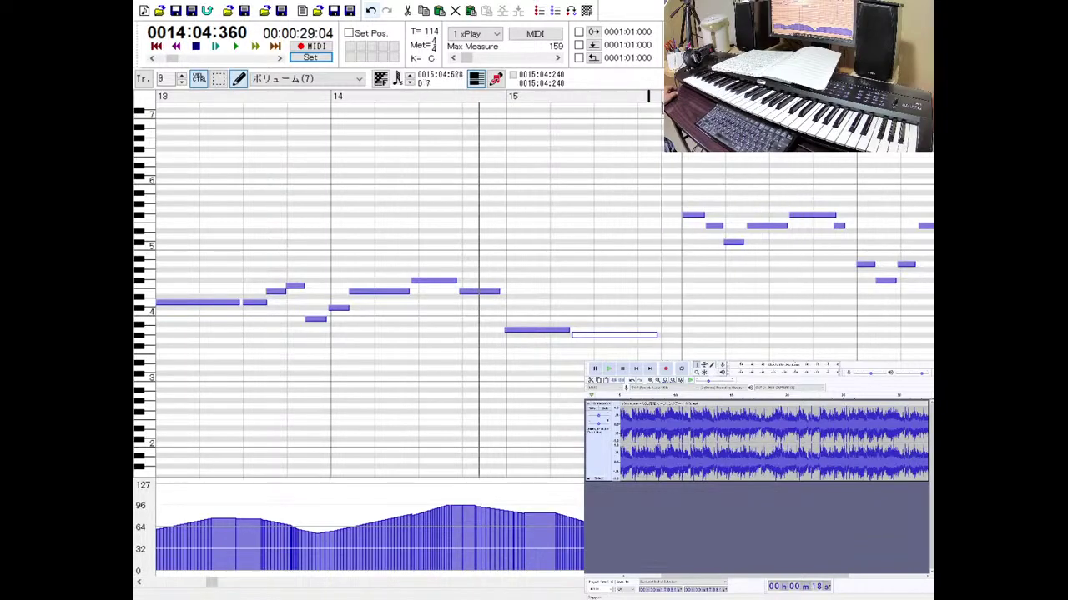
{"action": "left_click", "coordinate": [550, 96]}
{"action": "left_click", "coordinate": [215, 46]}
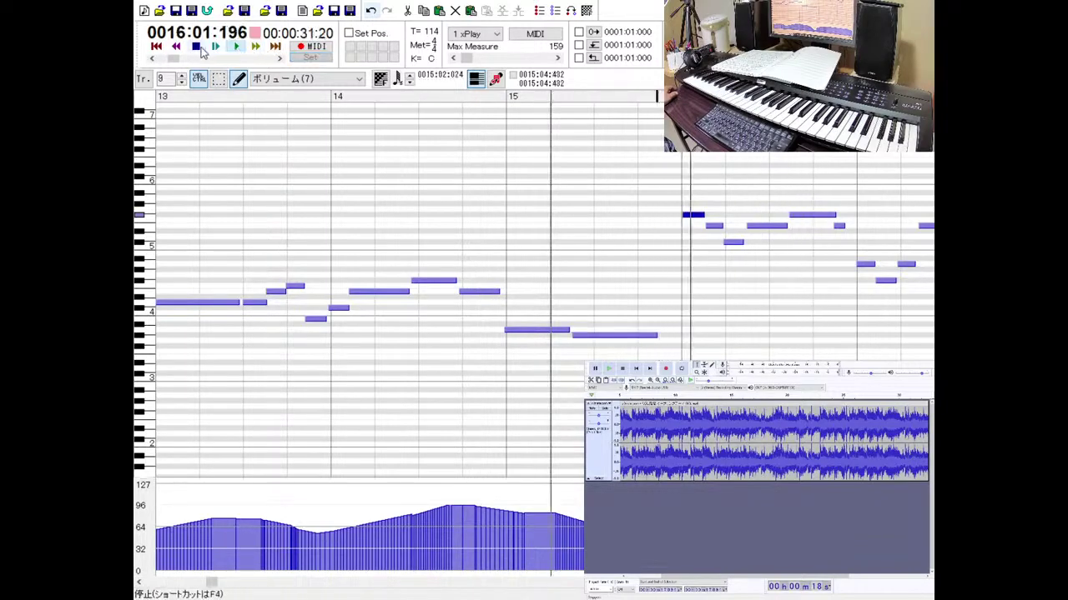
{"action": "left_click", "coordinate": [197, 48]}
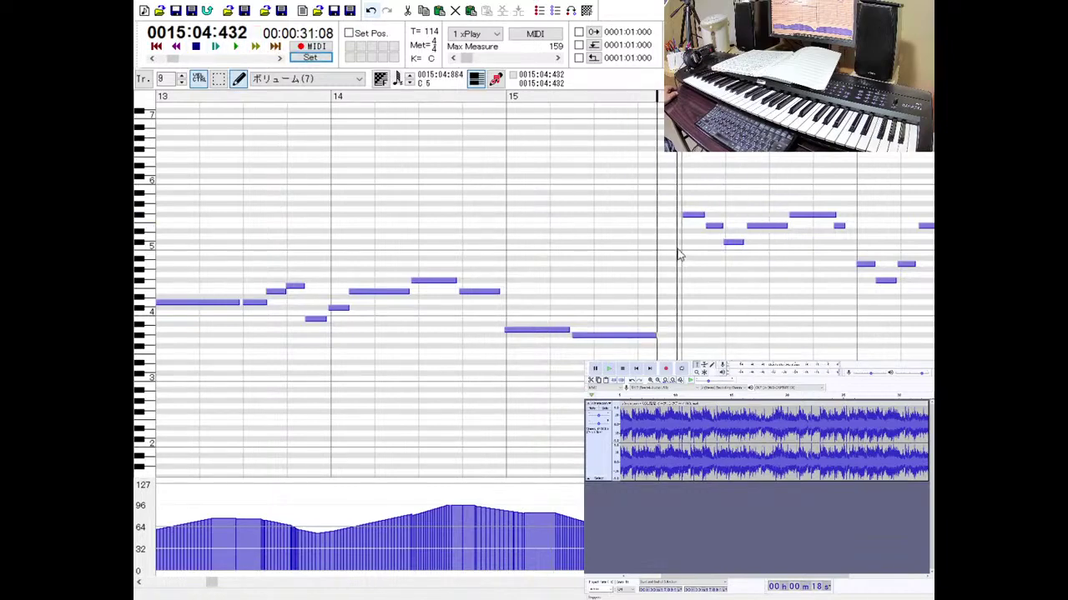
Record a short C#5 pickup note on the Cello track at the end of measure 15, starting from measure 15.
{"action": "key", "text": "Escape"}
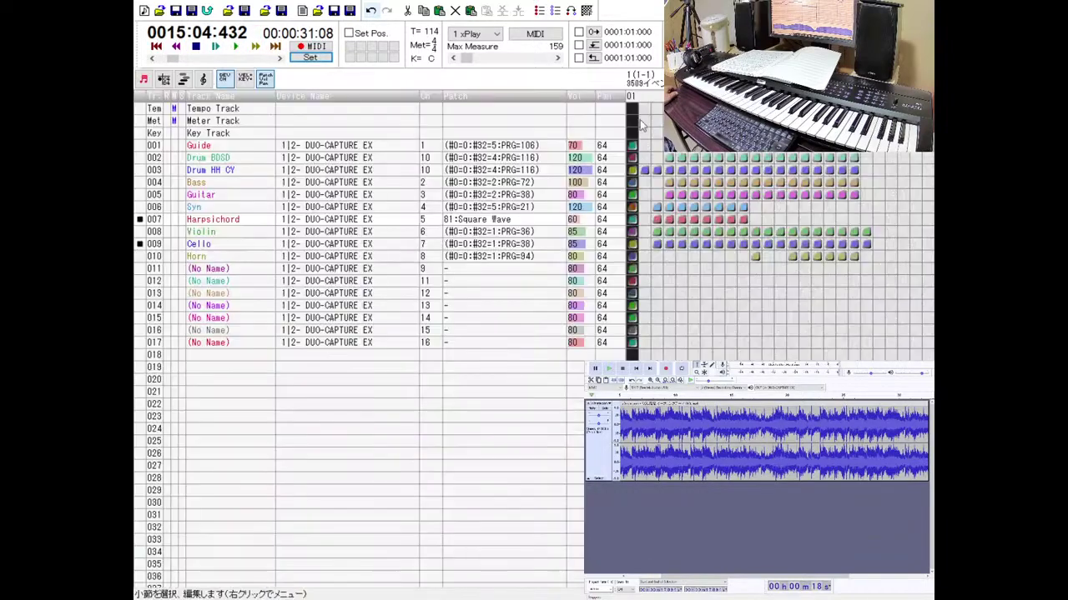
{"action": "left_click", "coordinate": [170, 245]}
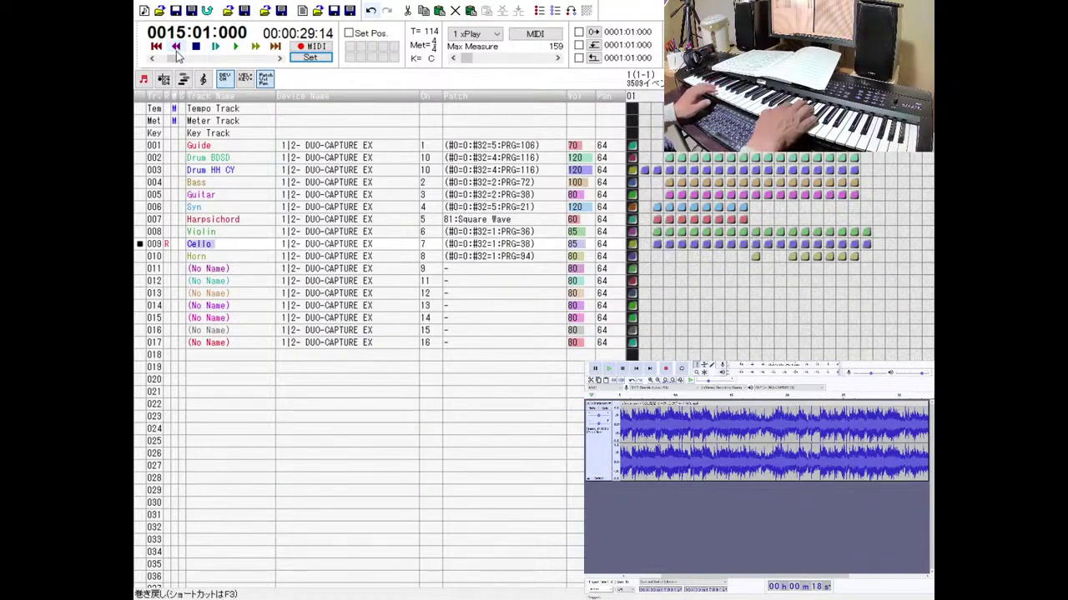
{"action": "left_click", "coordinate": [302, 47]}
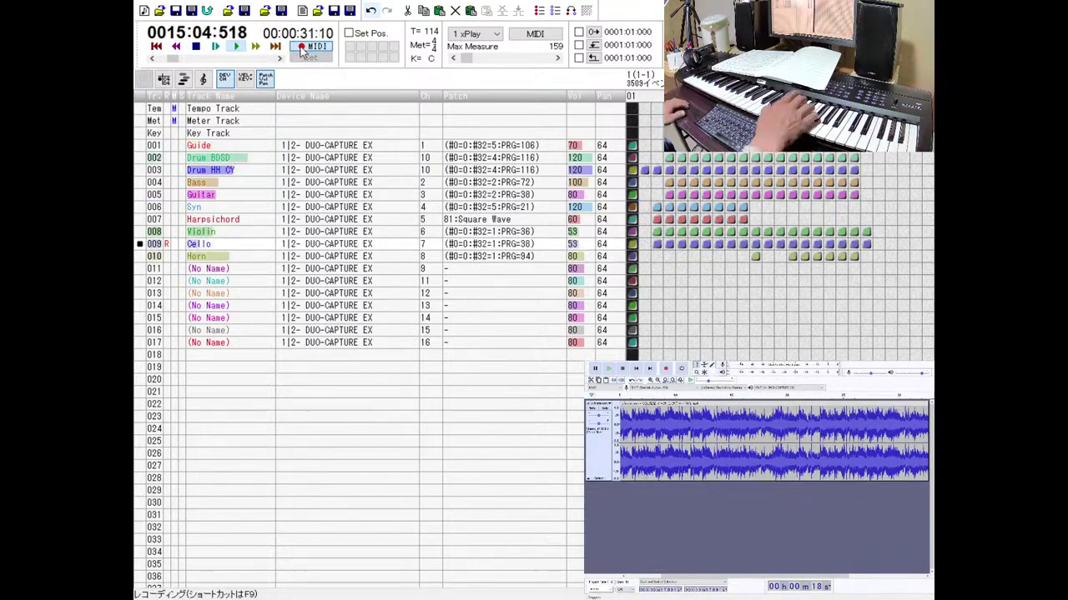
{"action": "left_click", "coordinate": [196, 45]}
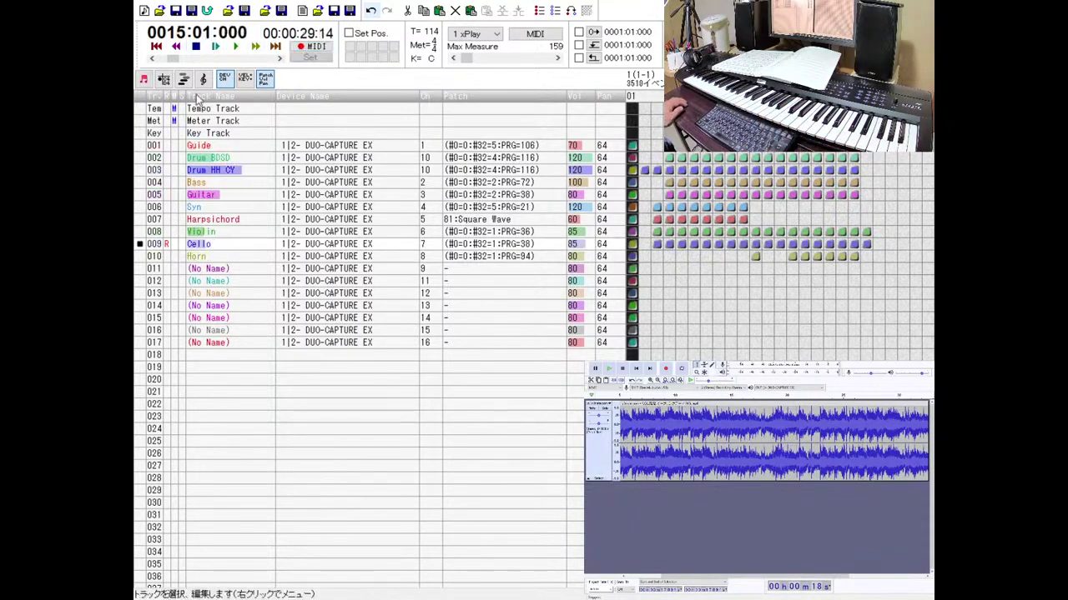
Align the recorded C#5 pickup note with the end of the preceding long note and play back from measure 15.
{"action": "double_click", "coordinate": [153, 245]}
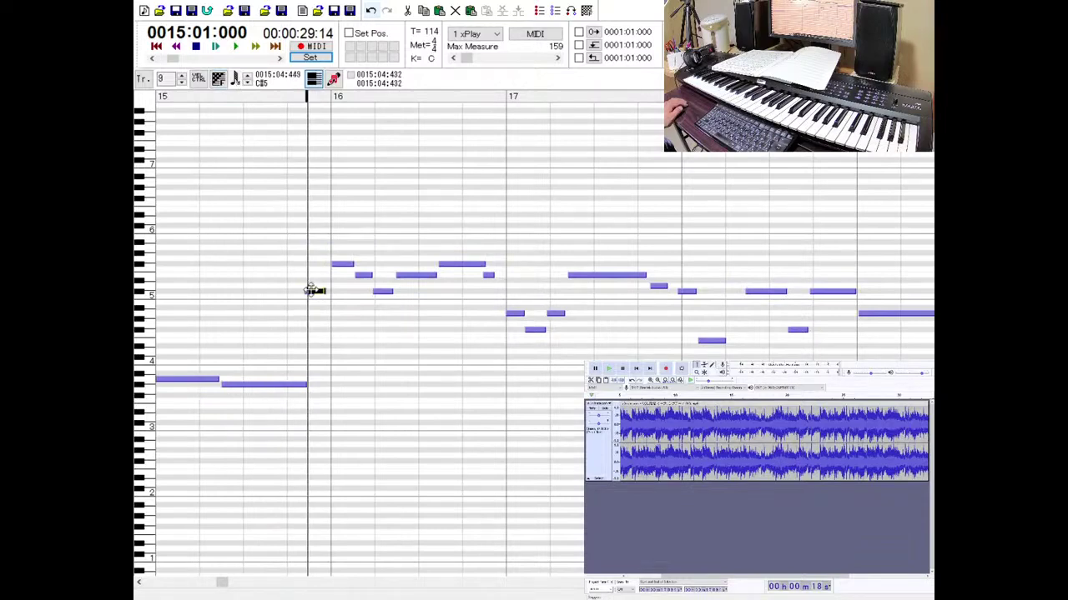
{"action": "left_click", "coordinate": [236, 46]}
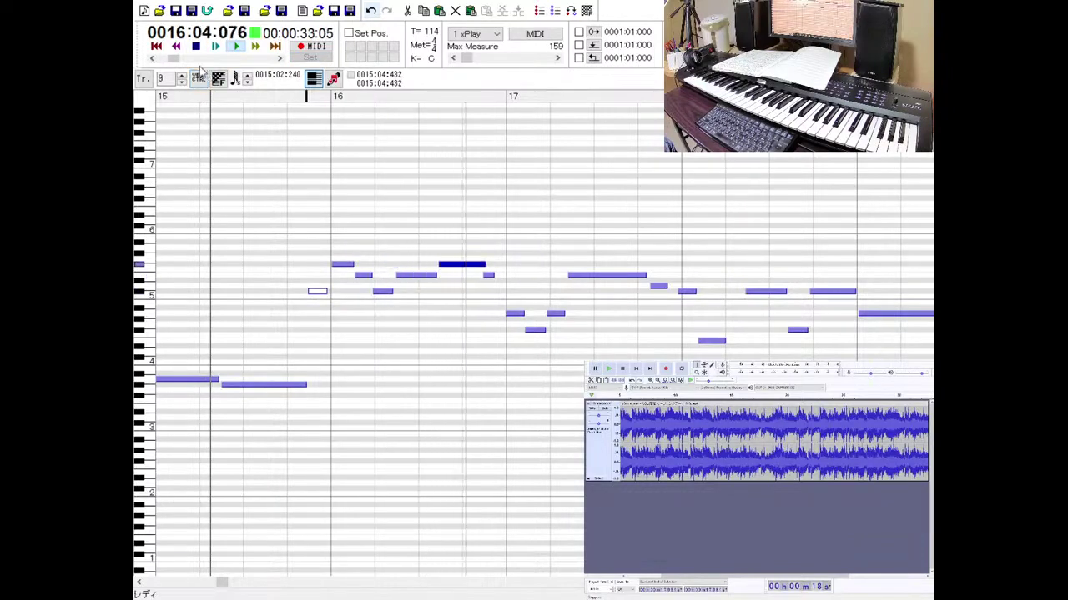
{"action": "left_click", "coordinate": [193, 47]}
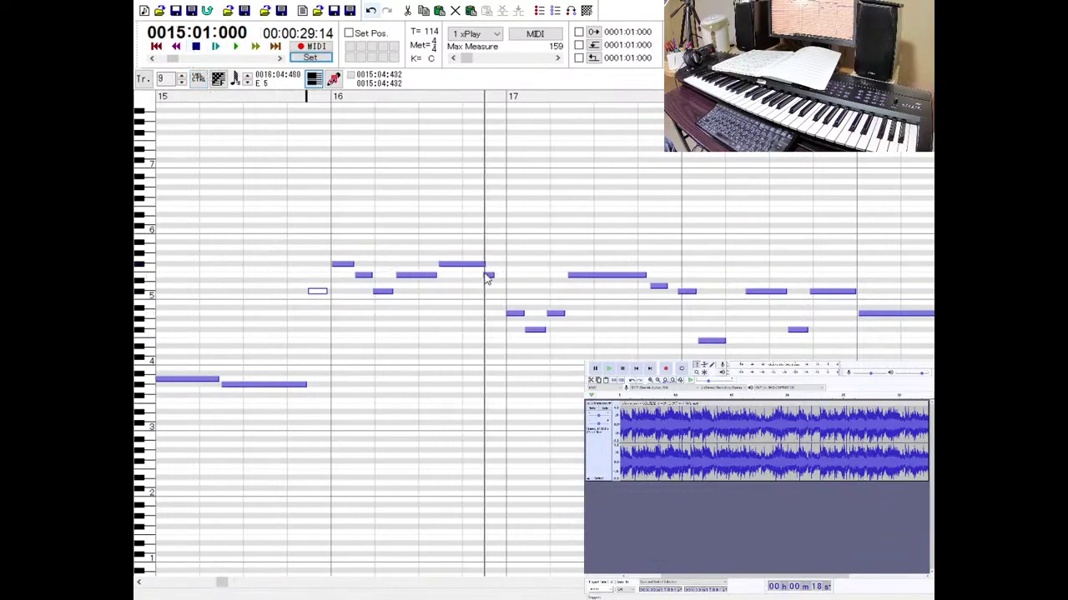
Lengthen the cello's short E5 note at the end of measure 16 almost to measure 17 and trim the preceding F#5 to its start.
{"action": "scroll", "coordinate": [647, 354], "scroll_direction": "up", "scroll_amount": 1}
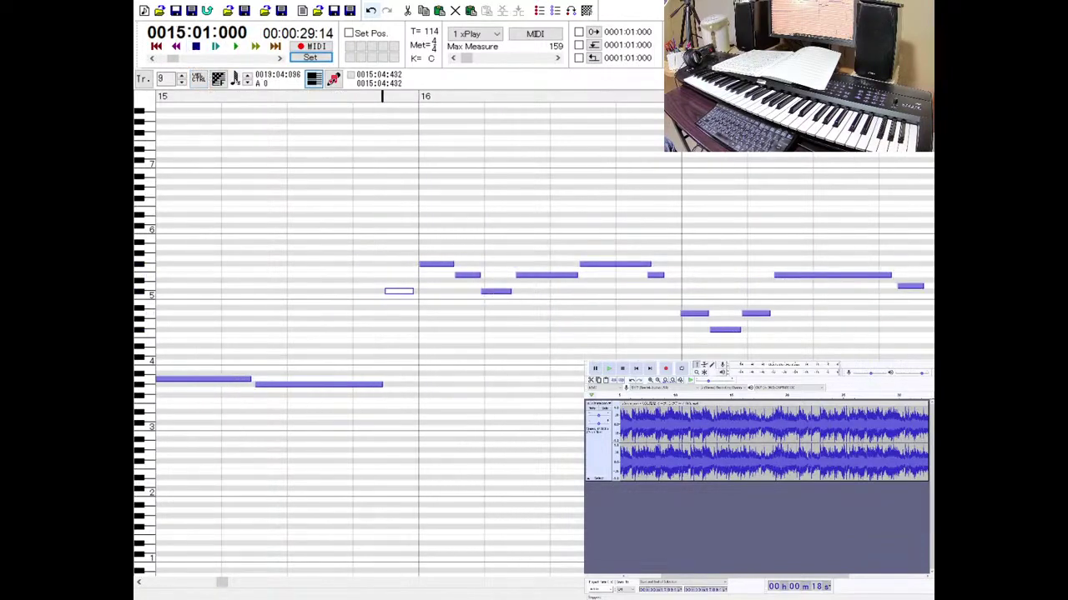
{"action": "left_click_drag", "start_coordinate": [652, 276], "coordinate": [668, 277]}
{"action": "left_click", "coordinate": [641, 265]}
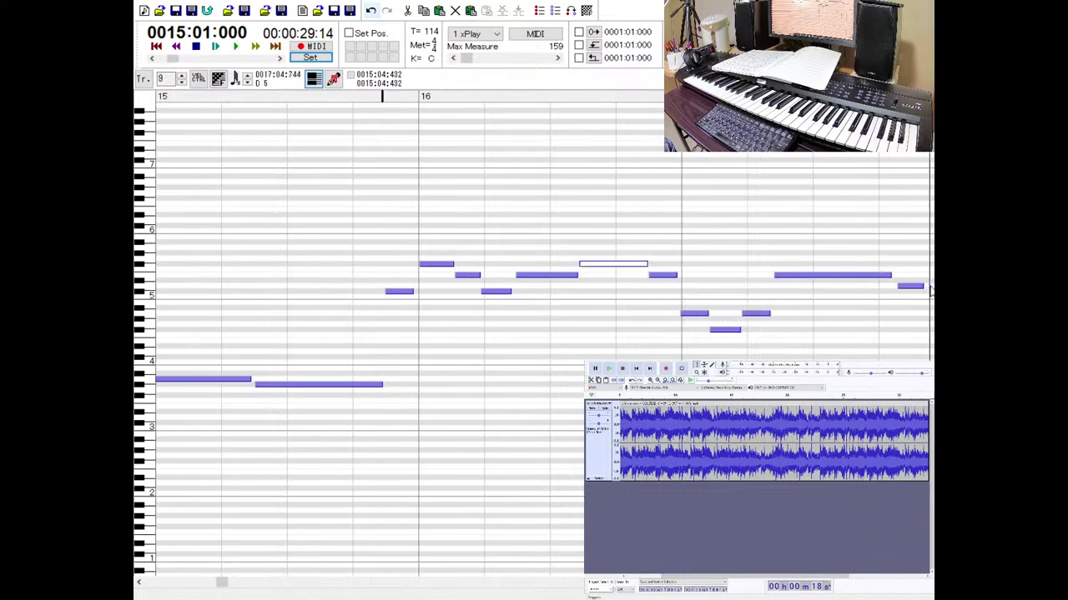
Move the cello's D5 note in measure 17 to 17:04:480, extend the preceding E5 up to it, and play from measure 15.
{"action": "key", "text": "Escape"}
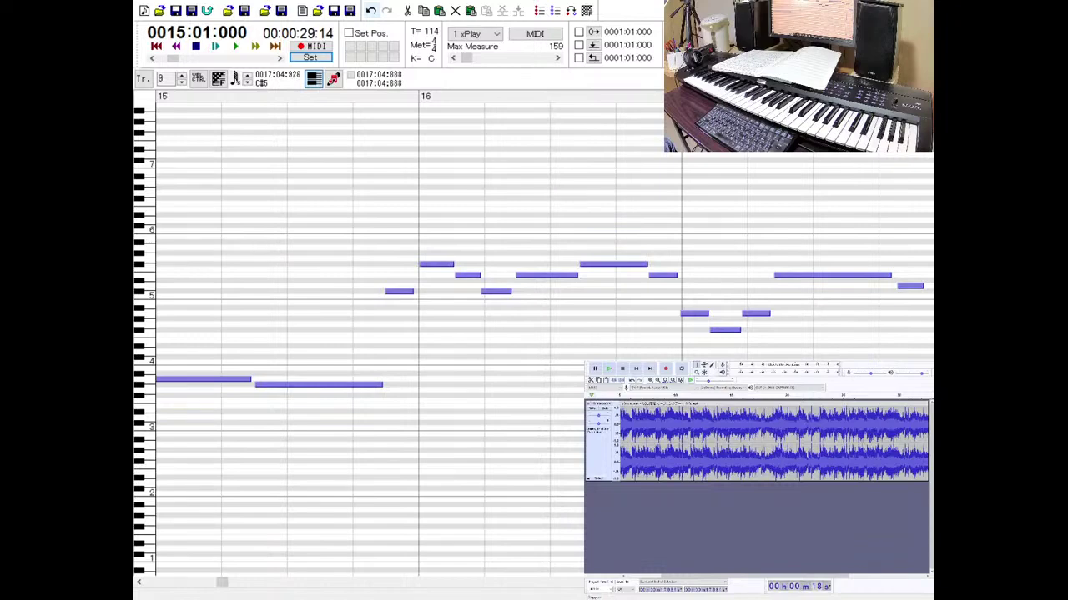
{"action": "left_click", "coordinate": [904, 285]}
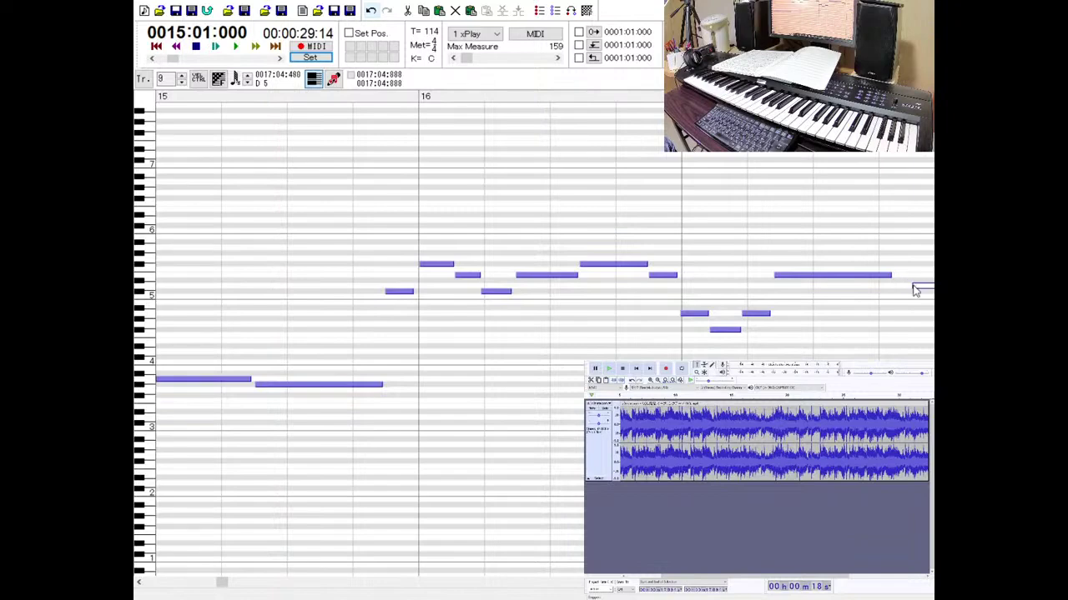
{"action": "left_click", "coordinate": [882, 276]}
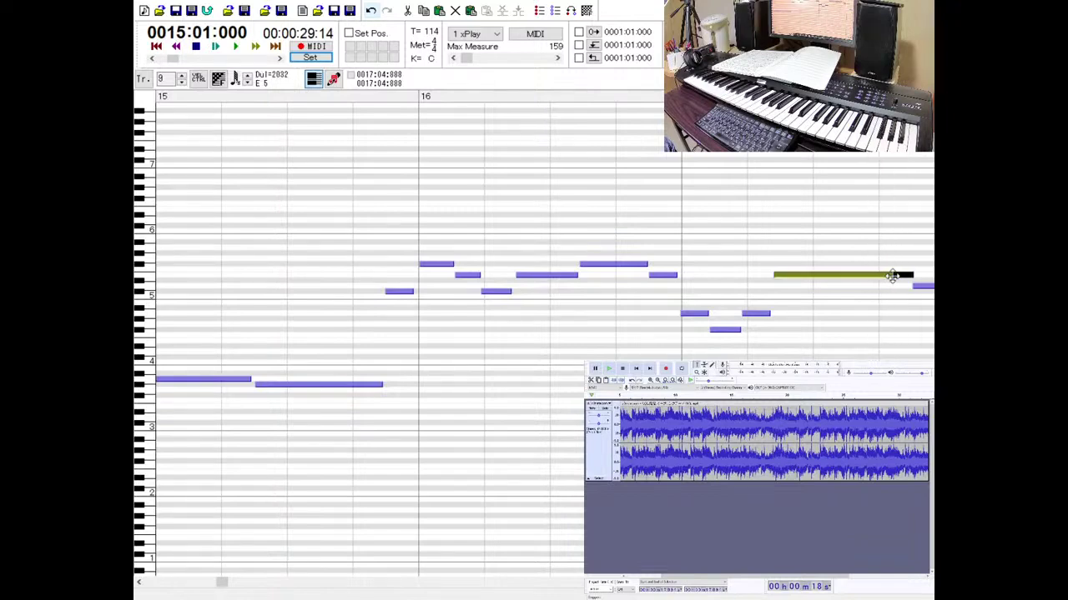
{"action": "left_click", "coordinate": [215, 46]}
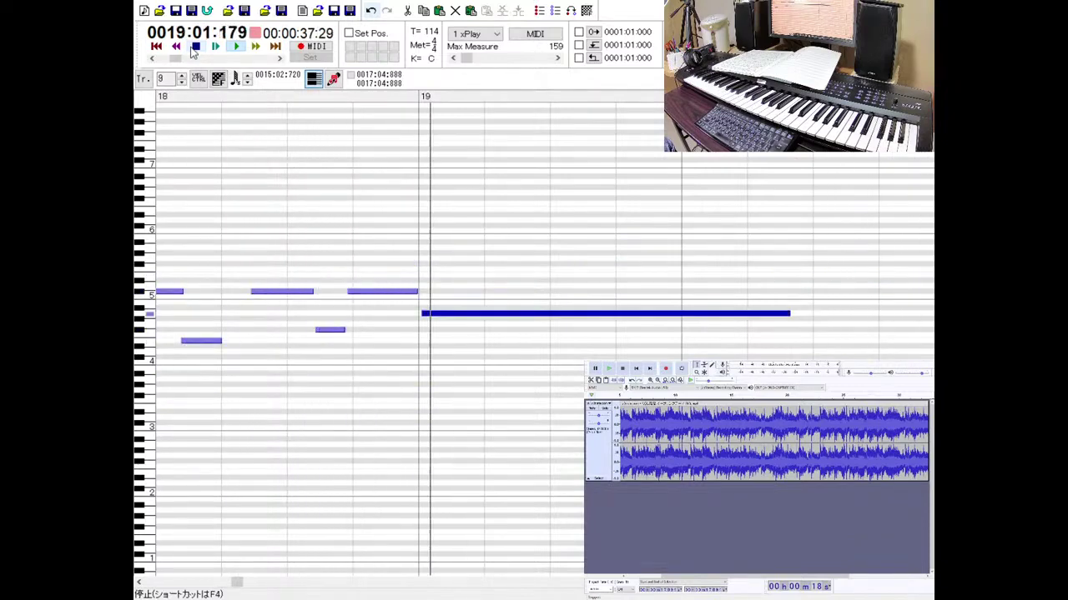
{"action": "left_click", "coordinate": [194, 48]}
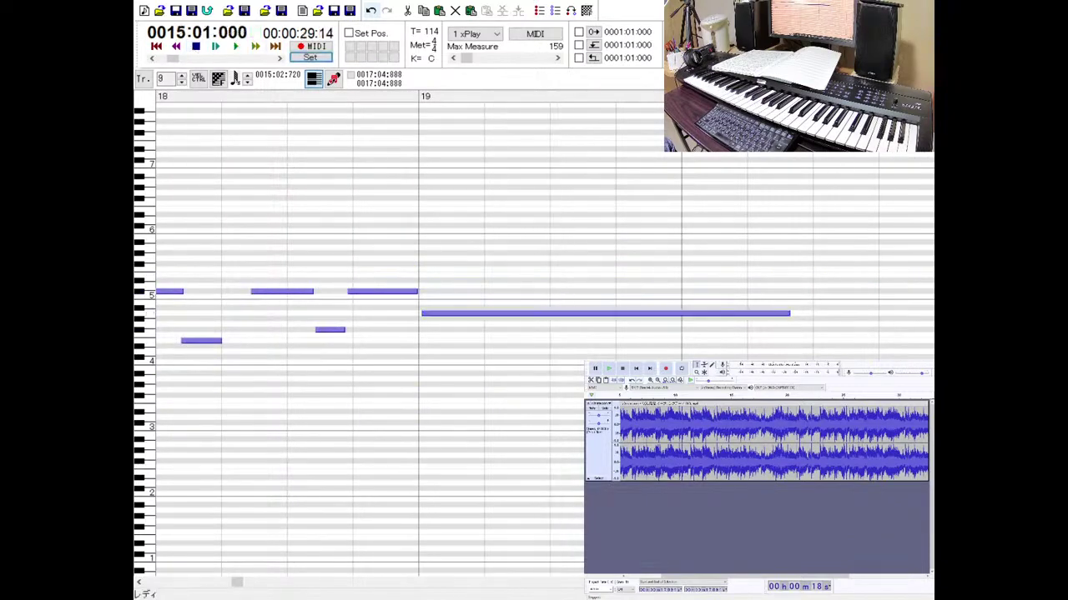
Set the Violin track's panpot (10) event in measure 1 to 80 in its event list.
{"action": "key", "text": "ctrl+tab"}
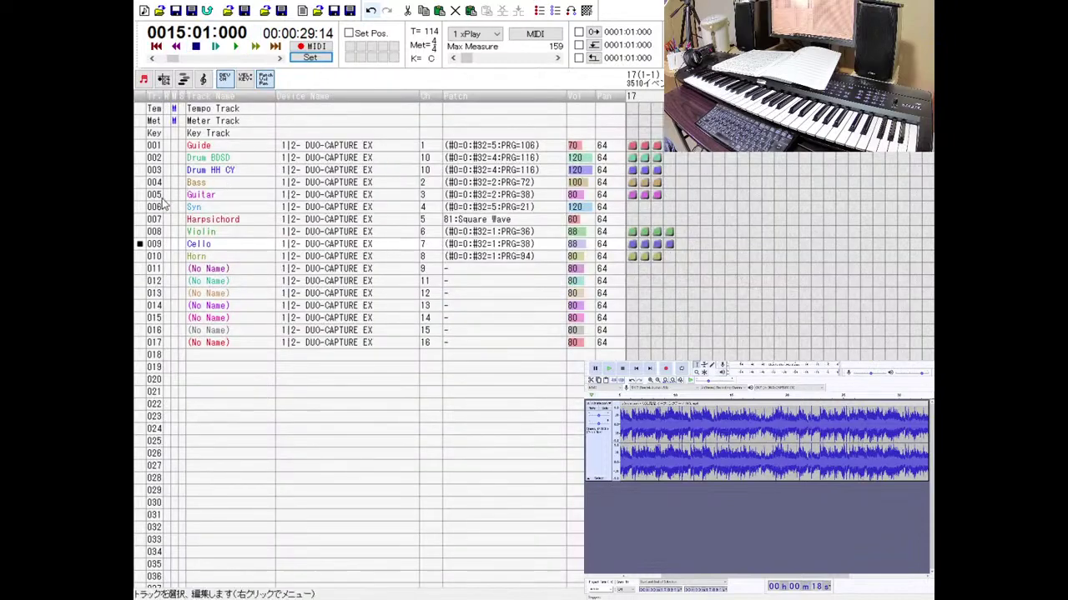
{"action": "left_click", "coordinate": [154, 233]}
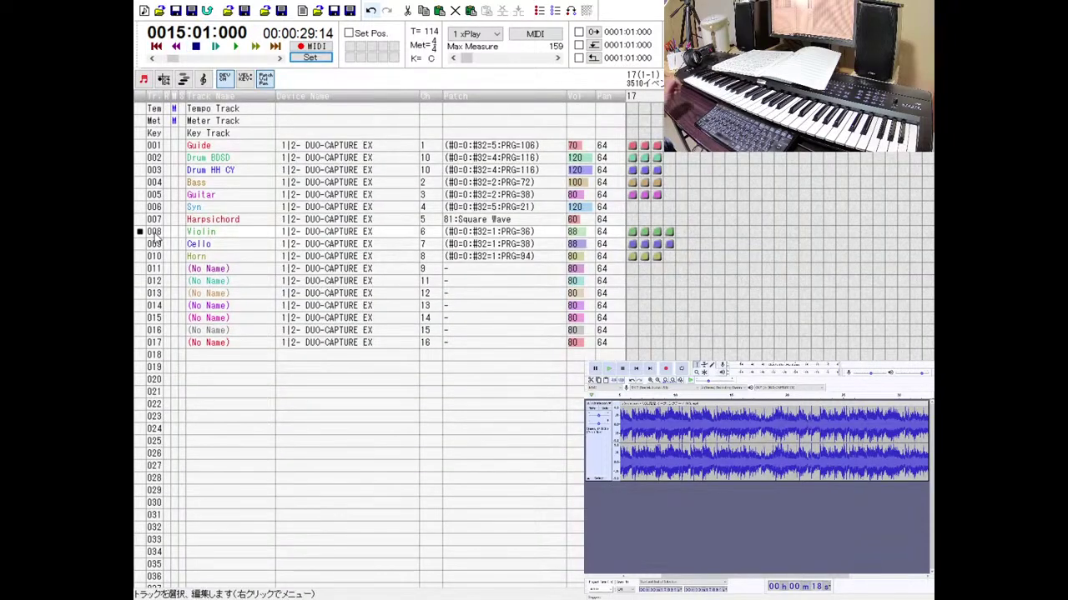
{"action": "key", "text": "ctrl+tab"}
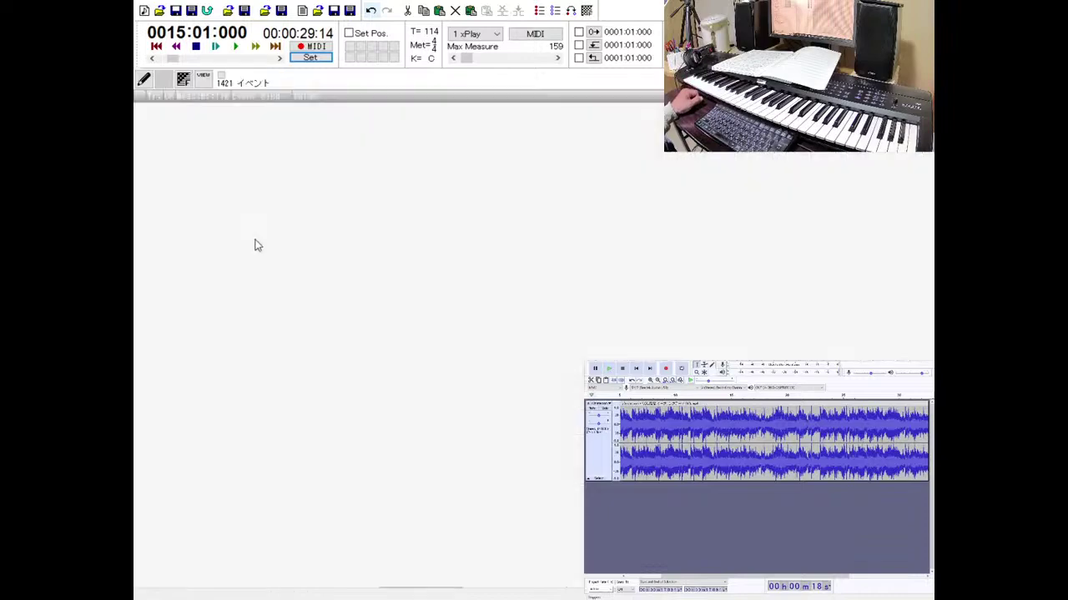
{"action": "key", "text": "Page_Up"}
{"action": "key", "text": "Page_Up"}
{"action": "key", "text": "Page_Up"}
{"action": "key", "text": "Page_Up"}
{"action": "key", "text": "Page_Up"}
{"action": "key", "text": "Page_Up"}
{"action": "key", "text": "Page_Up"}
{"action": "key", "text": "Page_Up"}
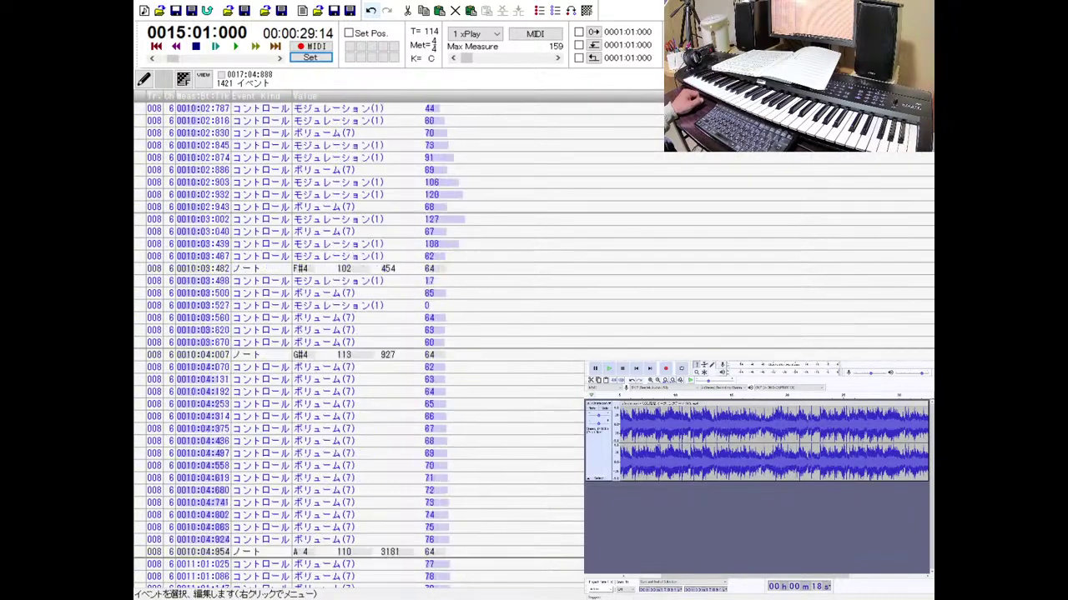
{"action": "key", "text": "Page_Up"}
{"action": "key", "text": "Page_Up"}
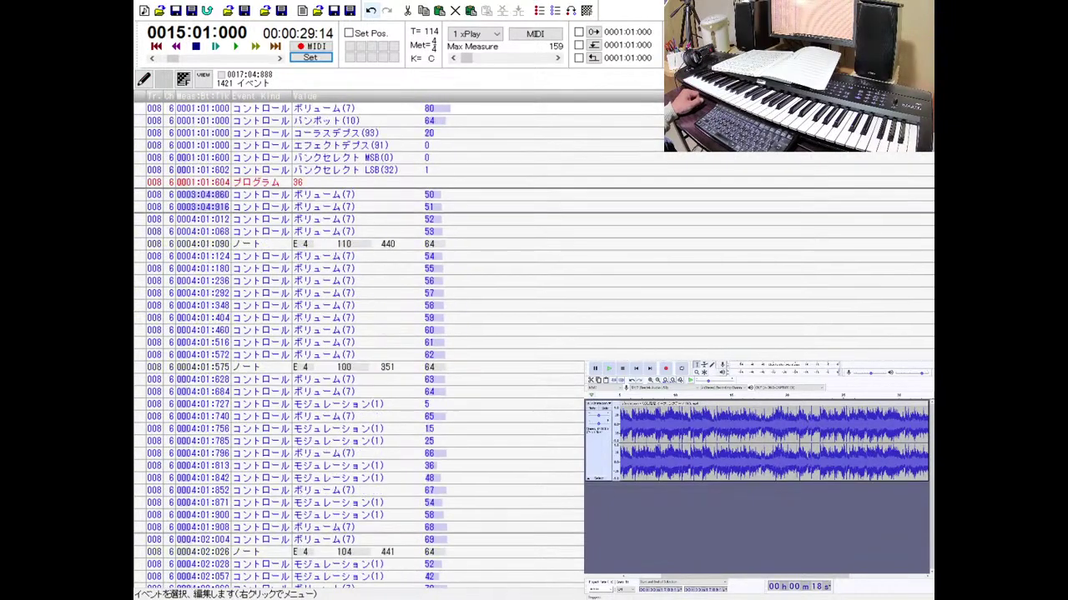
{"action": "left_click", "coordinate": [427, 121]}
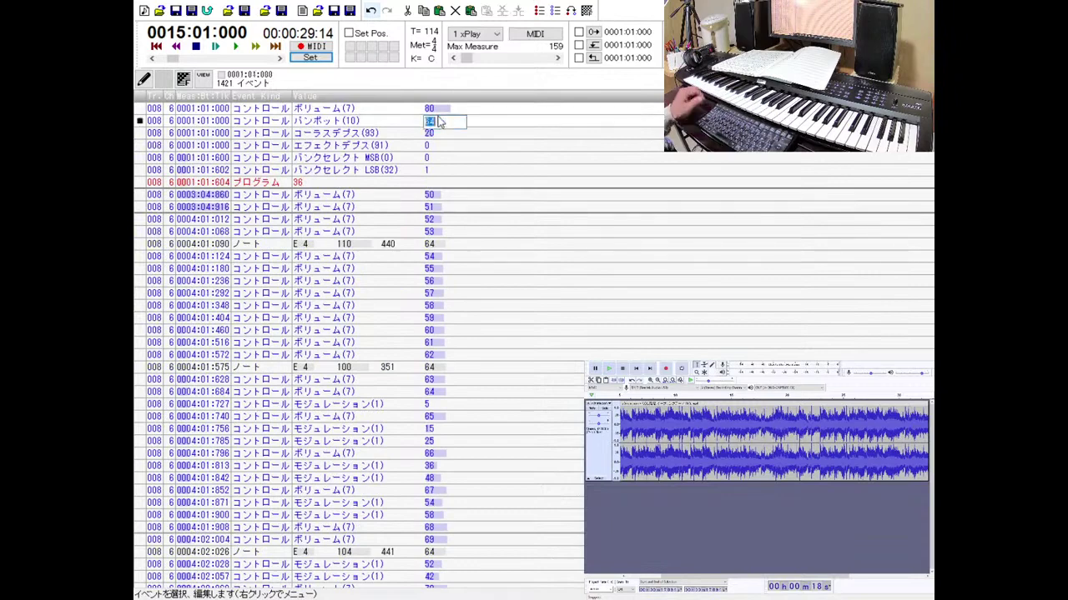
{"action": "type", "text": "80"}
{"action": "key", "text": "Return"}
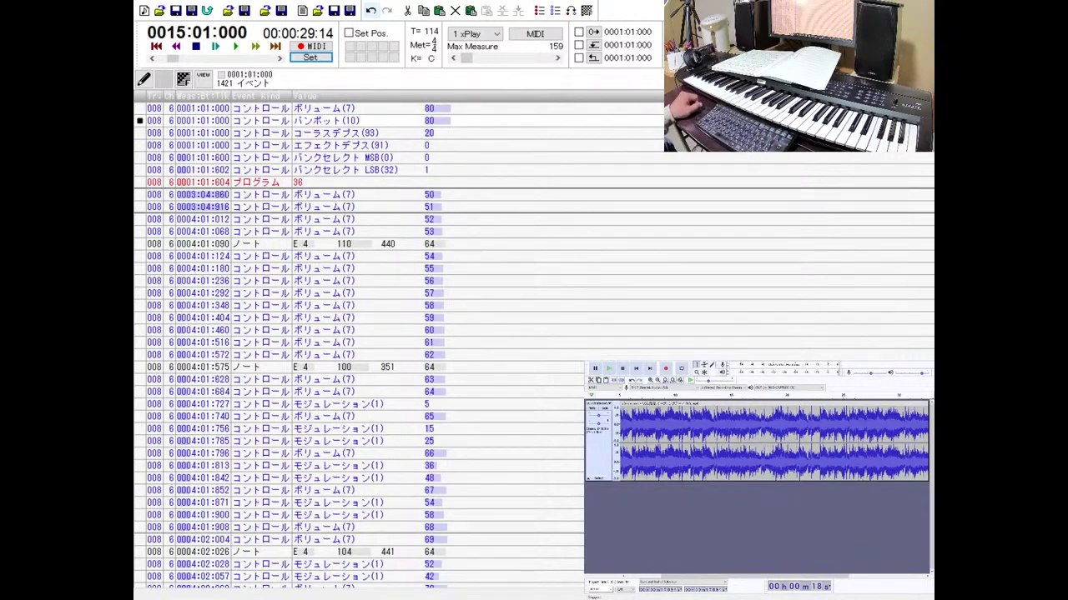
{"action": "key", "text": "Escape"}
Set the Cello track's panpot (10) event in measure 1 to 45 in its event list.
{"action": "left_click", "coordinate": [160, 244]}
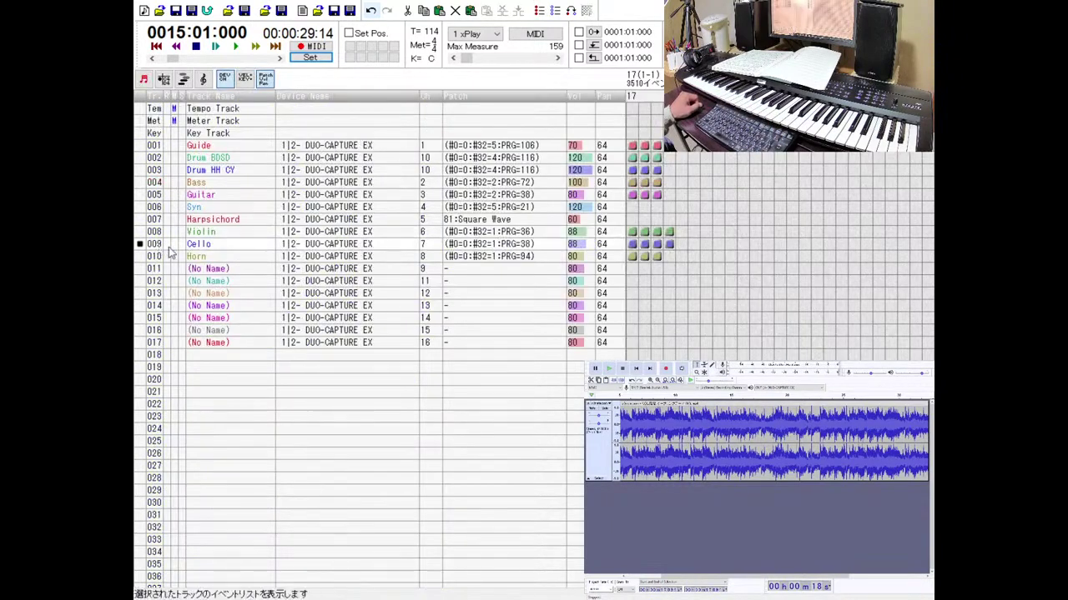
{"action": "double_click", "coordinate": [160, 244]}
{"action": "scroll", "coordinate": [358, 333], "scroll_direction": "up", "scroll_amount": 15}
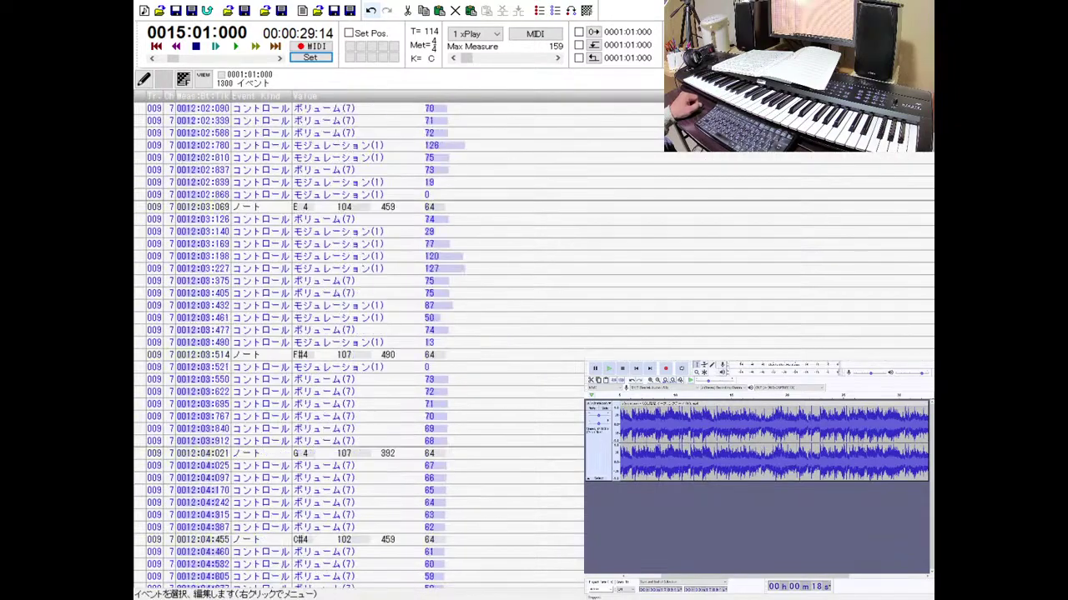
{"action": "scroll", "coordinate": [558, 188], "scroll_direction": "up", "scroll_amount": 10}
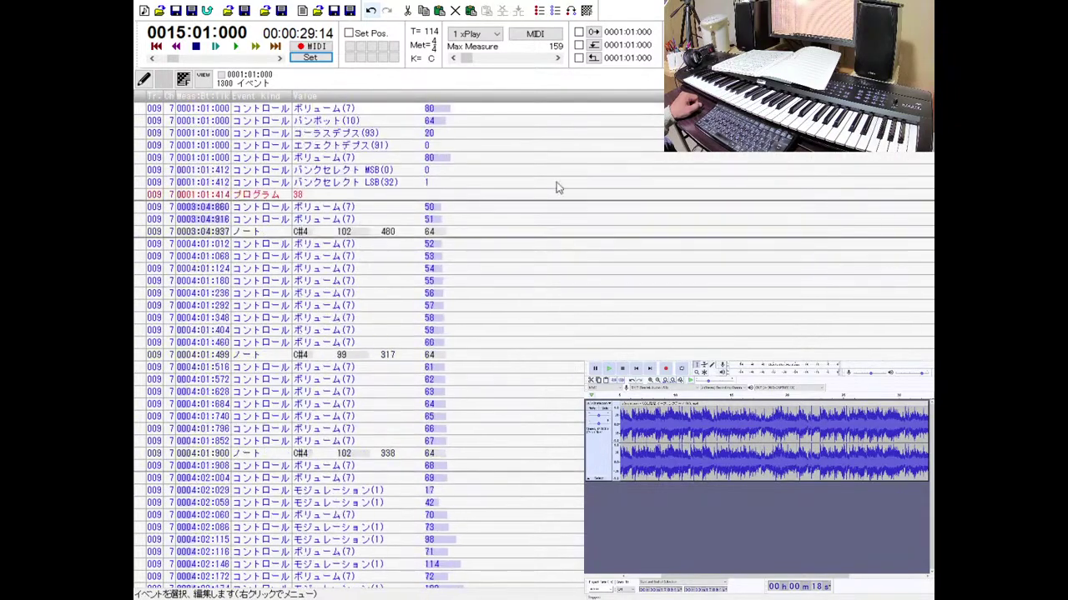
{"action": "double_click", "coordinate": [429, 121]}
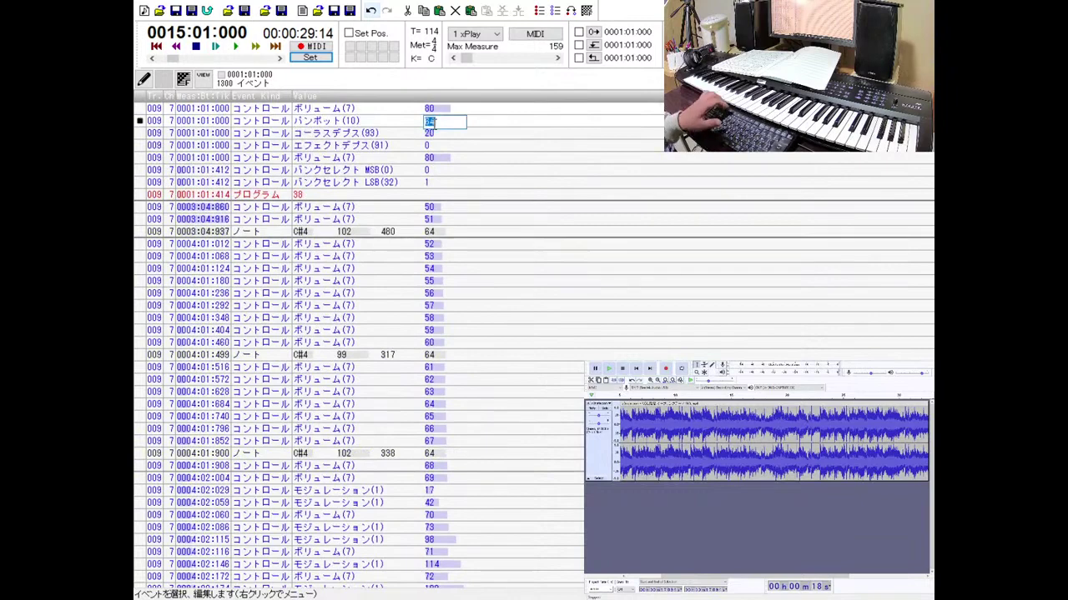
{"action": "type", "text": "45"}
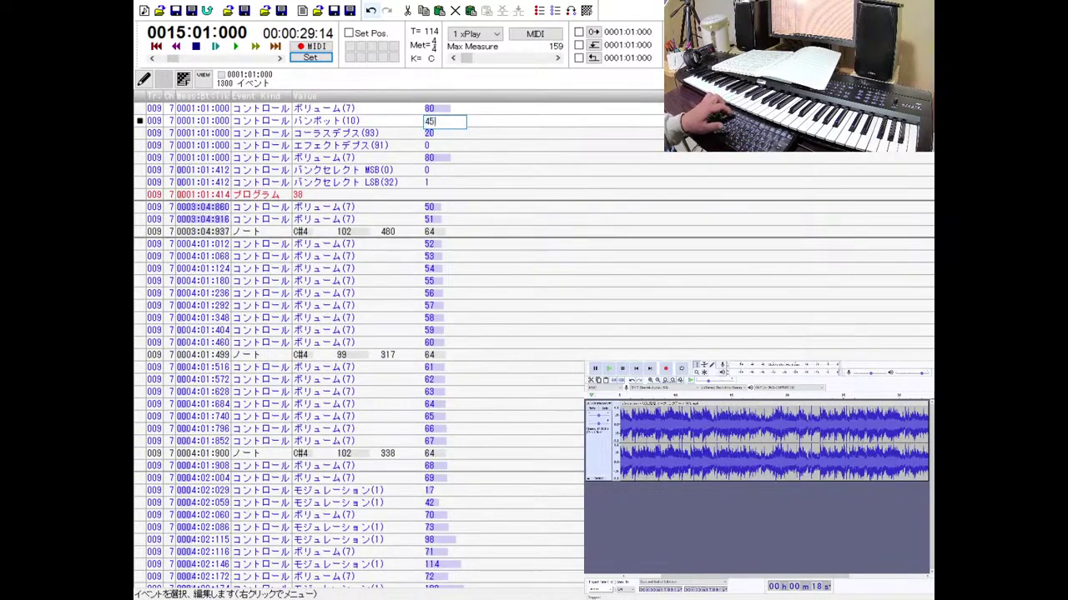
{"action": "key", "text": "Return"}
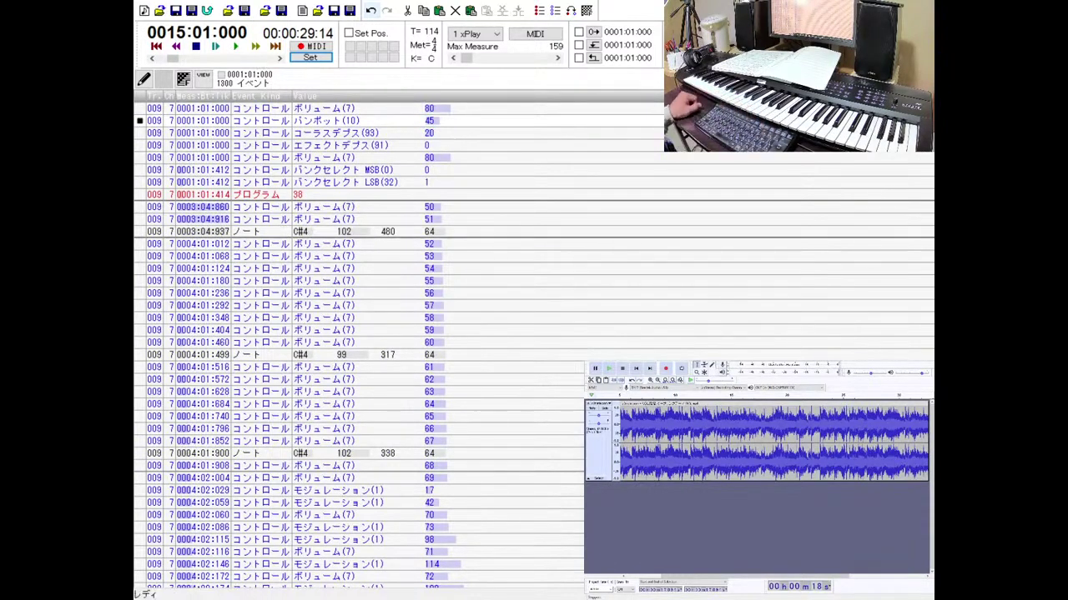
{"action": "key", "text": "Escape"}
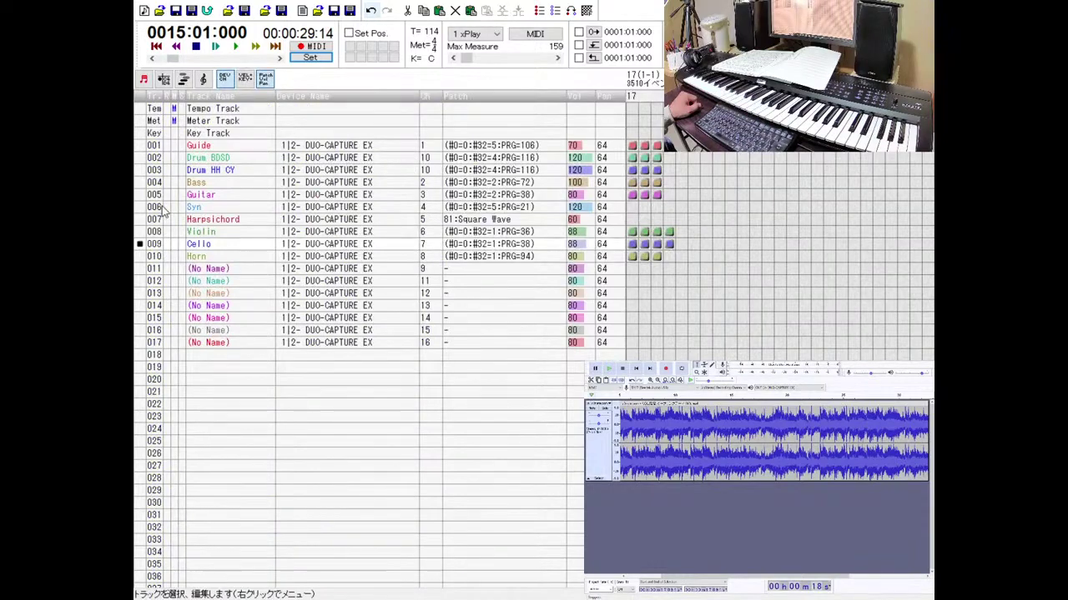
Set the Horn track's panpot (10) event in measure 1 to 80 in its event list.
{"action": "double_click", "coordinate": [155, 260]}
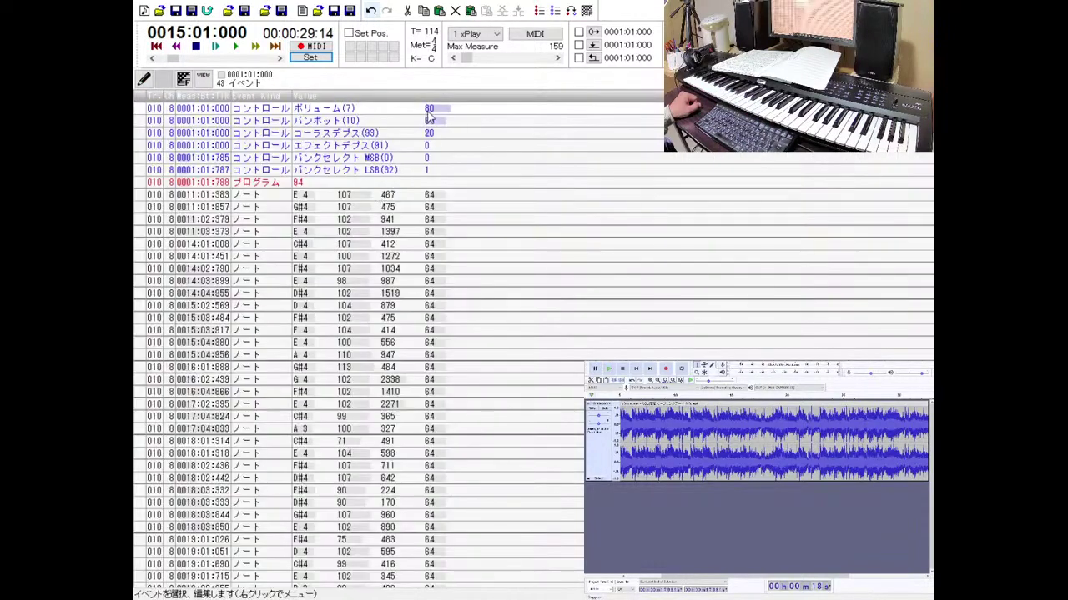
{"action": "double_click", "coordinate": [439, 121]}
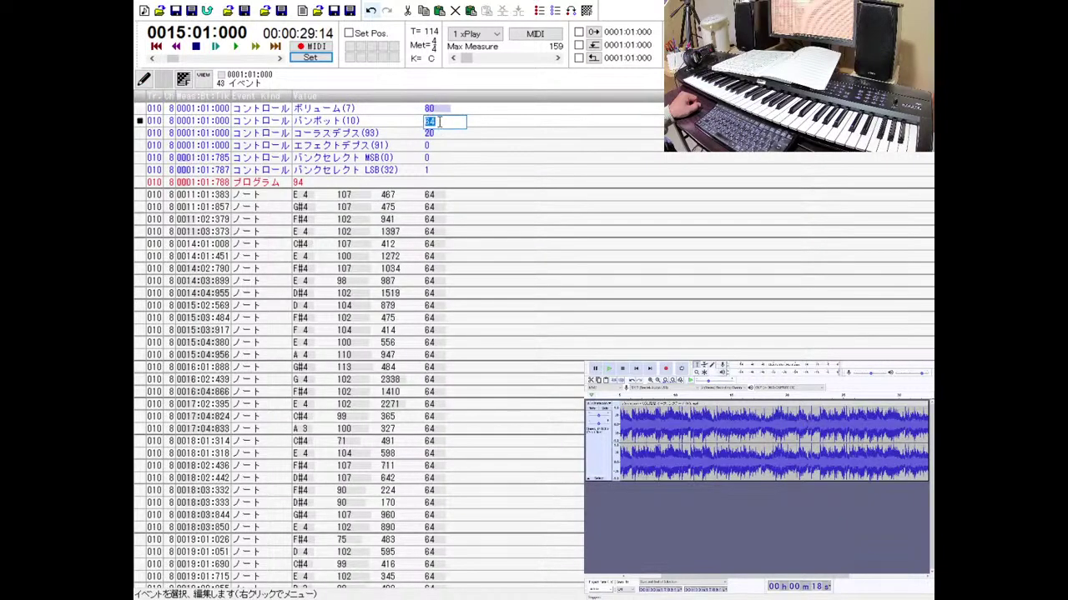
{"action": "type", "text": "80"}
{"action": "key", "text": "Return"}
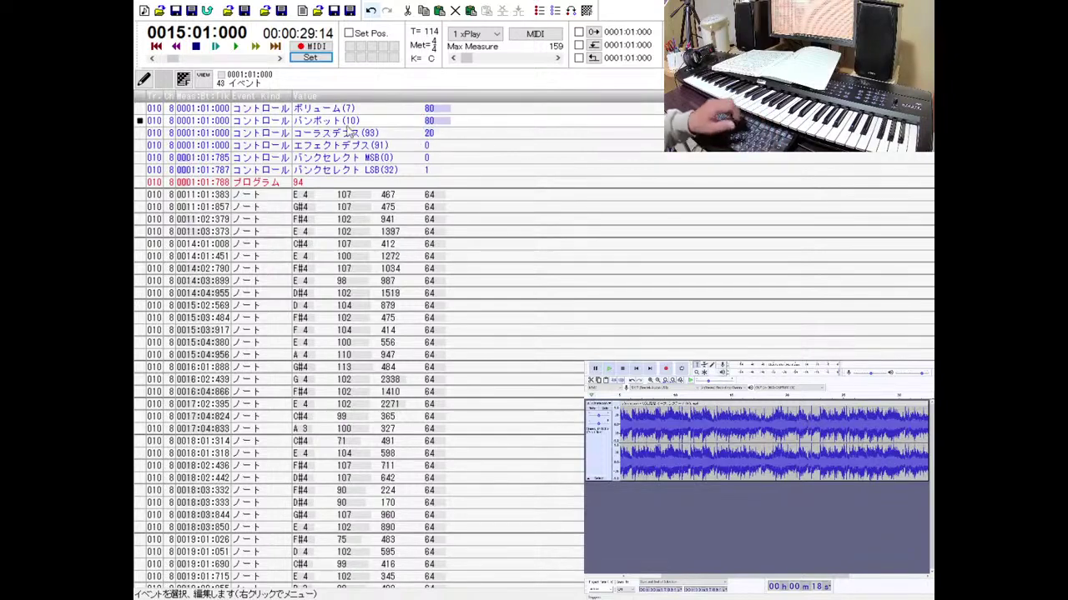
{"action": "key", "text": "Escape"}
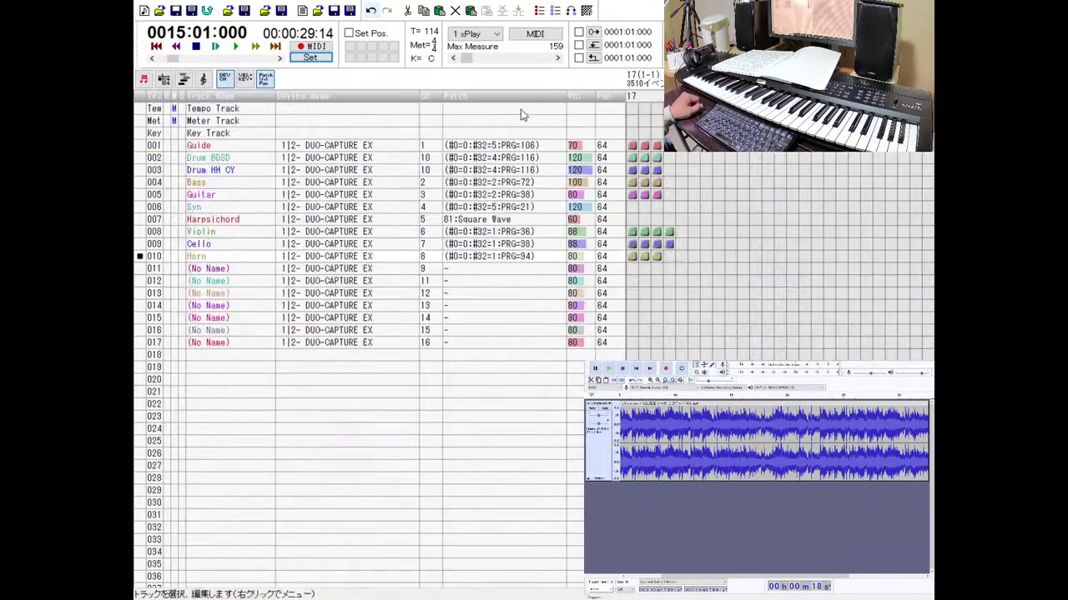
Set the Guitar track's panpot (10) event in measure 1 to 46 in its event list.
{"action": "double_click", "coordinate": [157, 197]}
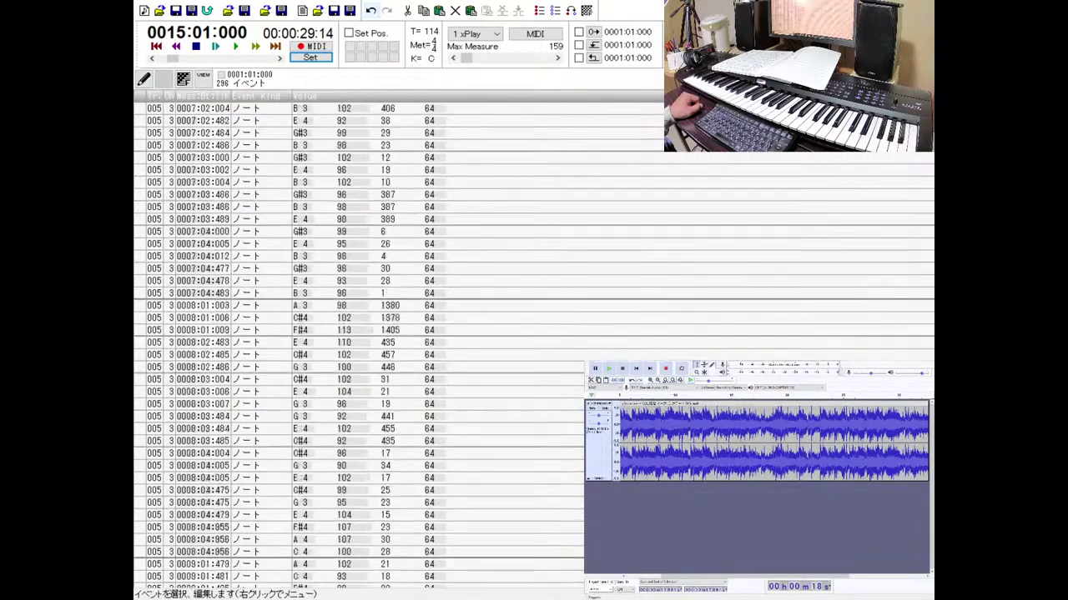
{"action": "key", "text": "ctrl+Home"}
{"action": "double_click", "coordinate": [434, 124]}
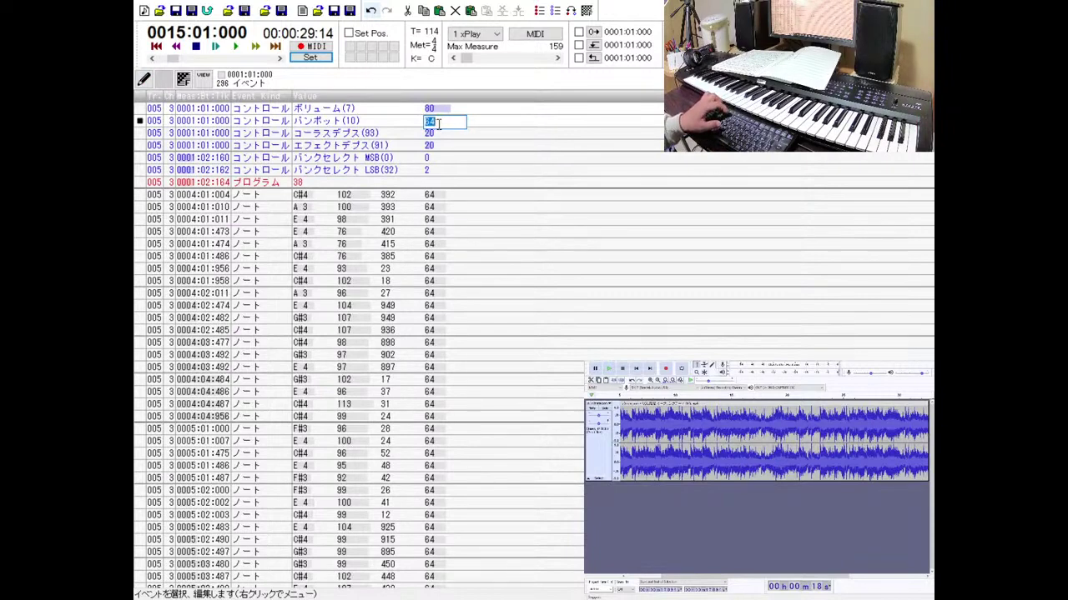
{"action": "type", "text": "46"}
{"action": "key", "text": "Return"}
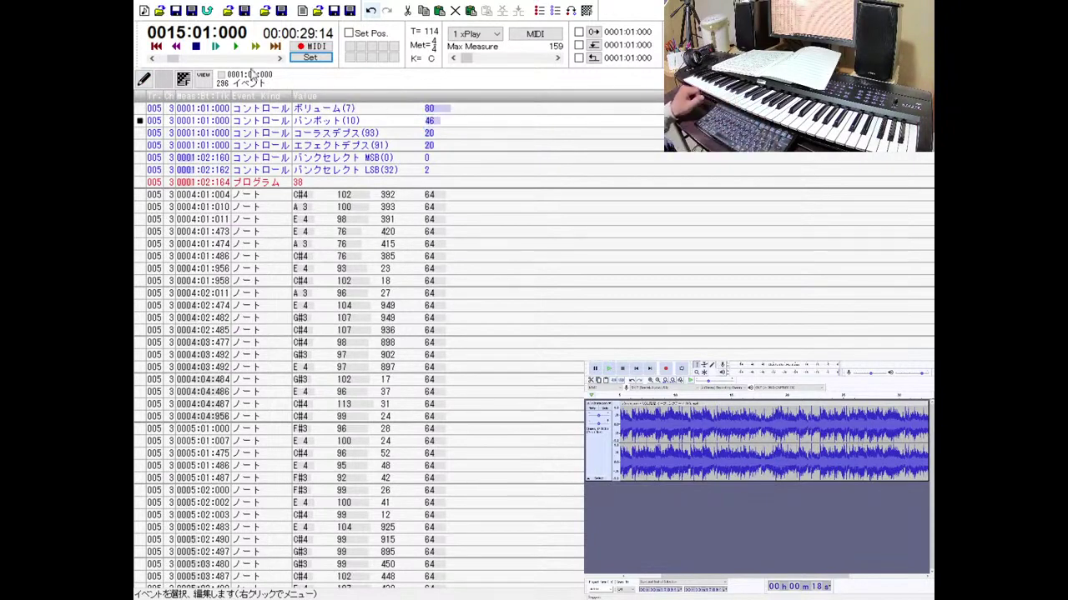
{"action": "key", "text": "Escape"}
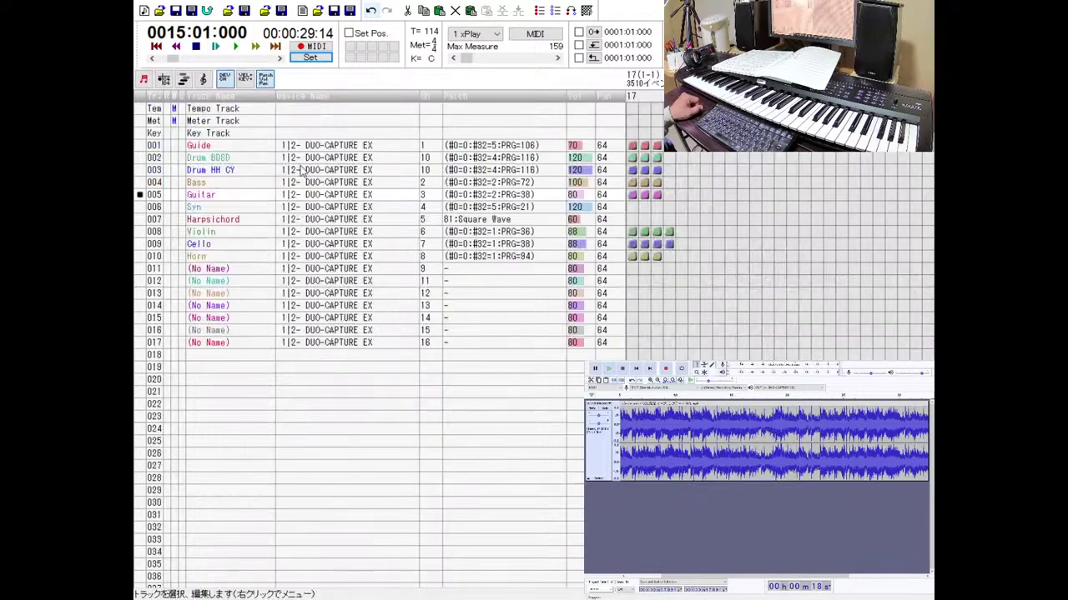
Play the arrangement to check the new panning, select the Horn track and play the reference recording in Audacity for comparison.
{"action": "left_click", "coordinate": [216, 48]}
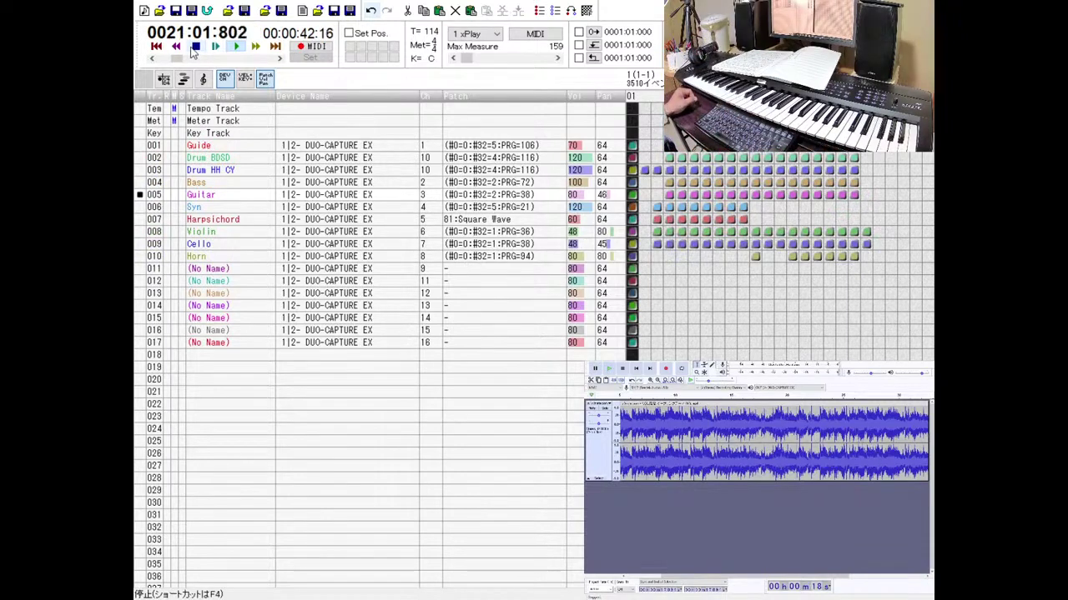
{"action": "left_click", "coordinate": [195, 46]}
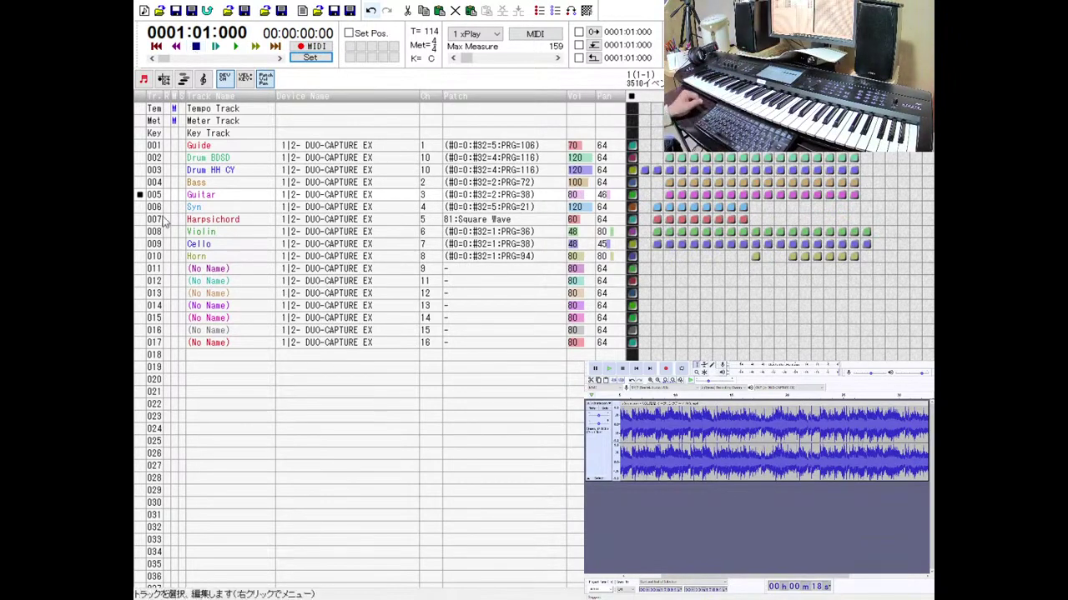
{"action": "left_click", "coordinate": [160, 255]}
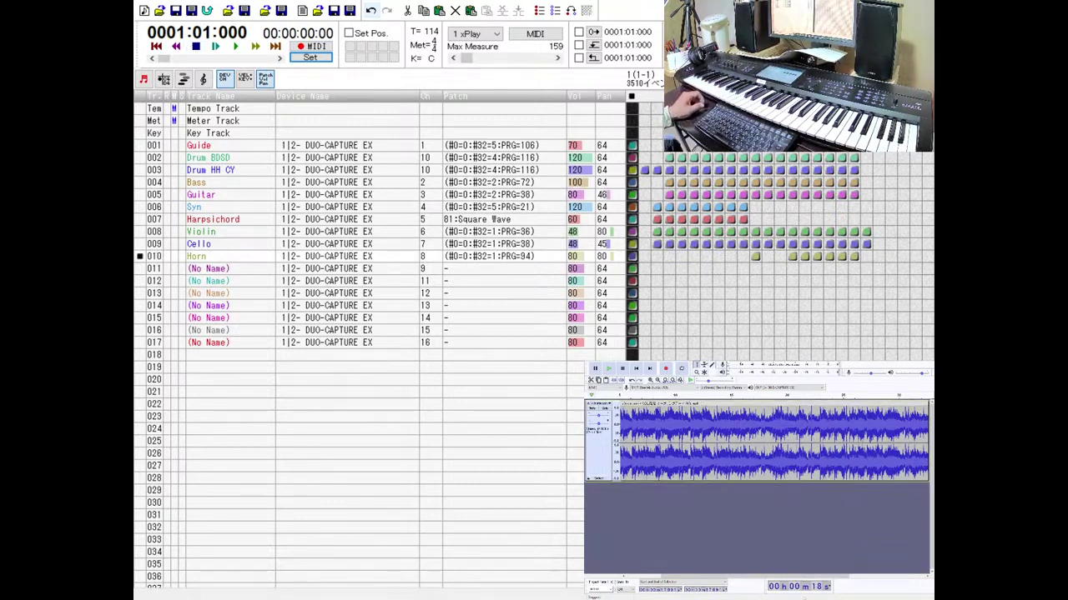
{"action": "key", "text": "space"}
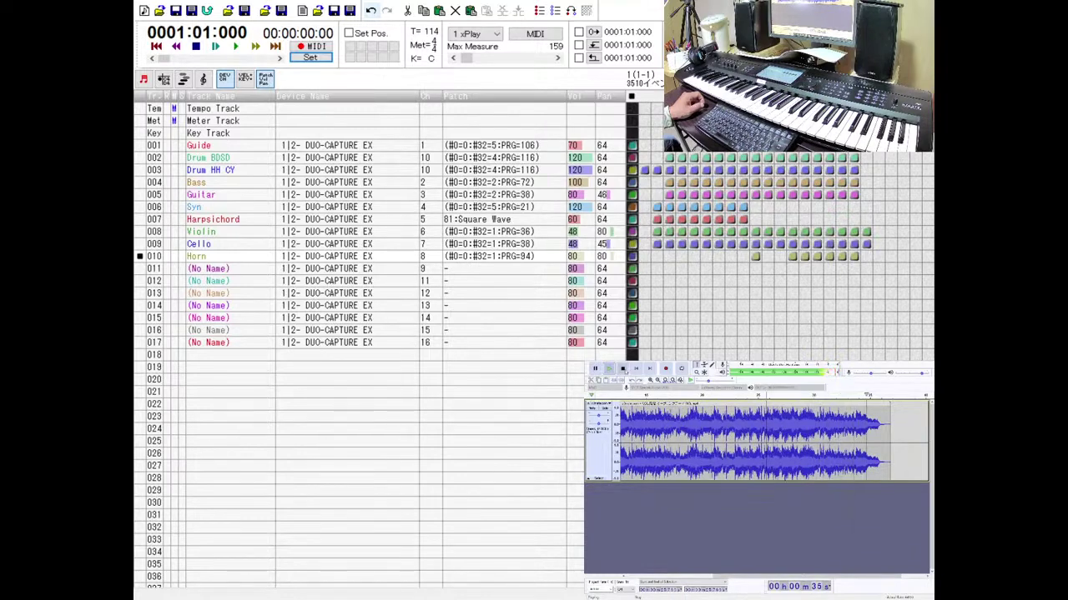
{"action": "left_click", "coordinate": [623, 369]}
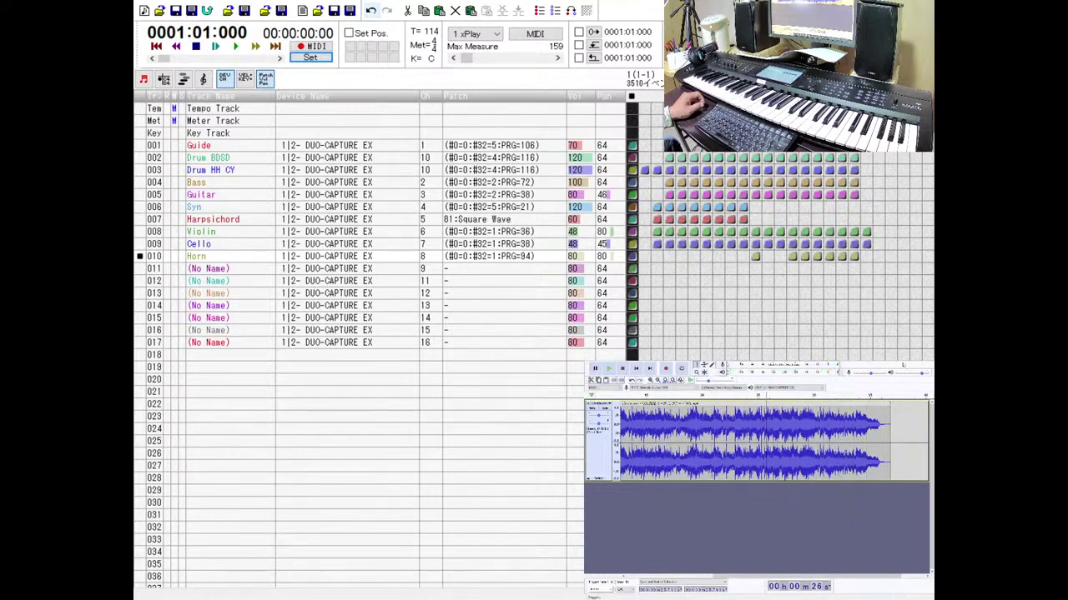
Select the Guide track for trying sounds and replay the reference recording in Audacity, repeatedly stepping back through the passage.
{"action": "left_click", "coordinate": [162, 146]}
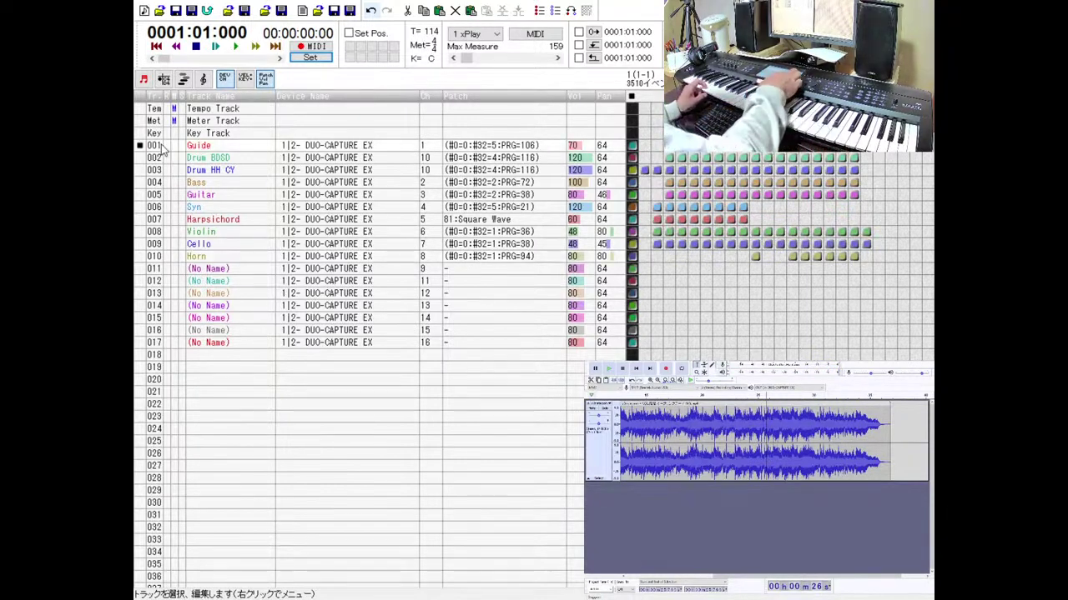
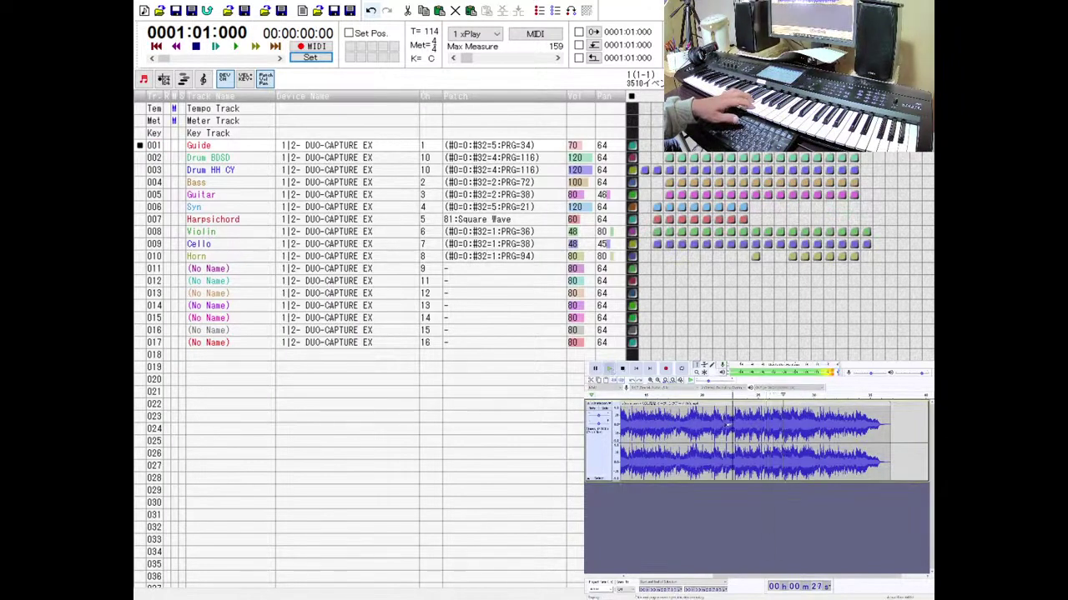
{"action": "key", "text": "Left"}
{"action": "key", "text": "Left"}
{"action": "key", "text": "Left"}
{"action": "key", "text": "Left"}
{"action": "key", "text": "Left"}
{"action": "key", "text": "Left"}
{"action": "key", "text": "Left"}
{"action": "key", "text": "Left"}
{"action": "key", "text": "Left"}
{"action": "key", "text": "Left"}
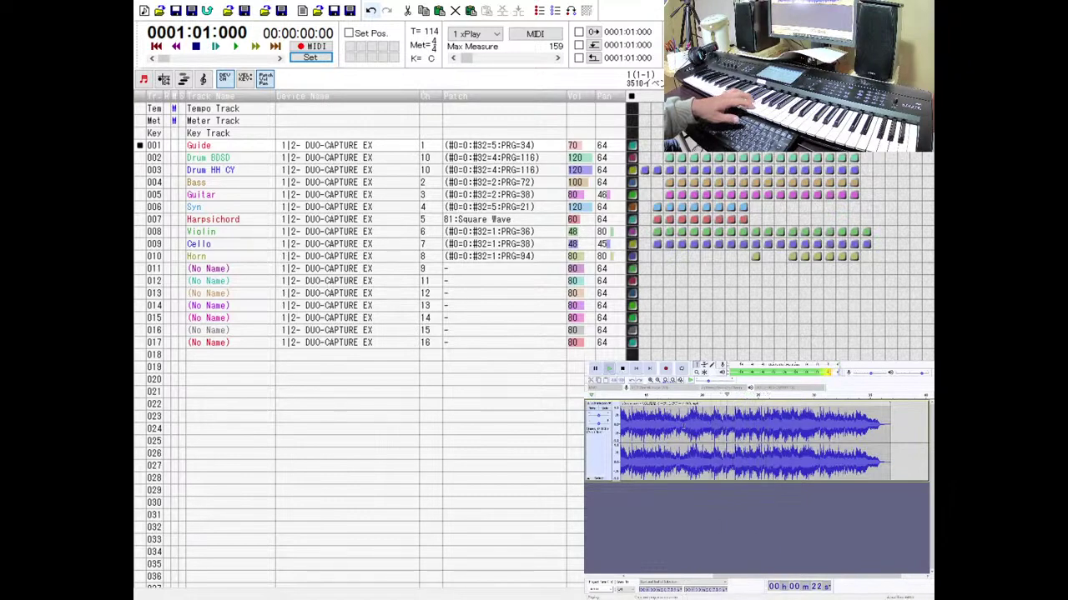
{"action": "key", "text": "Left"}
{"action": "key", "text": "Left"}
{"action": "key", "text": "Left"}
{"action": "key", "text": "Left"}
{"action": "key", "text": "Left"}
{"action": "key", "text": "Left"}
{"action": "key", "text": "Left"}
{"action": "key", "text": "Left"}
{"action": "key", "text": "Left"}
{"action": "key", "text": "Left"}
{"action": "key", "text": "p"}
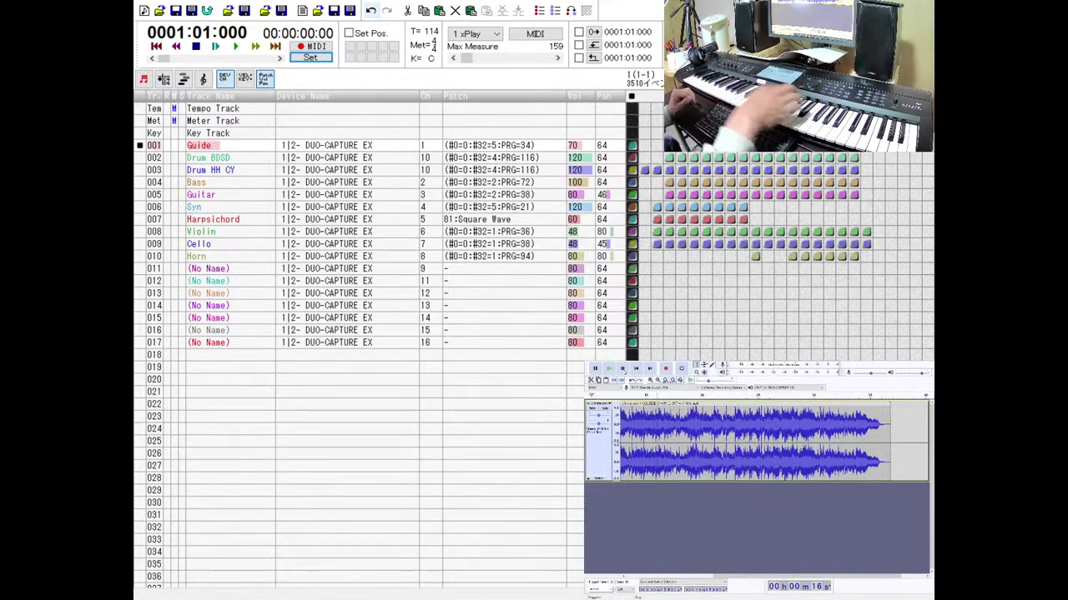
Replay the reference recording, including from about 15 seconds, to compare its horn part with the sound on the Guide track.
{"action": "key", "text": "space"}
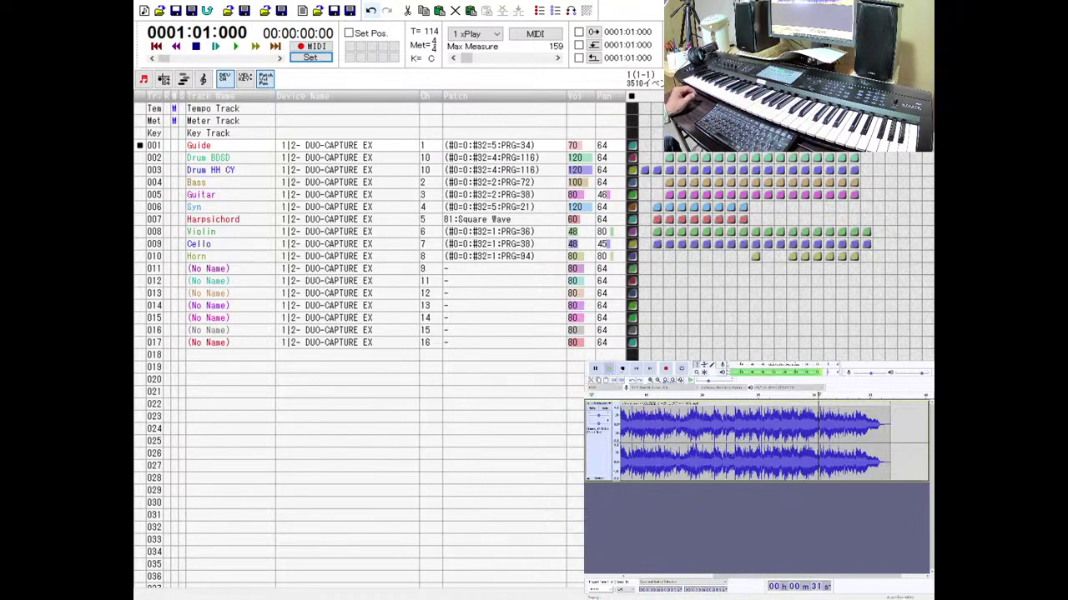
{"action": "key", "text": "r"}
{"action": "key", "text": "space"}
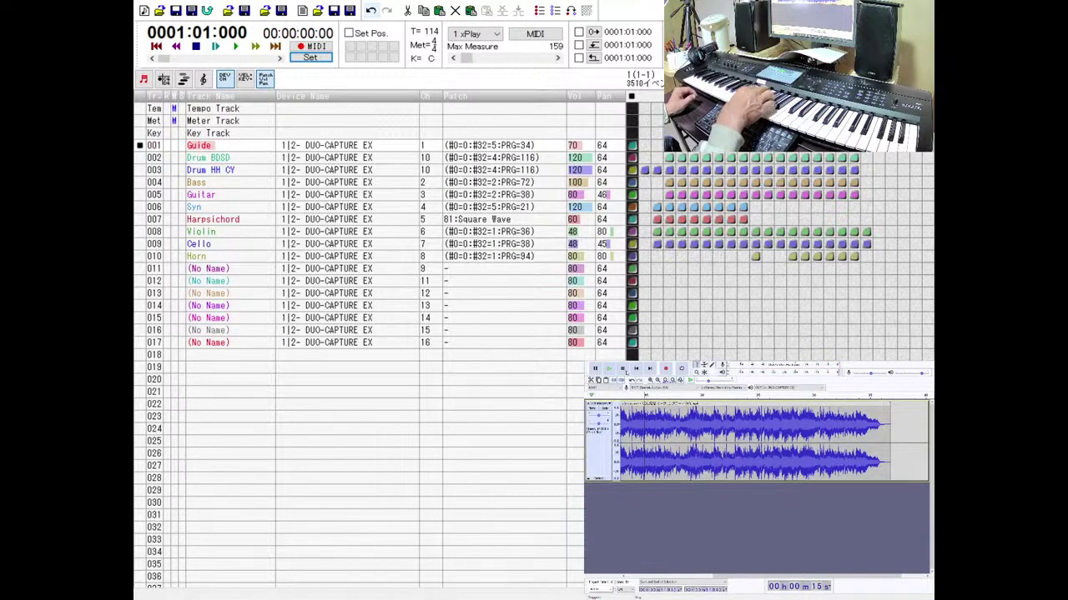
{"action": "left_click", "coordinate": [610, 369]}
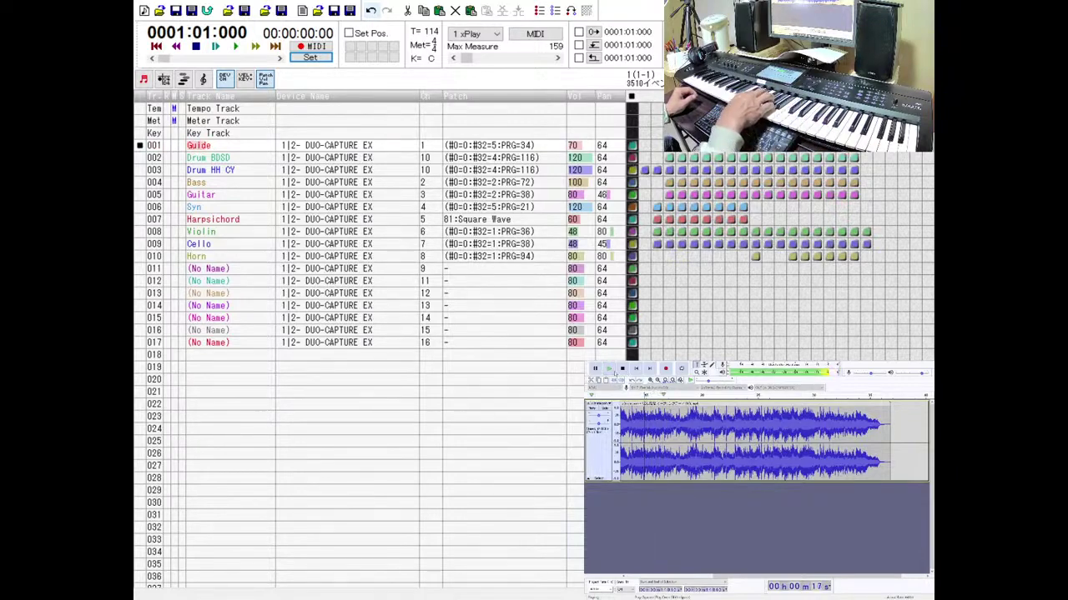
{"action": "left_click", "coordinate": [609, 369]}
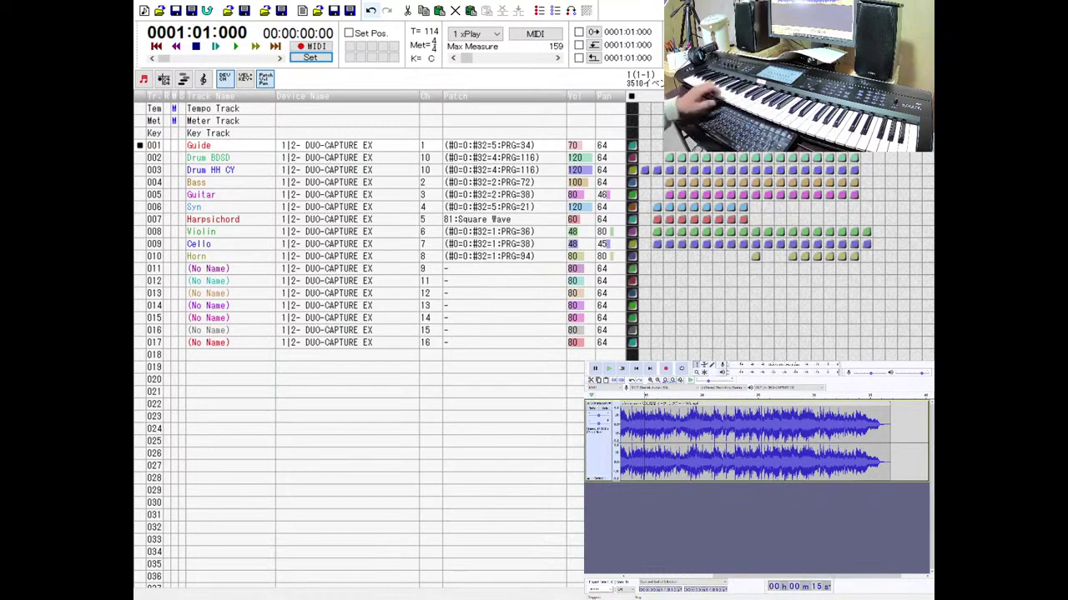
{"action": "key", "text": "space"}
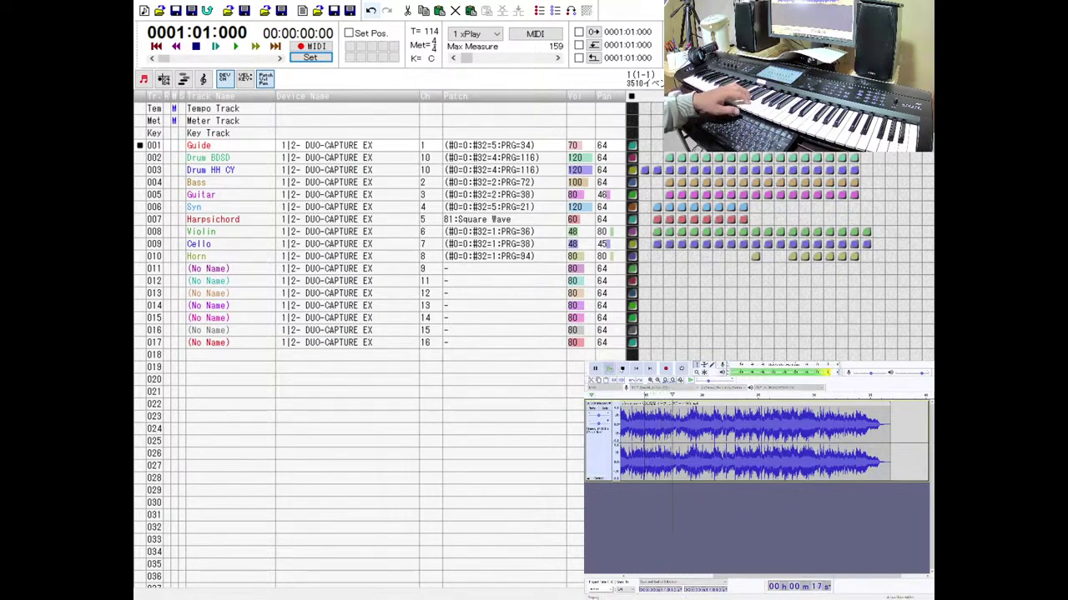
{"action": "key", "text": "space"}
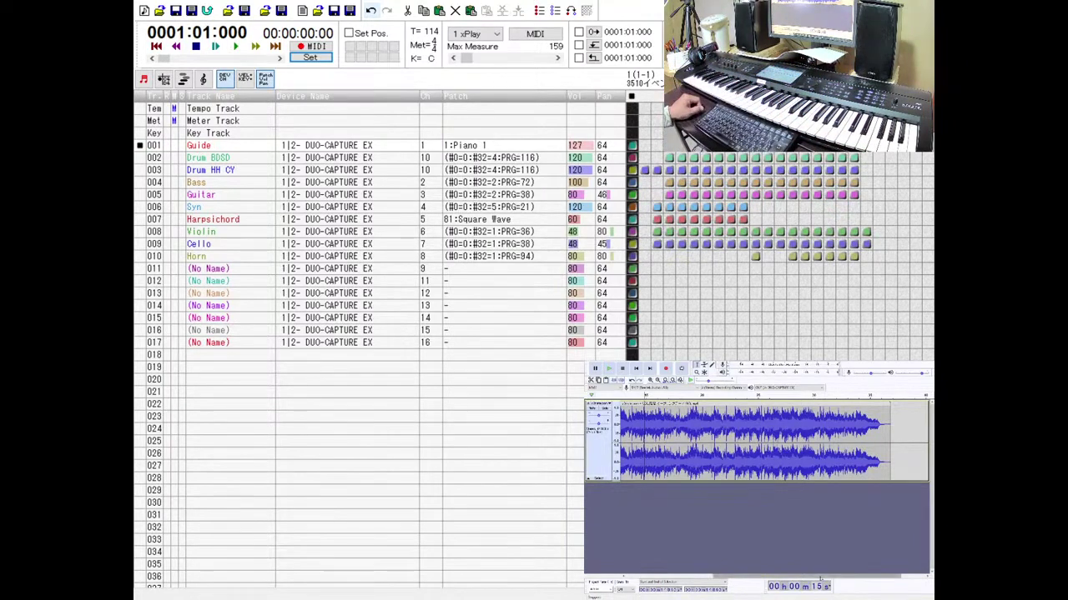
Set the Horn track's program to 34 and its bank select LSB (32) to 5 in its event list.
{"action": "left_click", "coordinate": [161, 250]}
{"action": "double_click", "coordinate": [161, 256]}
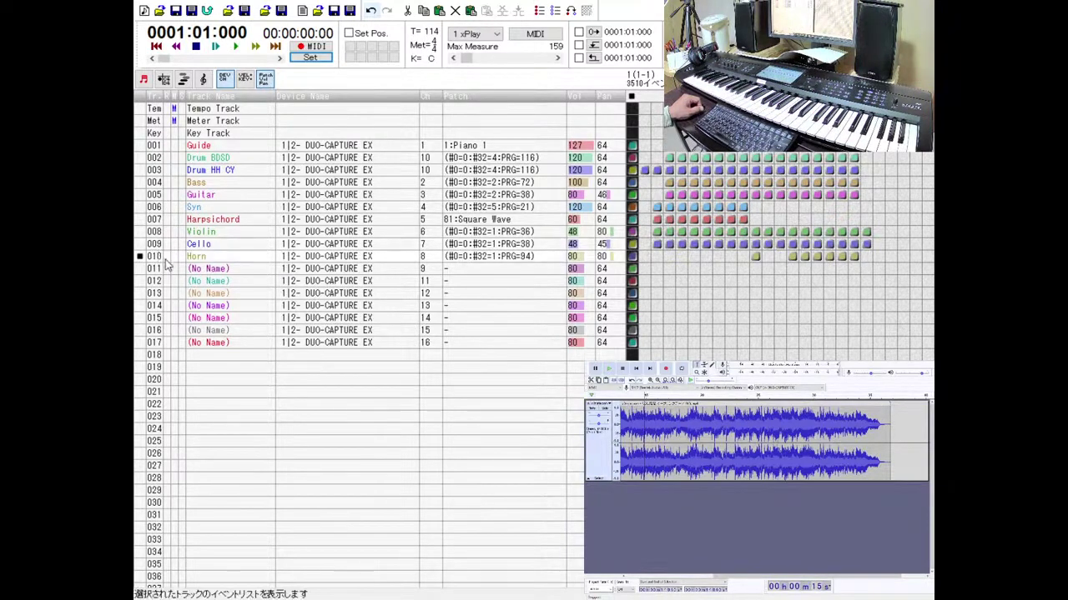
{"action": "double_click", "coordinate": [265, 180]}
{"action": "type", "text": "34"}
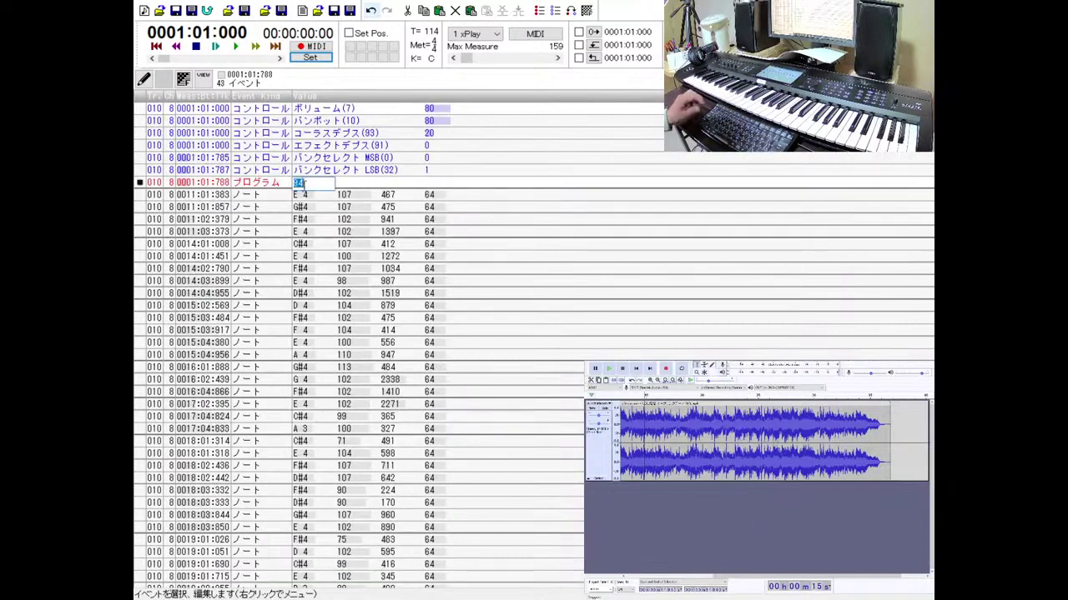
{"action": "key", "text": "Return"}
{"action": "key", "text": "Up"}
{"action": "type", "text": "5"}
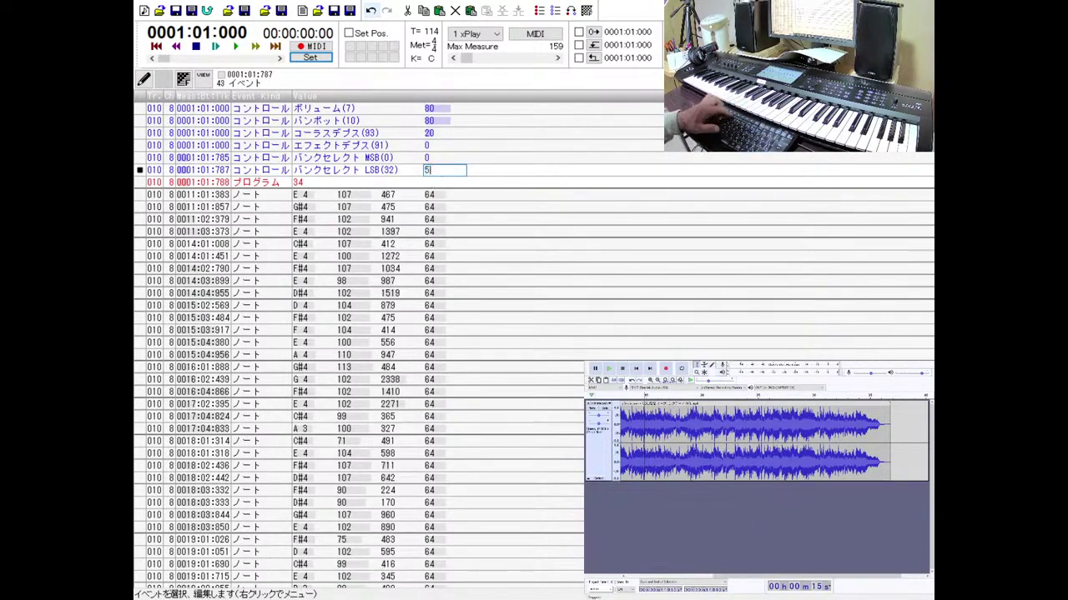
{"action": "key", "text": "Return"}
Play the song around measures 12 to 15 to hear the Horn's new sound, leaving its event list and stopping playback.
{"action": "left_click", "coordinate": [235, 46]}
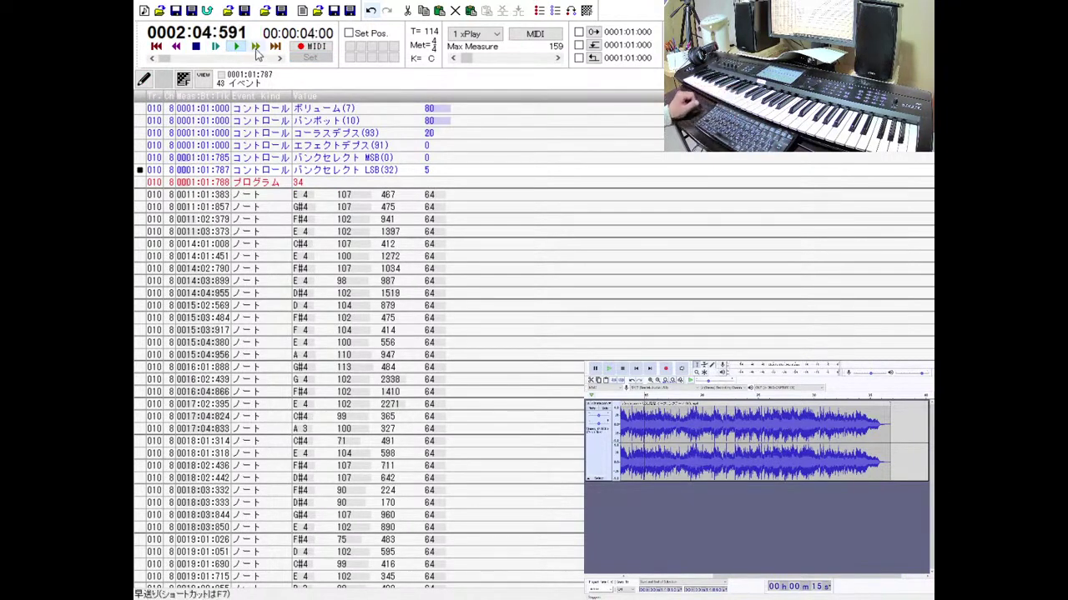
{"action": "left_click", "coordinate": [256, 47]}
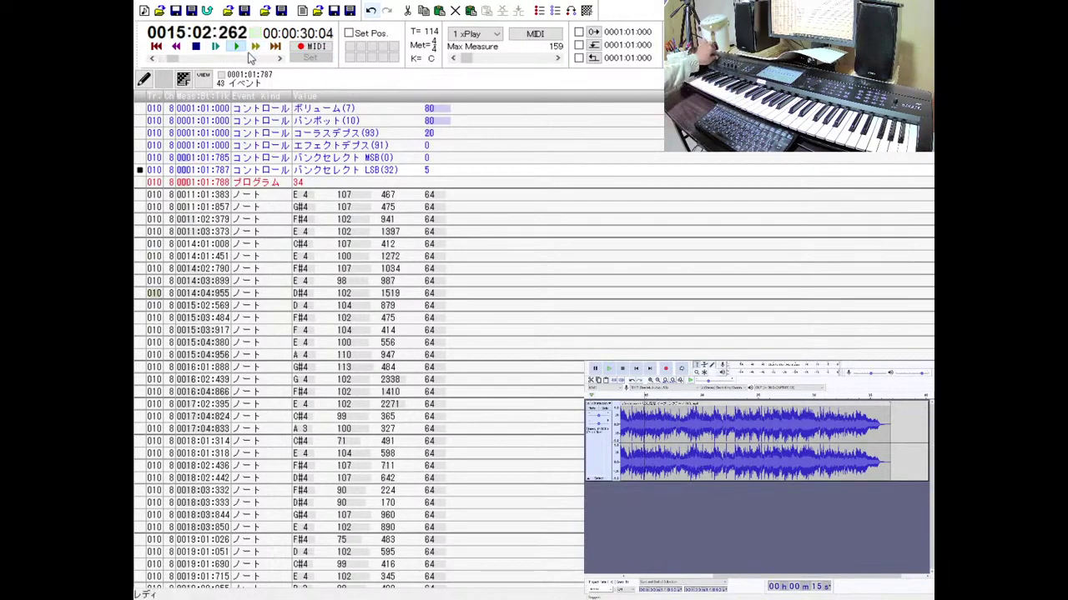
{"action": "left_click", "coordinate": [176, 47]}
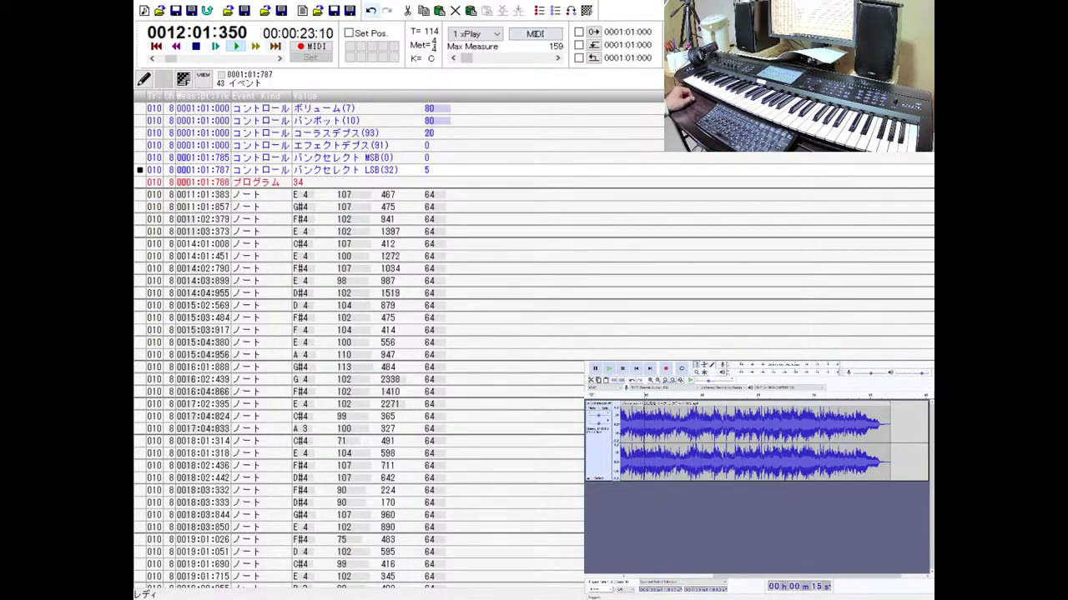
{"action": "key", "text": "ctrl+F4"}
{"action": "left_click", "coordinate": [195, 47]}
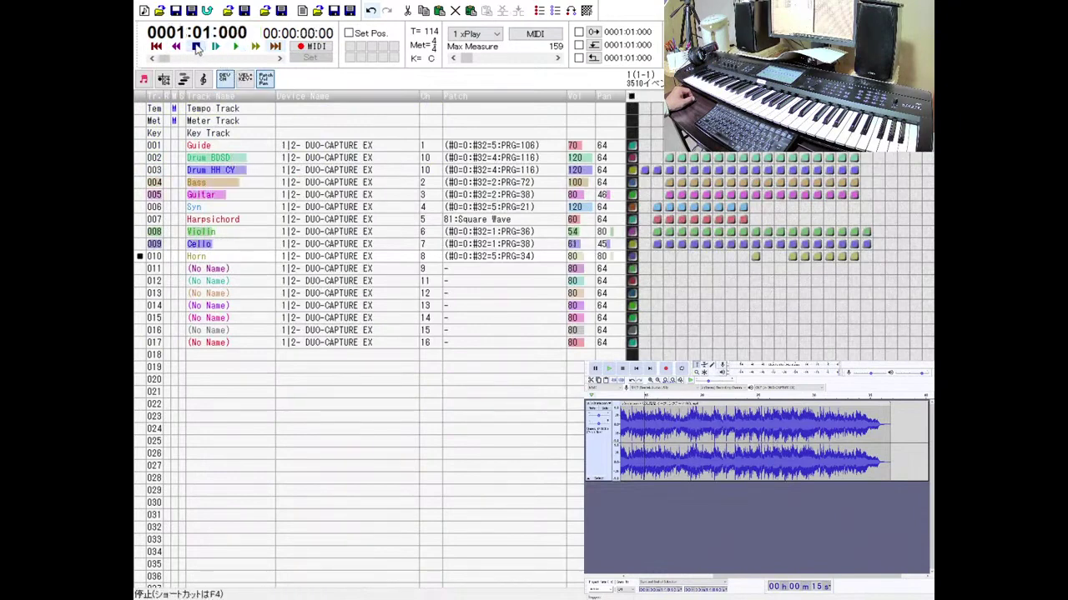
Play the song from around measure 10 and set the Horn track's volume to 60.
{"action": "left_click", "coordinate": [252, 48]}
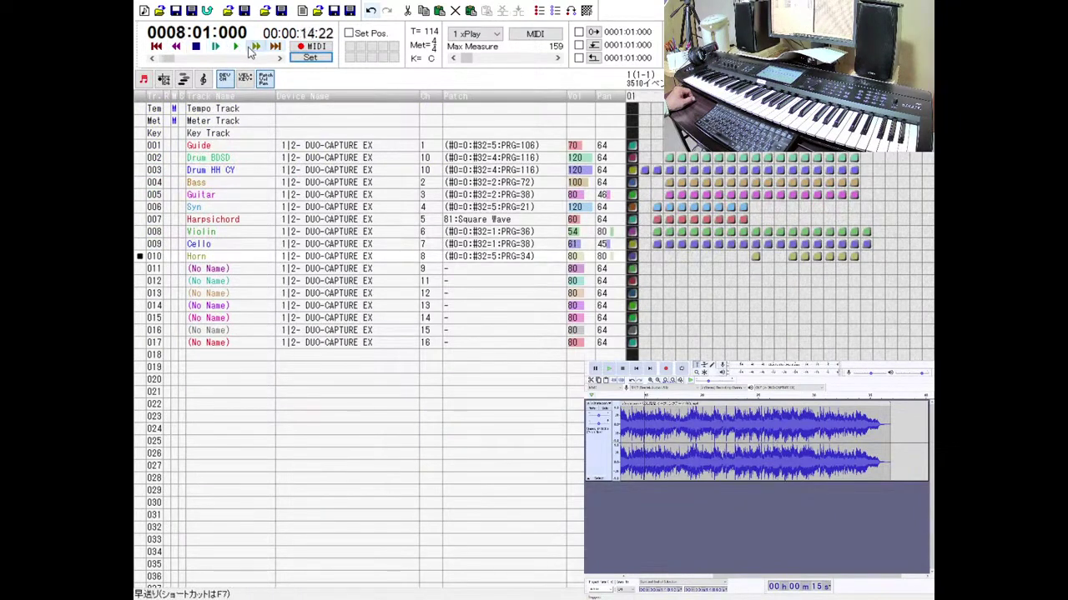
{"action": "left_click", "coordinate": [252, 48]}
{"action": "left_click", "coordinate": [235, 46]}
{"action": "left_click", "coordinate": [176, 46]}
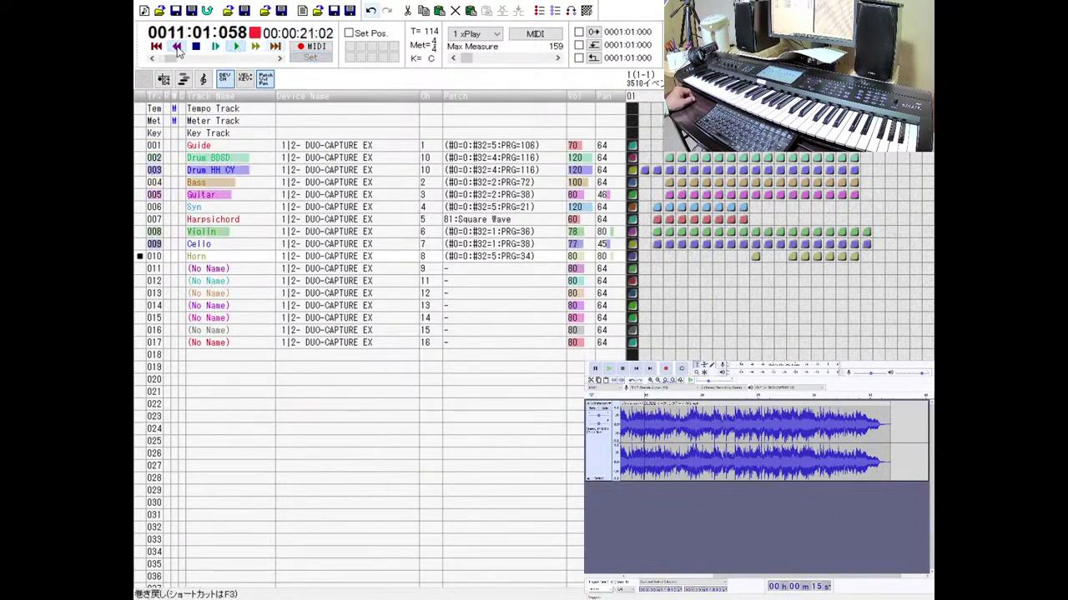
{"action": "left_click", "coordinate": [176, 47]}
{"action": "double_click", "coordinate": [578, 256]}
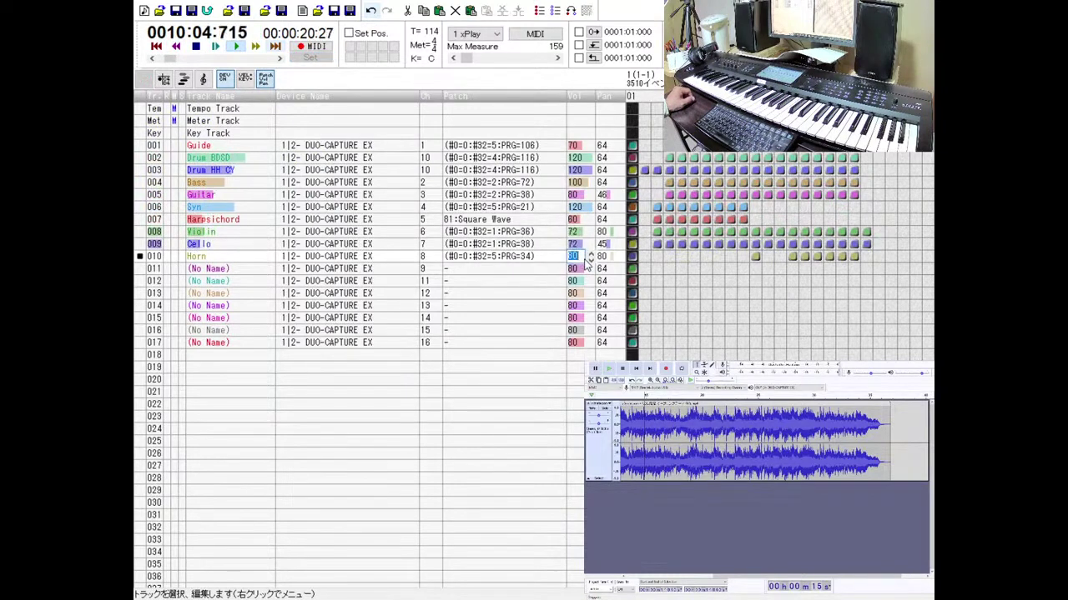
{"action": "type", "text": "60"}
{"action": "key", "text": "Return"}
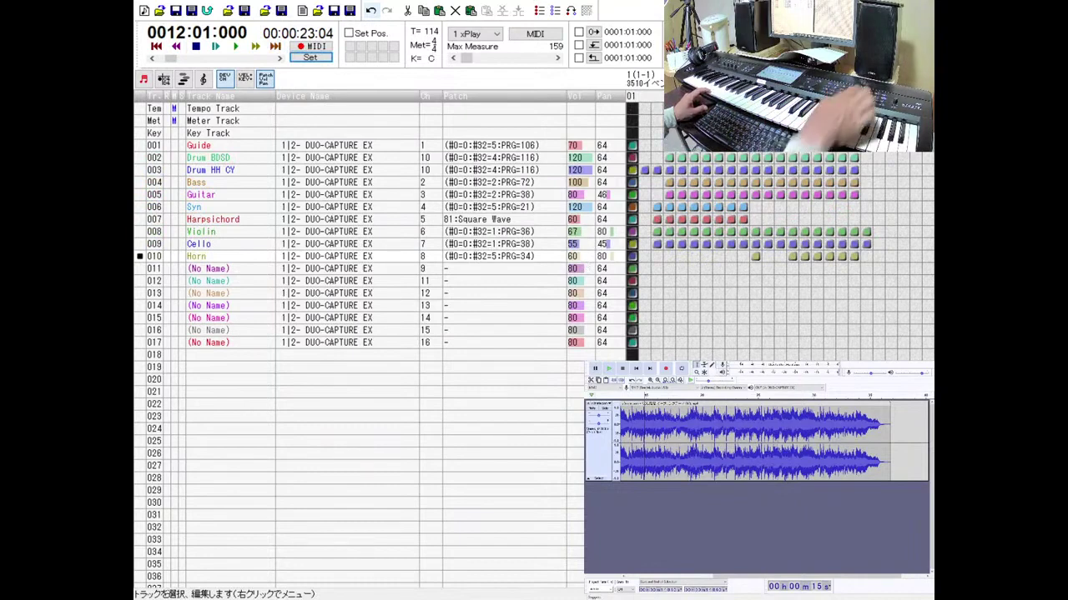
Play the song from the start with the Guide track selected, skip ahead to around measure 15 and set the Horn's volume to 60.
{"action": "left_click", "coordinate": [152, 147]}
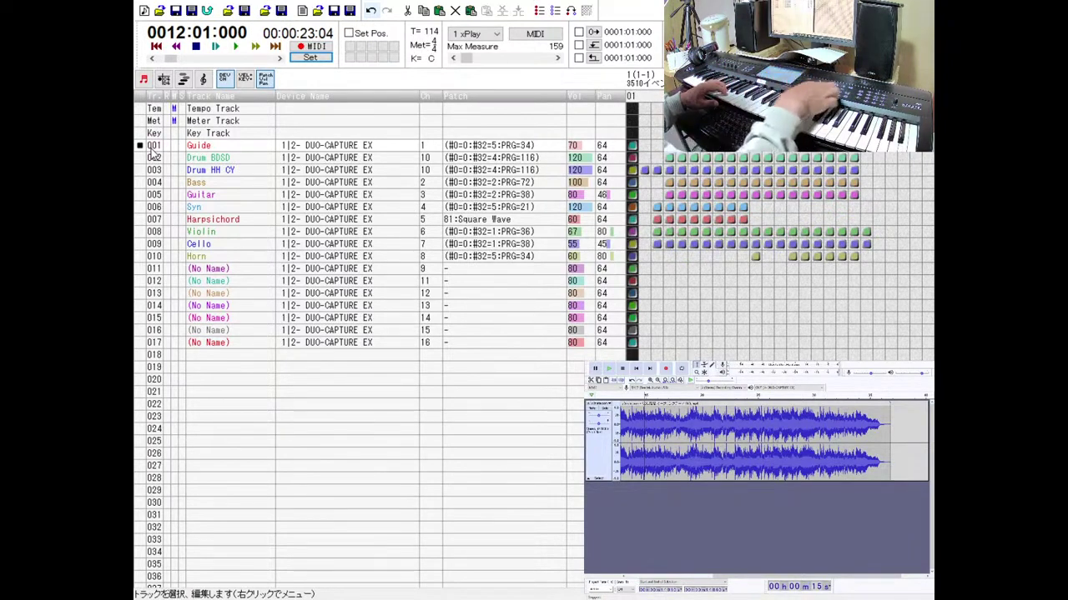
{"action": "left_click", "coordinate": [214, 46]}
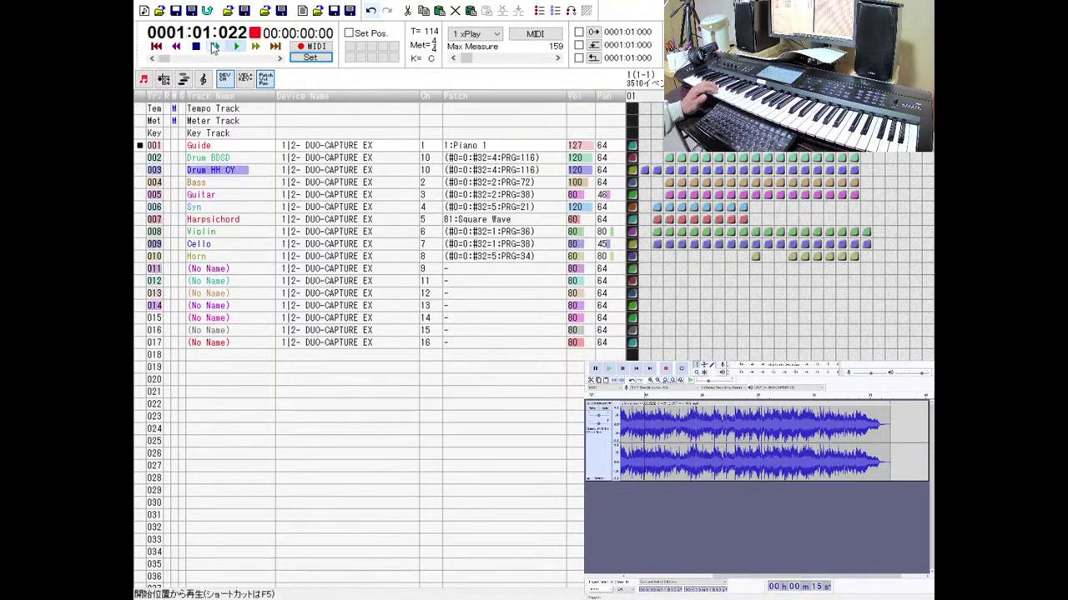
{"action": "left_click", "coordinate": [256, 47]}
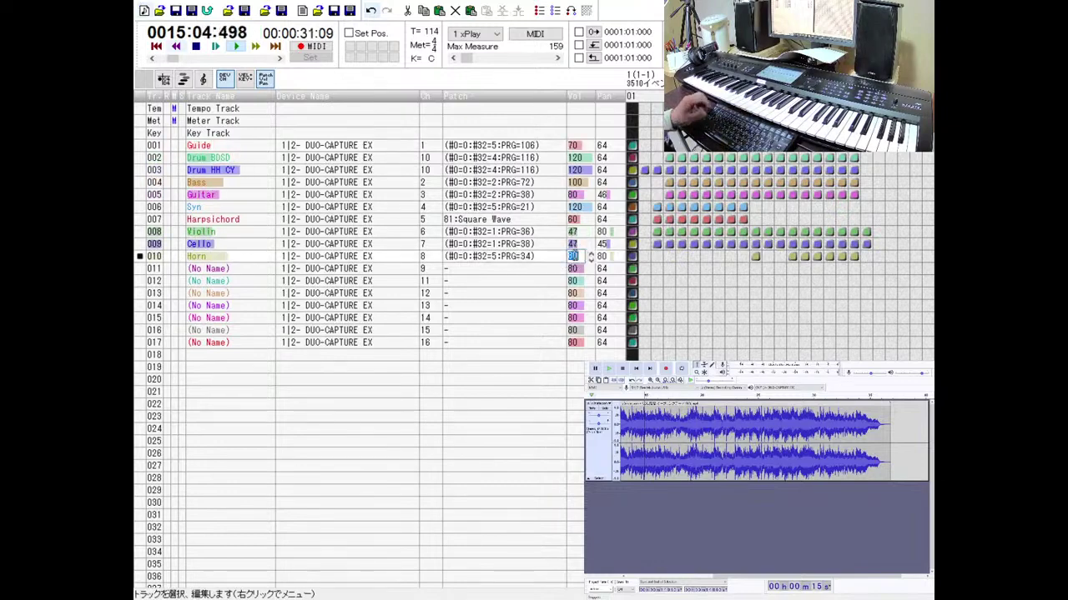
{"action": "left_click", "coordinate": [572, 258]}
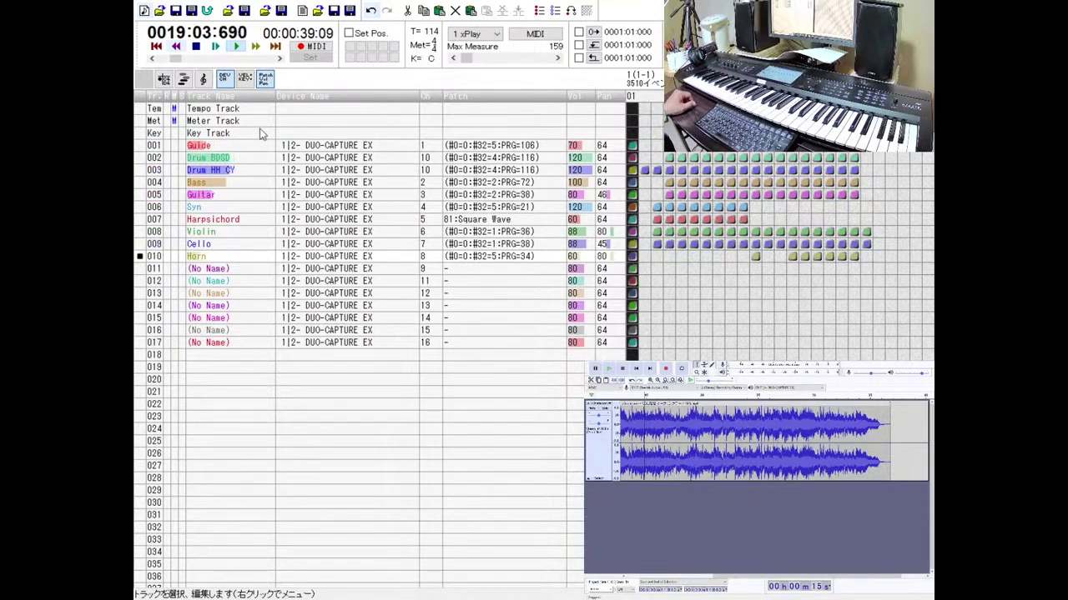
{"action": "left_click", "coordinate": [197, 48]}
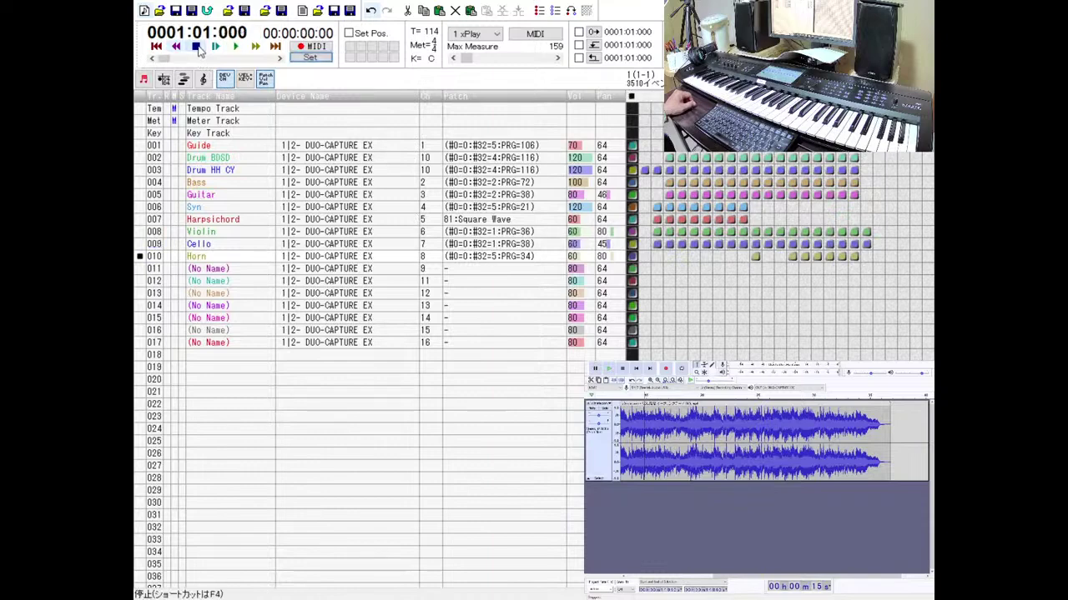
Fast-forward the song to around measure 11 and play it to hear the Horn part at the reduced volume.
{"action": "left_click", "coordinate": [256, 47]}
{"action": "left_click", "coordinate": [256, 48]}
{"action": "left_click", "coordinate": [256, 48]}
{"action": "left_click", "coordinate": [256, 48]}
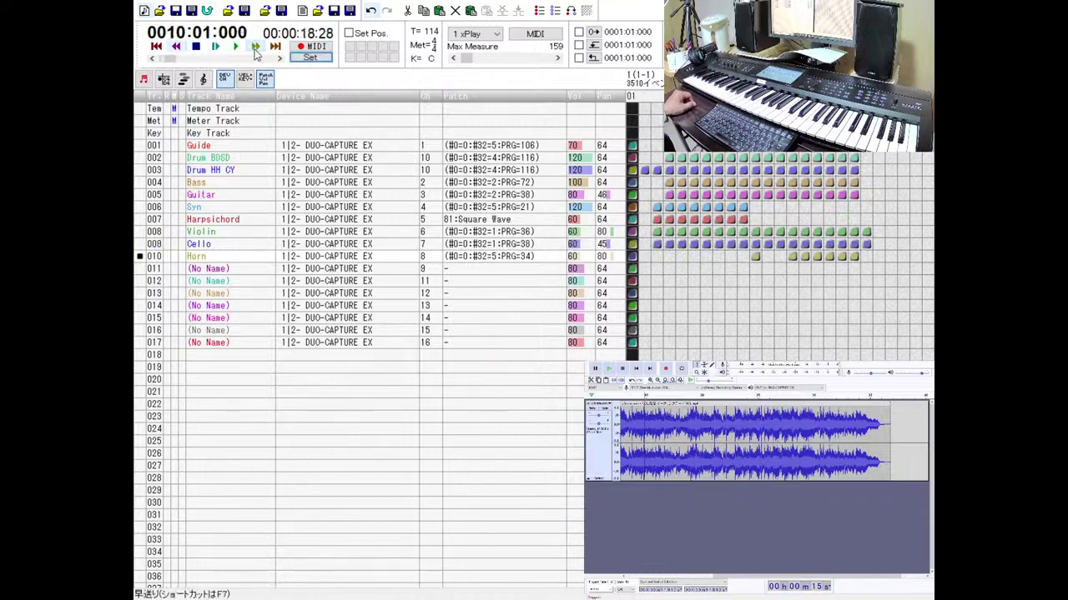
{"action": "left_click", "coordinate": [256, 48]}
{"action": "left_click", "coordinate": [214, 48]}
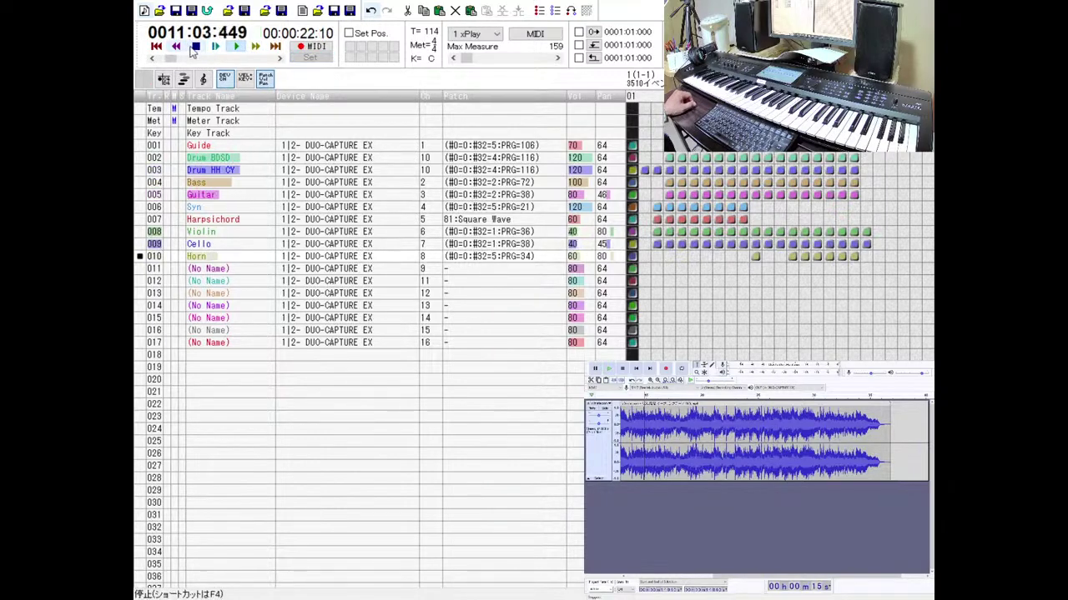
{"action": "left_click", "coordinate": [194, 49]}
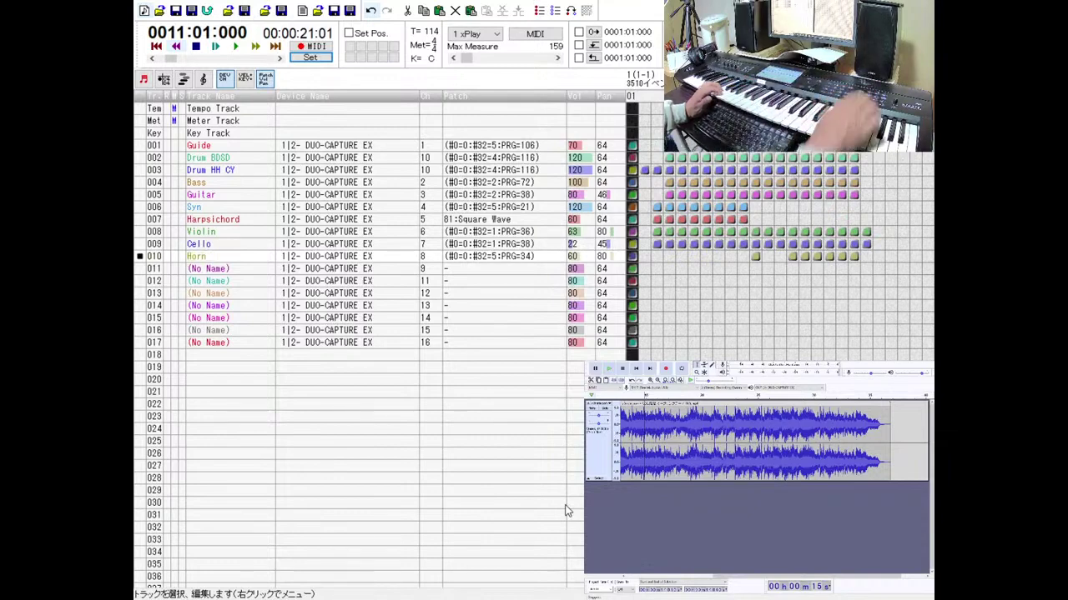
Select the Guide track and play the song around measures 9 to 11, rewinding to repeat the Horn's entry.
{"action": "left_click", "coordinate": [160, 146]}
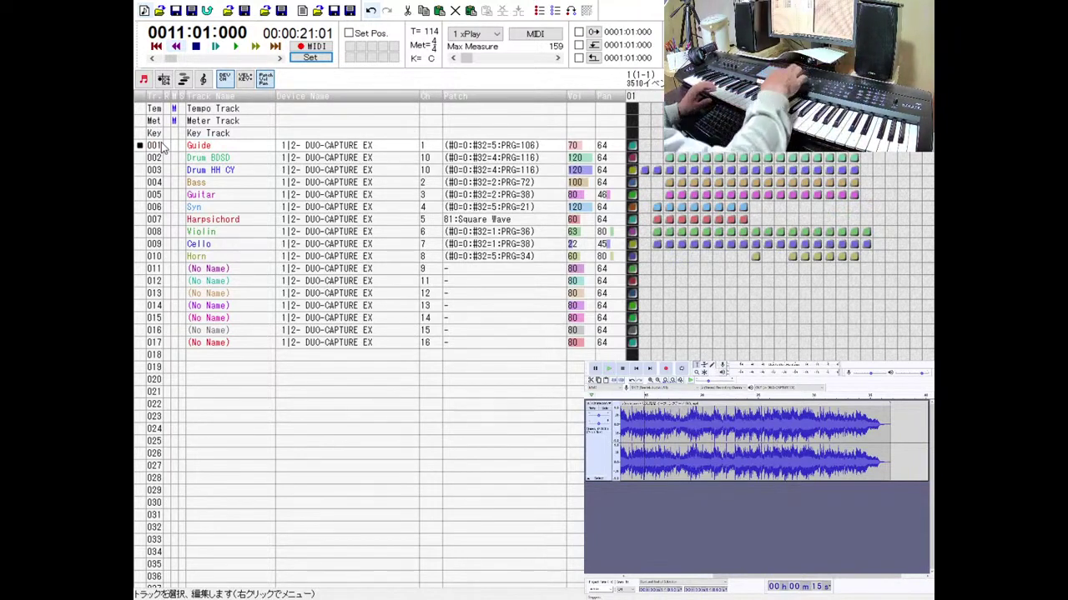
{"action": "left_click", "coordinate": [215, 47]}
{"action": "left_click", "coordinate": [255, 45]}
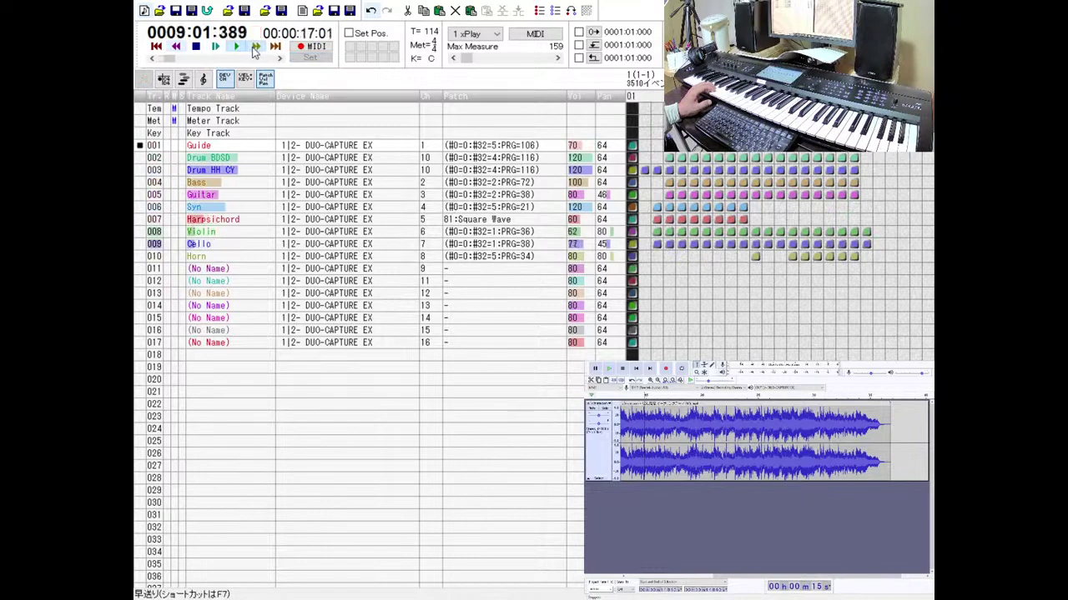
{"action": "left_click", "coordinate": [176, 46]}
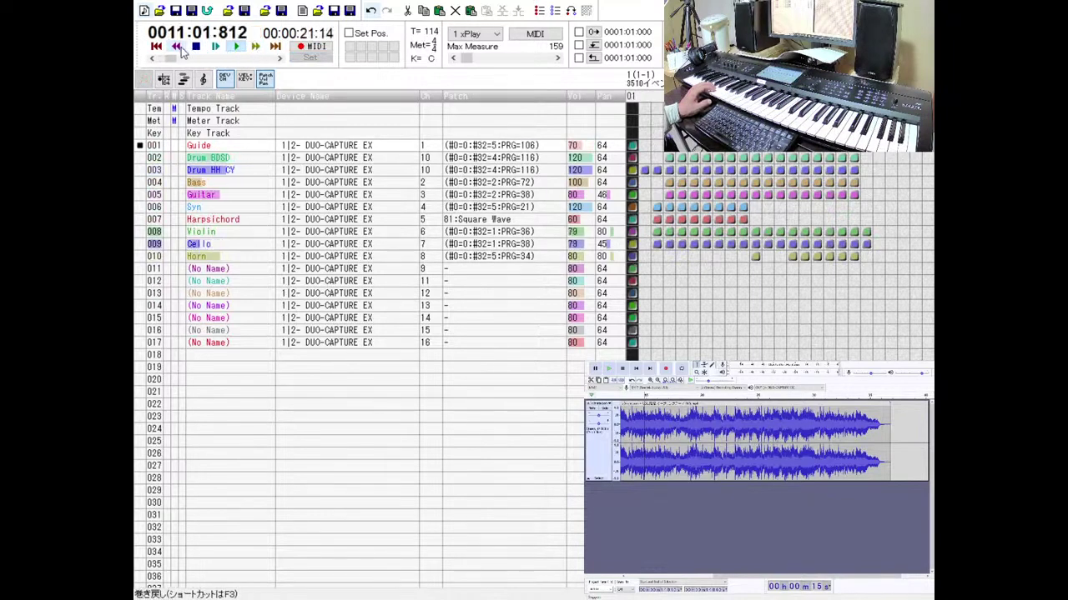
{"action": "left_click", "coordinate": [177, 46]}
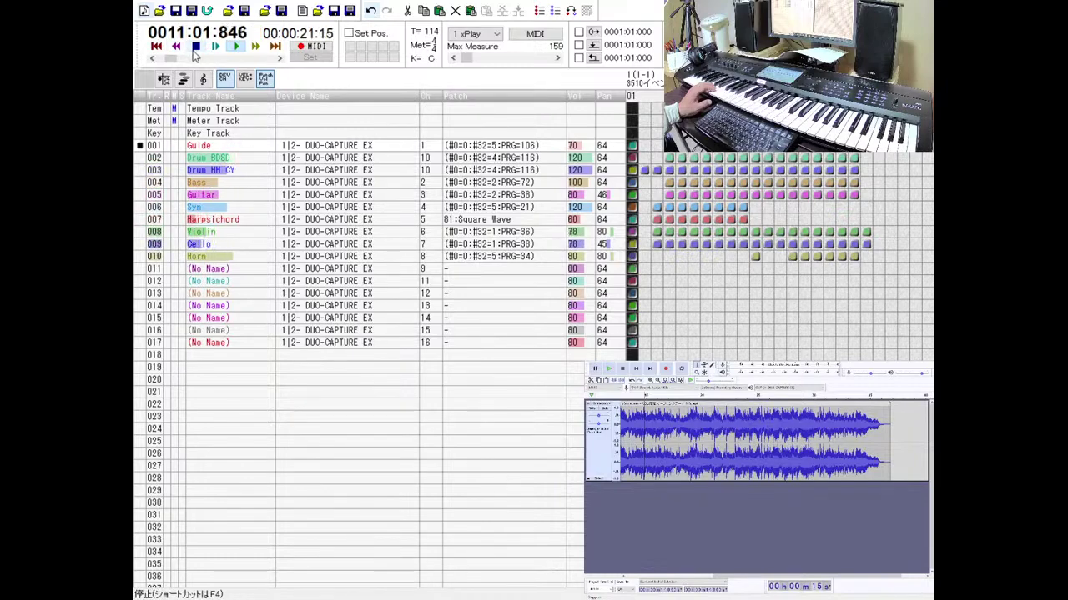
{"action": "left_click", "coordinate": [195, 48]}
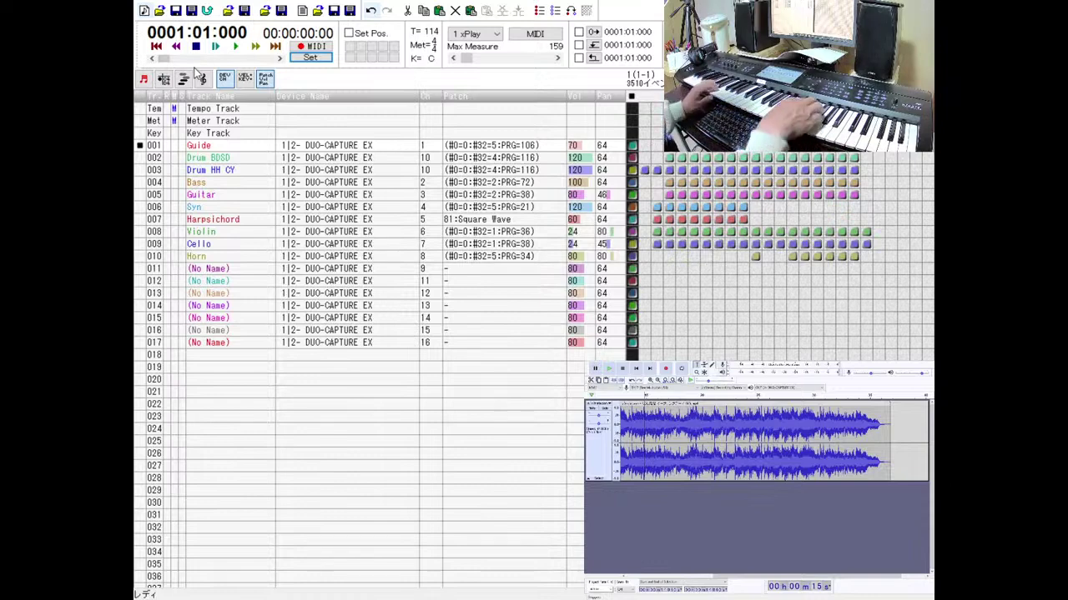
Arm the Horn track and record the keyboard's sound change to bank select LSB (32) 1, program 94 in measure 1.
{"action": "left_click", "coordinate": [153, 257]}
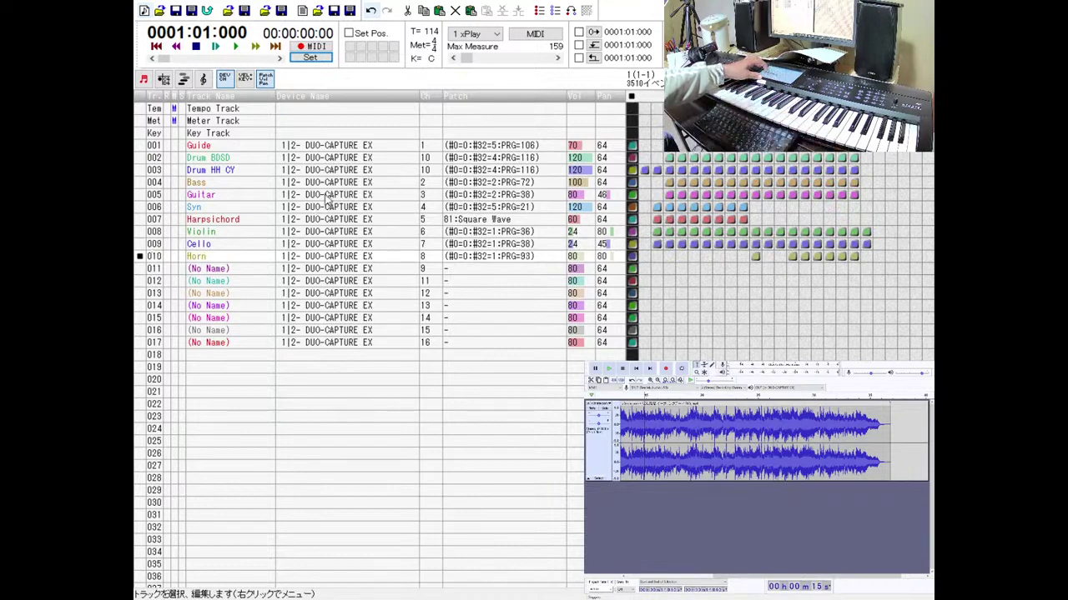
{"action": "left_click", "coordinate": [166, 256]}
{"action": "left_click", "coordinate": [307, 50]}
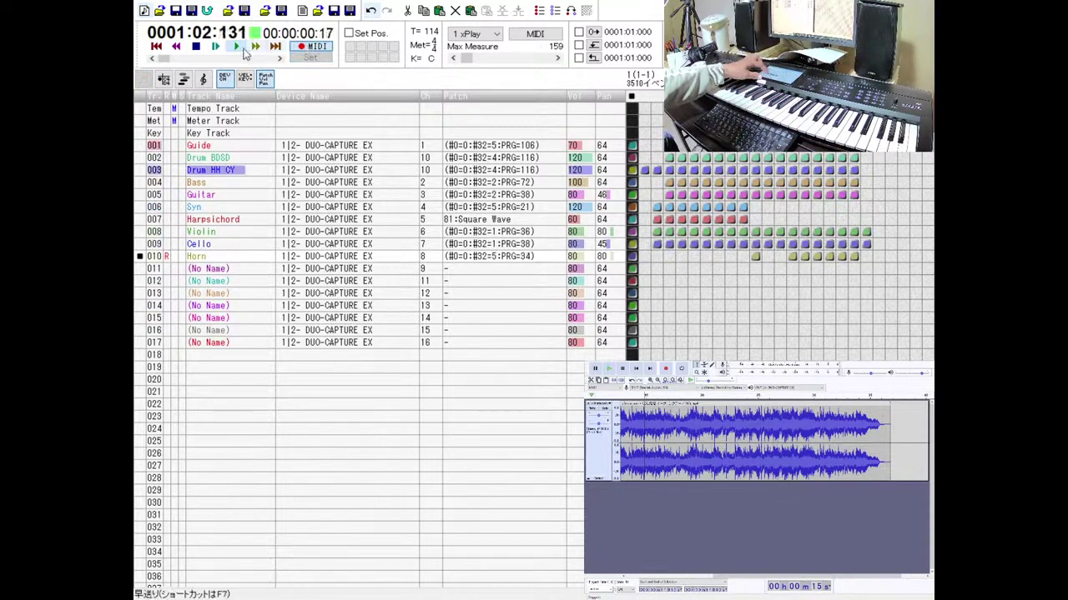
{"action": "key", "text": "space"}
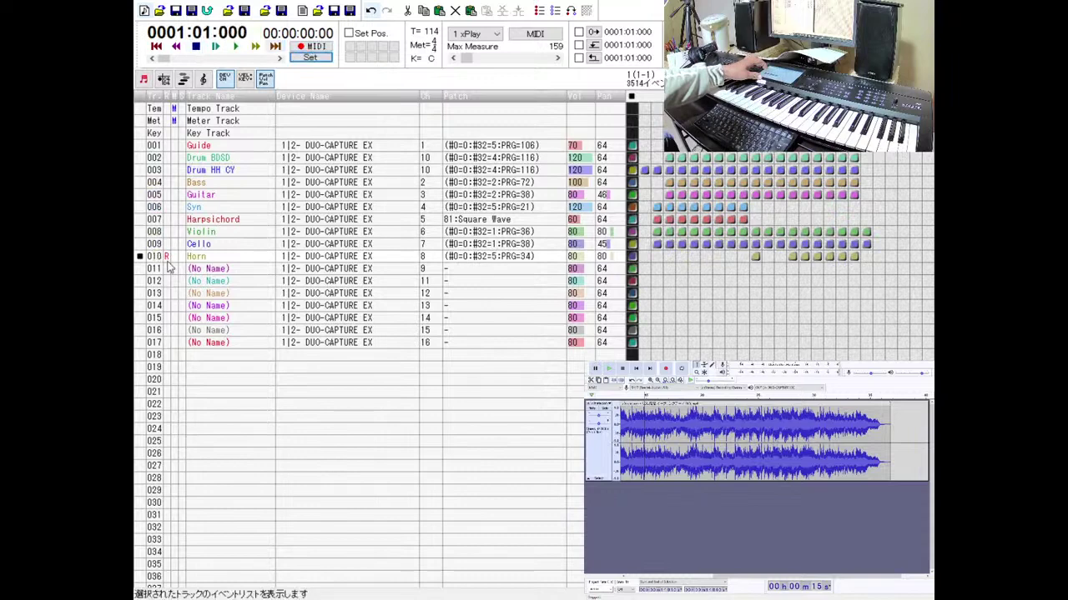
Delete the SysEx event and the old bank select and program 34 events from the Horn track's event list.
{"action": "double_click", "coordinate": [163, 257]}
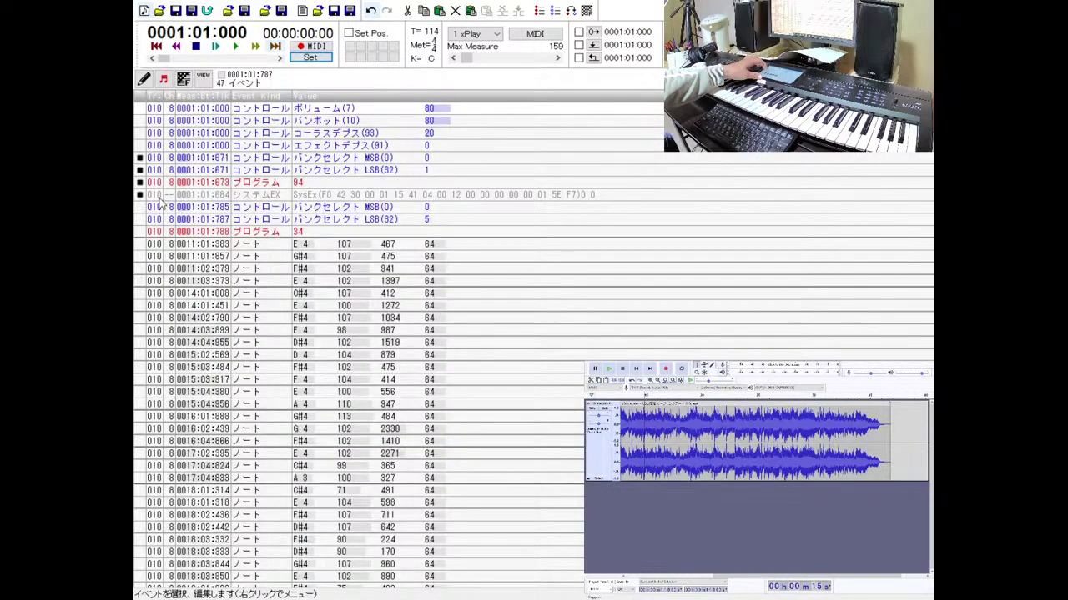
{"action": "left_click", "coordinate": [140, 159]}
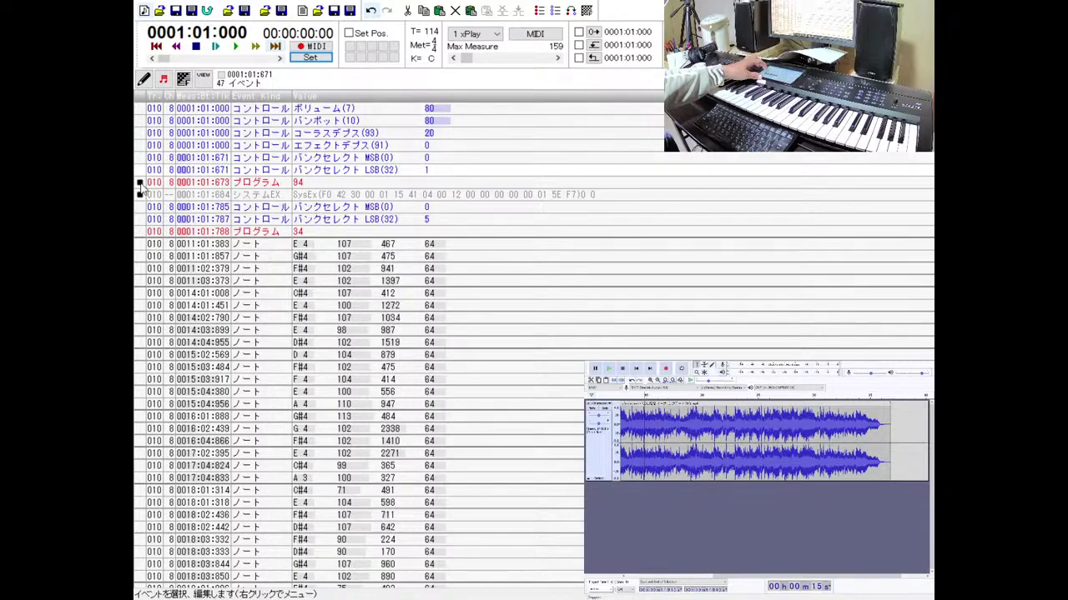
{"action": "left_click", "coordinate": [142, 184]}
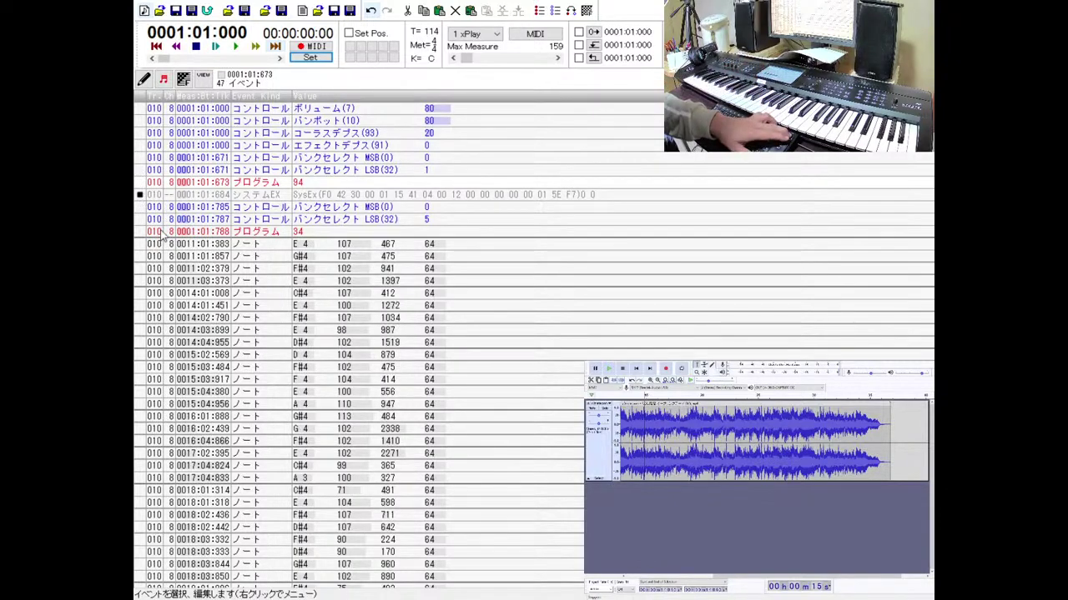
{"action": "left_click", "coordinate": [158, 219]}
{"action": "key", "text": "Delete"}
{"action": "key", "text": "Delete"}
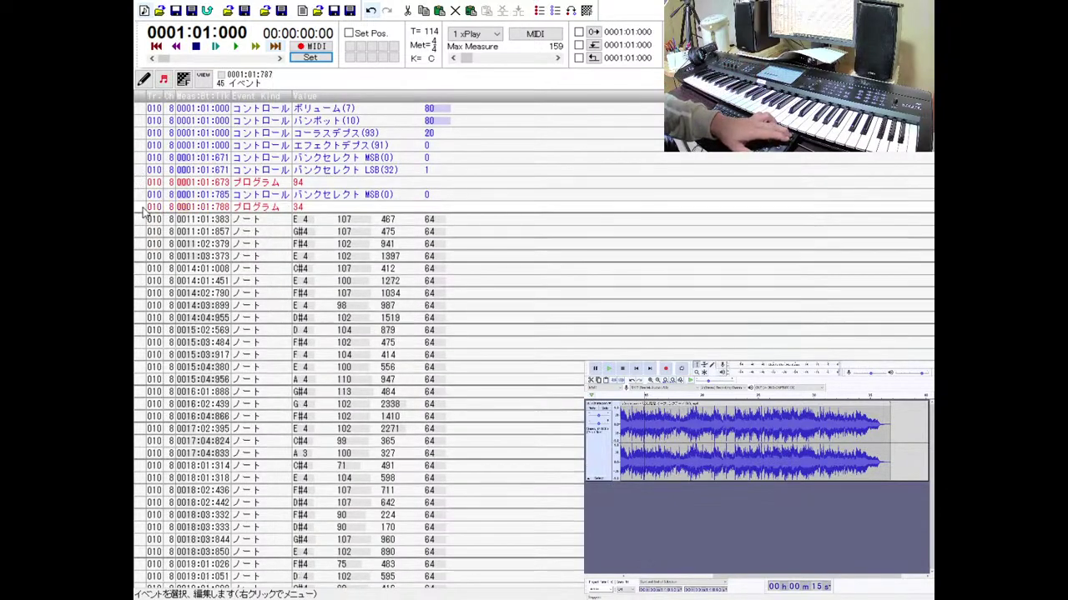
{"action": "left_click", "coordinate": [143, 207]}
{"action": "key", "text": "Delete"}
{"action": "key", "text": "Delete"}
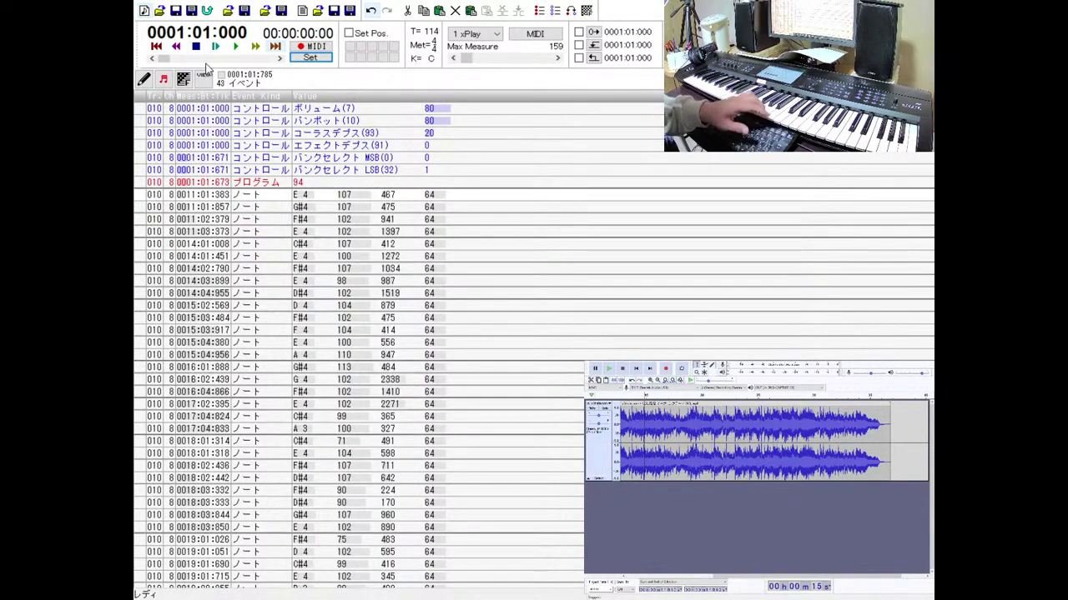
Play the song through to measure 19 to hear the Horn with program 94, leaving its event list.
{"action": "key", "text": "space"}
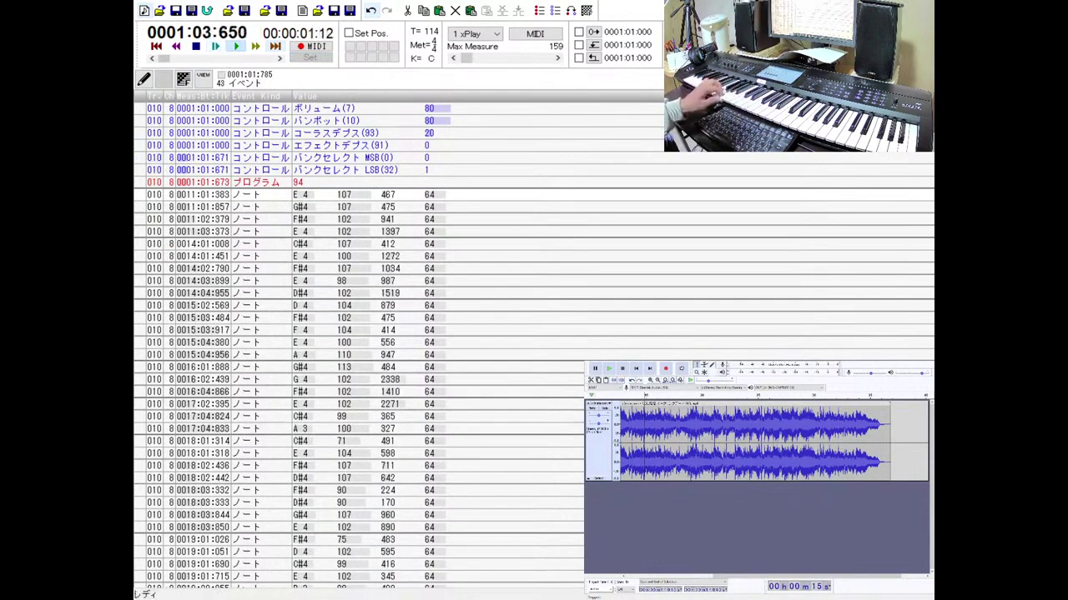
{"action": "key", "text": "Escape"}
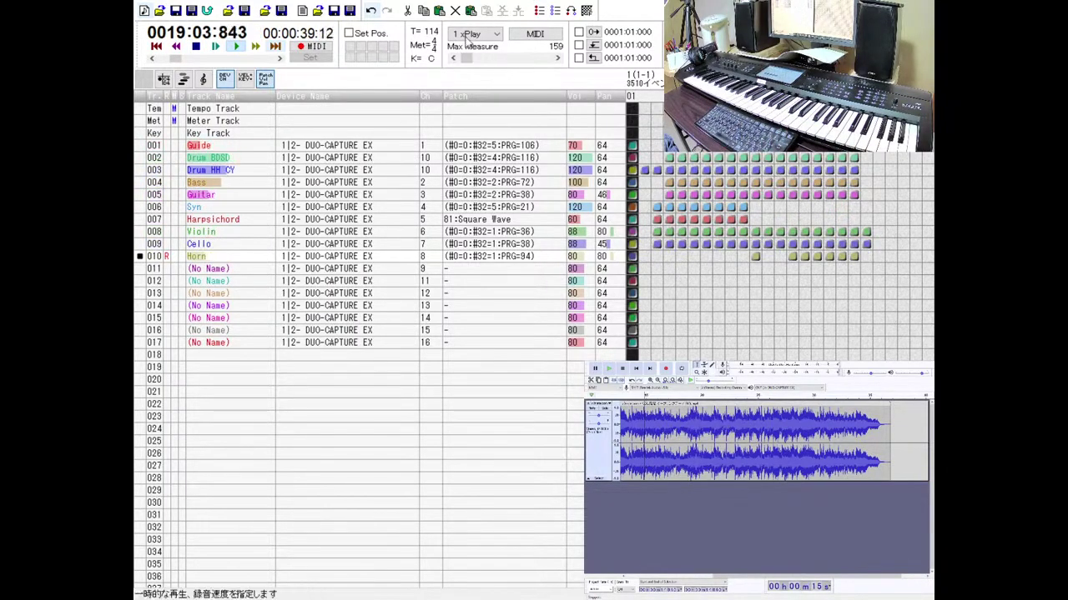
{"action": "key", "text": "space"}
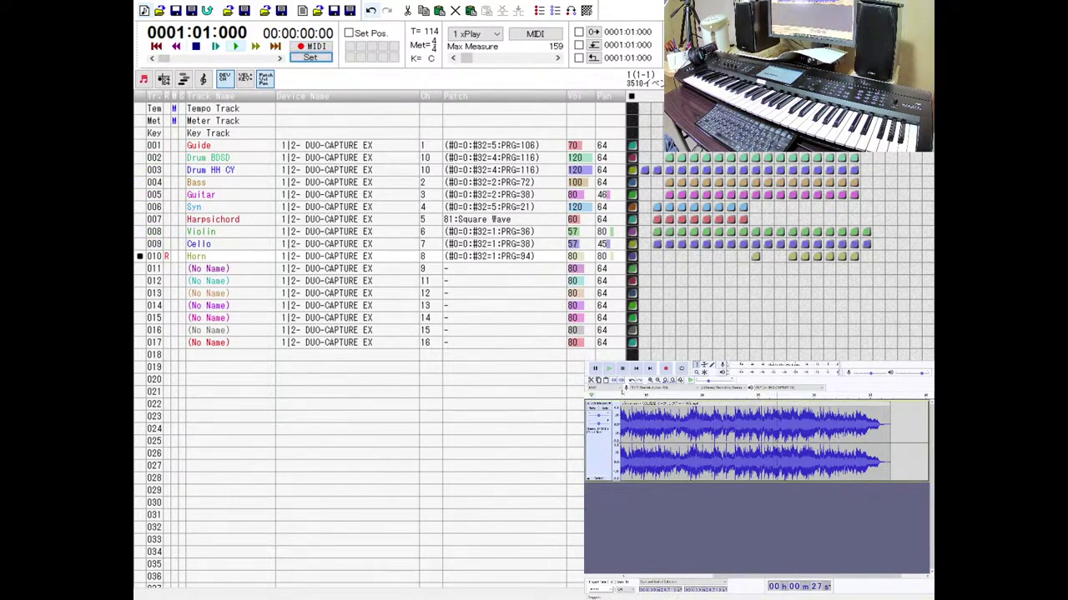
Play the reference recording around 26 seconds, and compare it with the song played from around measure 11.
{"action": "left_click", "coordinate": [608, 368]}
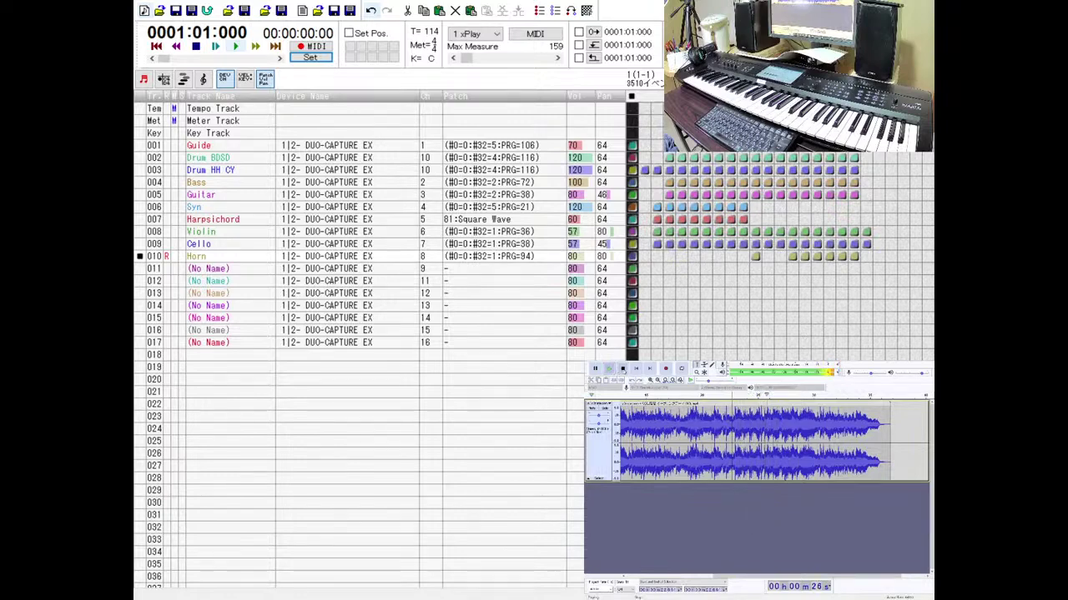
{"action": "left_click", "coordinate": [235, 47]}
{"action": "left_click", "coordinate": [254, 47]}
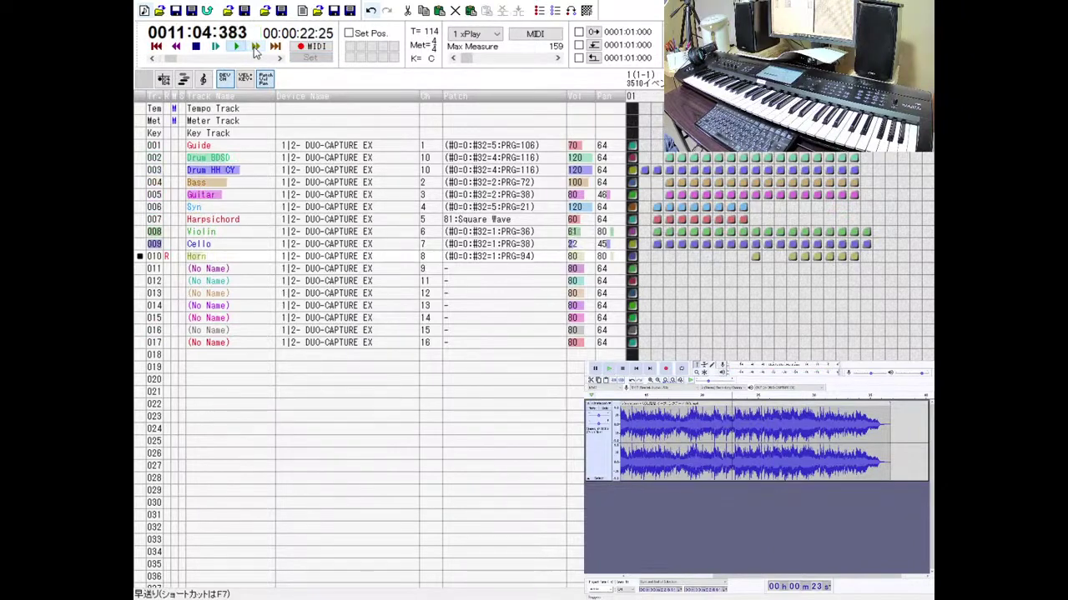
{"action": "left_click", "coordinate": [197, 48]}
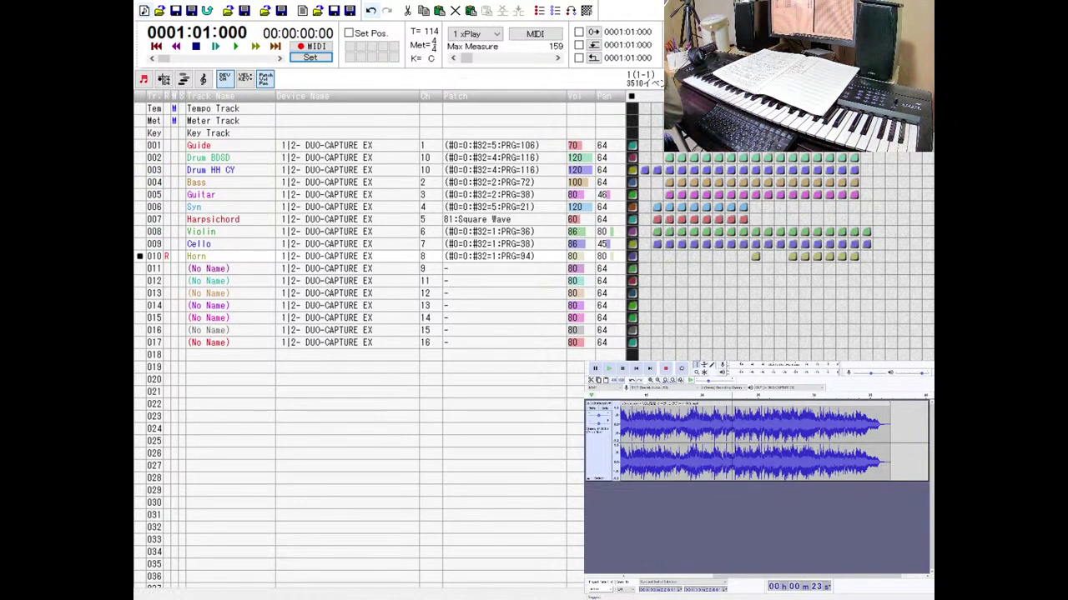
Replay the reference recording from about 22 to 23 seconds, selecting the Guide track to compare its part on the keyboard.
{"action": "key", "text": "space"}
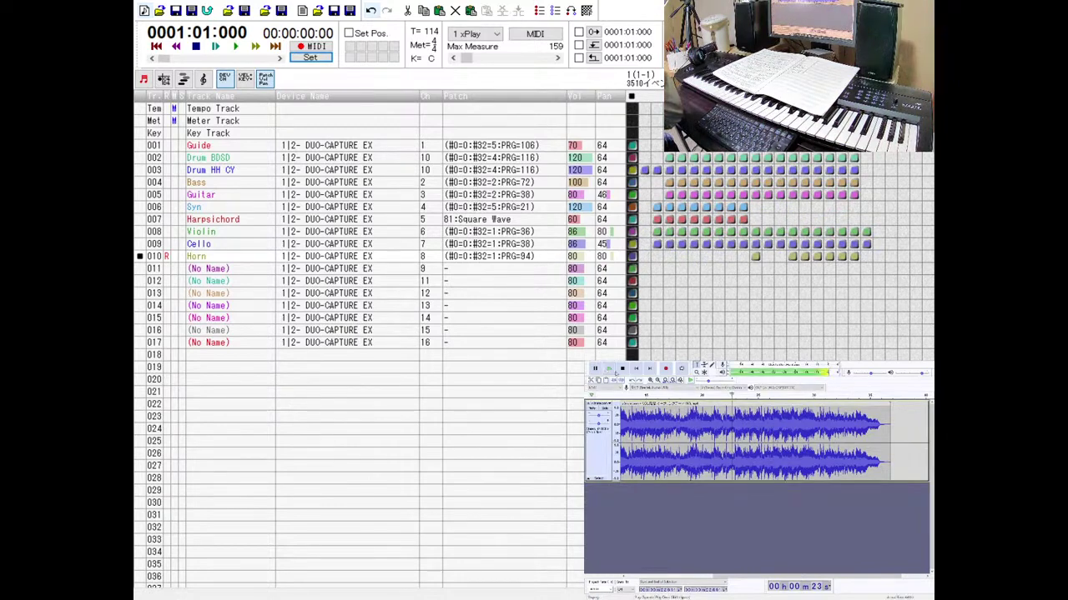
{"action": "left_click", "coordinate": [623, 369]}
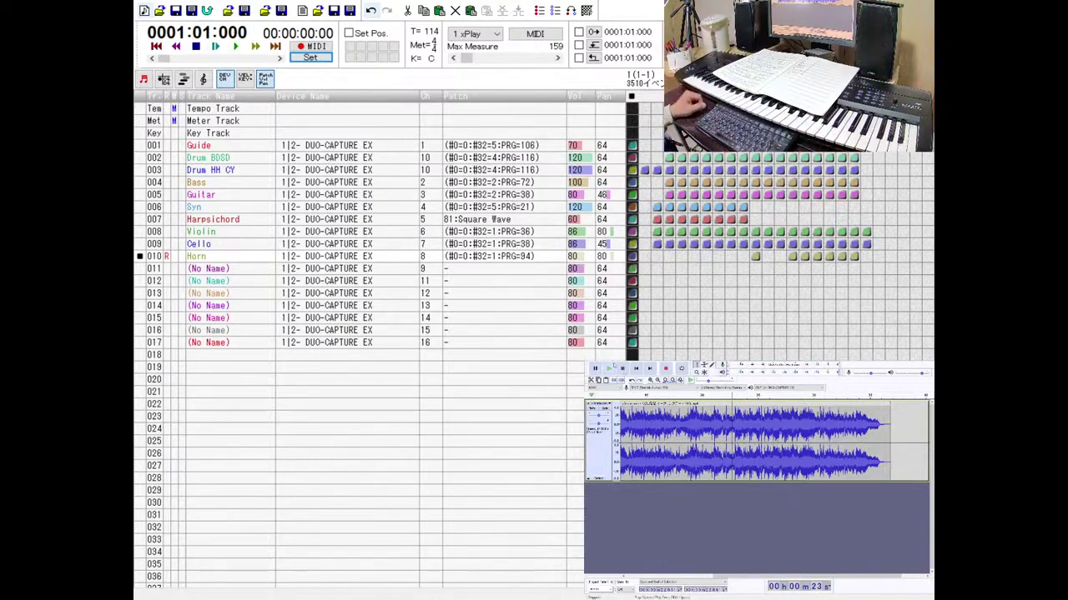
{"action": "key", "text": "space"}
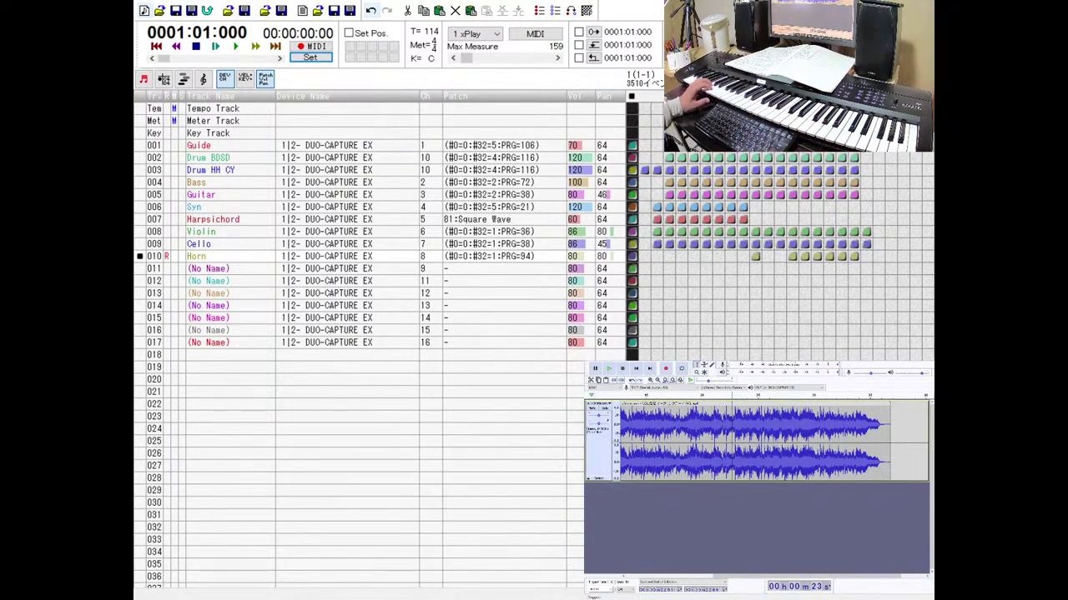
{"action": "left_click", "coordinate": [155, 145]}
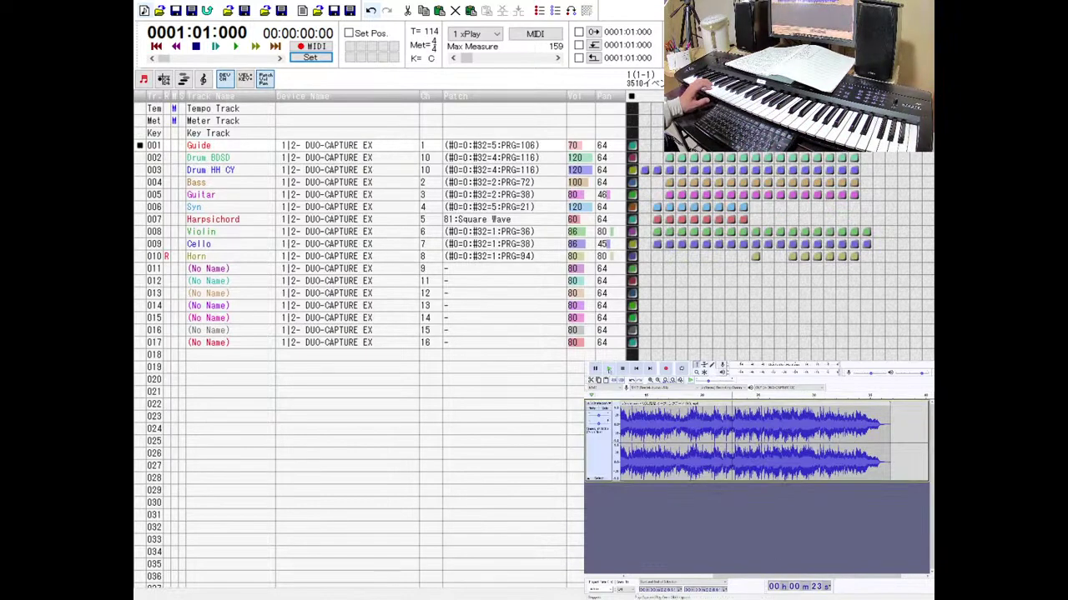
{"action": "left_click", "coordinate": [609, 369]}
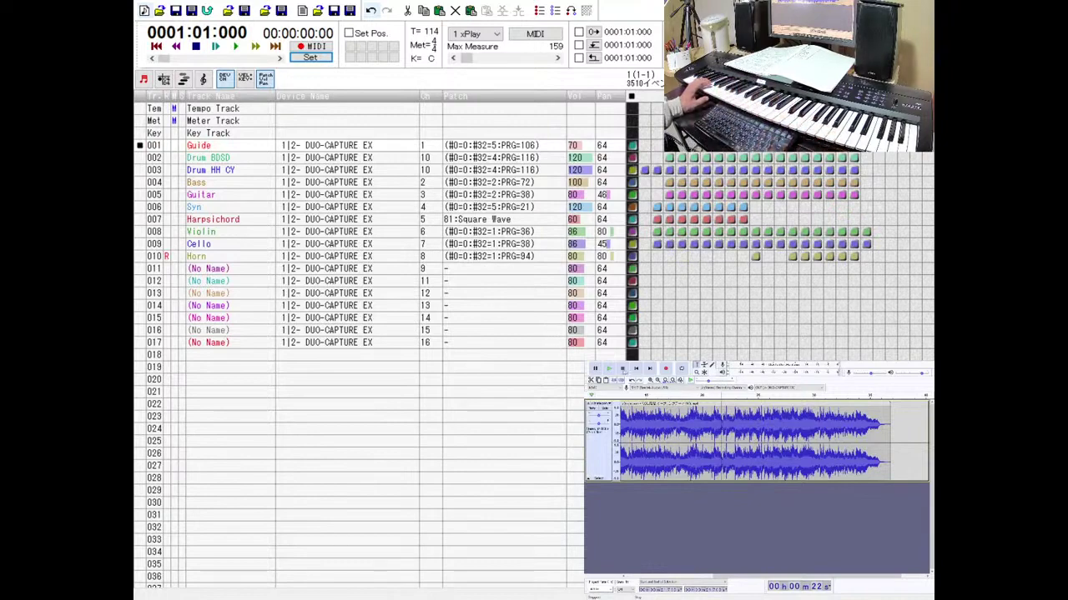
{"action": "left_click", "coordinate": [609, 370]}
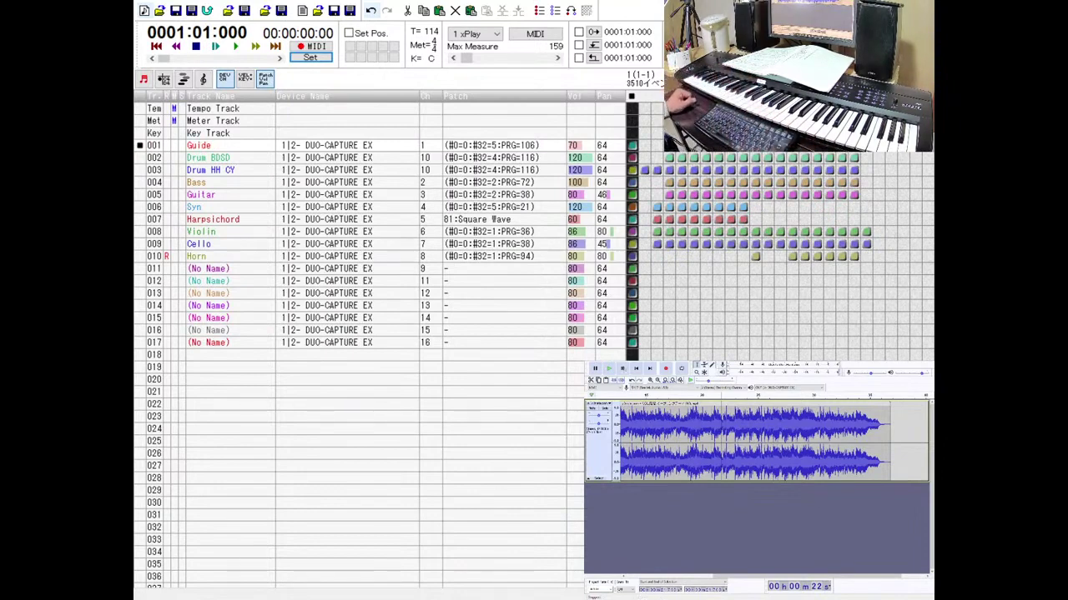
Arm the Guide track for recording and try a MIDI take from measure 13.
{"action": "left_click", "coordinate": [255, 48]}
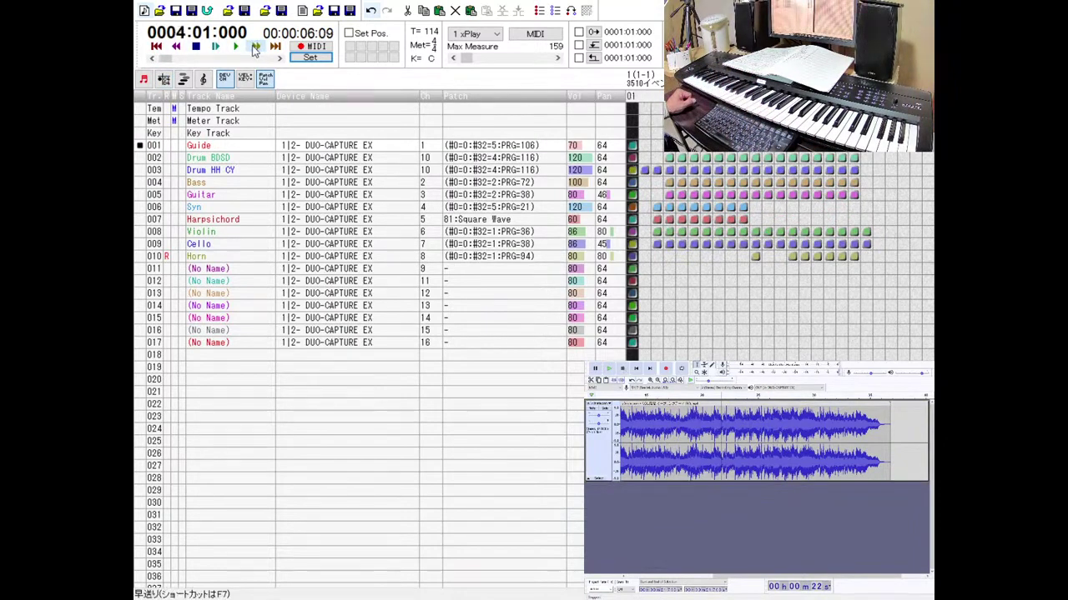
{"action": "left_click_drag", "start_coordinate": [255, 47], "coordinate": [254, 47]}
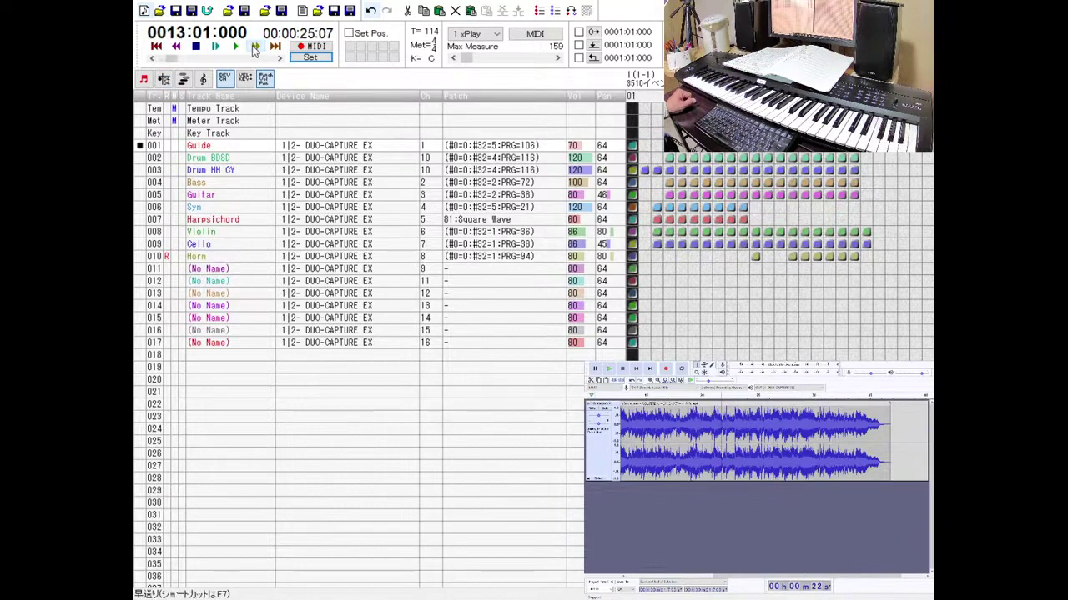
{"action": "left_click", "coordinate": [167, 145]}
{"action": "left_click", "coordinate": [310, 46]}
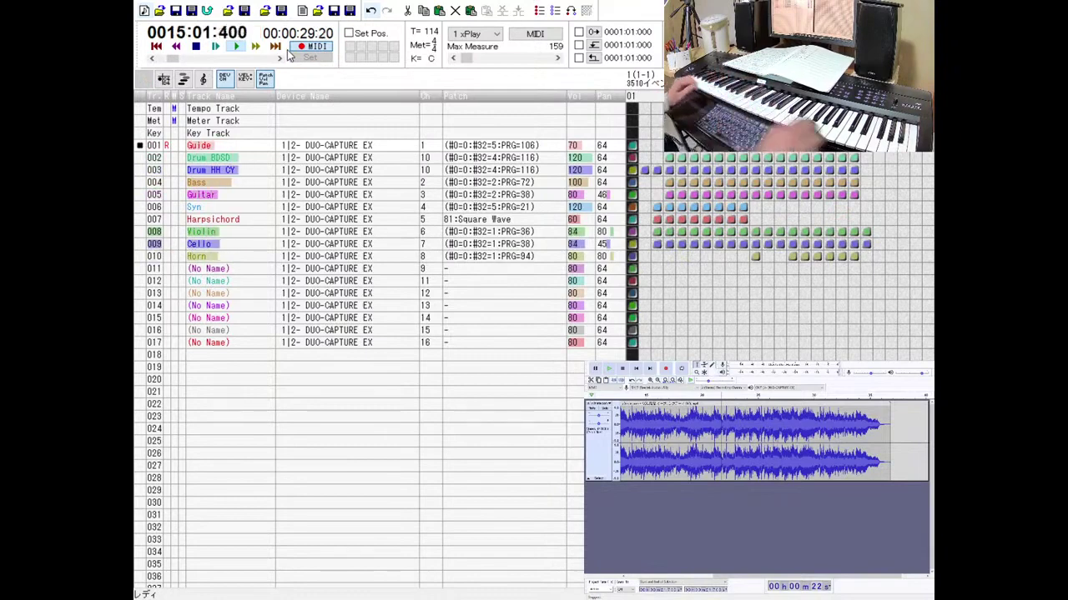
{"action": "left_click", "coordinate": [196, 47]}
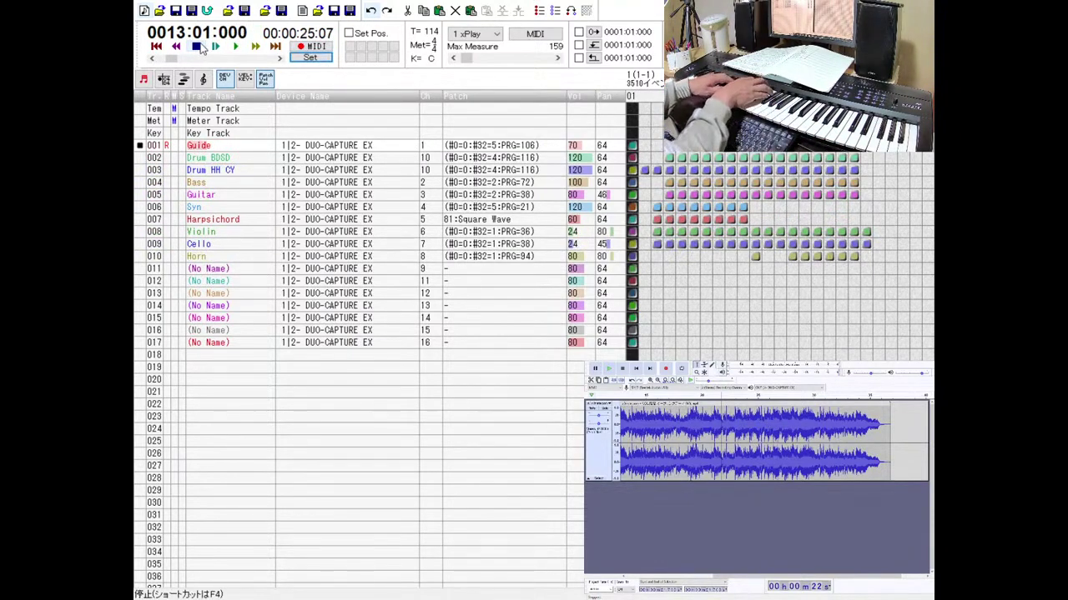
Record another MIDI take on the Guide track from measure 13 and play it back twice.
{"action": "left_click", "coordinate": [317, 49]}
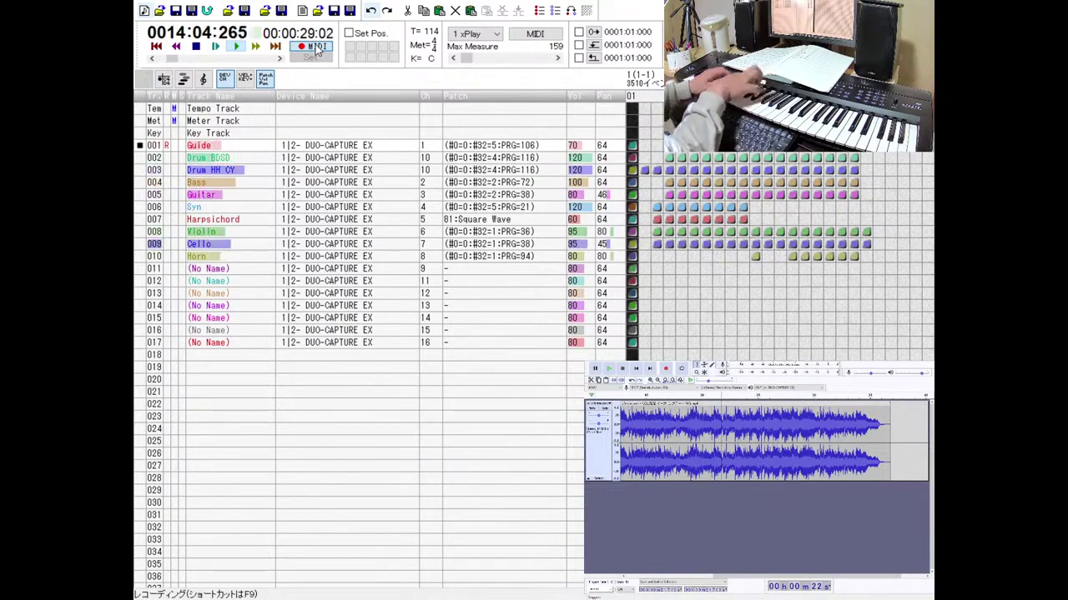
{"action": "left_click", "coordinate": [197, 48]}
{"action": "left_click", "coordinate": [233, 48]}
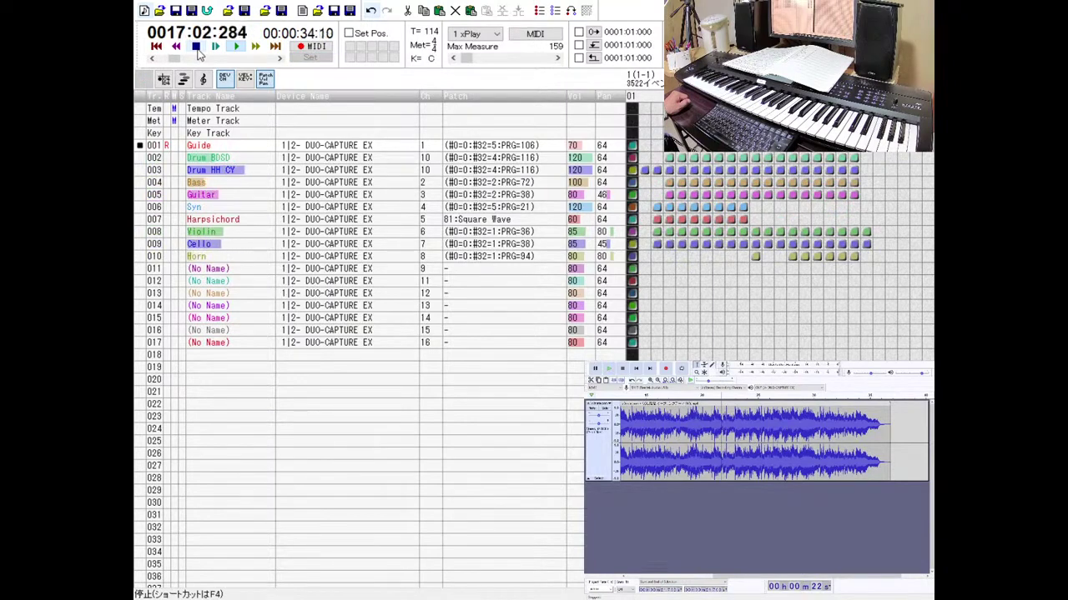
{"action": "left_click", "coordinate": [197, 48]}
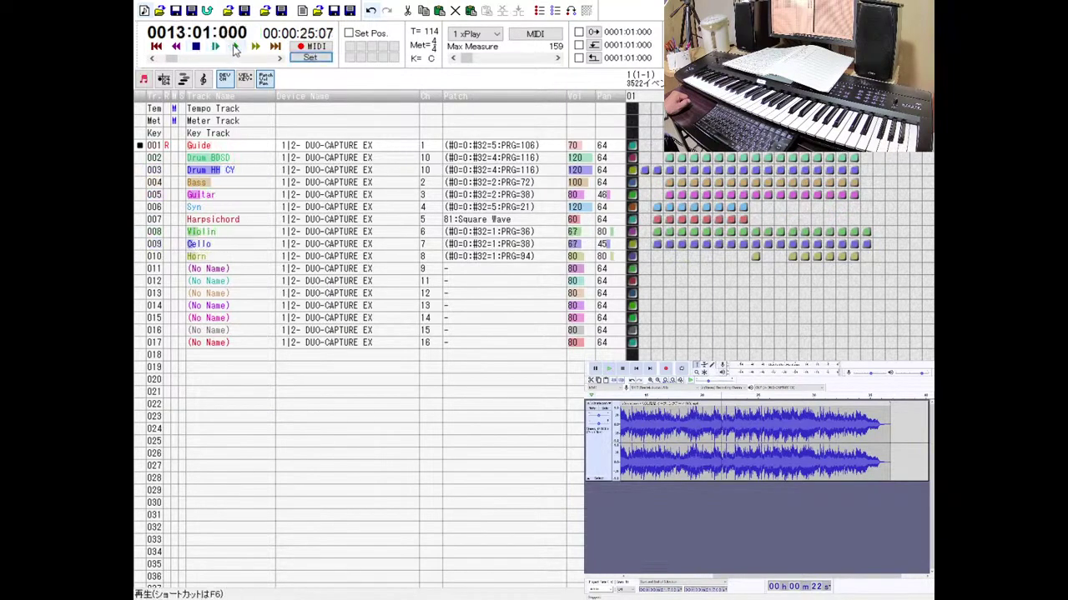
{"action": "left_click", "coordinate": [235, 47]}
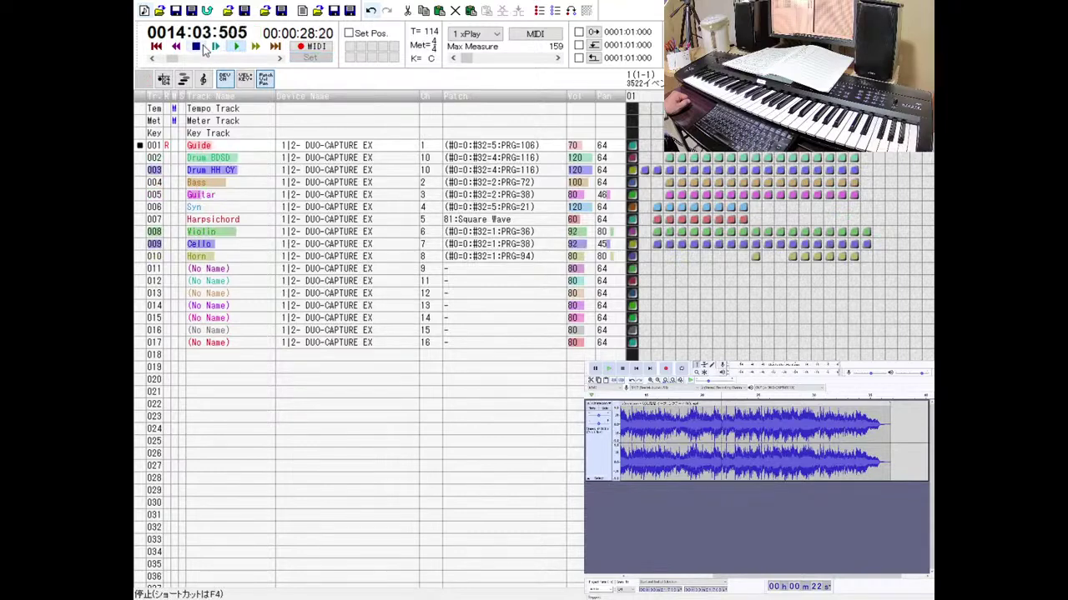
{"action": "left_click", "coordinate": [203, 46]}
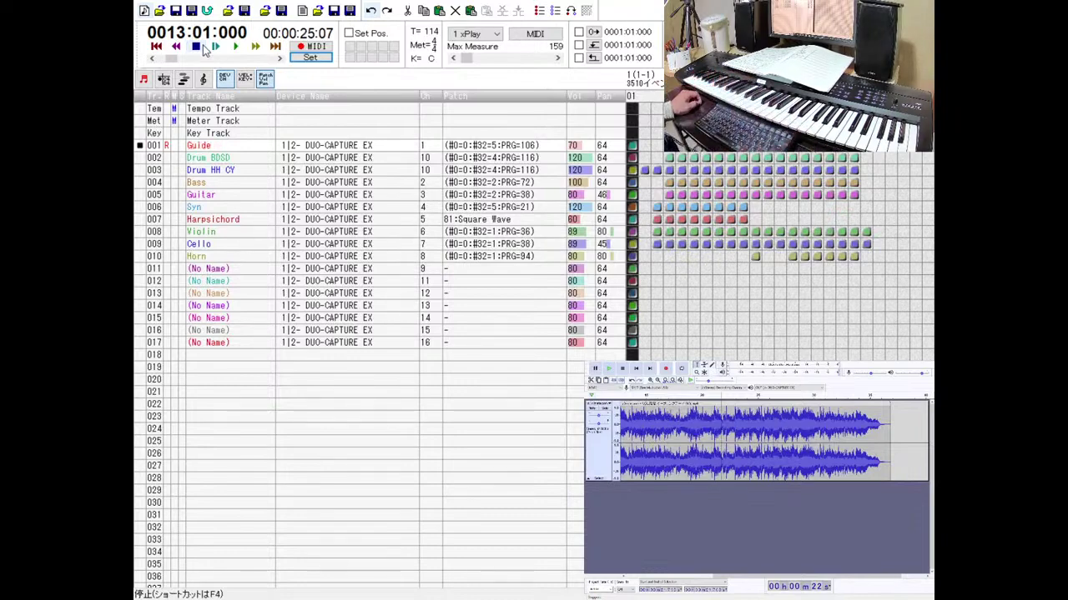
Record a new MIDI take on the Guide track from measure 13 and play it back.
{"action": "left_click", "coordinate": [306, 47]}
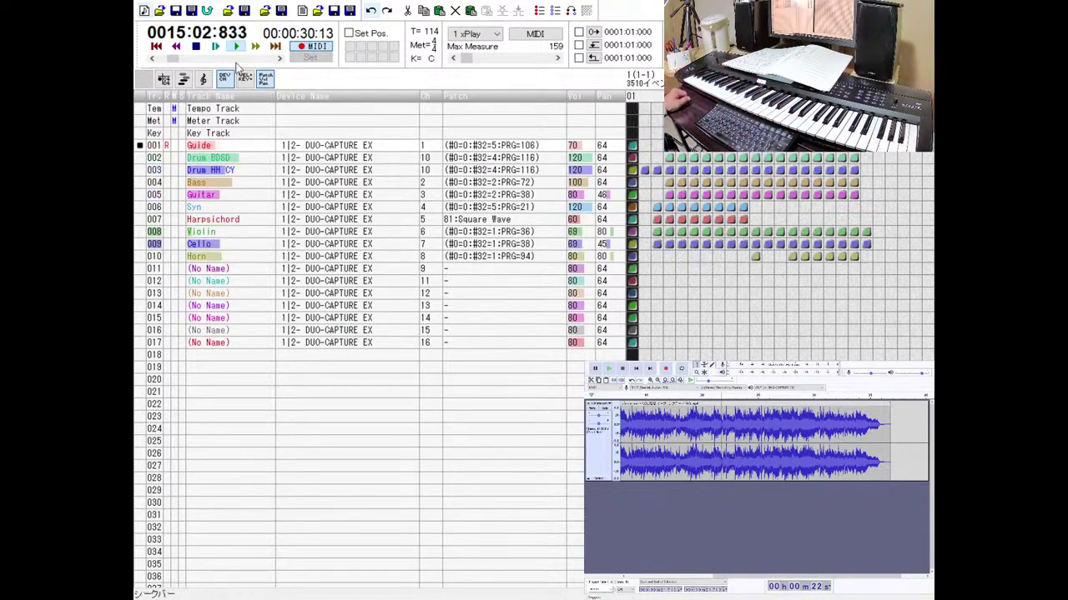
{"action": "left_click", "coordinate": [203, 61]}
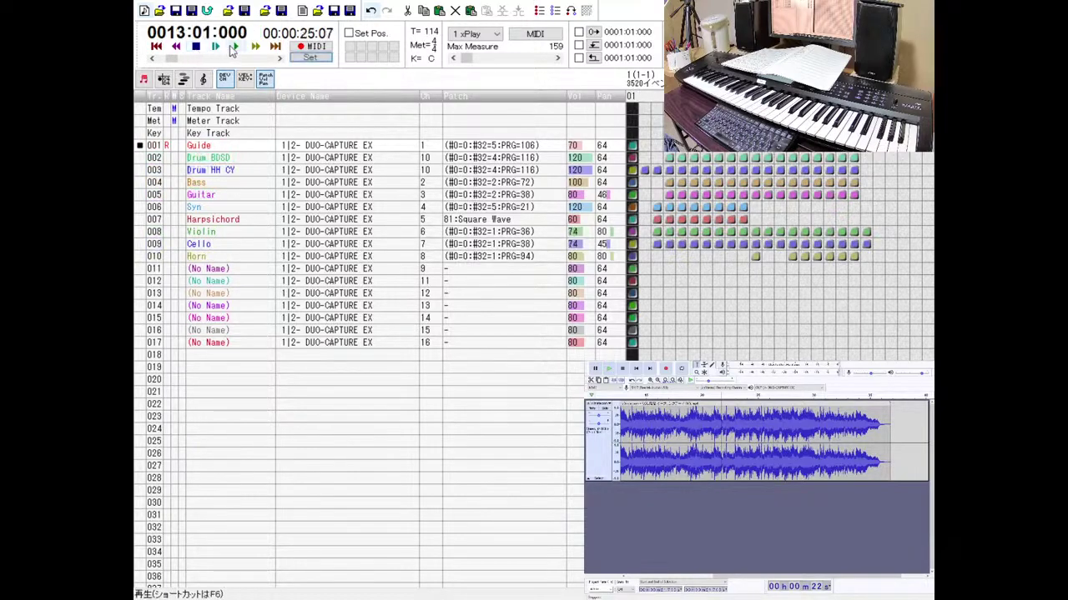
{"action": "left_click", "coordinate": [234, 48]}
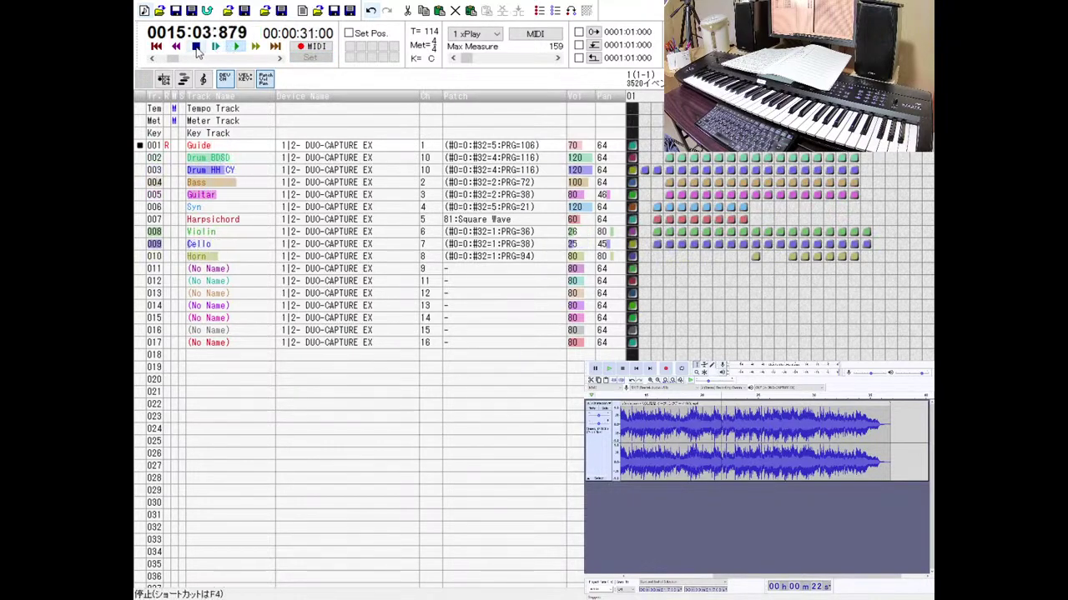
{"action": "left_click", "coordinate": [196, 47]}
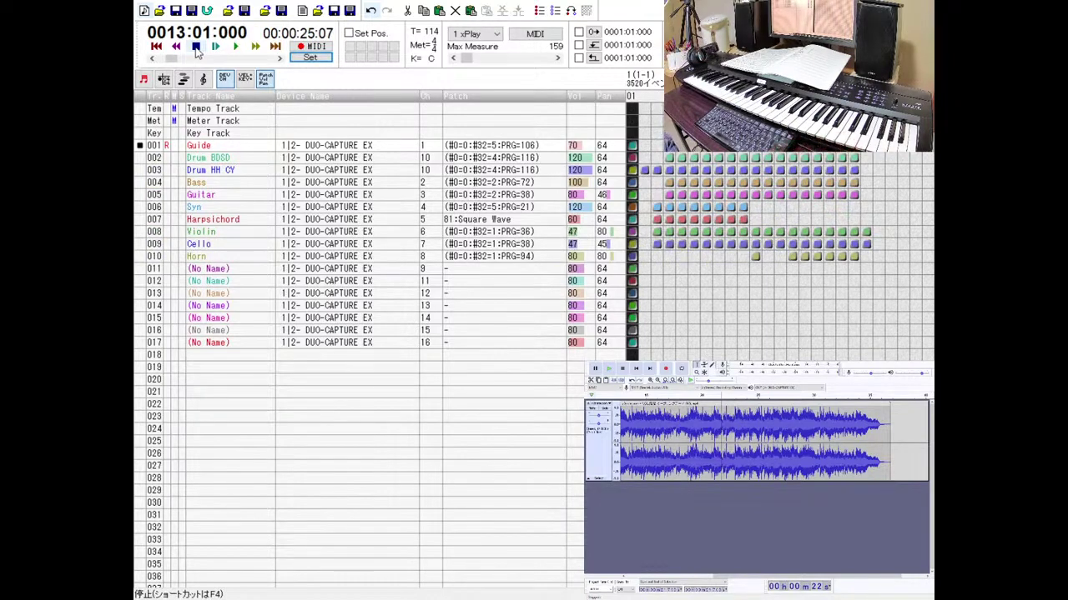
Play the song up to measure 12, and replay it from measure 8 to about measure 9.
{"action": "left_click", "coordinate": [214, 48]}
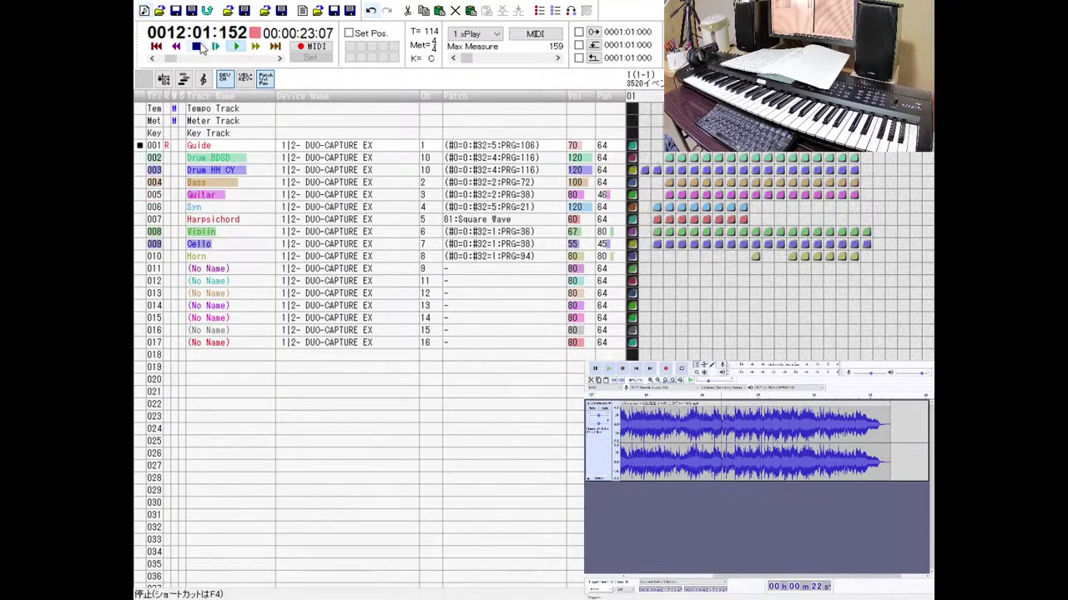
{"action": "left_click", "coordinate": [194, 47]}
{"action": "left_click", "coordinate": [255, 47]}
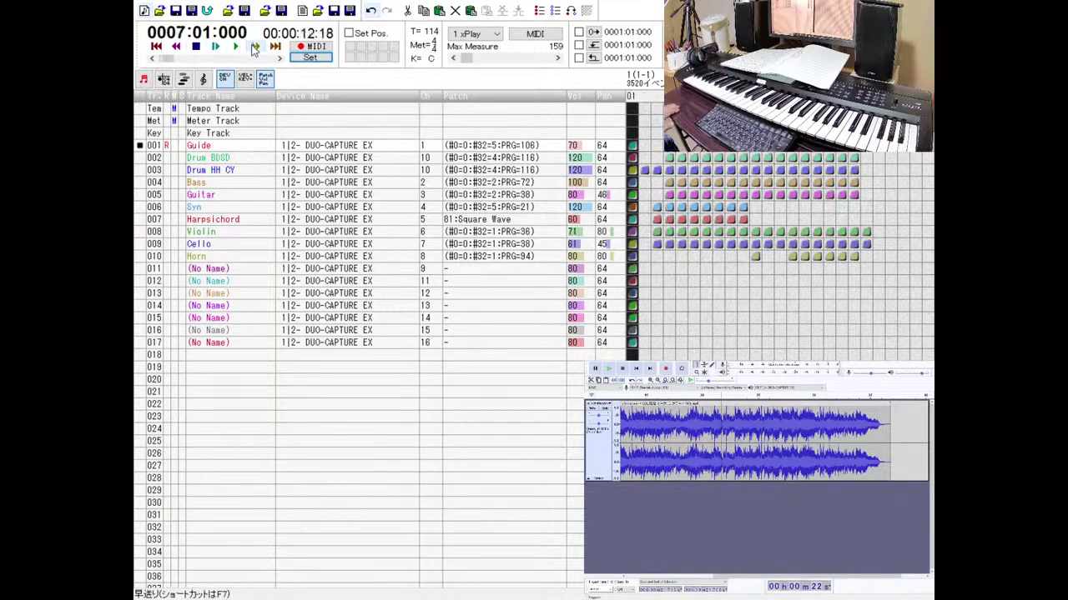
{"action": "left_click", "coordinate": [176, 47]}
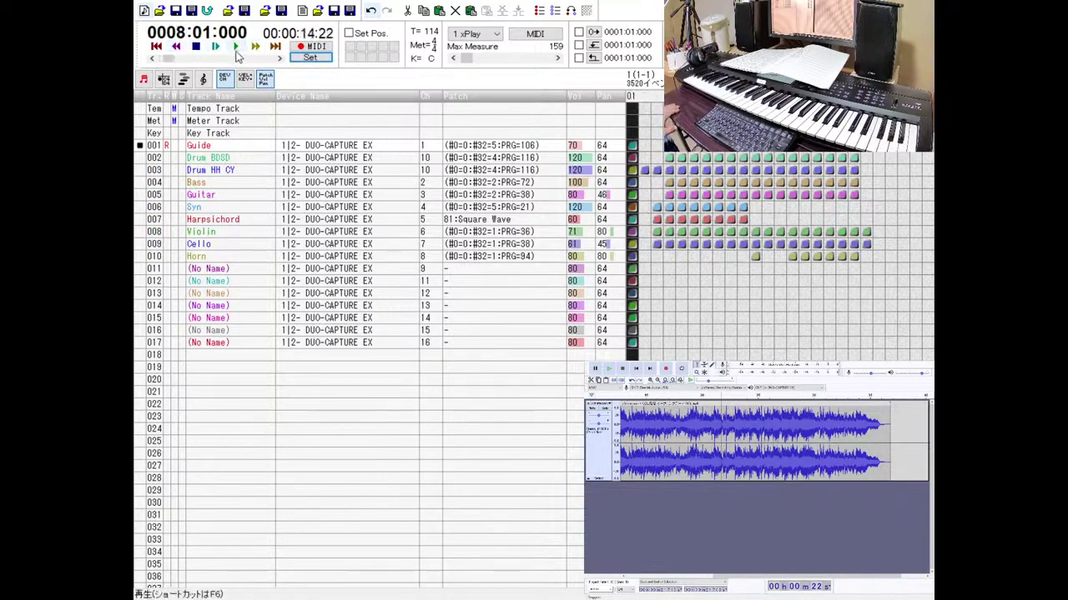
{"action": "left_click", "coordinate": [236, 47]}
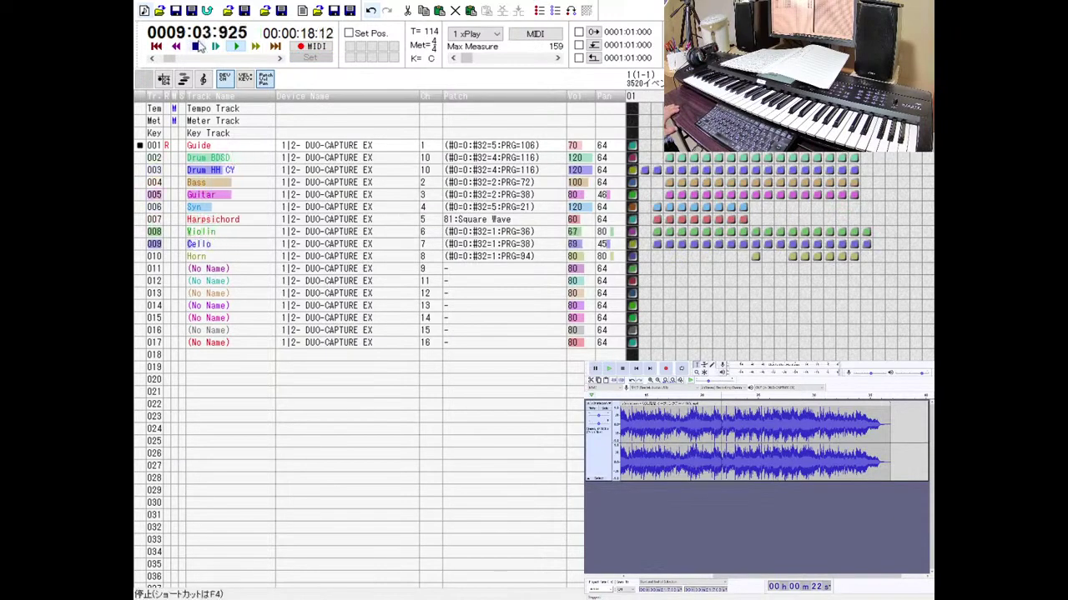
{"action": "left_click", "coordinate": [197, 46]}
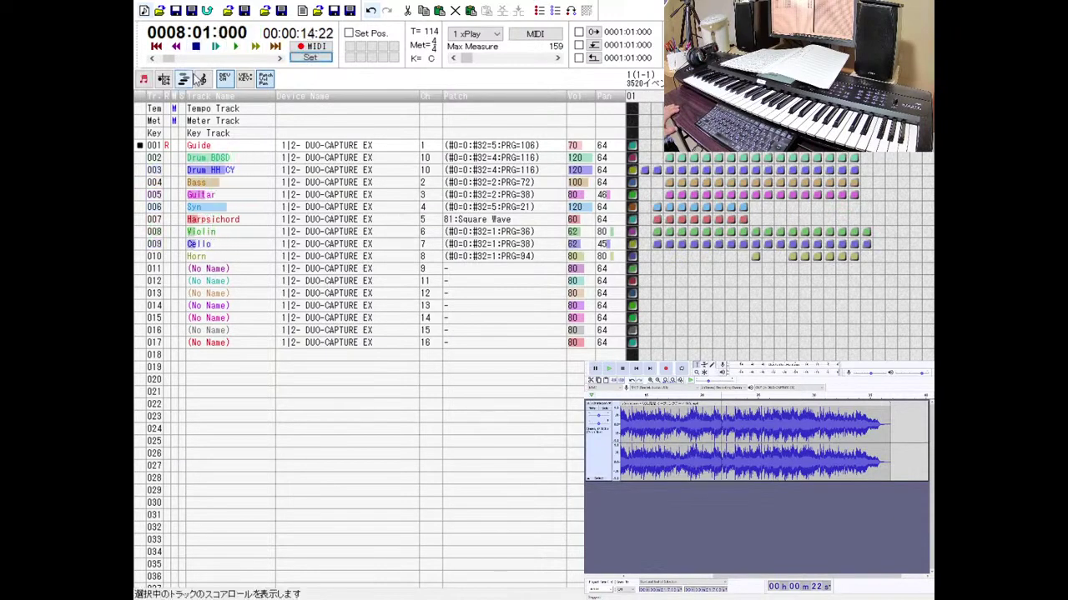
Solo the Guitar and Syn tracks and play them twice from measure 8 to measure 9.
{"action": "left_click", "coordinate": [184, 197]}
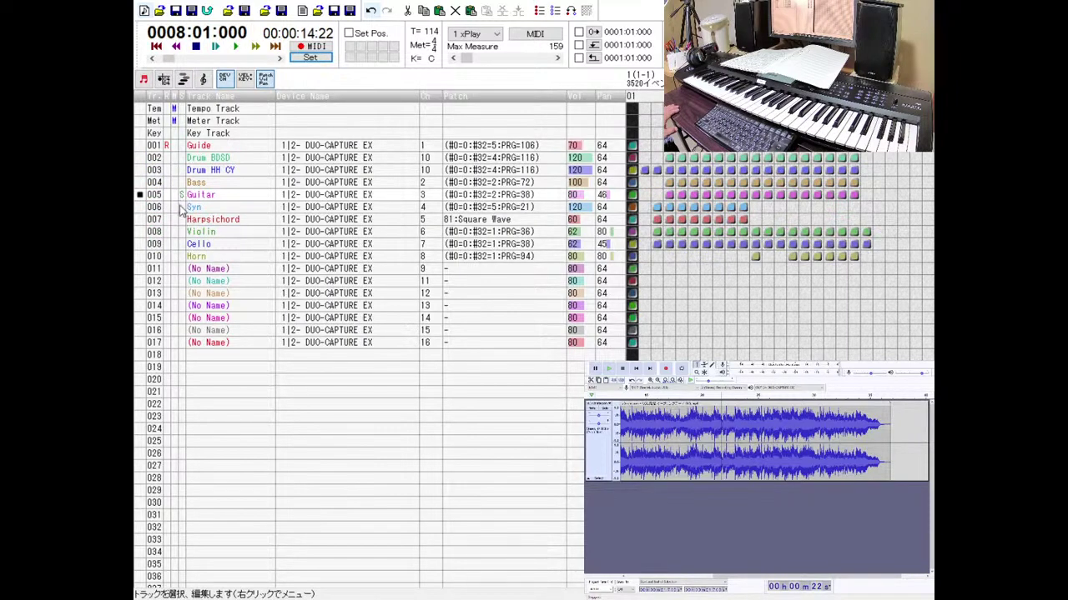
{"action": "left_click", "coordinate": [181, 207]}
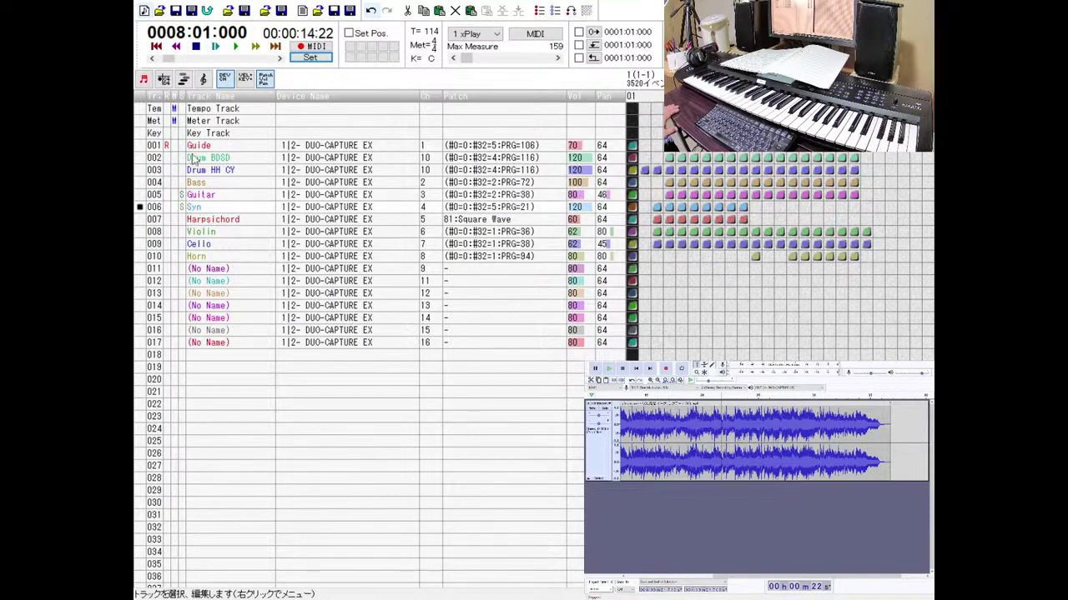
{"action": "left_click", "coordinate": [215, 46]}
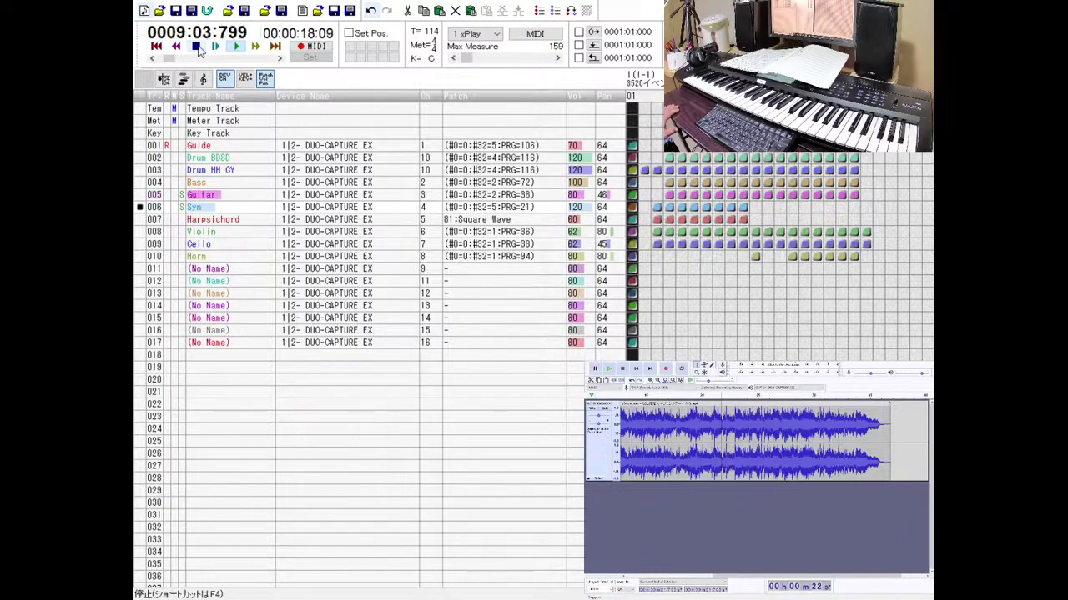
{"action": "left_click", "coordinate": [198, 47]}
{"action": "left_click", "coordinate": [215, 47]}
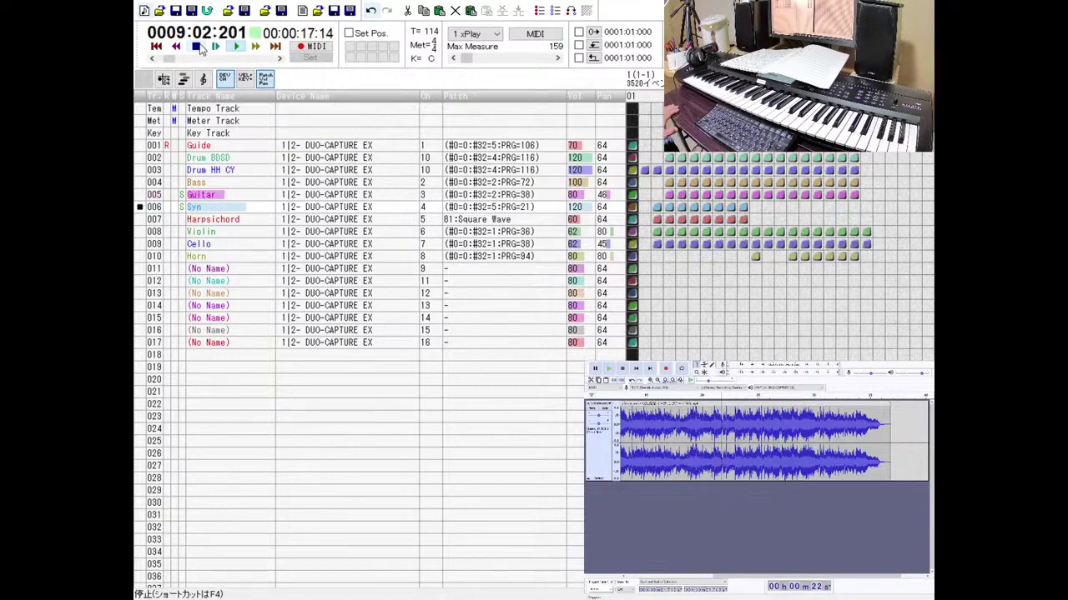
{"action": "left_click", "coordinate": [198, 48]}
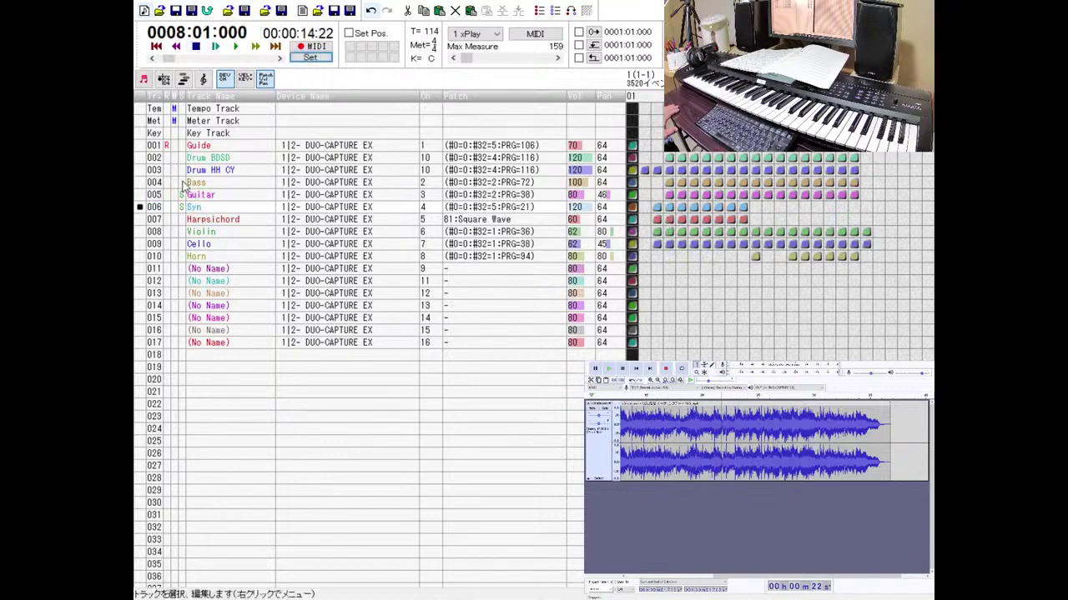
Add the Bass track to the soloed tracks and play them from measure 8 to about measure 10.
{"action": "left_click", "coordinate": [184, 185]}
{"action": "left_click", "coordinate": [215, 46]}
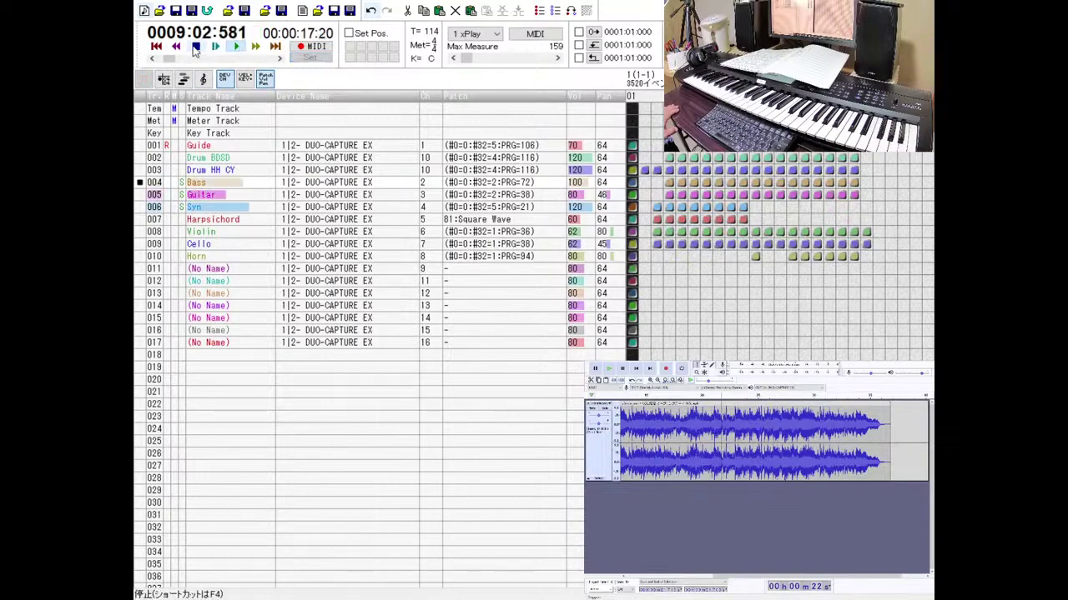
{"action": "left_click", "coordinate": [195, 48]}
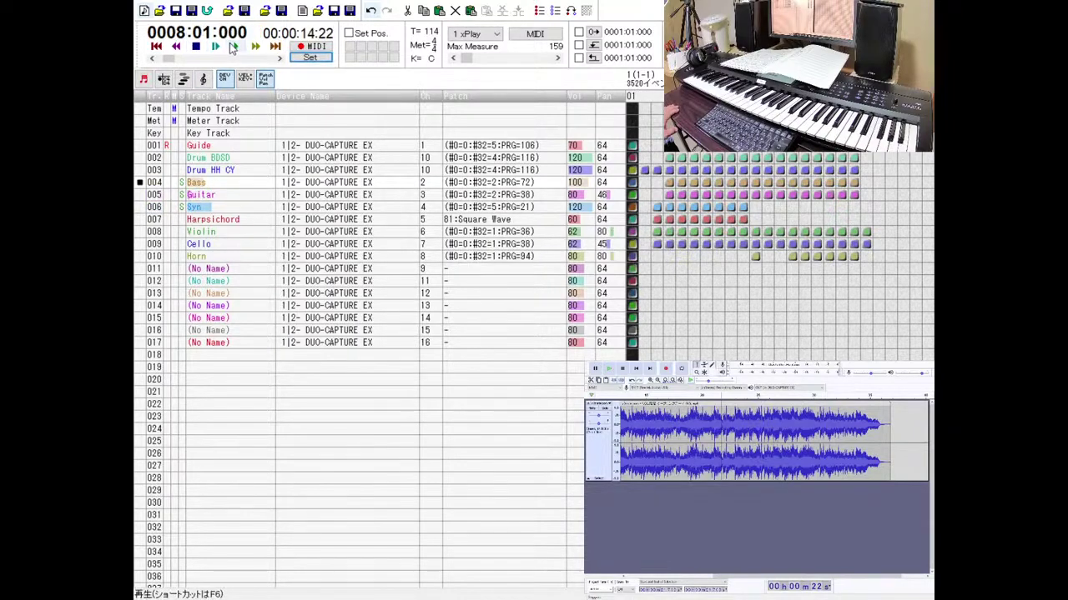
{"action": "left_click", "coordinate": [232, 48]}
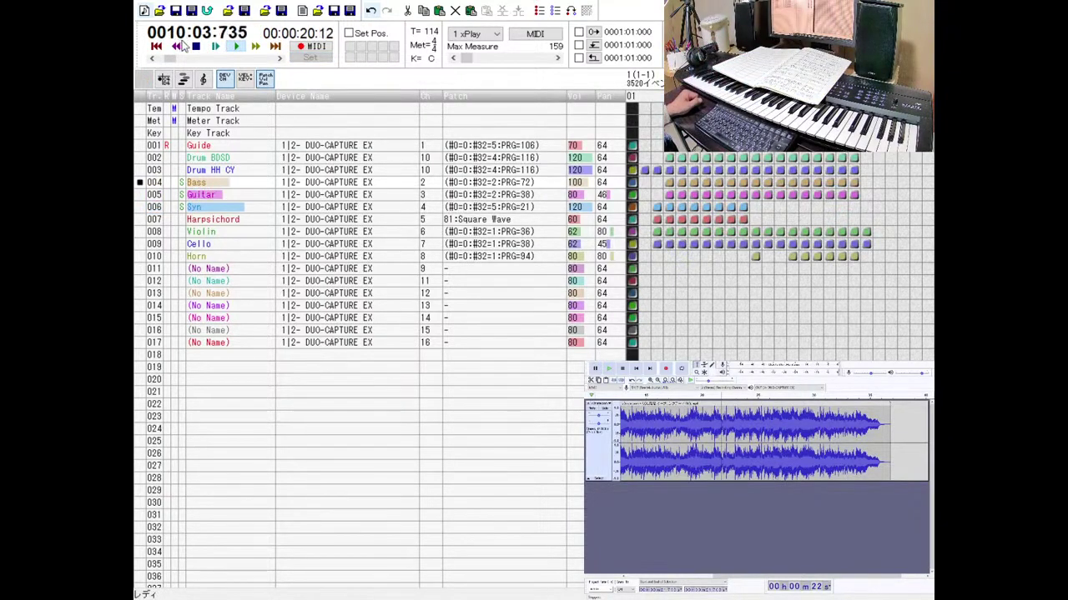
{"action": "left_click", "coordinate": [195, 46]}
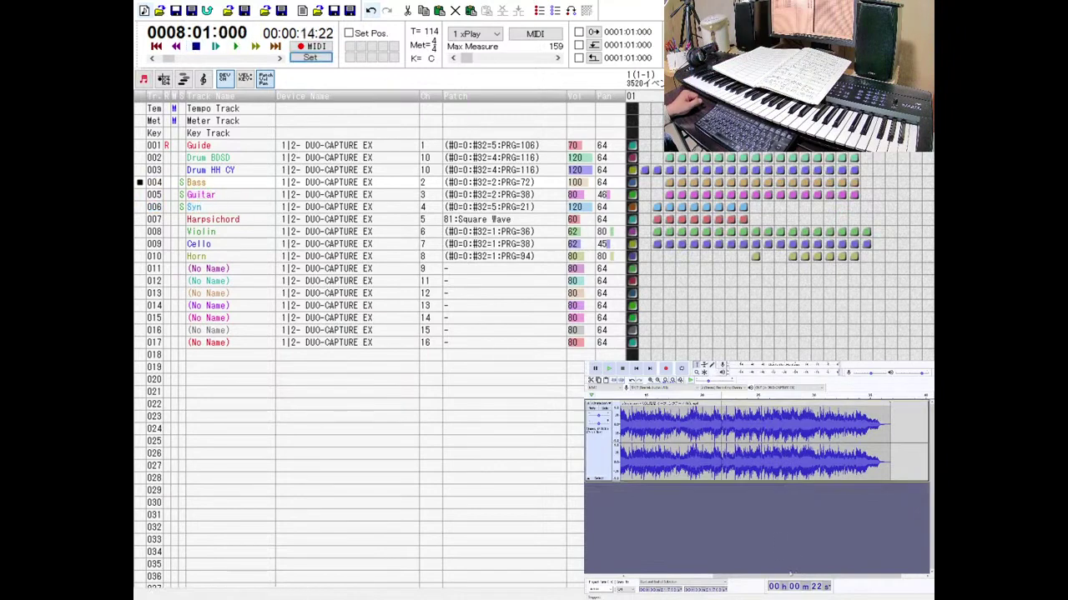
Play the reference recording around 19 seconds, and listen to the passage from about 11 to 14 seconds.
{"action": "left_click", "coordinate": [610, 369]}
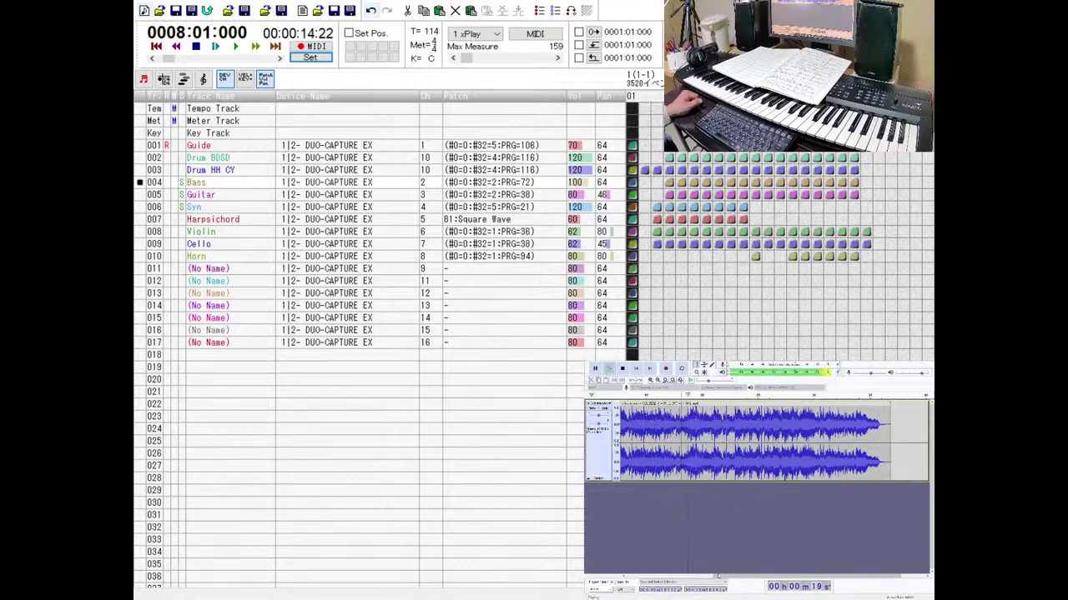
{"action": "key", "text": "ctrl+1"}
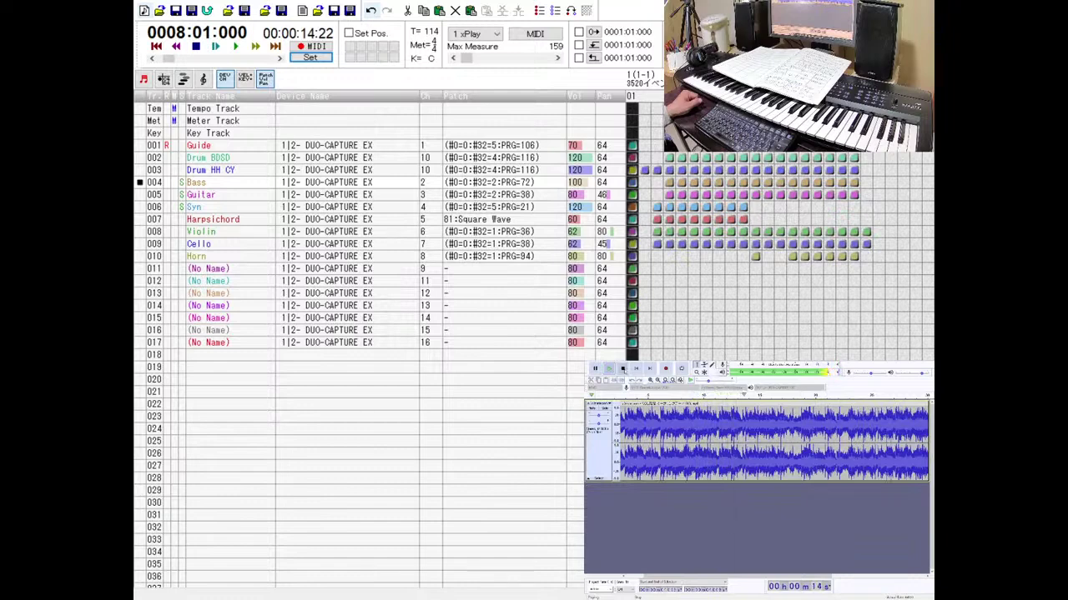
{"action": "key", "text": "space"}
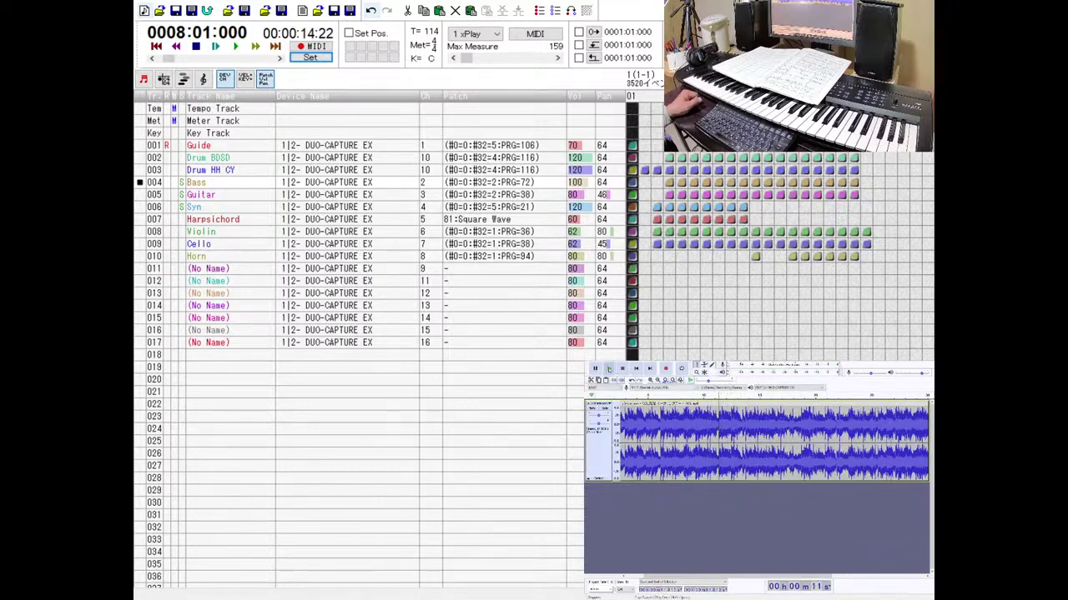
{"action": "left_click", "coordinate": [609, 368]}
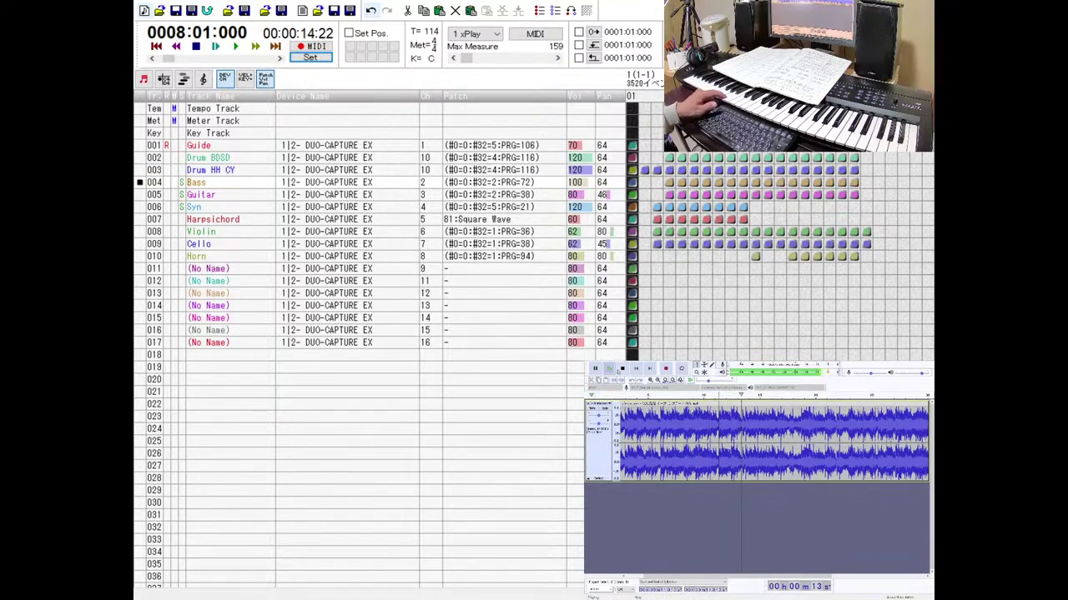
{"action": "key", "text": "space"}
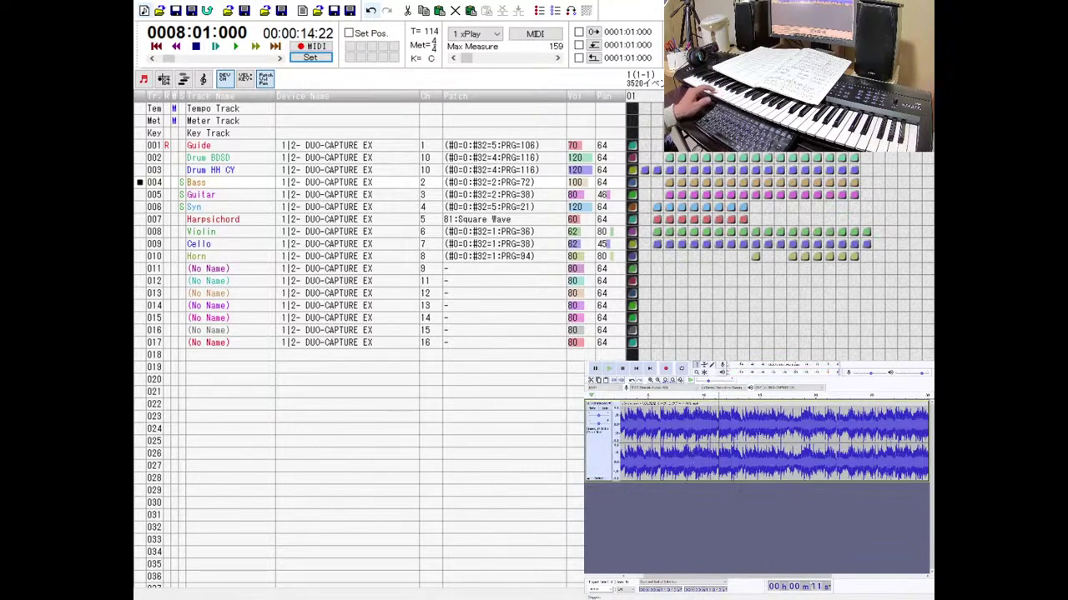
Select the Guide track to try notes on the keyboard, and replay the reference recording from 11 seconds.
{"action": "left_click", "coordinate": [149, 147]}
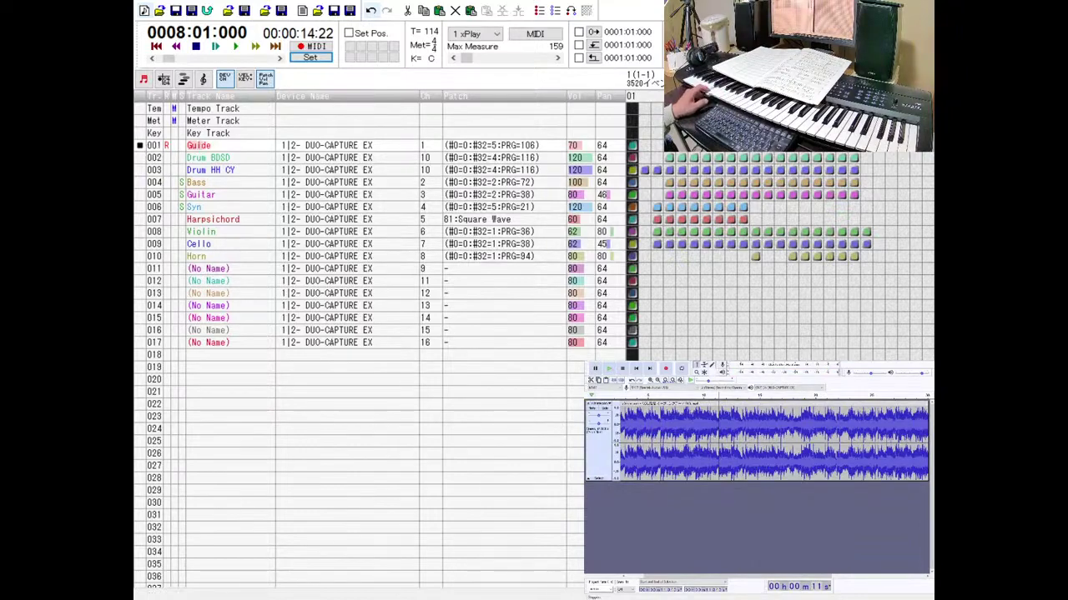
{"action": "left_click", "coordinate": [609, 368]}
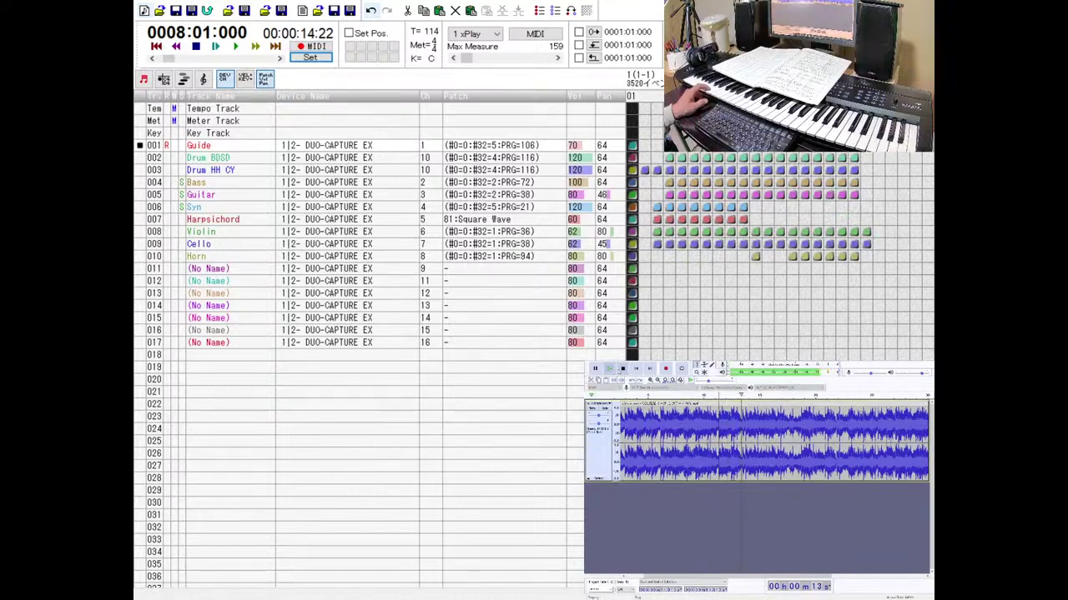
{"action": "left_click", "coordinate": [609, 369]}
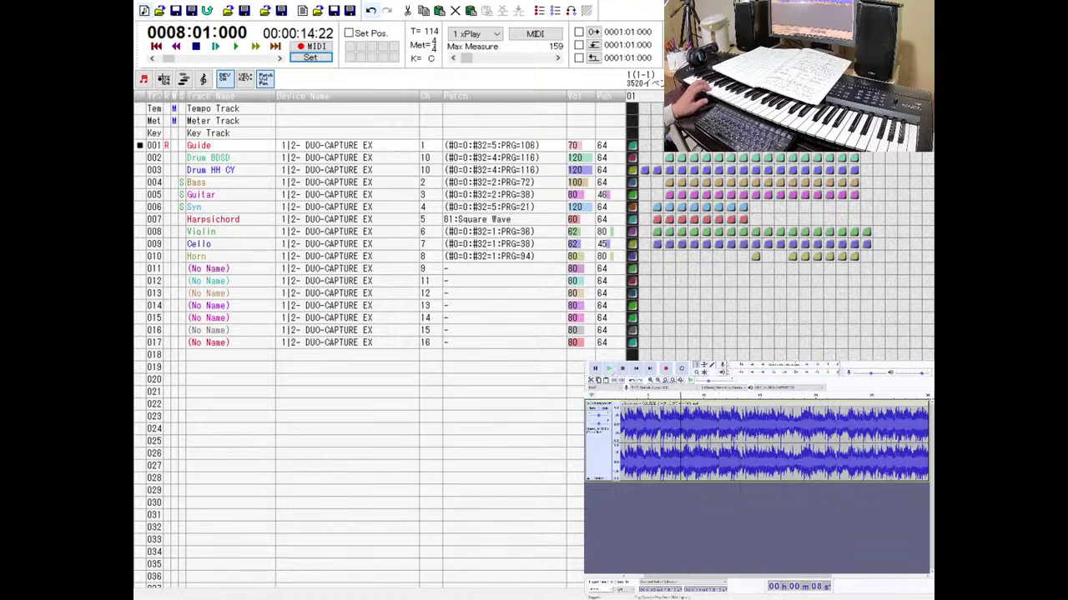
Replay the reference recording from about 11 seconds, and clear the solo on the Bass, Guitar and Syn tracks.
{"action": "left_click", "coordinate": [609, 369]}
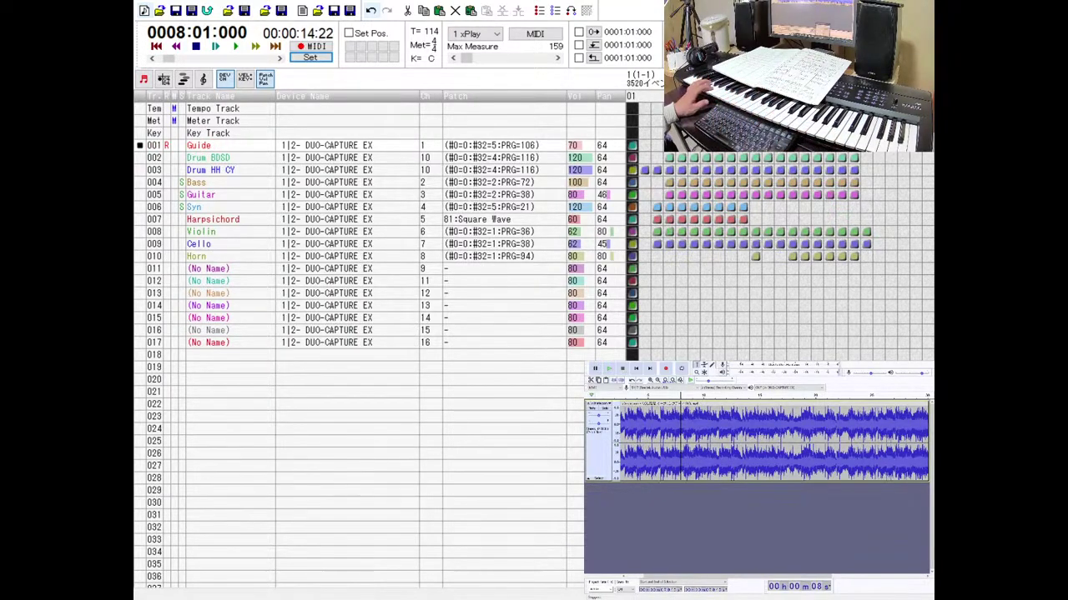
{"action": "left_click", "coordinate": [182, 208]}
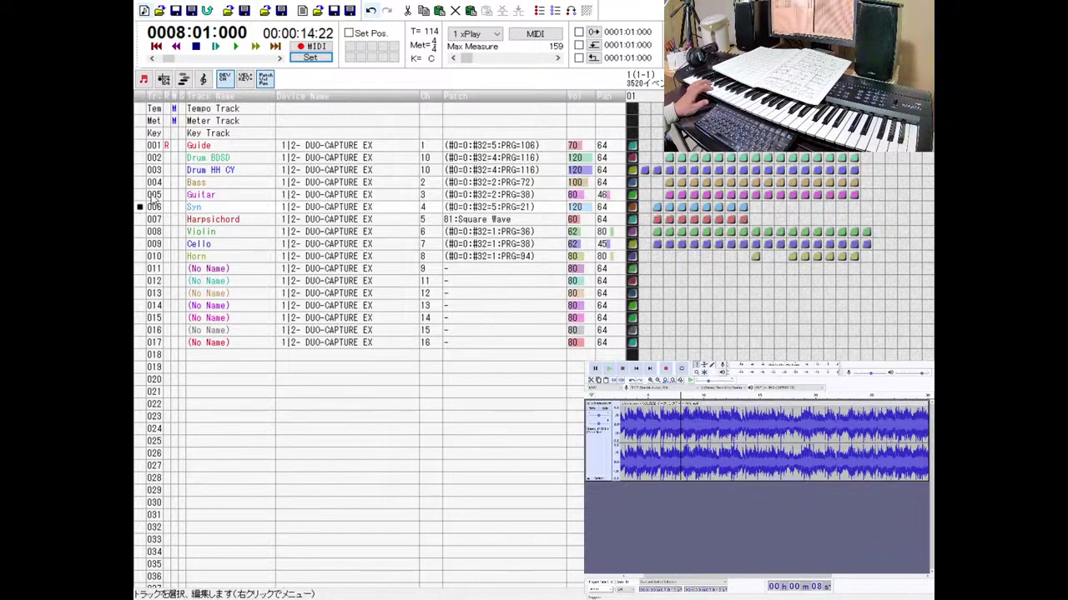
Raise the lowest Guitar notes, on C4, in the first half of measure 9 by one semitone in the piano roll.
{"action": "double_click", "coordinate": [155, 201]}
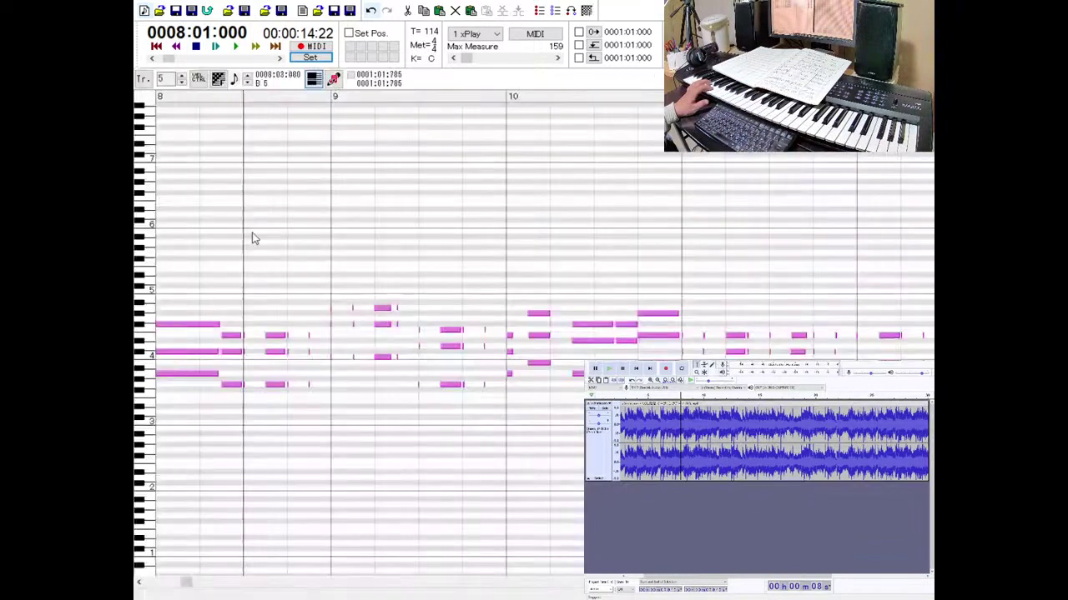
{"action": "left_click", "coordinate": [382, 308]}
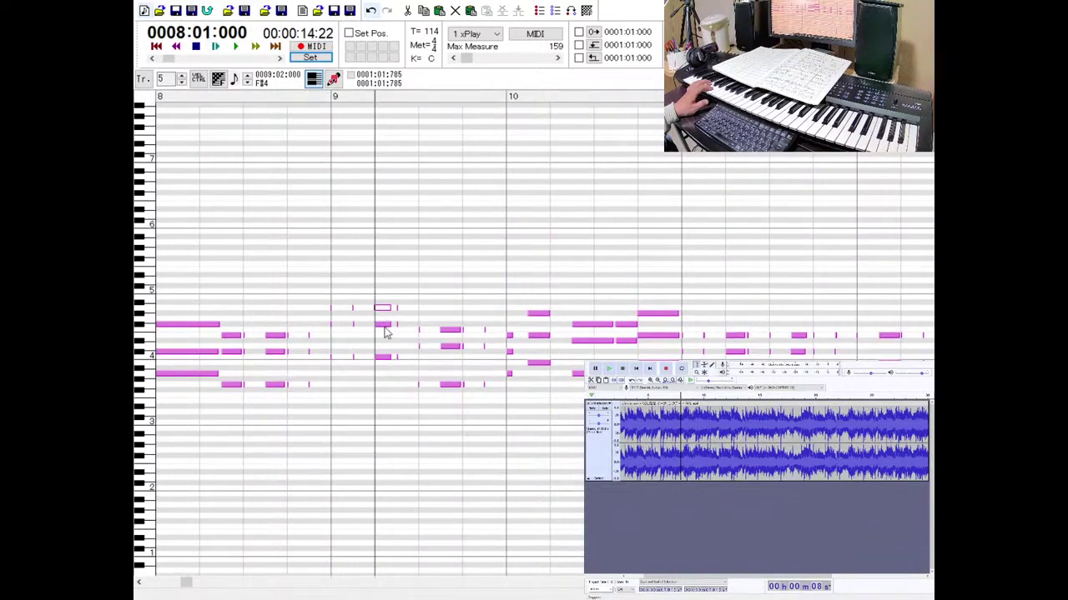
{"action": "left_click", "coordinate": [383, 325]}
{"action": "left_click", "coordinate": [384, 326]}
{"action": "left_click", "coordinate": [383, 364]}
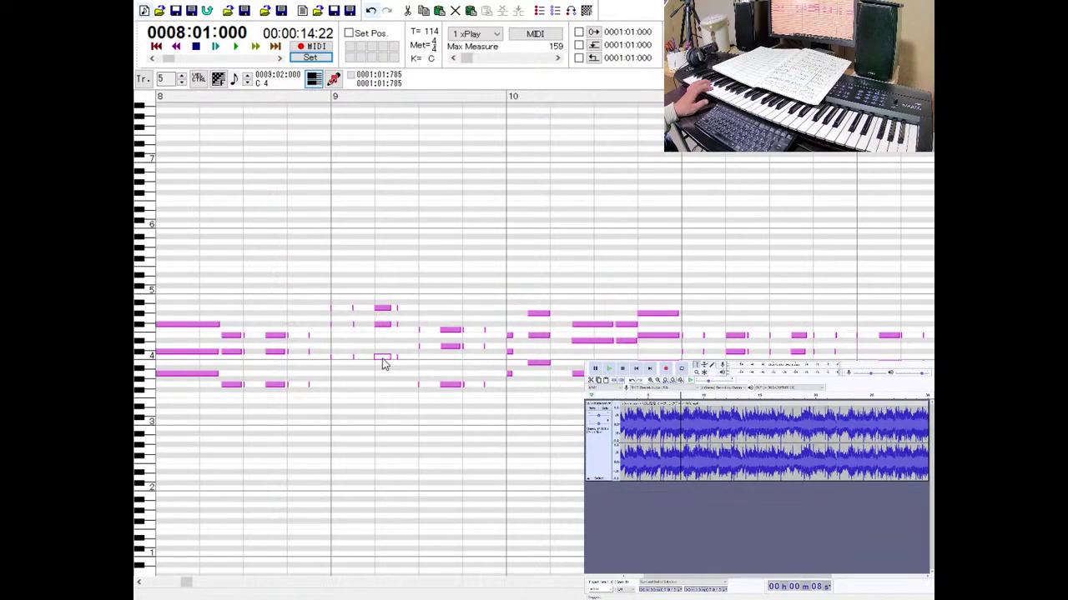
{"action": "left_click_drag", "start_coordinate": [348, 357], "coordinate": [416, 372]}
{"action": "scroll", "coordinate": [417, 367], "scroll_direction": "up", "scroll_amount": 1}
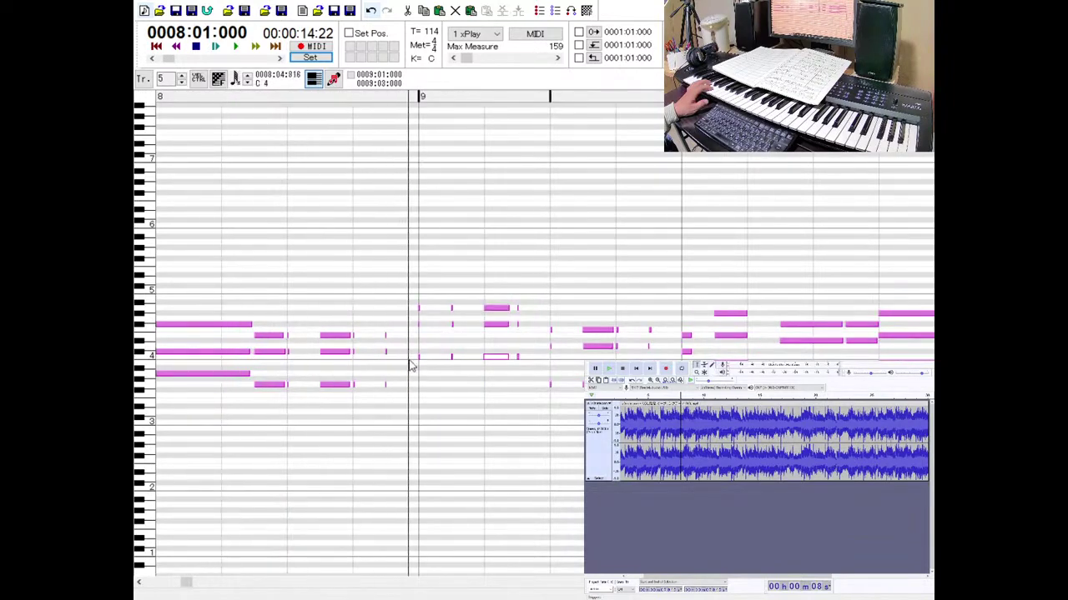
{"action": "left_click_drag", "start_coordinate": [410, 364], "coordinate": [530, 371]}
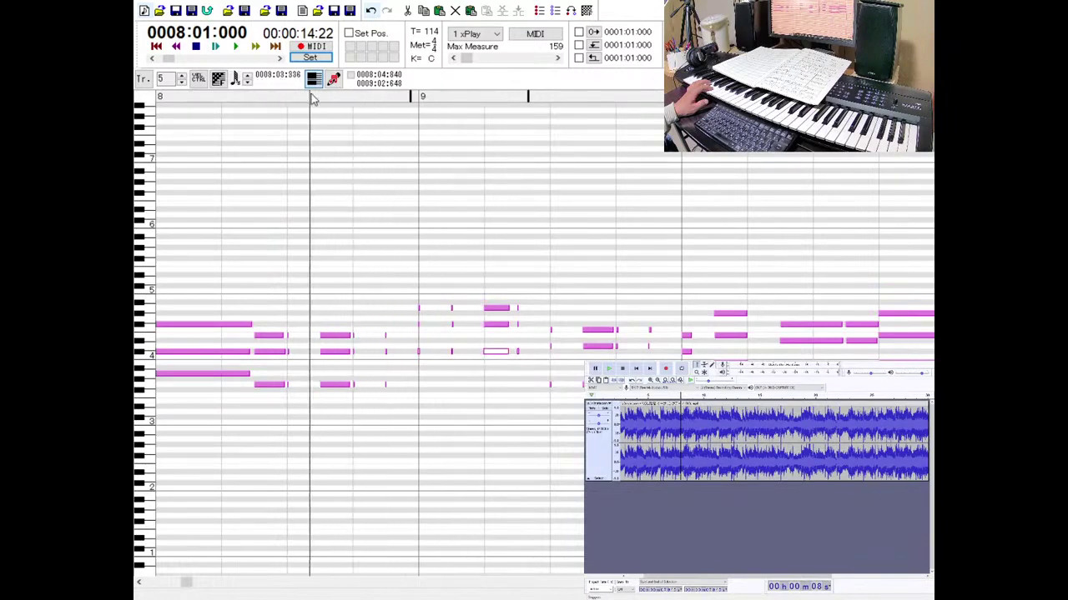
Play the arrangement from measure 8 and again from the beginning to check the Guitar part, returning to the track list.
{"action": "left_click", "coordinate": [236, 46]}
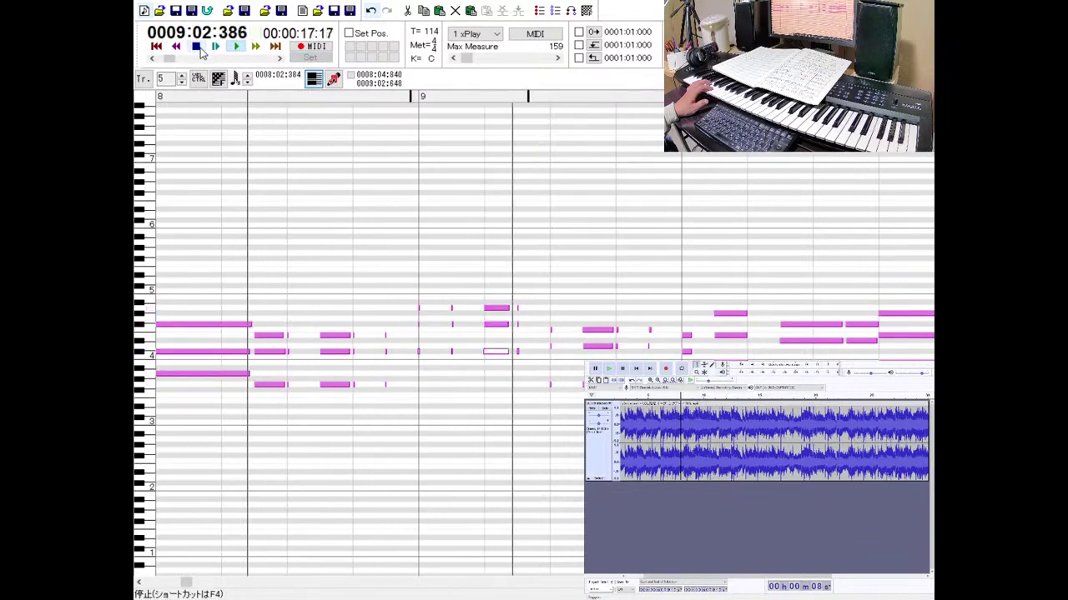
{"action": "left_click", "coordinate": [197, 48]}
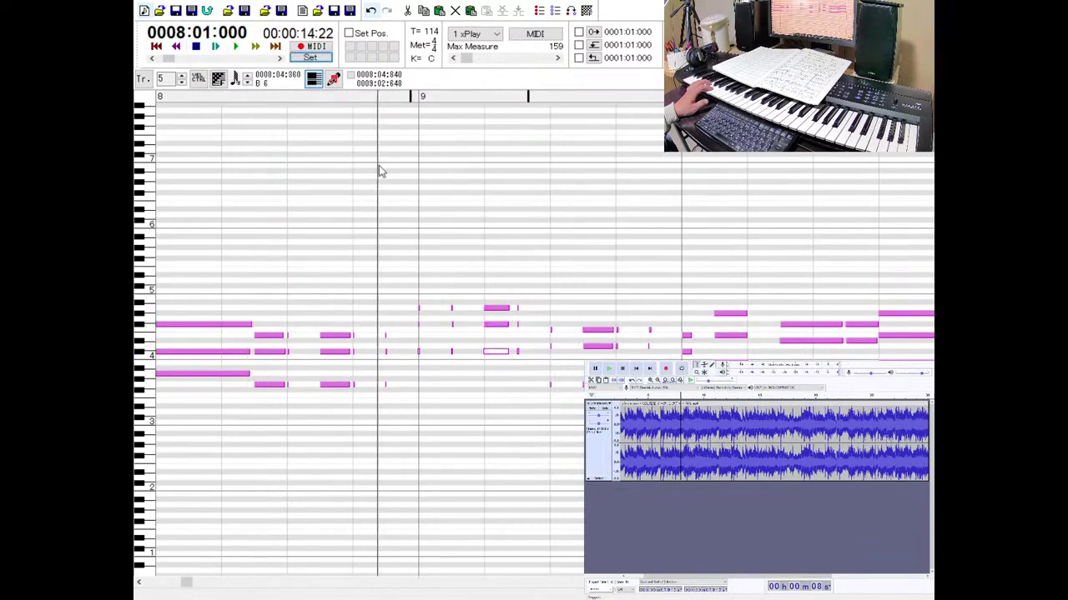
{"action": "left_click", "coordinate": [600, 388]}
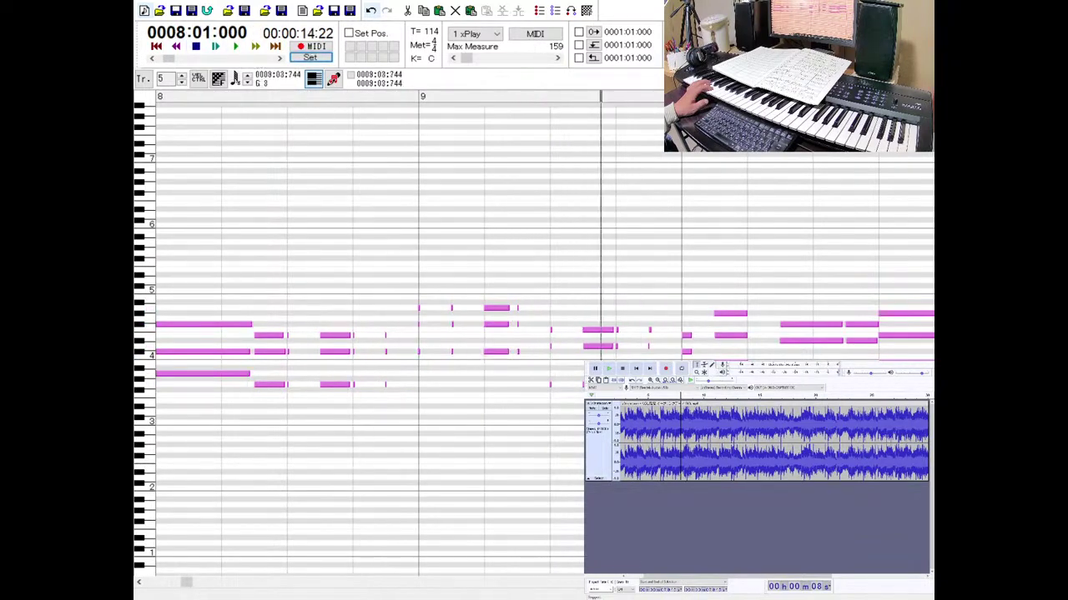
{"action": "left_click", "coordinate": [235, 47]}
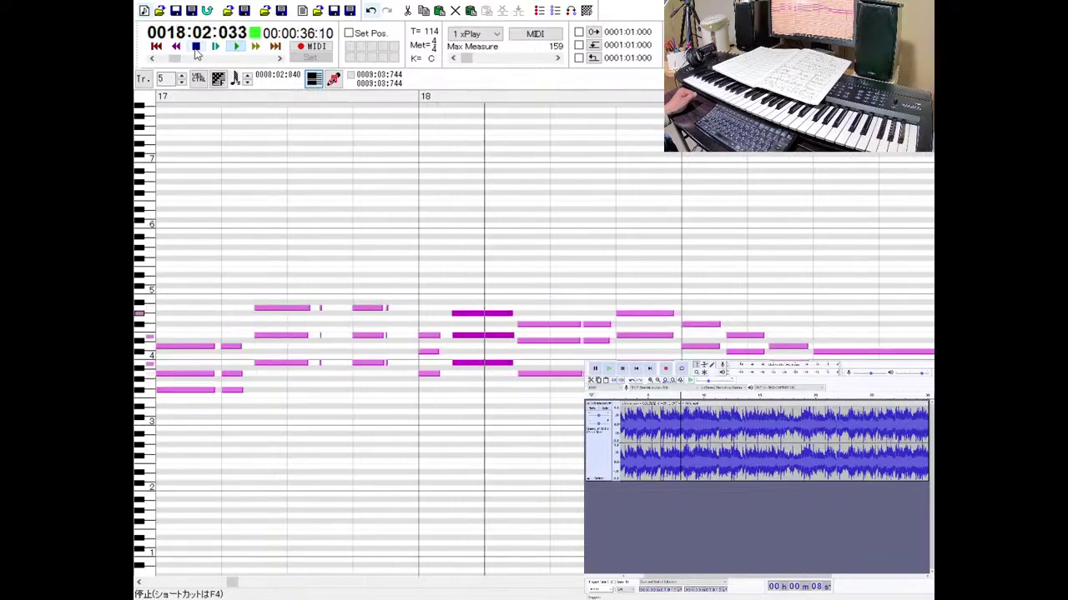
{"action": "left_click", "coordinate": [237, 47]}
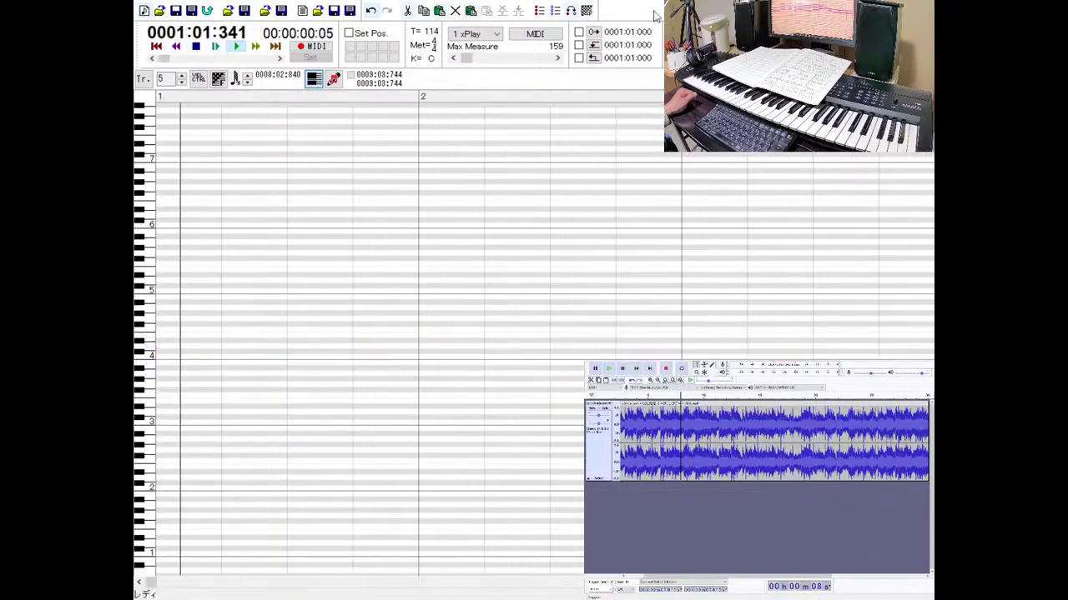
{"action": "left_click", "coordinate": [656, 15]}
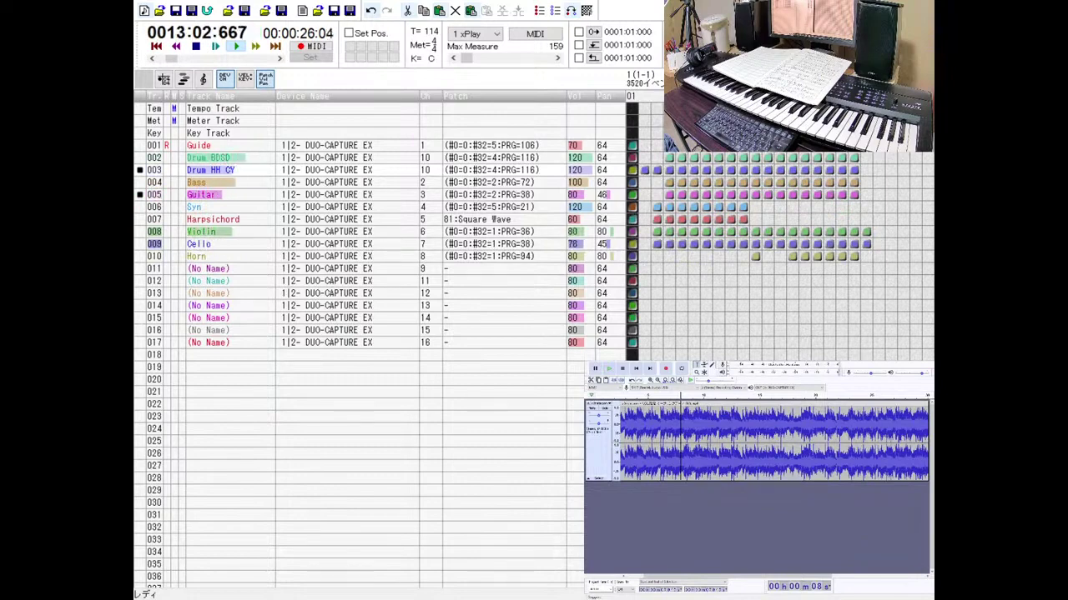
{"action": "left_click", "coordinate": [220, 48]}
Disarm the Guide track, open its piano roll and play it from measure 13 beat 4 into measure 14.
{"action": "left_click", "coordinate": [161, 146]}
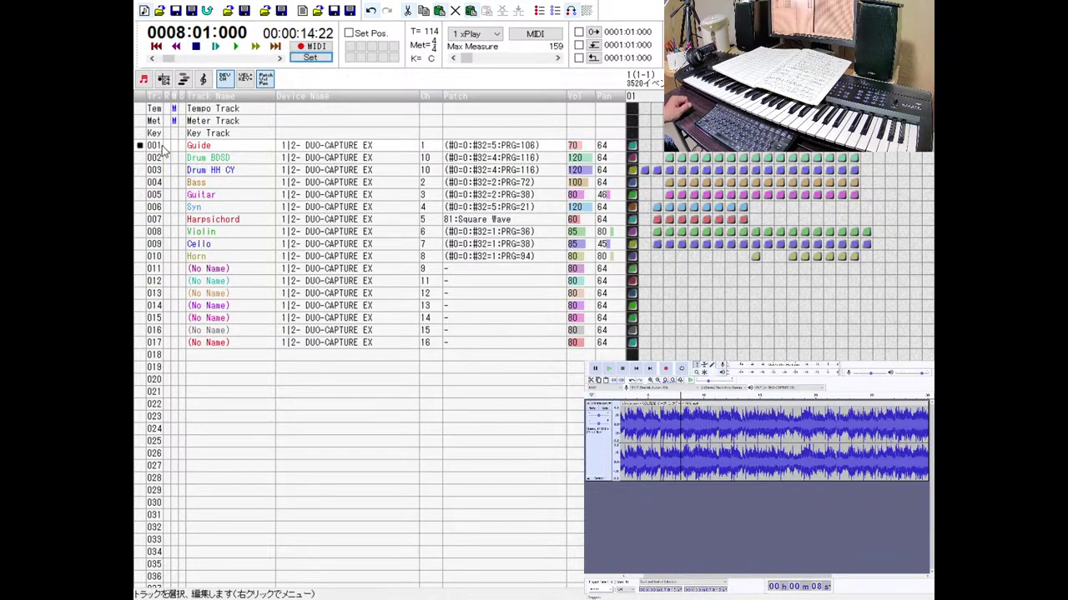
{"action": "double_click", "coordinate": [164, 148]}
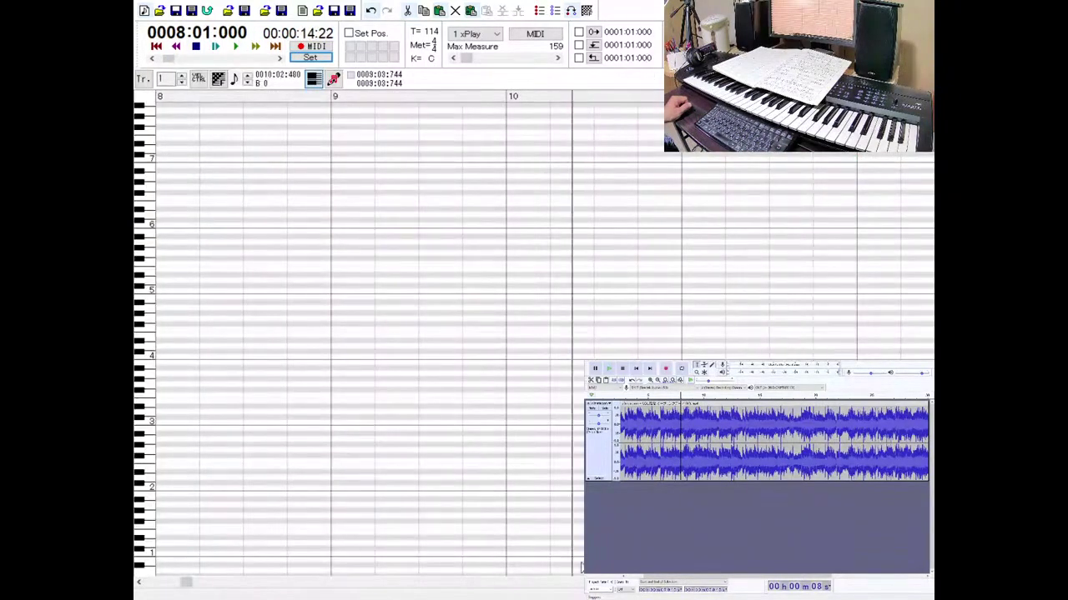
{"action": "left_click", "coordinate": [245, 589]}
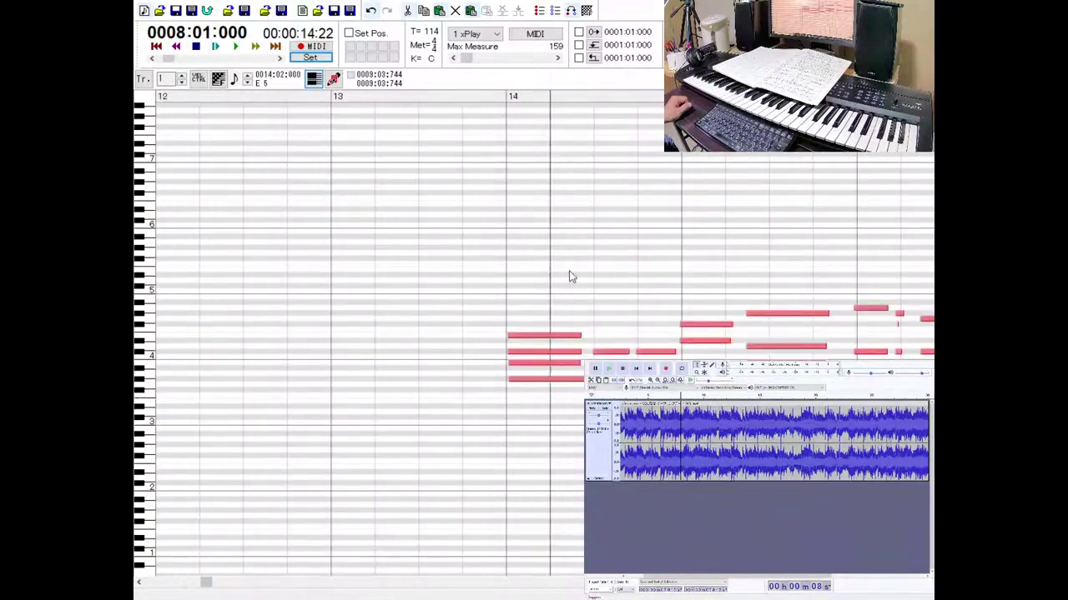
{"action": "left_click", "coordinate": [479, 104]}
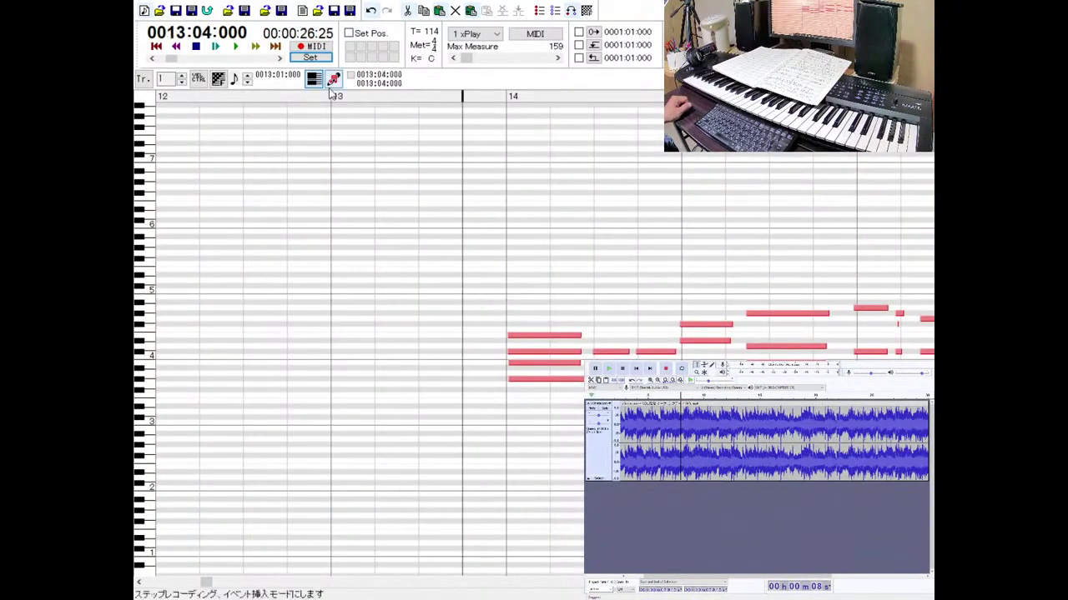
{"action": "left_click", "coordinate": [217, 48]}
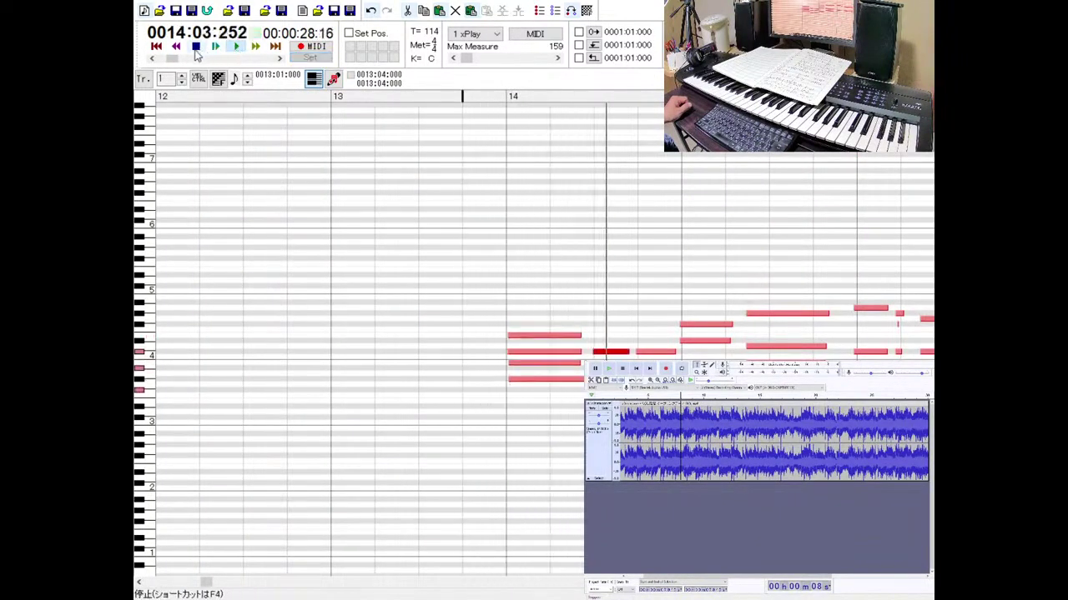
{"action": "left_click", "coordinate": [197, 53]}
Delete the Guide notes following the opening chord of measure 14, up to measure 15, and close the piano roll.
{"action": "left_click_drag", "start_coordinate": [550, 305], "coordinate": [661, 409]}
{"action": "key", "text": "Delete"}
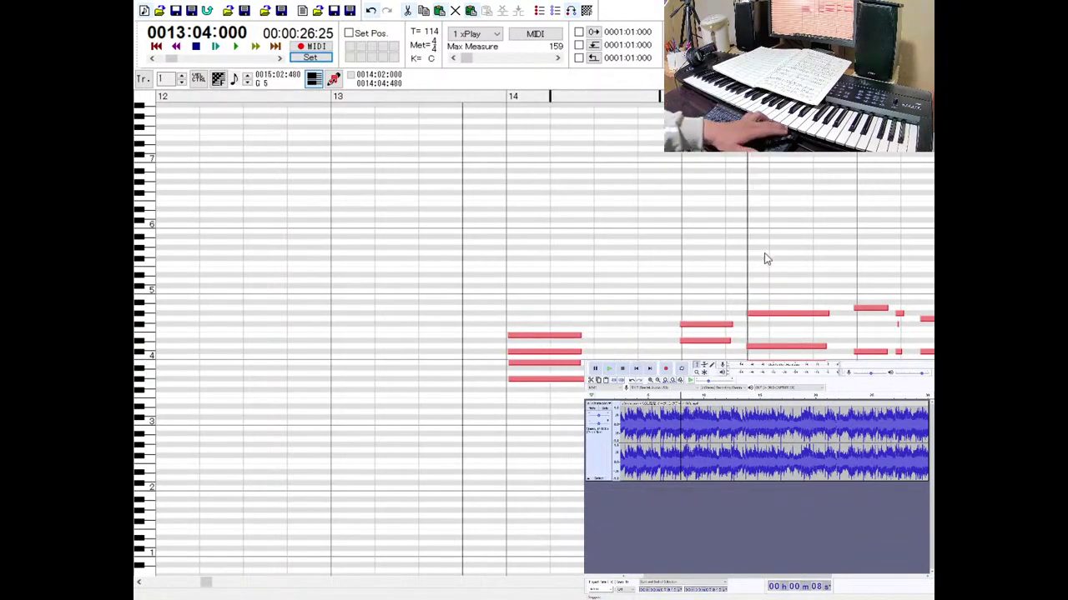
{"action": "key", "text": "Escape"}
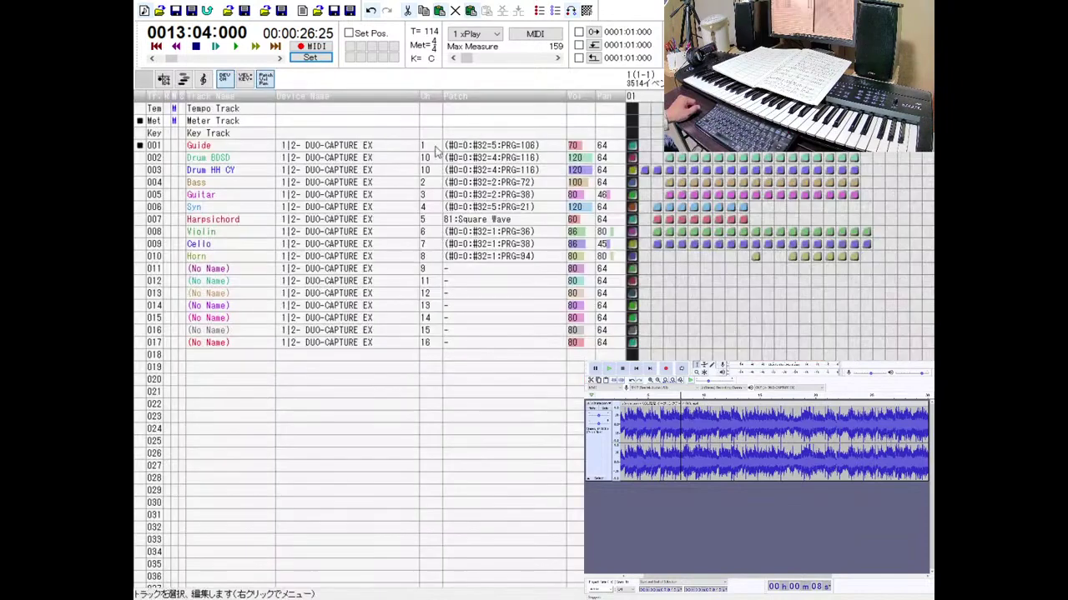
Arm the Guide track, record a new take from measure 13 beat 4 and play it back to about measure 19.
{"action": "left_click", "coordinate": [166, 146]}
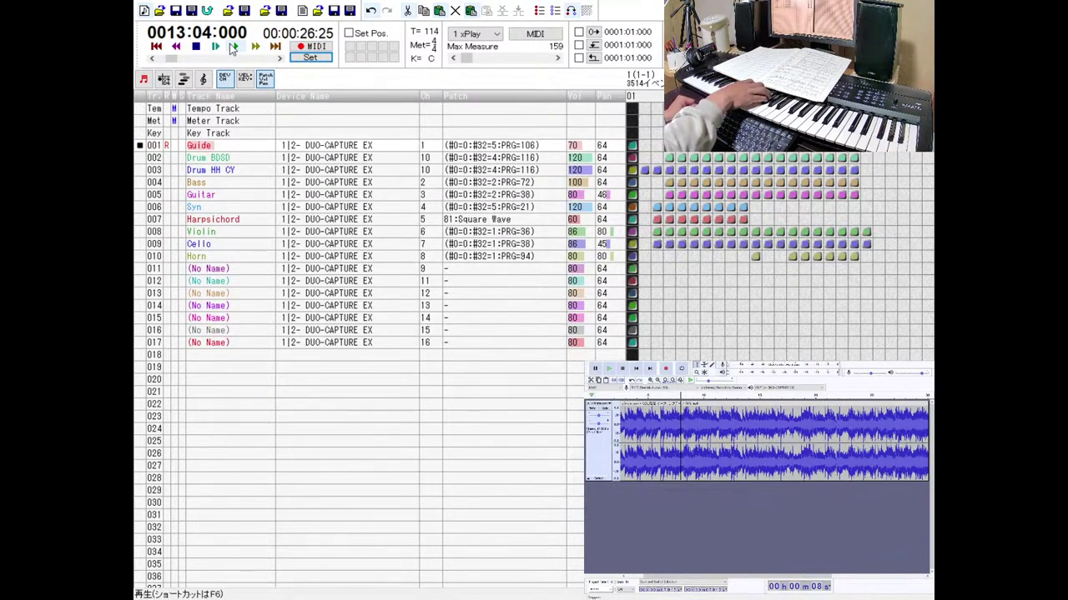
{"action": "left_click", "coordinate": [309, 48]}
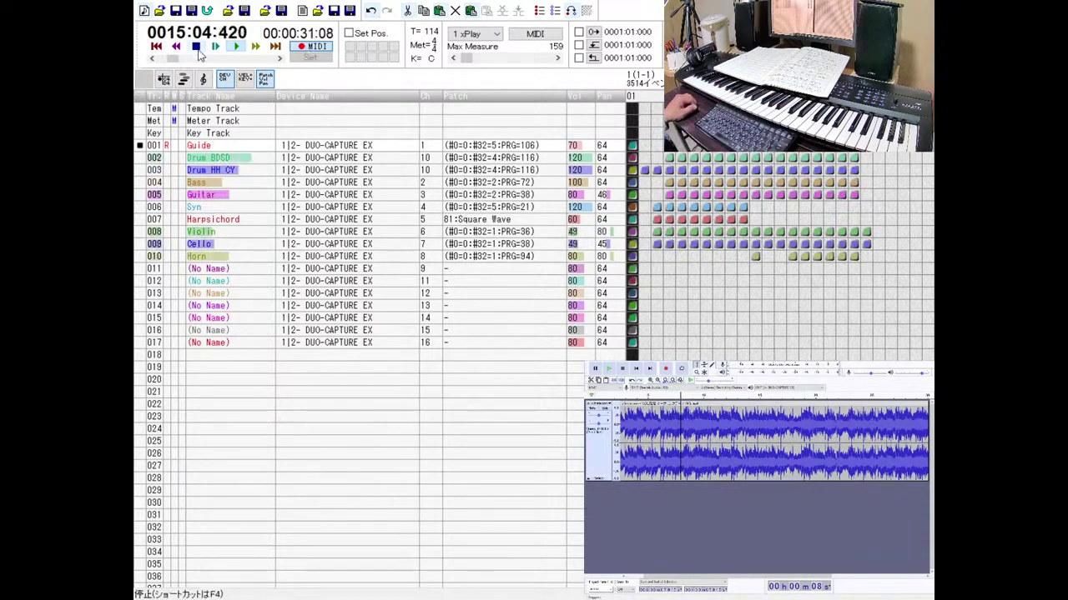
{"action": "key", "text": "space"}
{"action": "left_click", "coordinate": [233, 47]}
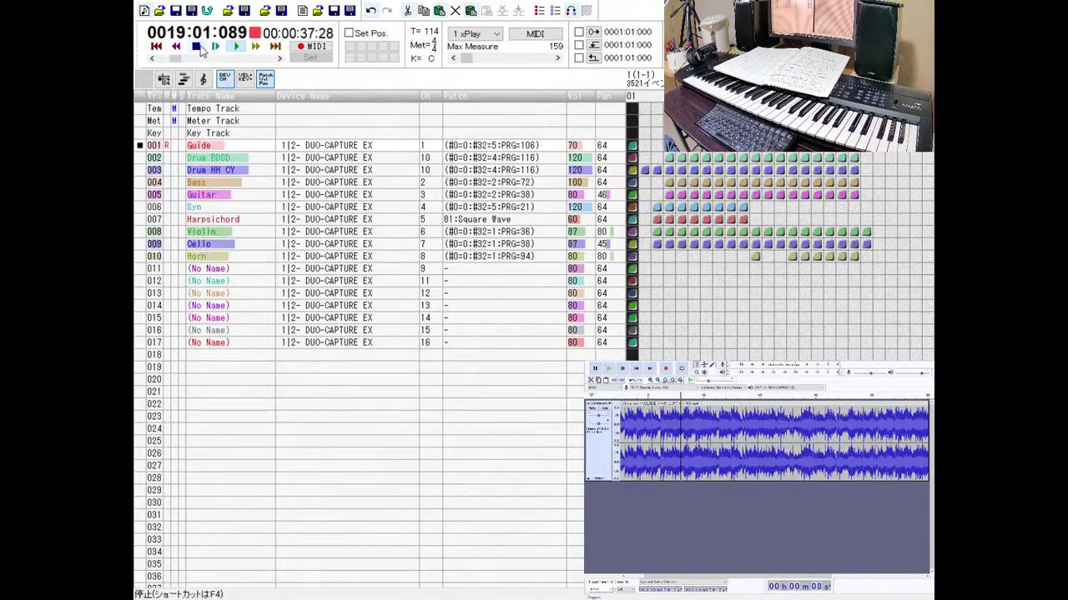
{"action": "left_click", "coordinate": [197, 47]}
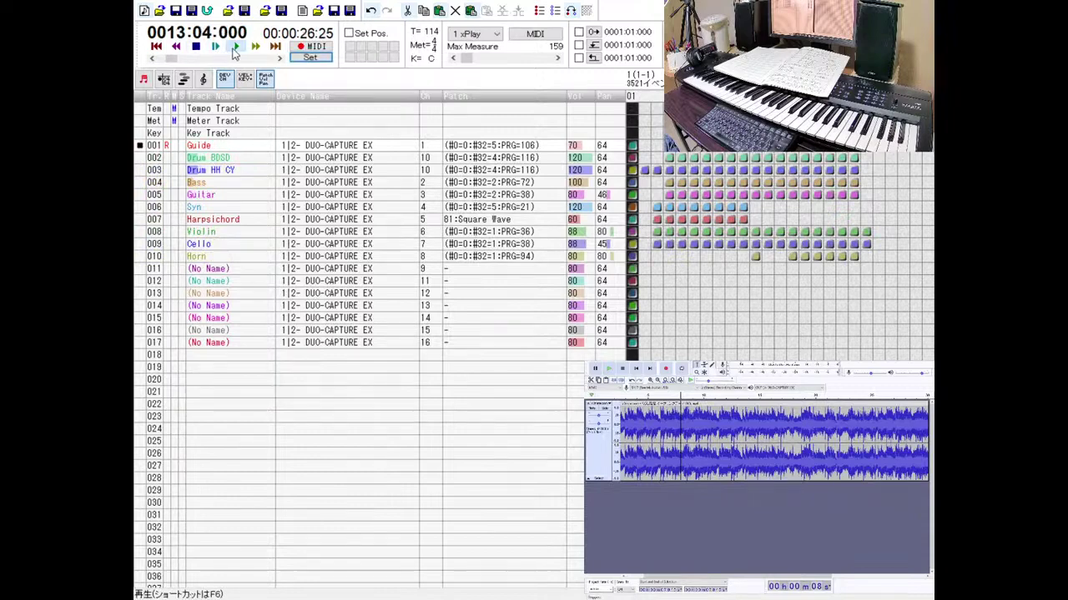
Try lowering the Horn track's volume to 70 and 60 while playing from measure 13 beat 4.
{"action": "left_click", "coordinate": [234, 48]}
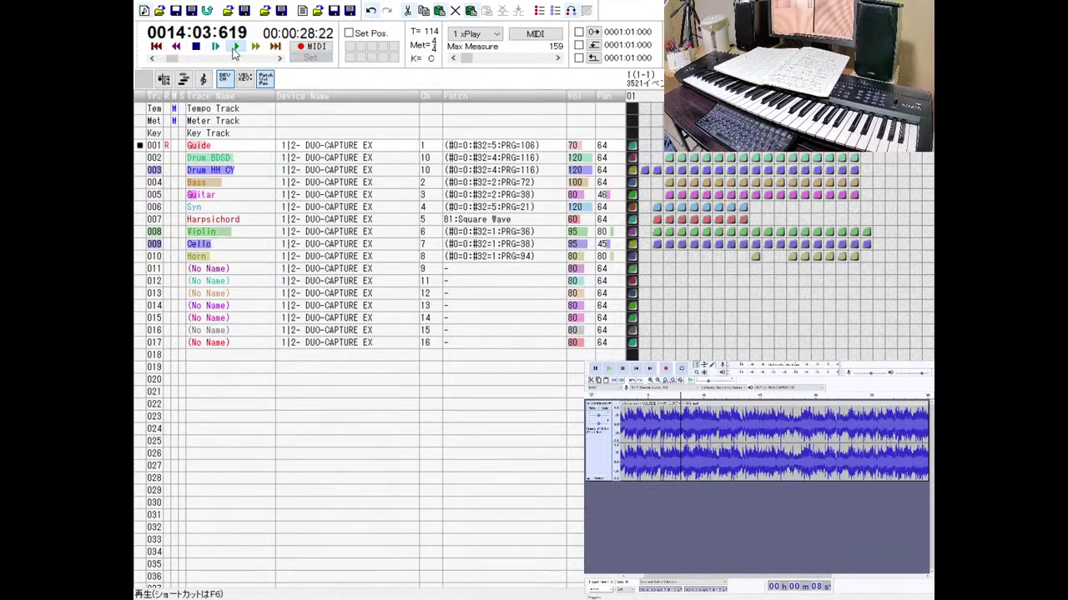
{"action": "left_click", "coordinate": [576, 256]}
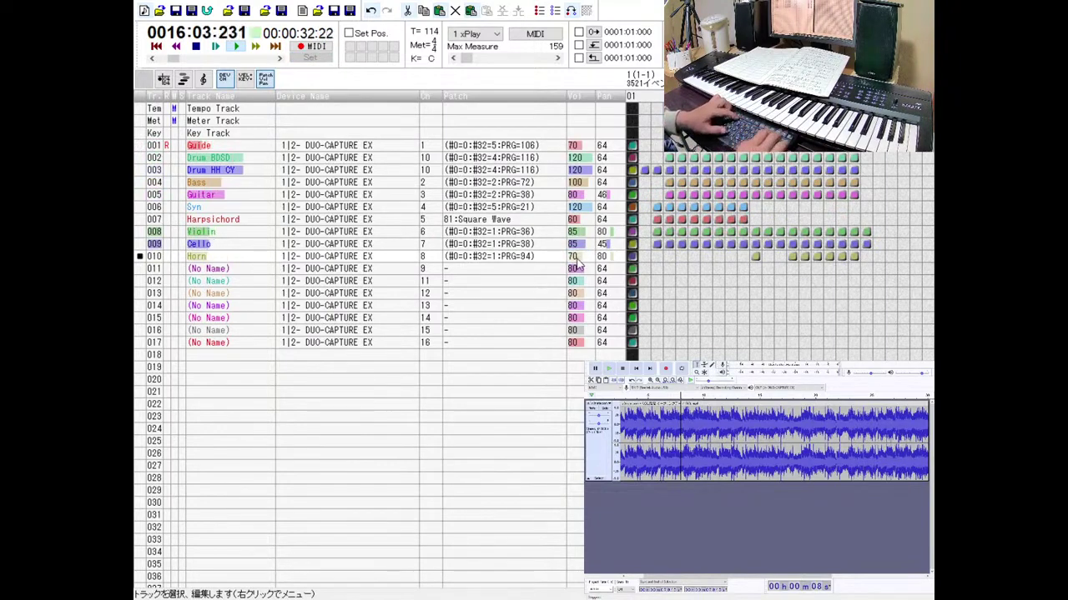
{"action": "type", "text": "70"}
{"action": "key", "text": "Return"}
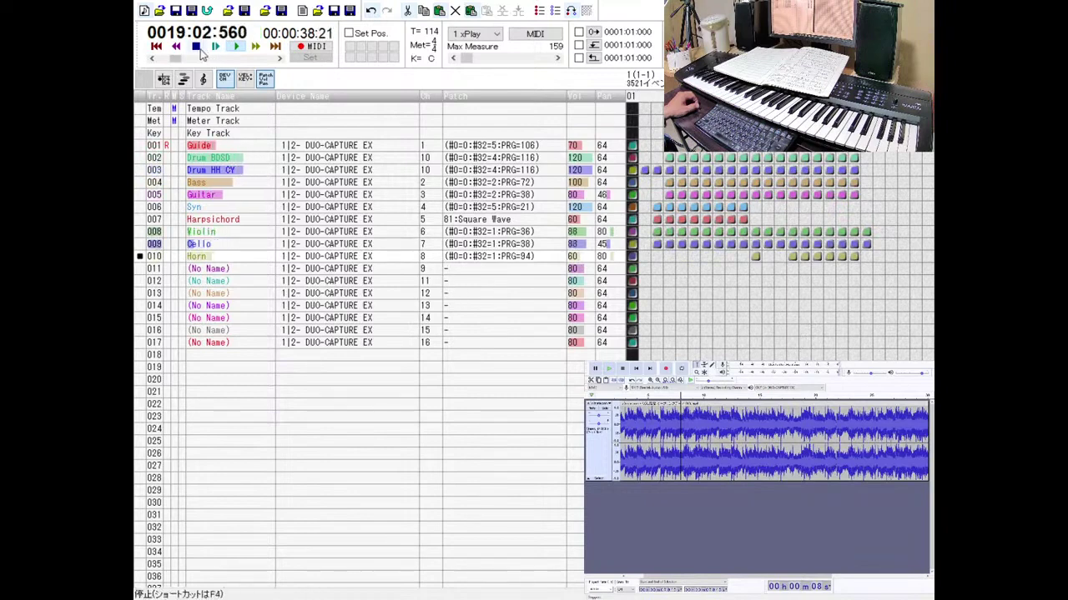
{"action": "key", "text": "space"}
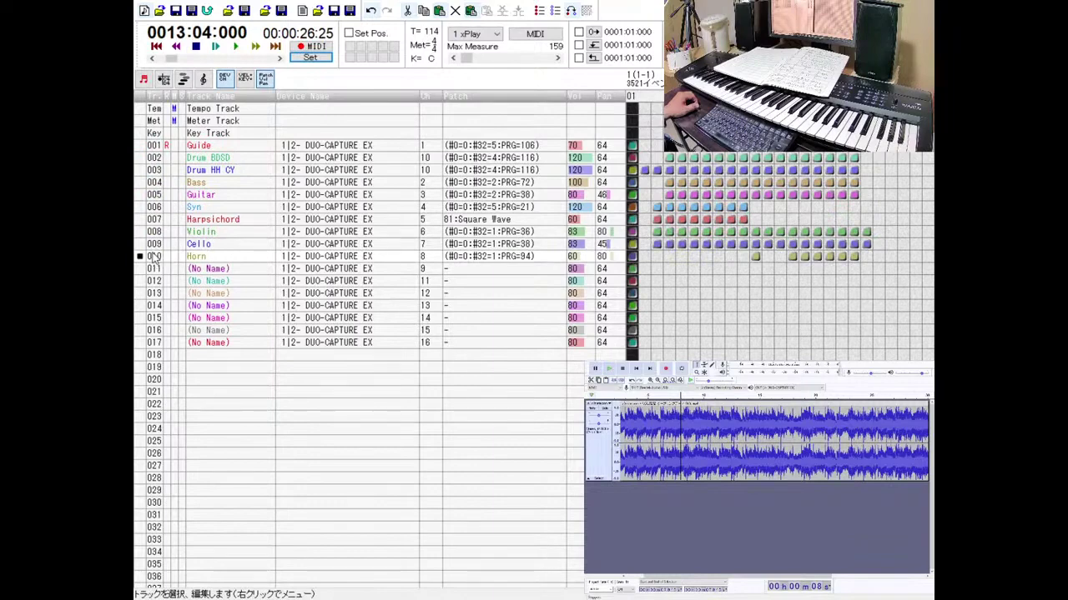
Play the arrangement from measure 10 to about measure 15, restoring the Horn volume to 80.
{"action": "left_click", "coordinate": [175, 48]}
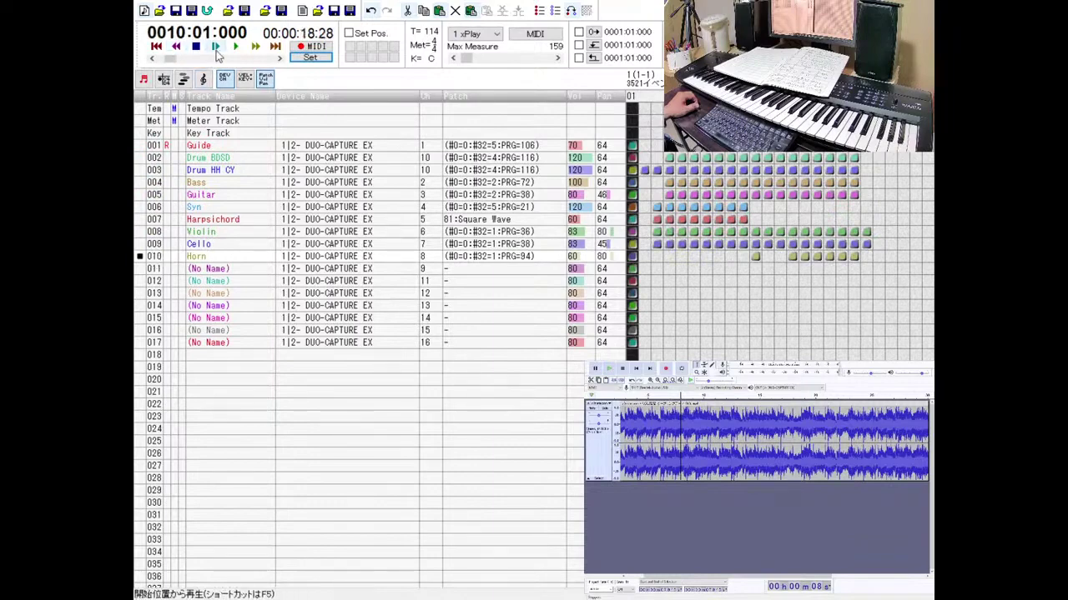
{"action": "key", "text": "space"}
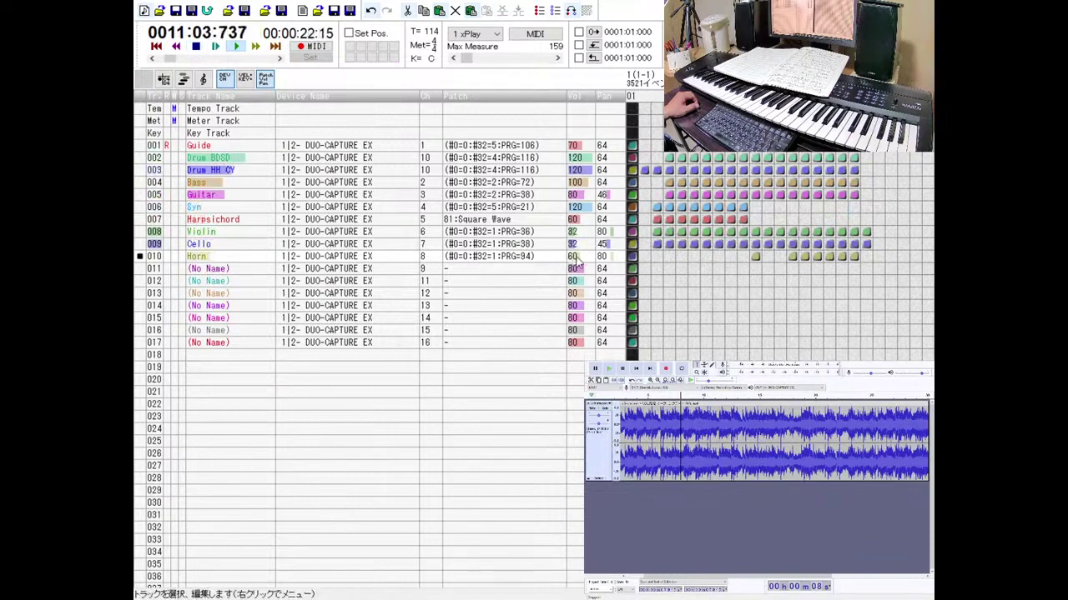
{"action": "left_click", "coordinate": [175, 47]}
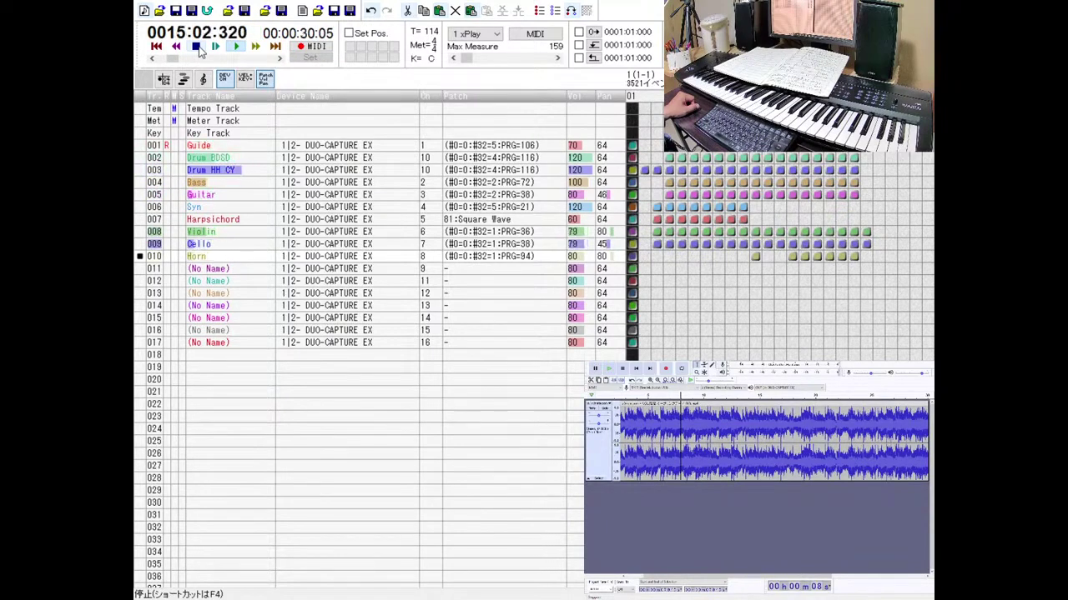
{"action": "left_click", "coordinate": [197, 48]}
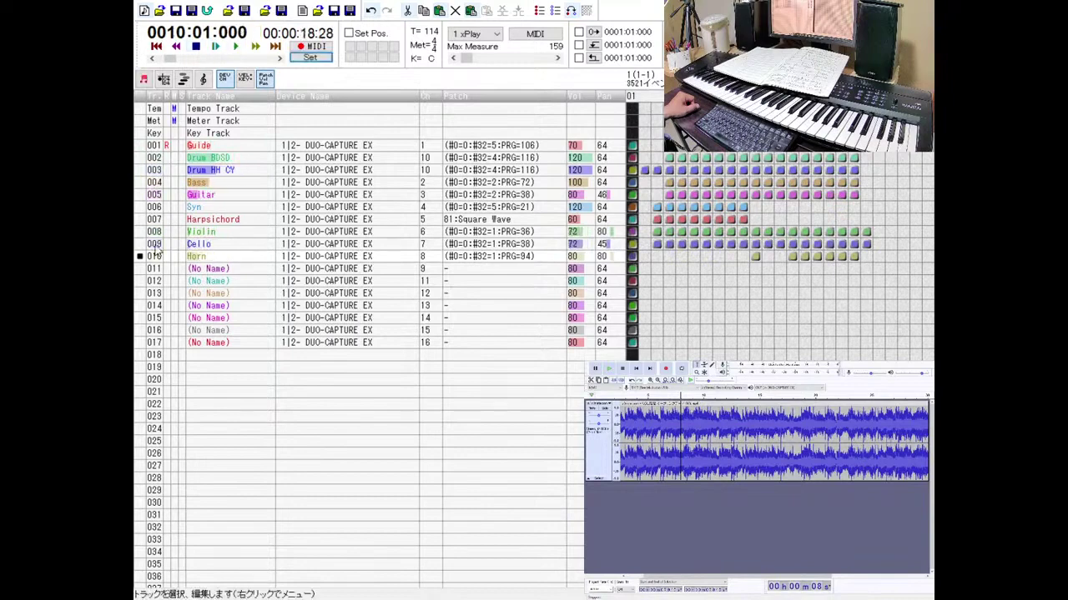
Insert a Volume (7) control change of 65 at 14:01:008 in the Horn track's event list.
{"action": "double_click", "coordinate": [158, 256]}
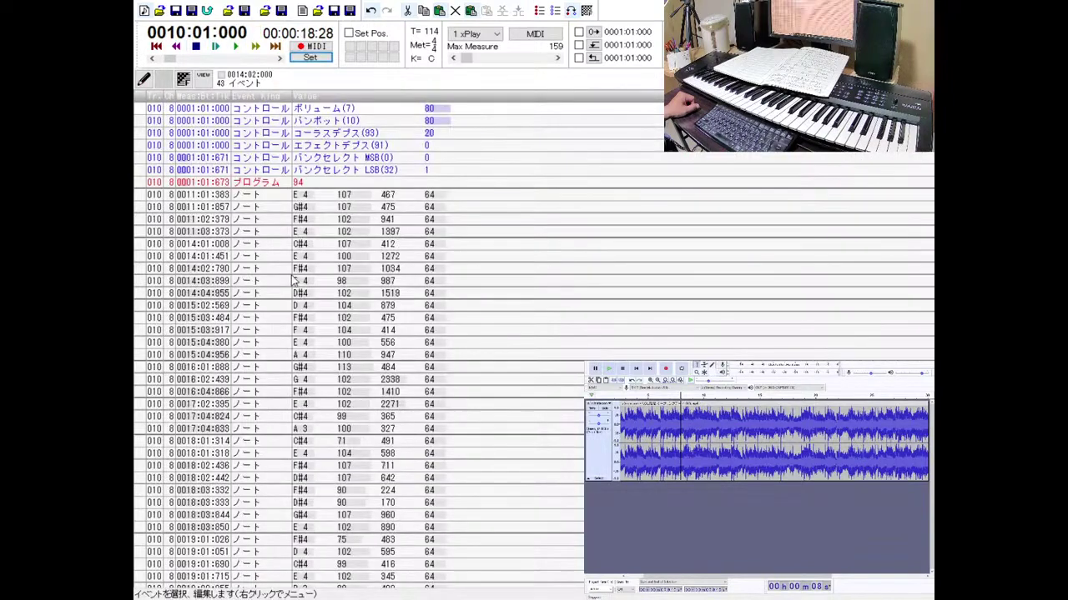
{"action": "scroll", "coordinate": [294, 282], "scroll_direction": "down", "scroll_amount": 2}
{"action": "scroll", "coordinate": [294, 282], "scroll_direction": "up", "scroll_amount": 2}
{"action": "left_click", "coordinate": [155, 244]}
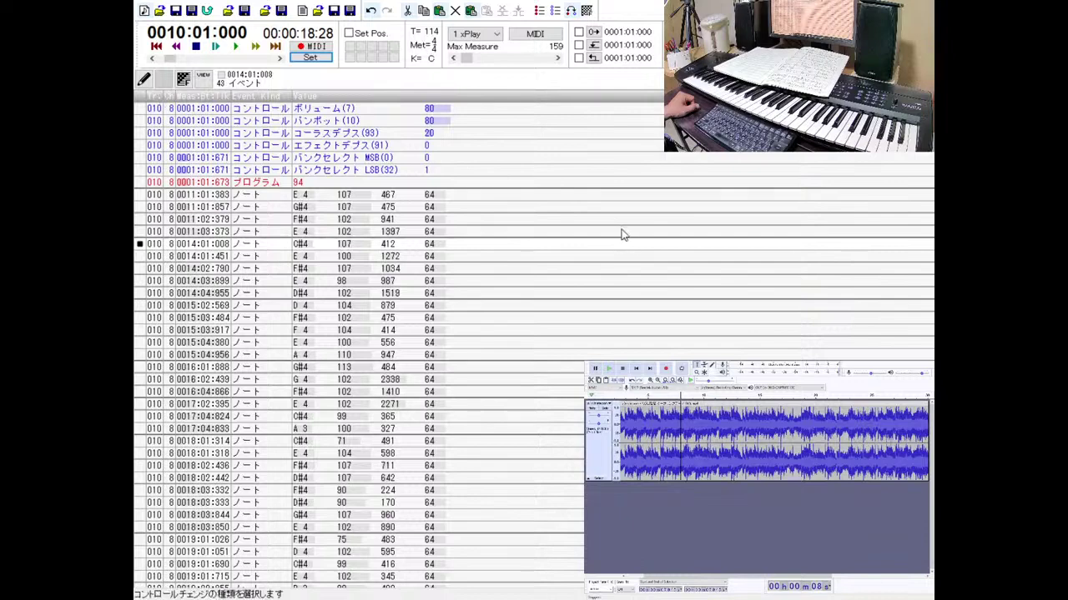
{"action": "left_click", "coordinate": [515, 265]}
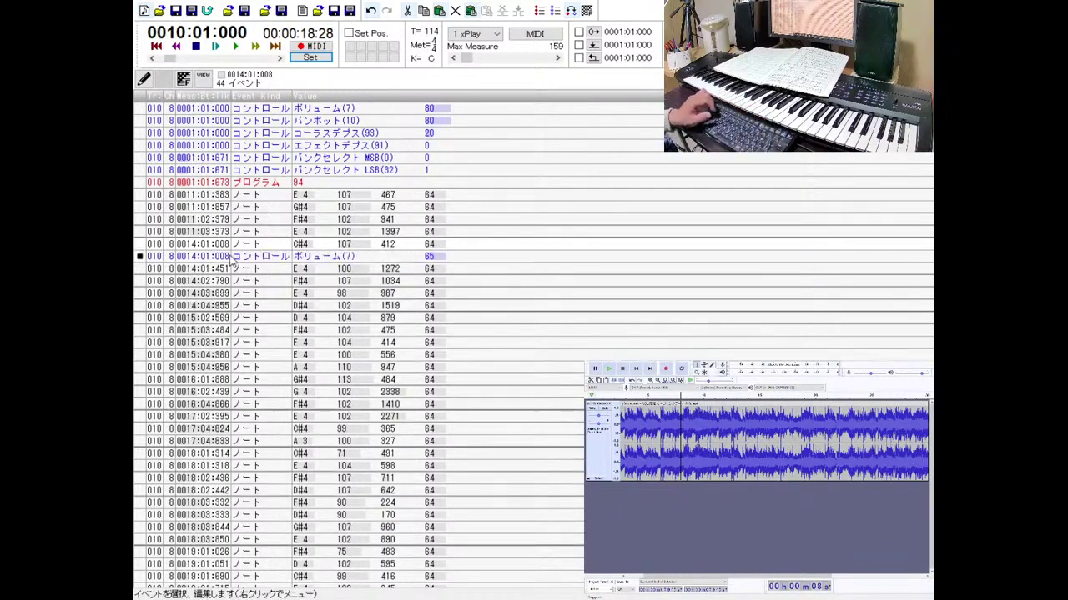
Move the Horn's volume 65 event to 14:01:000 and play the passage from measure 10 into measure 14.
{"action": "type", "text": "0"}
{"action": "key", "text": "Return"}
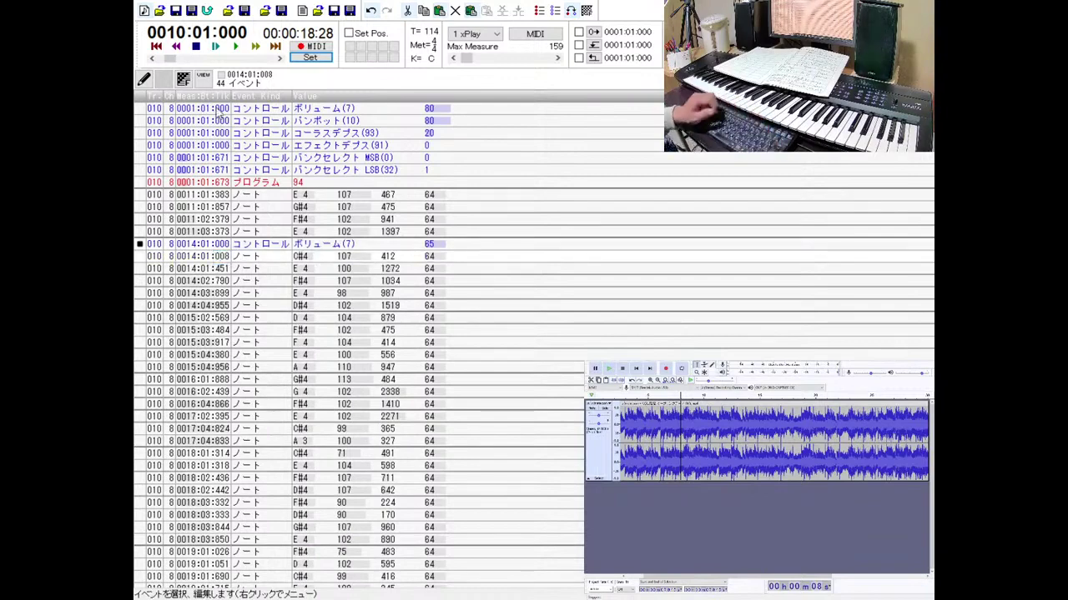
{"action": "left_click", "coordinate": [237, 47]}
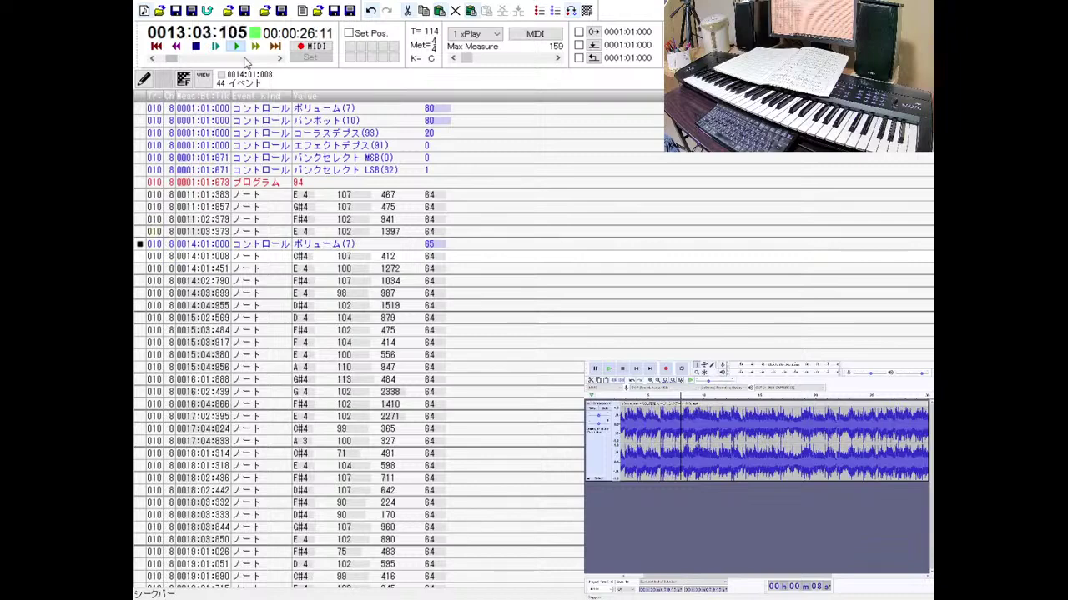
{"action": "left_click", "coordinate": [198, 50]}
Insert a Volume (7) control change of 80 in the Horn track's event list at 17:04:800.
{"action": "left_click", "coordinate": [154, 429]}
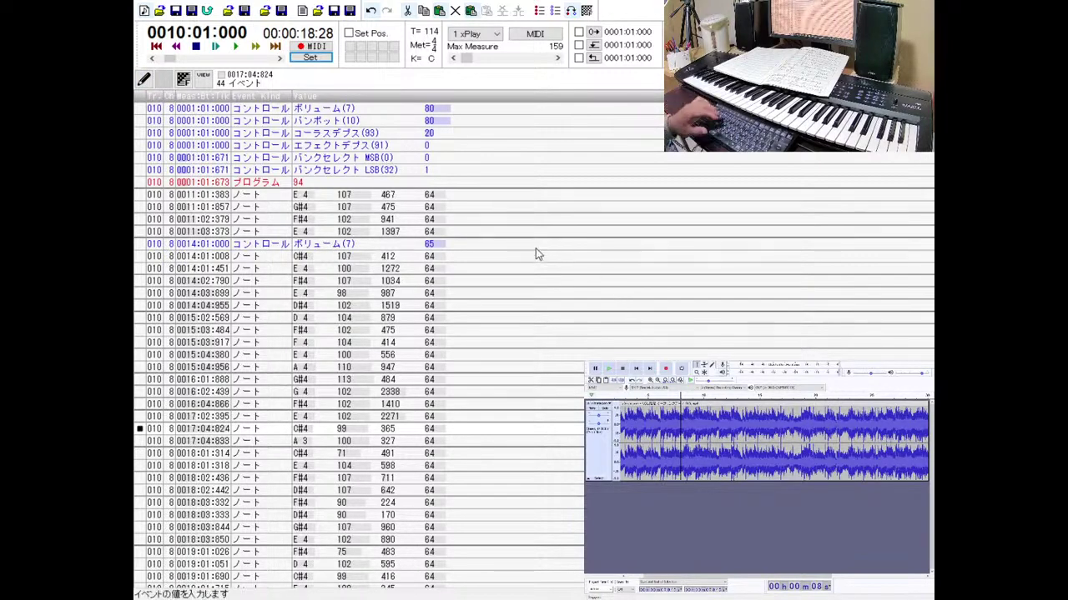
{"action": "key", "text": "ctrl+v"}
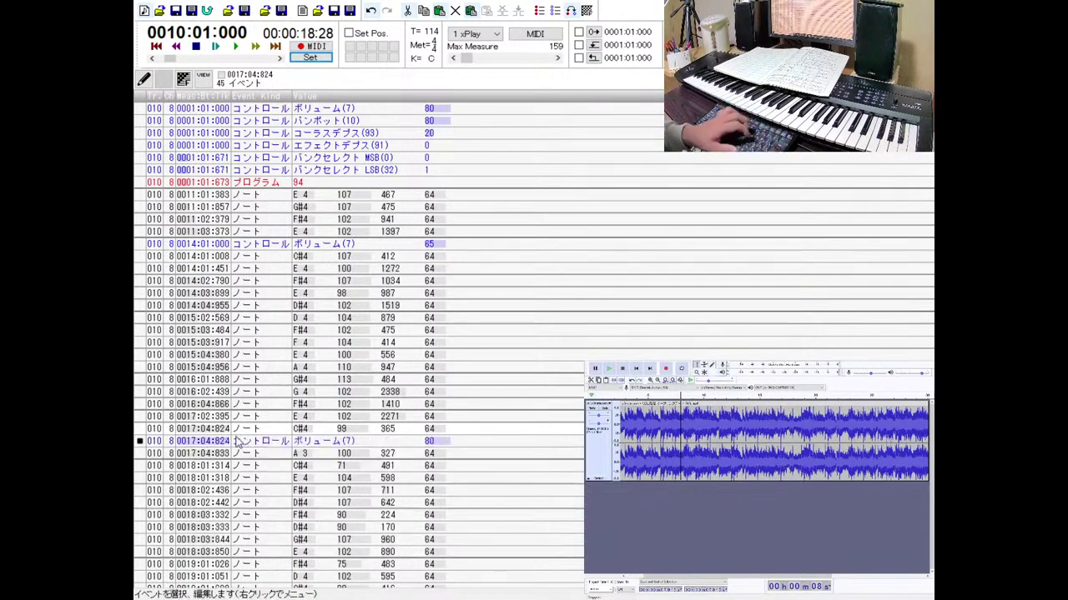
{"action": "type", "text": "800"}
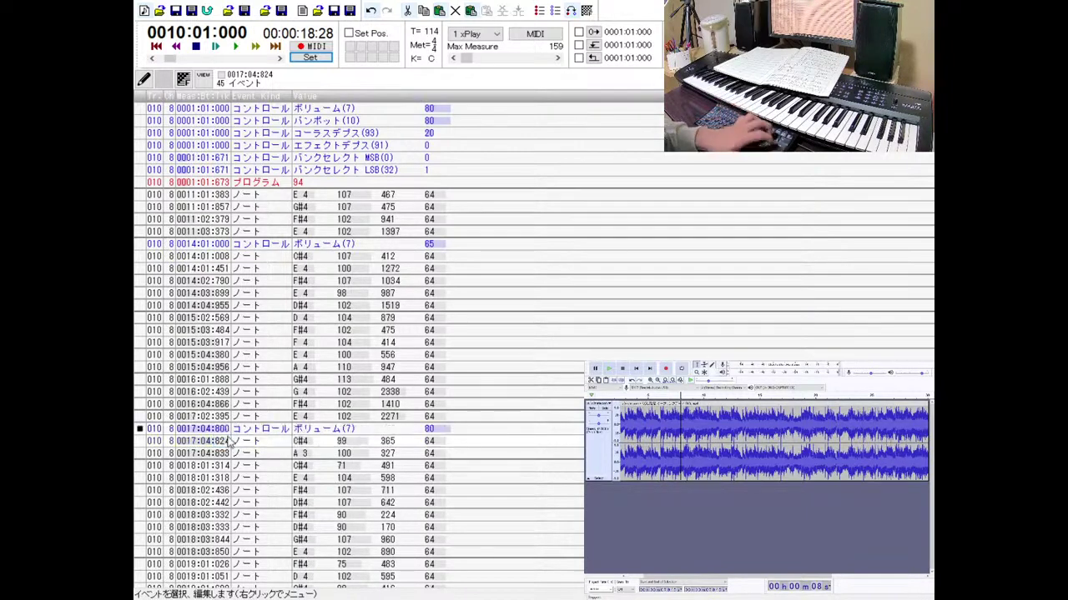
{"action": "key", "text": "Return"}
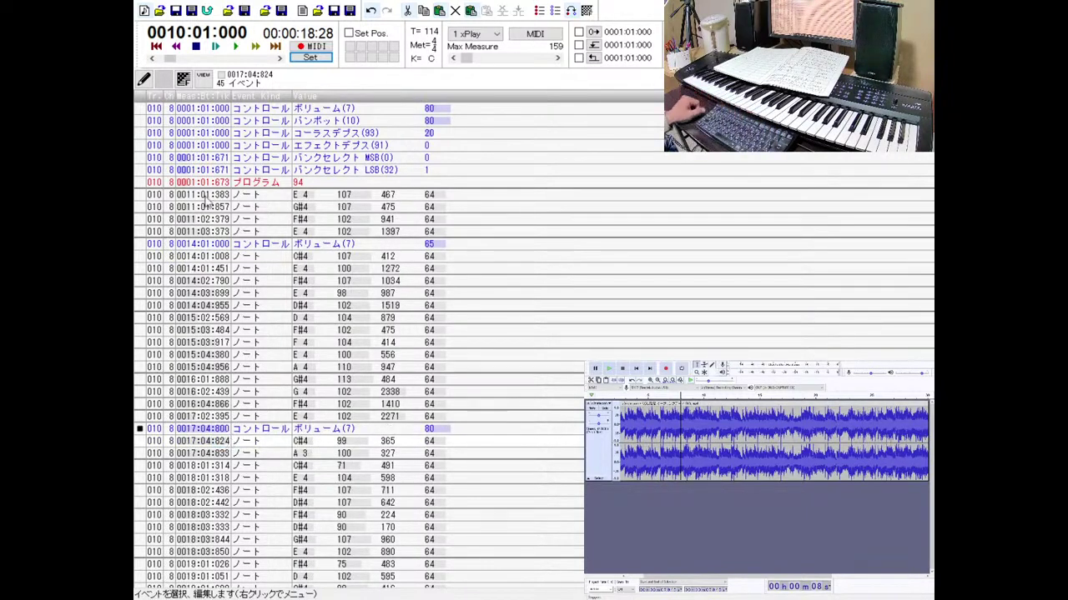
Play the arrangement from measure 10 to about measure 20 to check the Horn's volume changes, and return to the track list.
{"action": "left_click", "coordinate": [237, 49]}
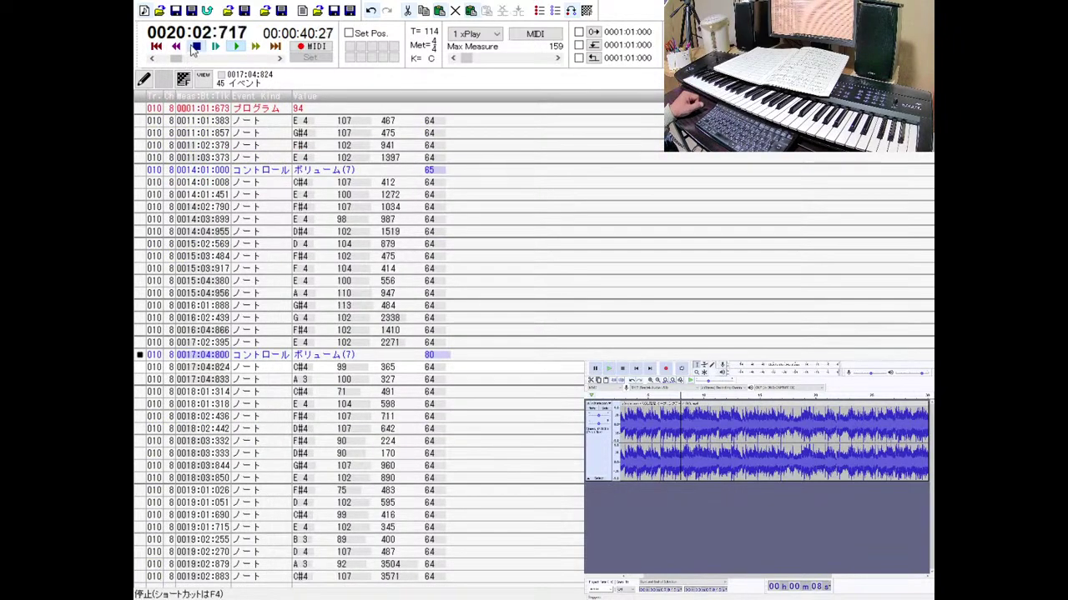
{"action": "left_click", "coordinate": [192, 47]}
{"action": "key", "text": "Escape"}
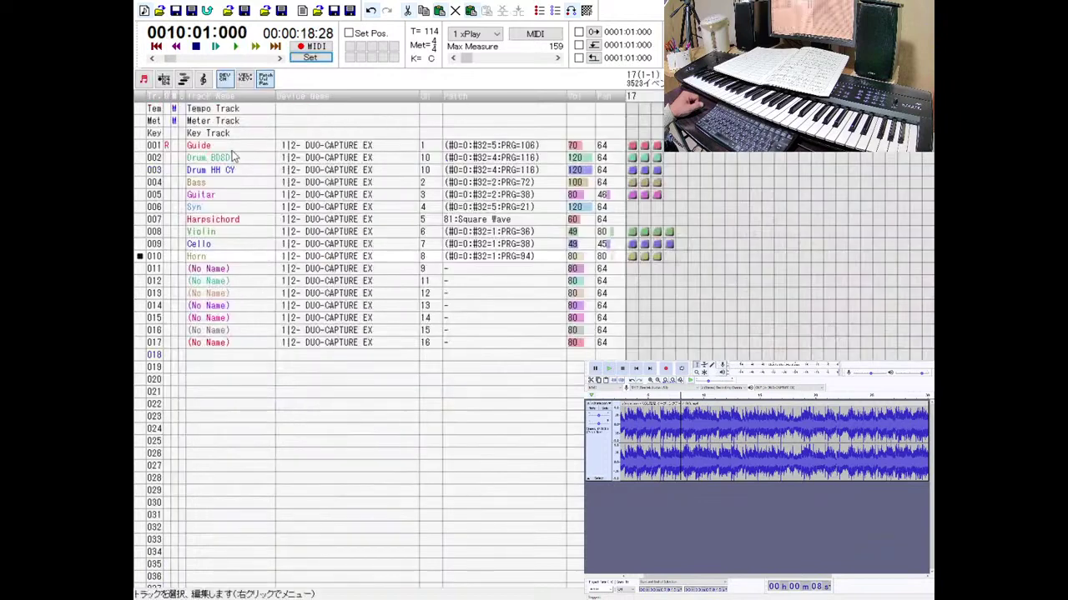
Disarm recording on the Guide track and set its Volume (7) event at 1:01:958 to 60.
{"action": "left_click", "coordinate": [165, 147]}
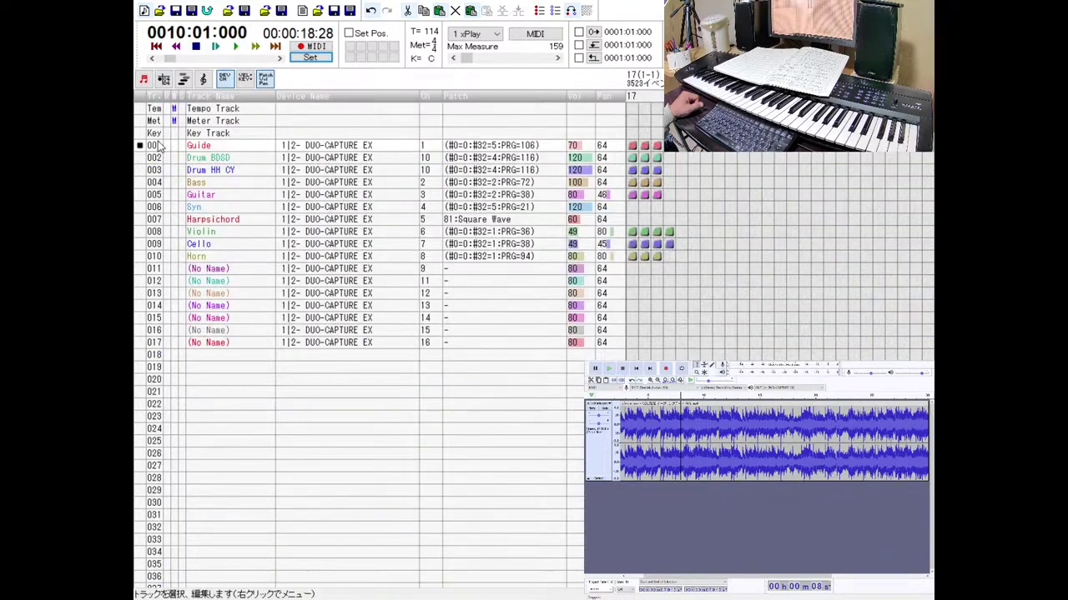
{"action": "double_click", "coordinate": [163, 147]}
{"action": "double_click", "coordinate": [429, 146]}
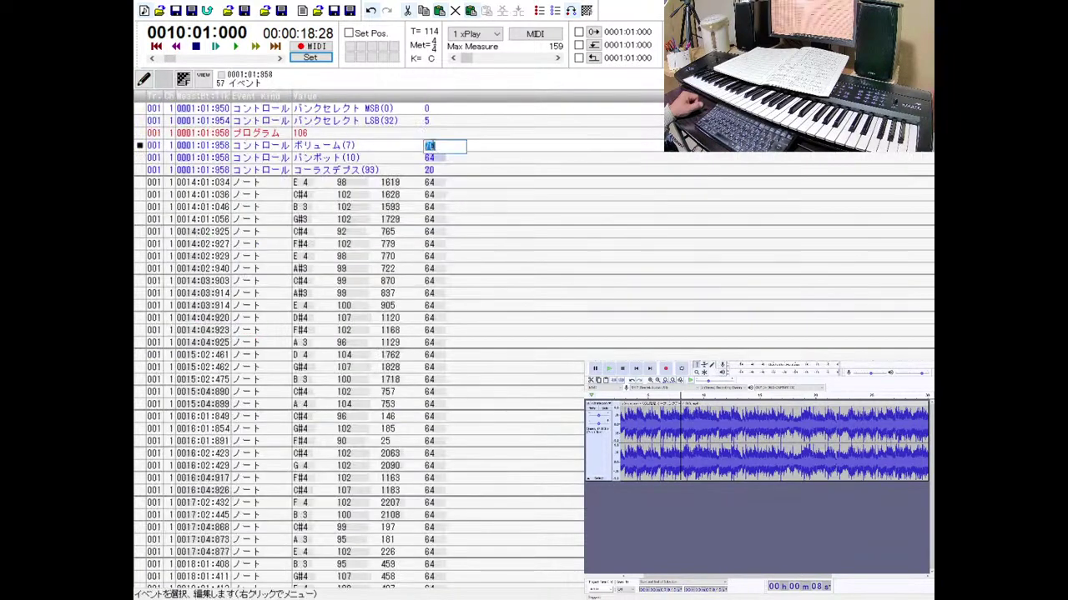
{"action": "type", "text": "60"}
{"action": "key", "text": "Return"}
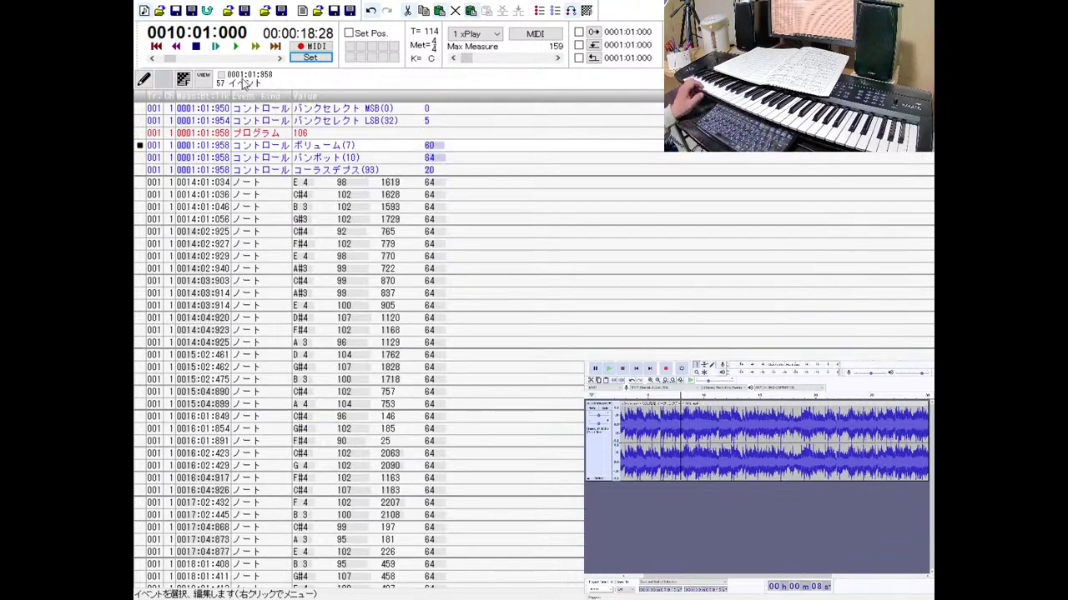
Play the whole arrangement from measure 1 to about measure 22, with the track list shown.
{"action": "left_click", "coordinate": [236, 46]}
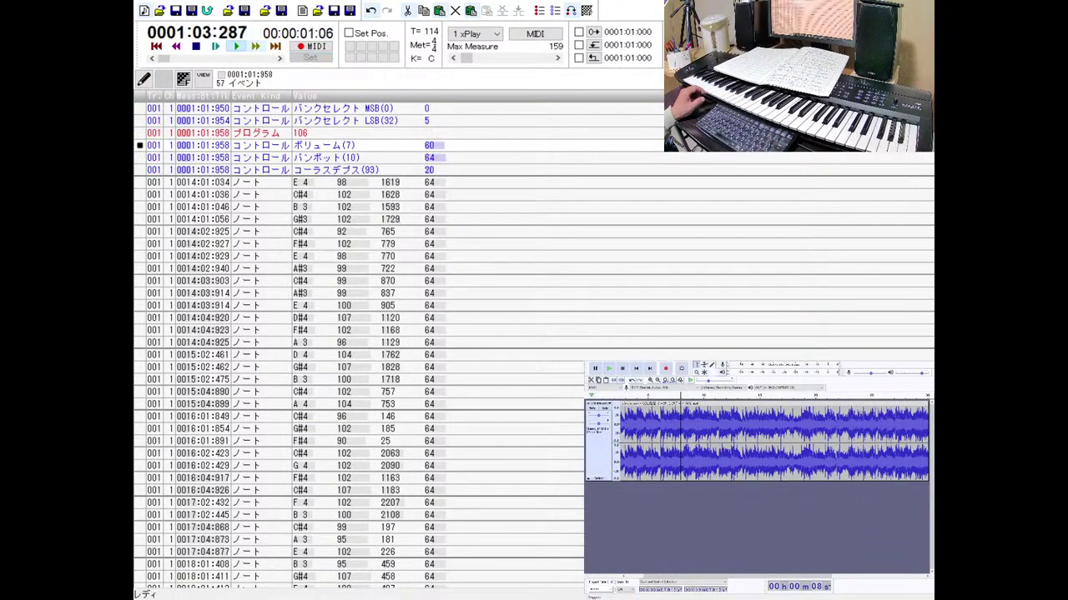
{"action": "key", "text": "Escape"}
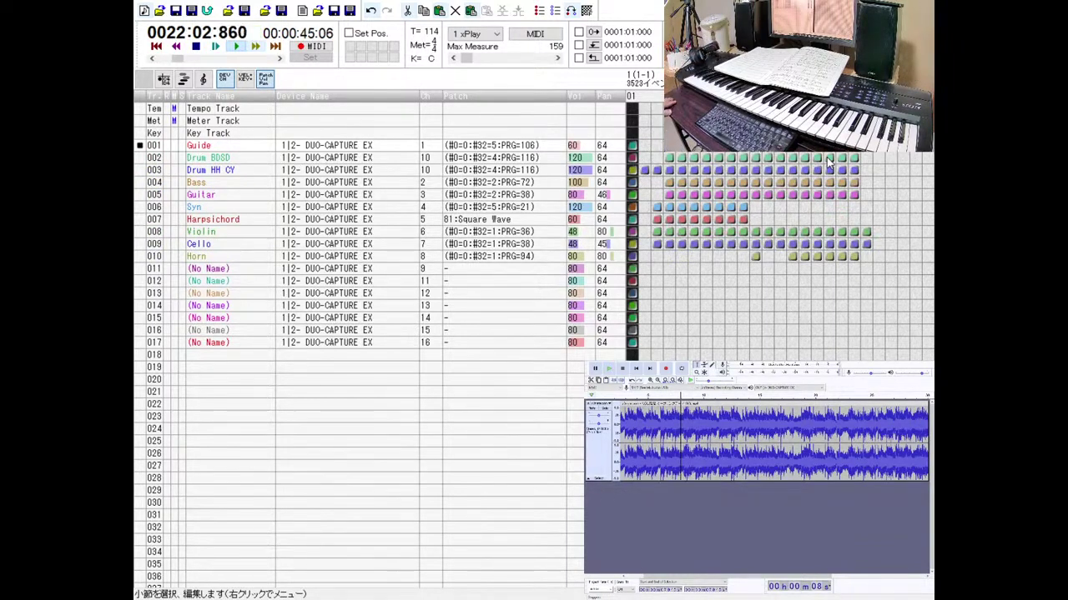
{"action": "left_click", "coordinate": [197, 47]}
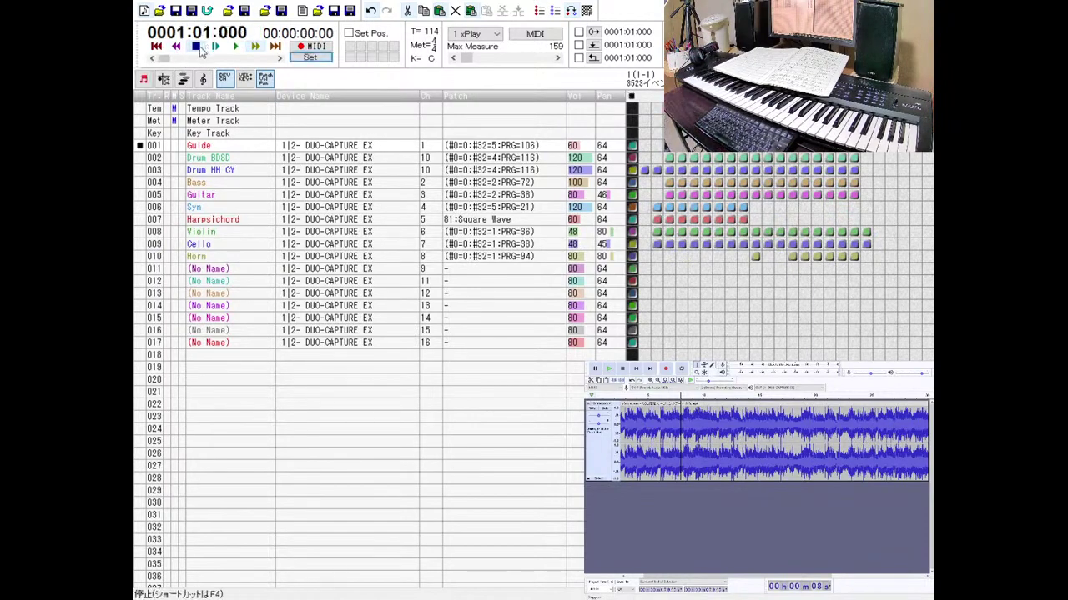